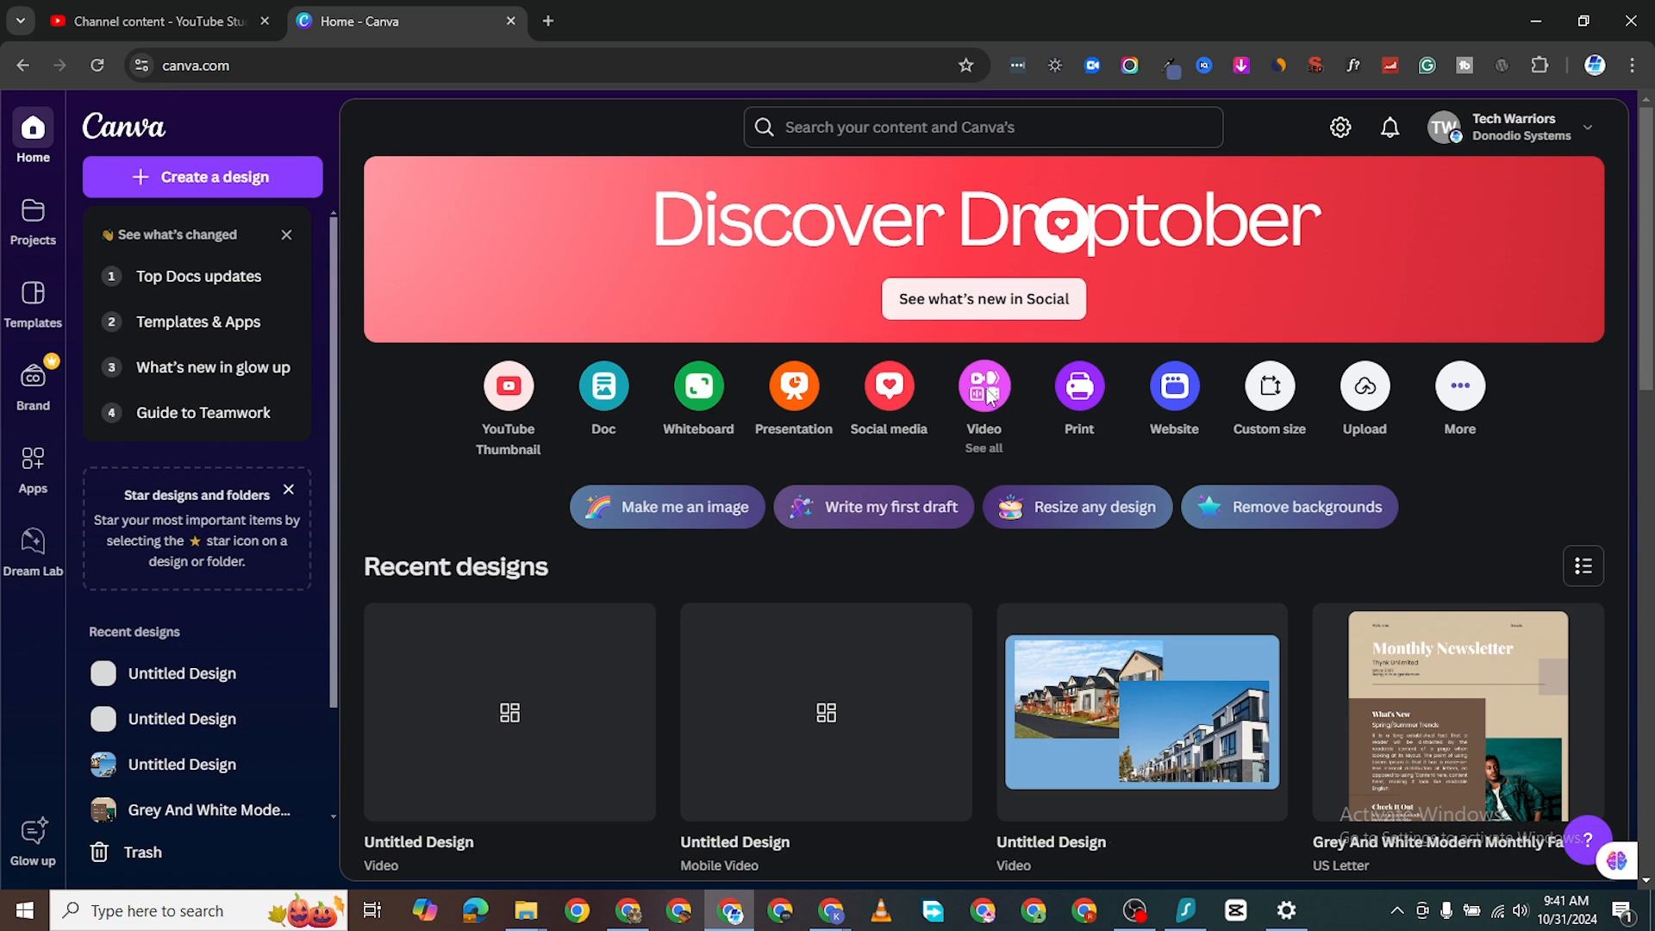
Create a blank 1920 × 1080 px video design and dismiss the template suggestions.
left_click(987, 390)
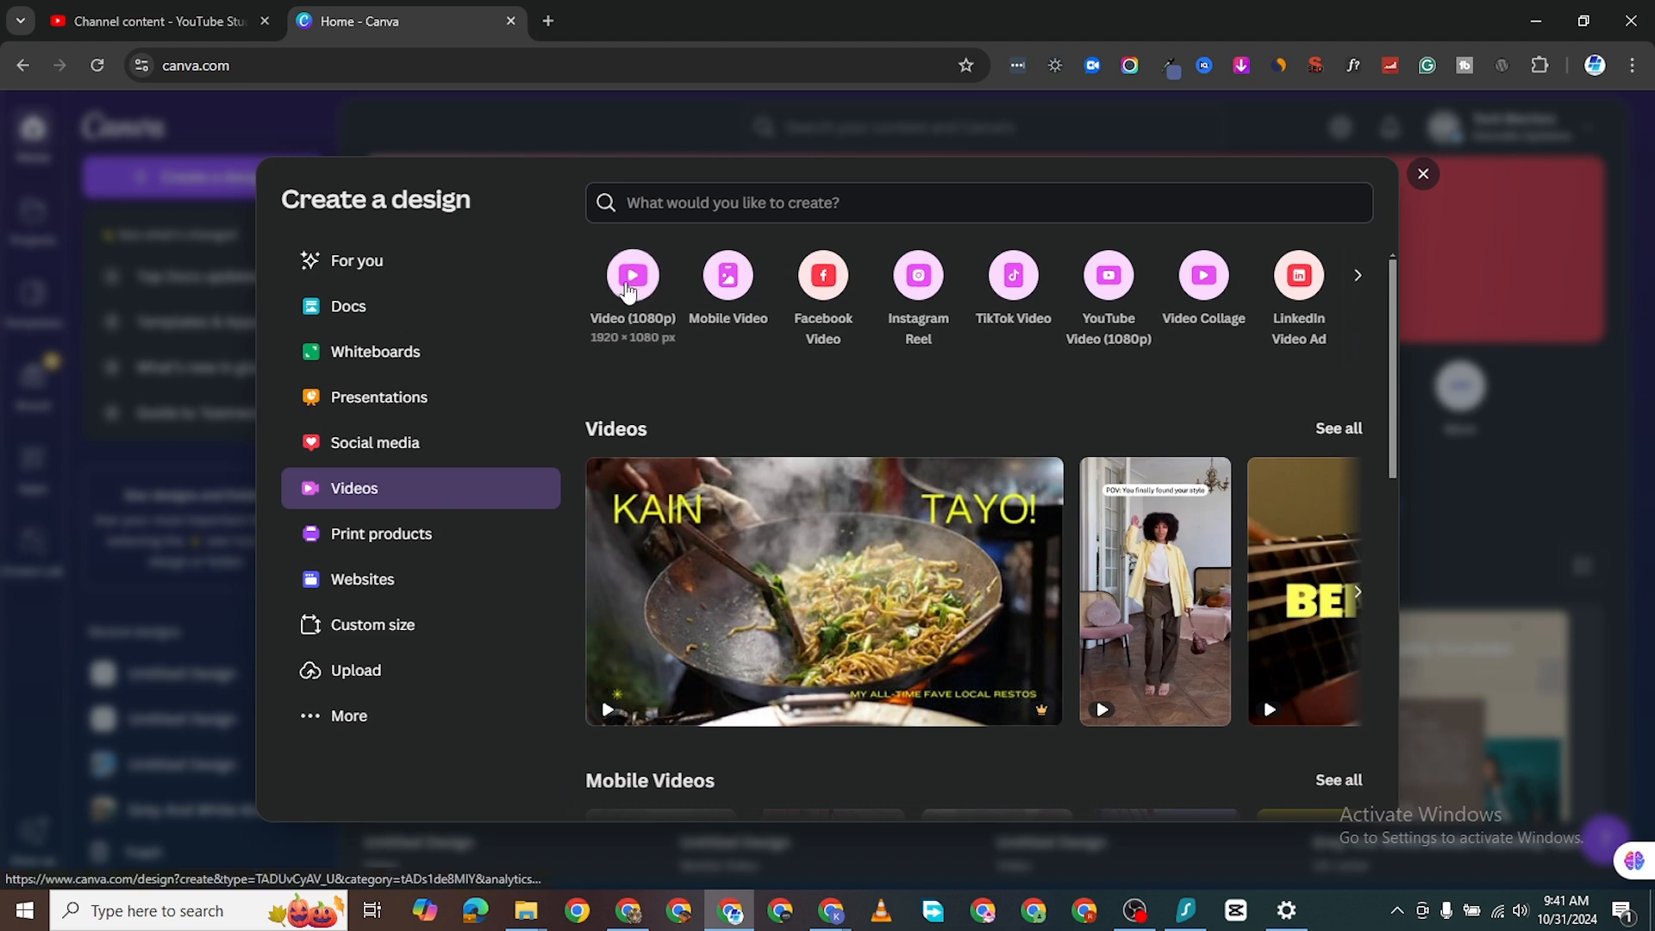
left_click(629, 291)
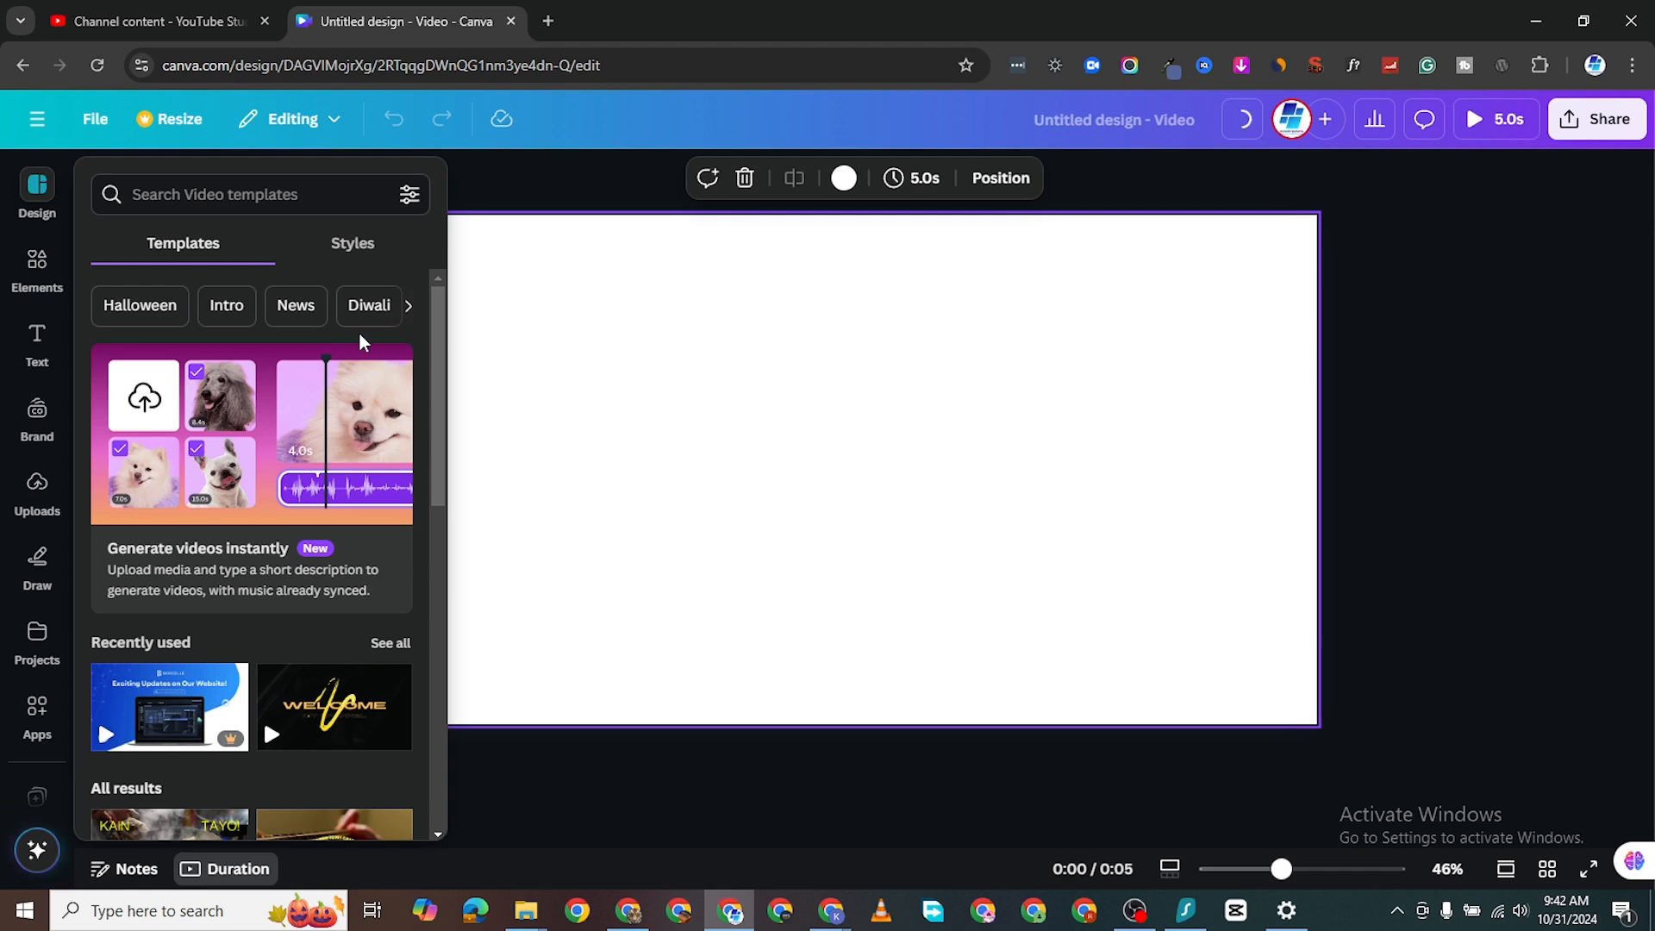
left_click(608, 781)
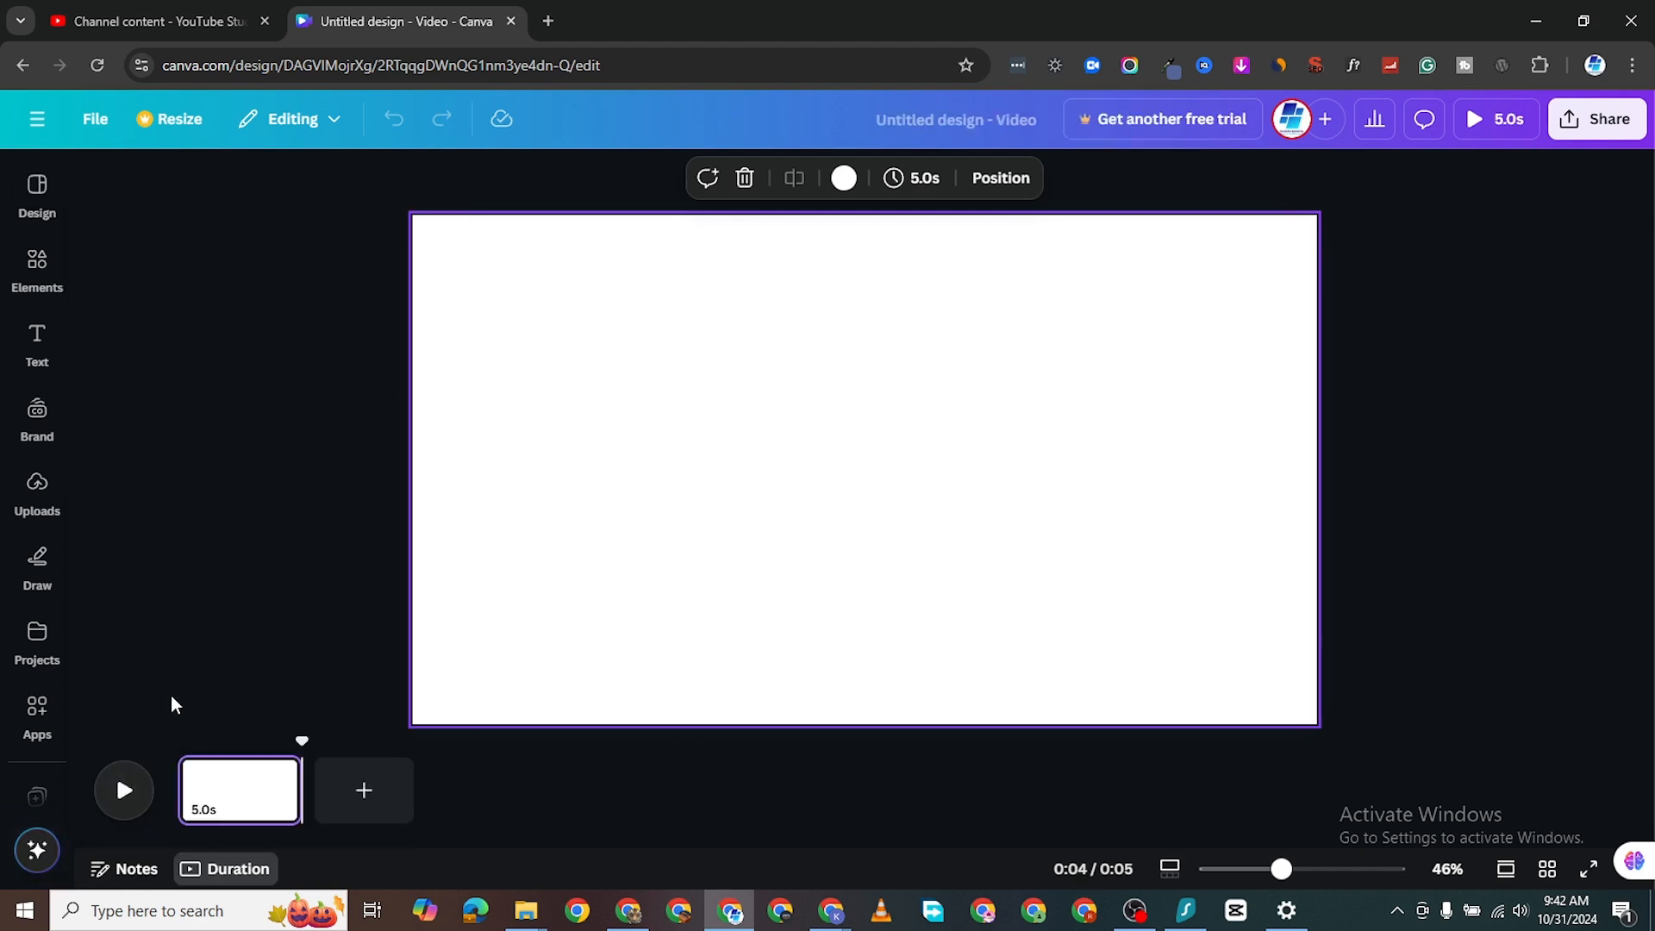
Search the design elements for "garden" and limit the results to graphics.
left_click(37, 269)
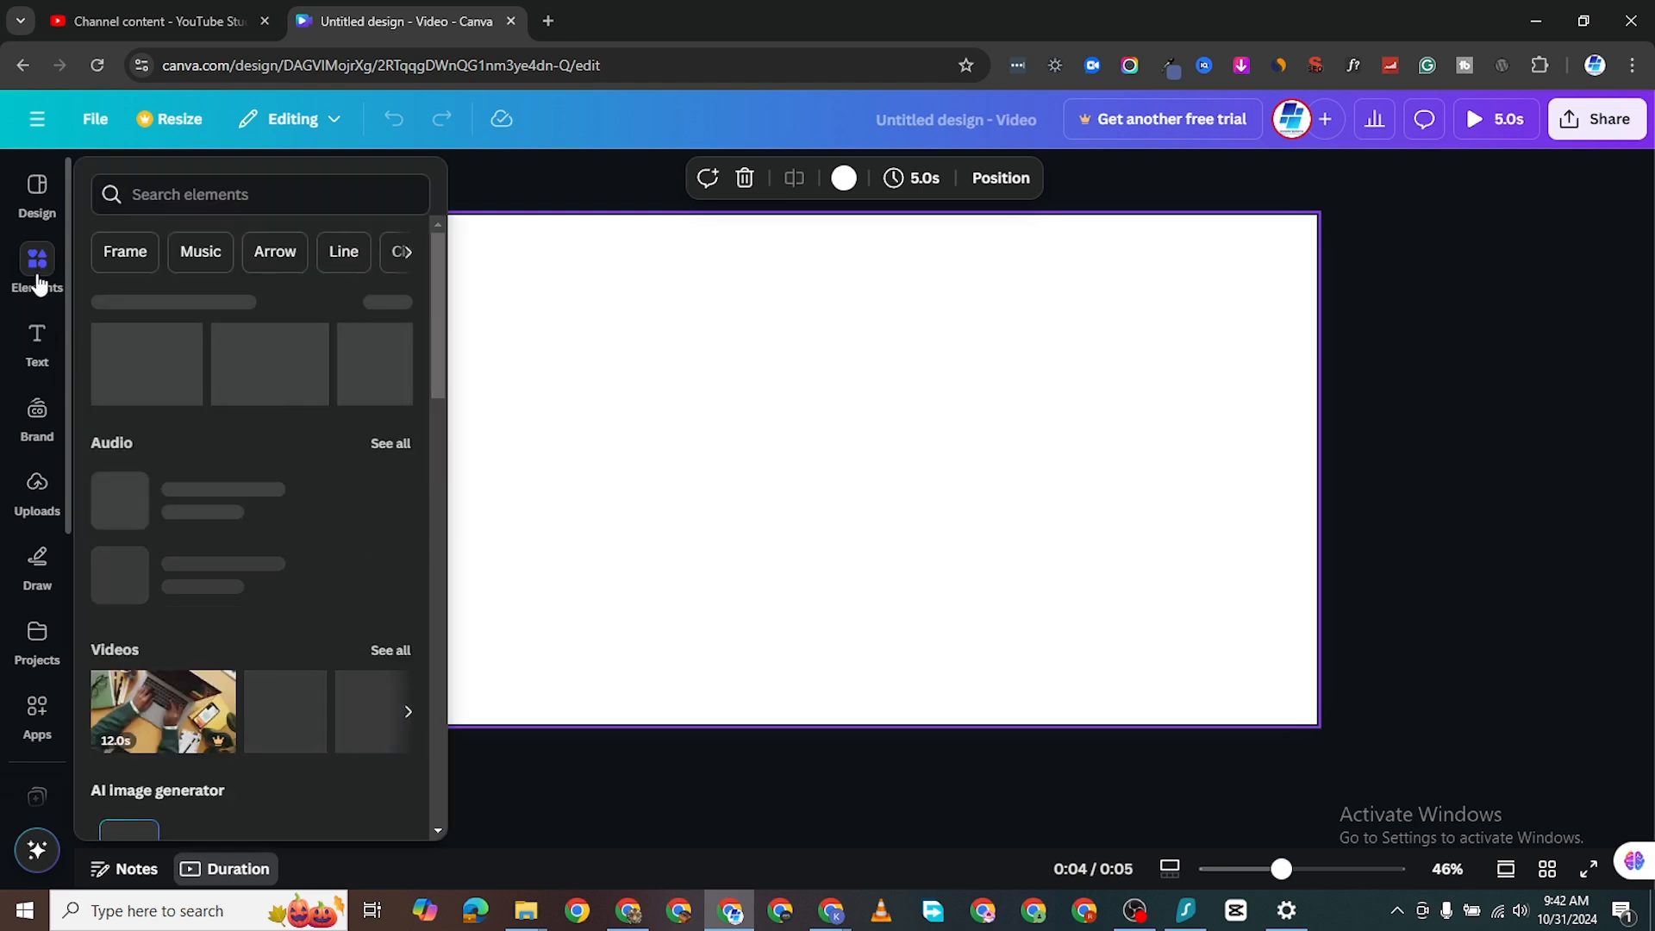
left_click(220, 188)
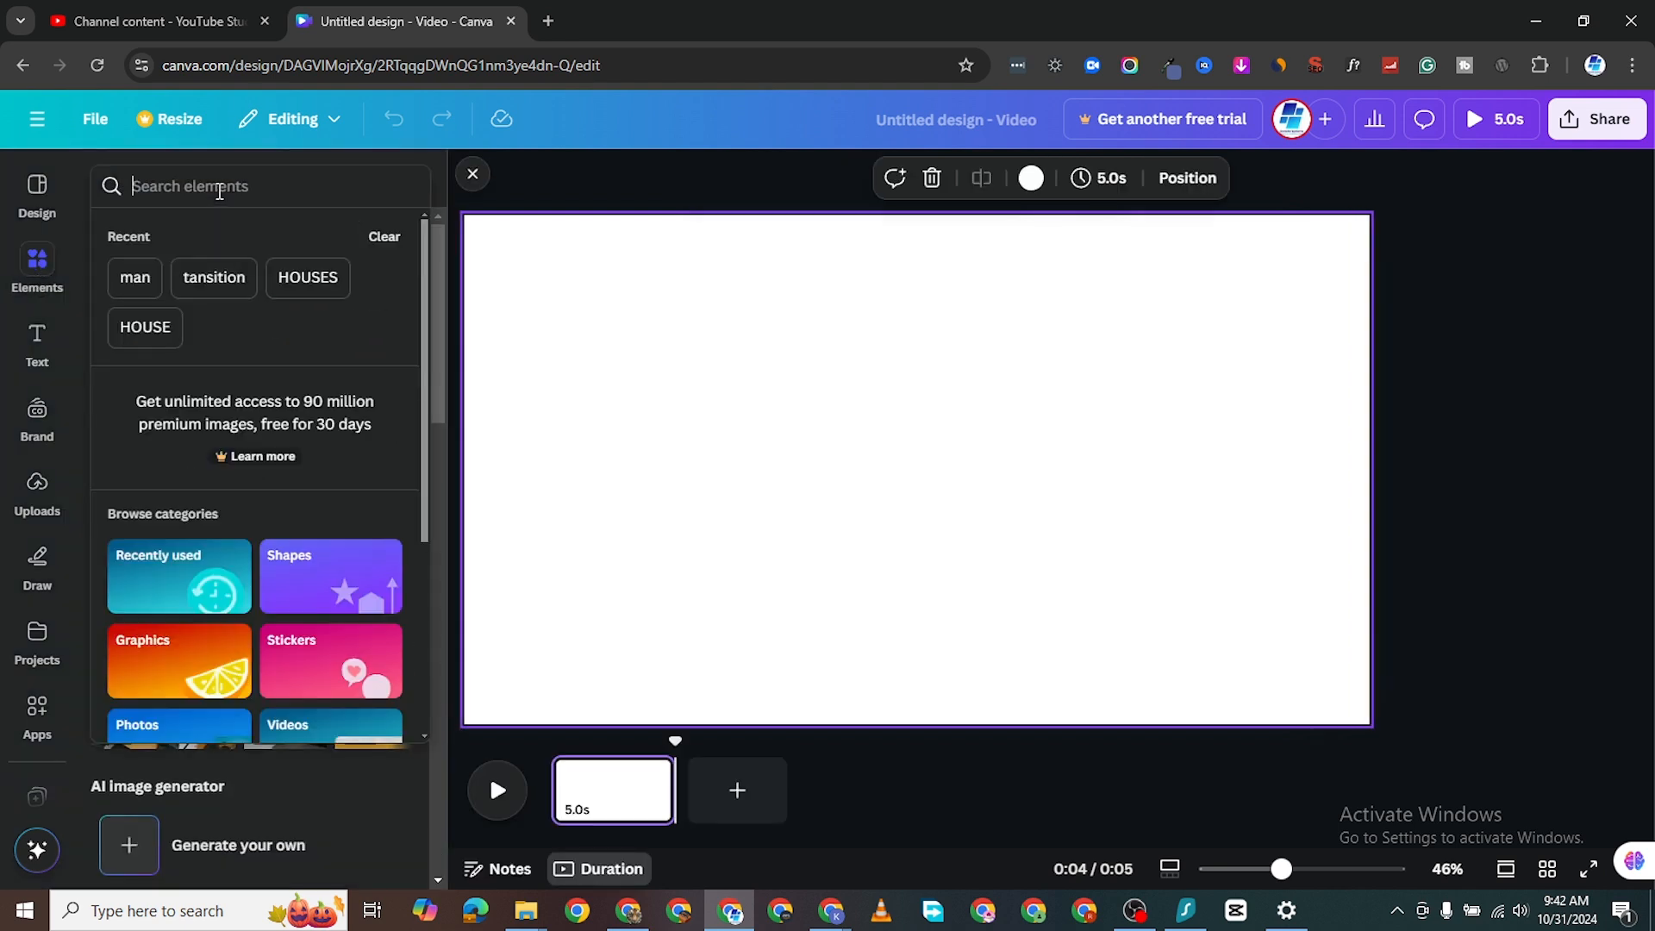
type("garden")
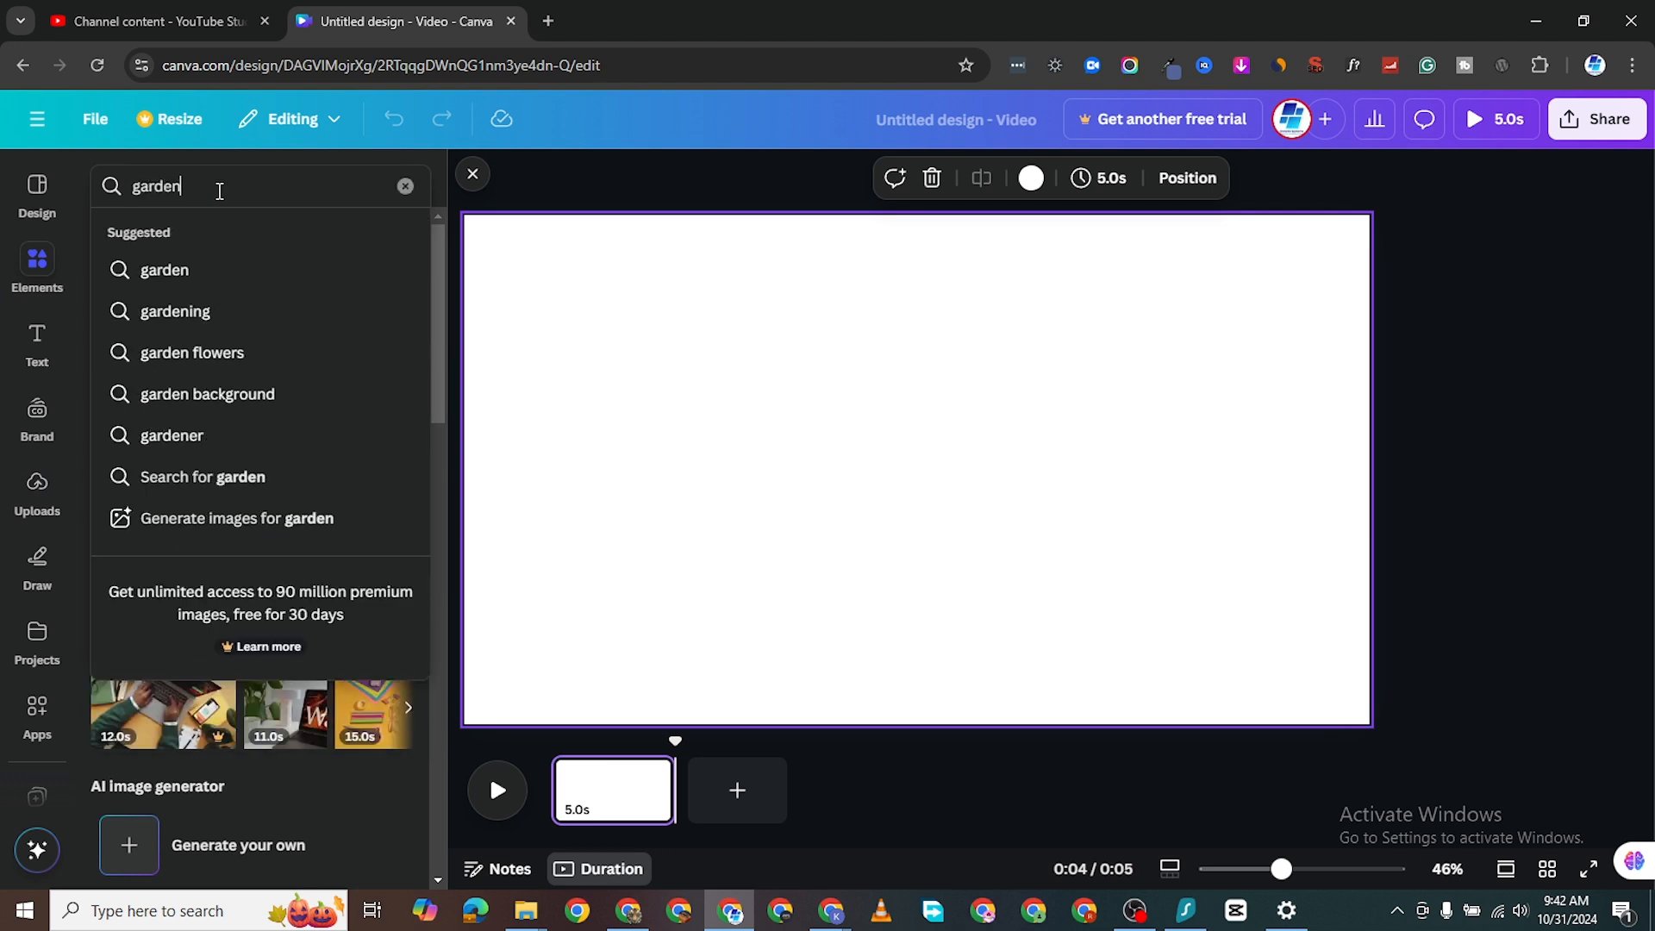
key("Return")
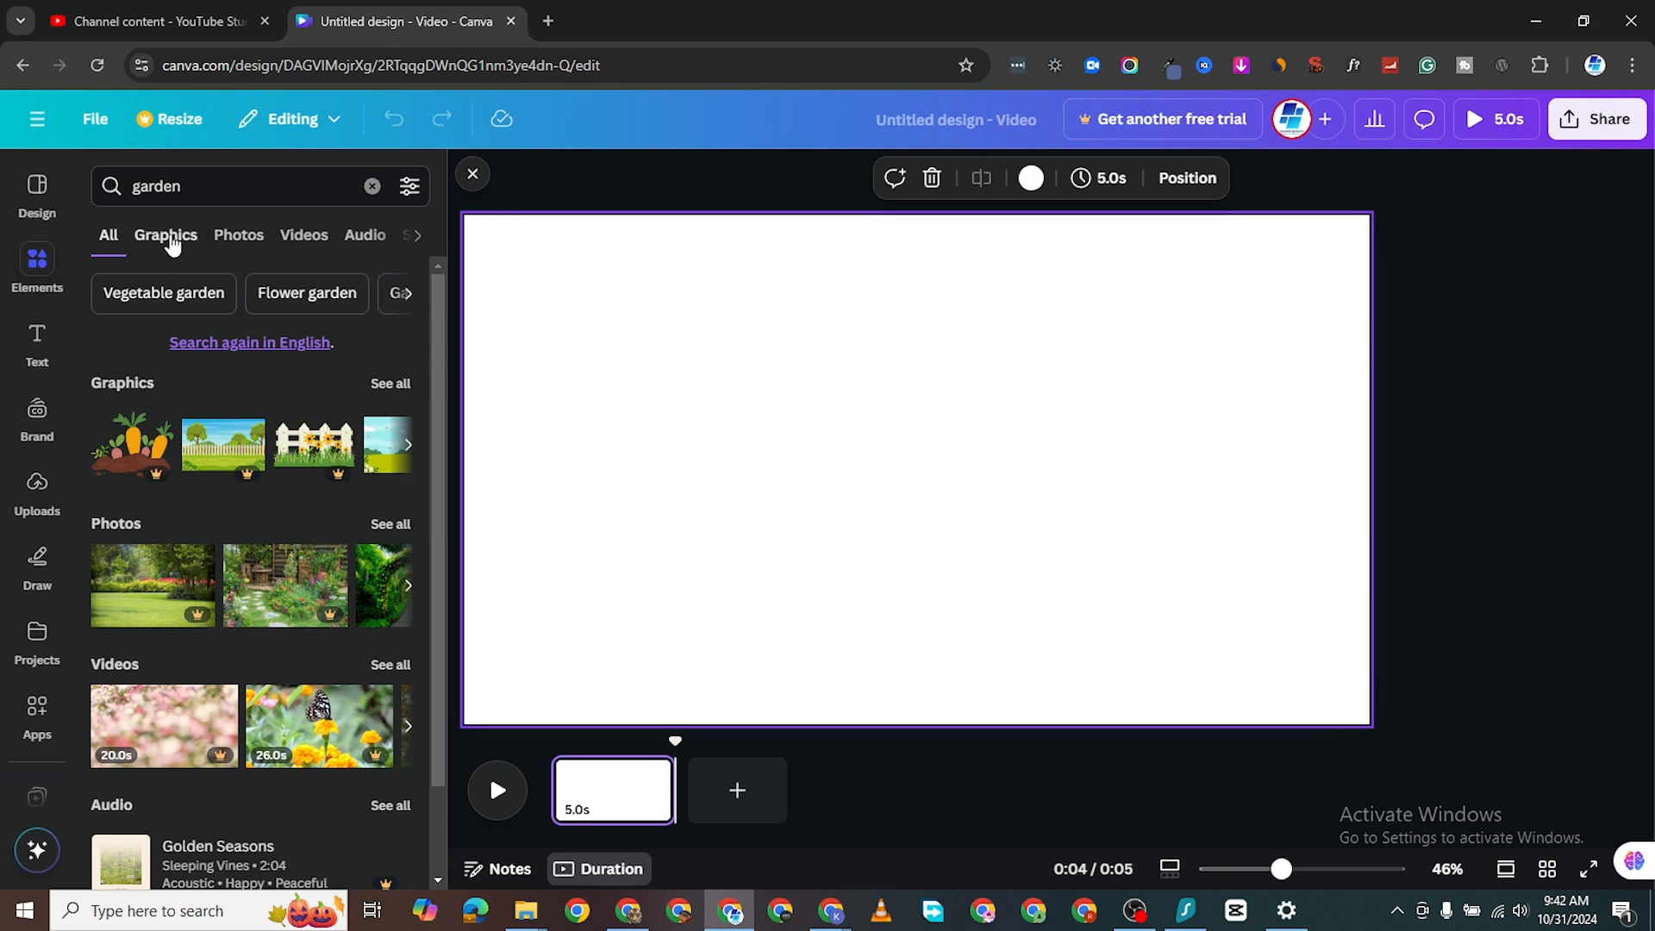
left_click(164, 246)
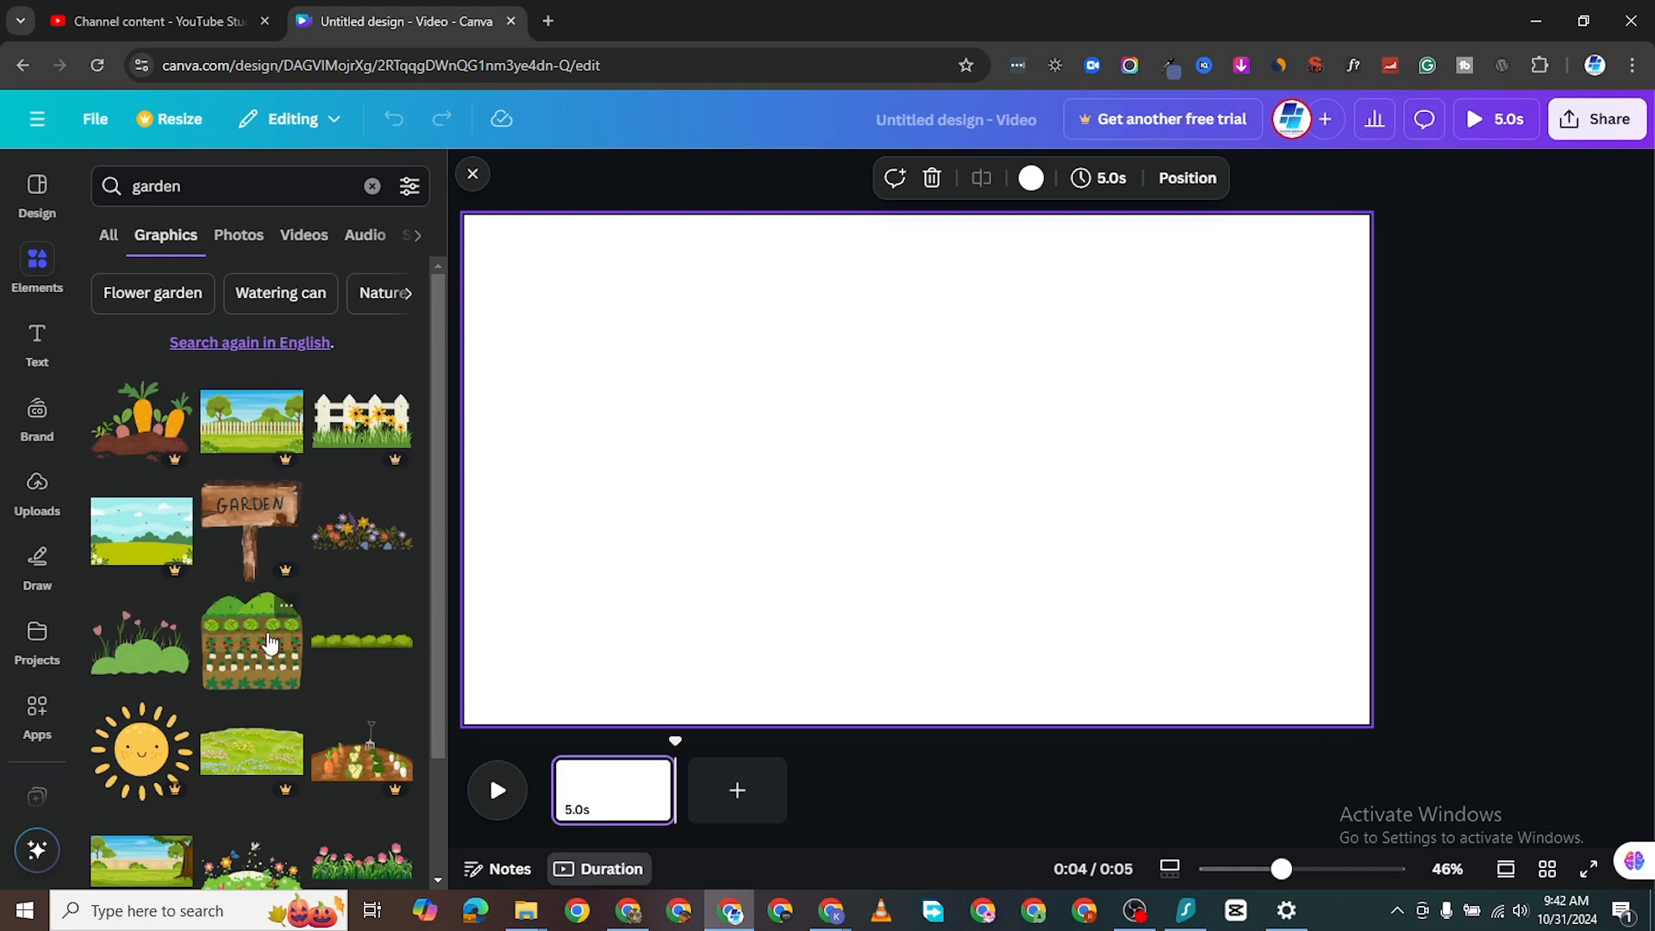
Examine the garden graphics and the available search filters for a suitable scene background.
scroll(197, 507, "down", 3)
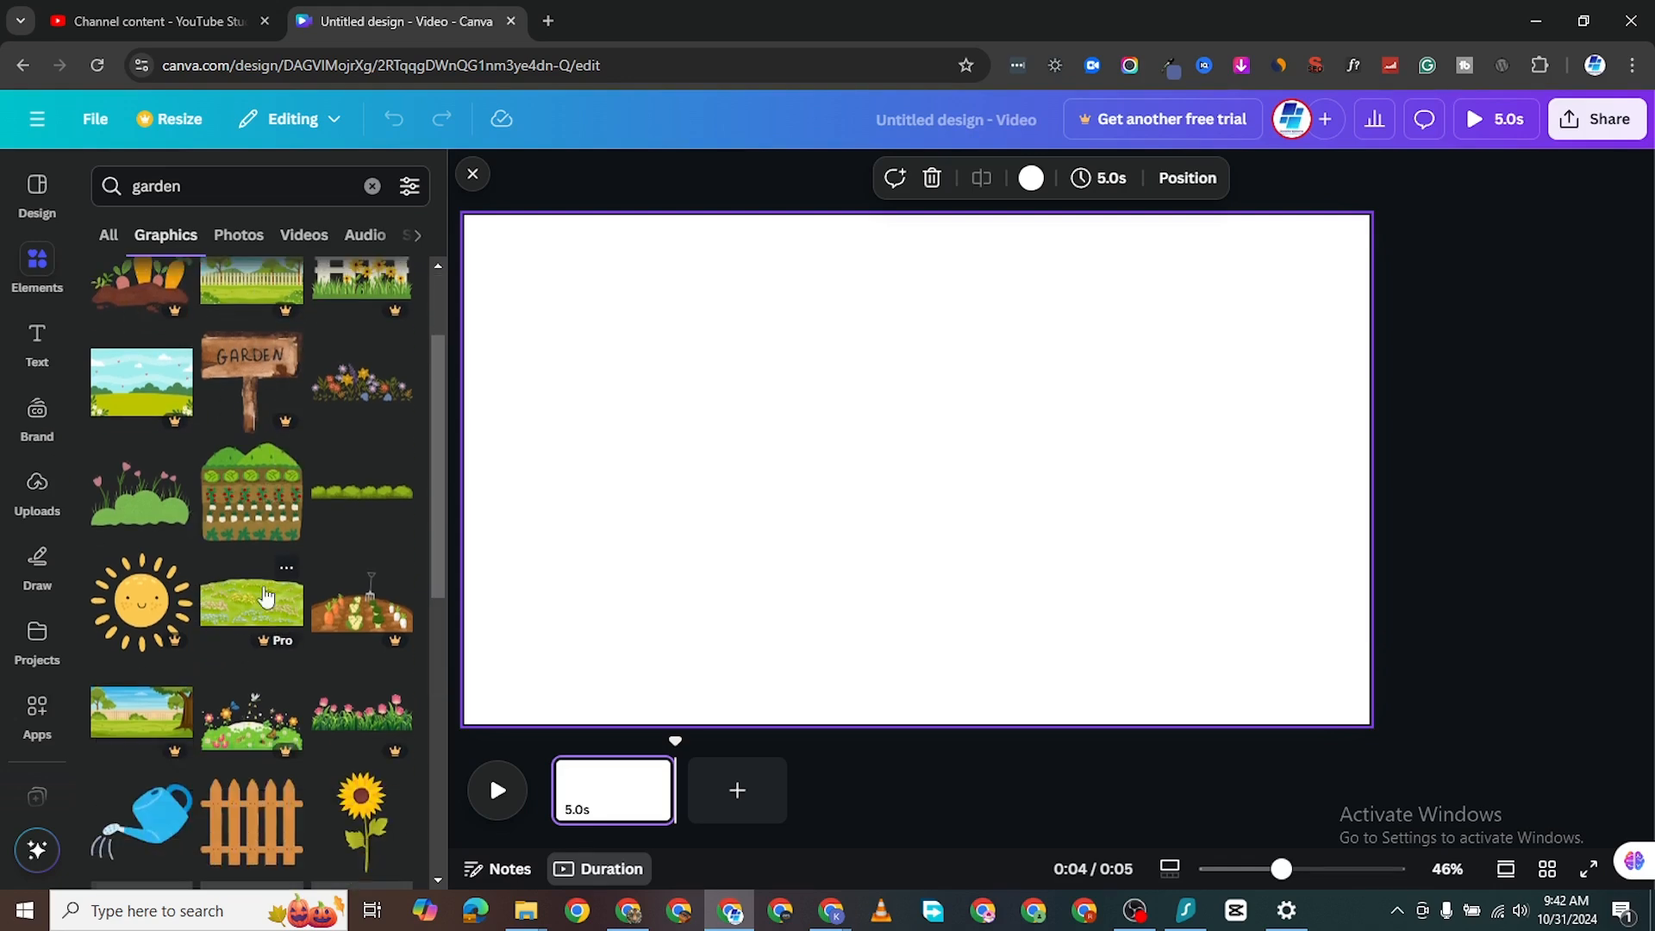
scroll(284, 601, "down", 4)
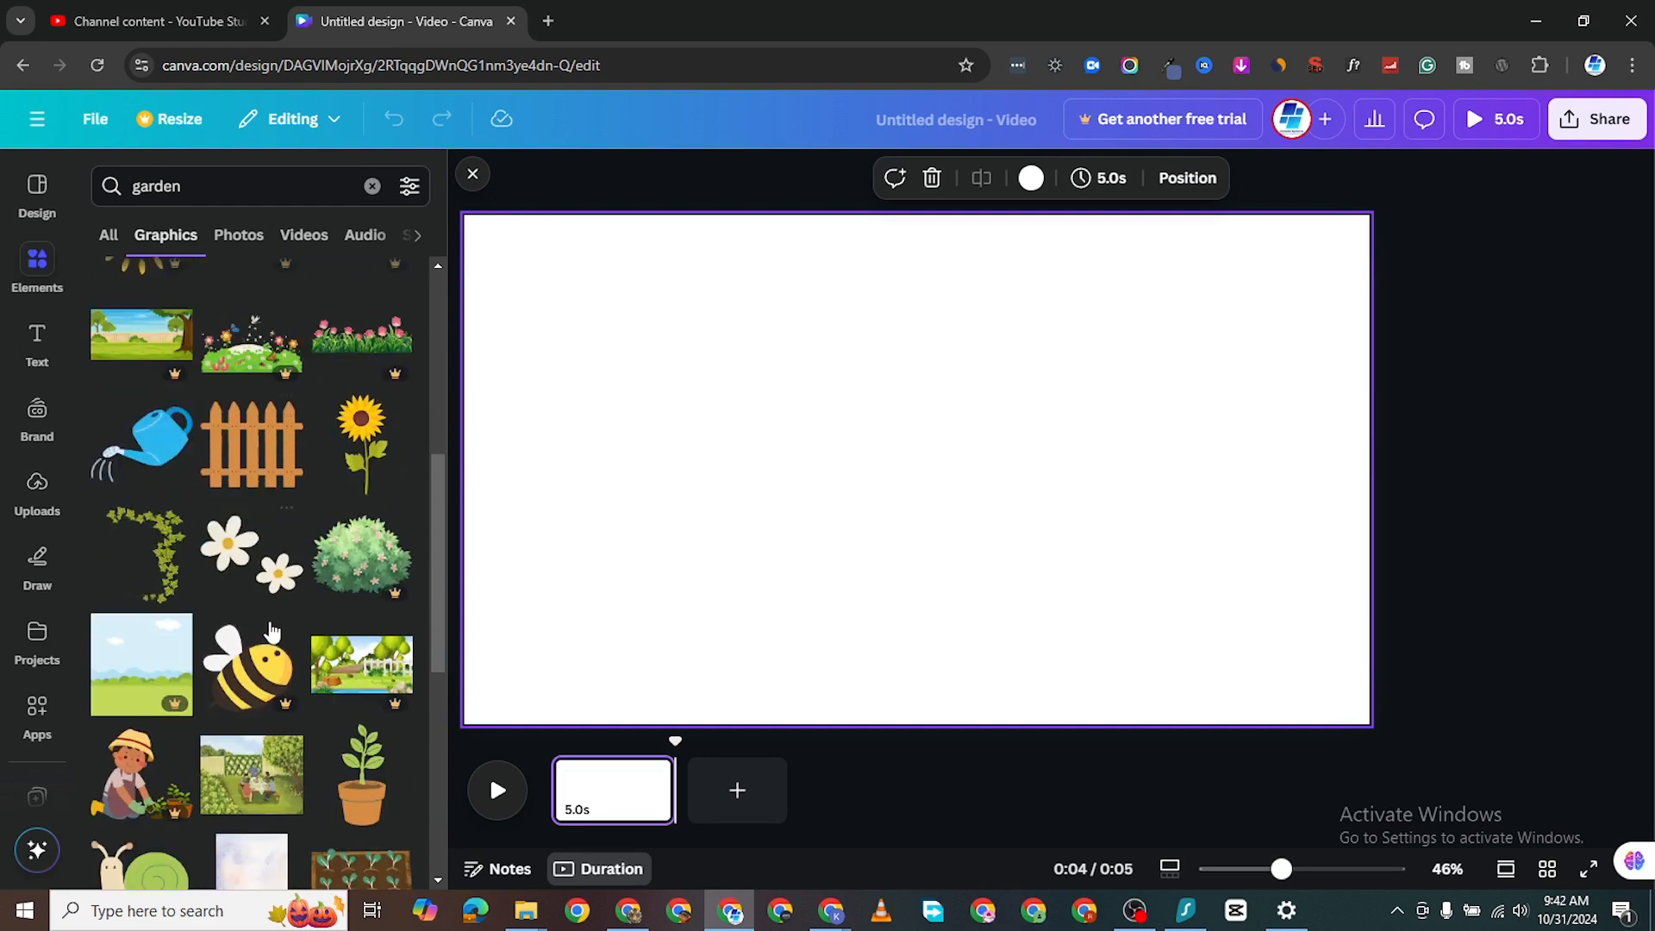
scroll(287, 630, "down", 4)
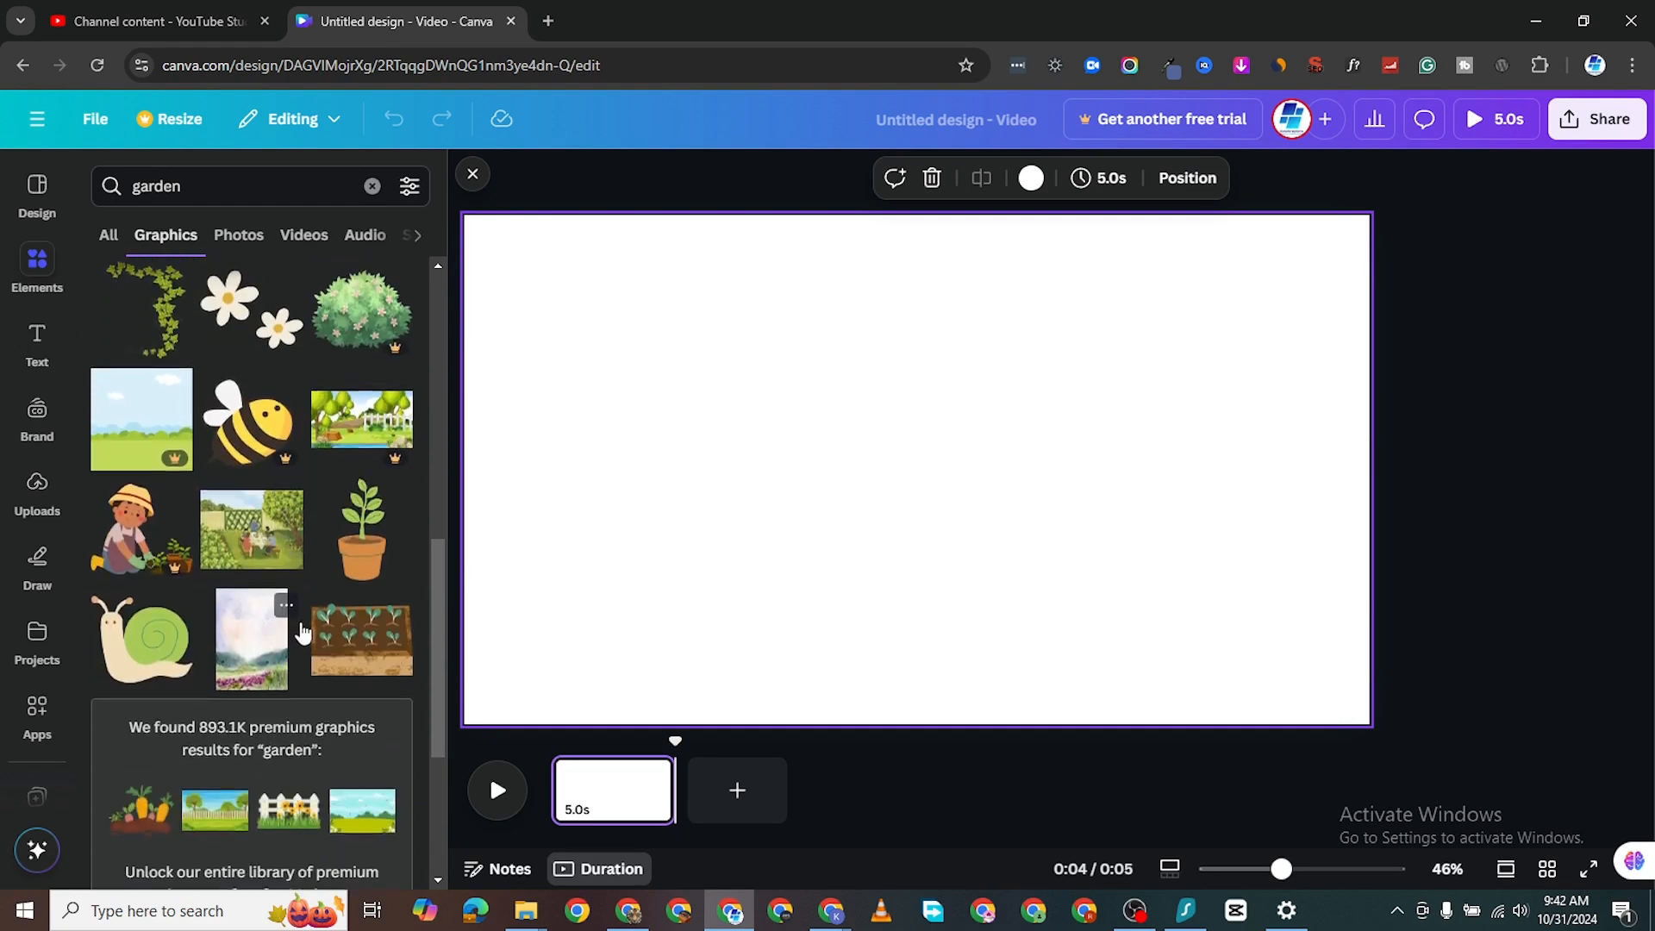
scroll(209, 650, "down", 6)
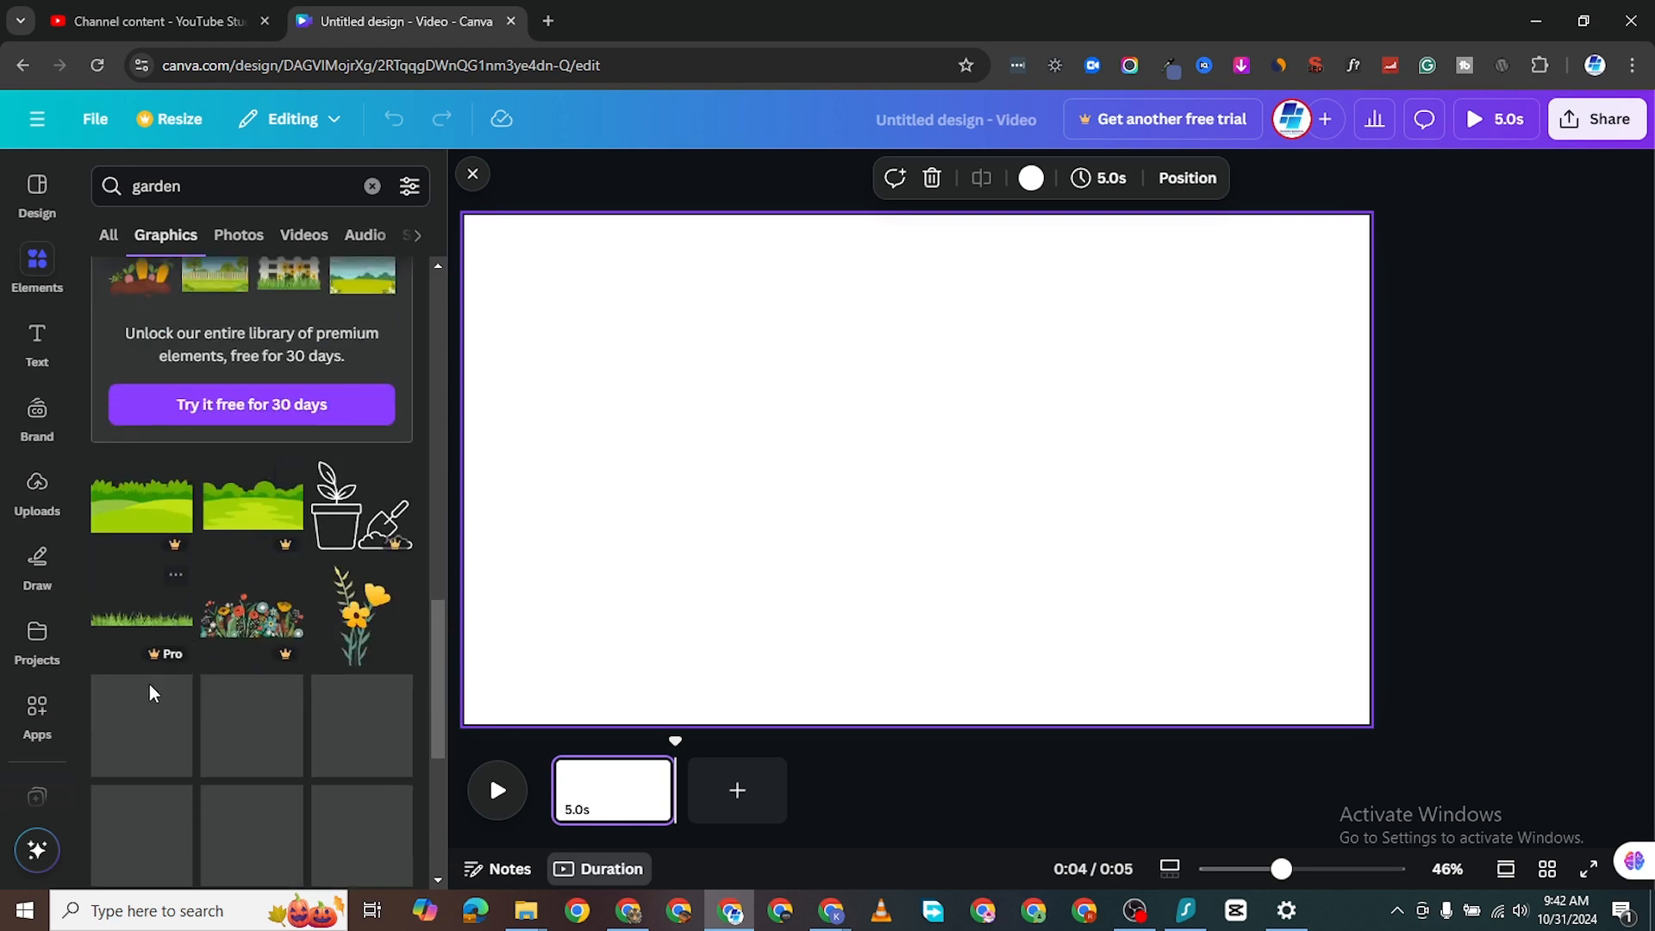
scroll(348, 293, "up", 6)
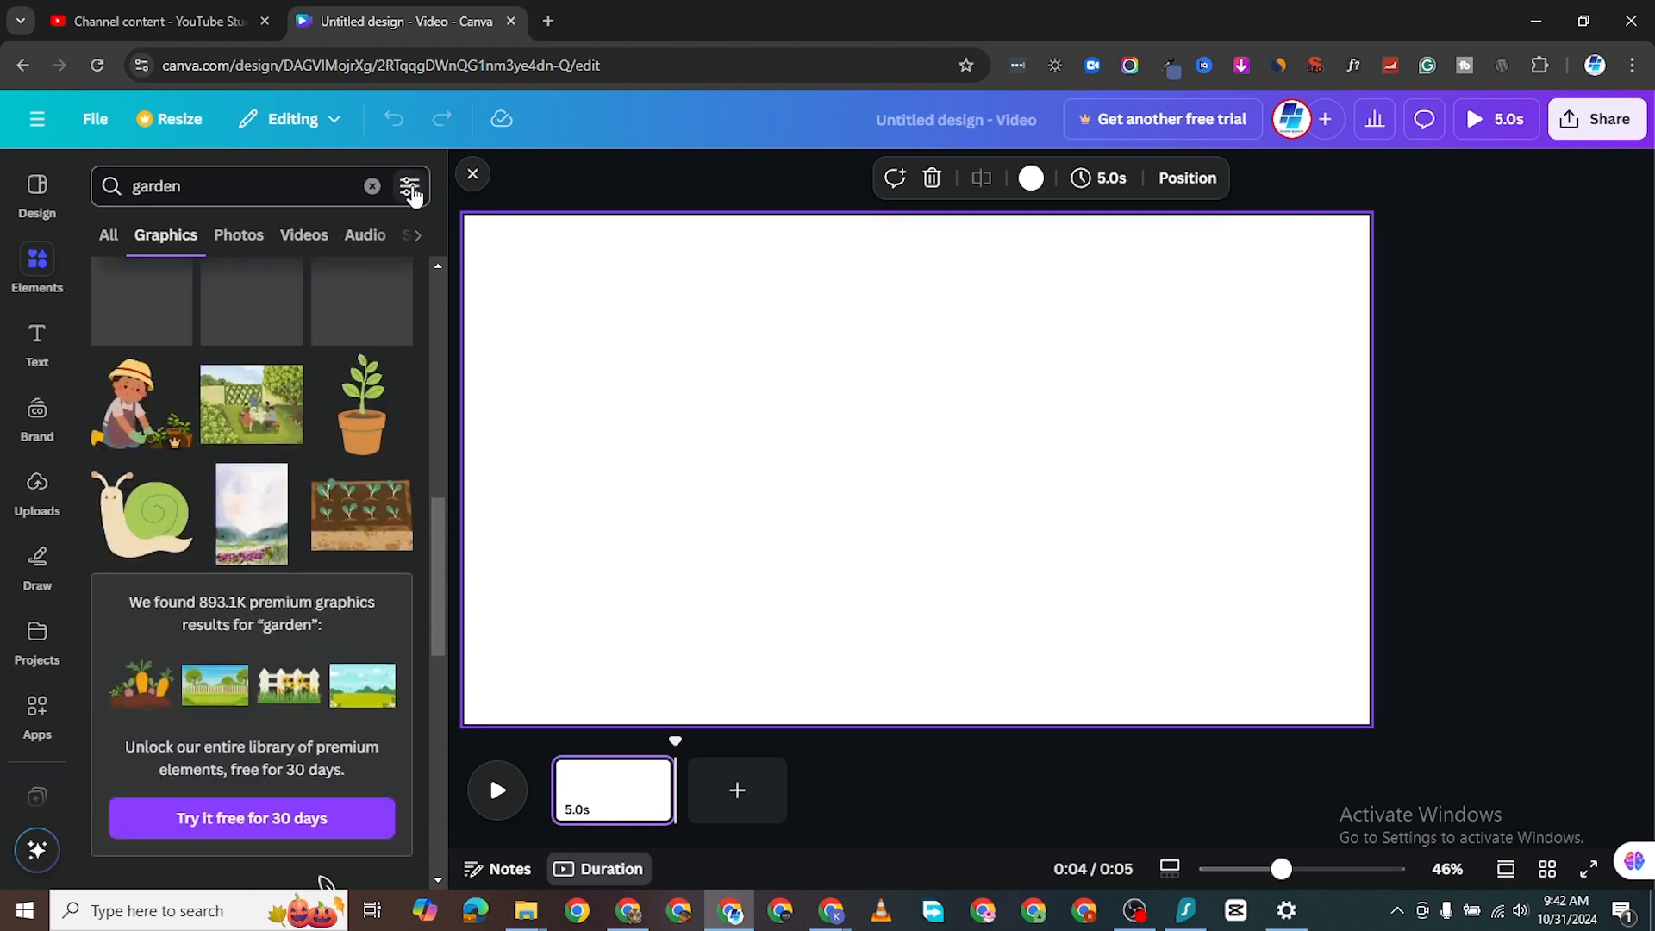
left_click(409, 187)
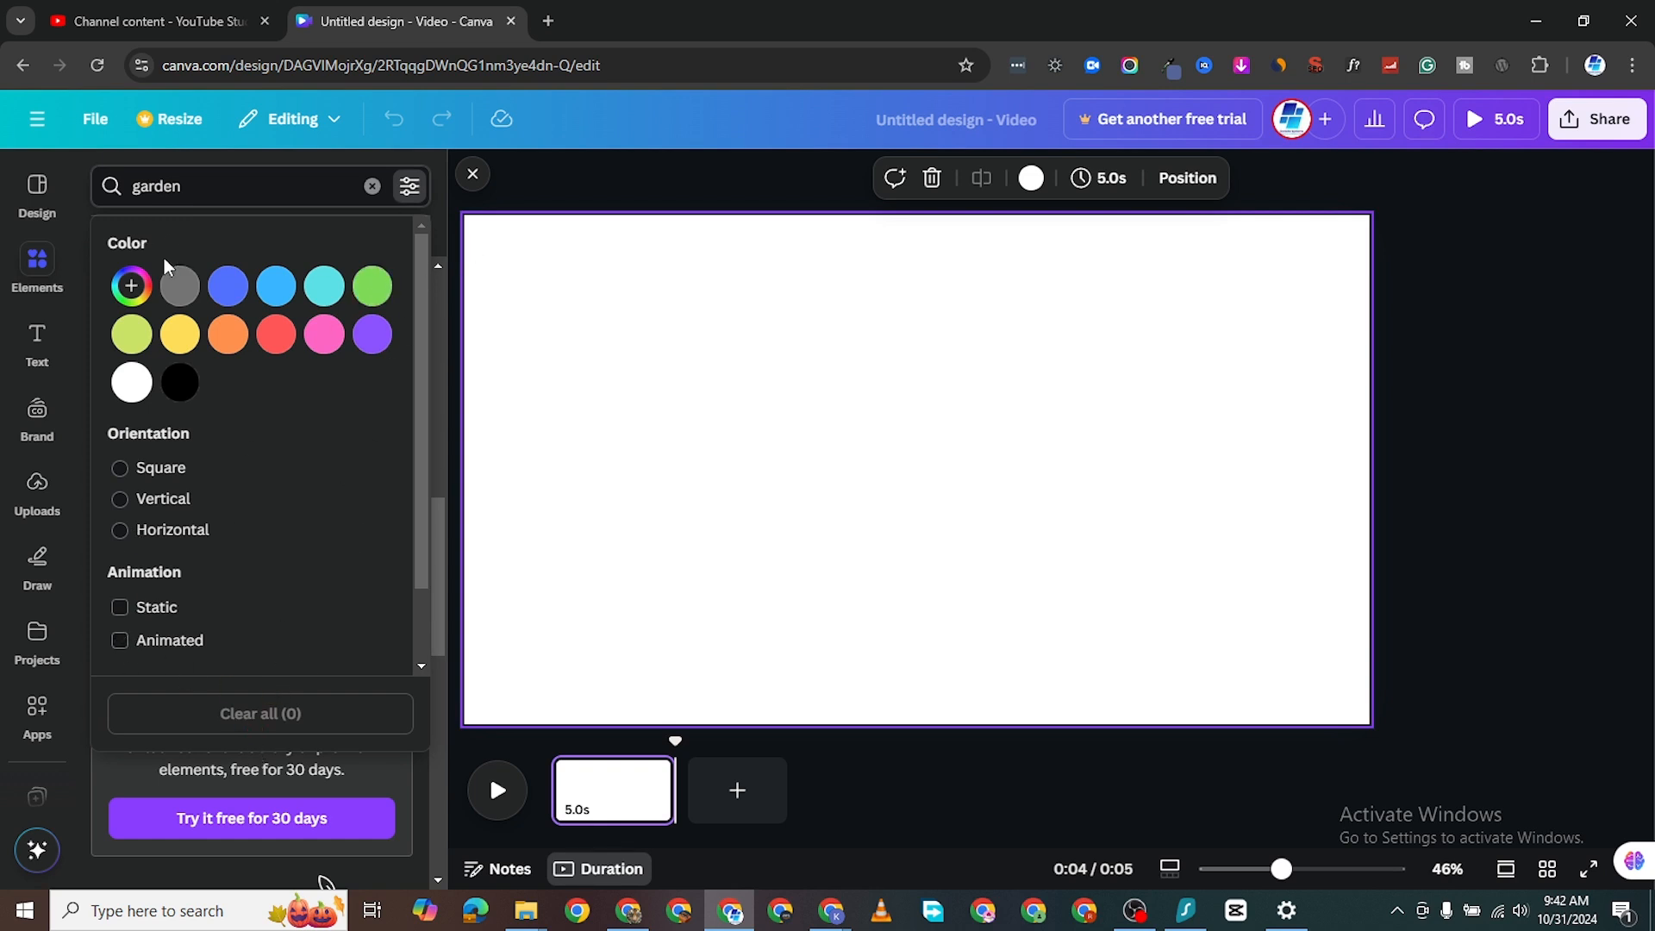
left_click(410, 187)
scroll(294, 555, "down", 3)
scroll(298, 569, "down", 6)
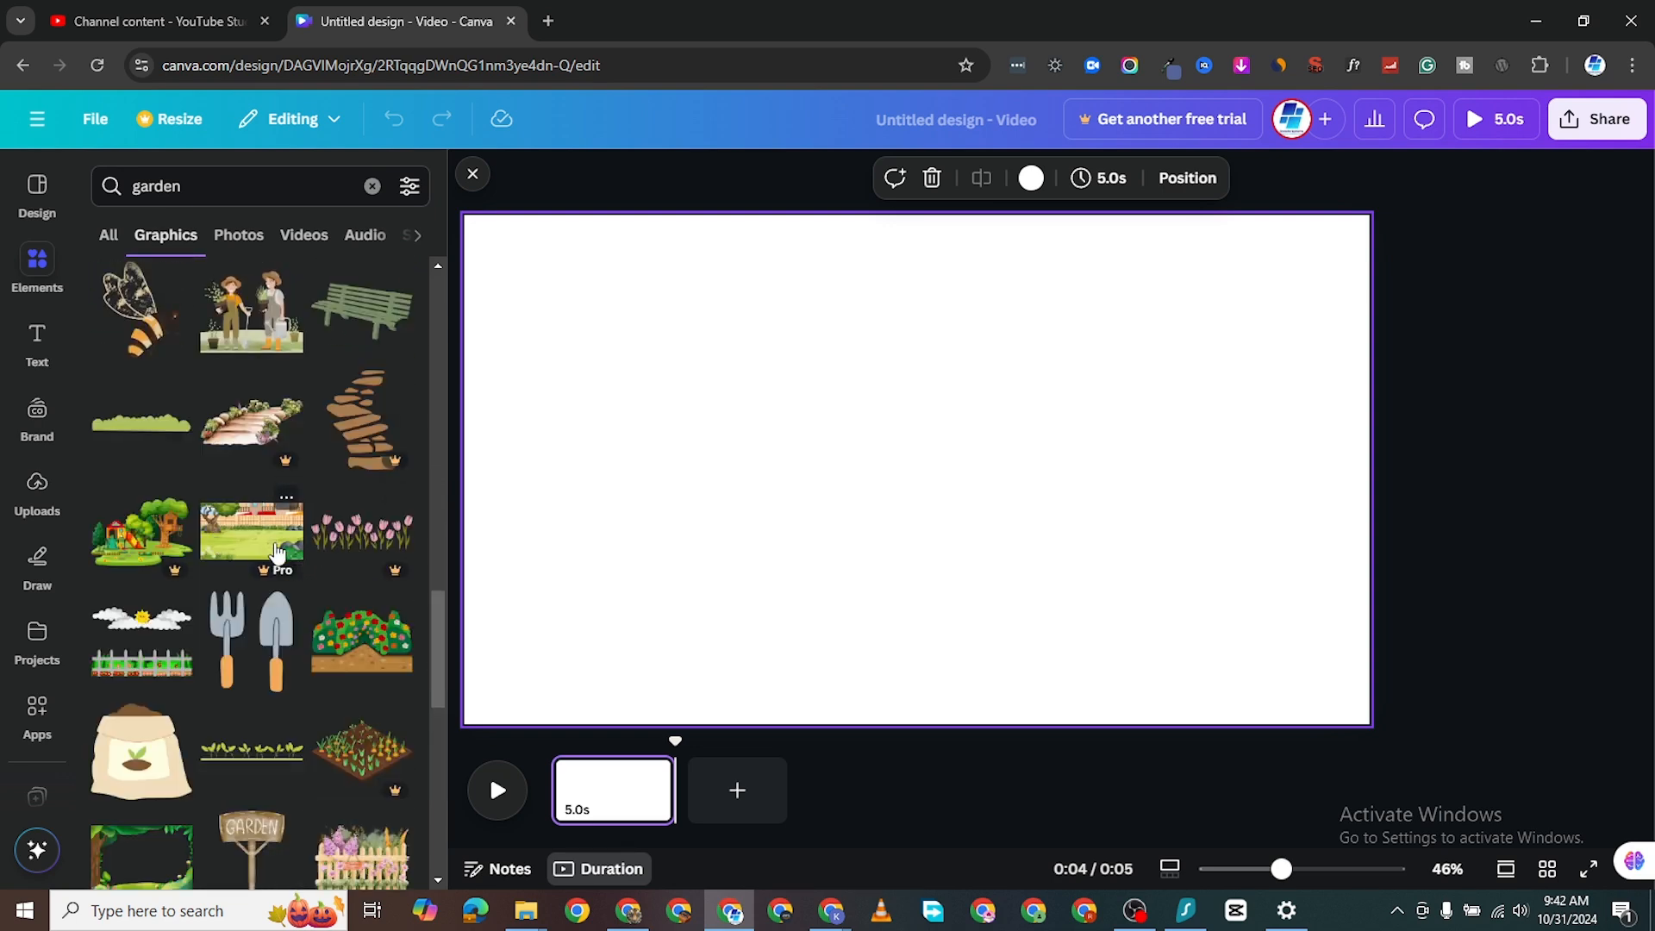
scroll(319, 593, "down", 1)
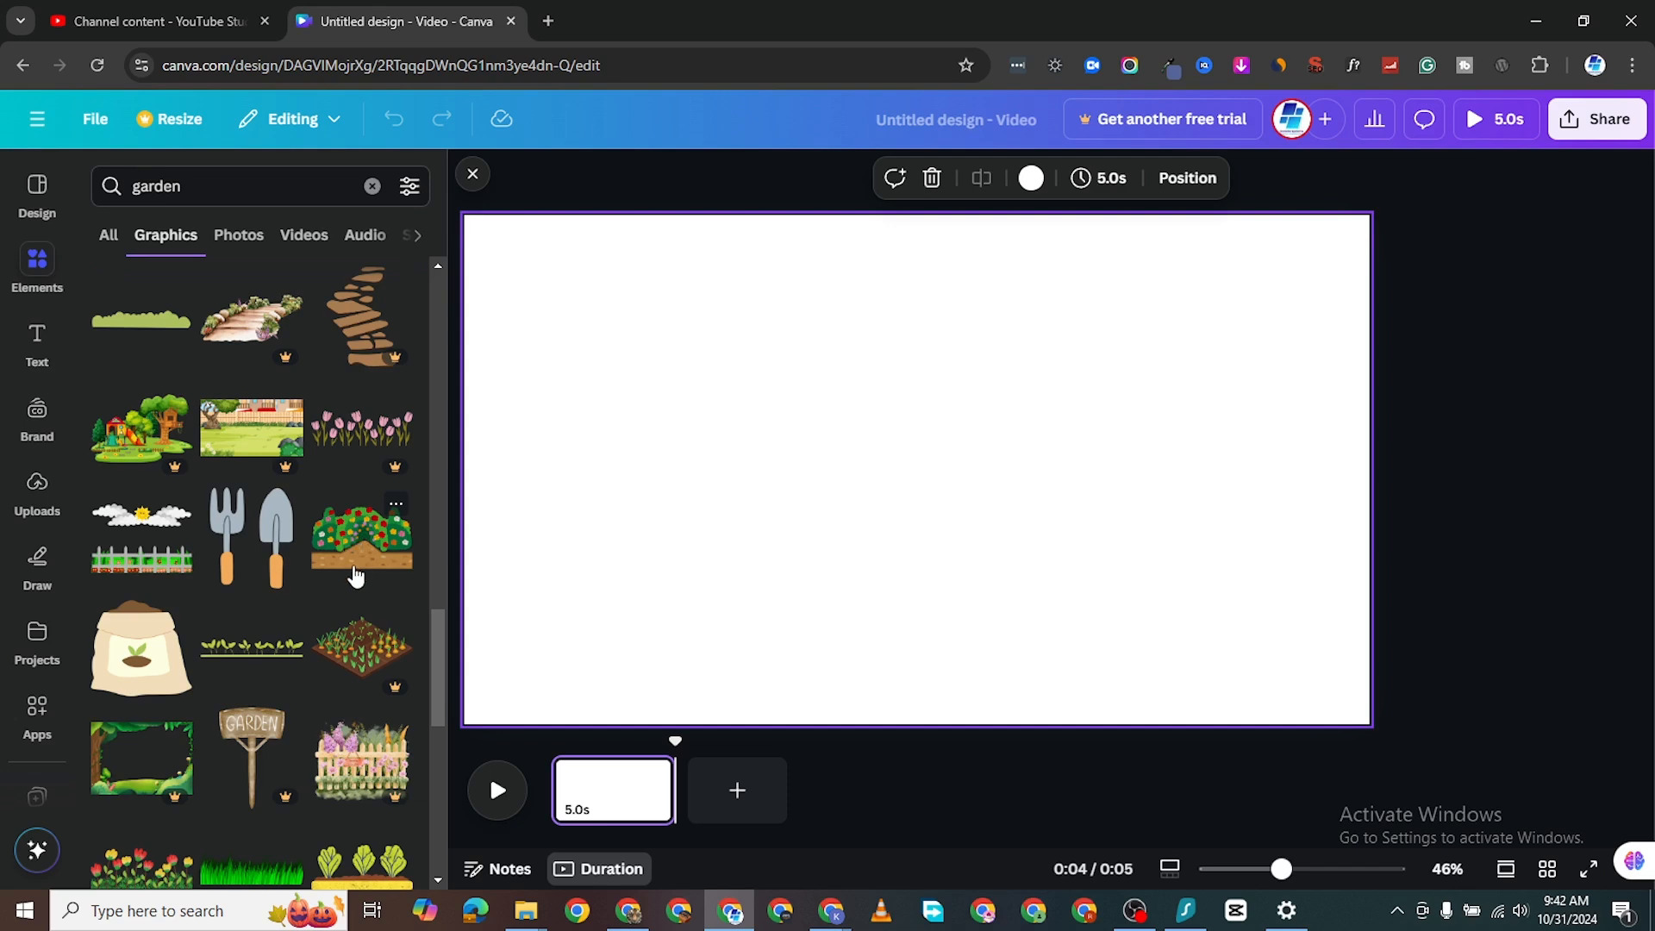
scroll(354, 577, "down", 10)
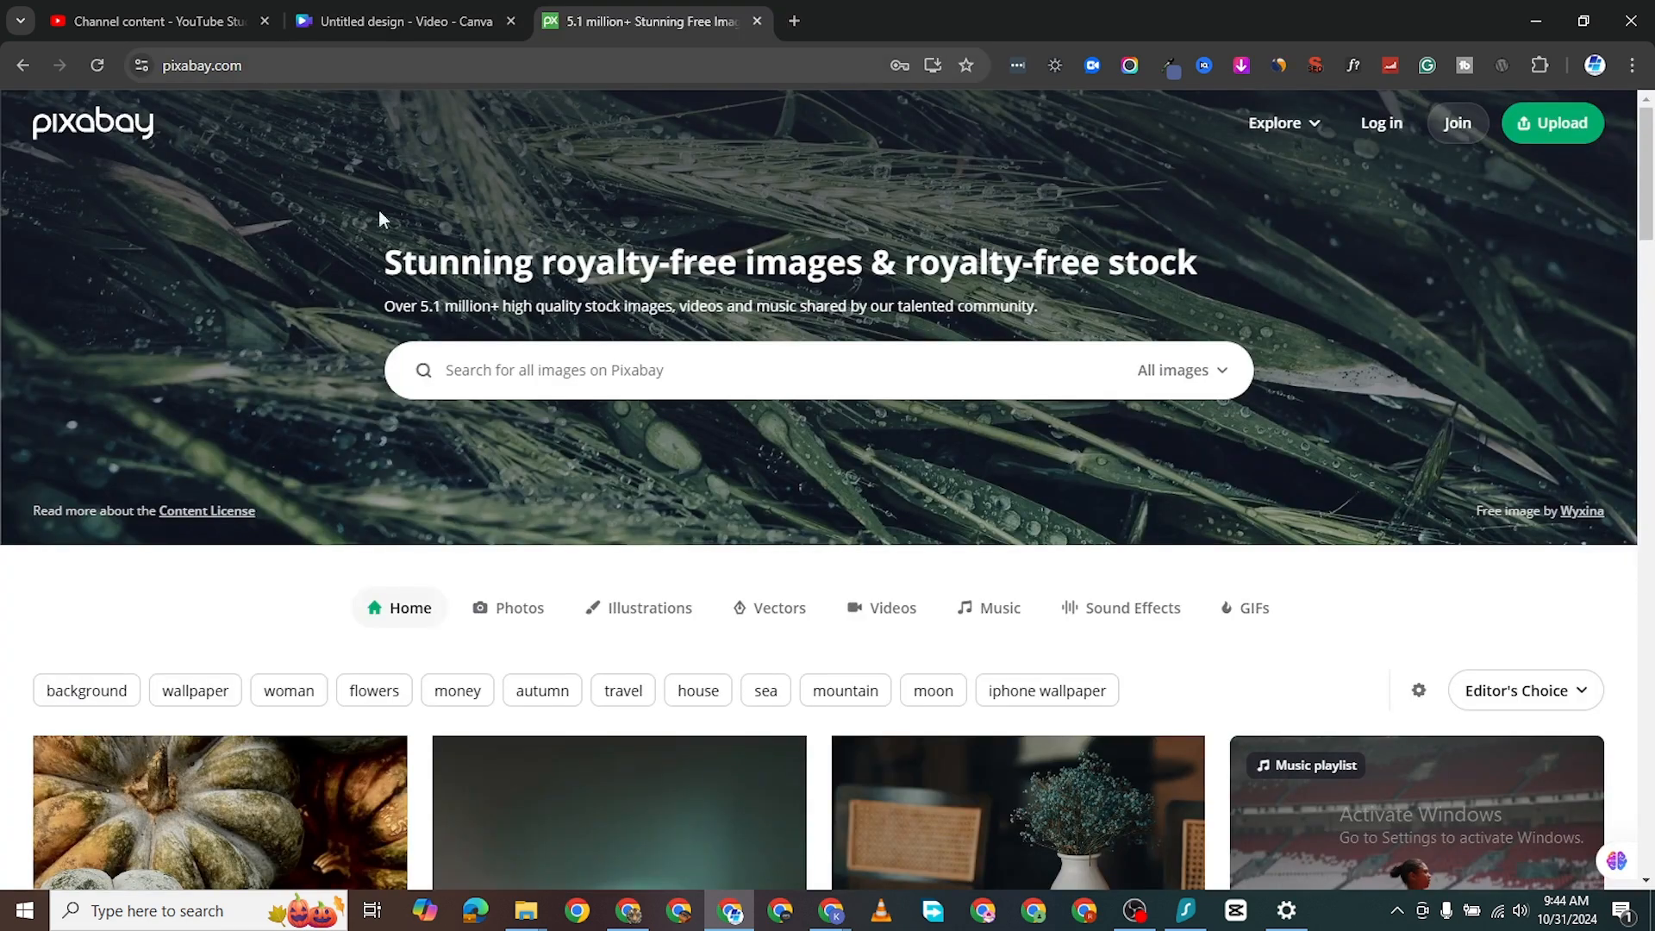
Switch to Pixabay and search for "forest" with the media type set to Vectors.
left_click(499, 376)
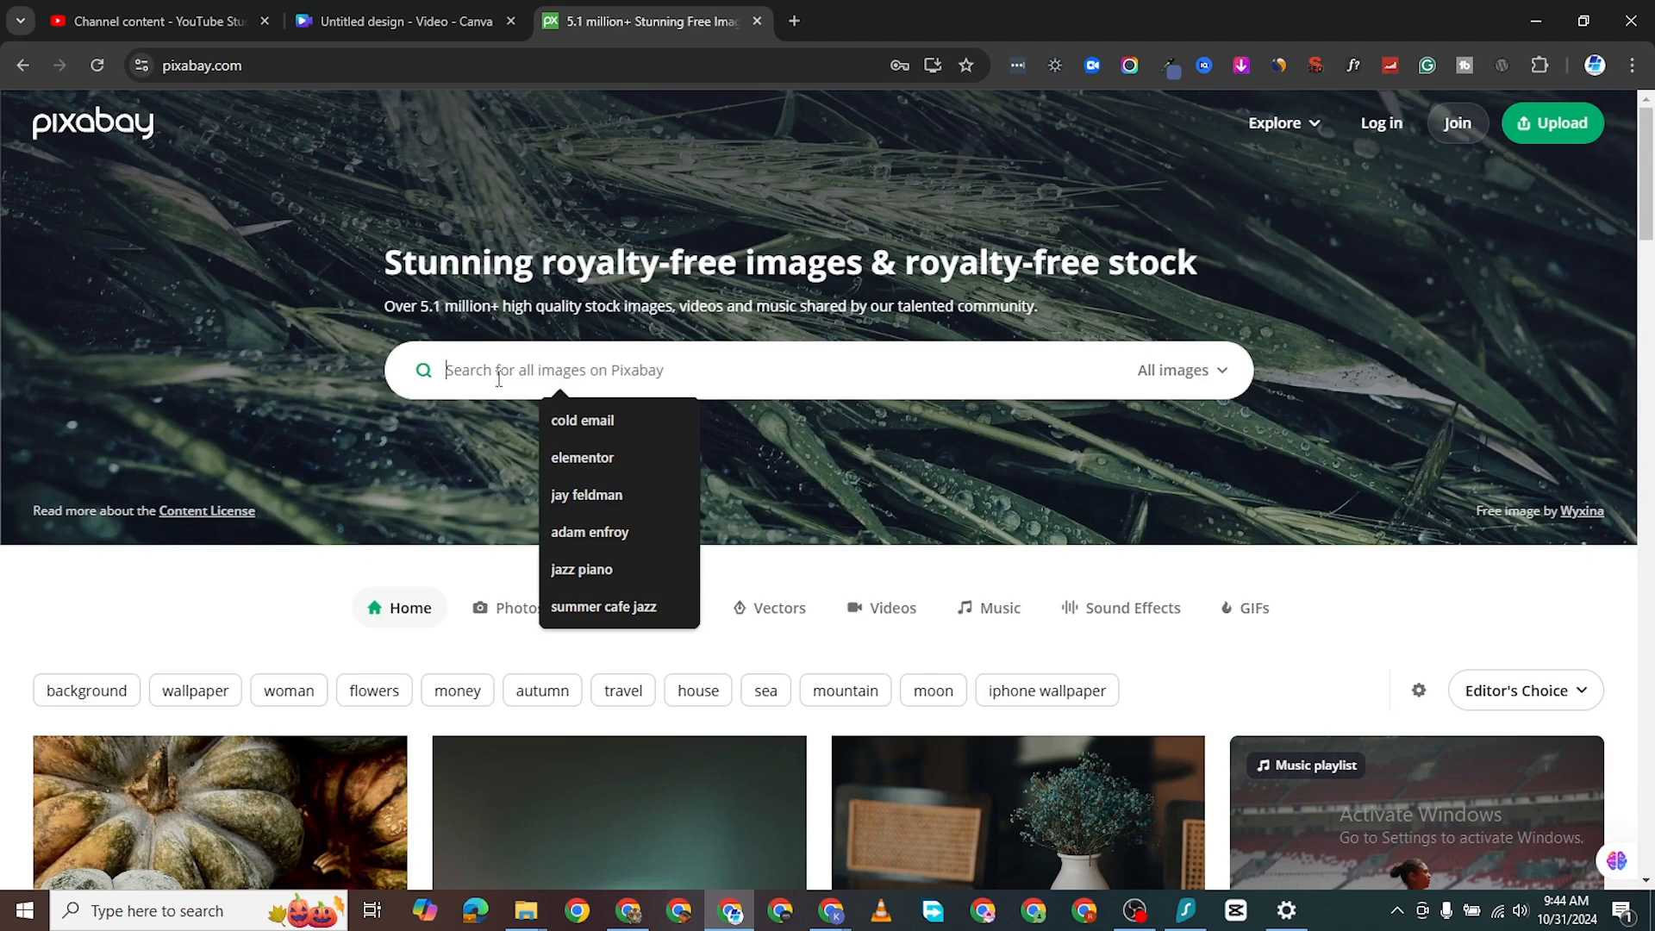
type("forest")
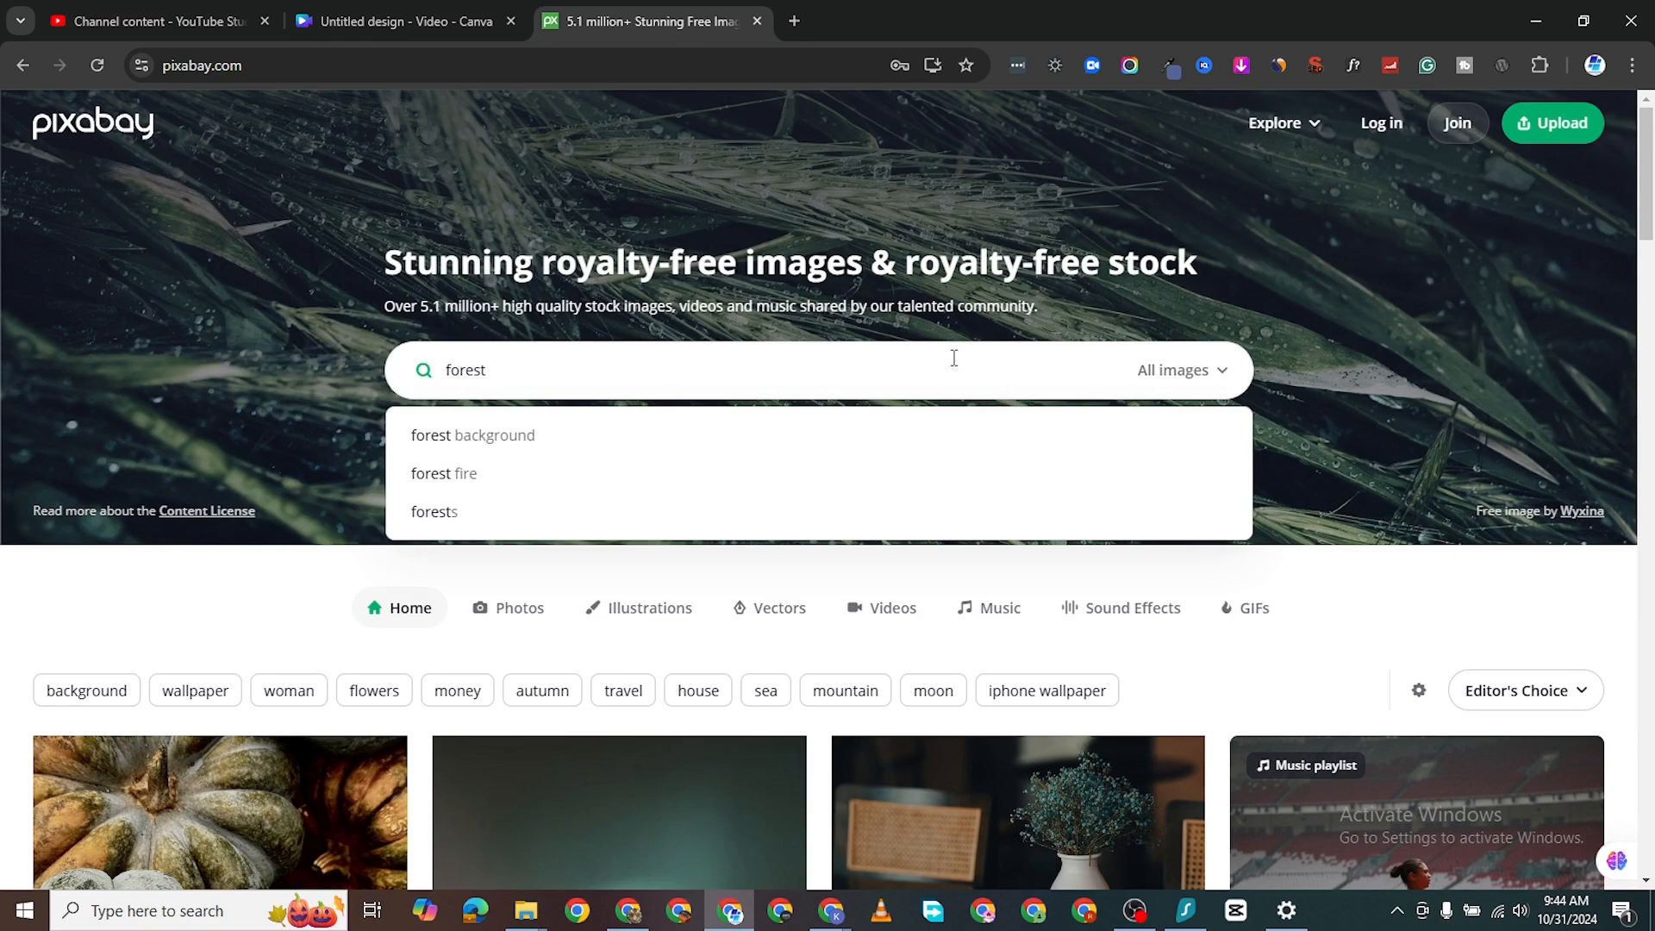
left_click(1219, 374)
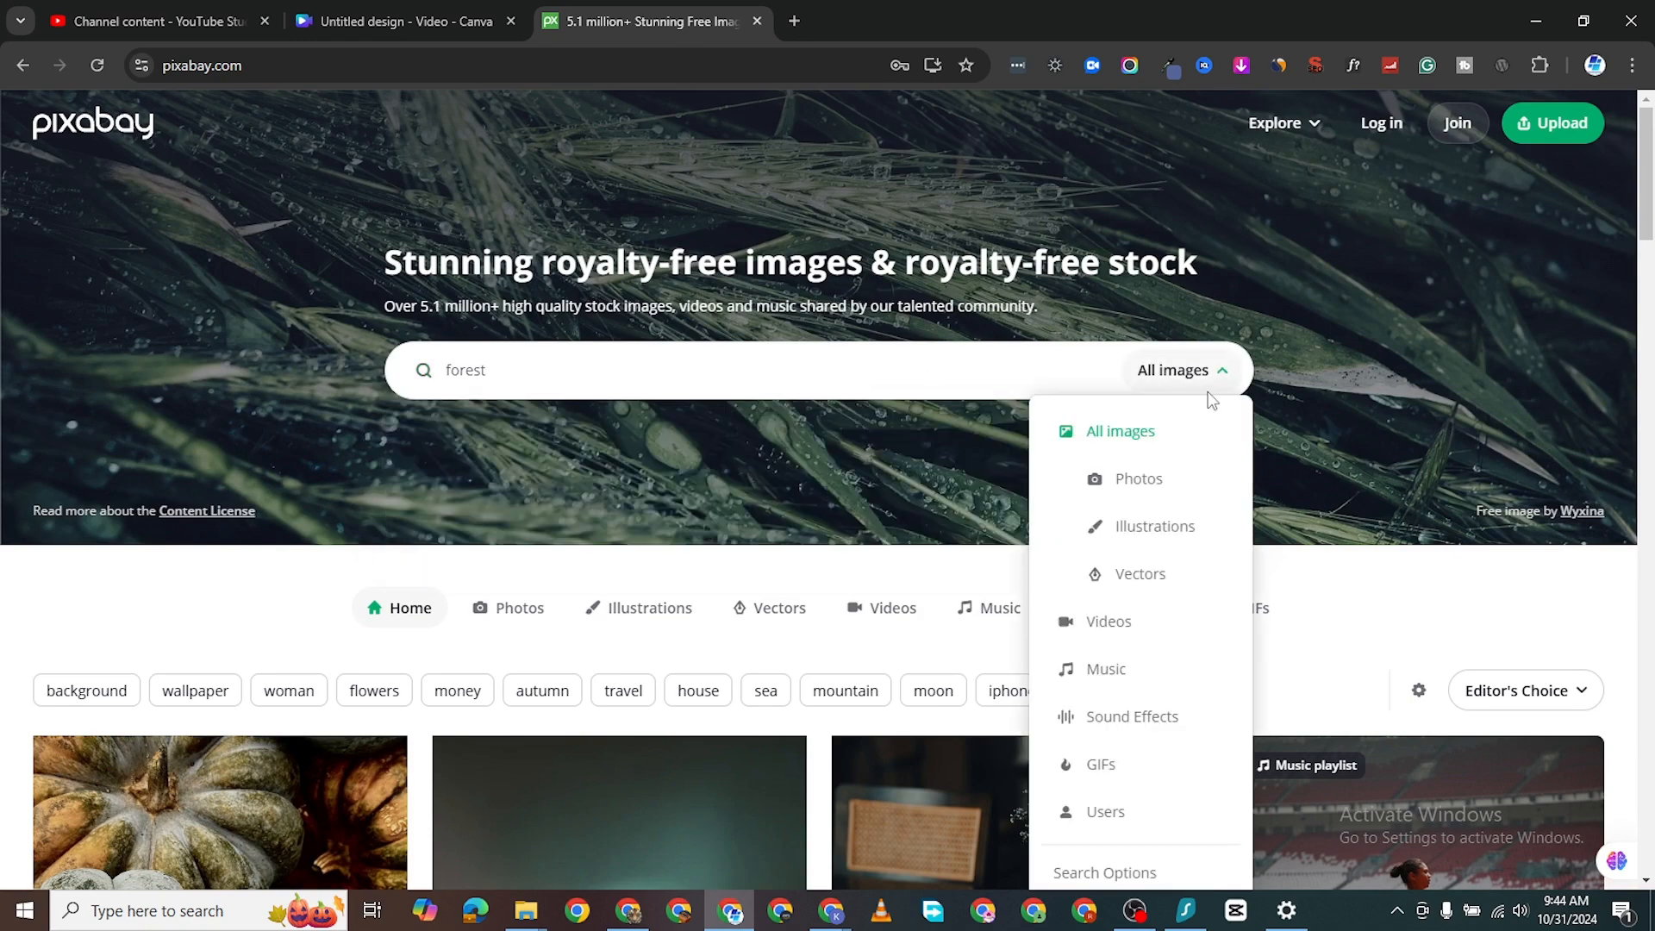
left_click(1140, 575)
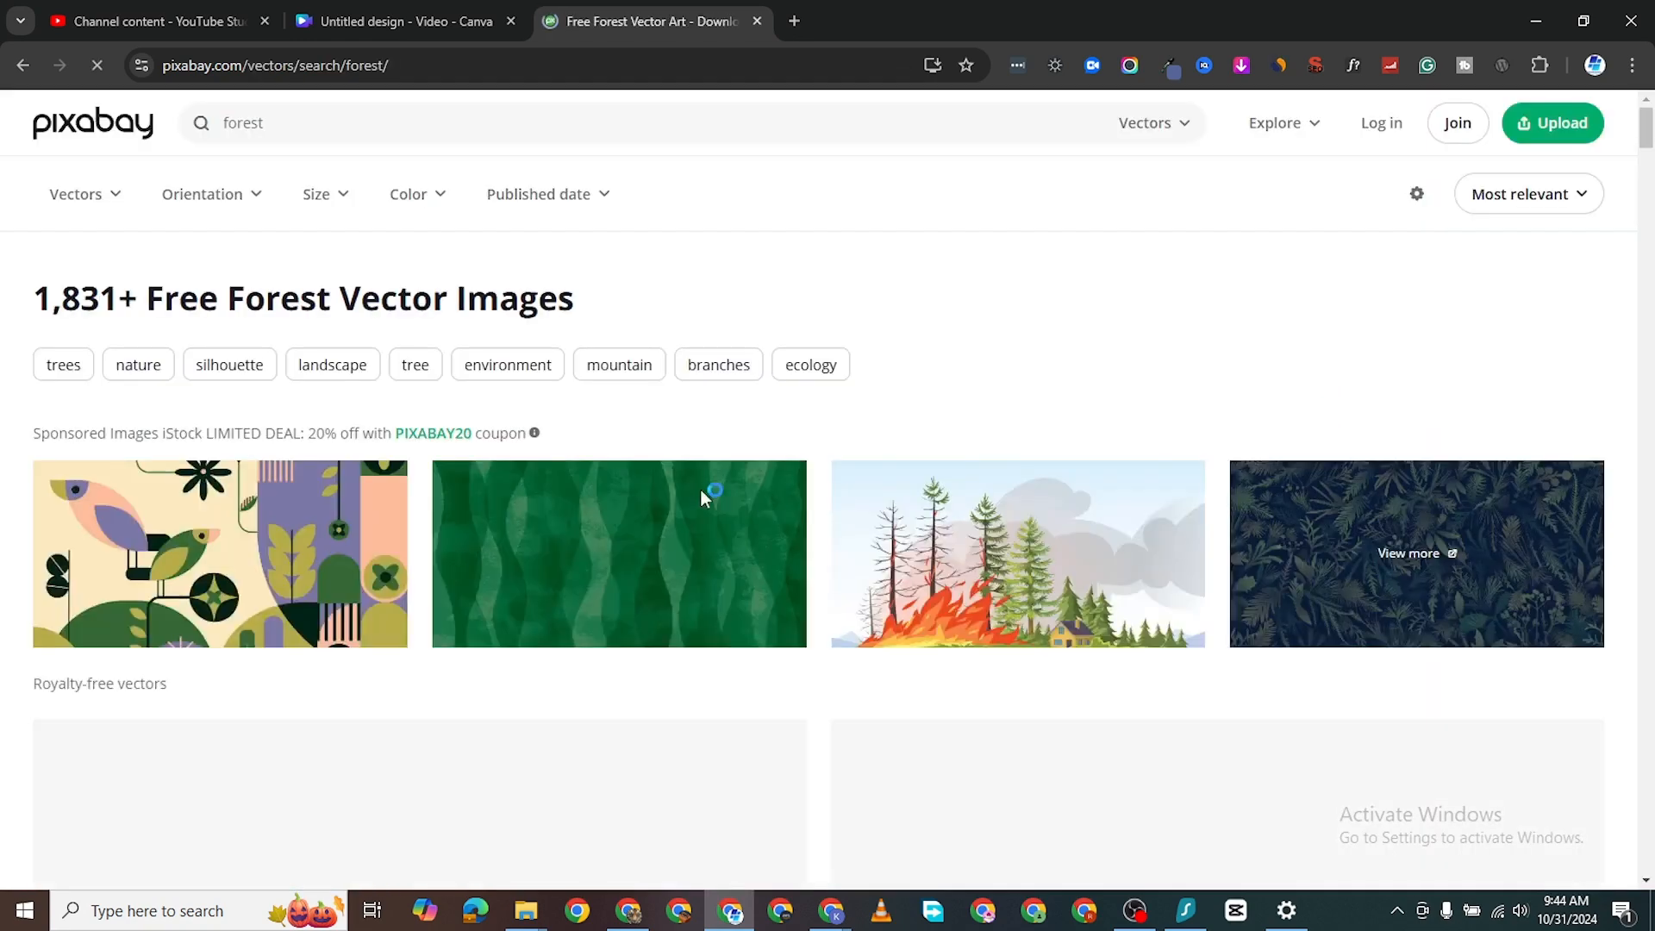
Open the evergreen forest landscape with snowy mountains from the royalty-free vectors in a separate tab and view its page.
scroll(1002, 583, "down", 2)
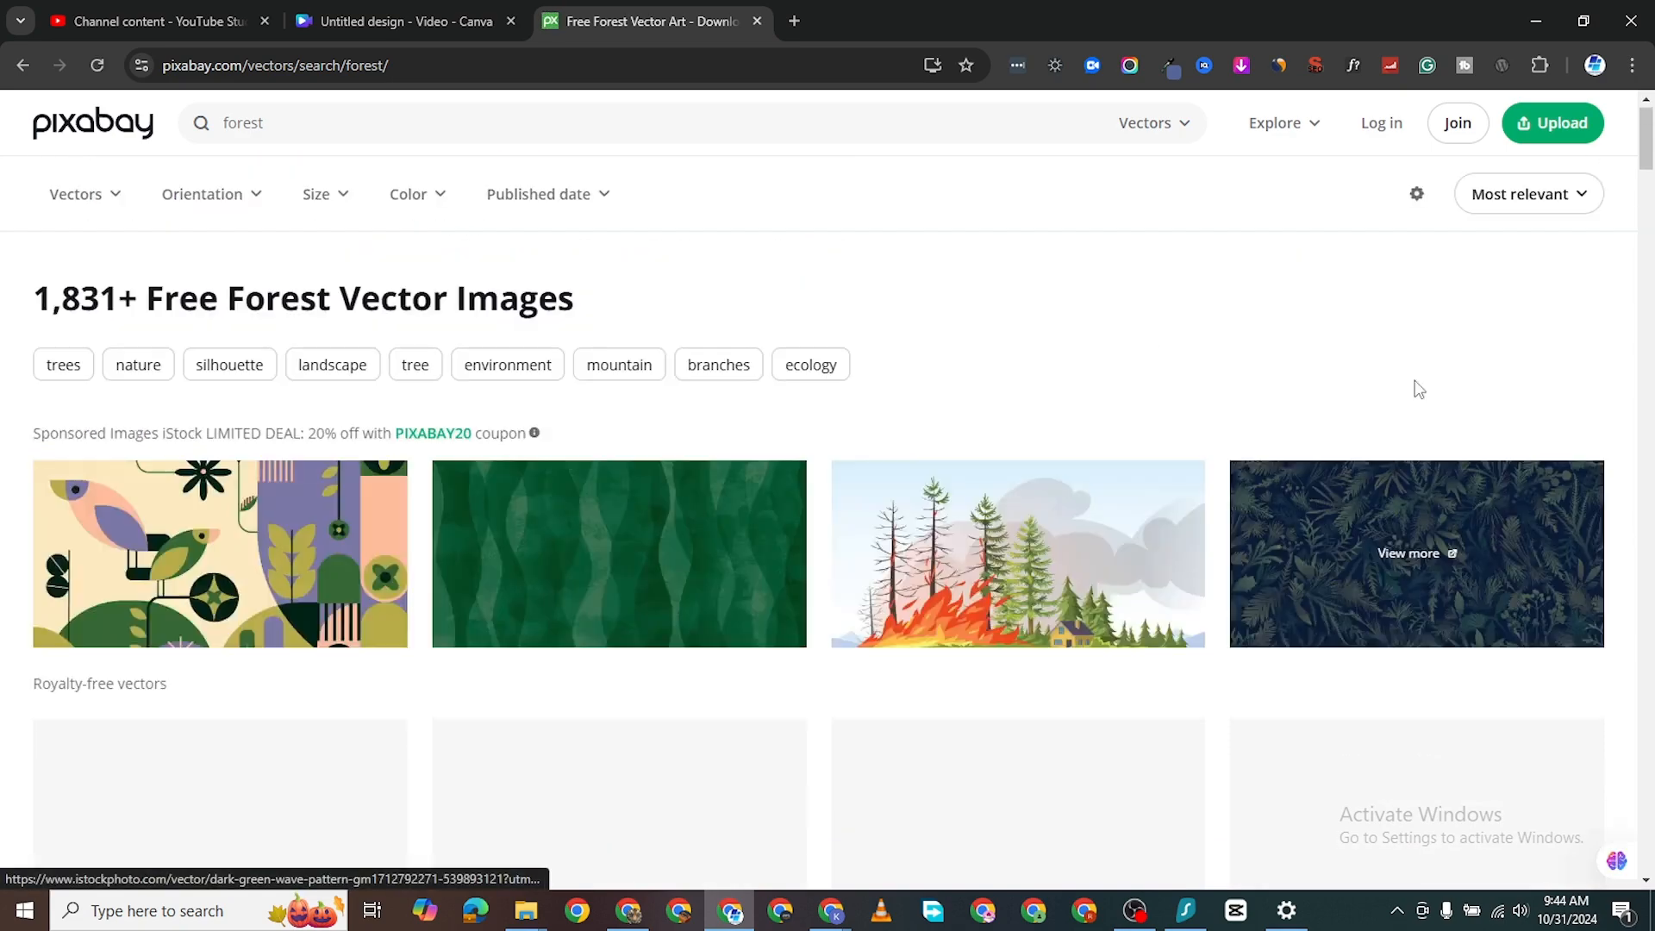
scroll(220, 551, "down", 3)
scroll(220, 552, "down", 1)
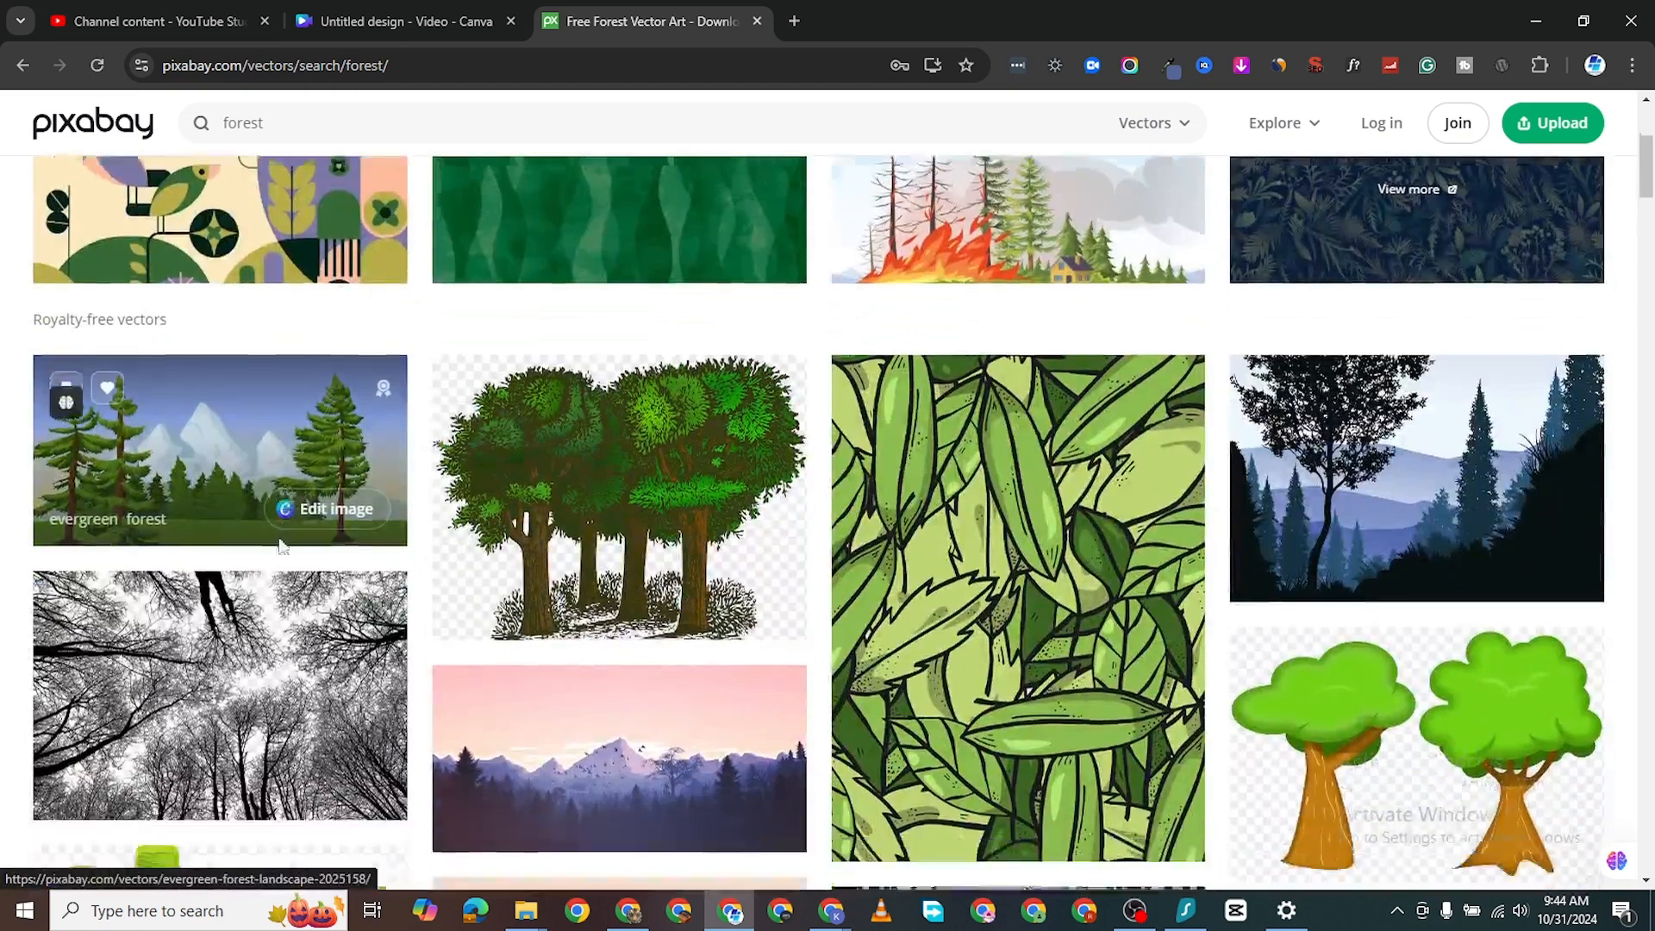
right_click(200, 394)
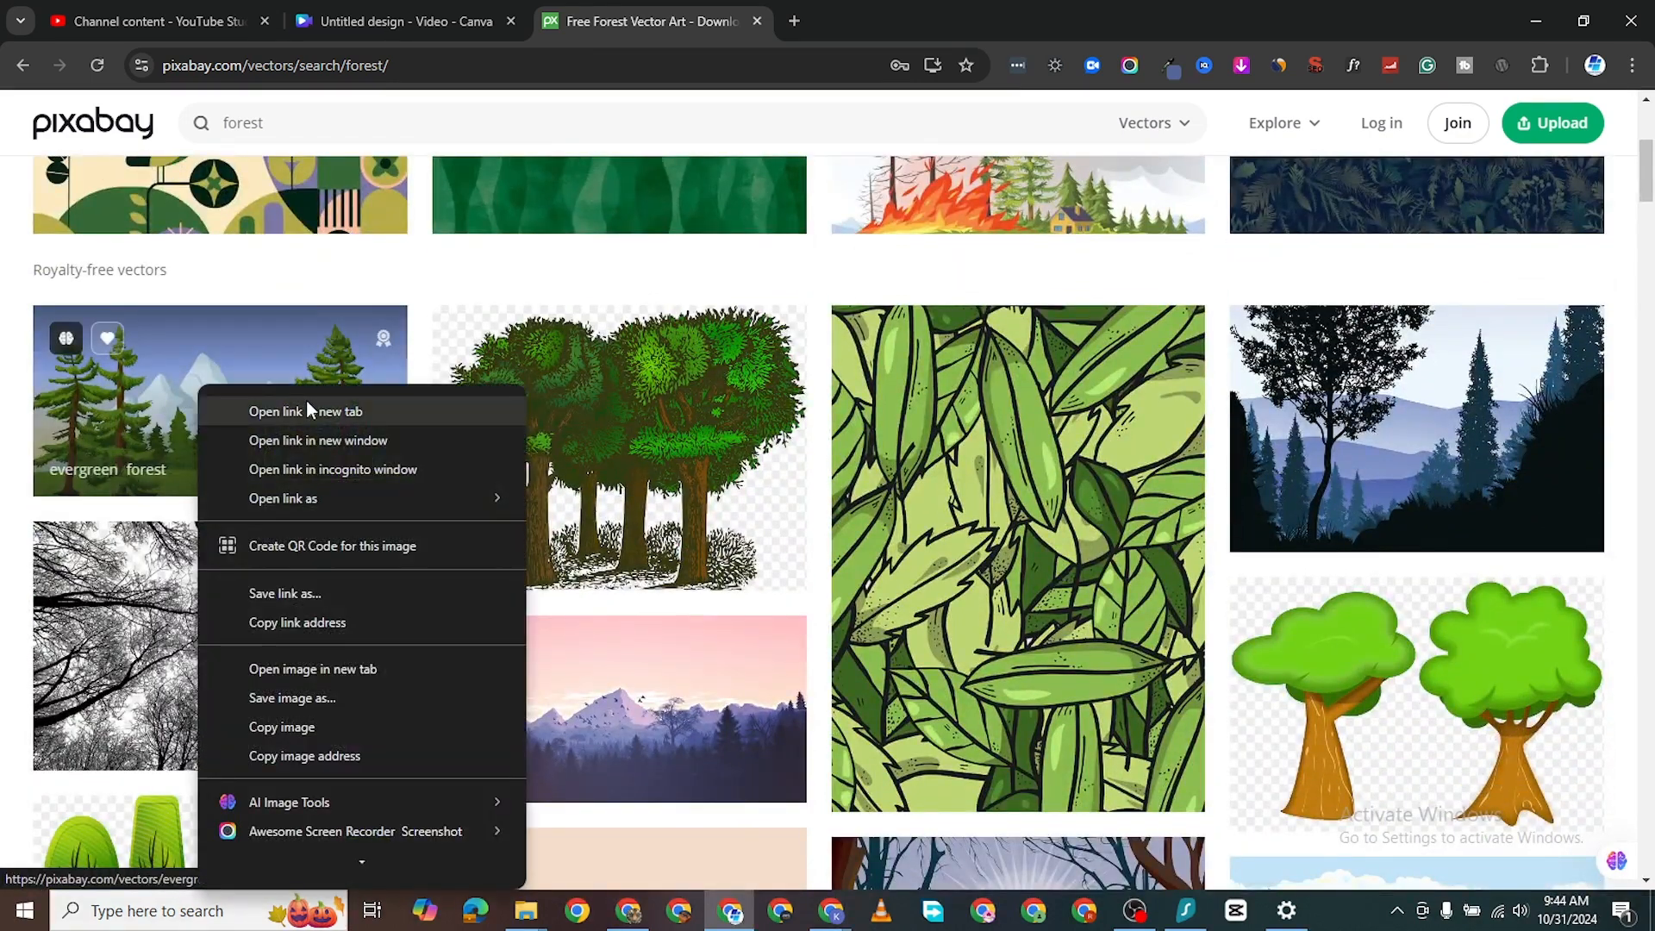
left_click(307, 400)
left_click(851, 31)
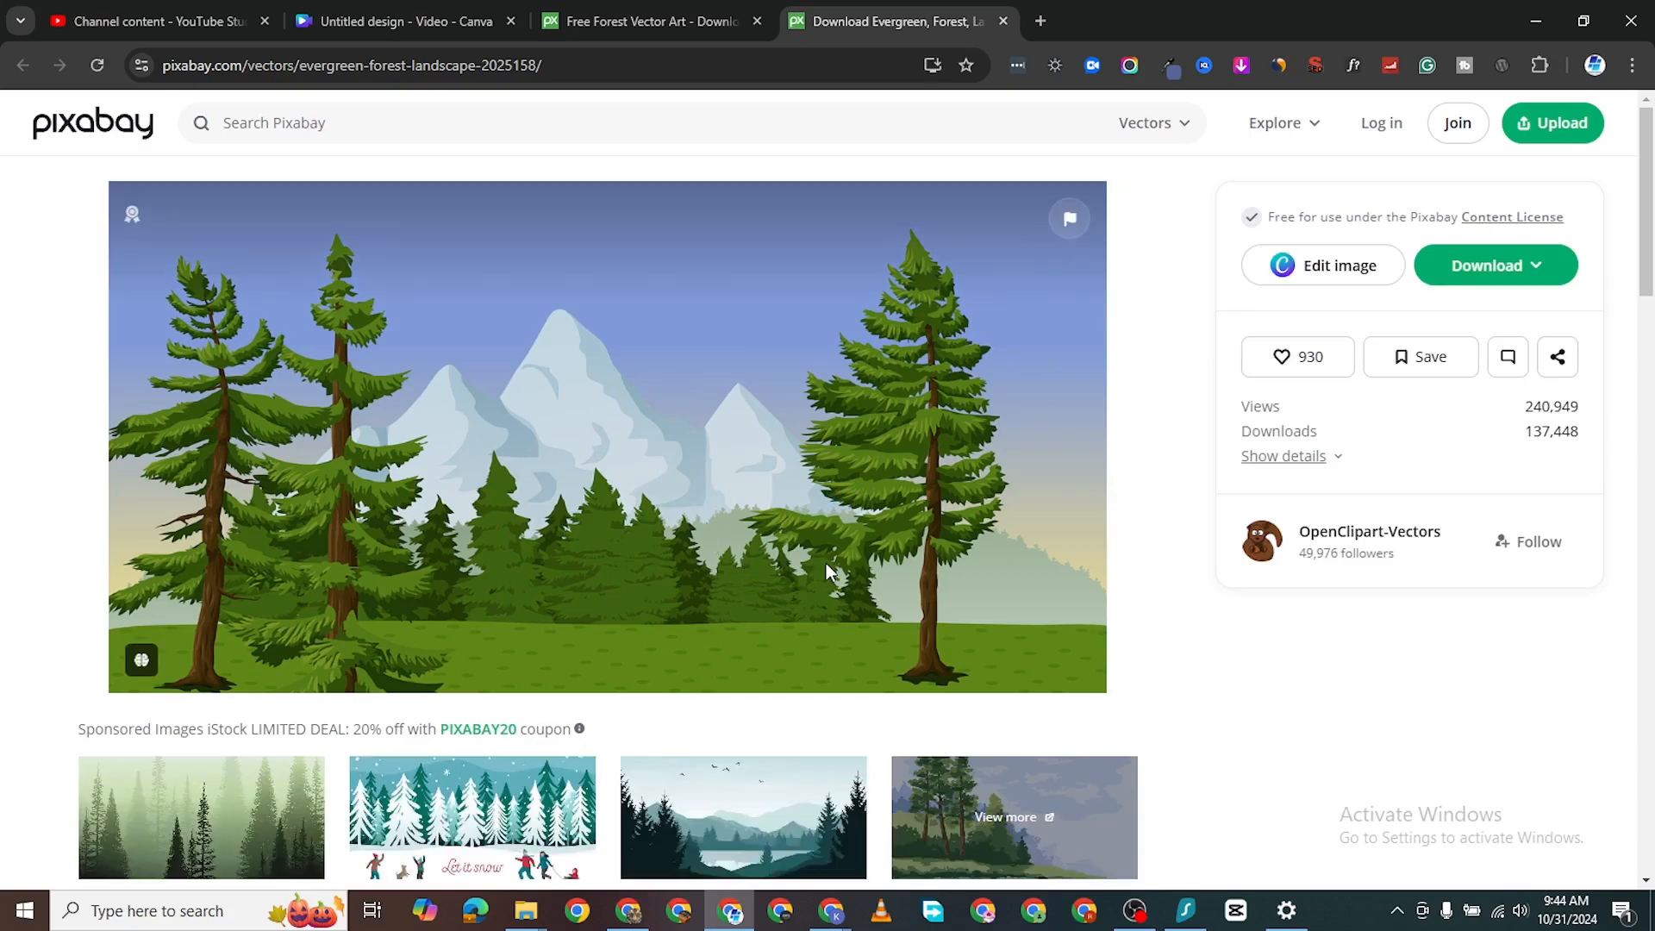
Return to the forest vector results and examine them for further background images.
left_click(621, 28)
scroll(509, 608, "down", 2)
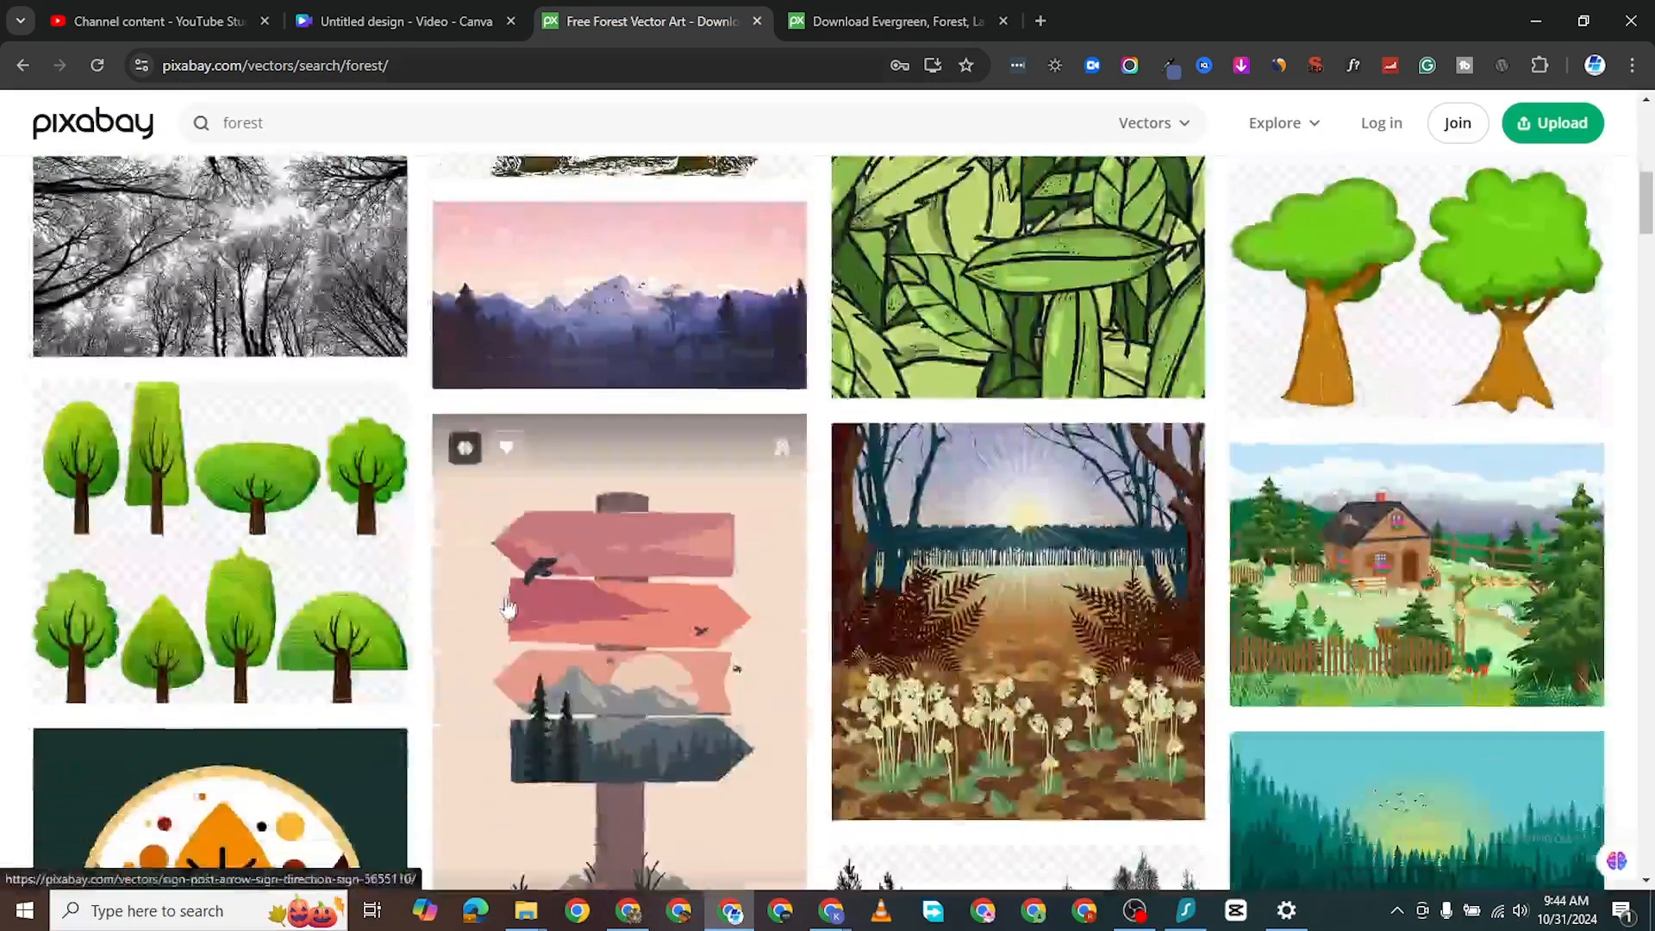
scroll(509, 608, "down", 4)
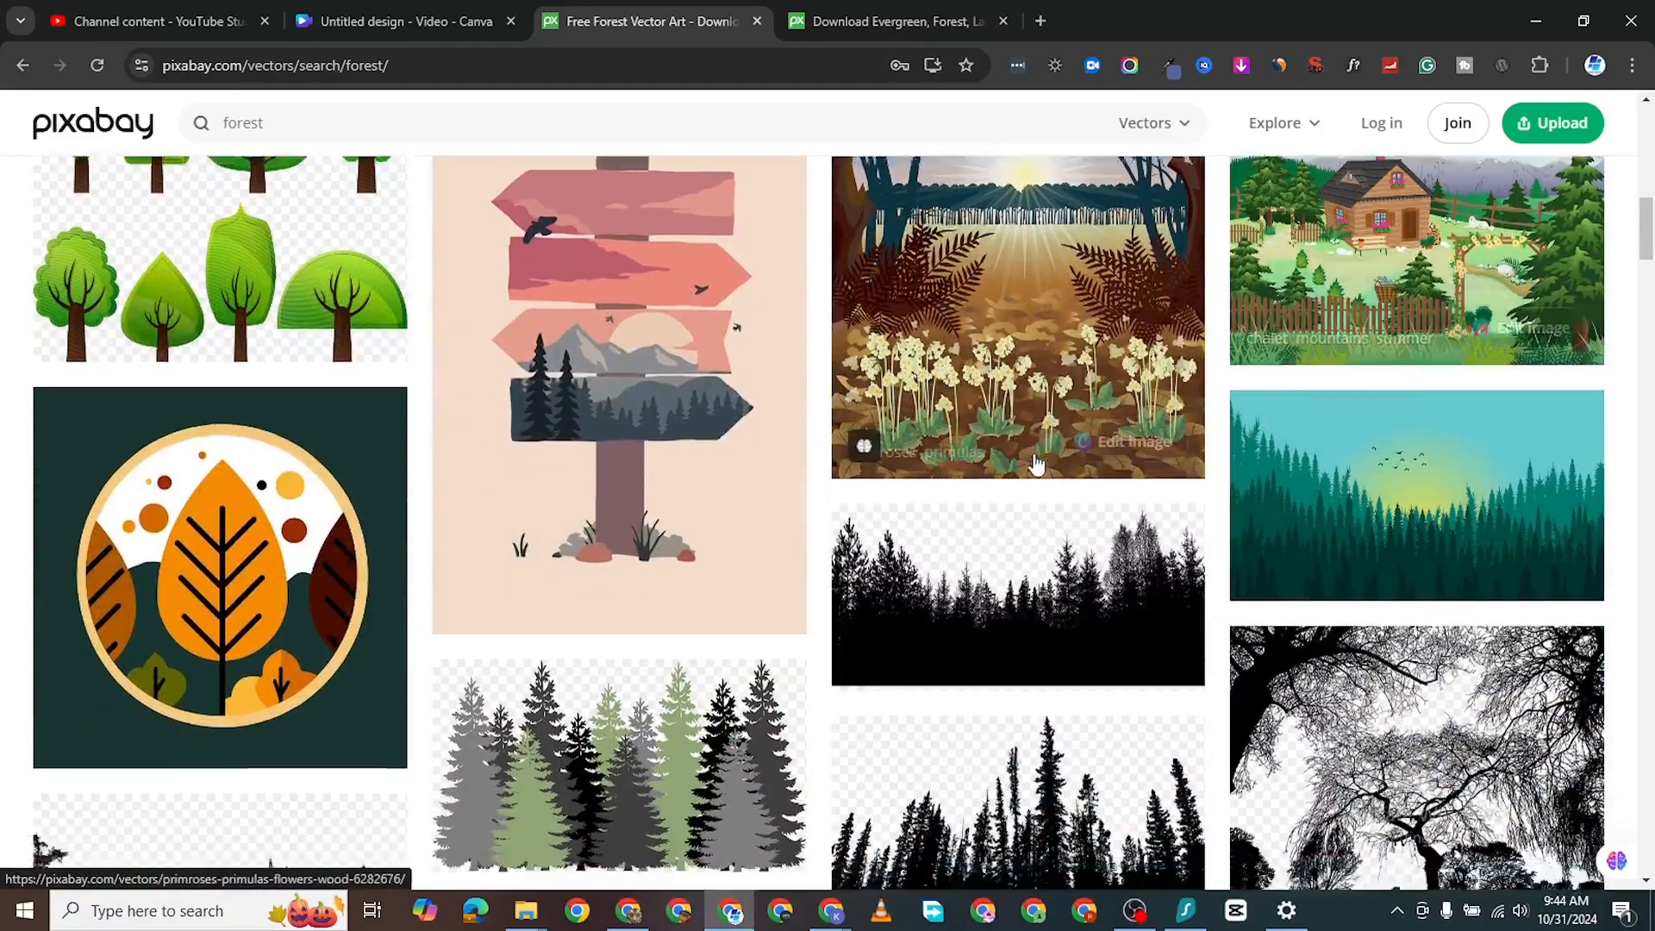
scroll(1037, 464, "down", 2)
scroll(1047, 448, "up", 4)
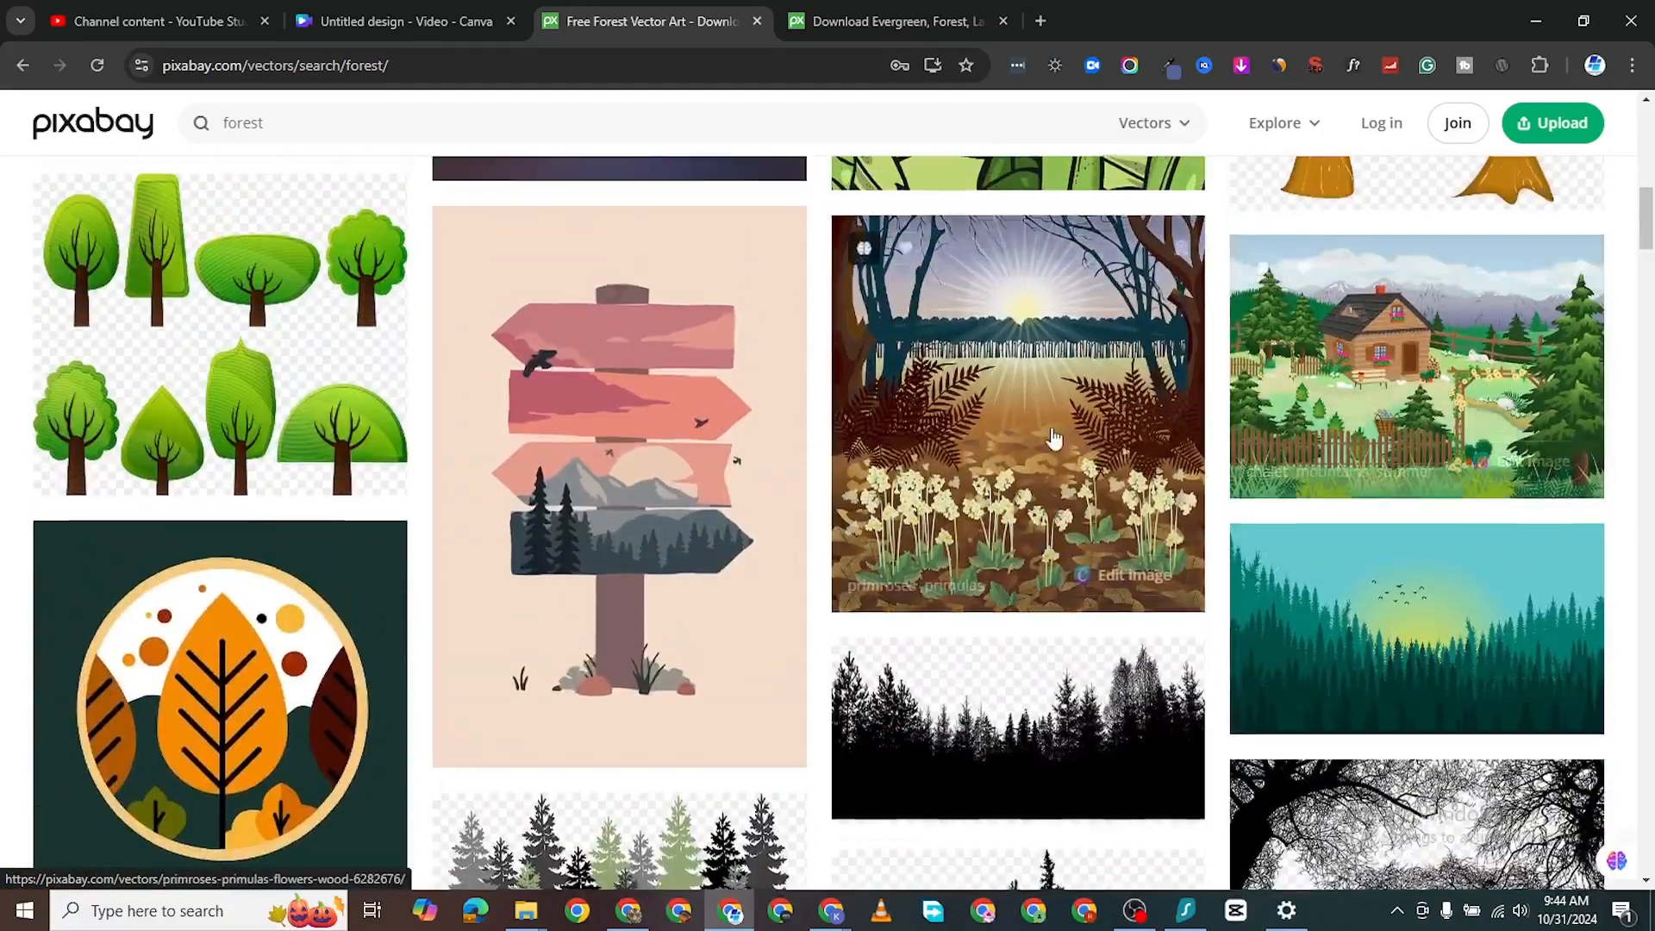
scroll(1054, 438, "down", 10)
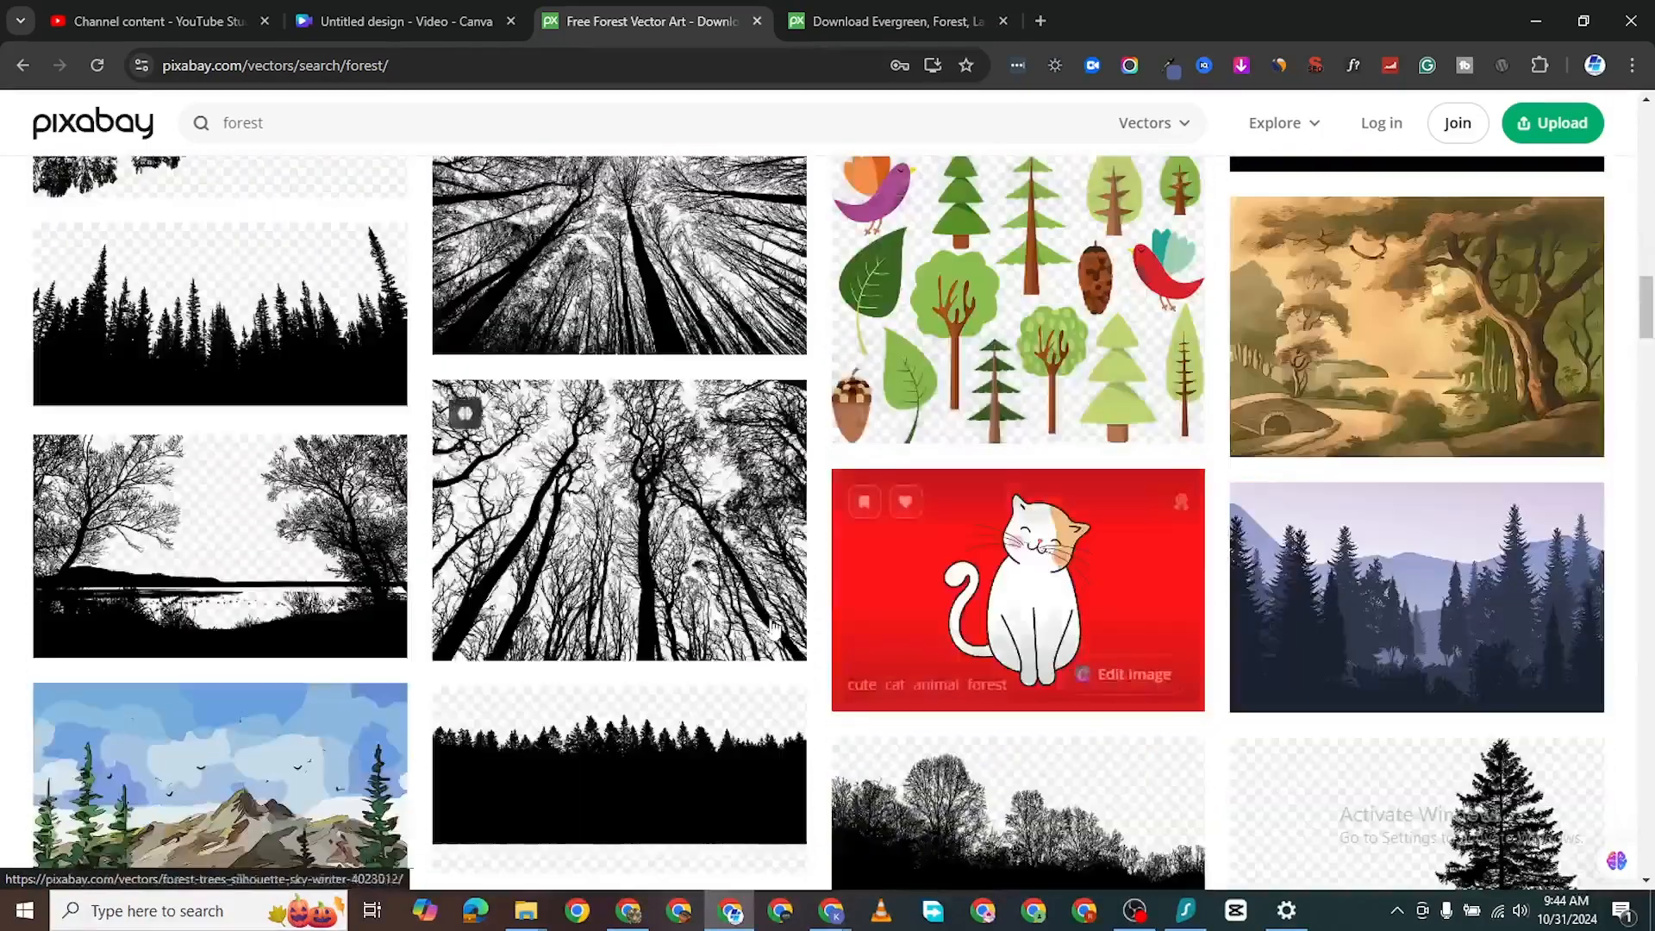
scroll(773, 628, "down", 7)
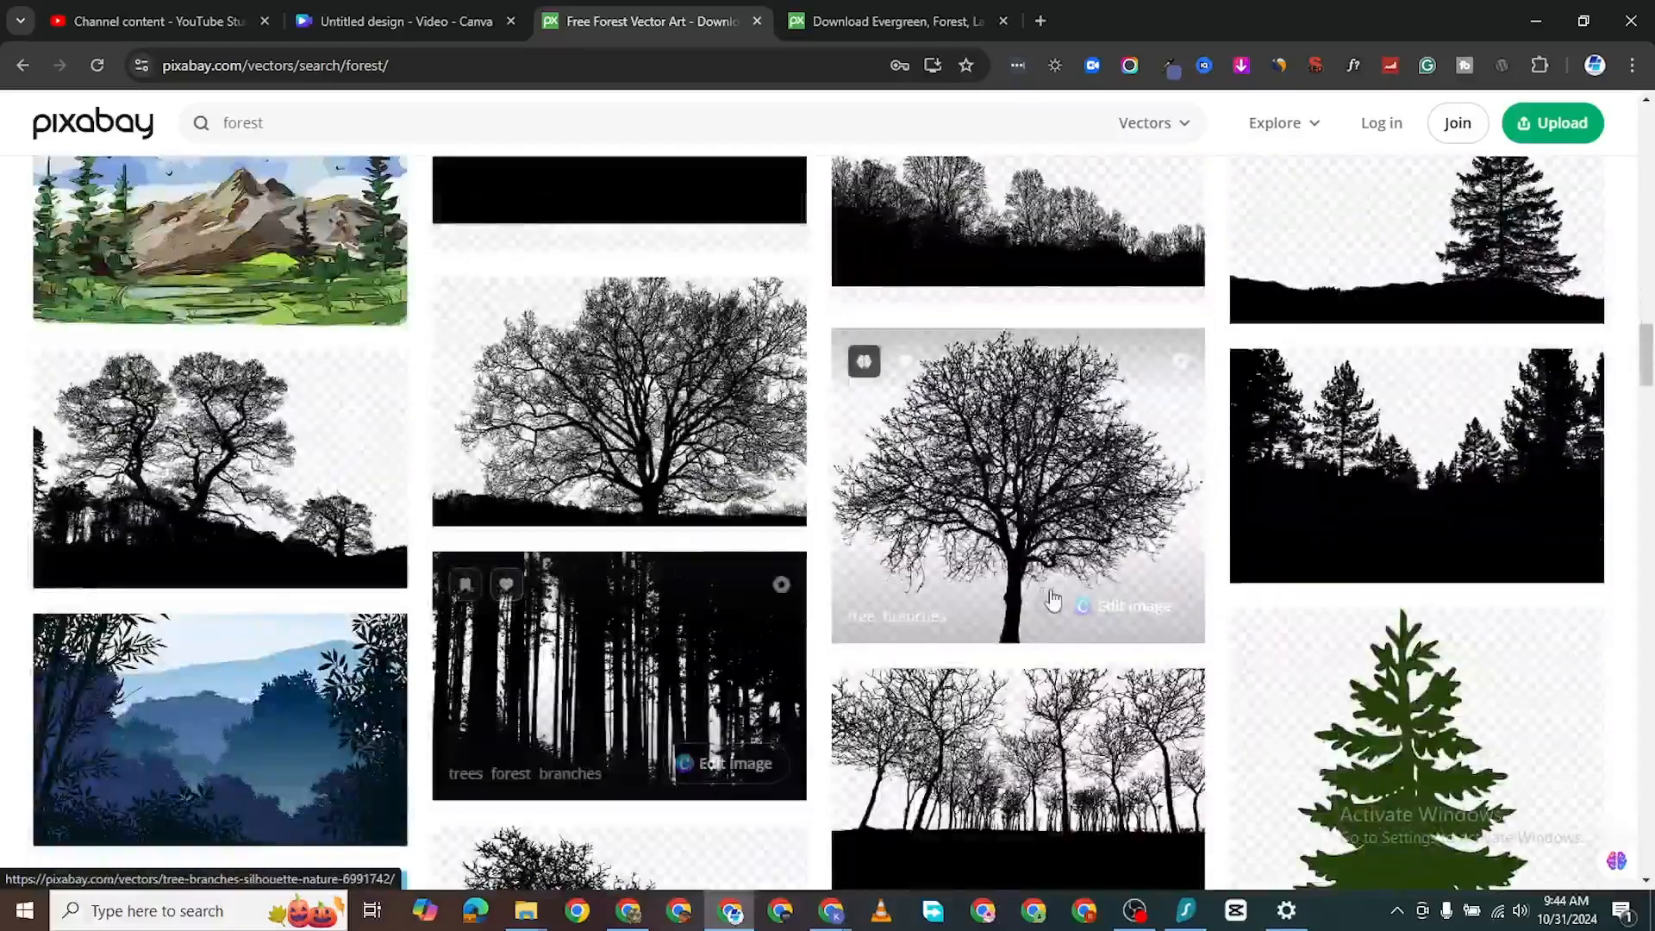
scroll(1052, 597, "down", 7)
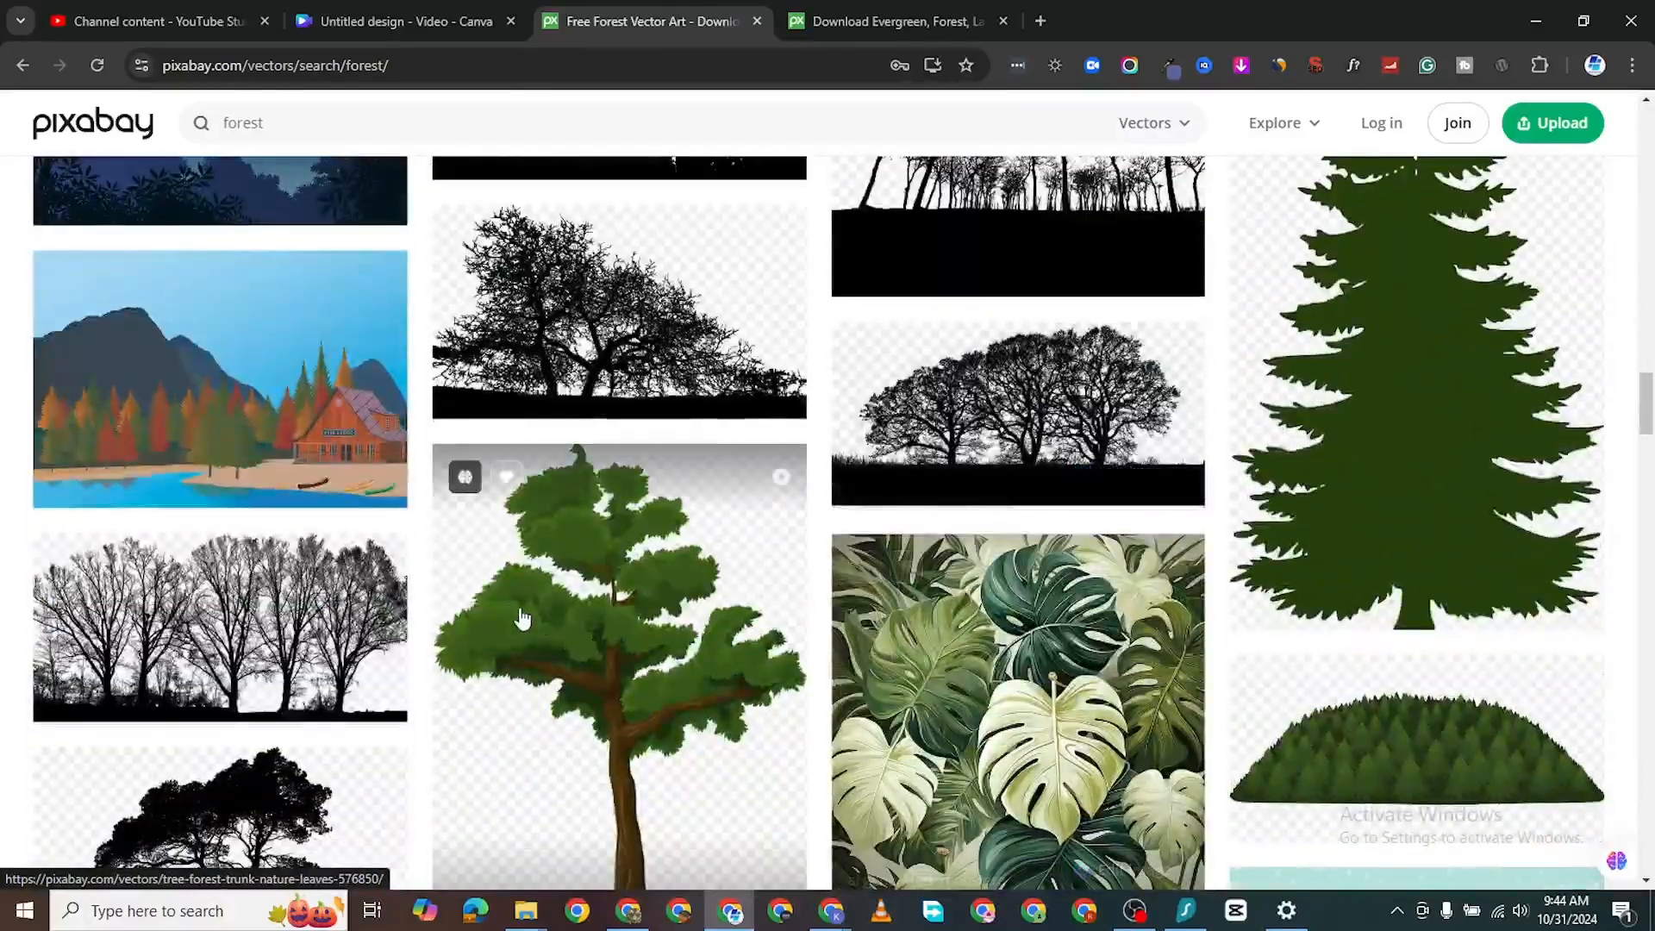
scroll(521, 617, "down", 10)
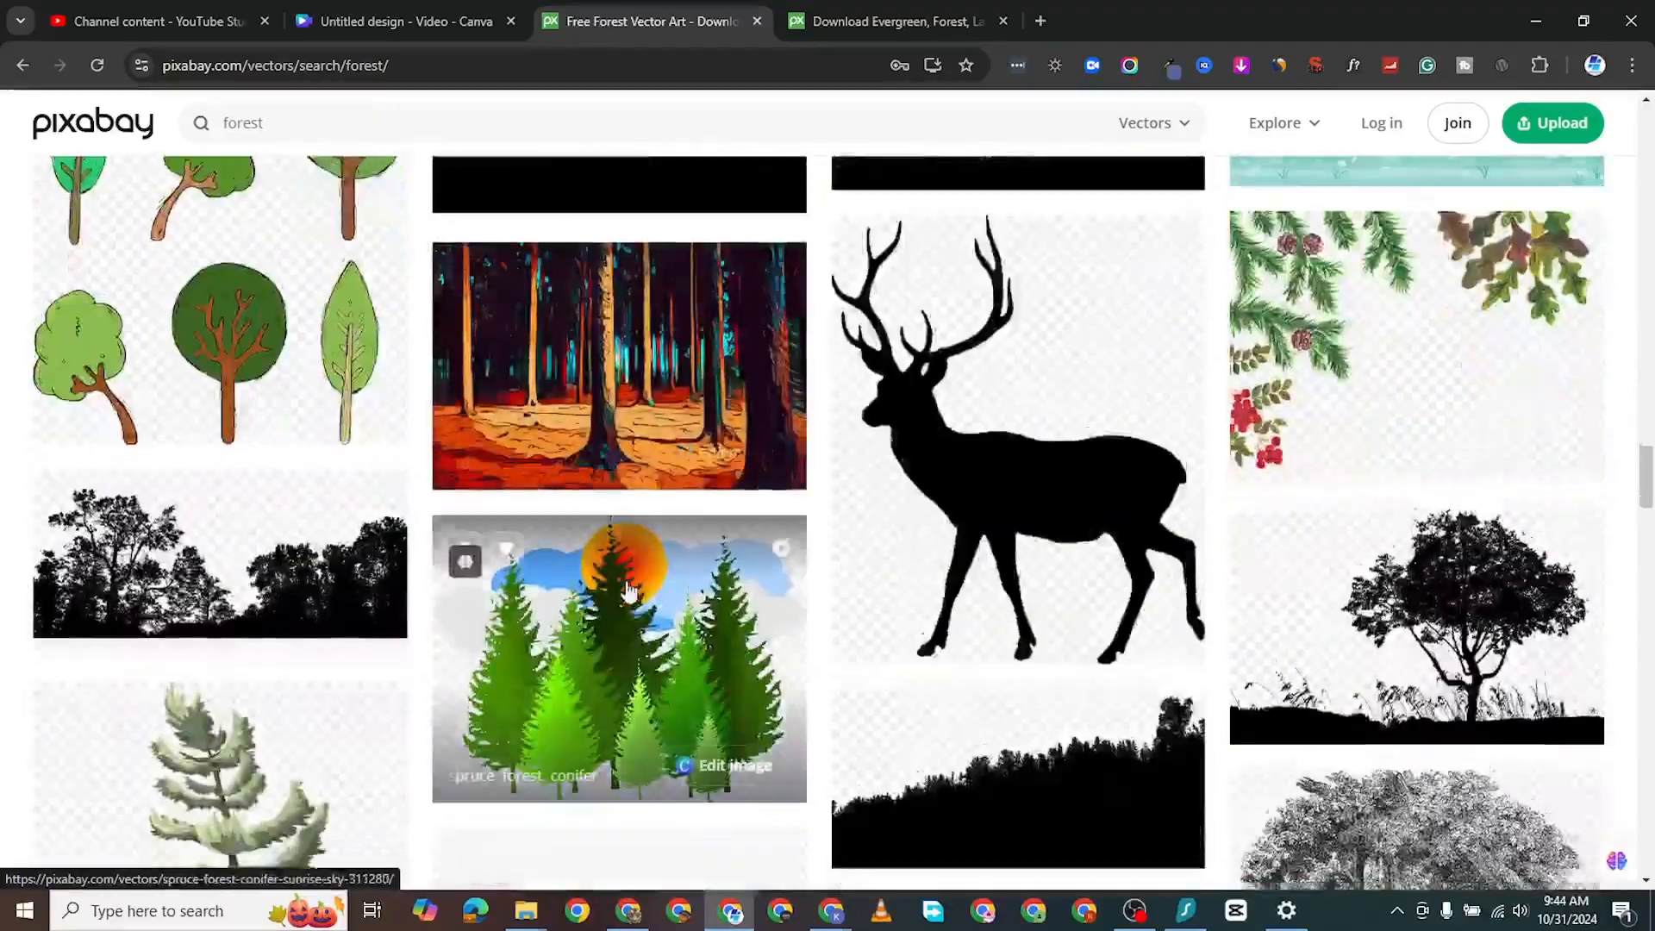
scroll(627, 590, "down", 10)
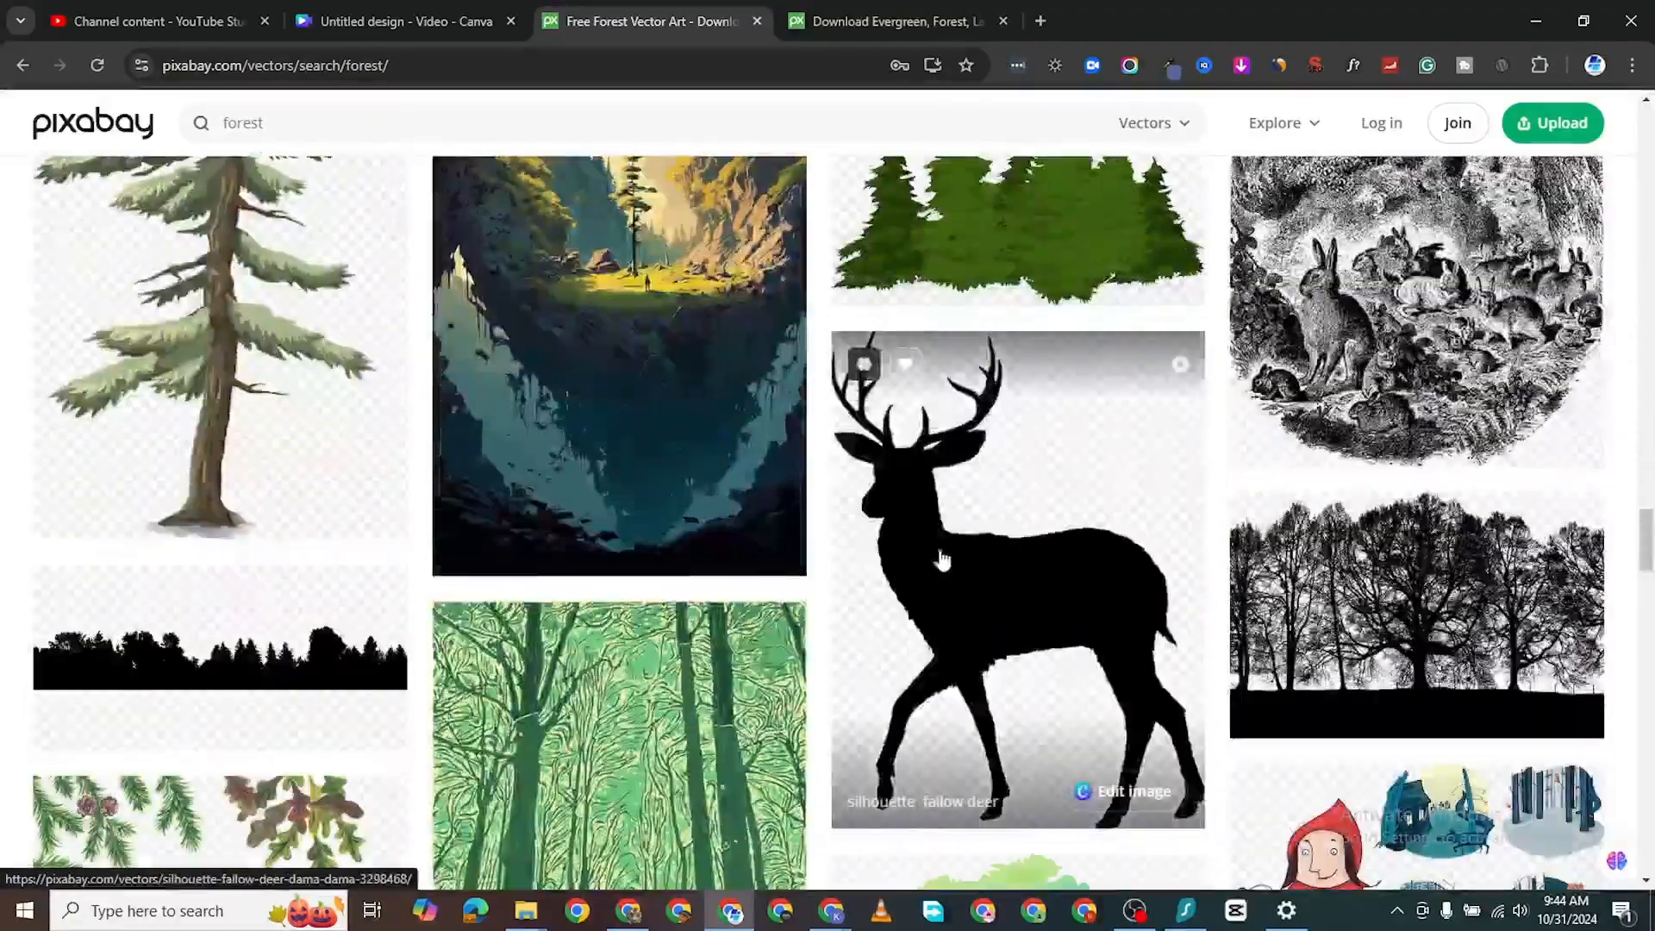
scroll(941, 561, "down", 11)
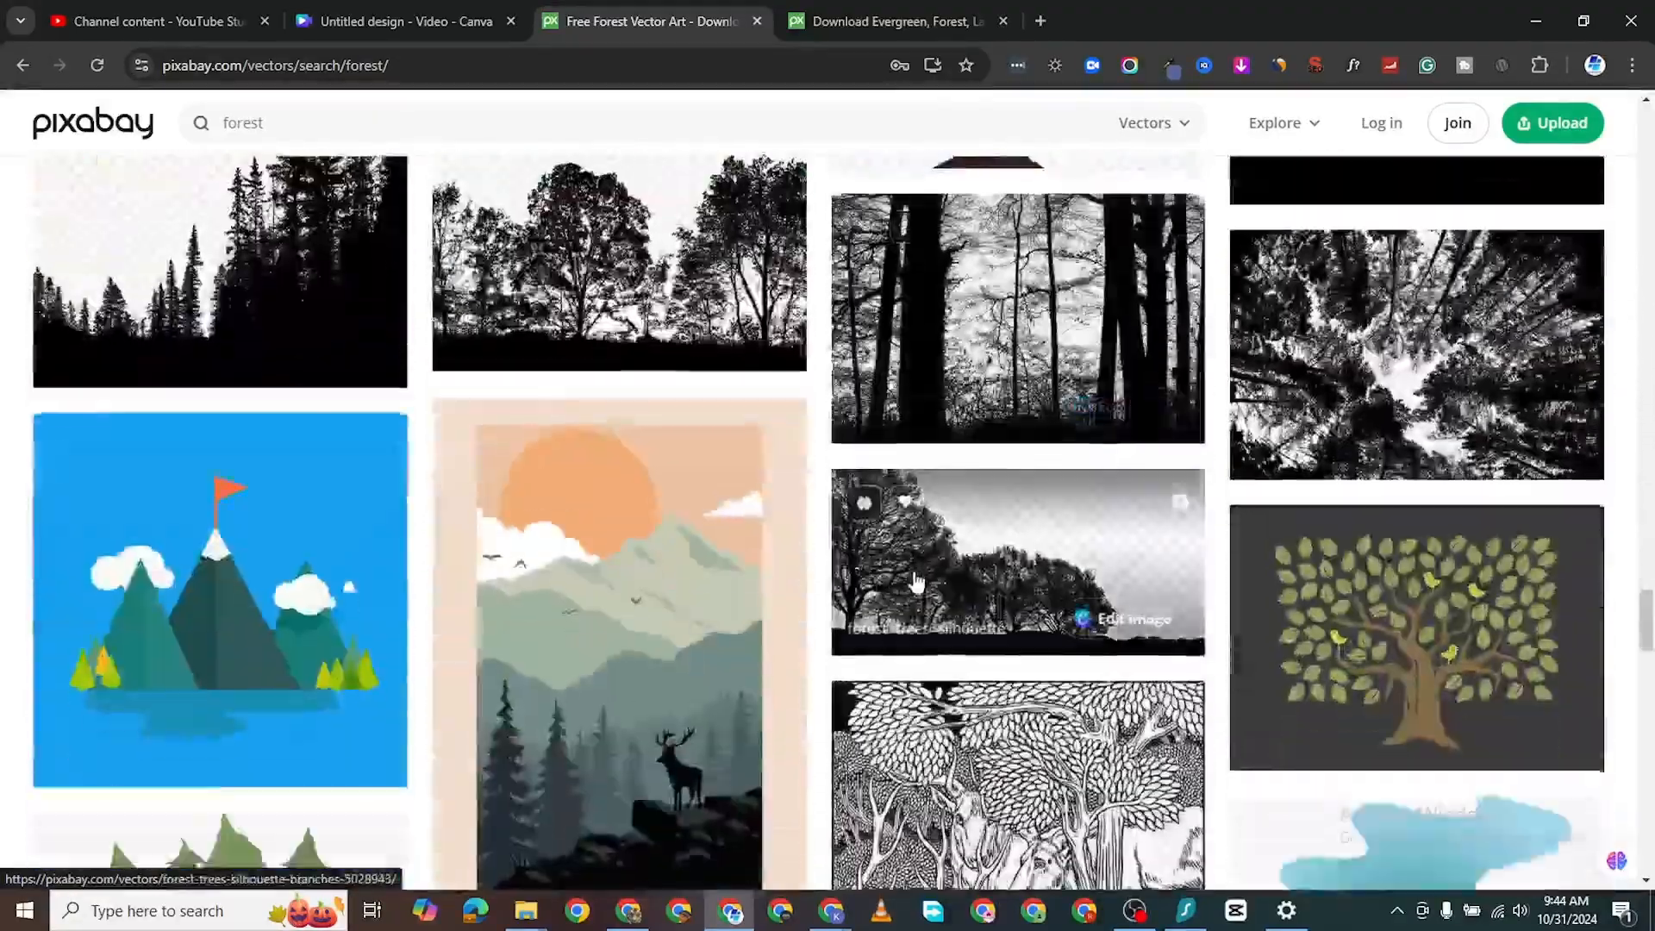
scroll(916, 583, "down", 6)
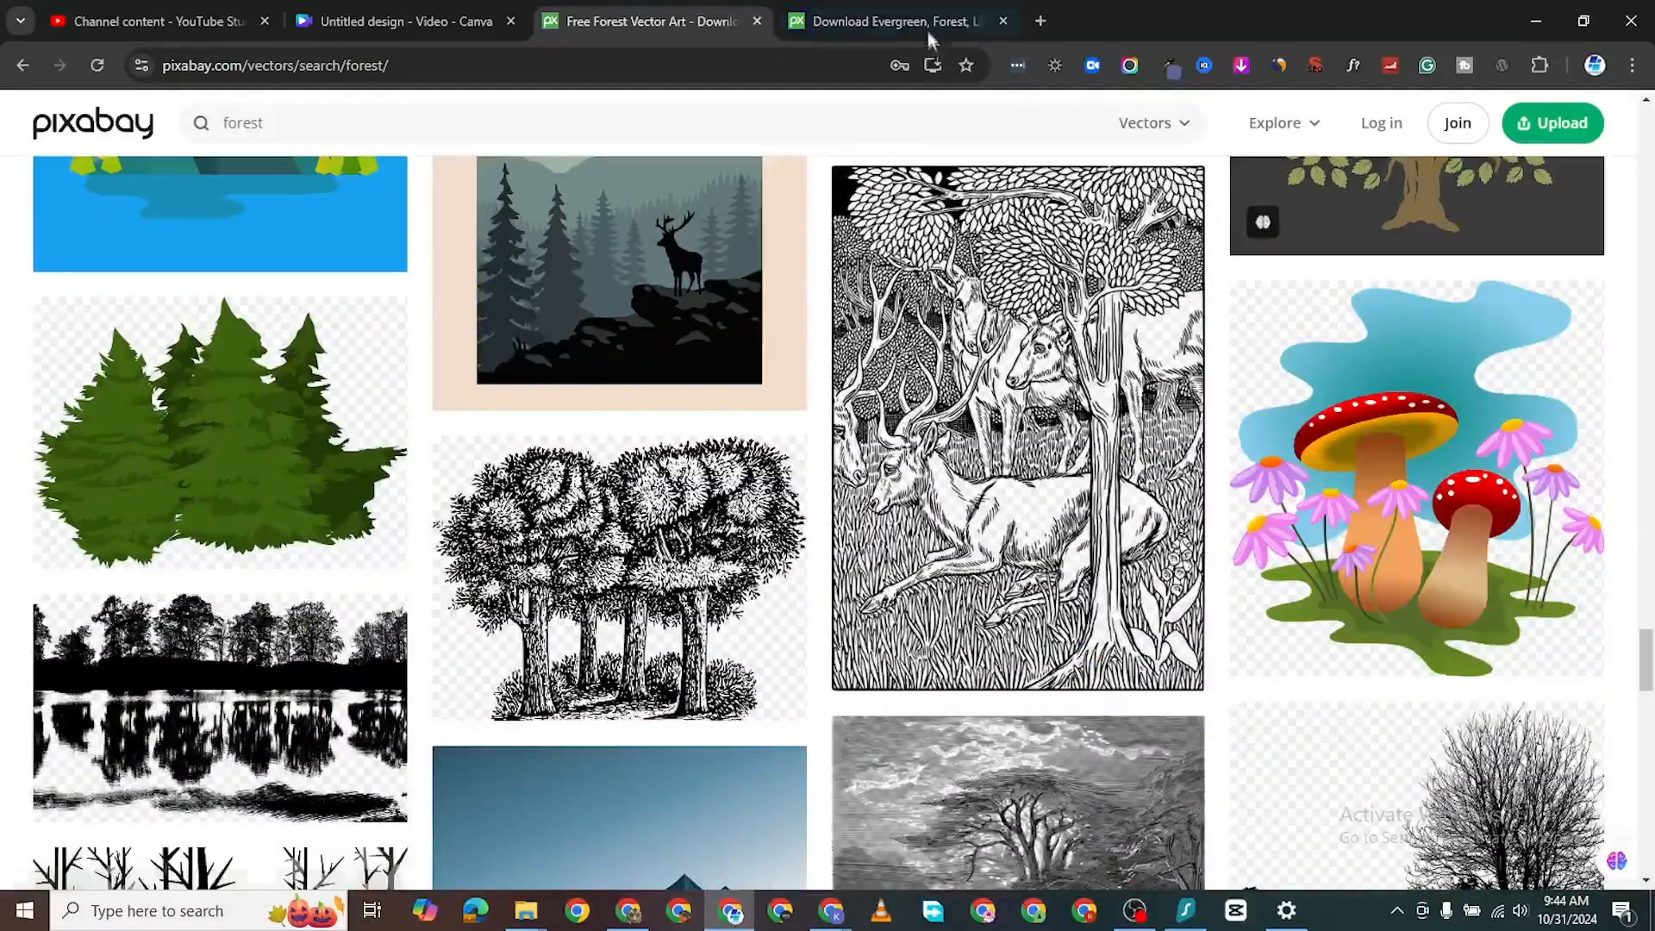
Download the evergreen forest landscape from its Pixabay page as a 1920×984 PNG.
left_click(927, 26)
left_click(1526, 271)
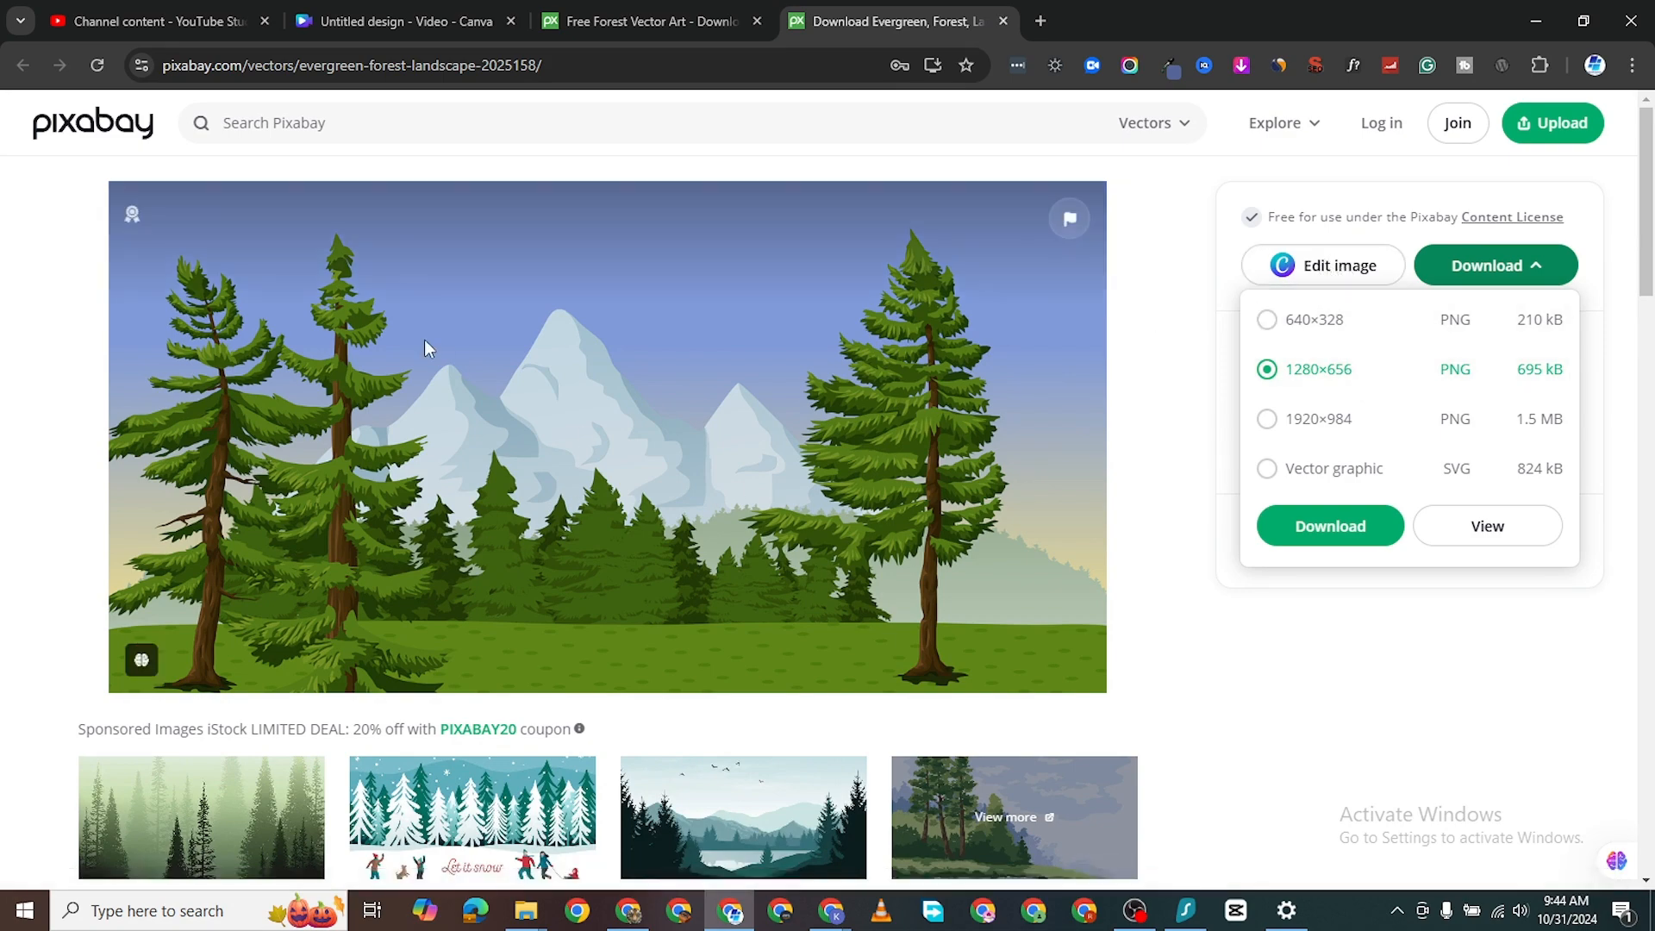
scroll(754, 501, "down", 8)
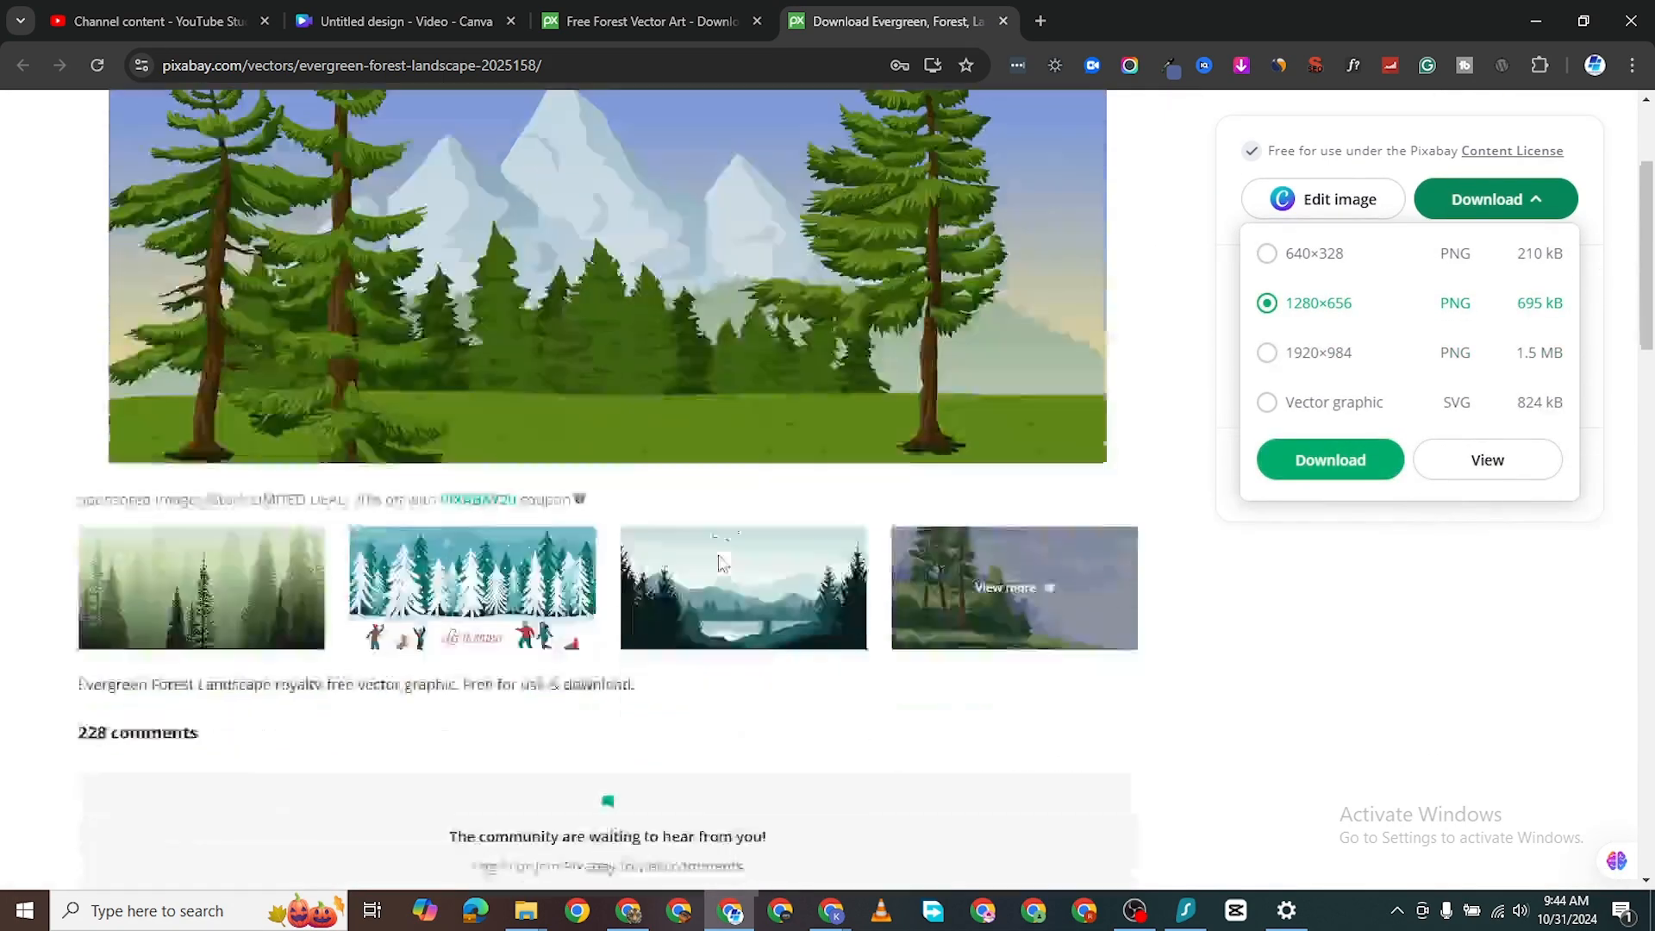
scroll(735, 516, "up", 6)
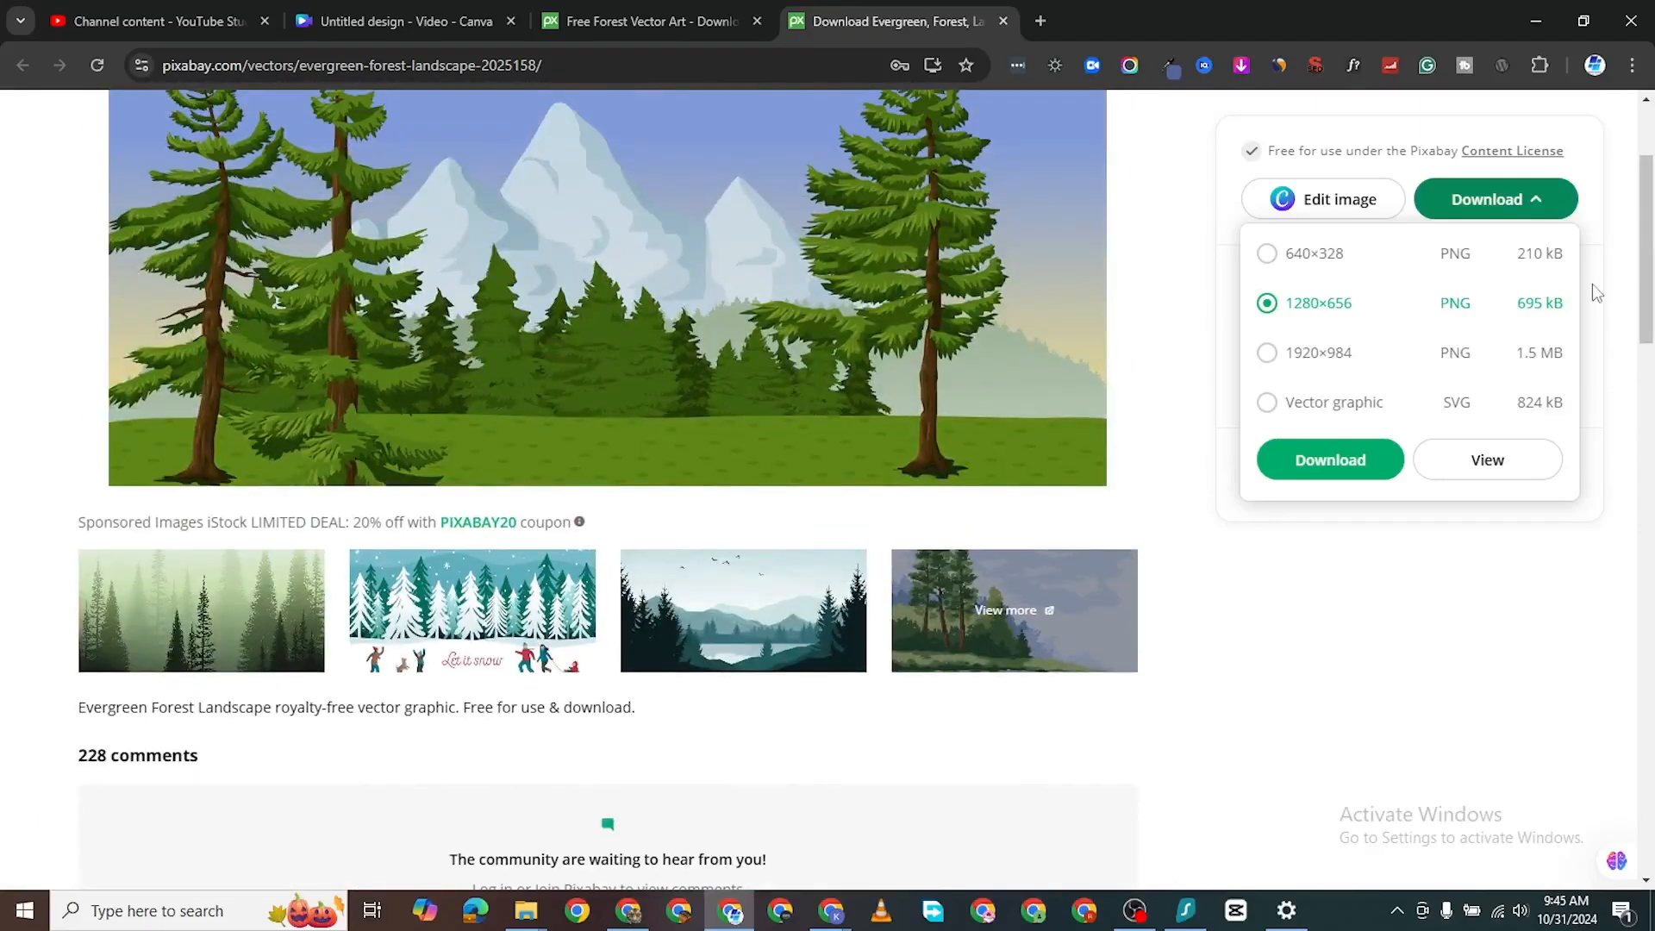
scroll(681, 628, "down", 5)
scroll(681, 629, "down", 13)
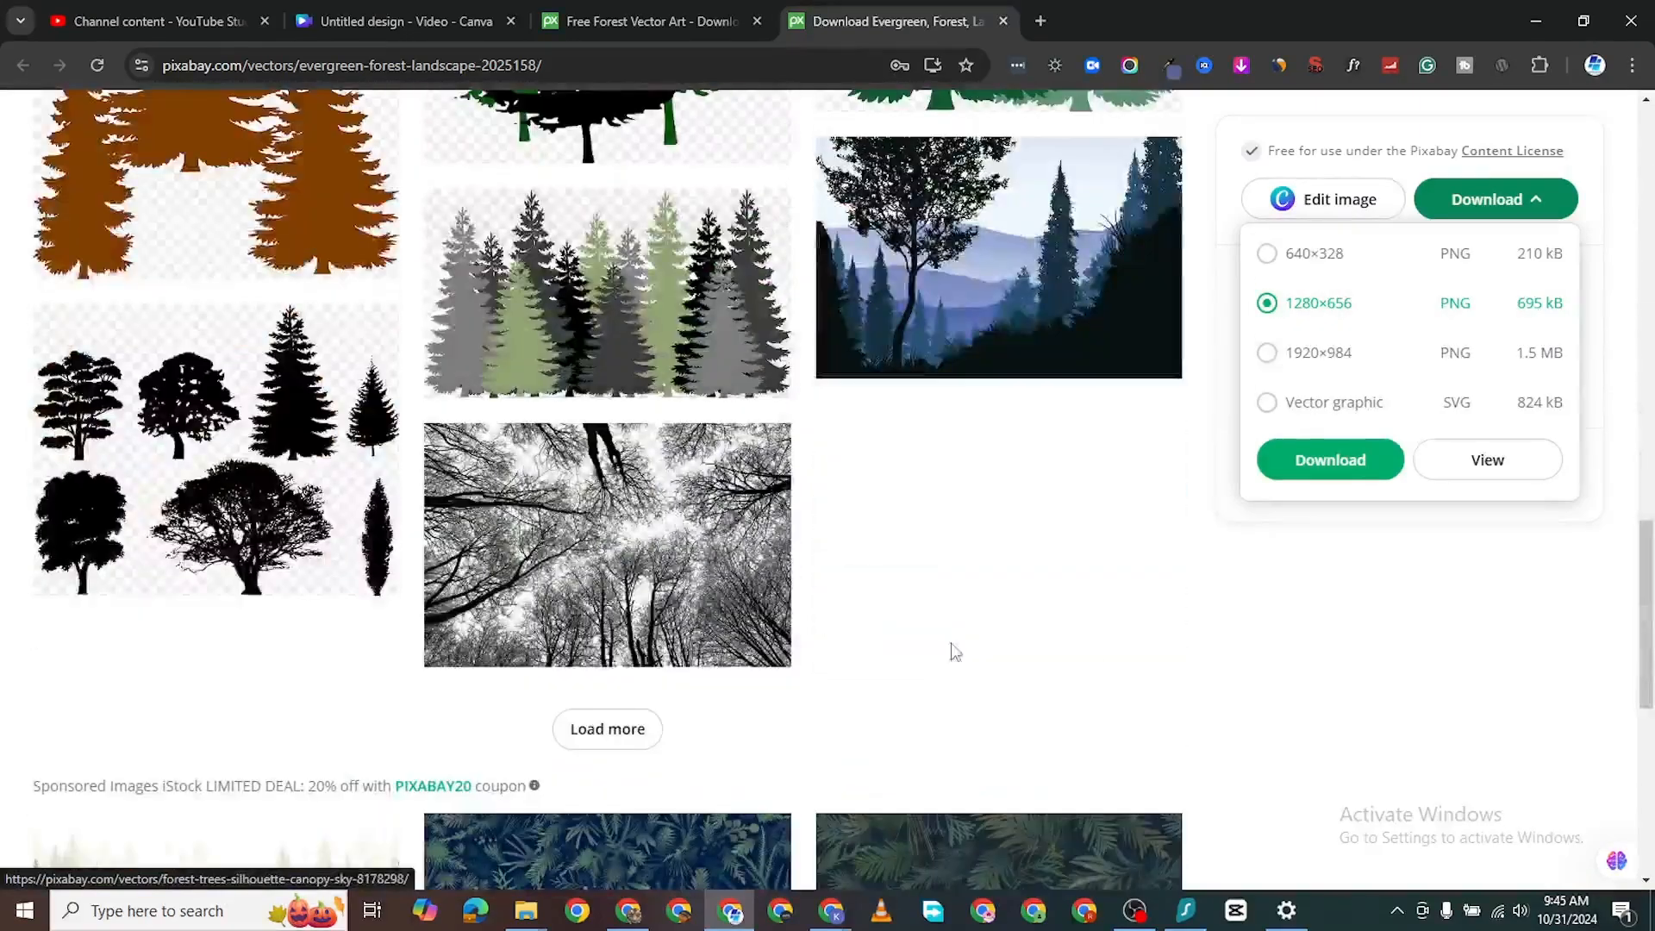
scroll(955, 651, "up", 8)
scroll(1507, 592, "up", 4)
left_click(1333, 358)
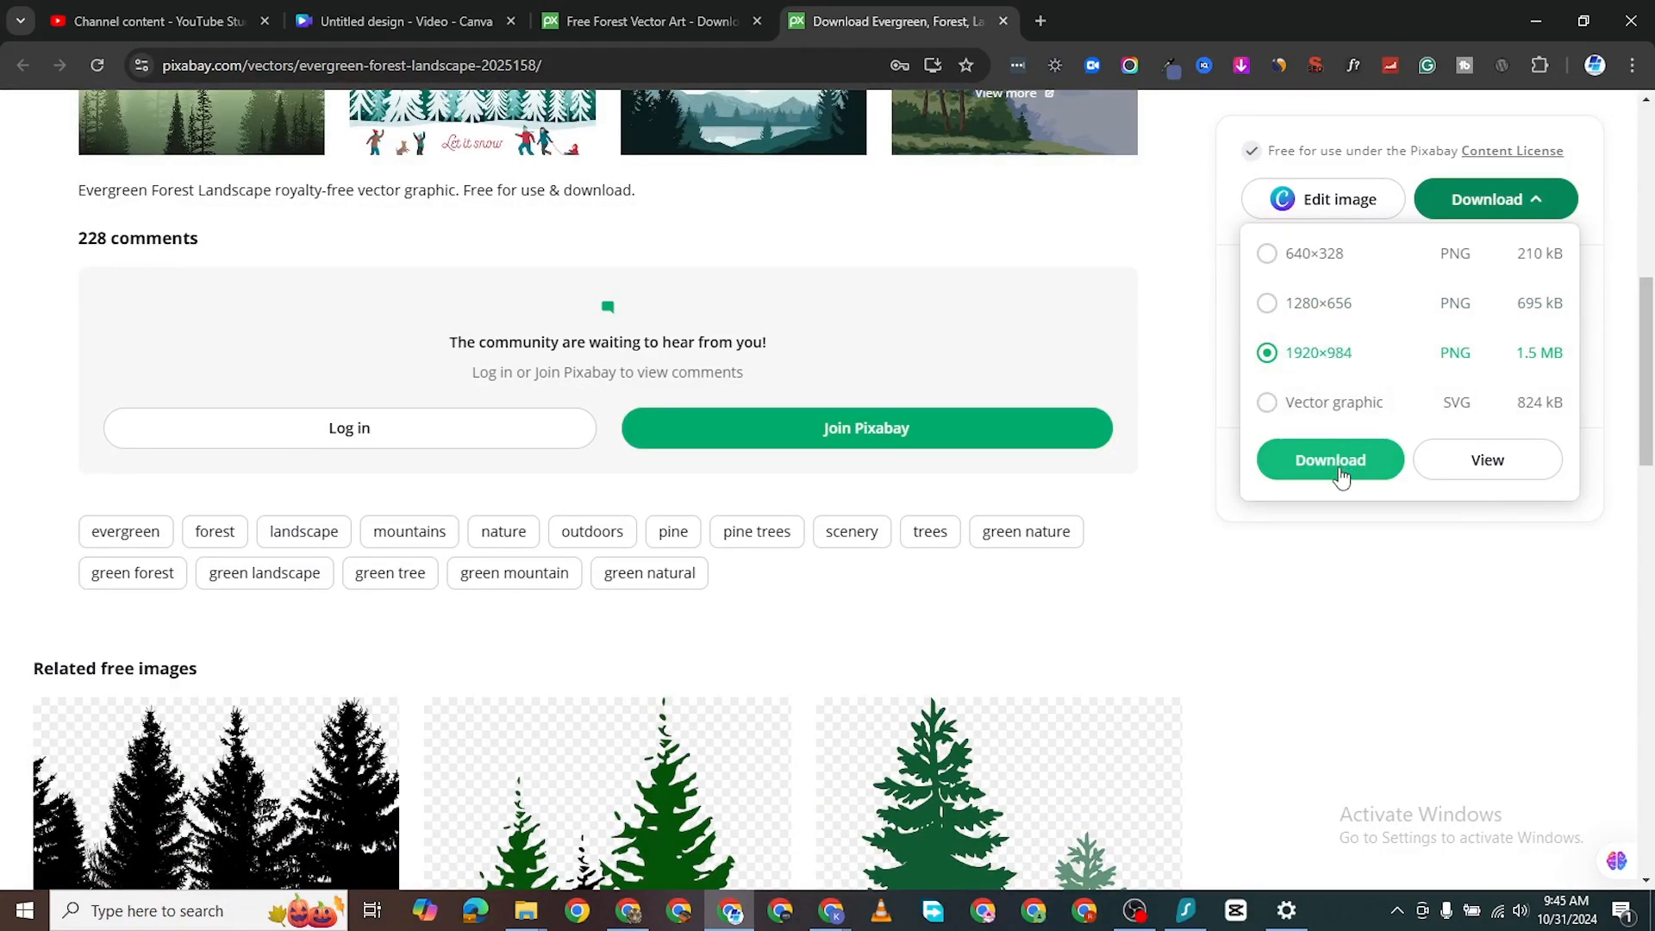
left_click(1332, 462)
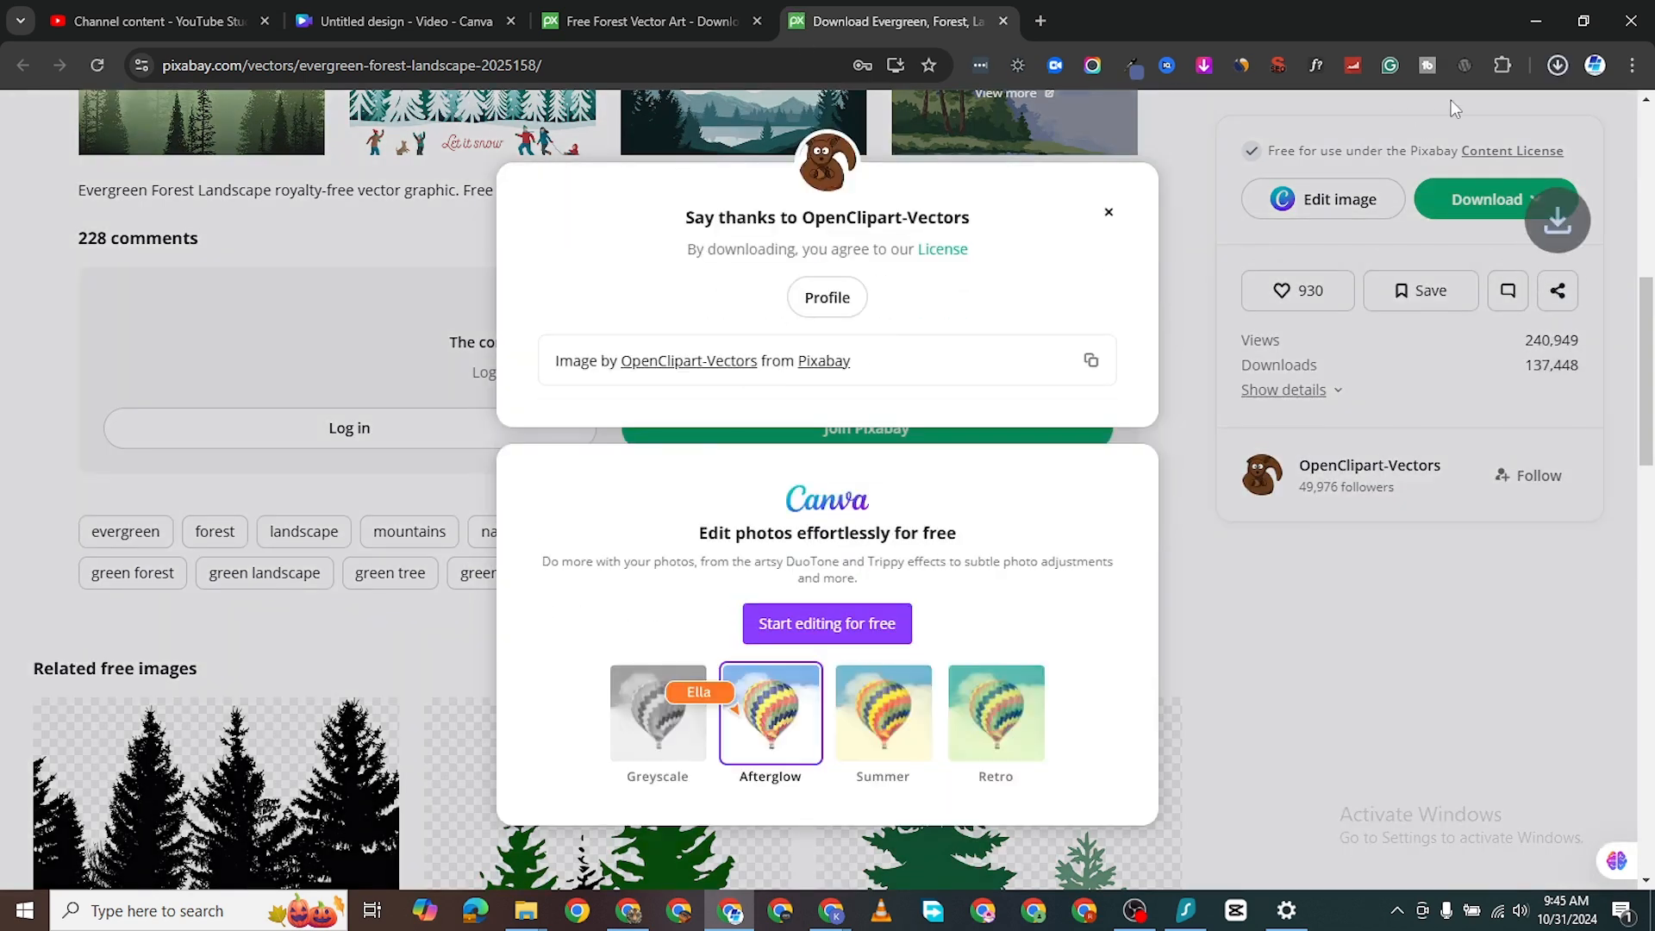
Switch to Canva, upload the downloaded forest image and place it on the page, enlarged to cover the whole scene.
left_click(405, 21)
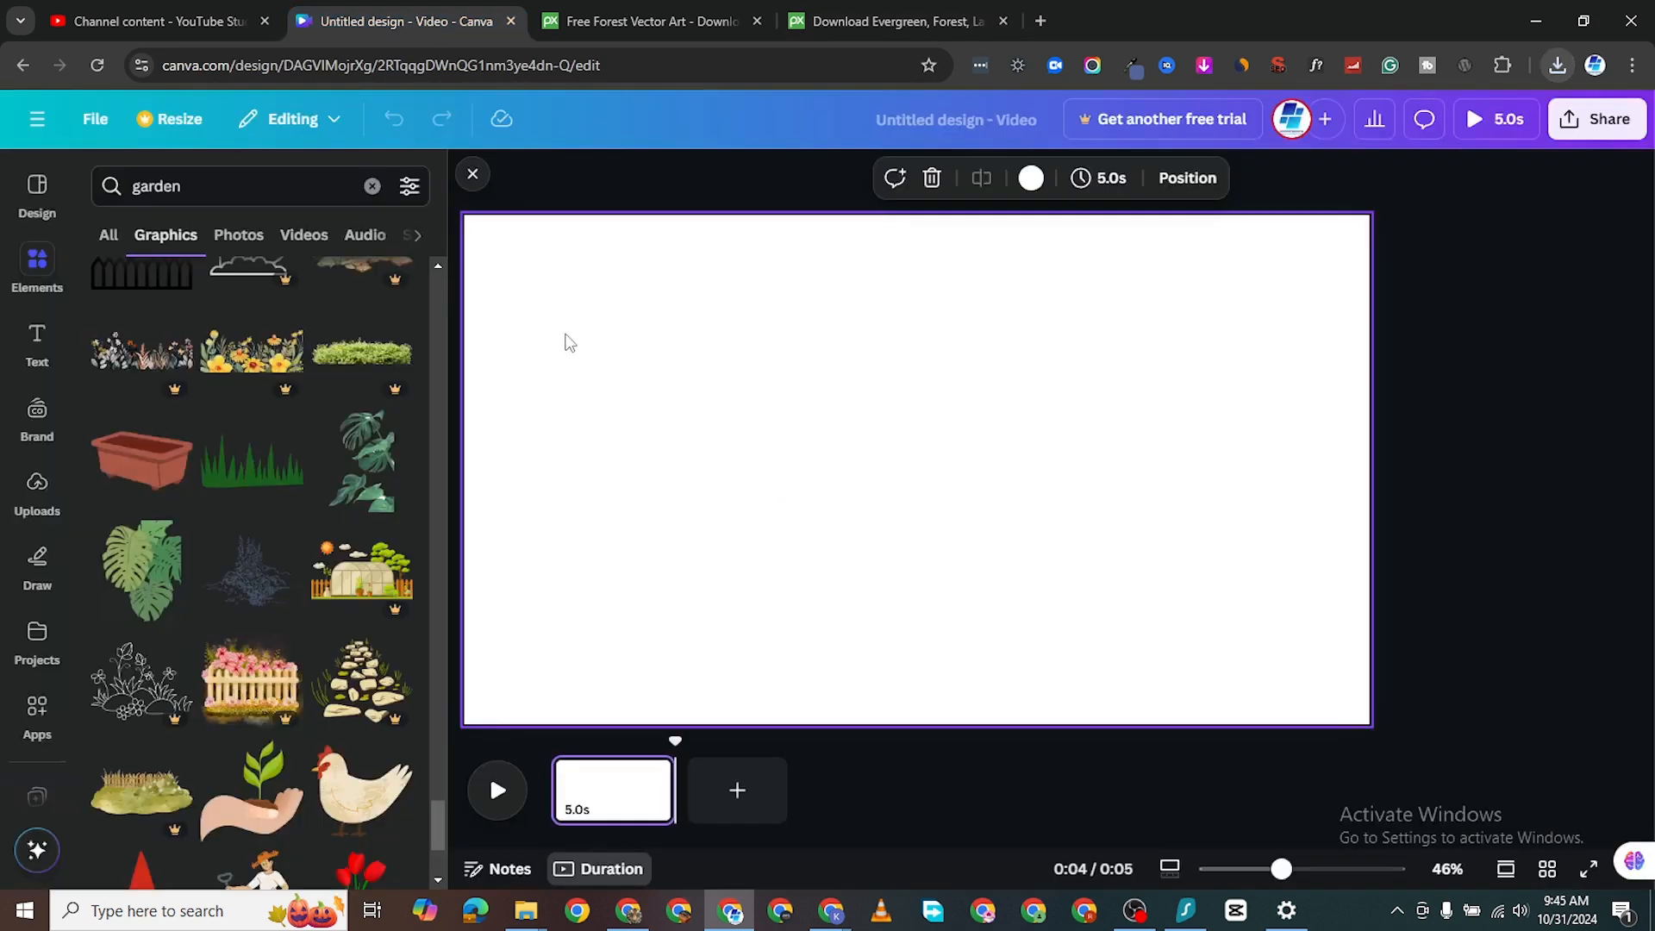
left_click(38, 490)
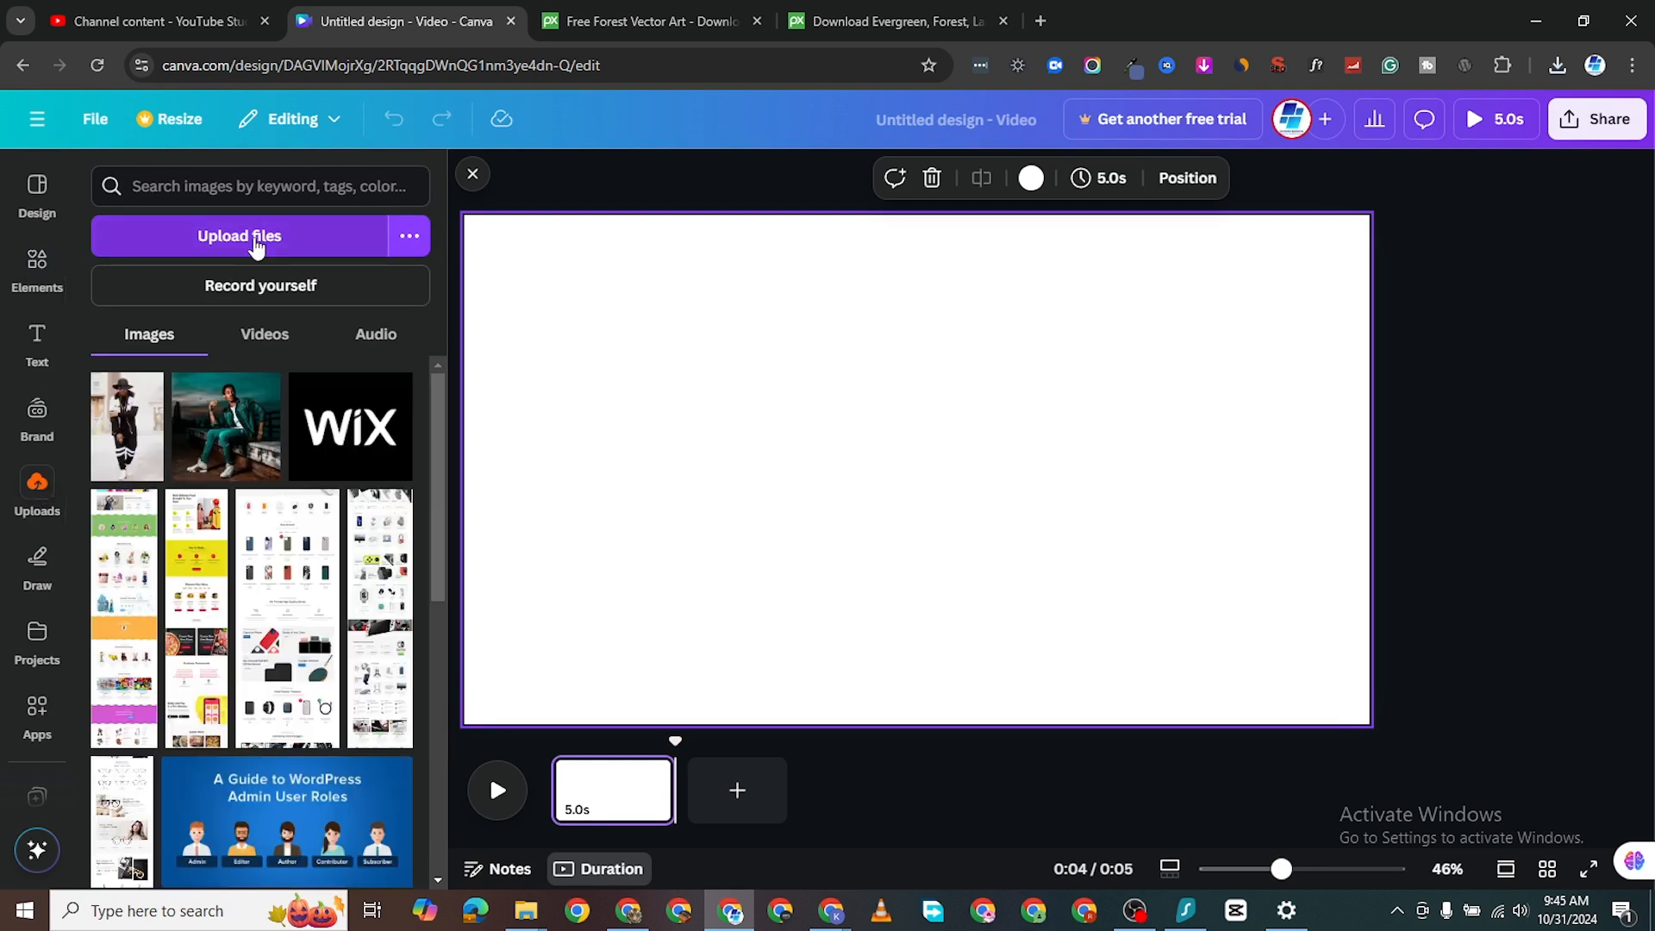
left_click(256, 244)
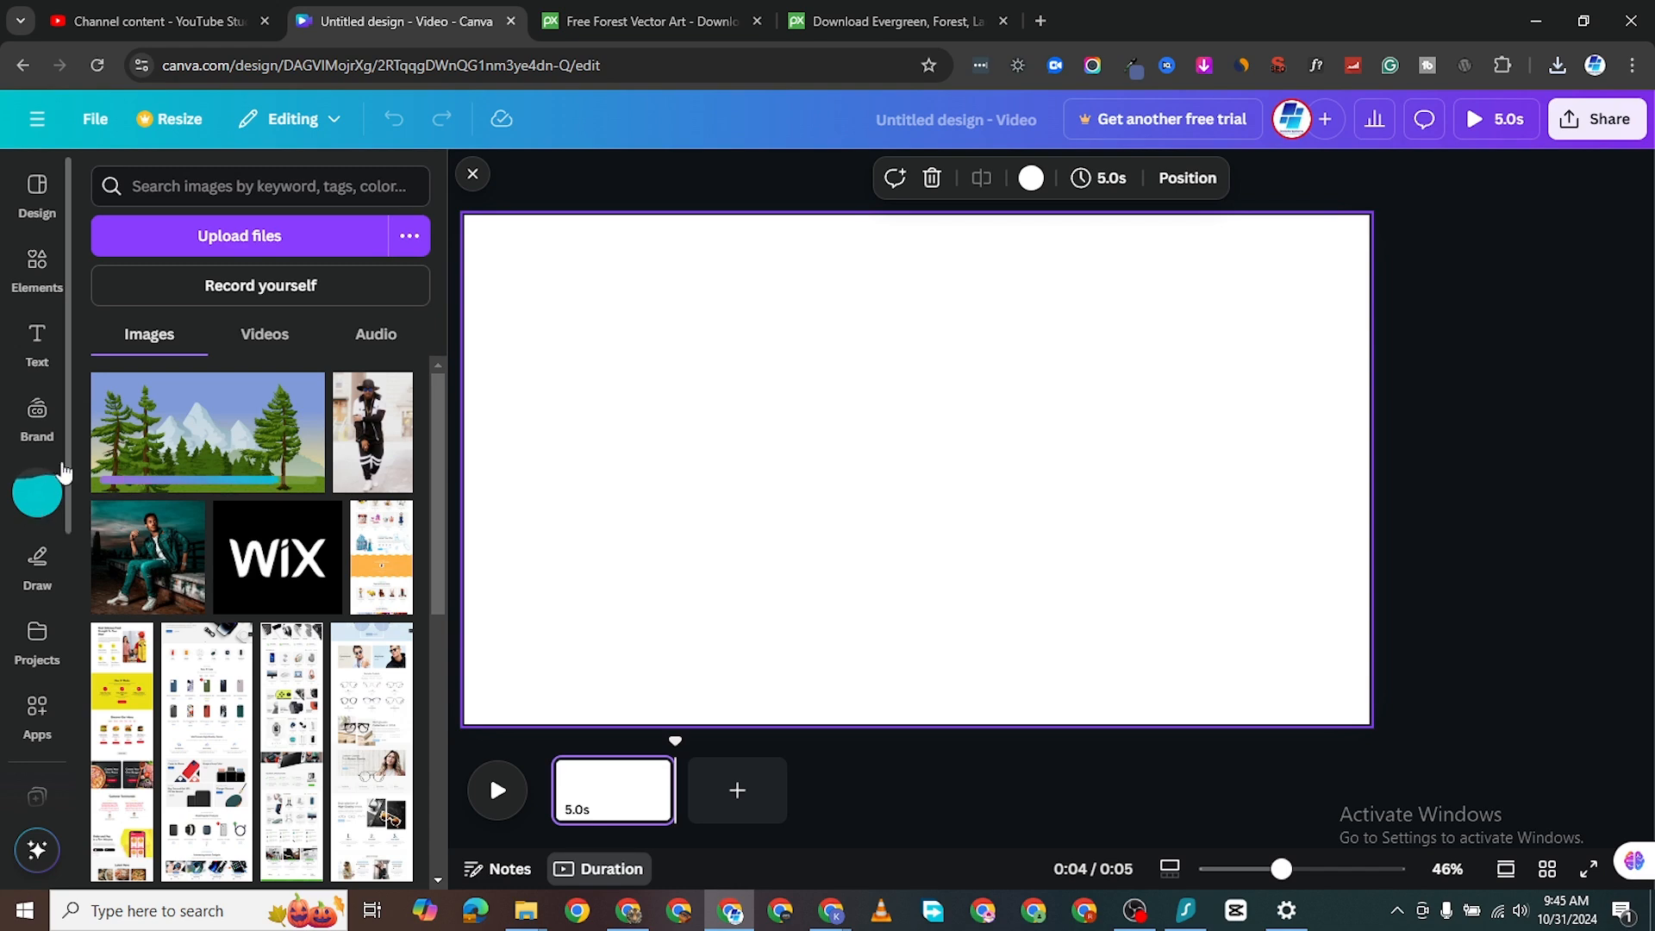
left_click(220, 440)
left_click_drag(992, 506, 875, 428)
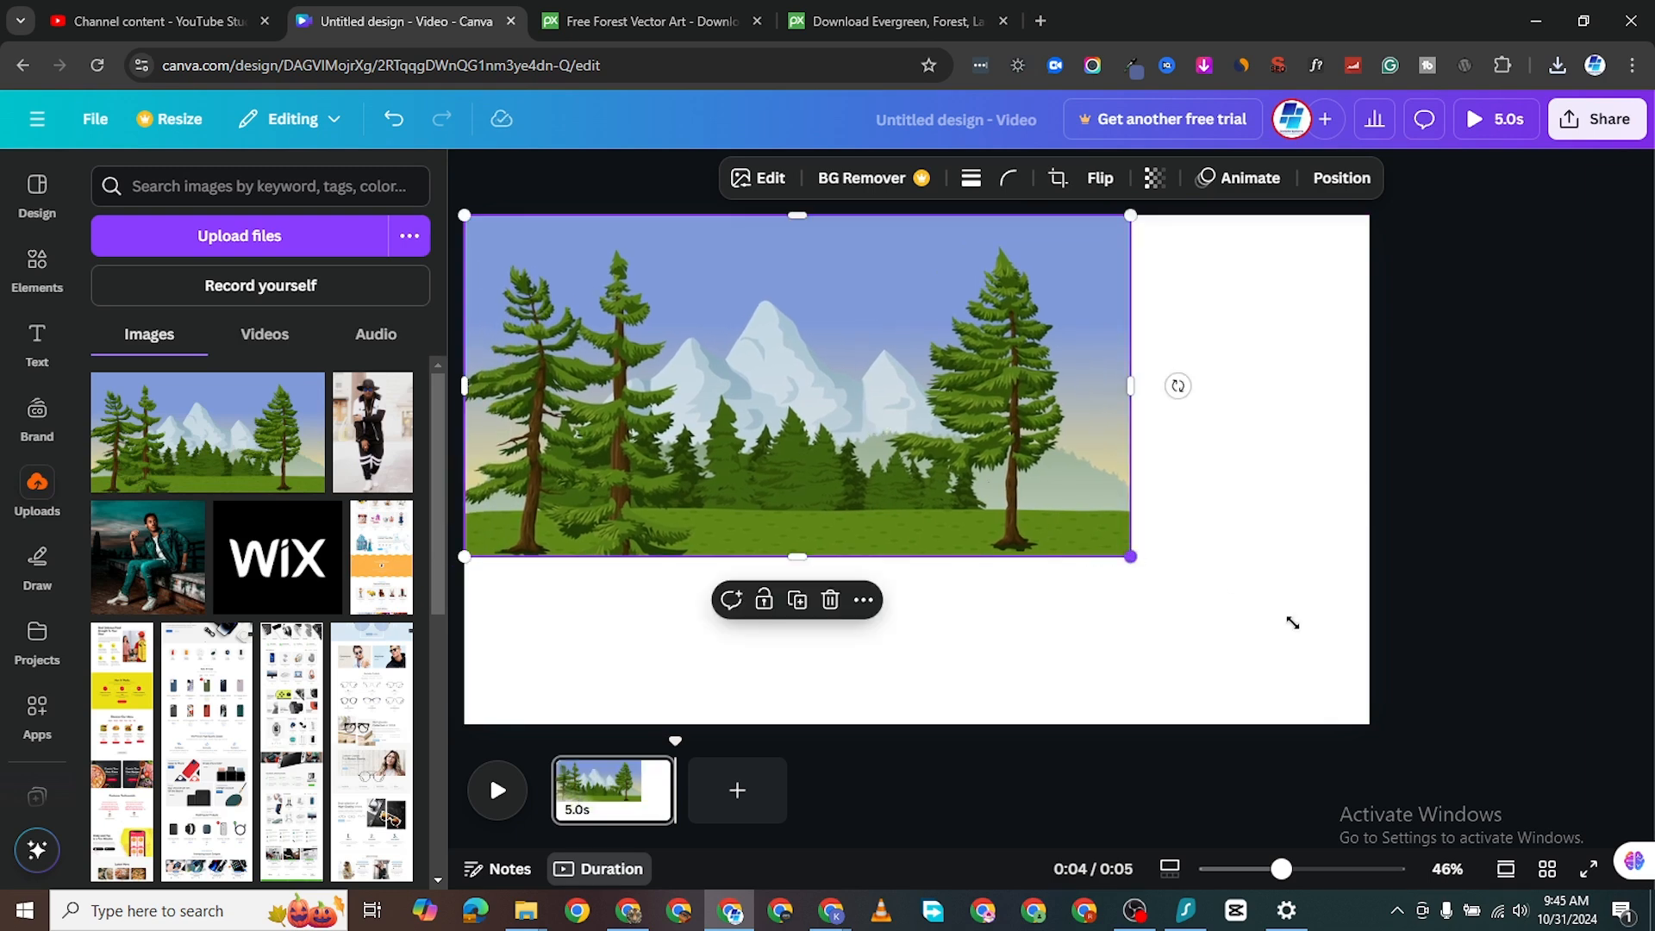
left_click_drag(1293, 623, 1476, 686)
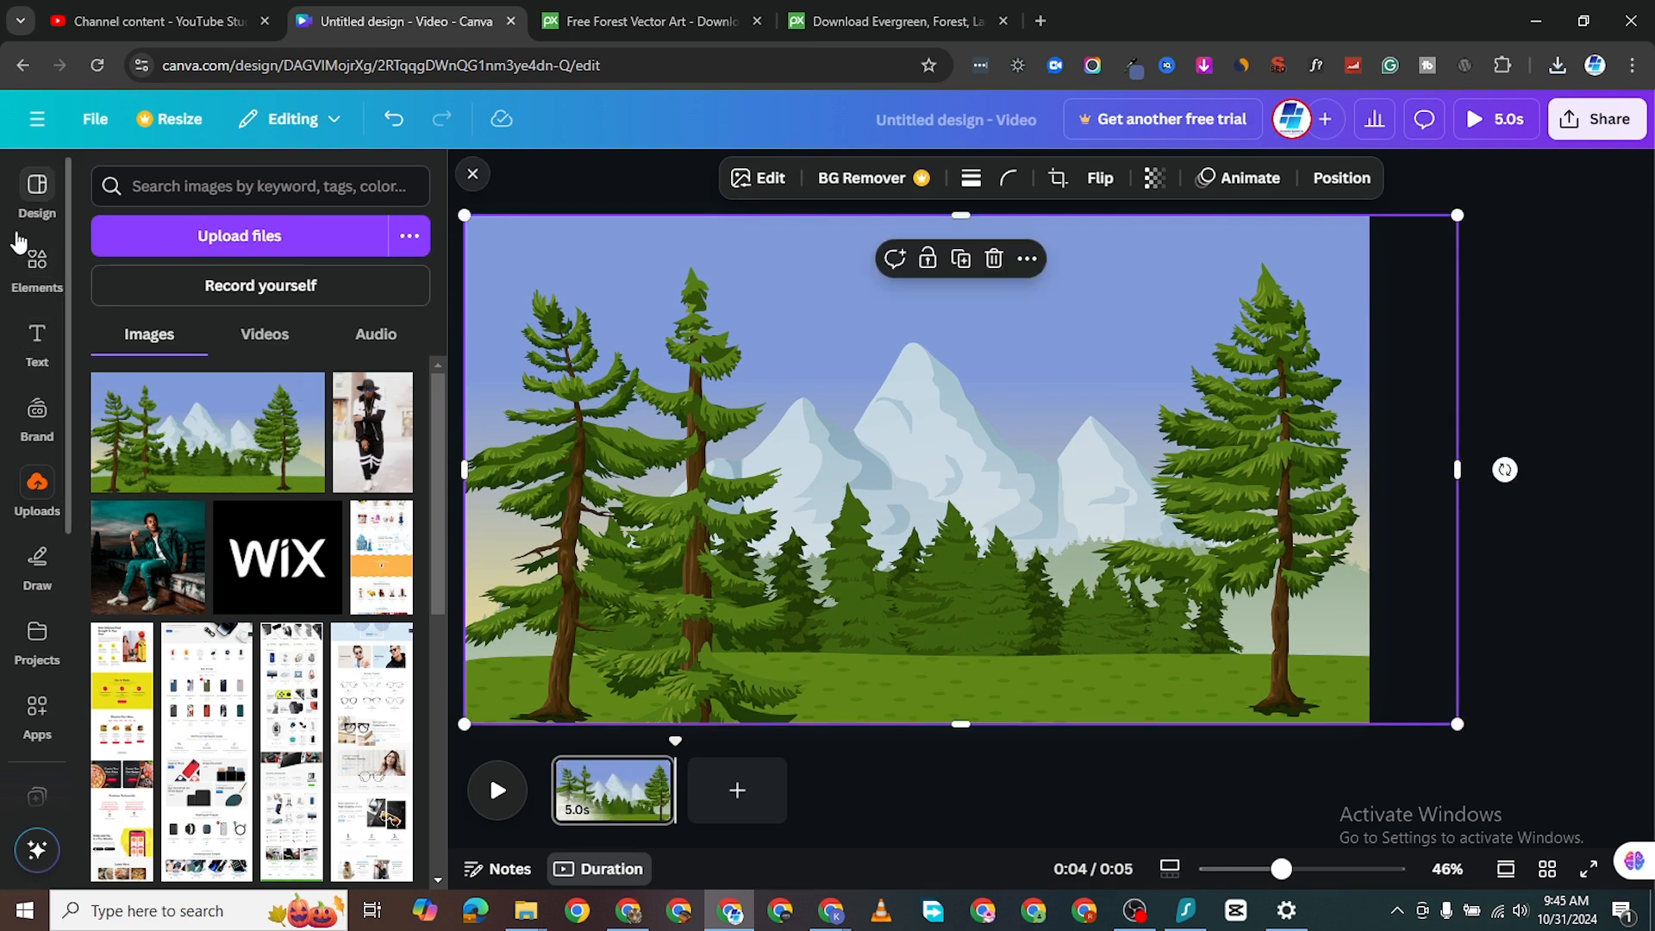
Search the Canva graphics for "man" and filter the results to animated ones.
left_click(36, 281)
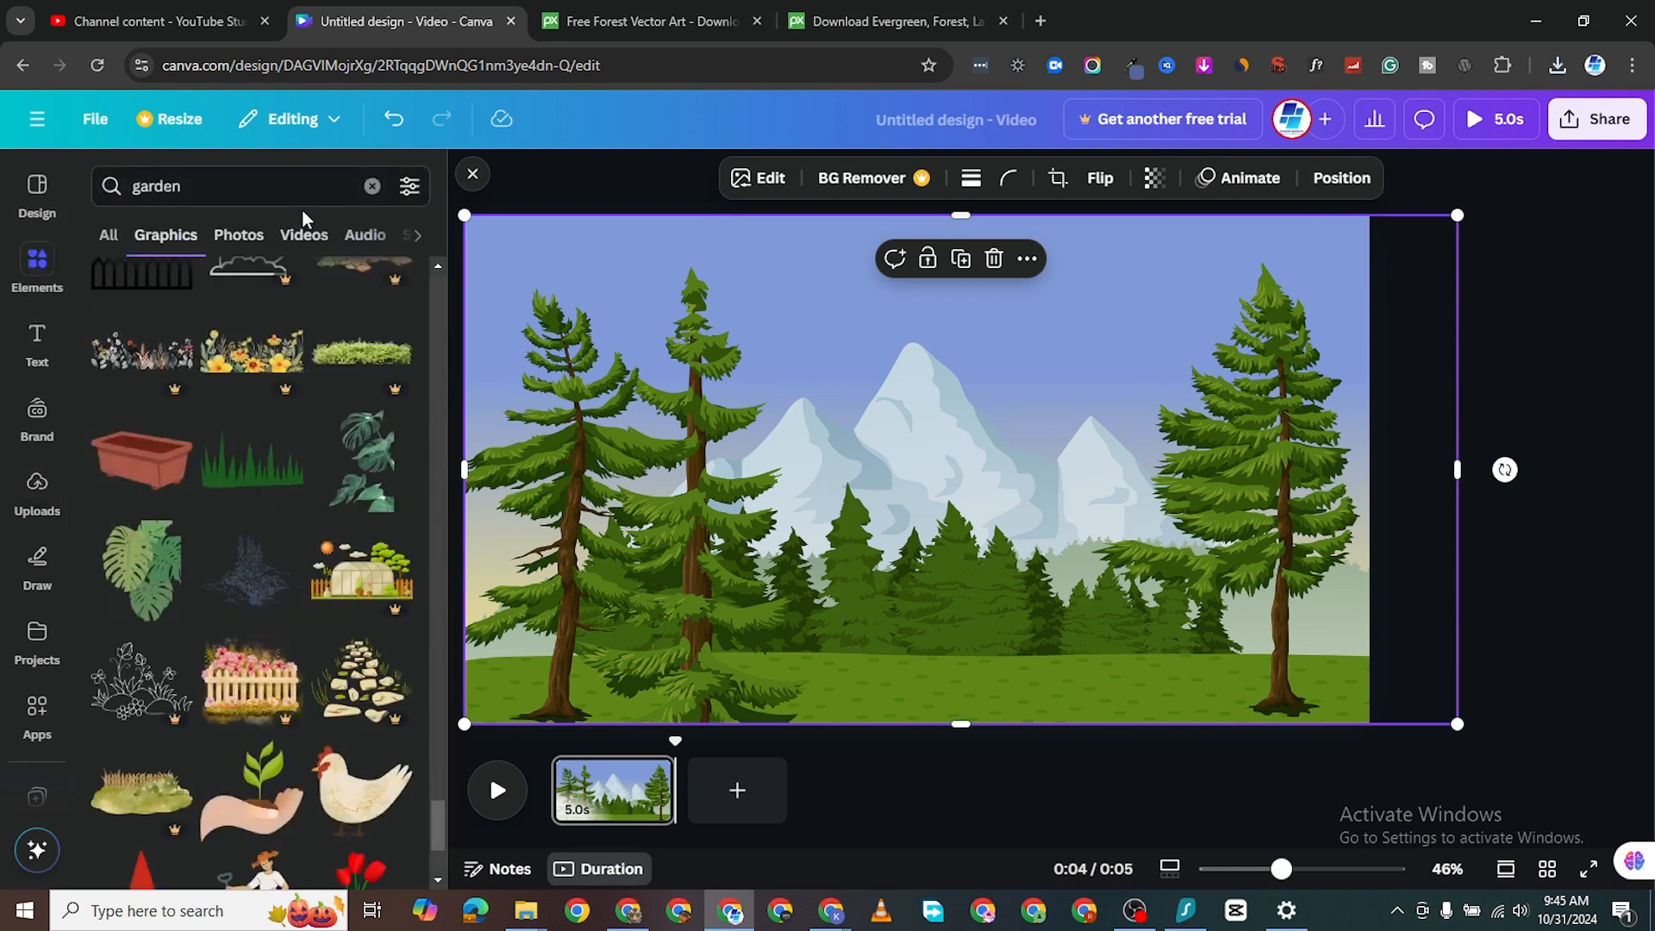
type("man")
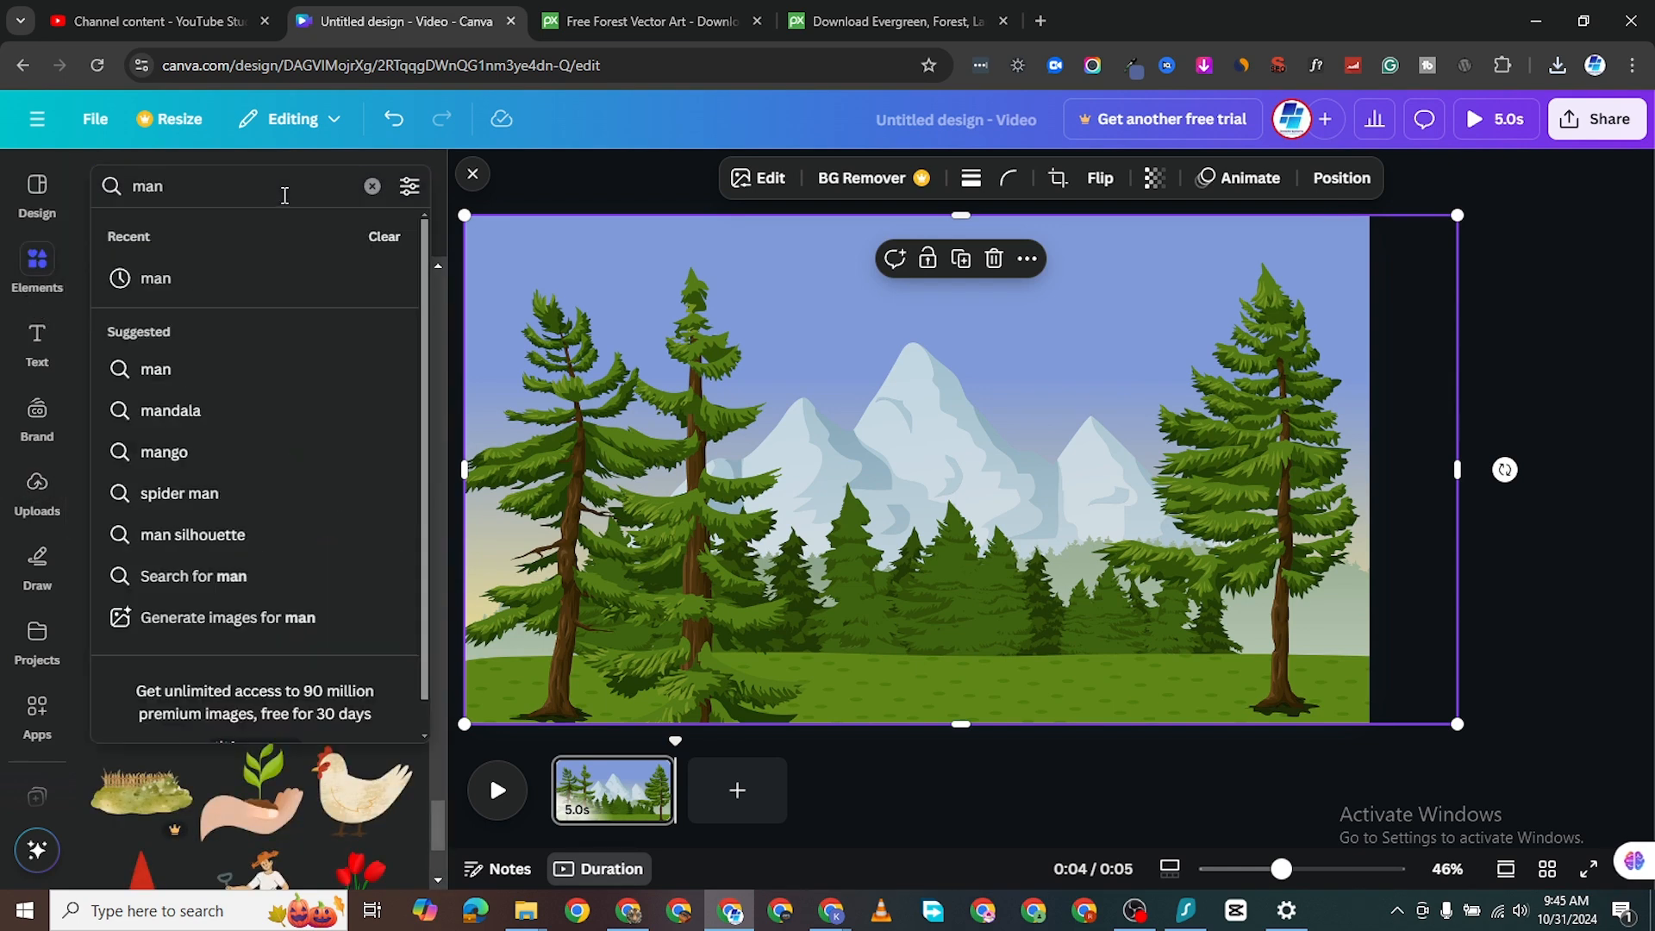
key("Return")
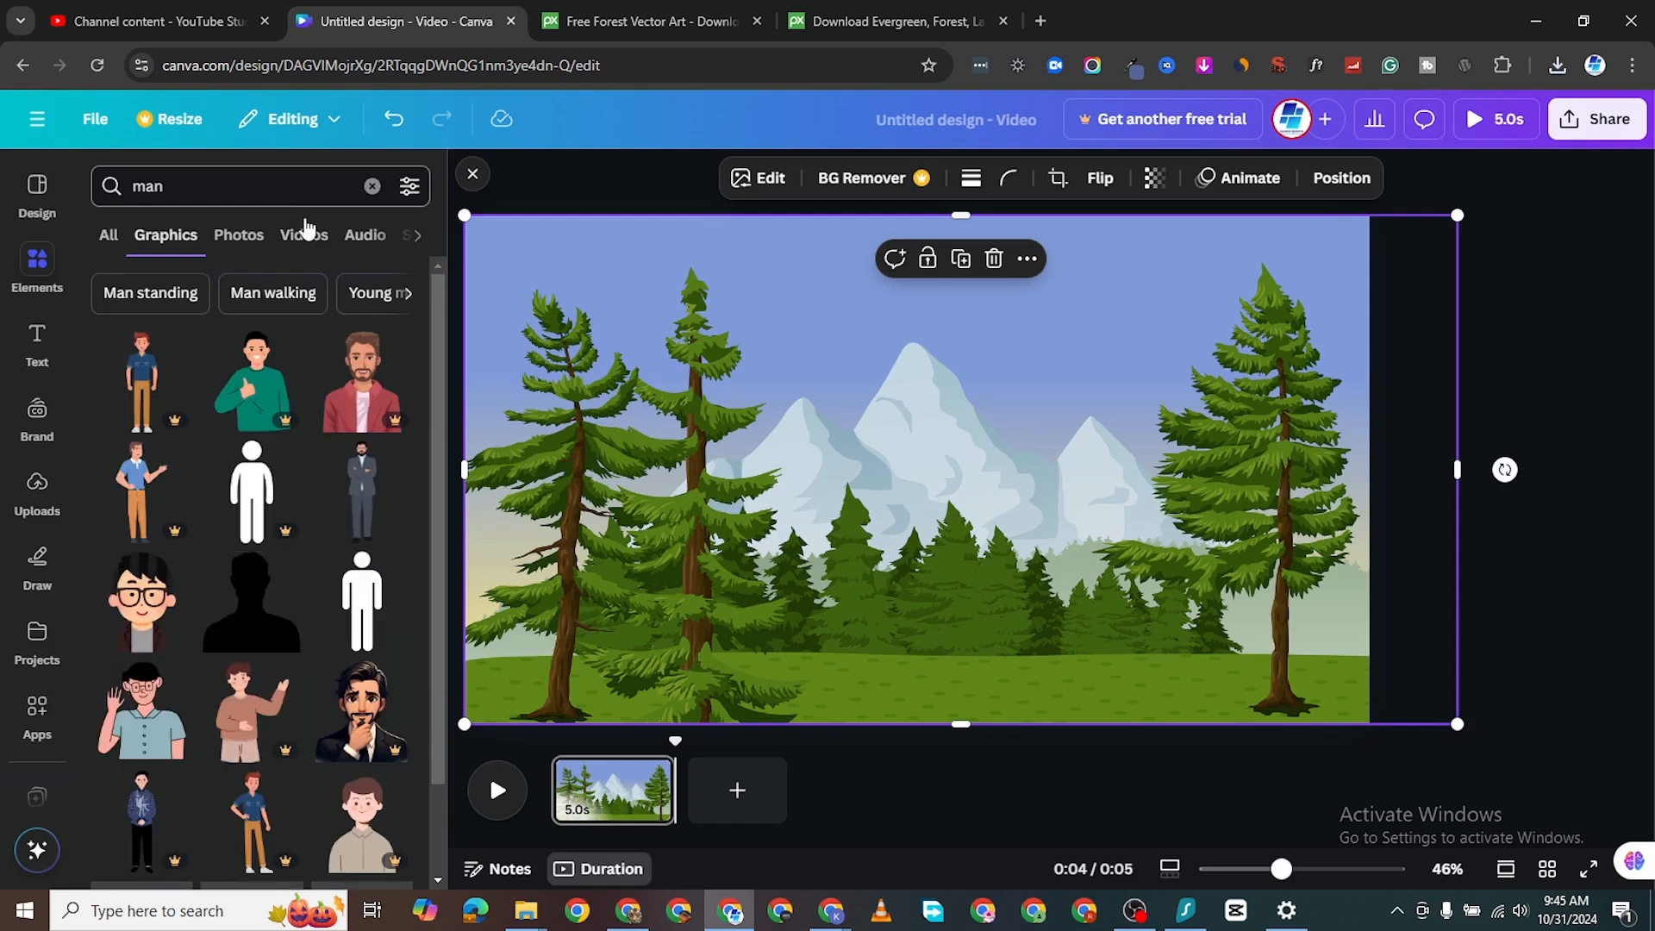
scroll(291, 681, "down", 3)
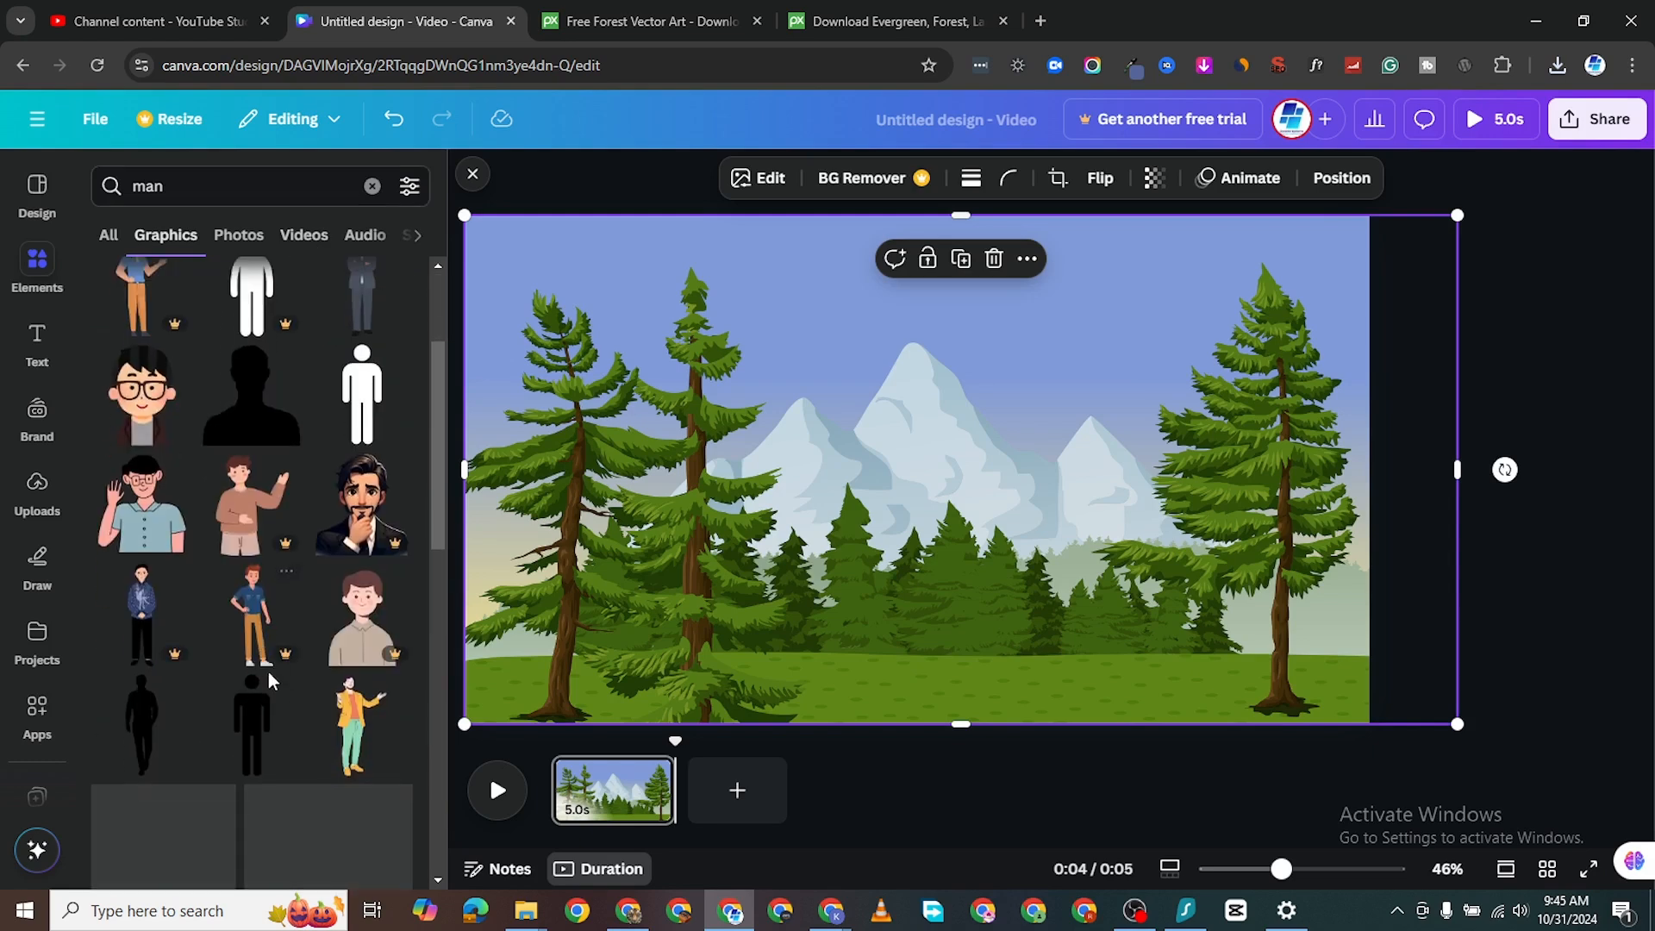
scroll(316, 345, "up", 5)
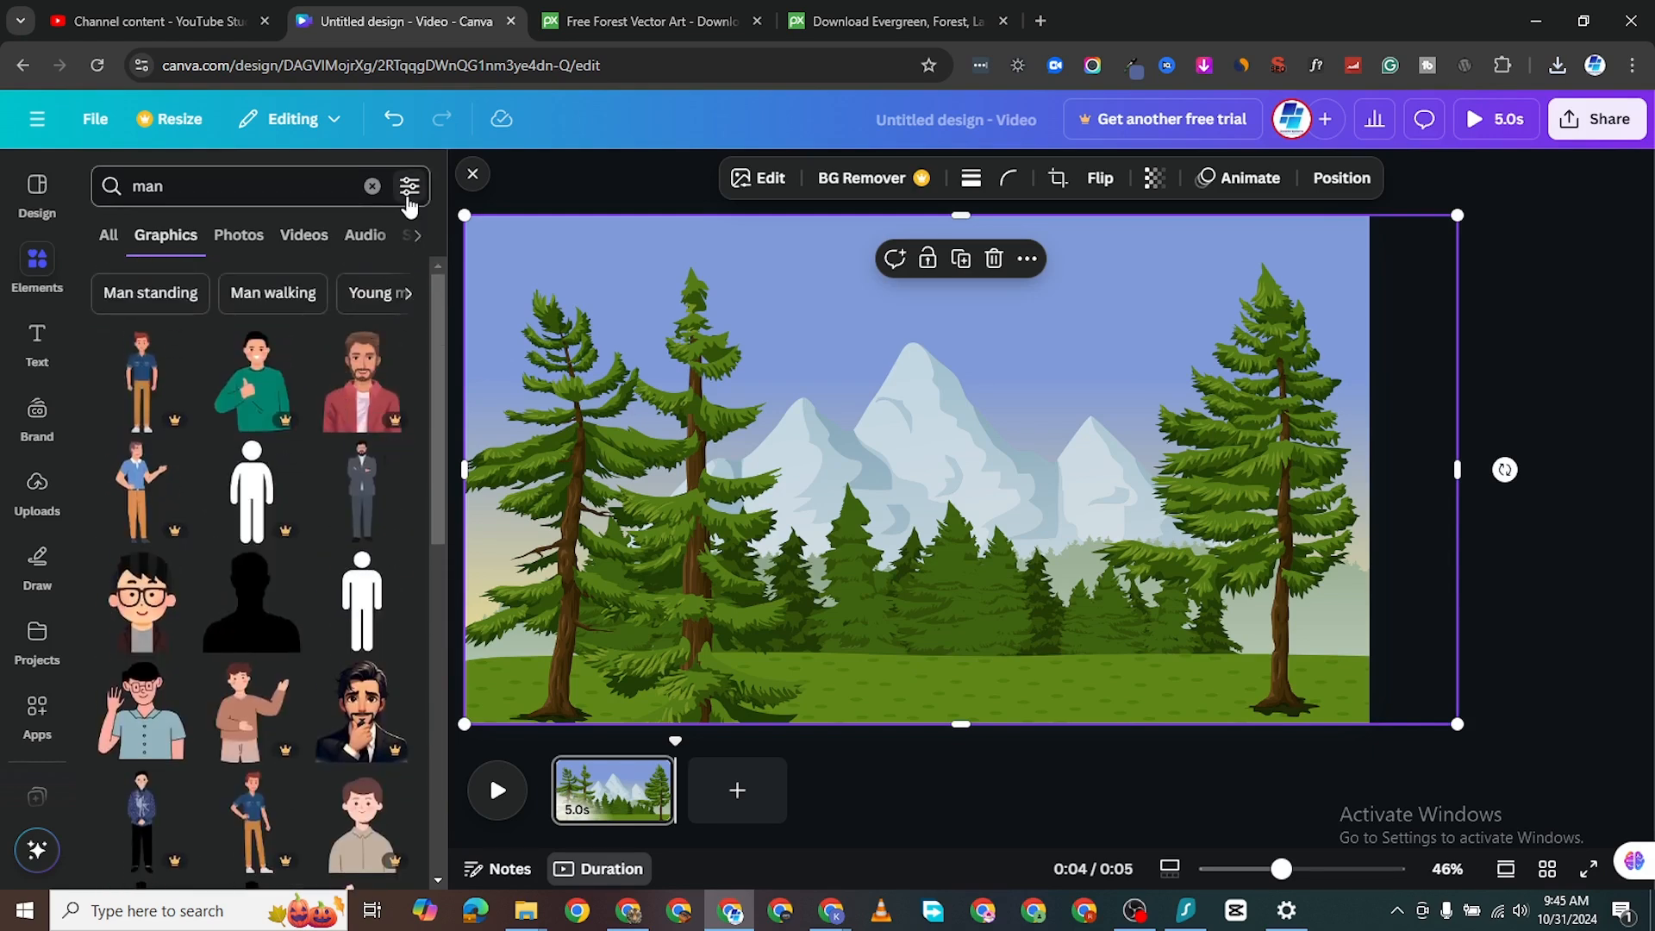
left_click(408, 186)
left_click(117, 643)
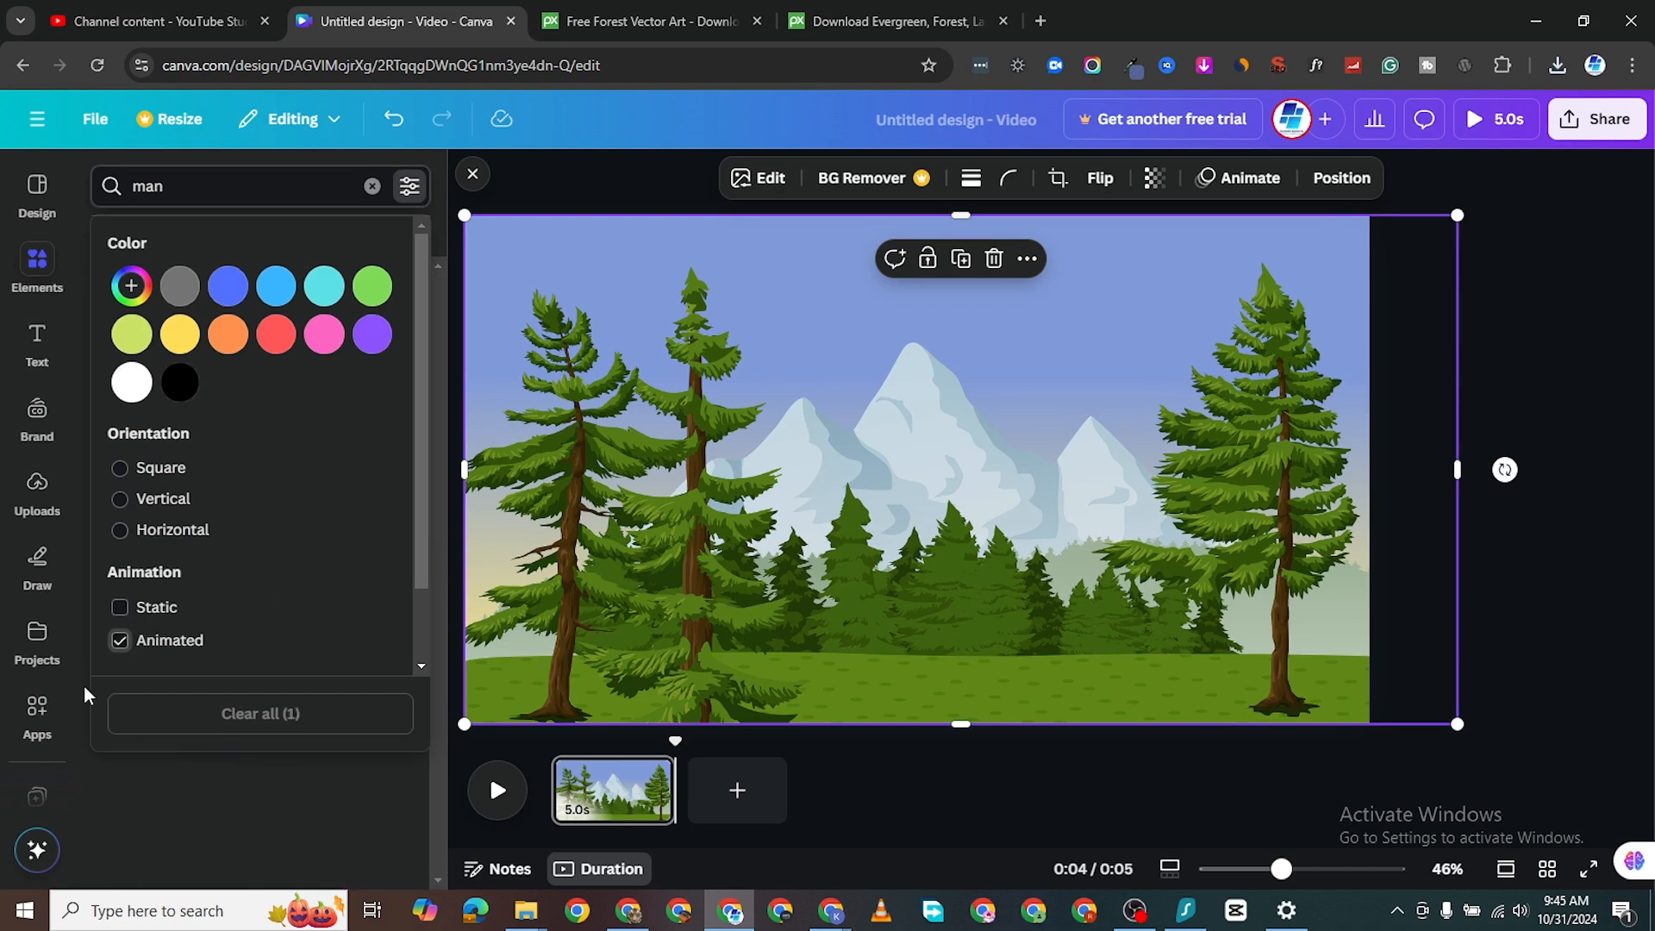
left_click(408, 186)
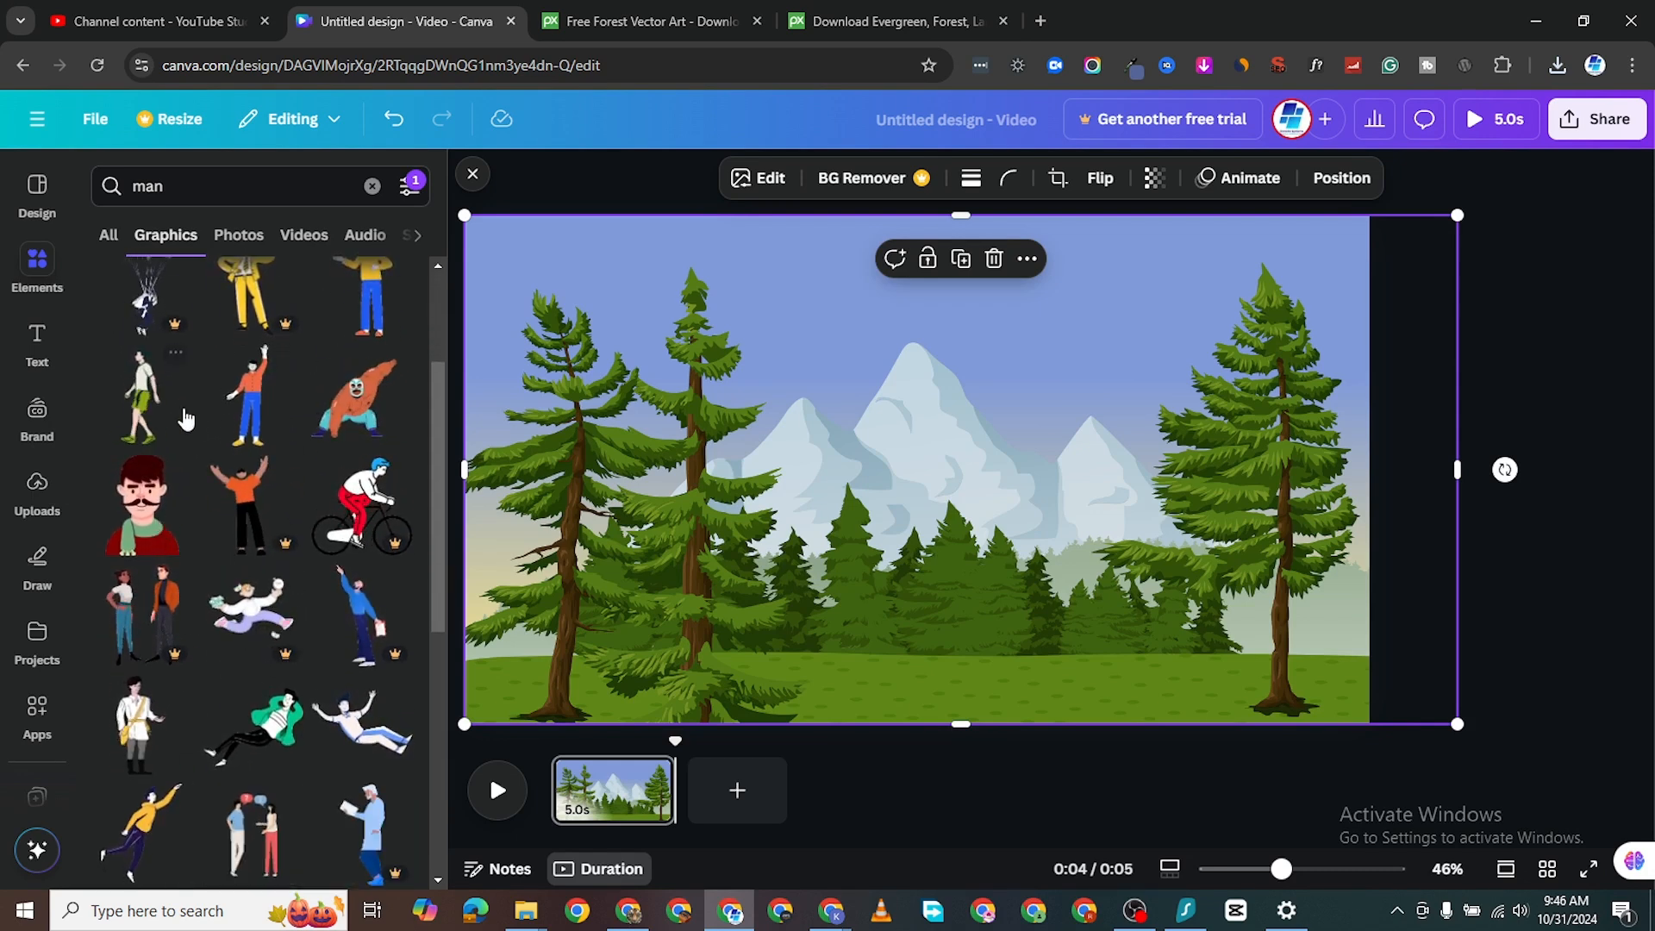
Add the animated walking man in green shorts, shrink him and place him on the grass beside the right-hand tree.
left_click_drag(142, 414, 957, 569)
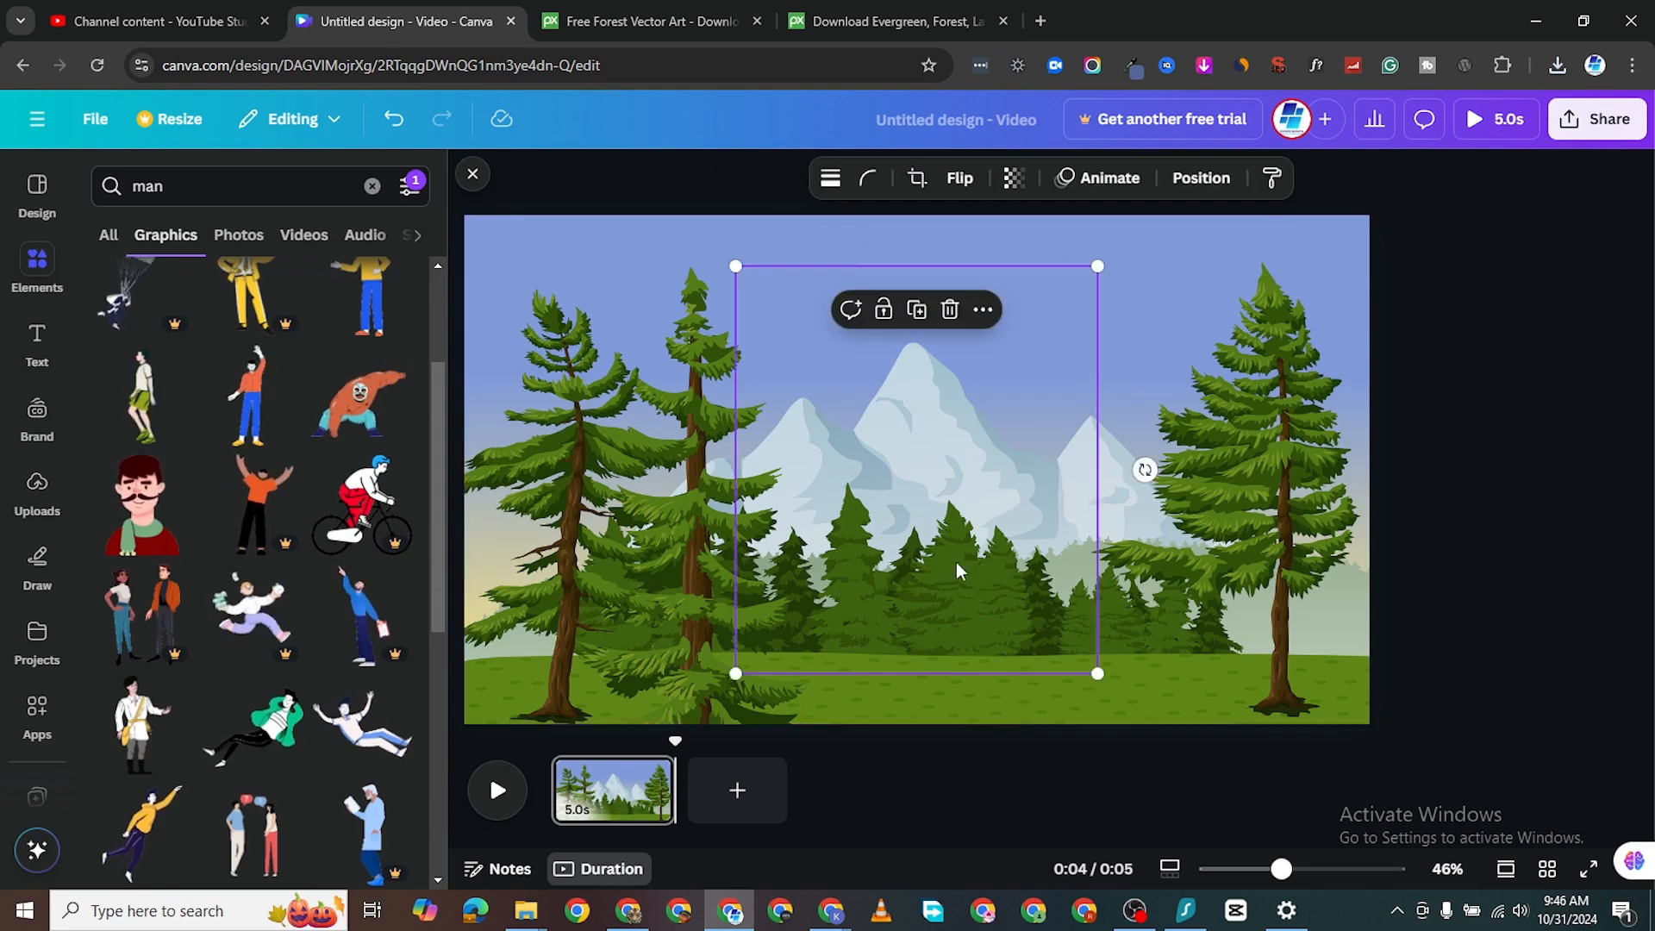
left_click_drag(1087, 564, 1116, 577)
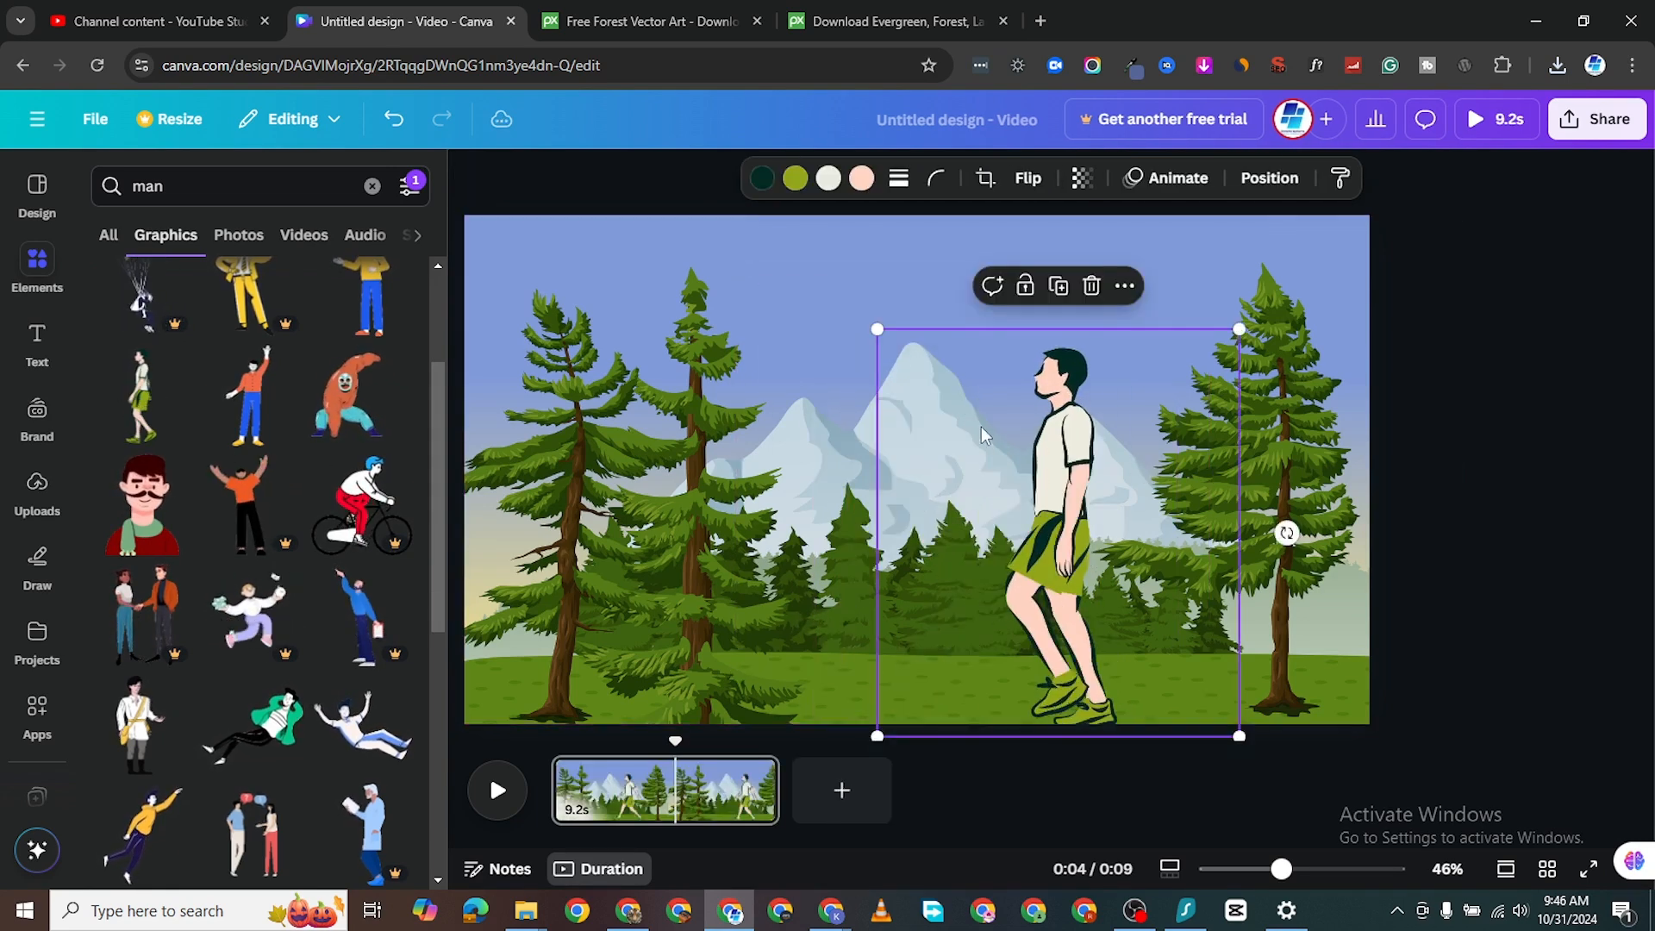
left_click_drag(877, 330, 1057, 576)
mouse_move(1139, 615)
left_mouse_down()
mouse_move(1122, 569)
mouse_move(1136, 593)
left_mouse_up()
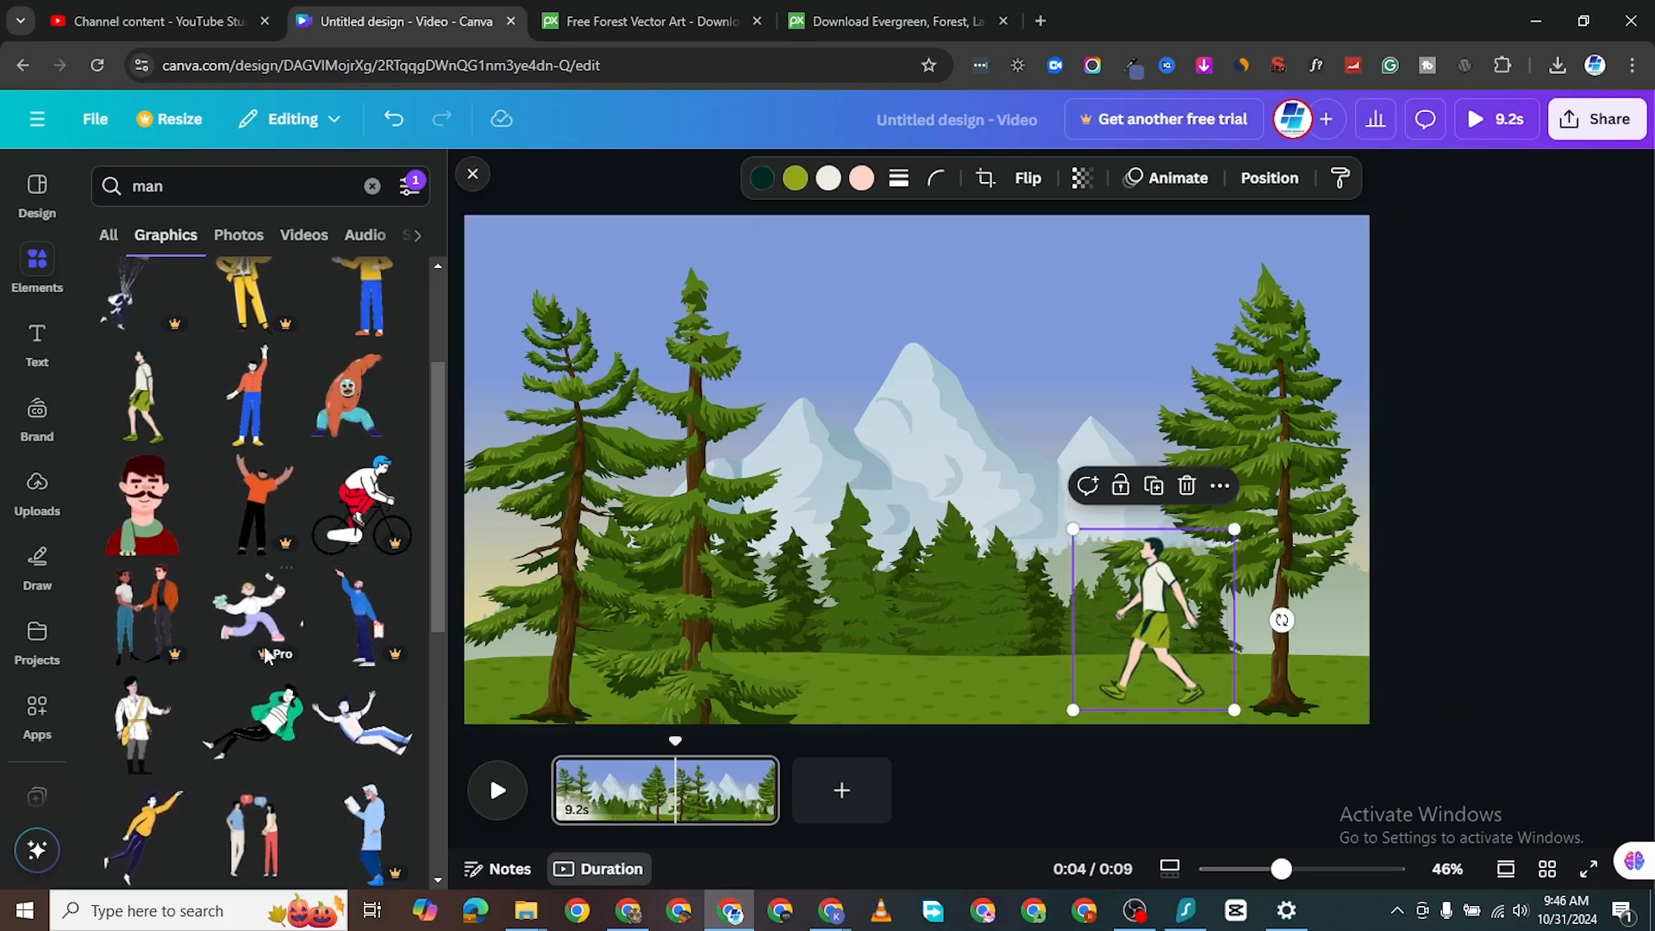
Add the animated masked wrestler, scale him down and place him on the grass between the left-hand trees and the walking man.
scroll(272, 770, "down", 1)
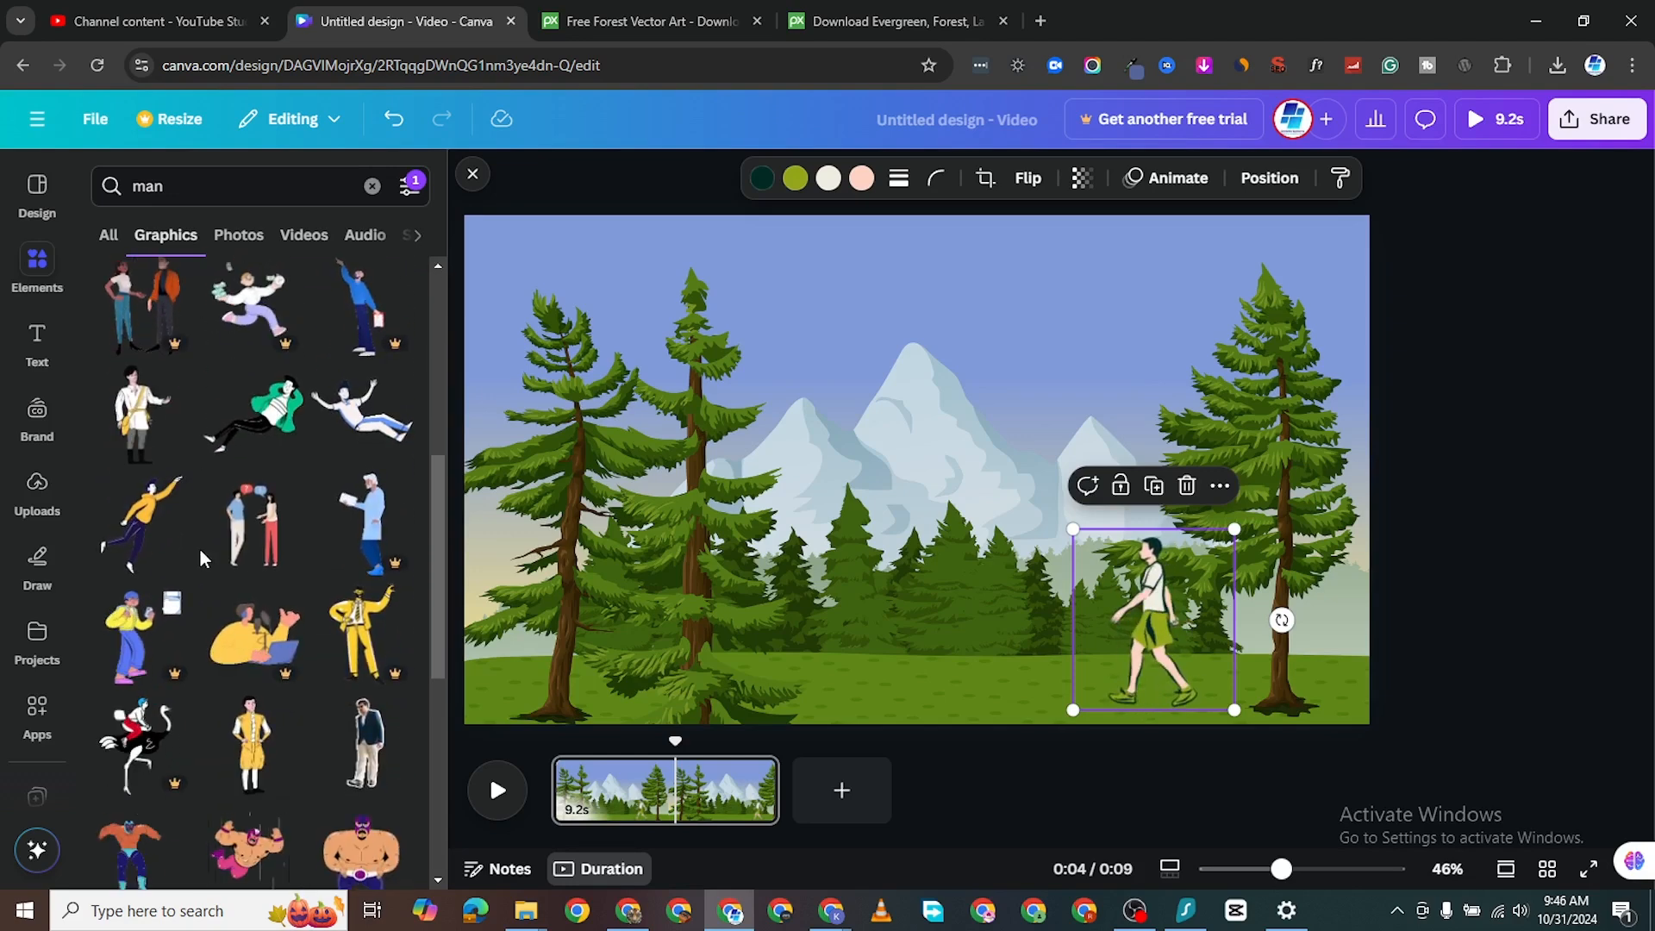
scroll(230, 616, "down", 4)
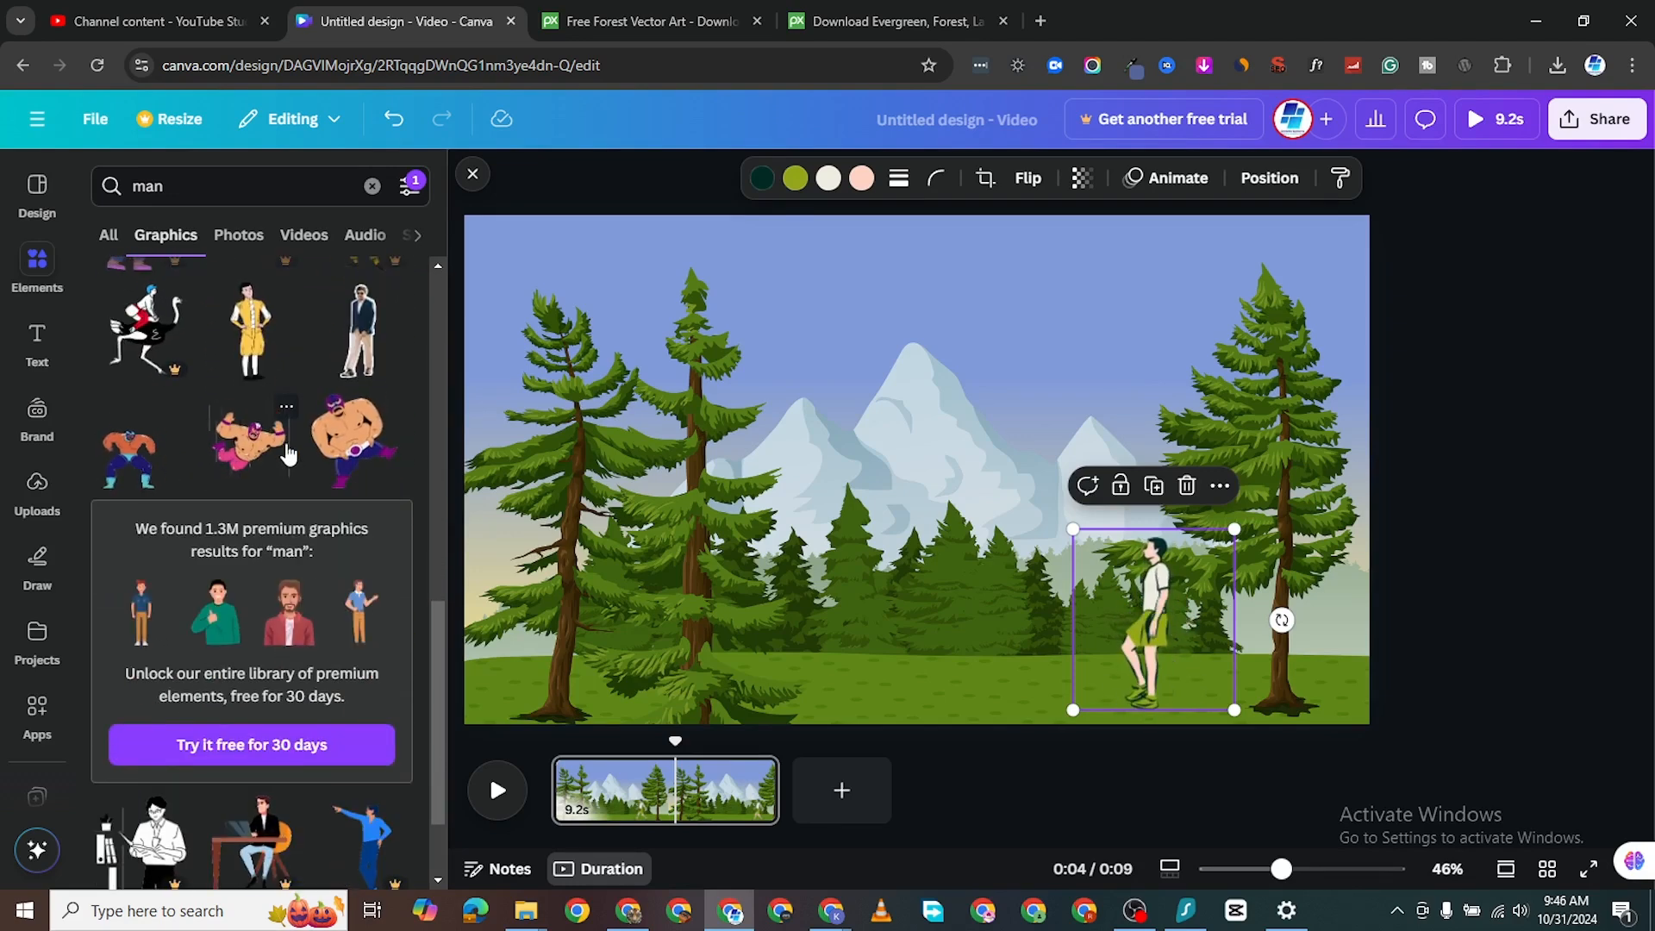
scroll(213, 466, "down", 1)
scroll(199, 475, "up", 3)
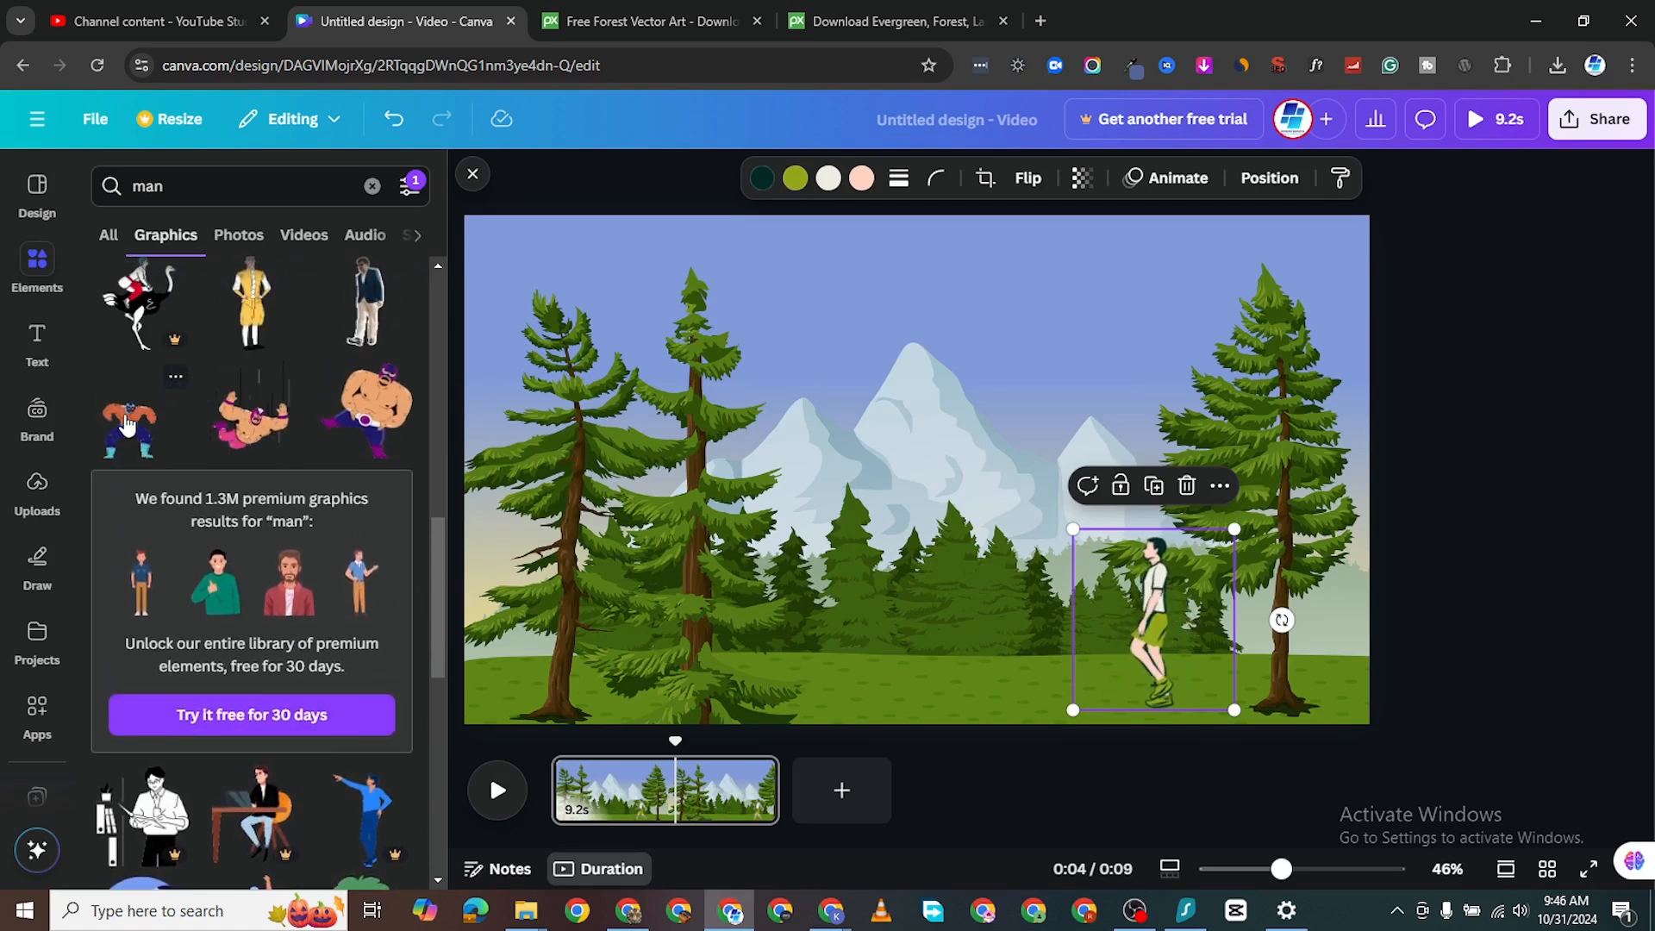
left_click(128, 424)
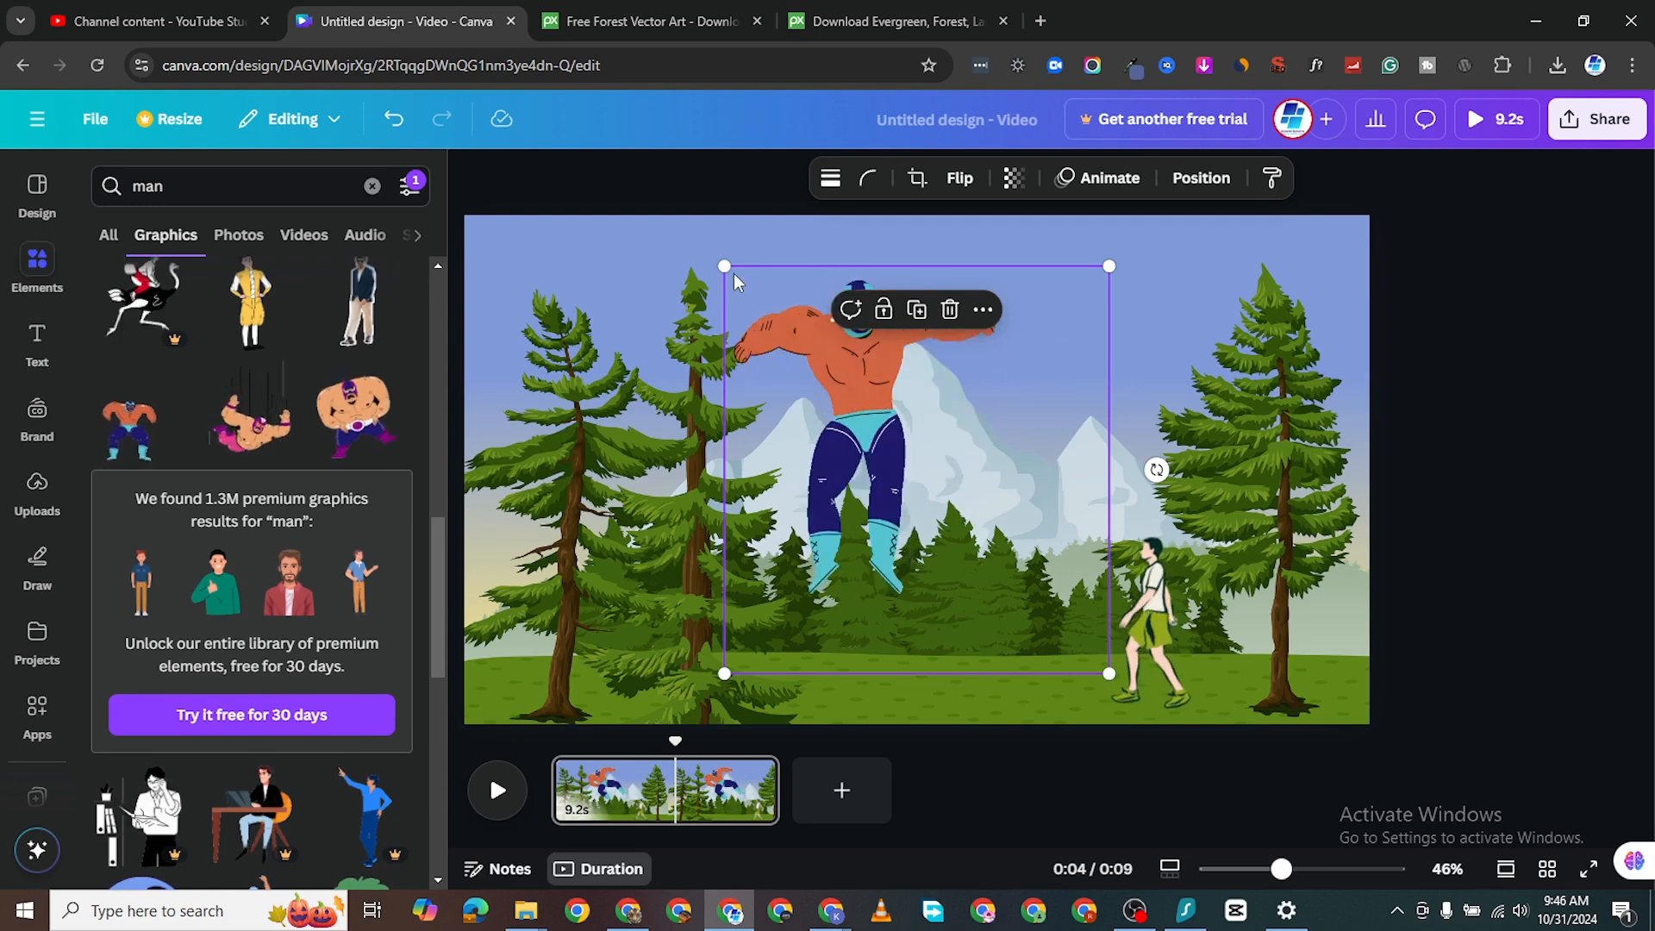
left_click_drag(770, 336, 904, 457)
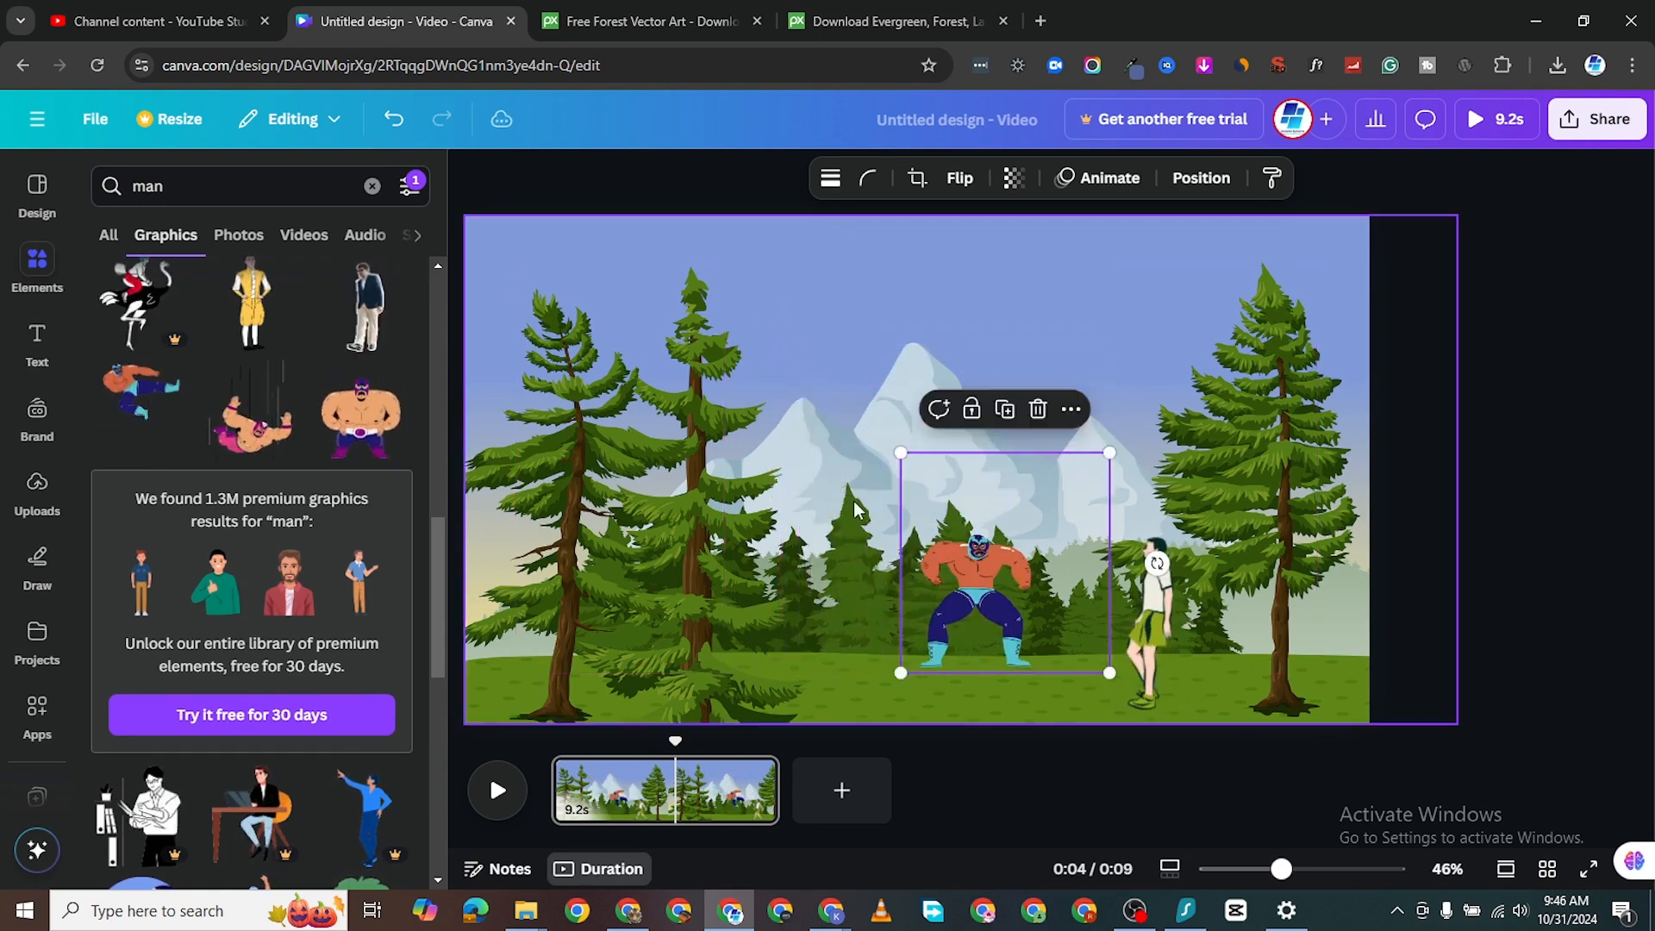
left_click_drag(974, 569, 857, 586)
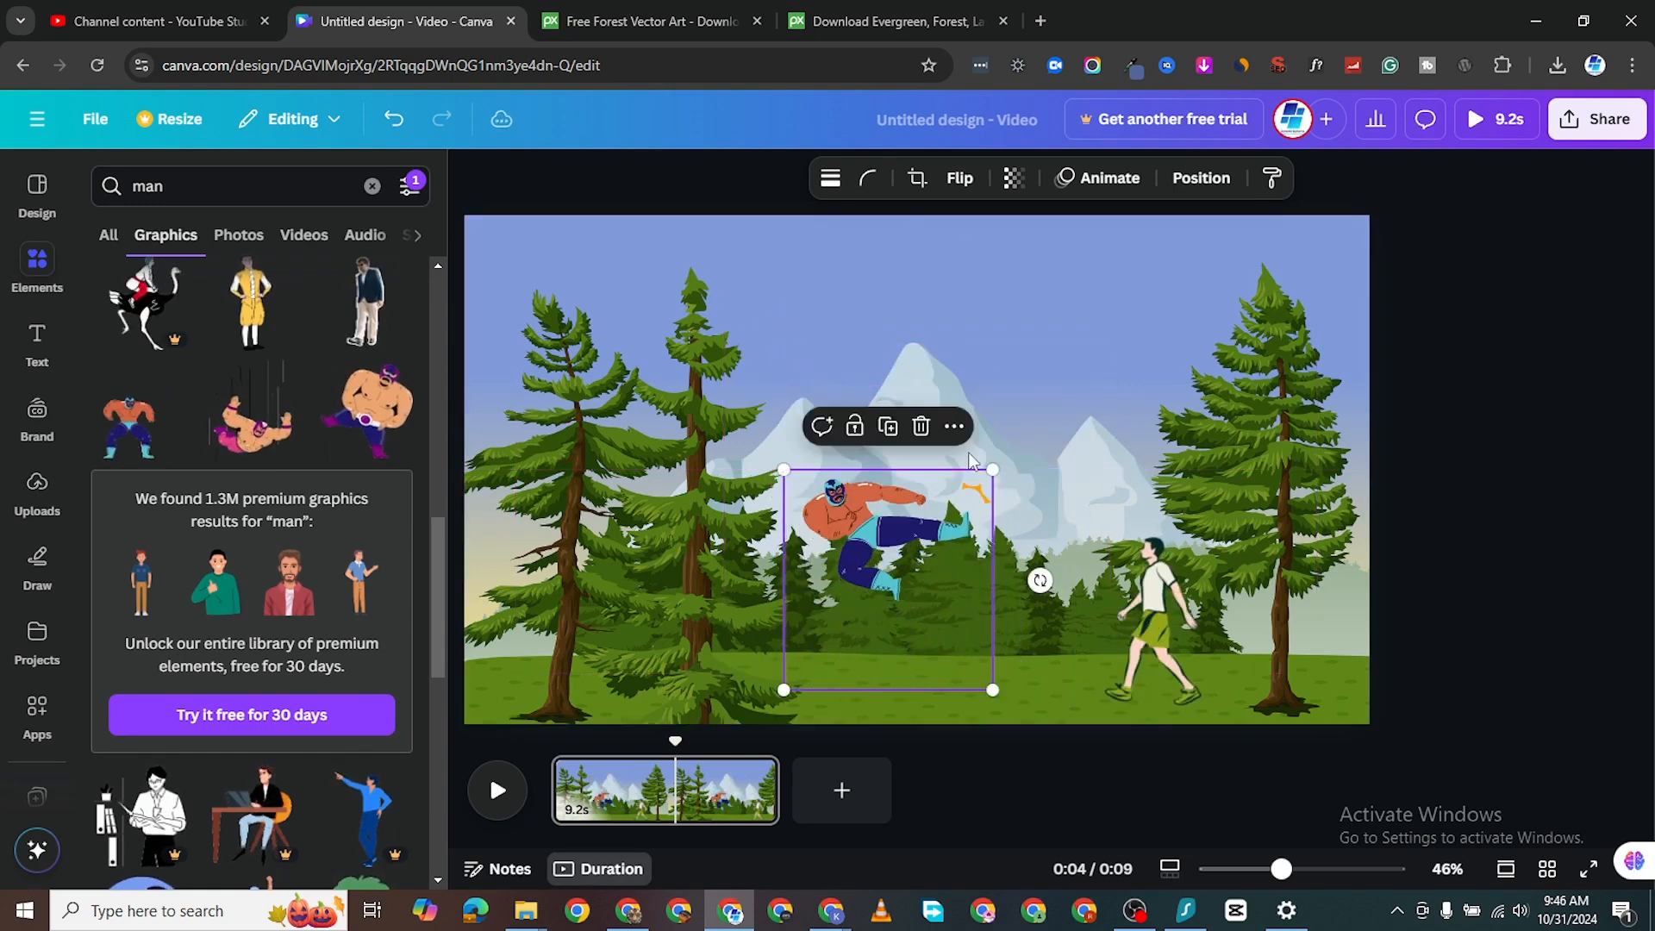
left_click_drag(987, 470, 950, 515)
left_click_drag(880, 601, 874, 616)
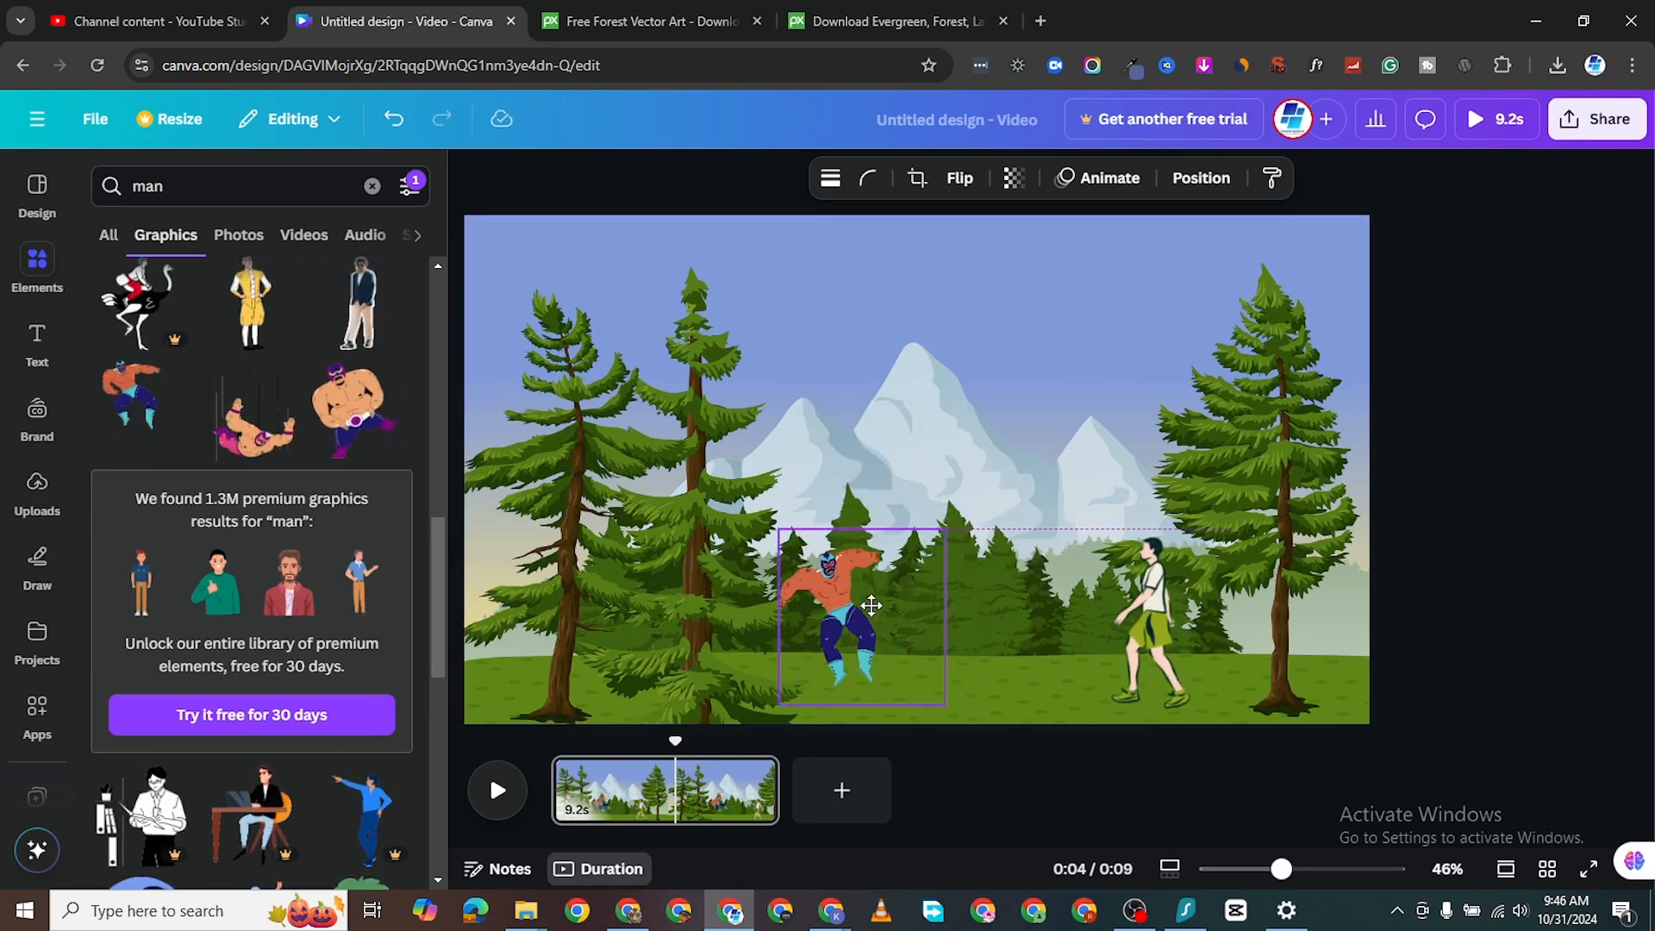
Shift the walking man slightly up and closer to the right-hand tree, and delete the wrestler from the scene.
left_click_drag(1123, 613, 1155, 587)
left_click(888, 595)
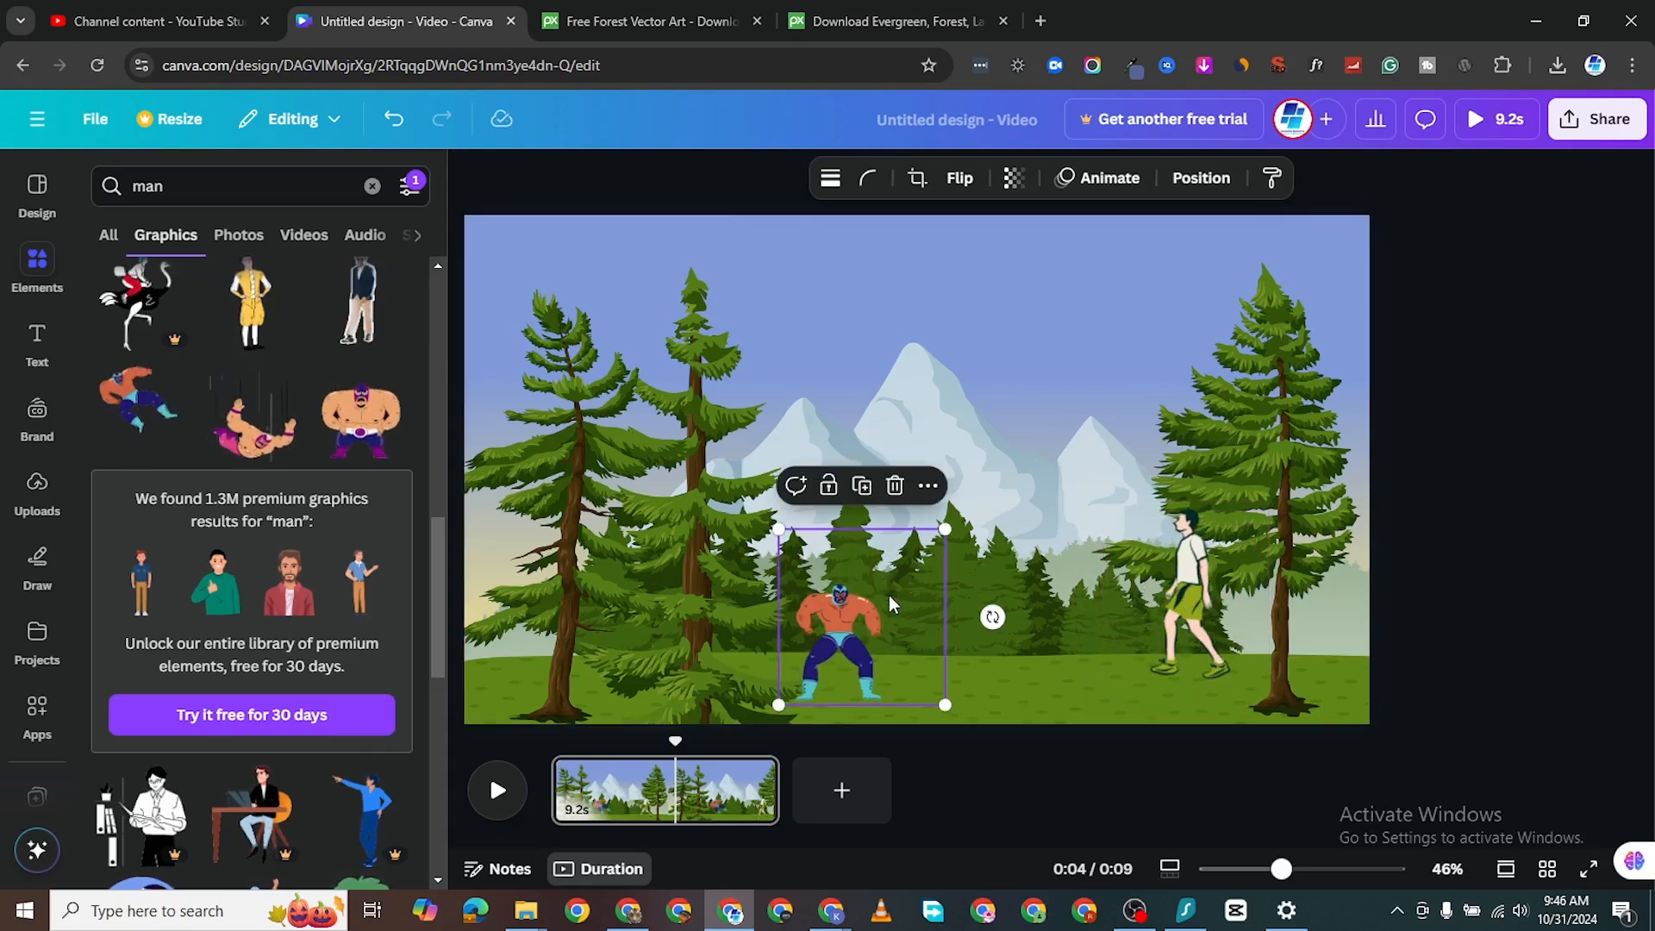
left_click(895, 488)
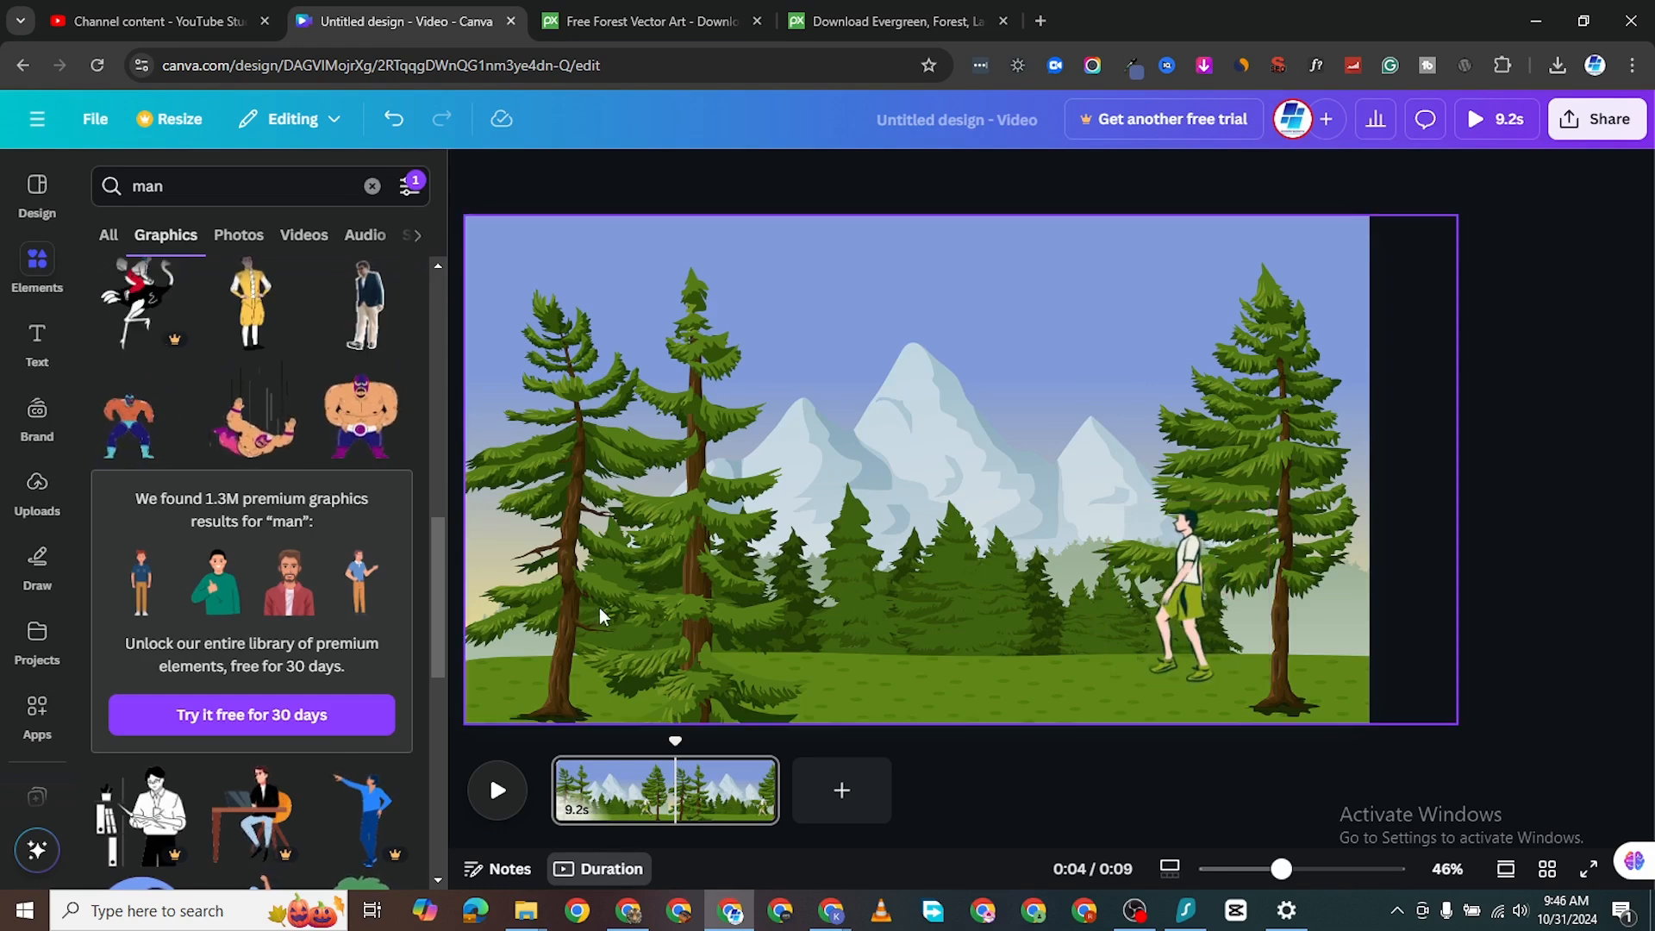
Create a custom animation moving the walking man in a straight horizontal path past the page's left edge, and return the playhead to the start.
left_click(1203, 602)
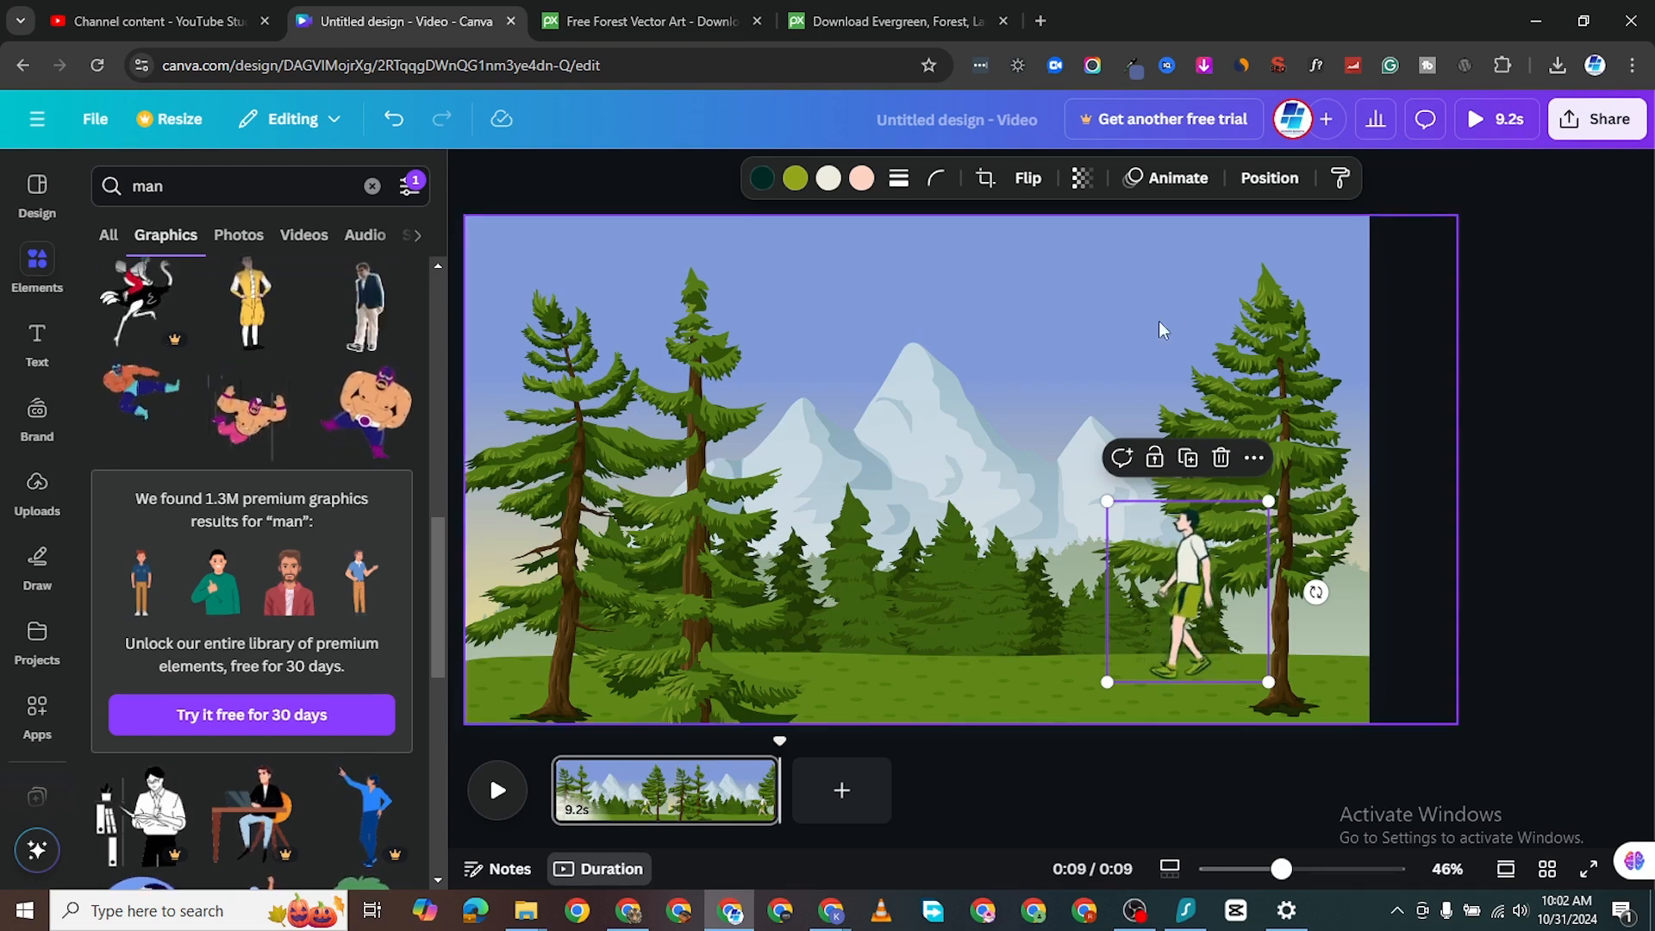
left_click(1176, 180)
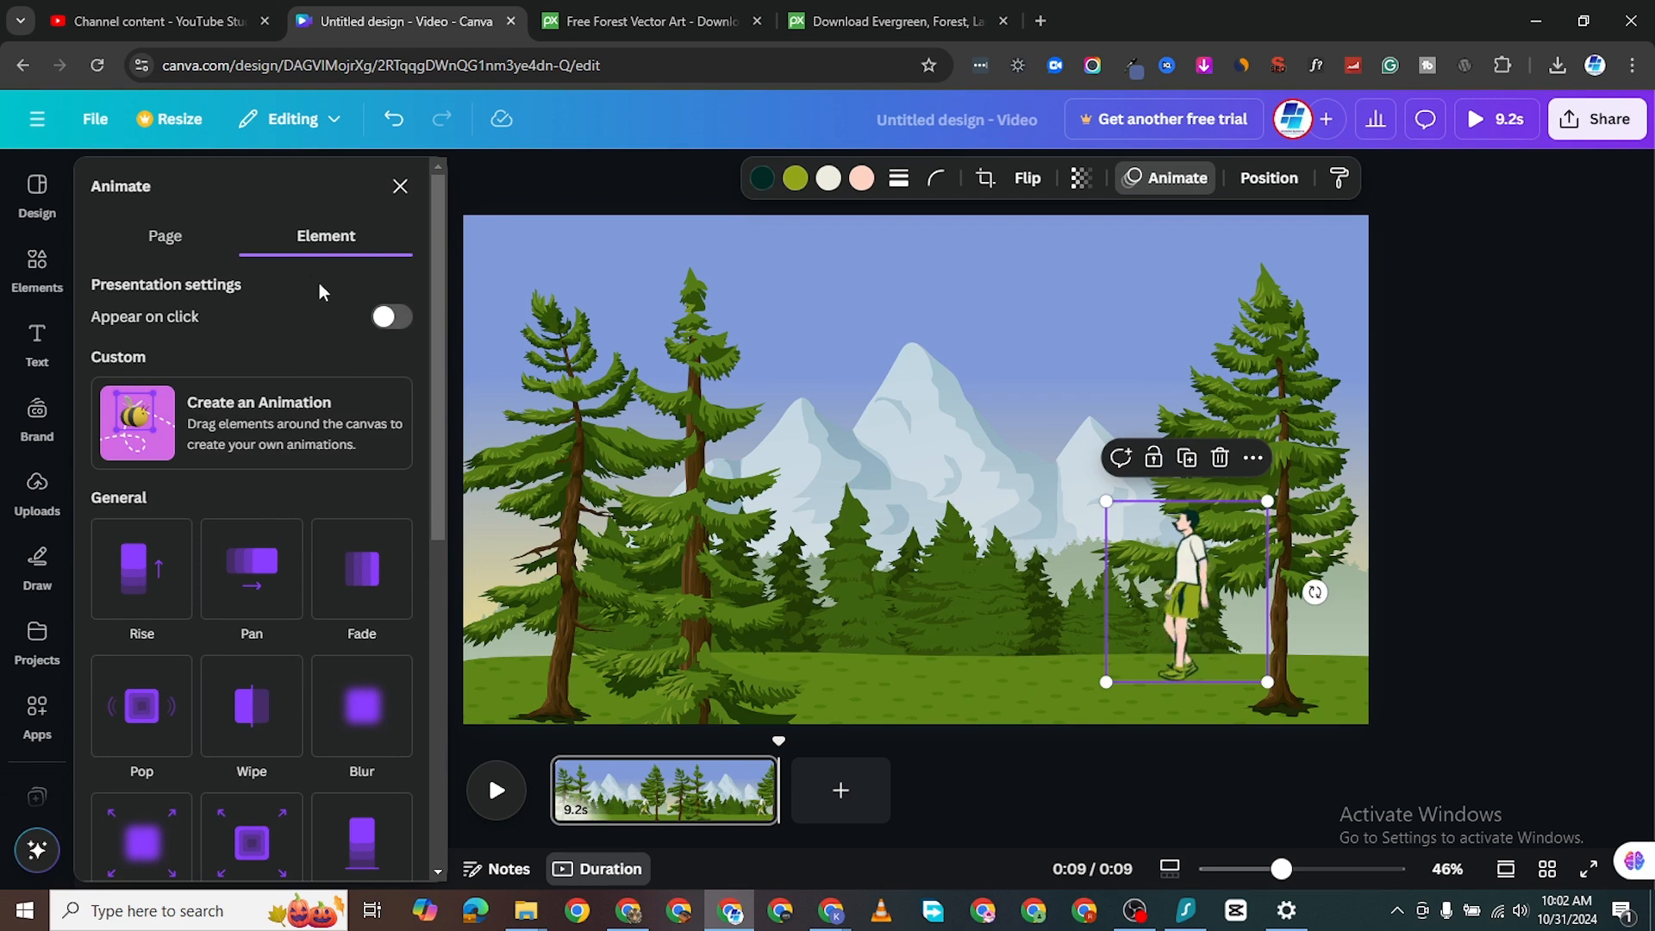
left_click(278, 432)
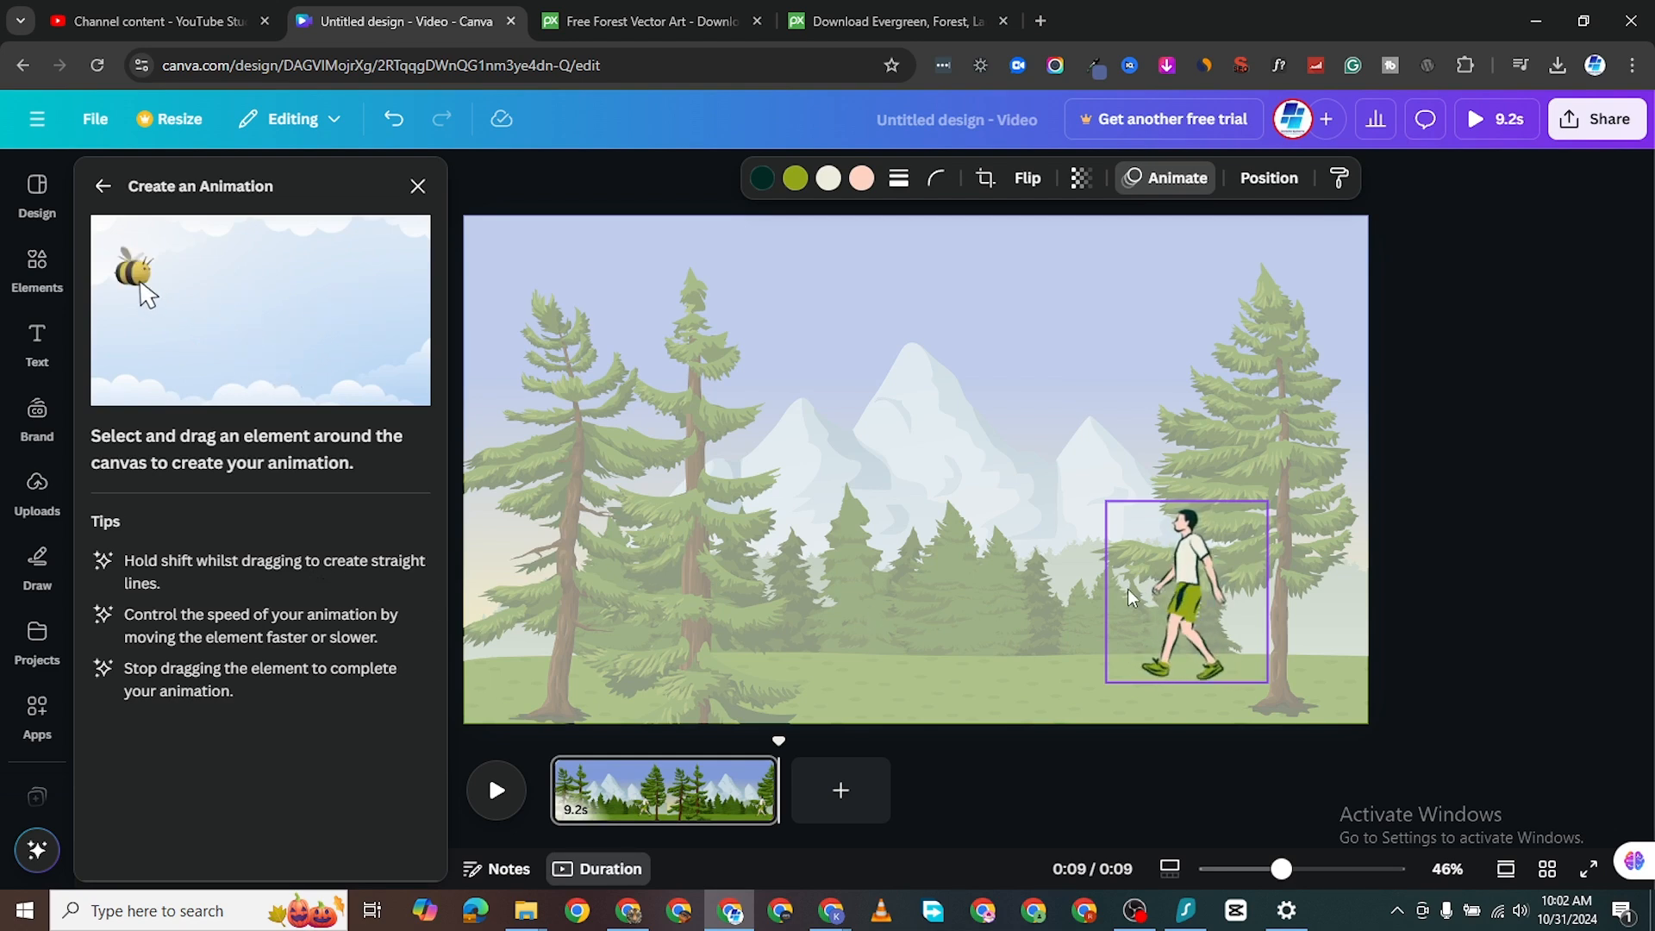
mouse_move(1142, 606)
left_mouse_down()
mouse_move(869, 625)
mouse_move(475, 582)
mouse_move(360, 590)
left_mouse_up()
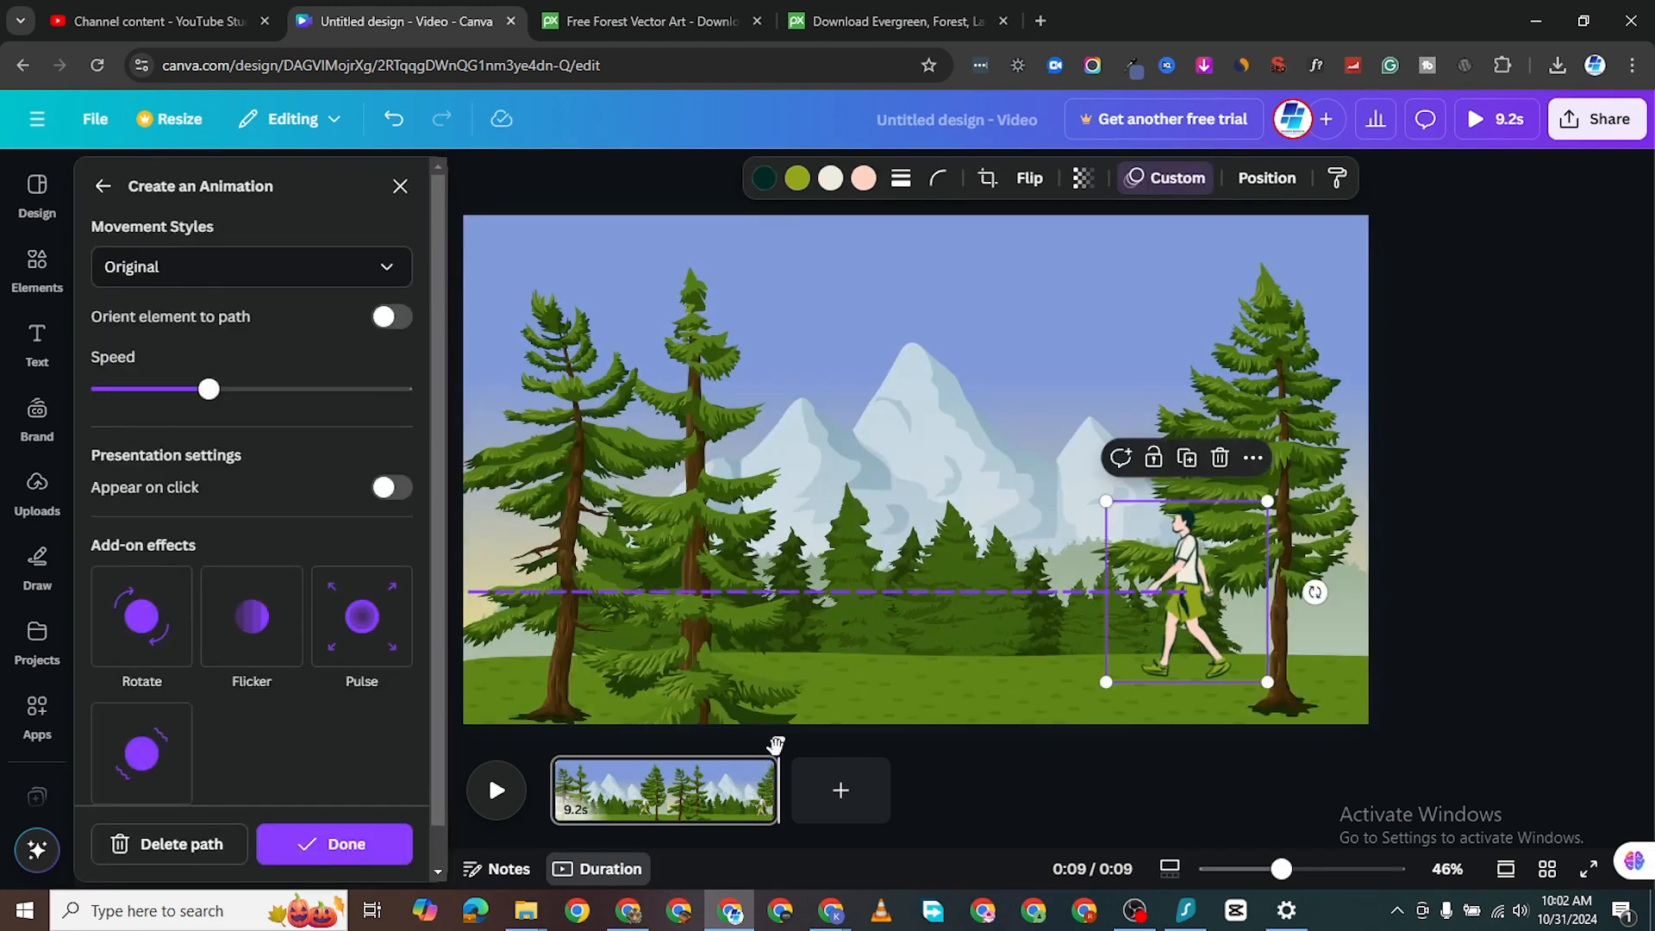
left_click_drag(776, 744, 550, 742)
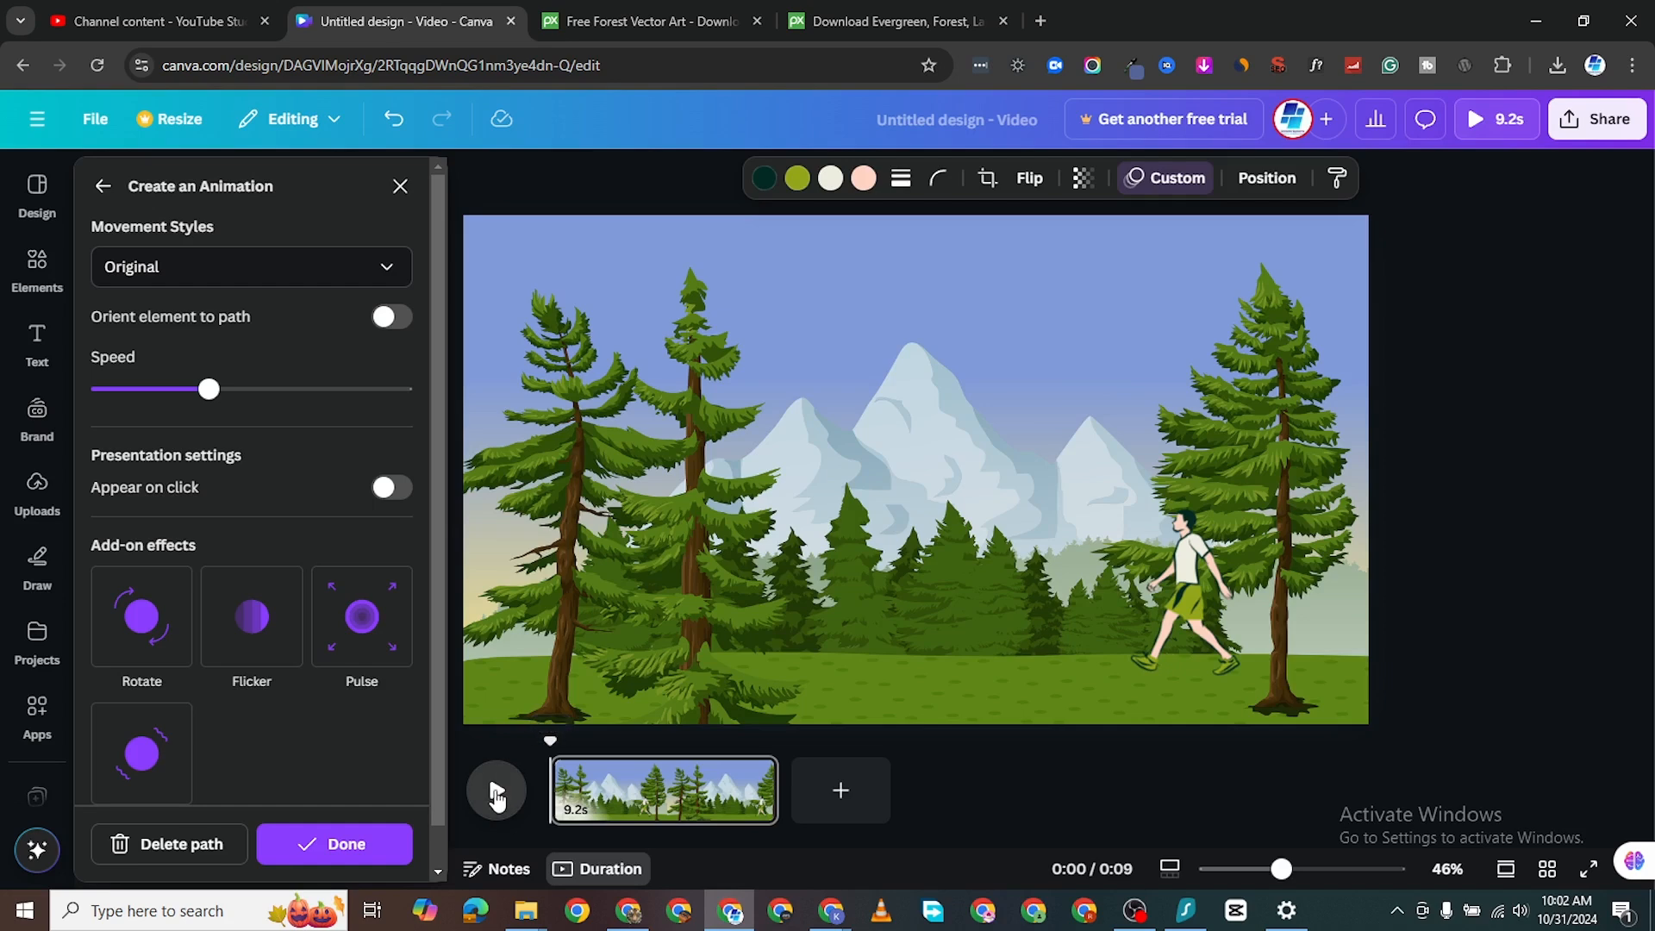
Slow the walking man's path animation slightly and play the scene from the start to check his pace.
left_click(497, 791)
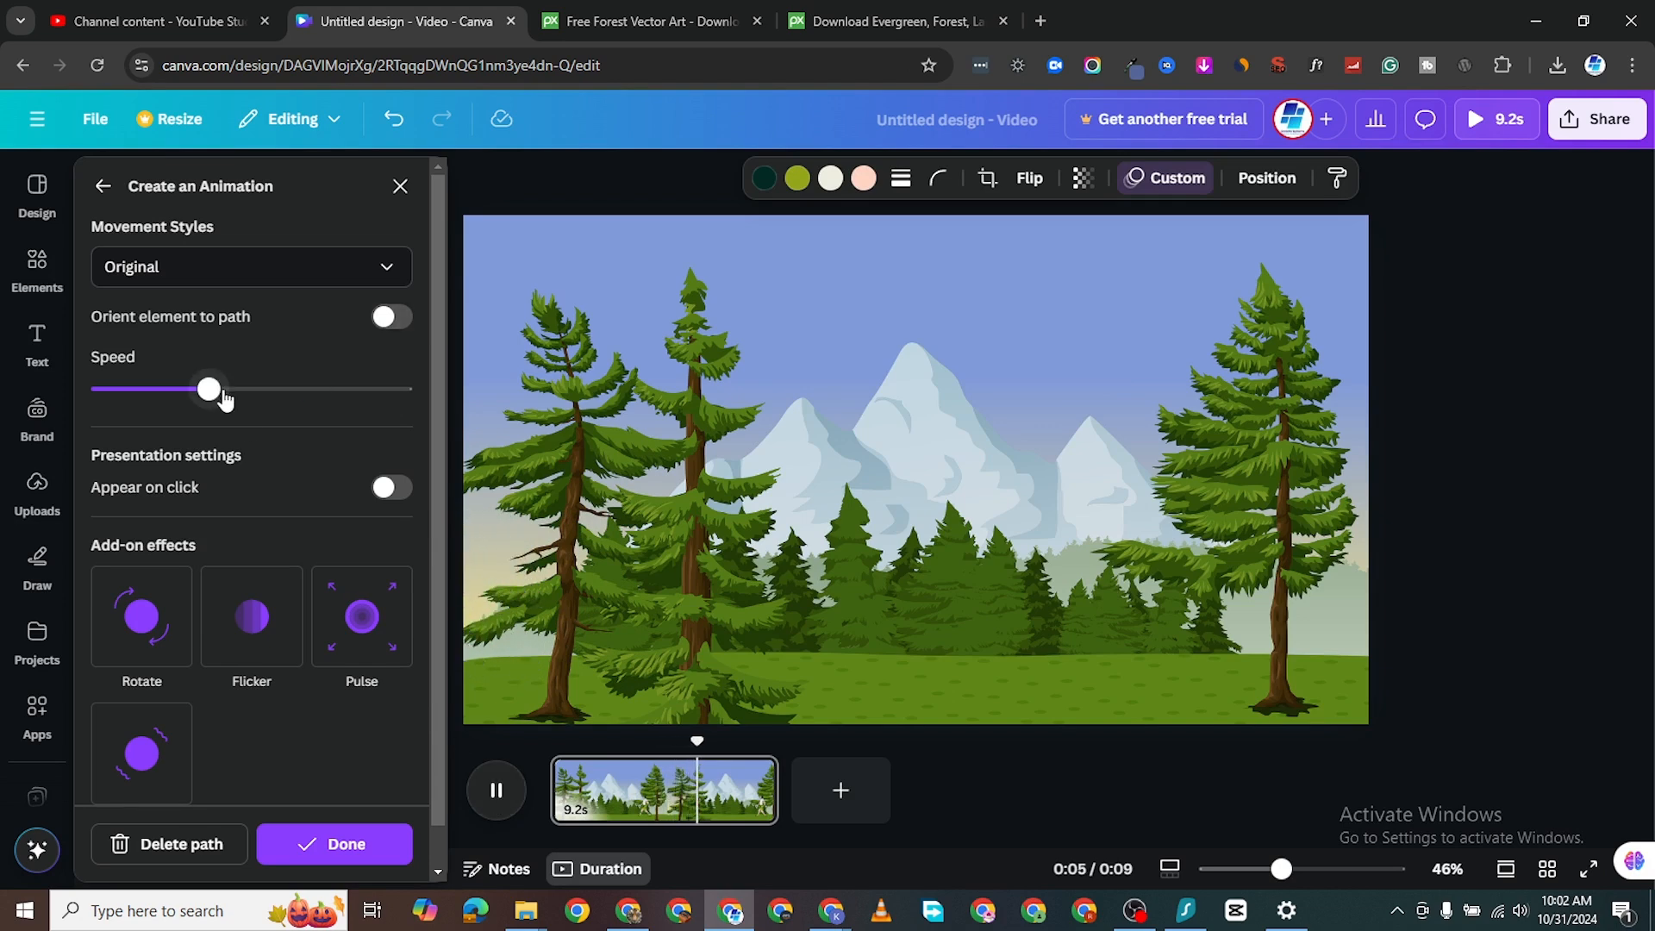
left_click_drag(197, 401, 186, 401)
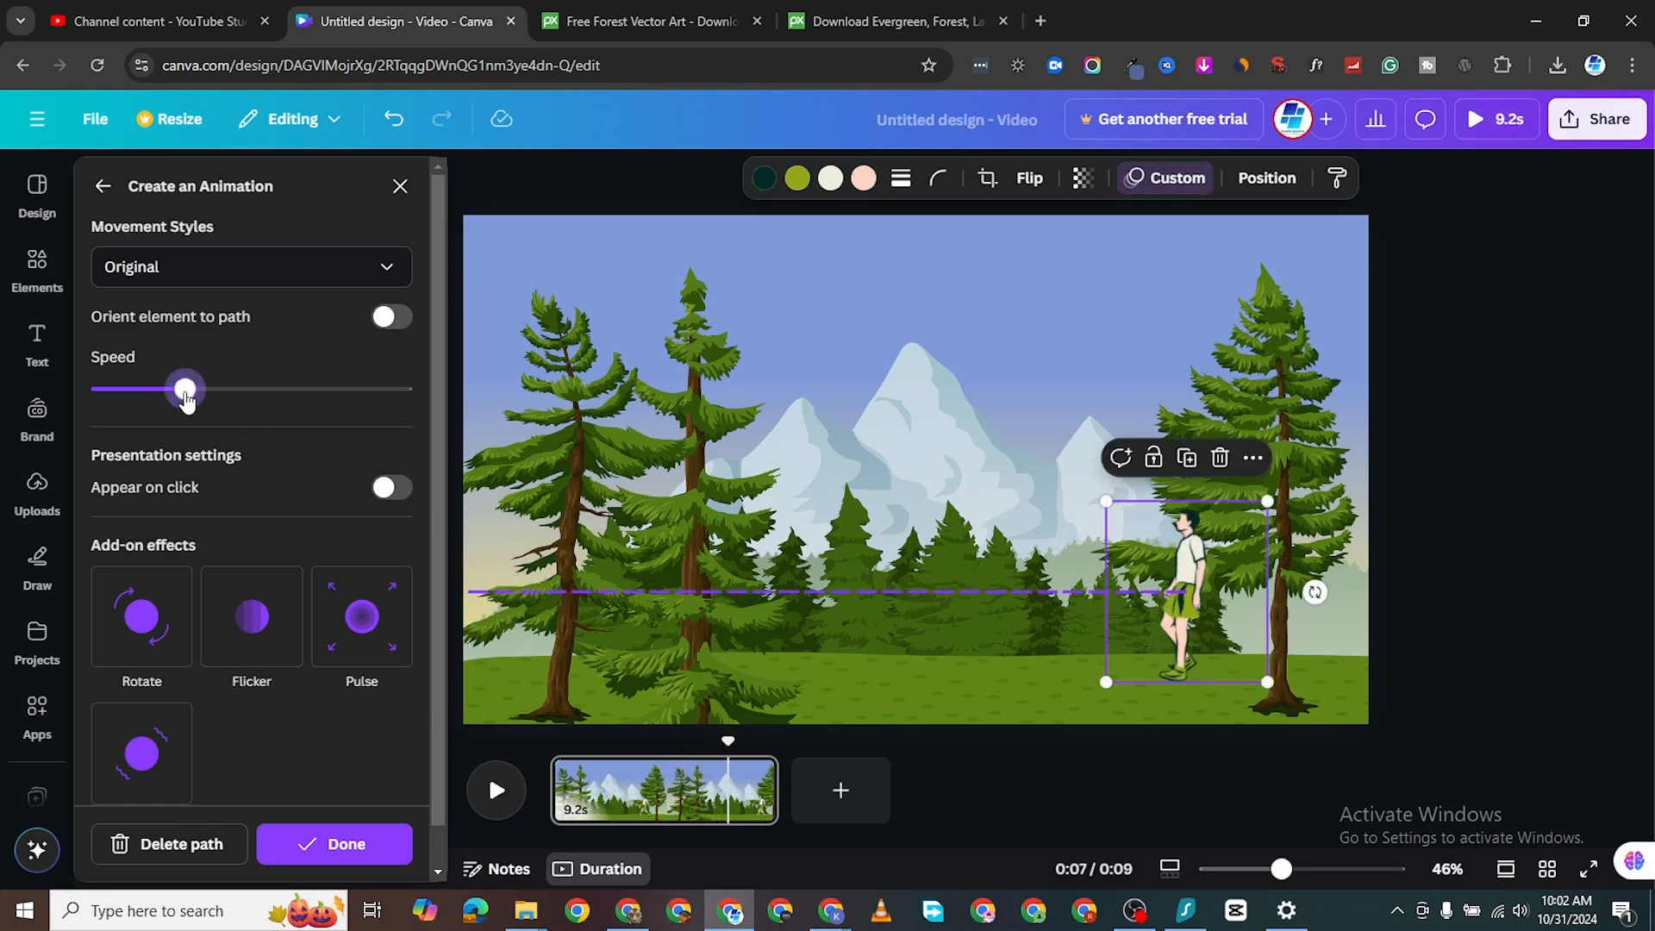
left_click(496, 790)
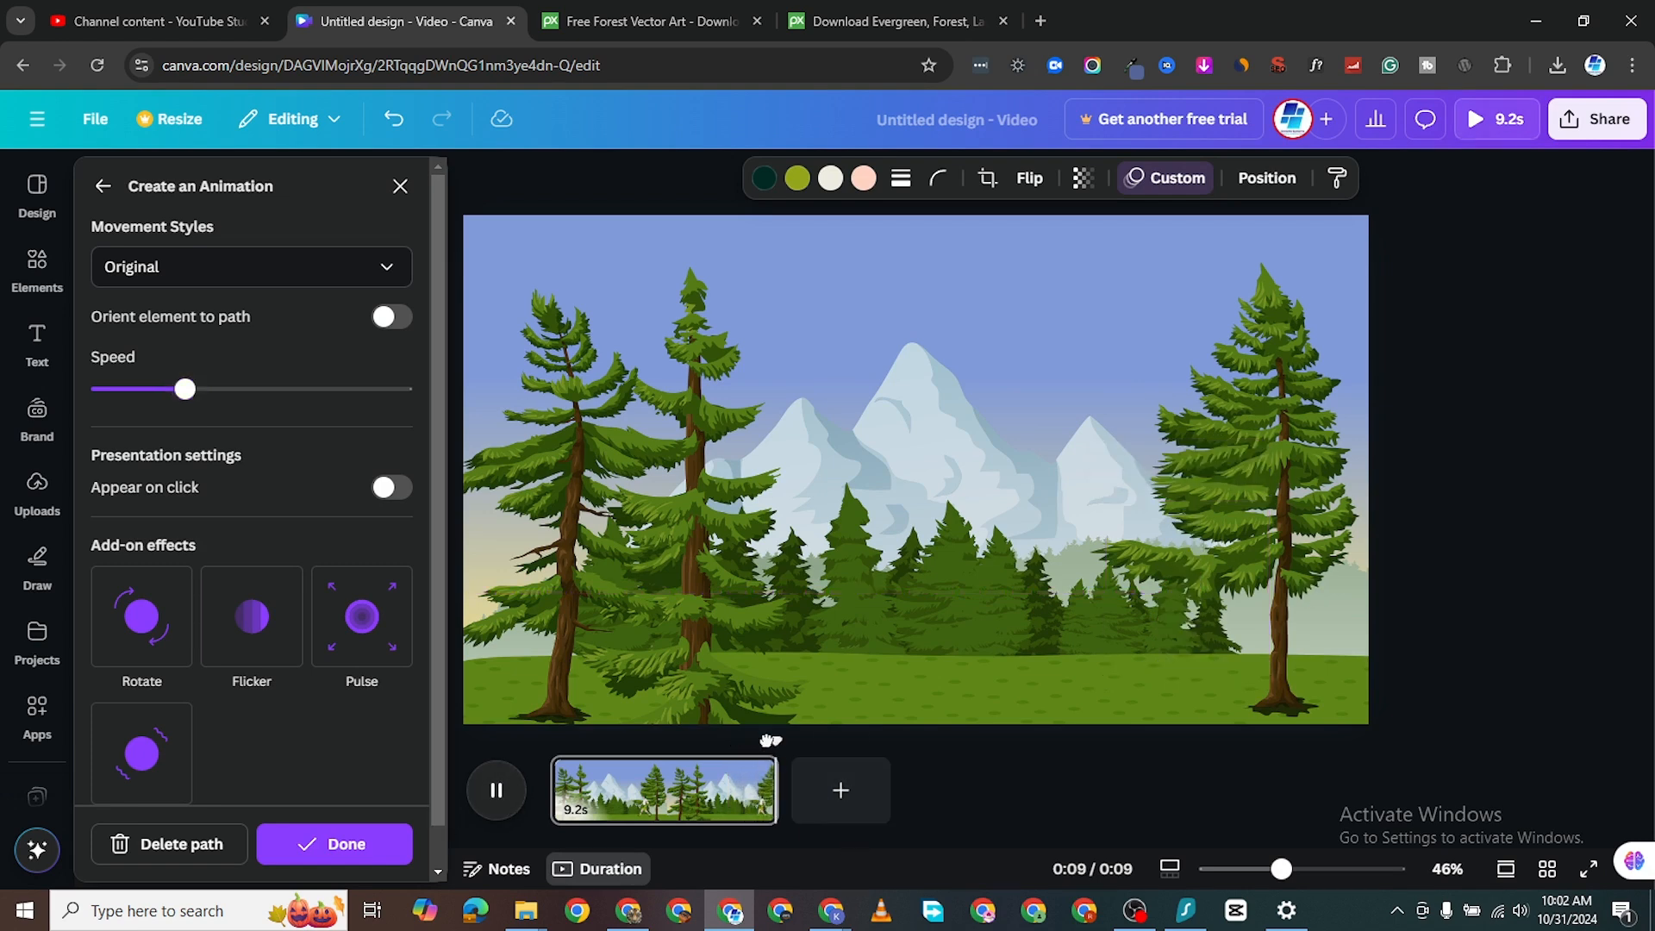
left_click_drag(771, 742, 495, 750)
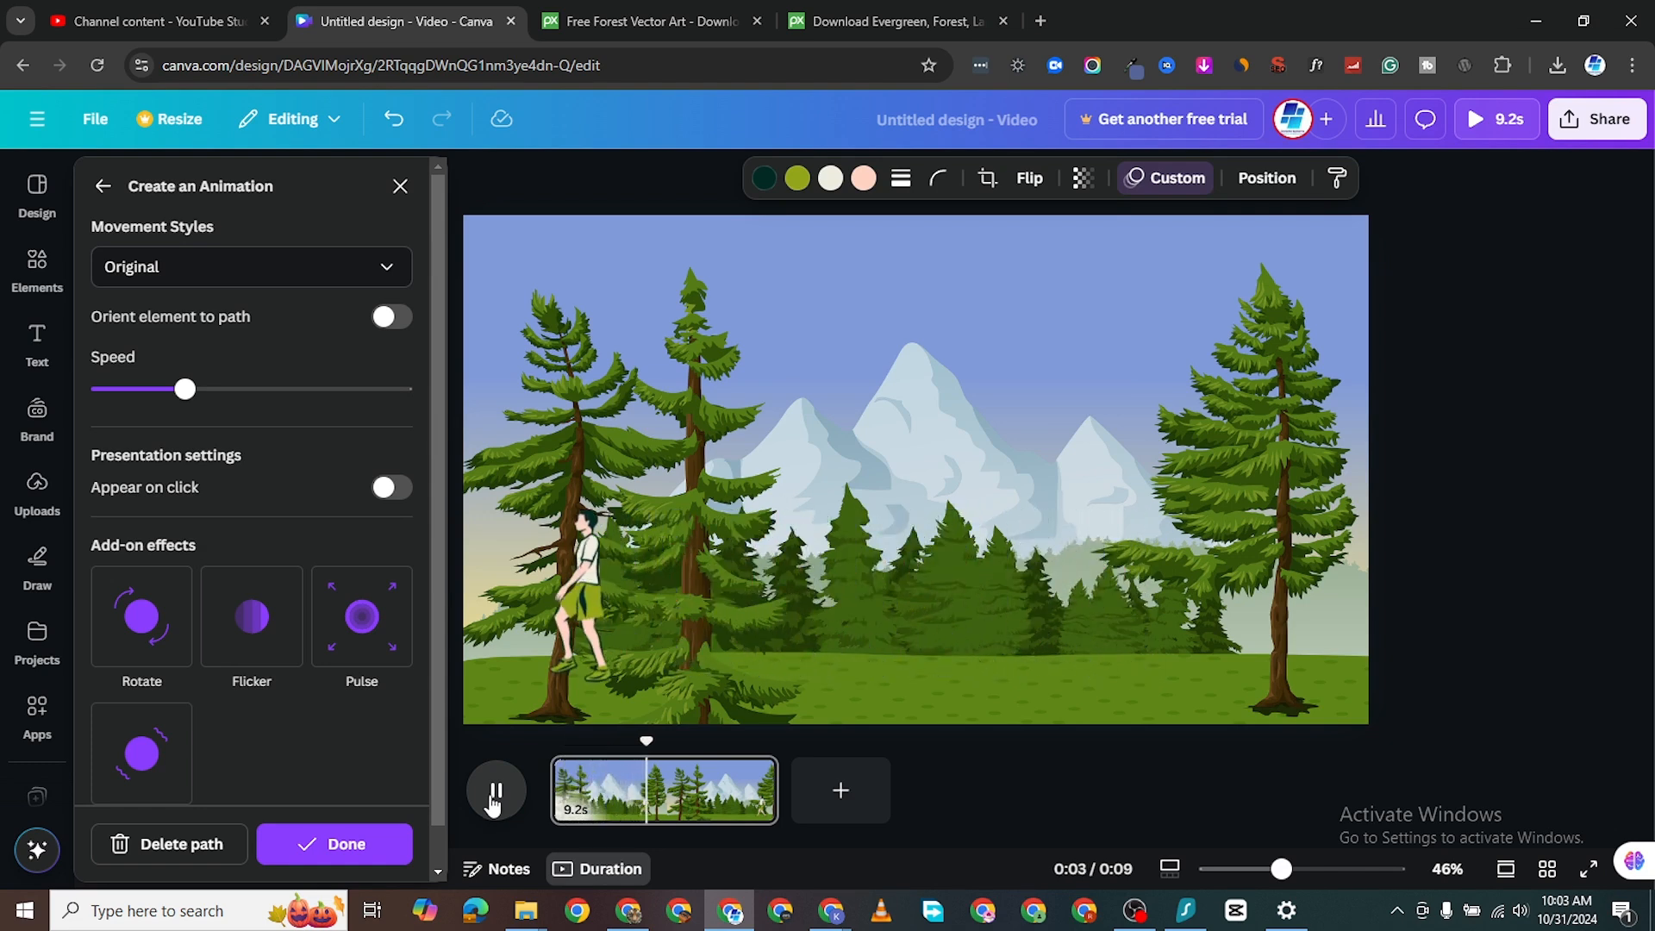
left_click(496, 795)
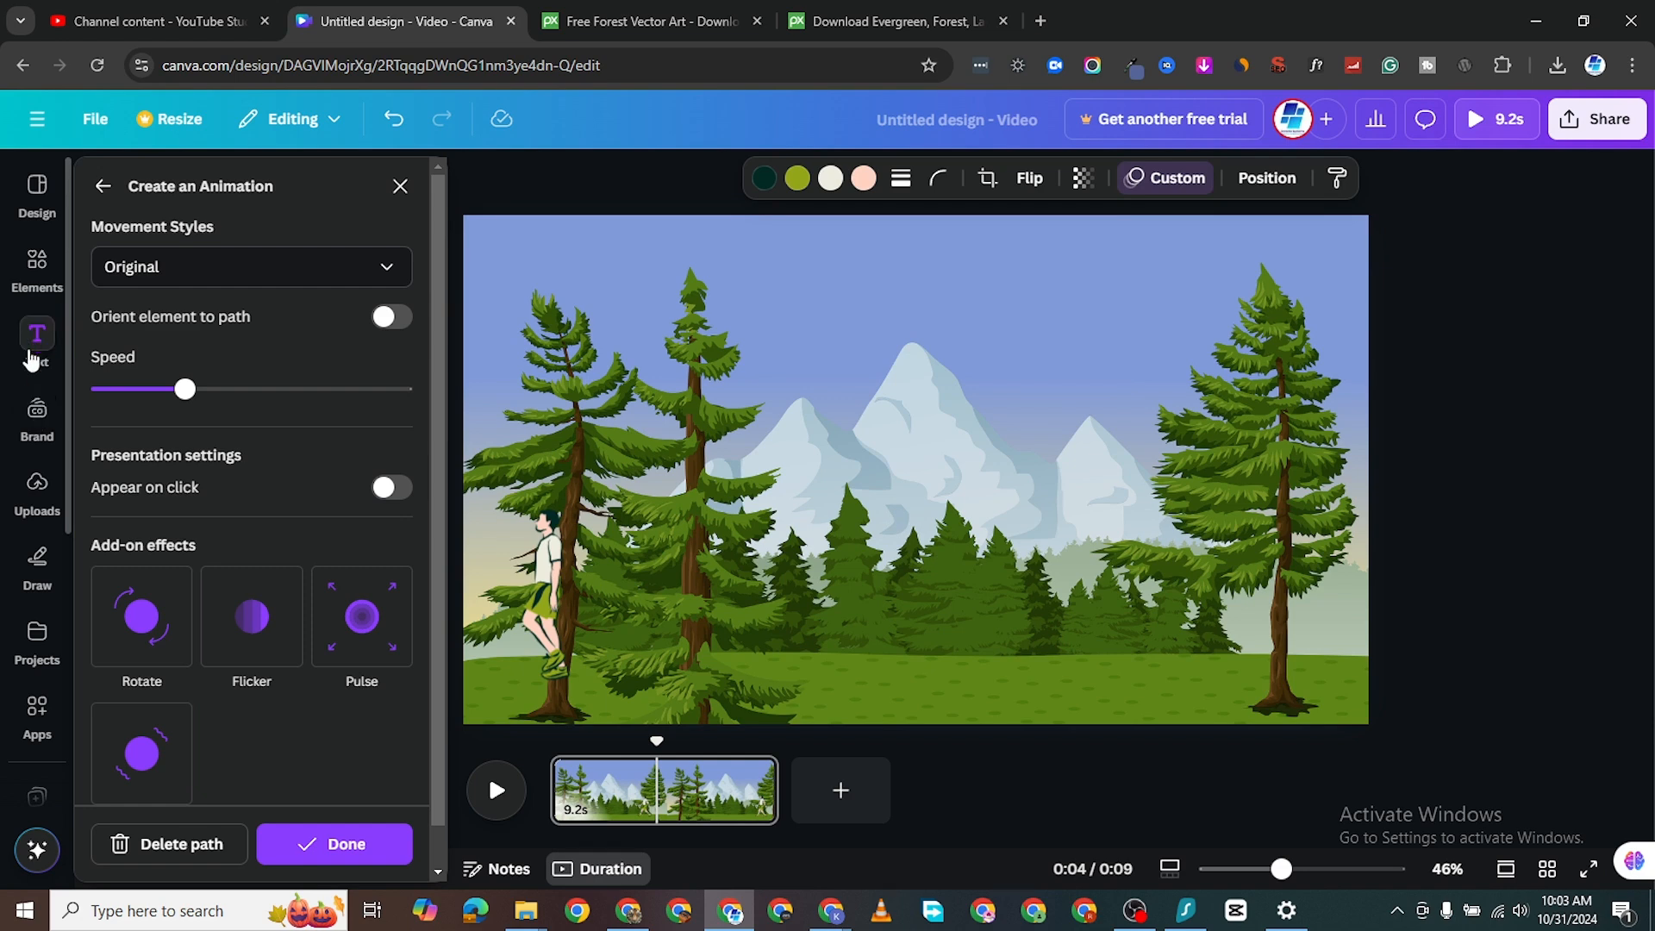
Add a heading text to the forest scene and move it up over the mountain peaks.
left_click(29, 350)
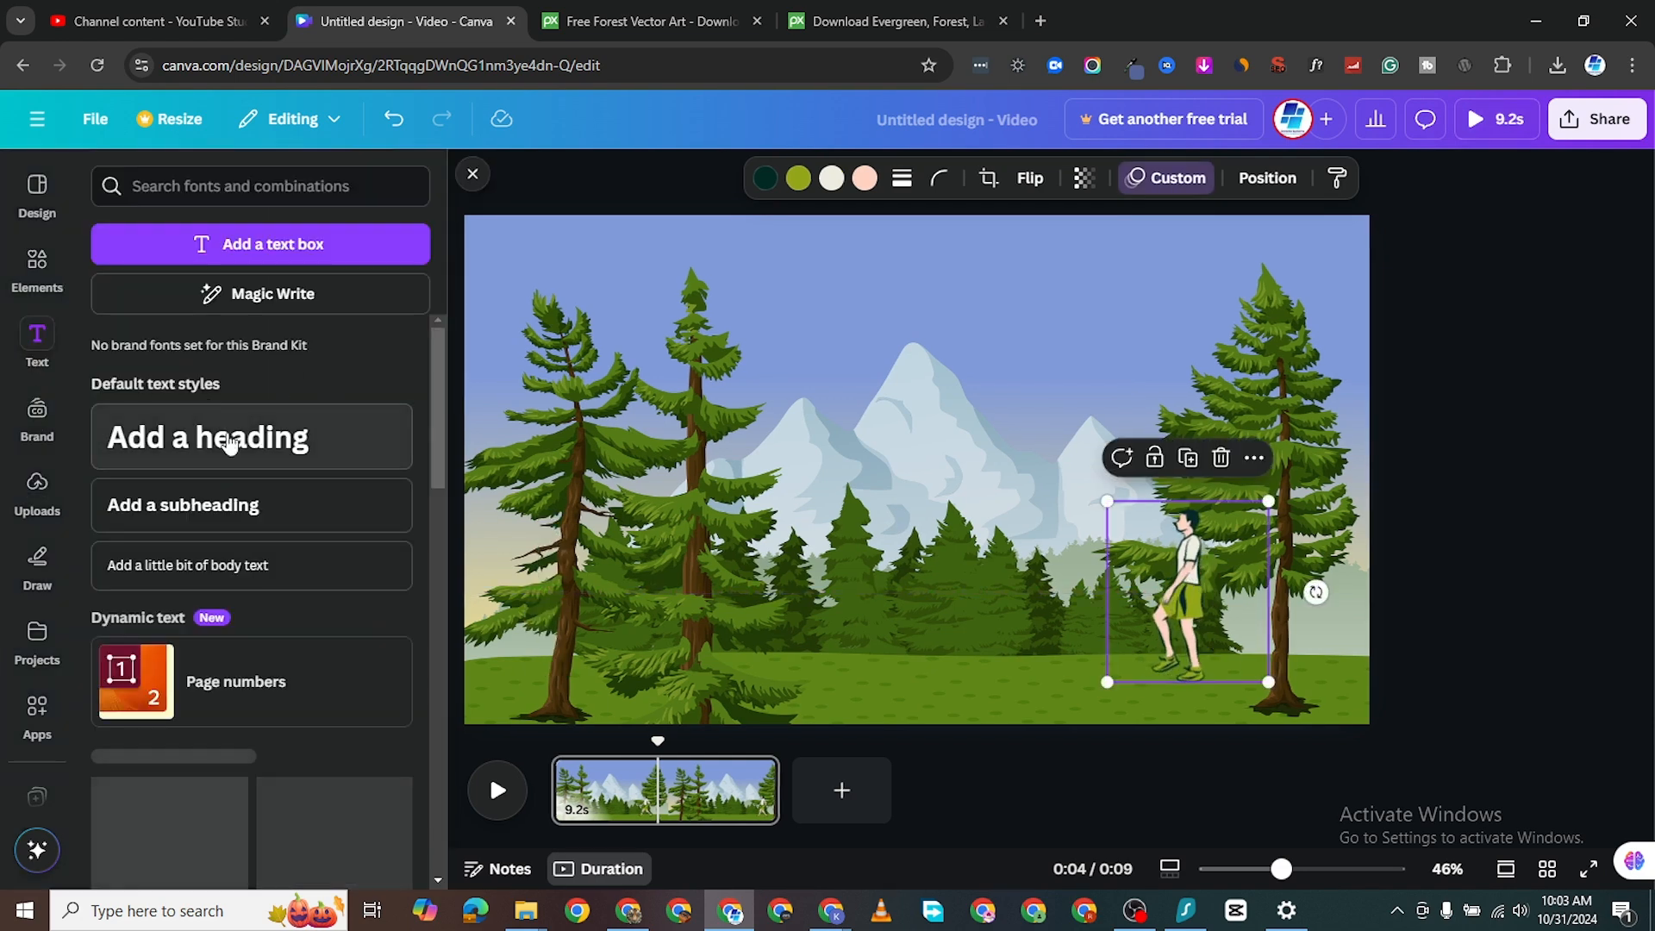
left_click(212, 431)
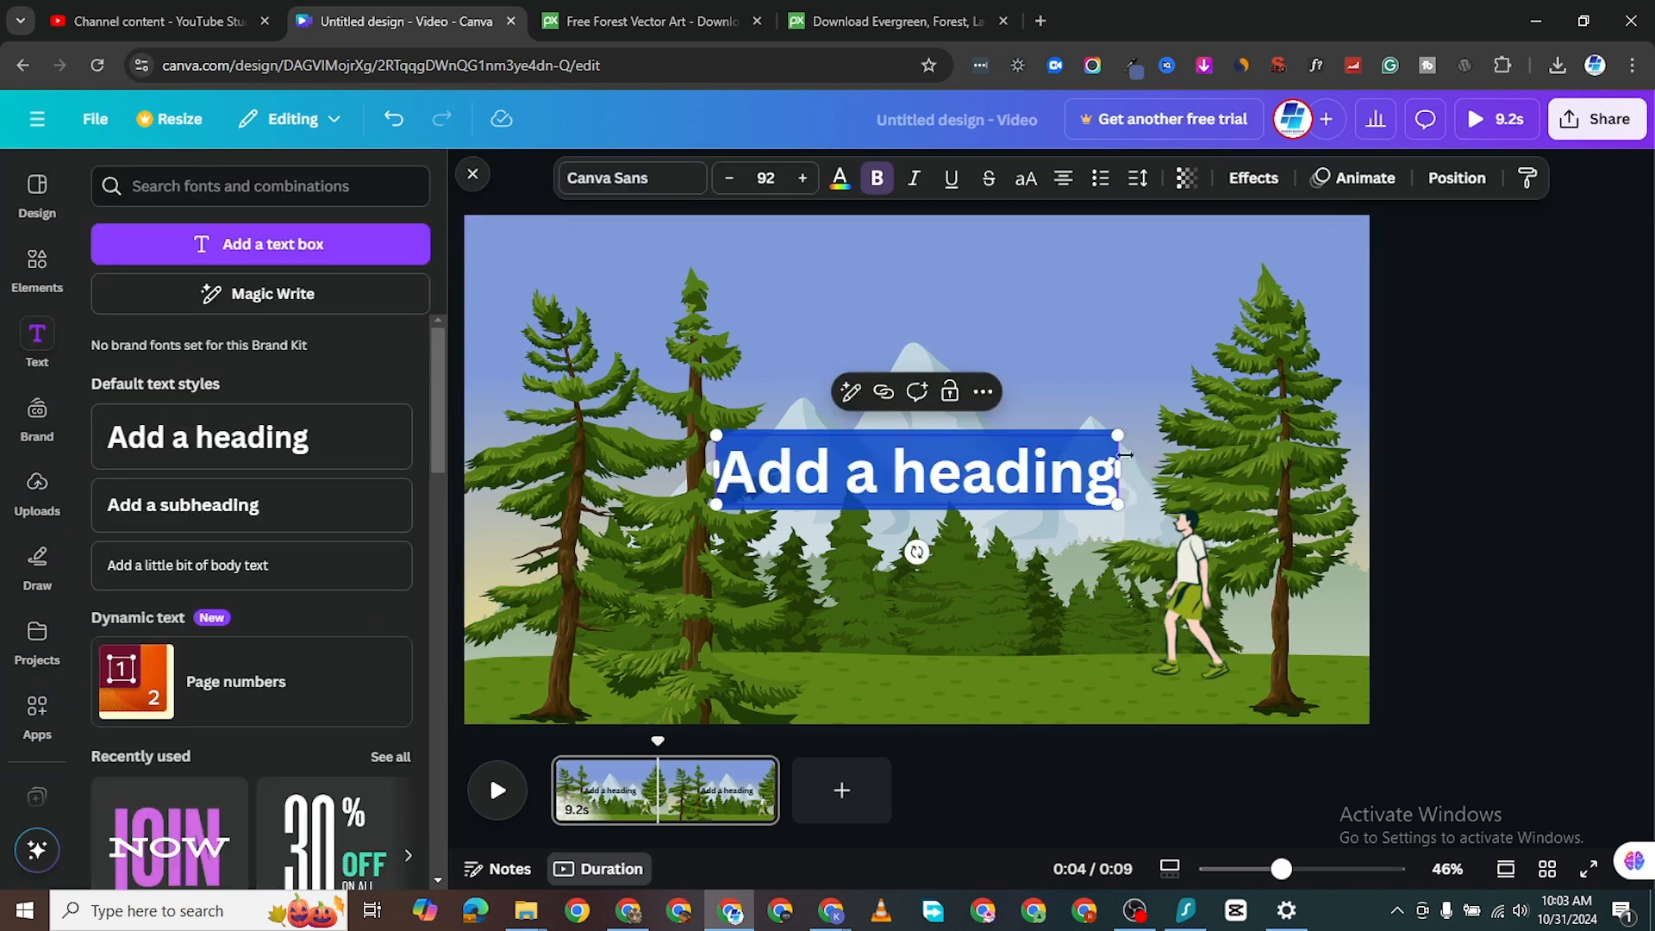
left_click(1123, 356)
left_click_drag(1033, 464, 1021, 369)
Replace the heading's placeholder text with the character's first name followed by "was moving".
double_click(949, 392)
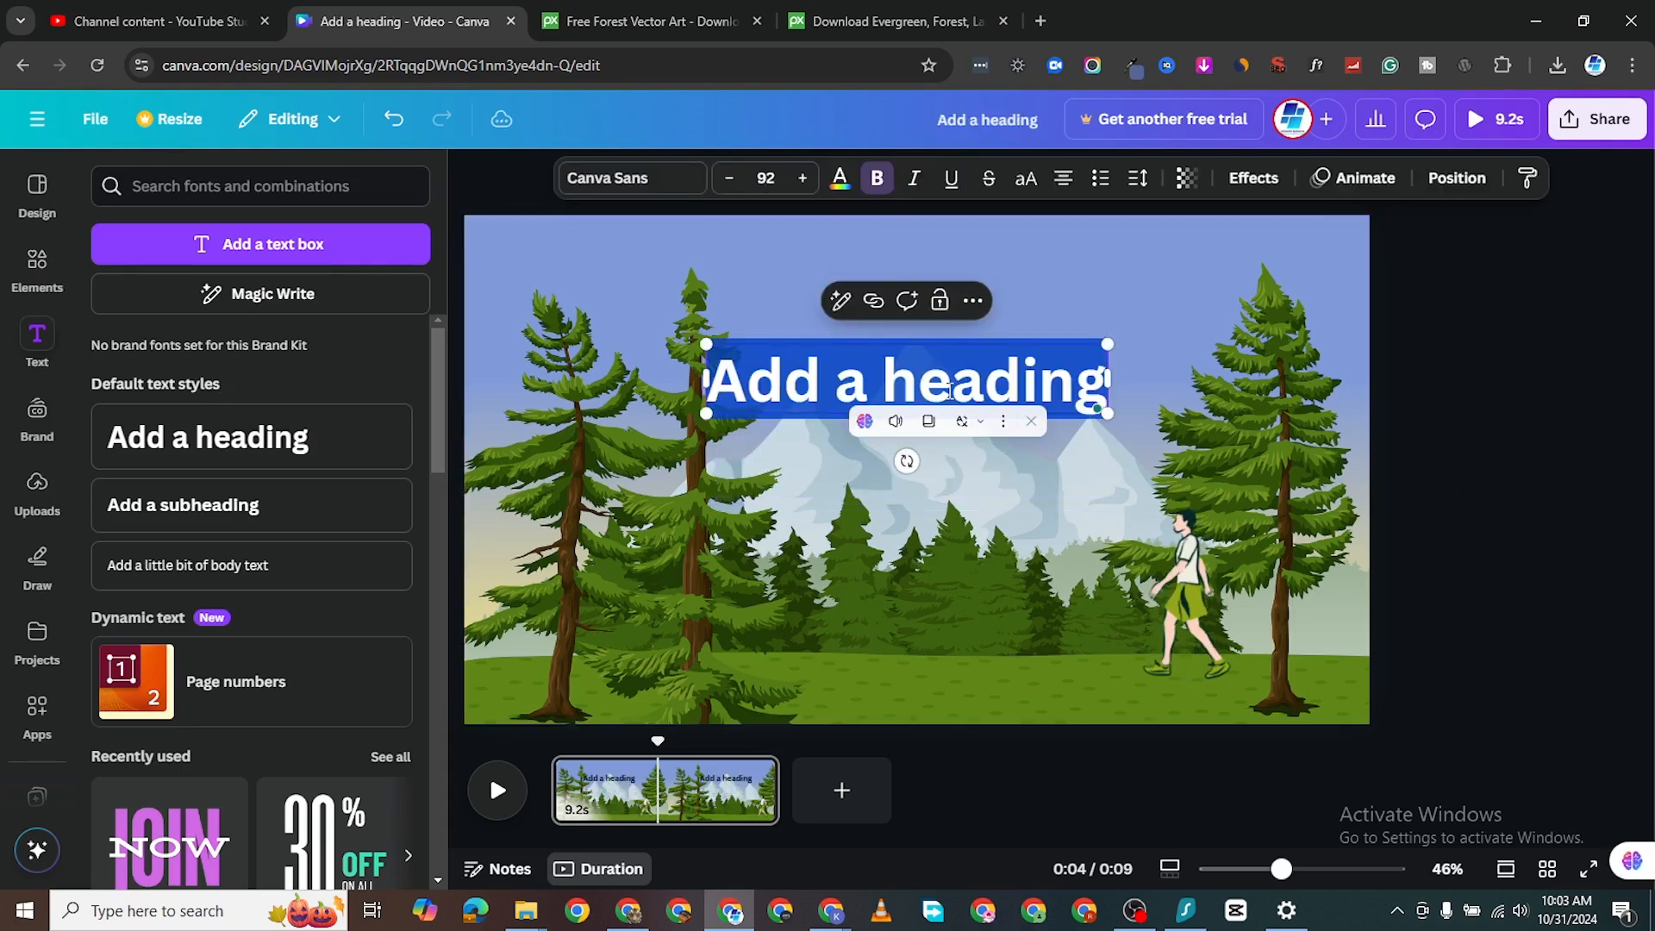
type("JOHN")
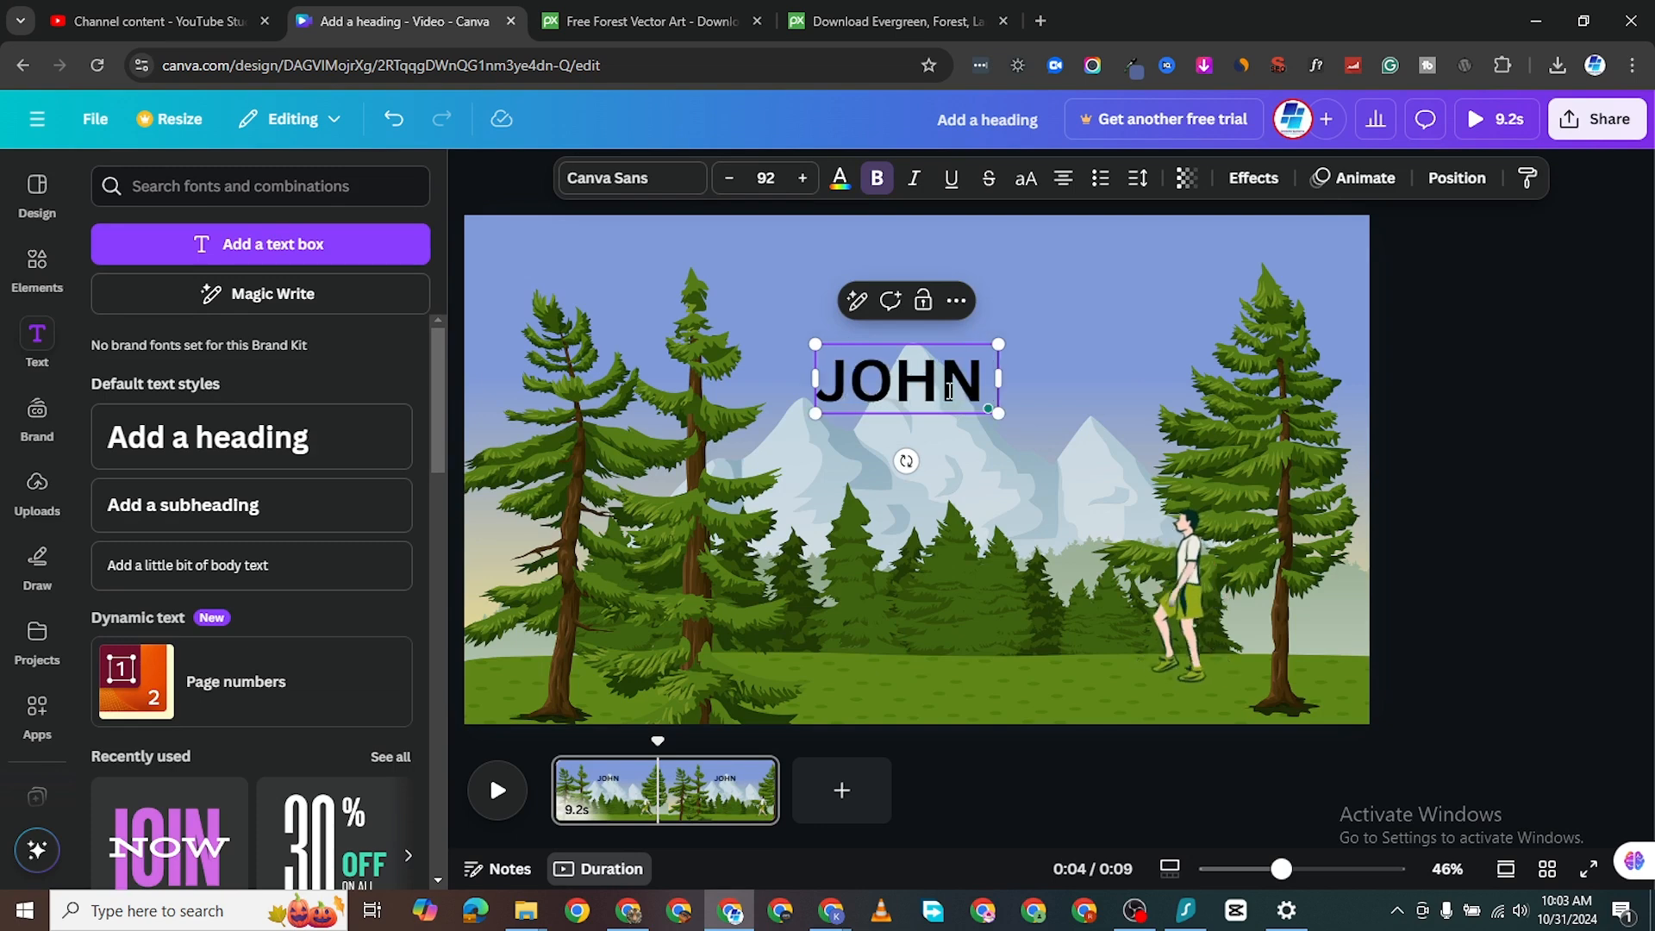
type(" WAS")
key("BackSpace")
key("BackSpace")
key("BackSpace")
key("BackSpace")
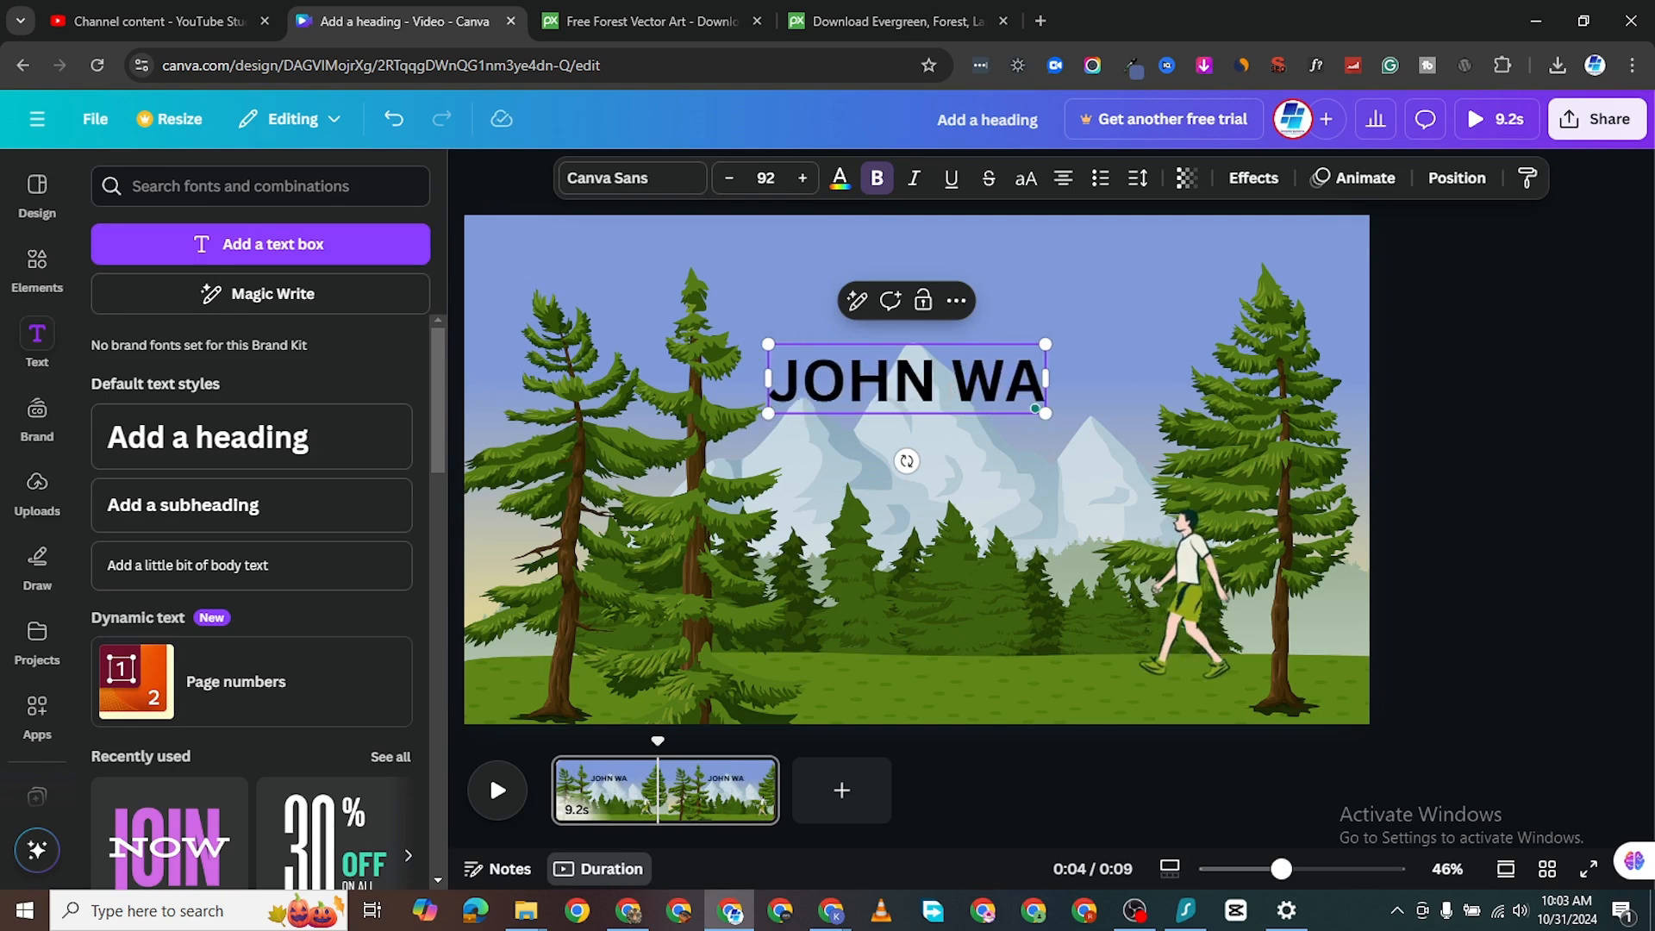
key("BackSpace")
key("BackSpace")
key("BackSpace")
type("o")
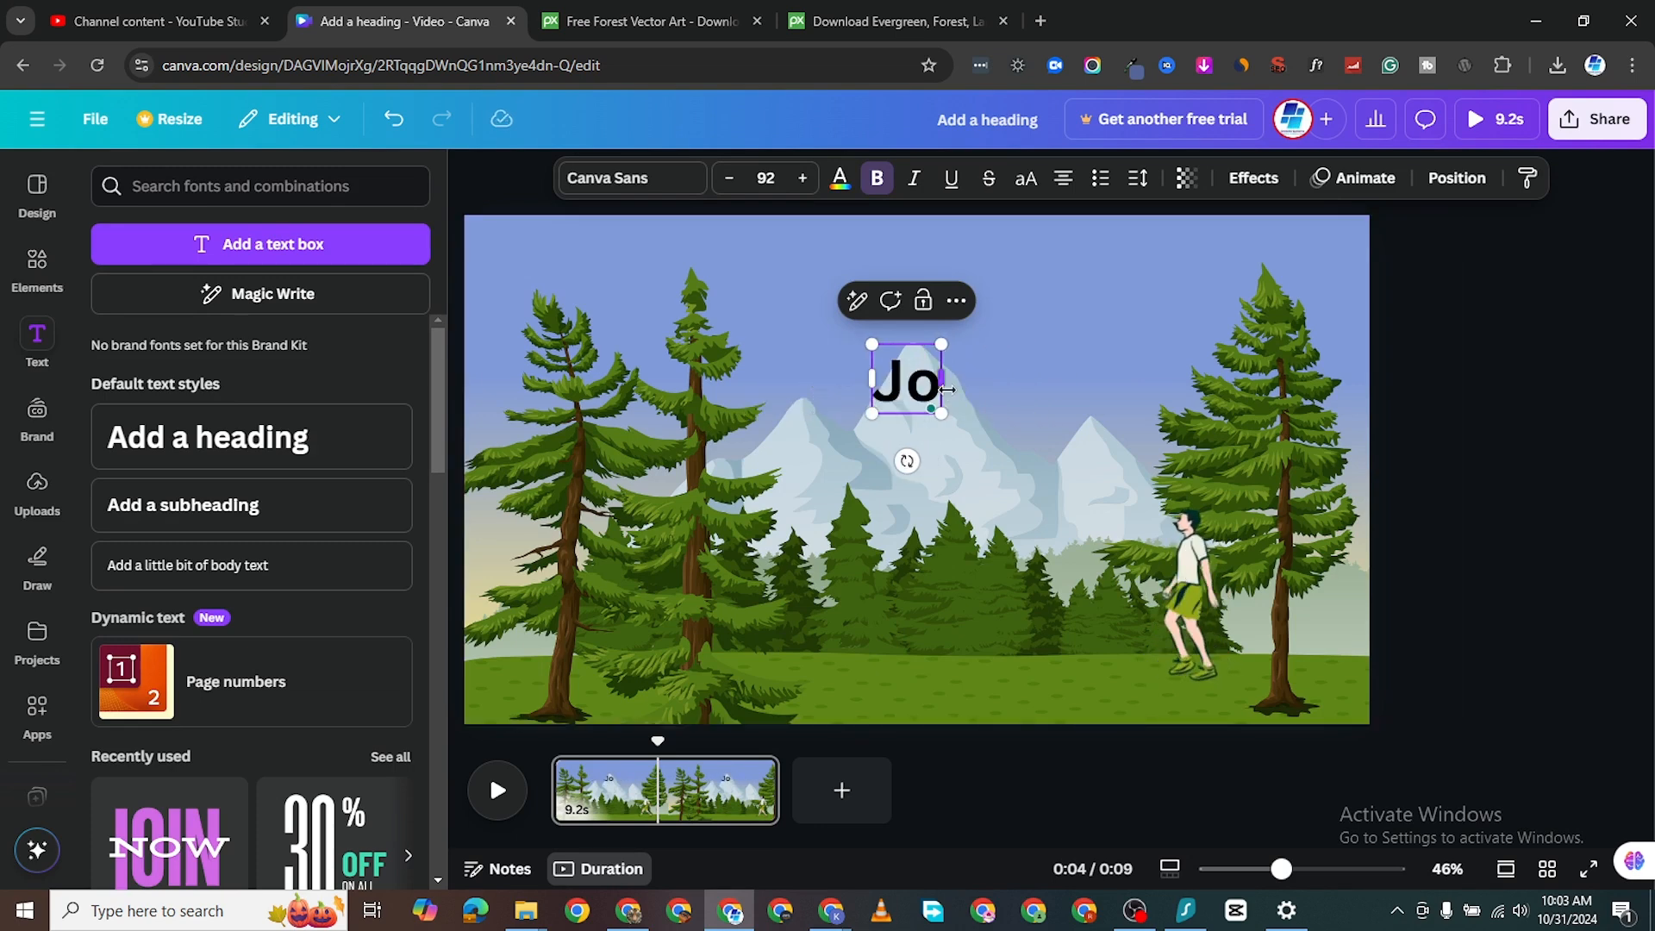
type("hn was moving")
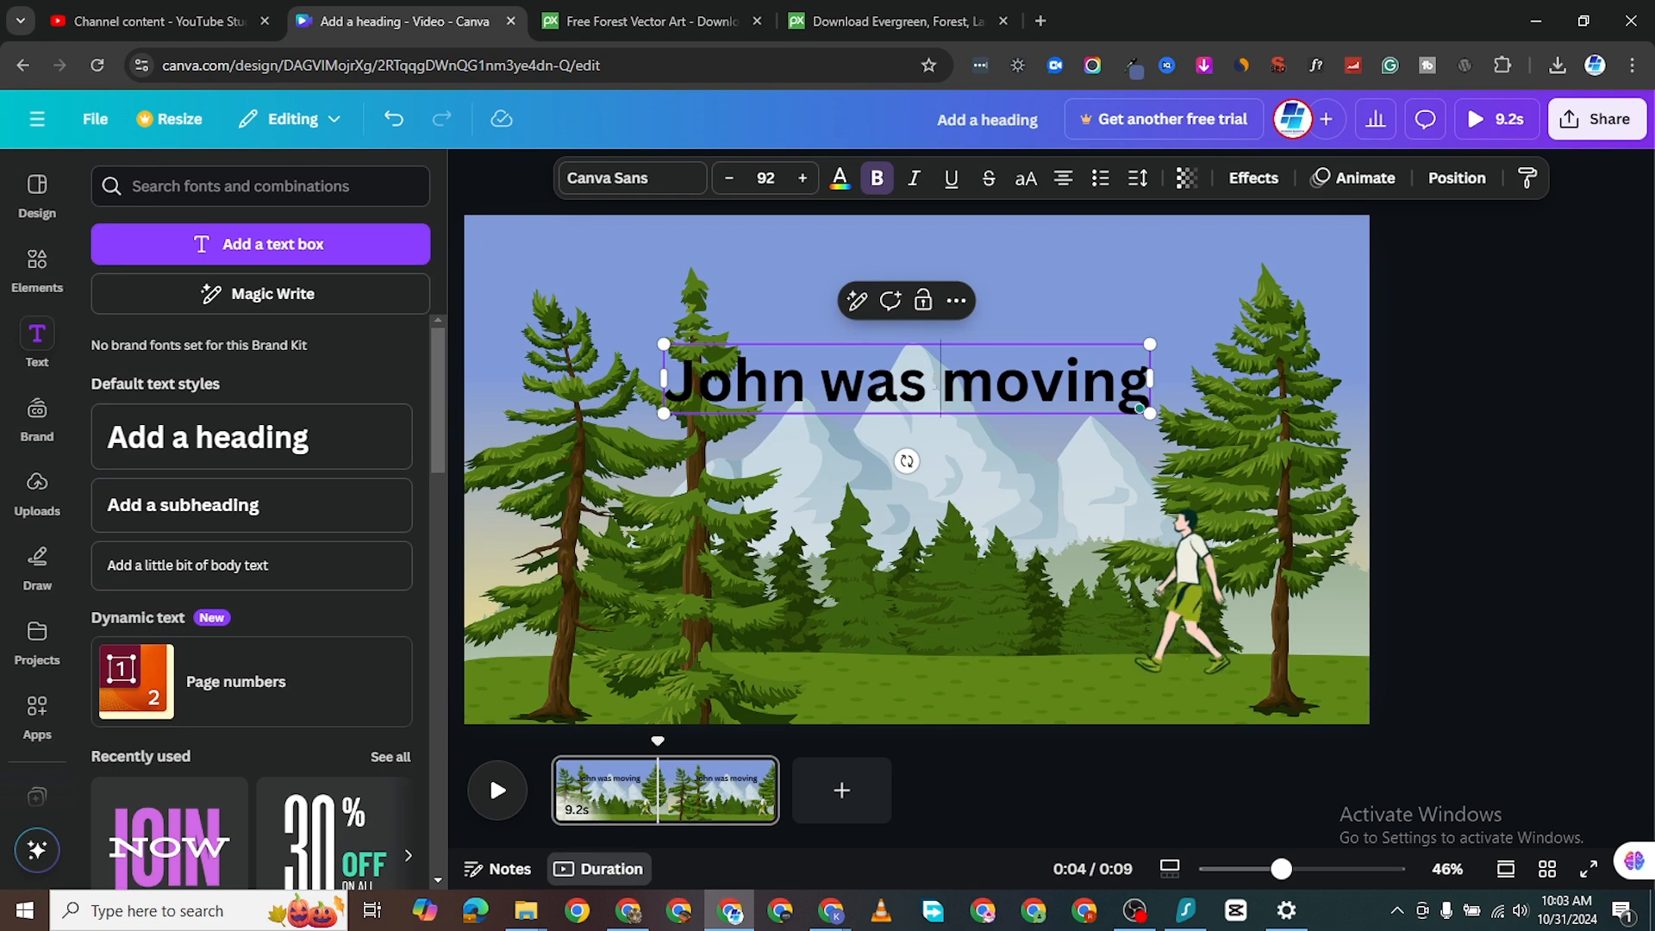
Colour the whole heading text white and give it the Outline effect.
key("ctrl+a")
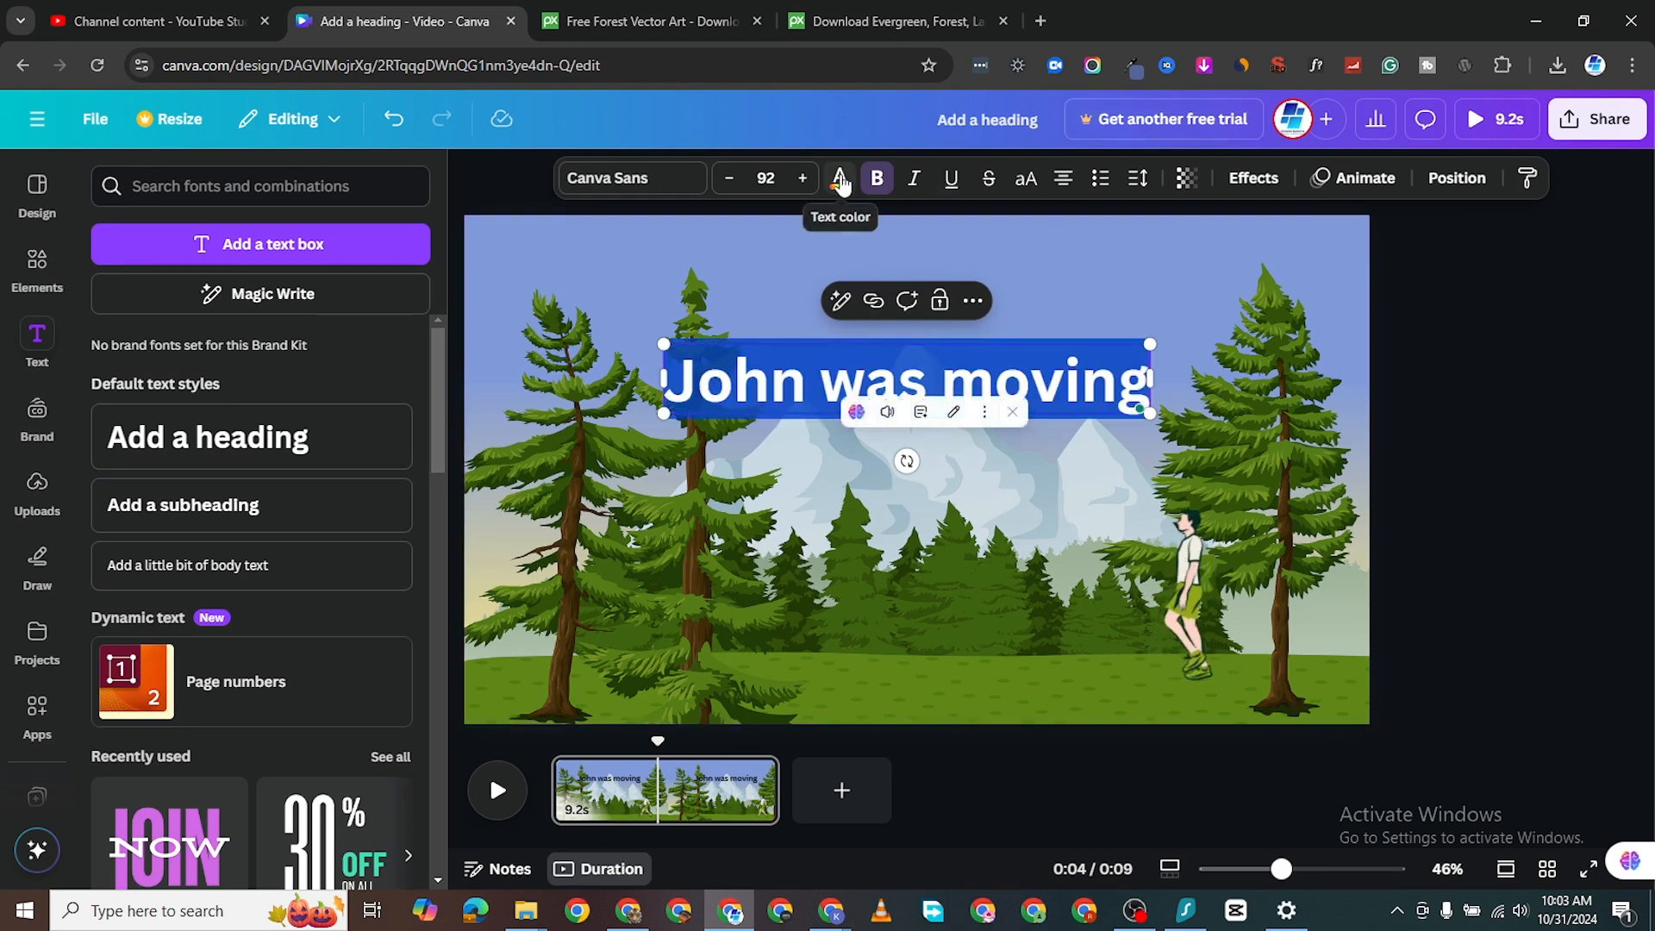
left_click(840, 181)
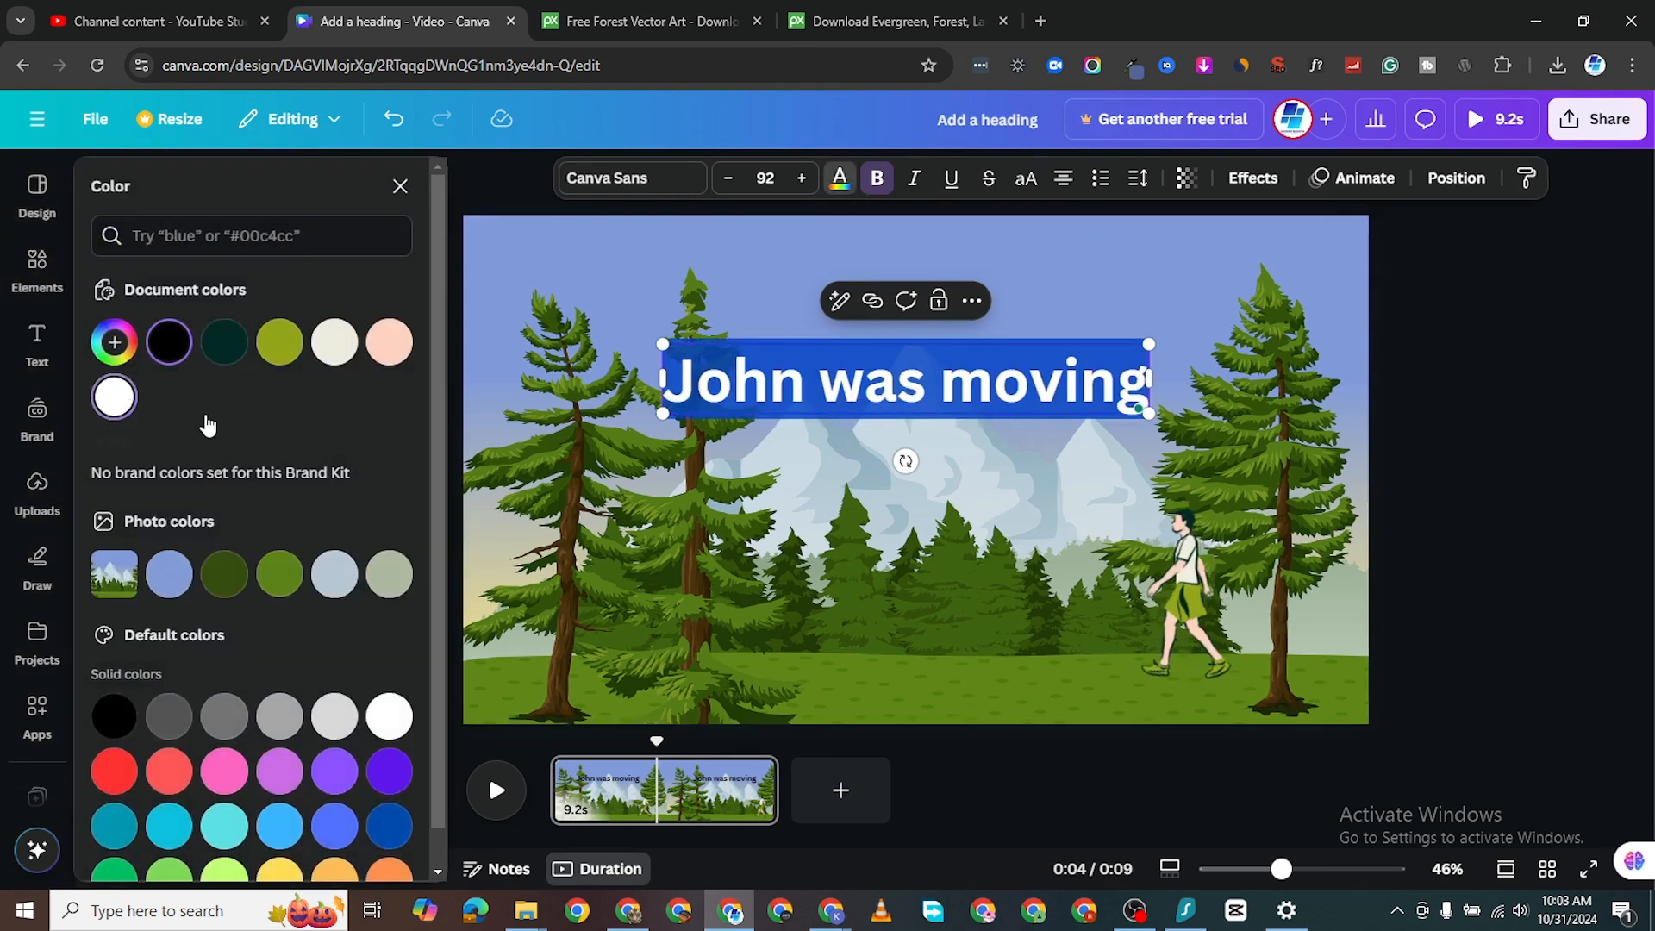
left_click(1252, 179)
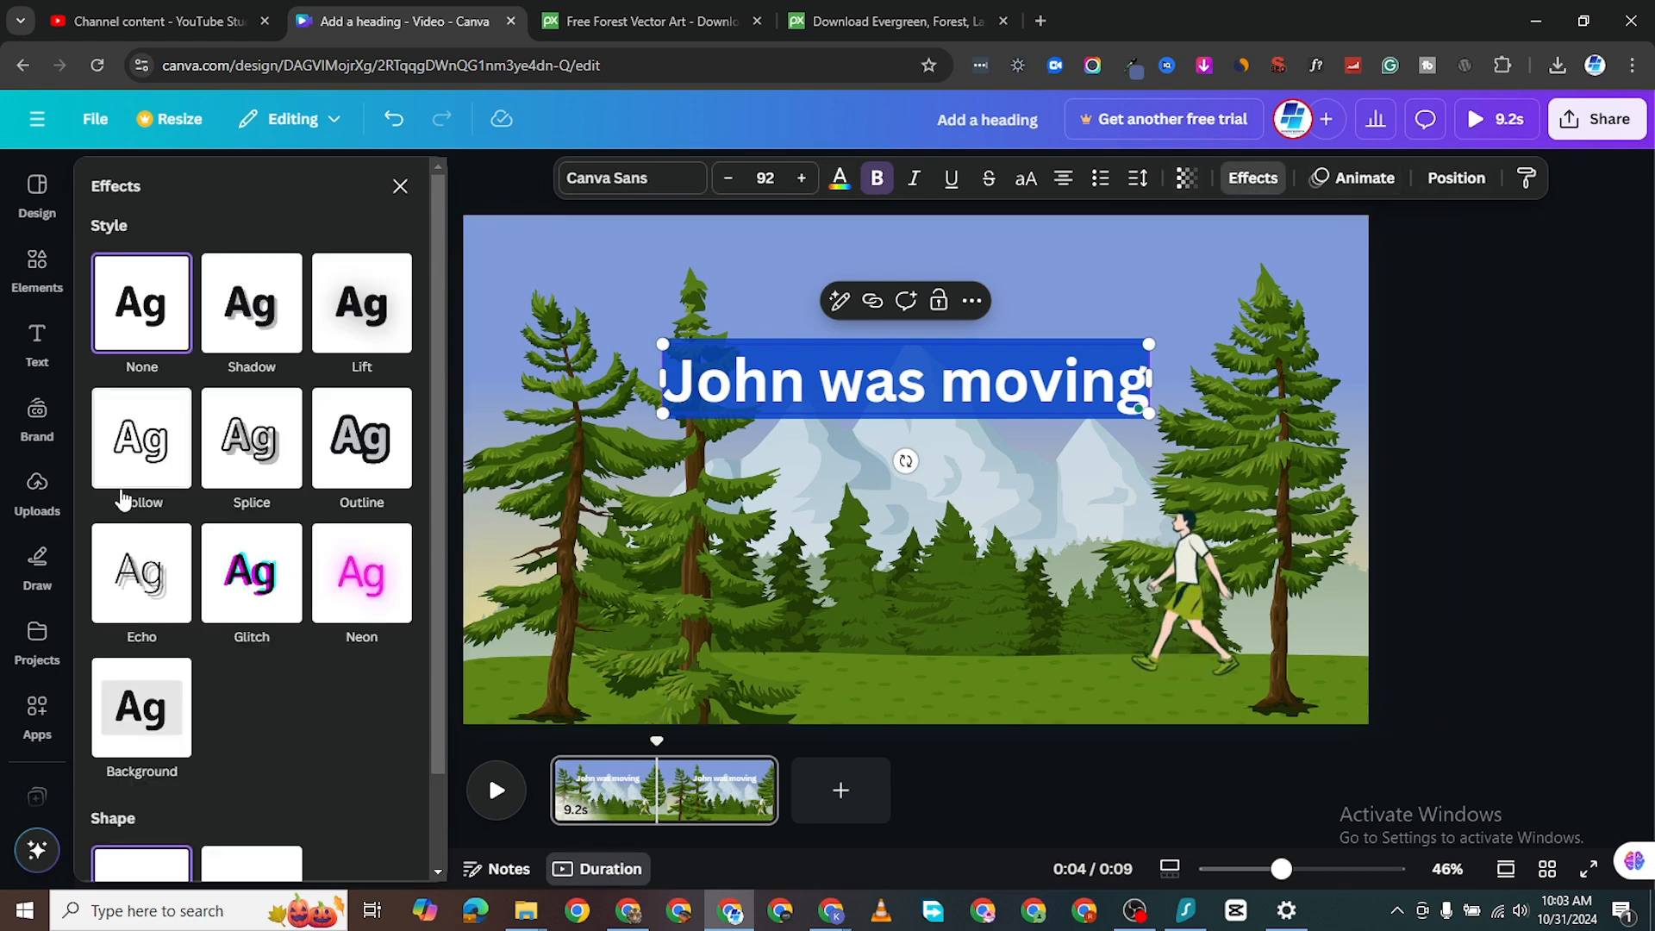
left_click(360, 454)
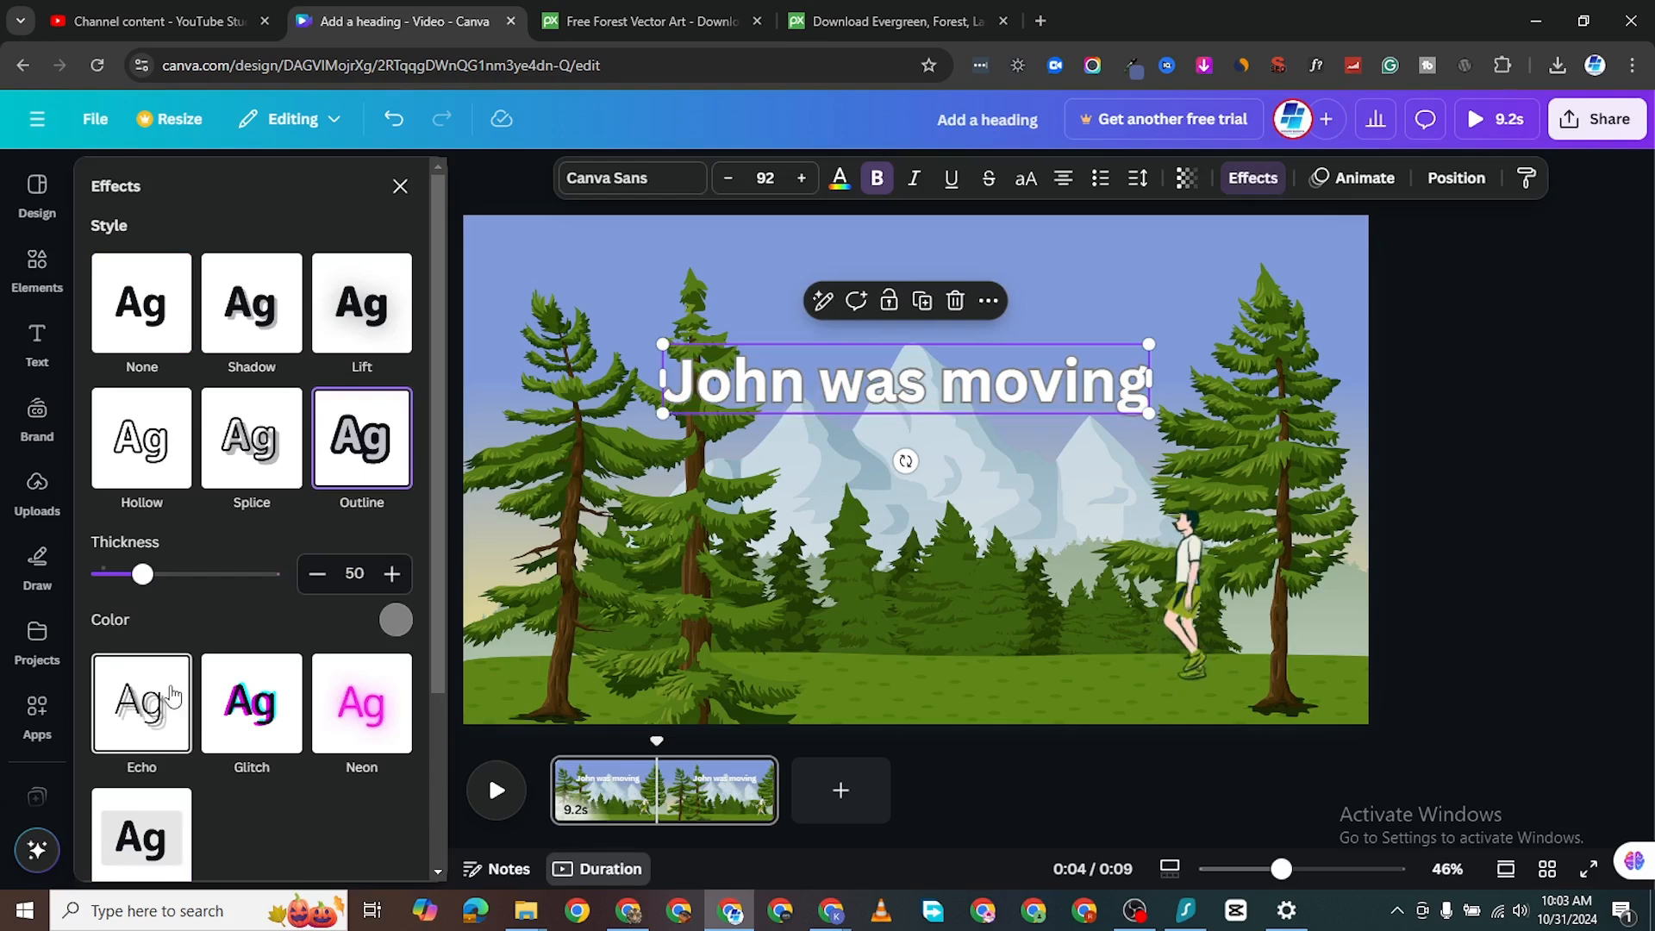
Set the heading's outline colour to the very dark green document colour and its thickness to 99.
scroll(172, 697, "down", 3)
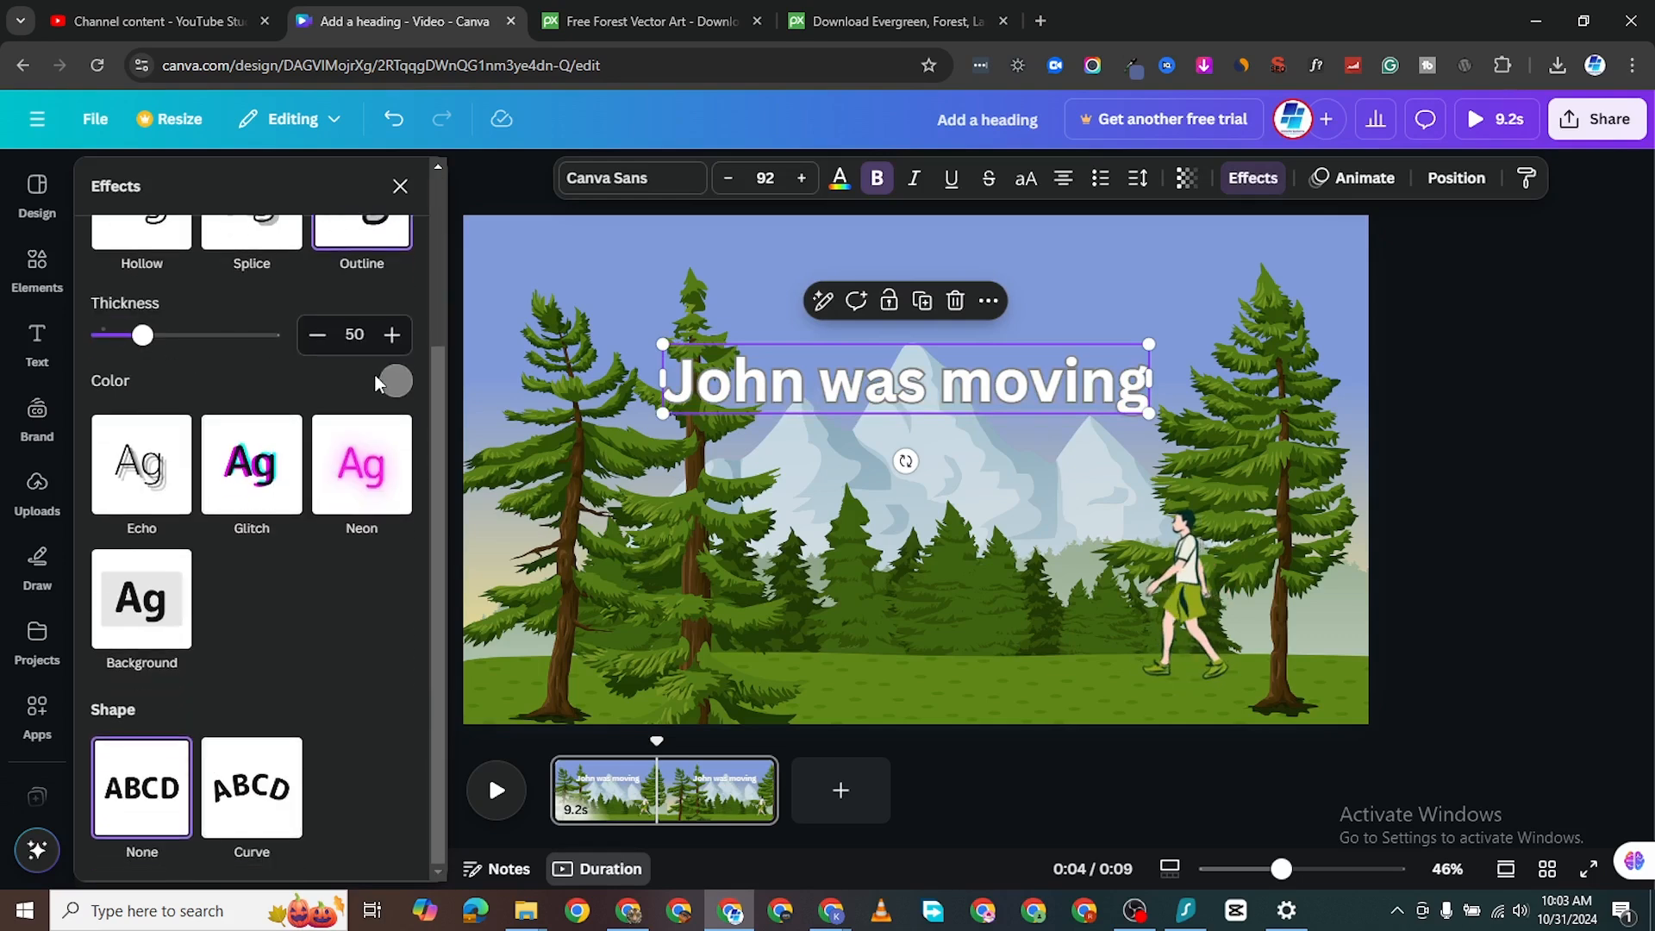
left_click(394, 382)
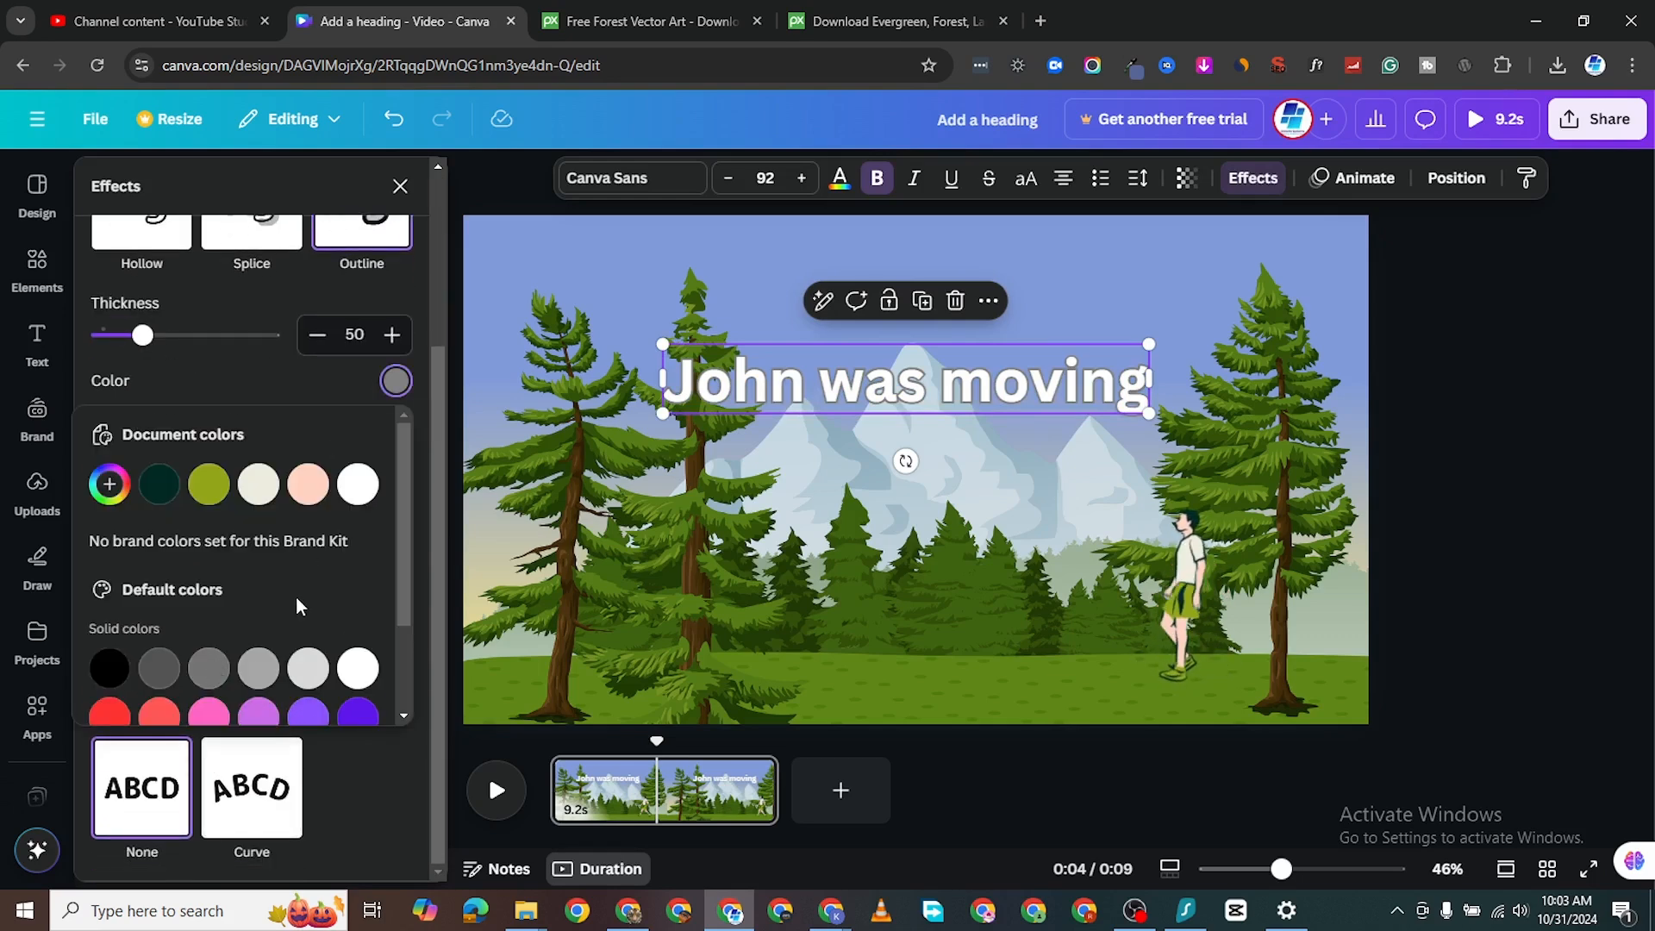
scroll(293, 594, "down", 2)
scroll(195, 505, "up", 2)
left_click(209, 485)
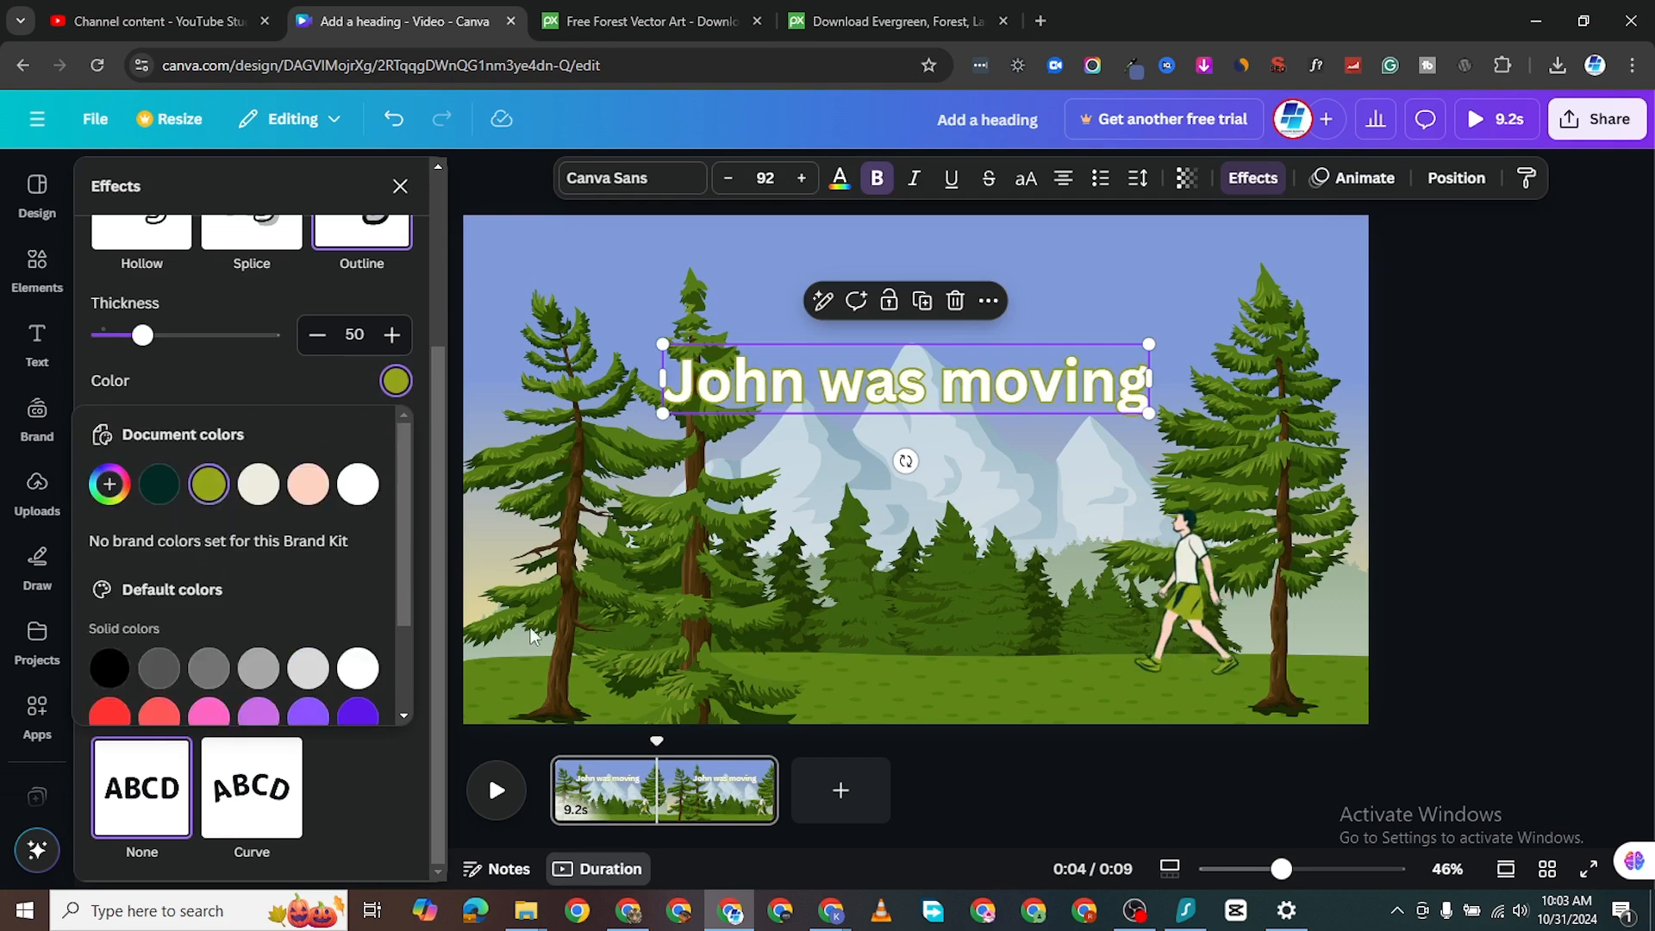
left_click(160, 485)
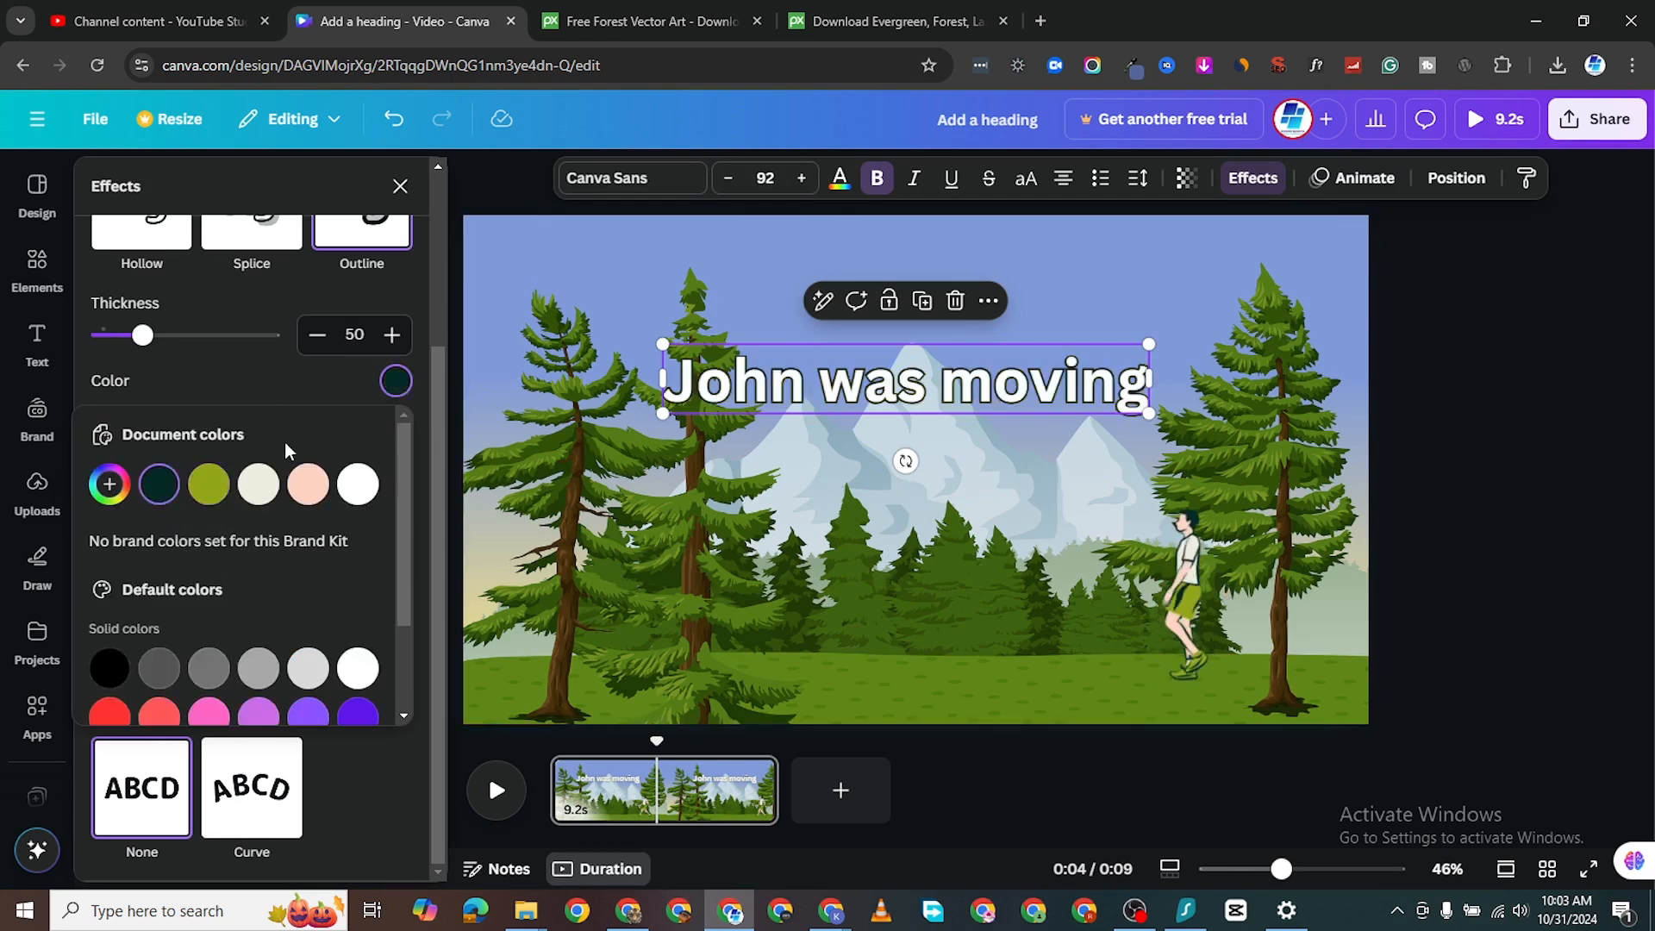
left_click_drag(141, 343, 170, 343)
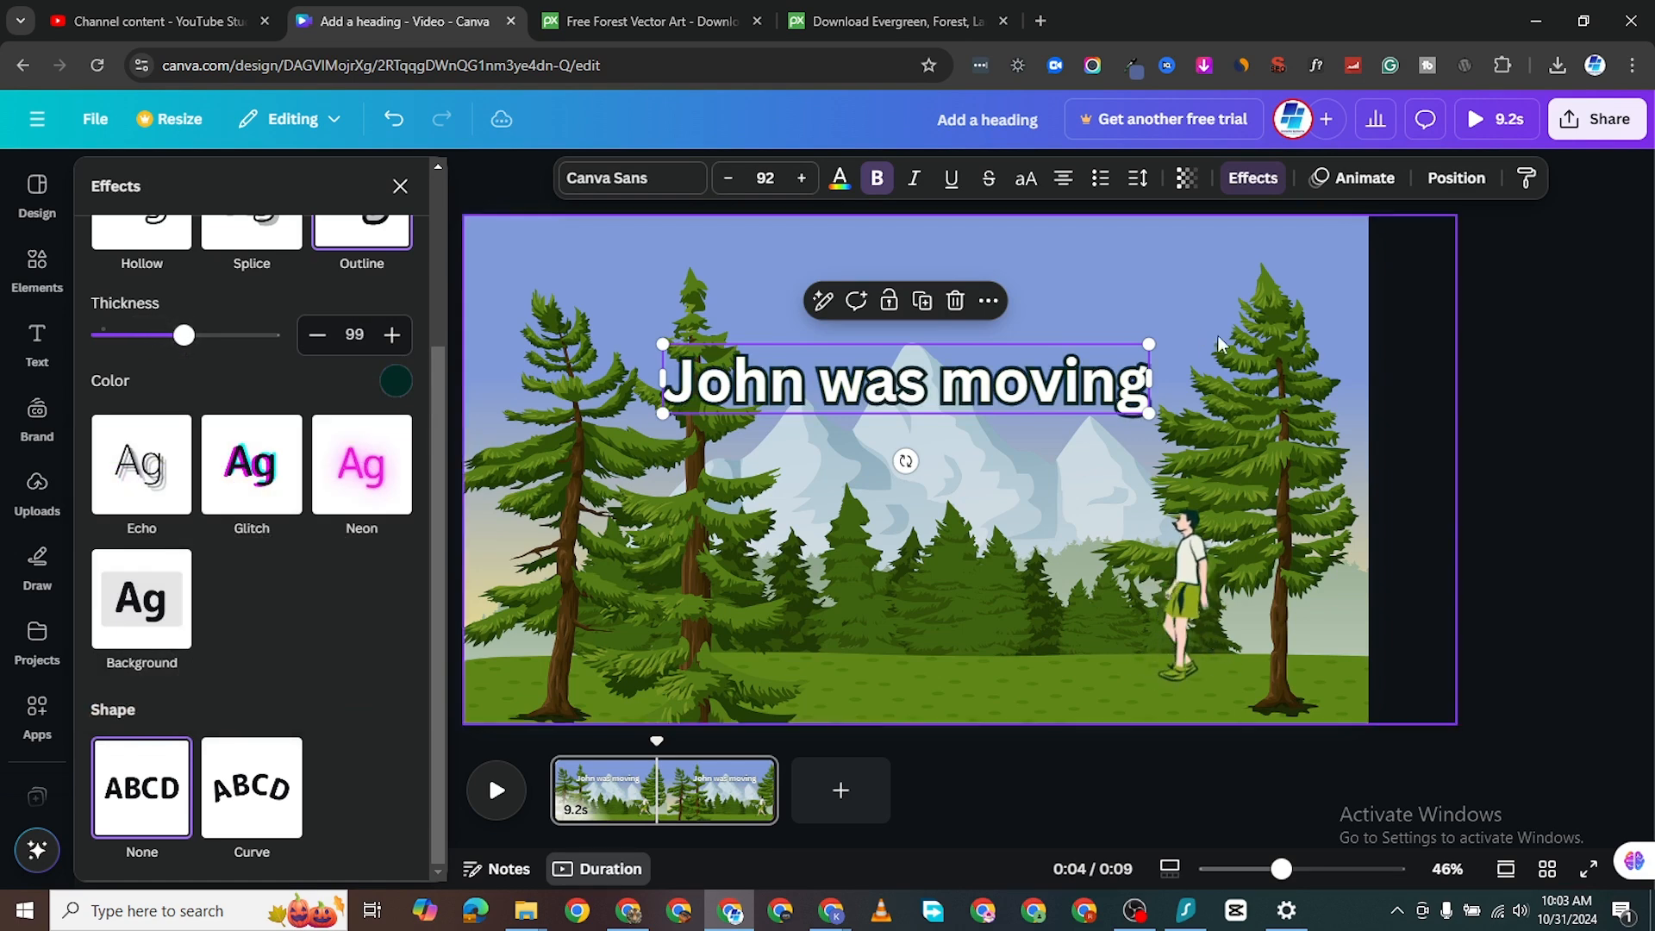
left_click(705, 465)
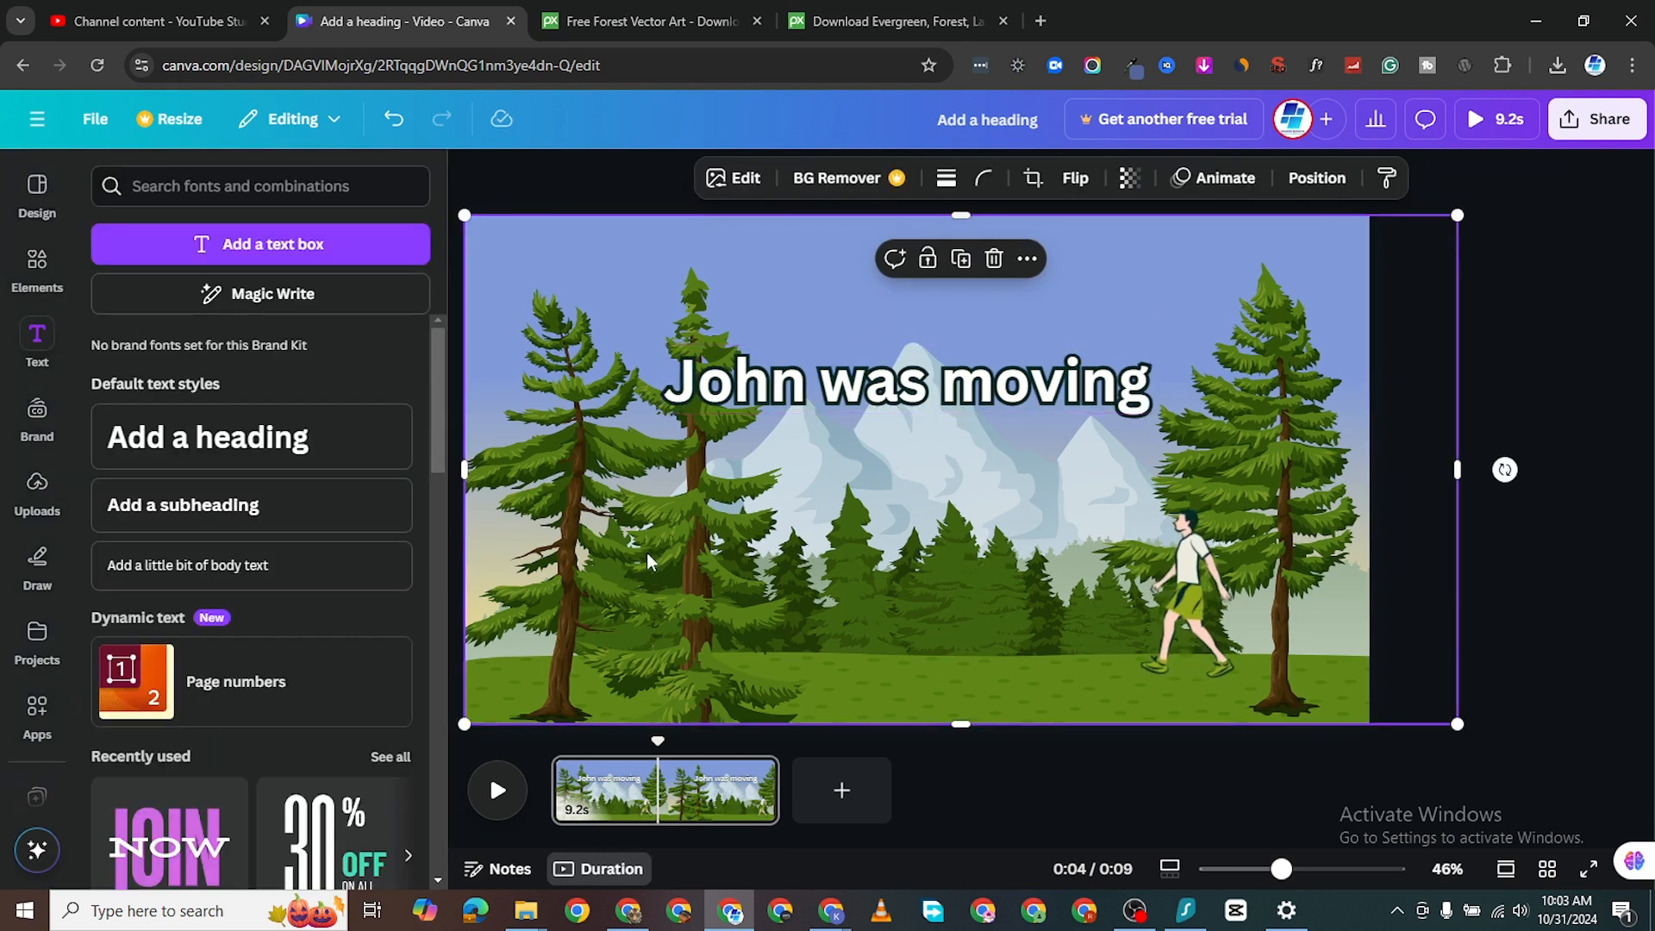
Apply the Typewriter animation to the heading and preview the scene from the start.
left_click_drag(565, 748, 514, 748)
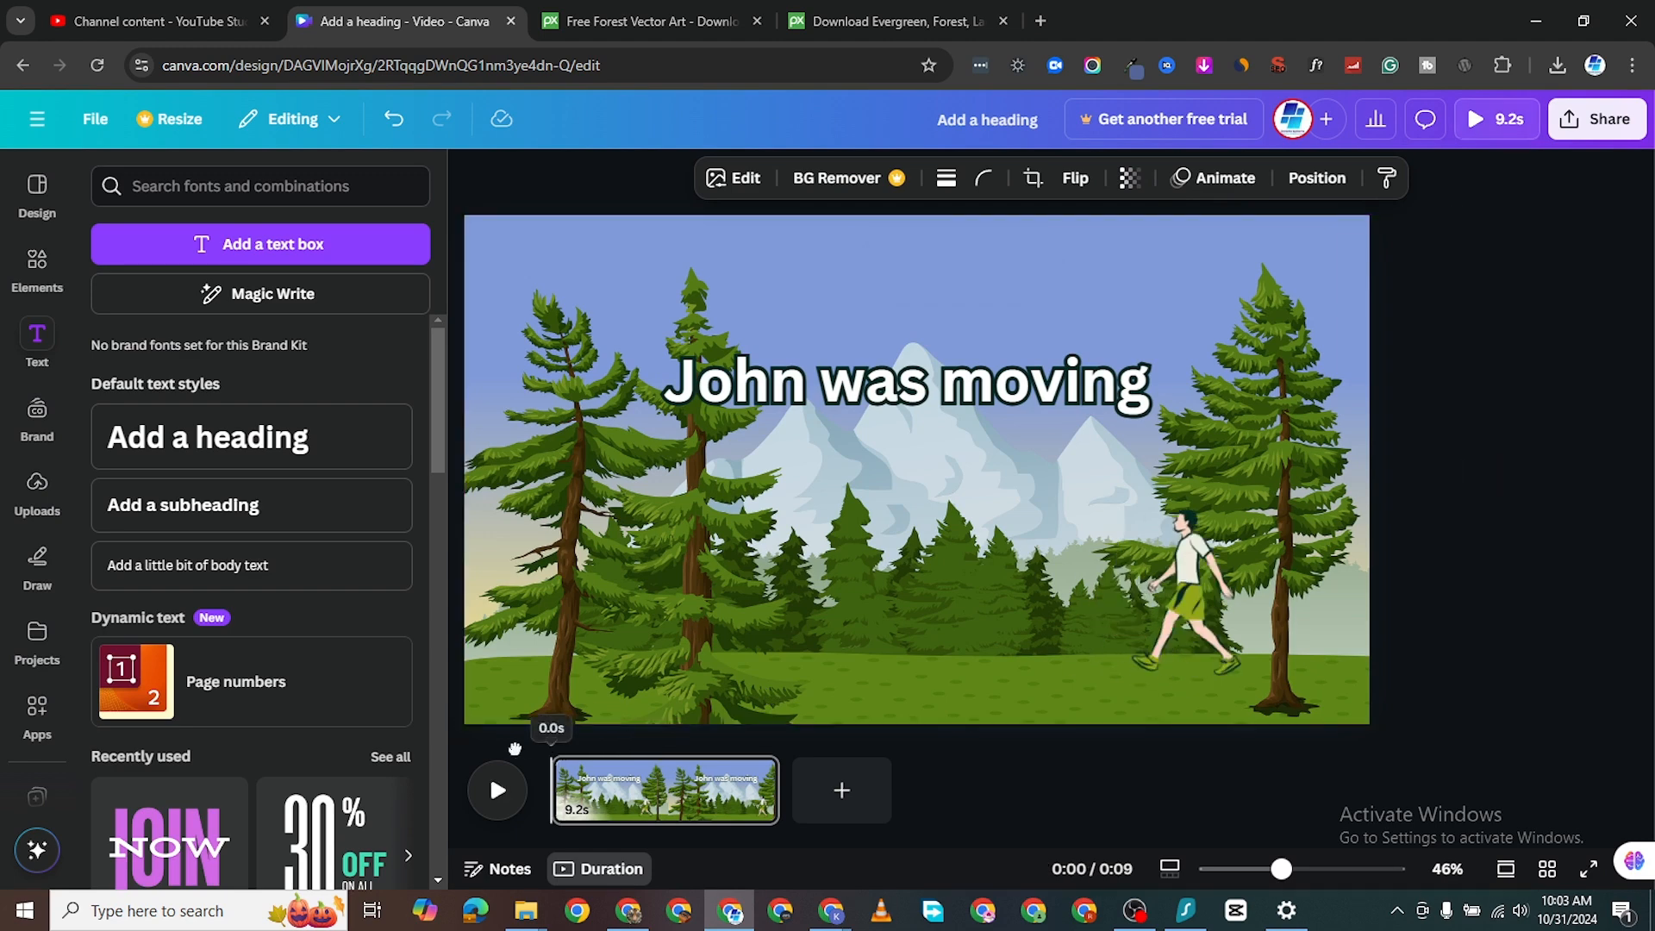
left_click(972, 384)
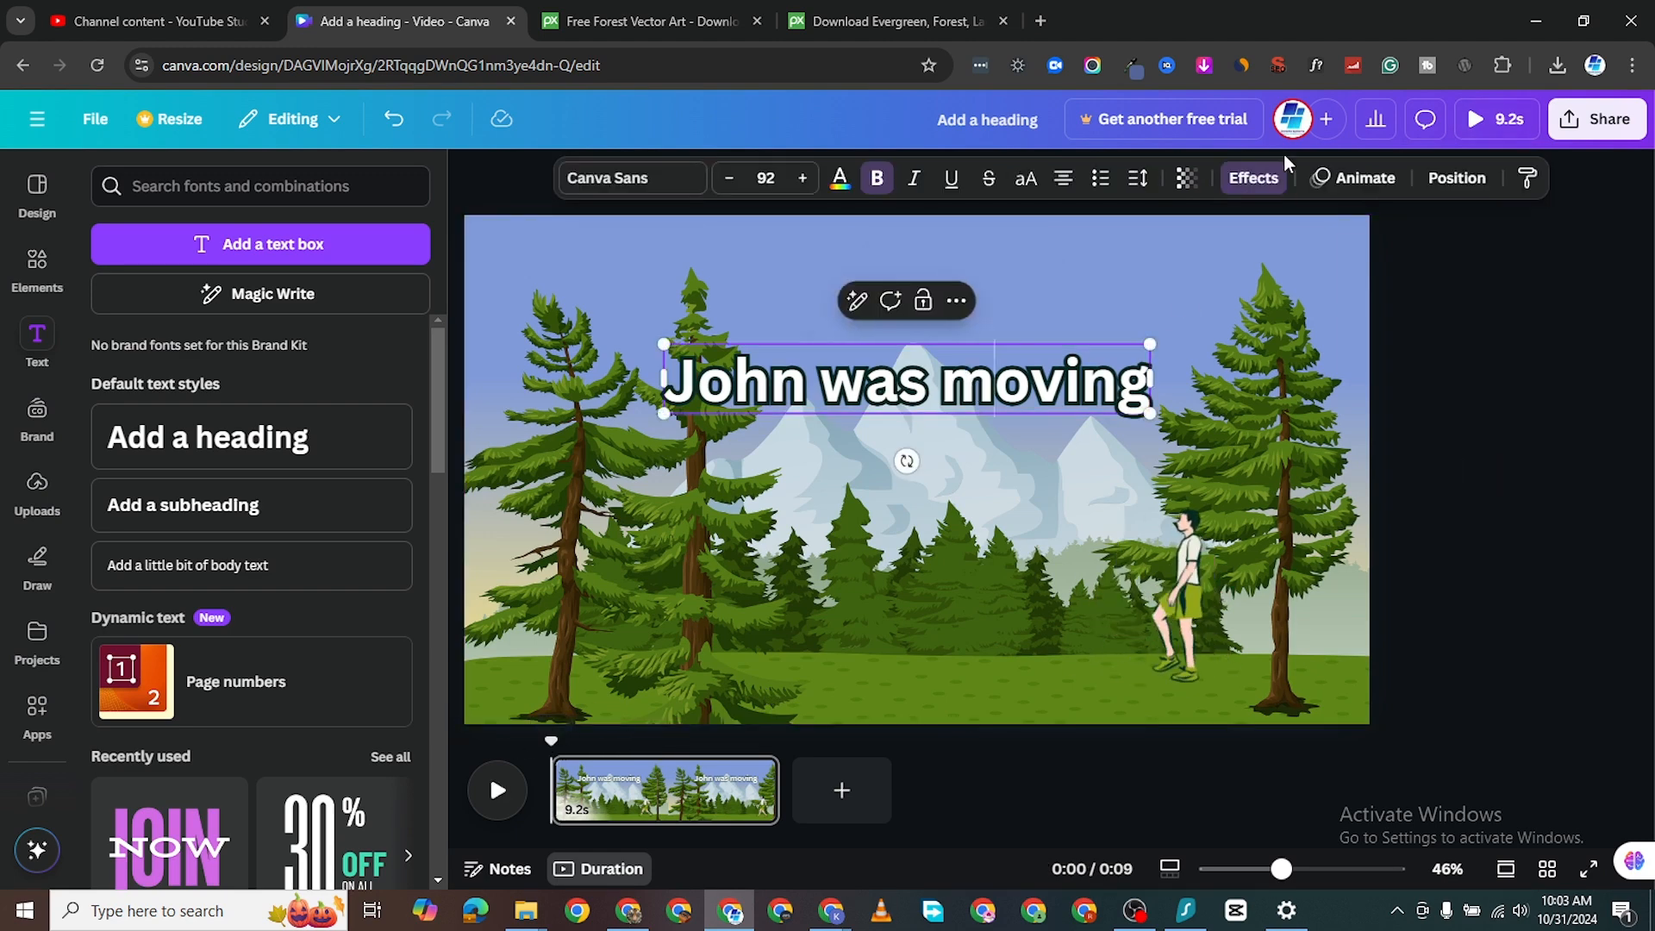
left_click(1361, 178)
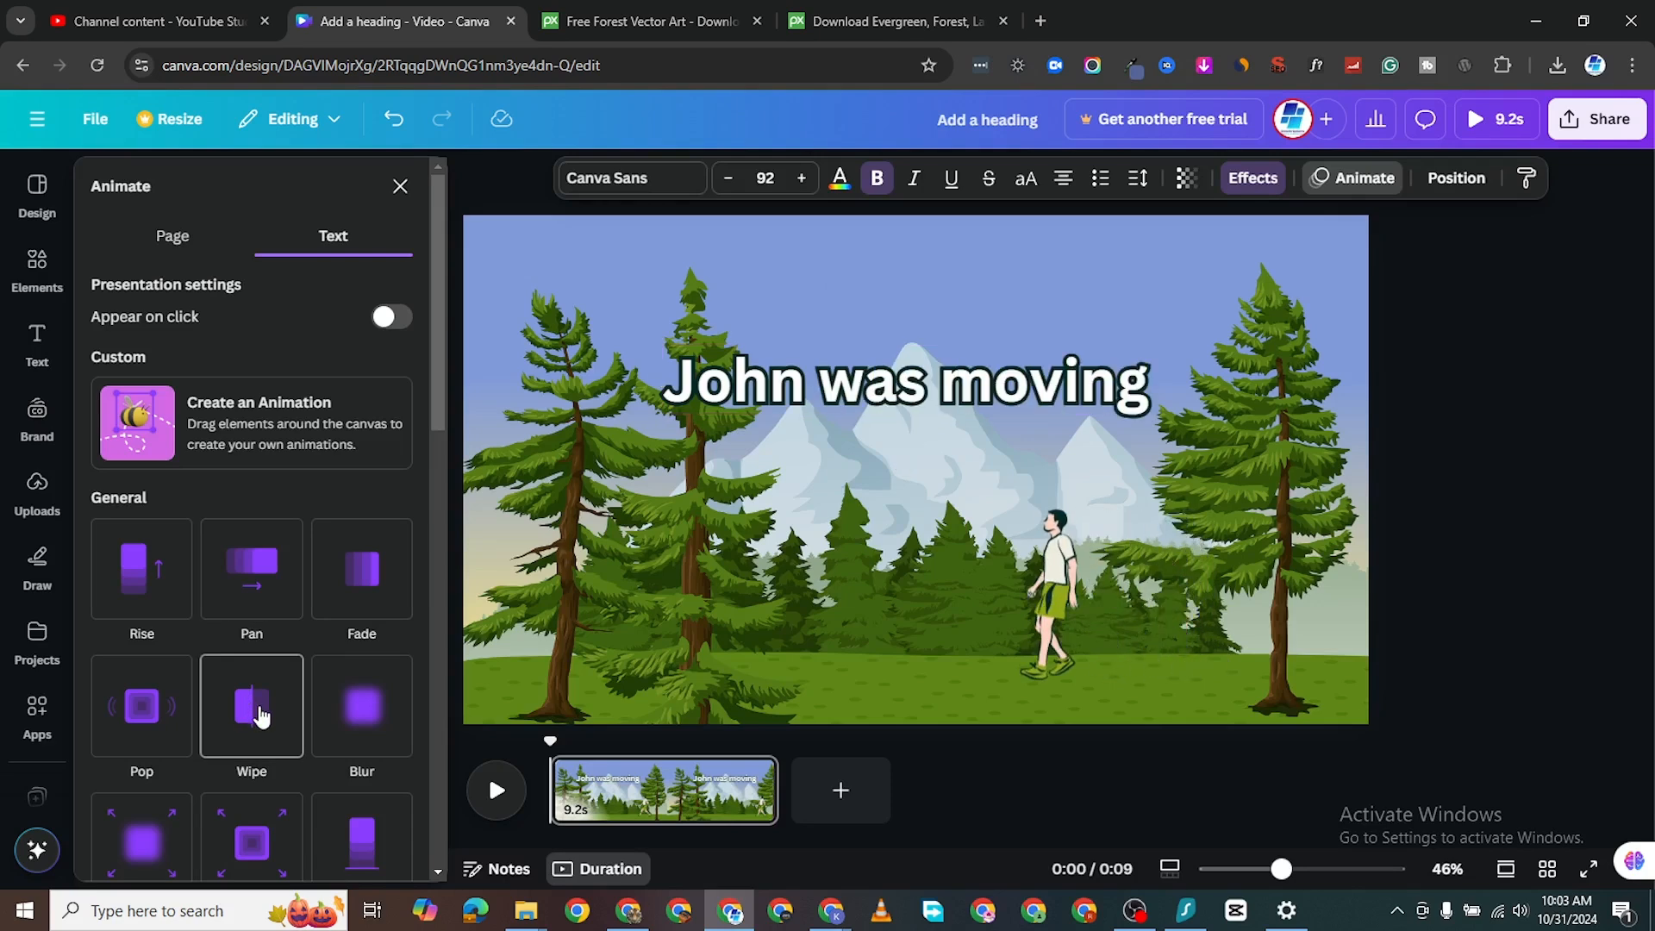
scroll(303, 748, "down", 5)
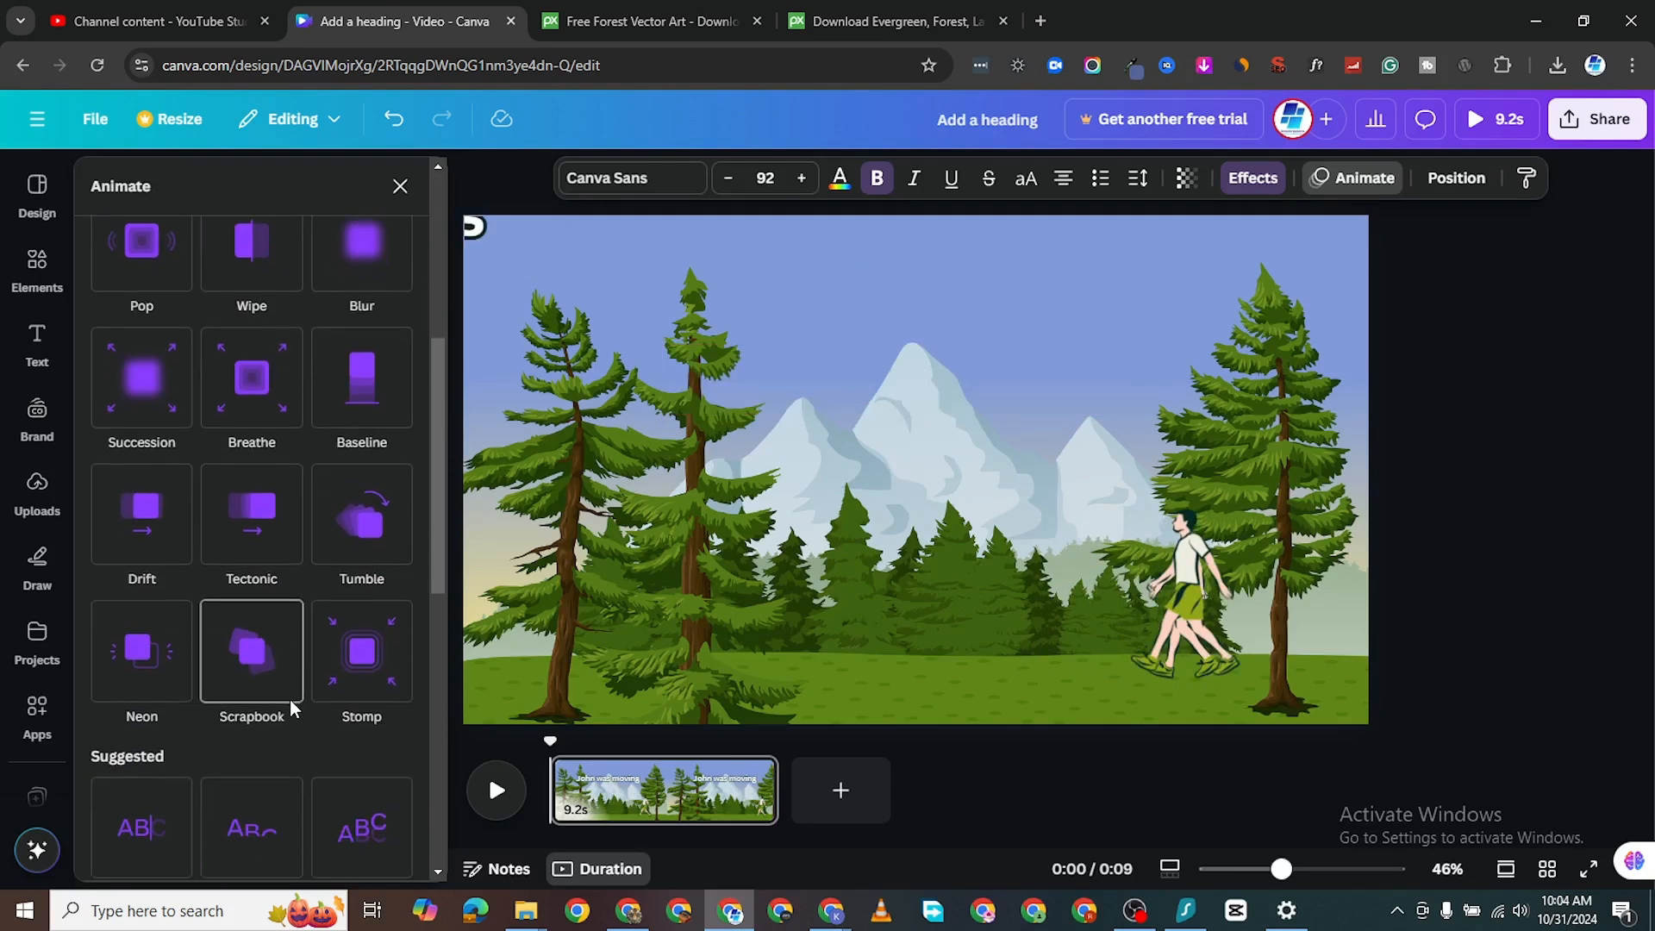
scroll(221, 638, "down", 4)
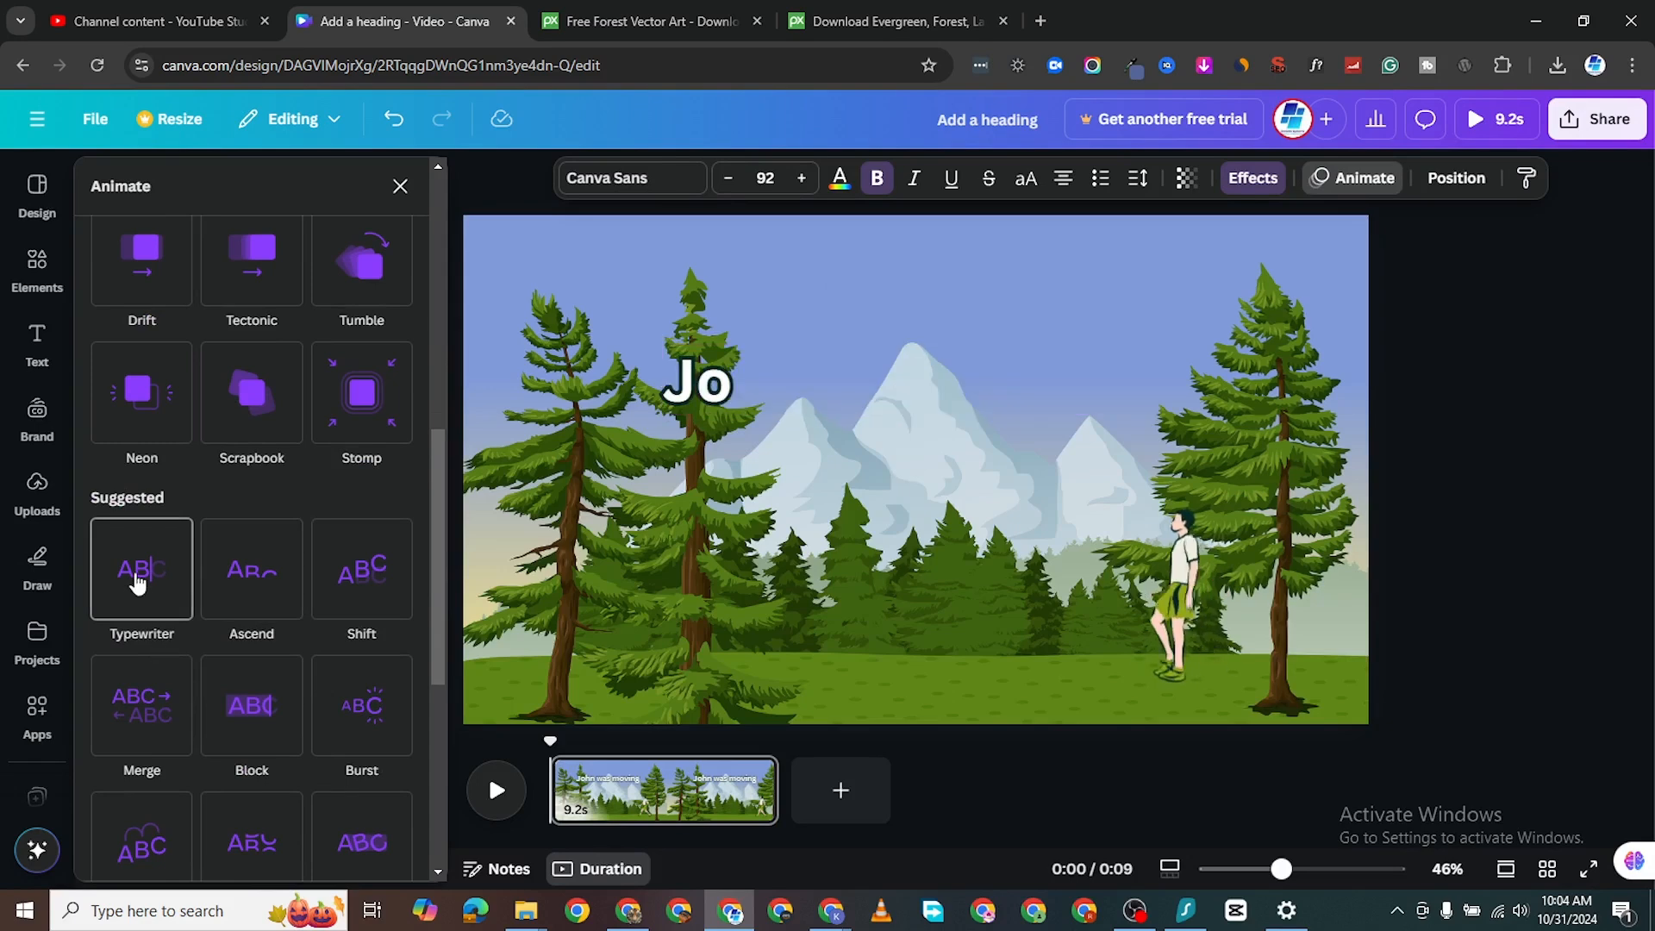
left_click(136, 582)
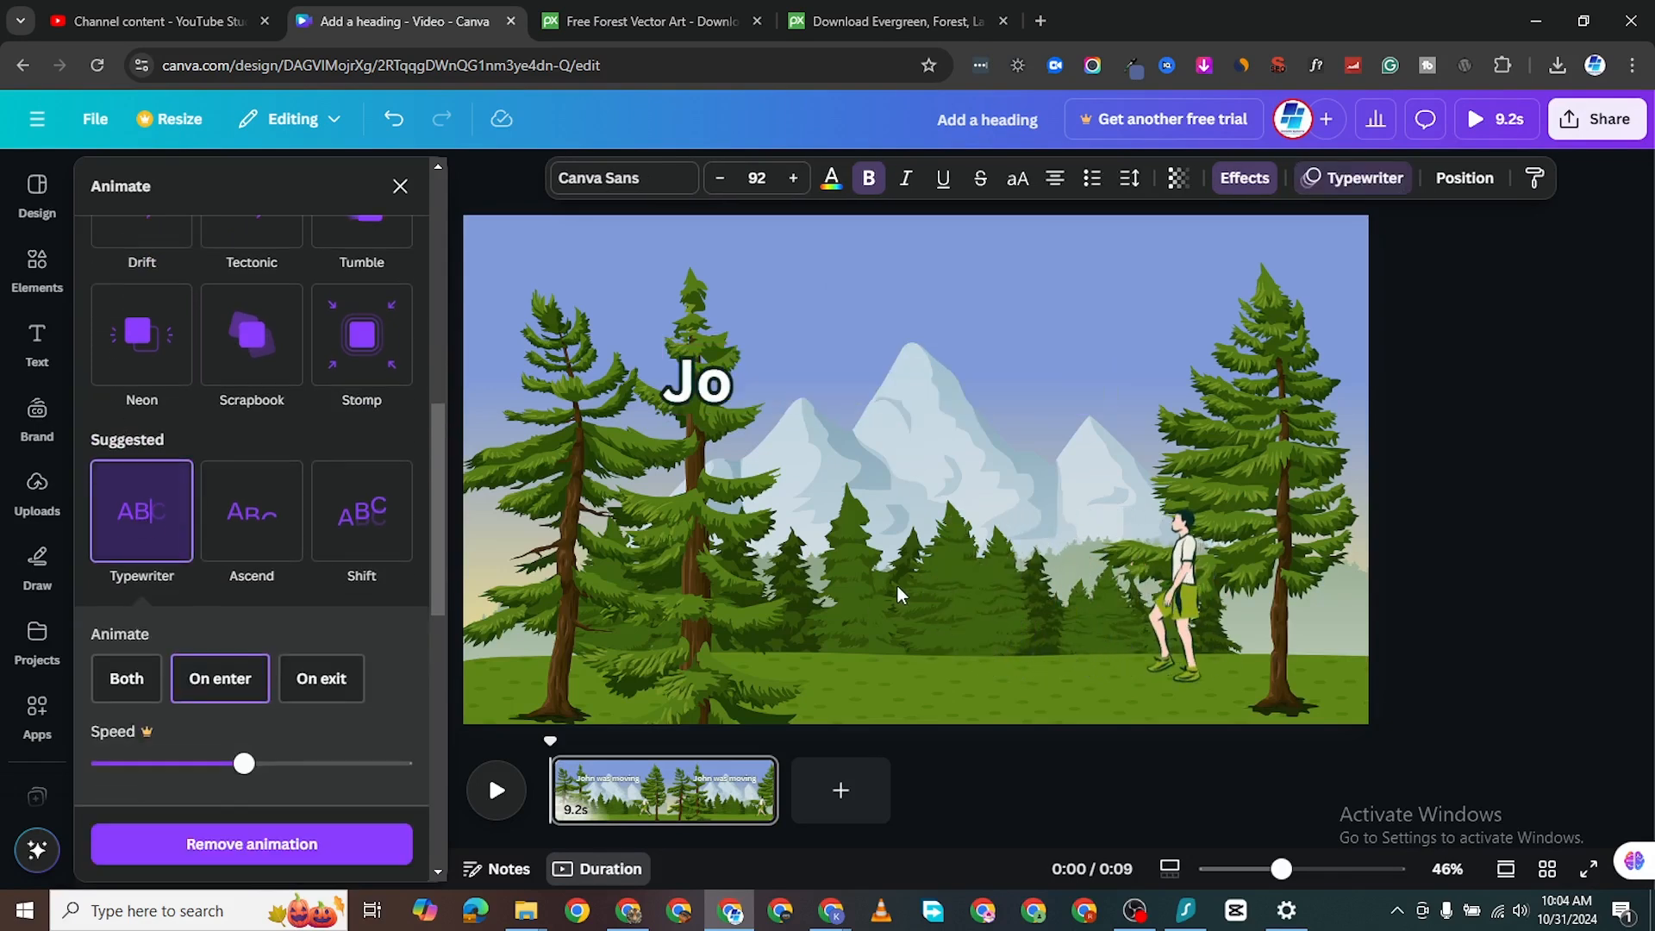
left_click(483, 806)
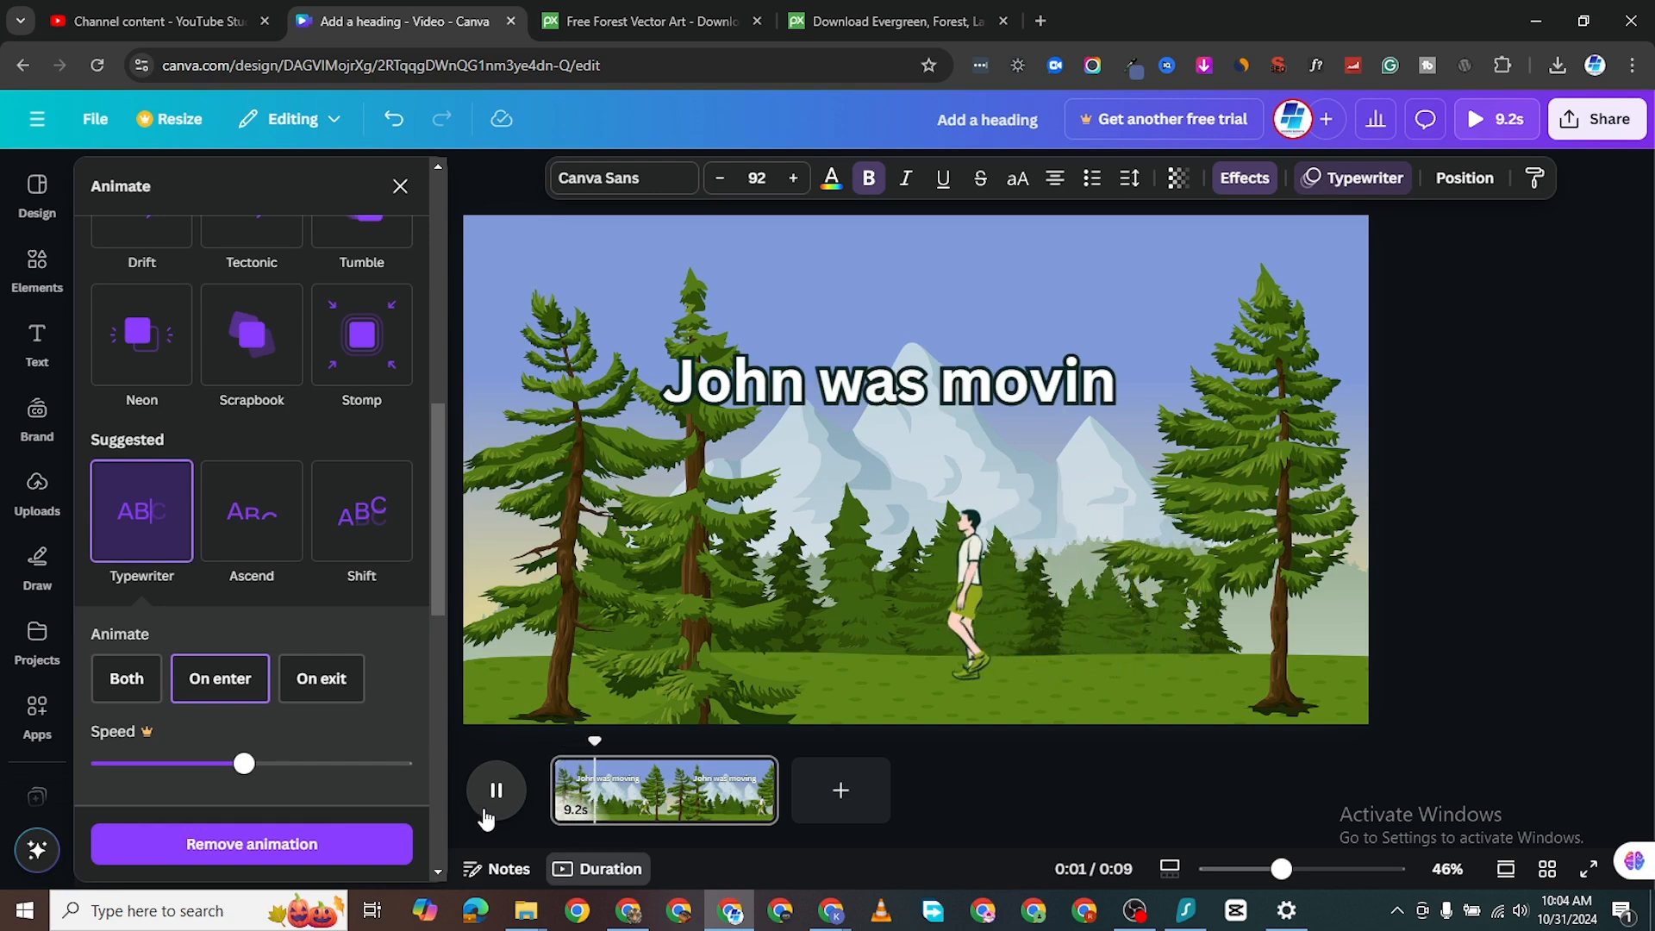
left_click(497, 795)
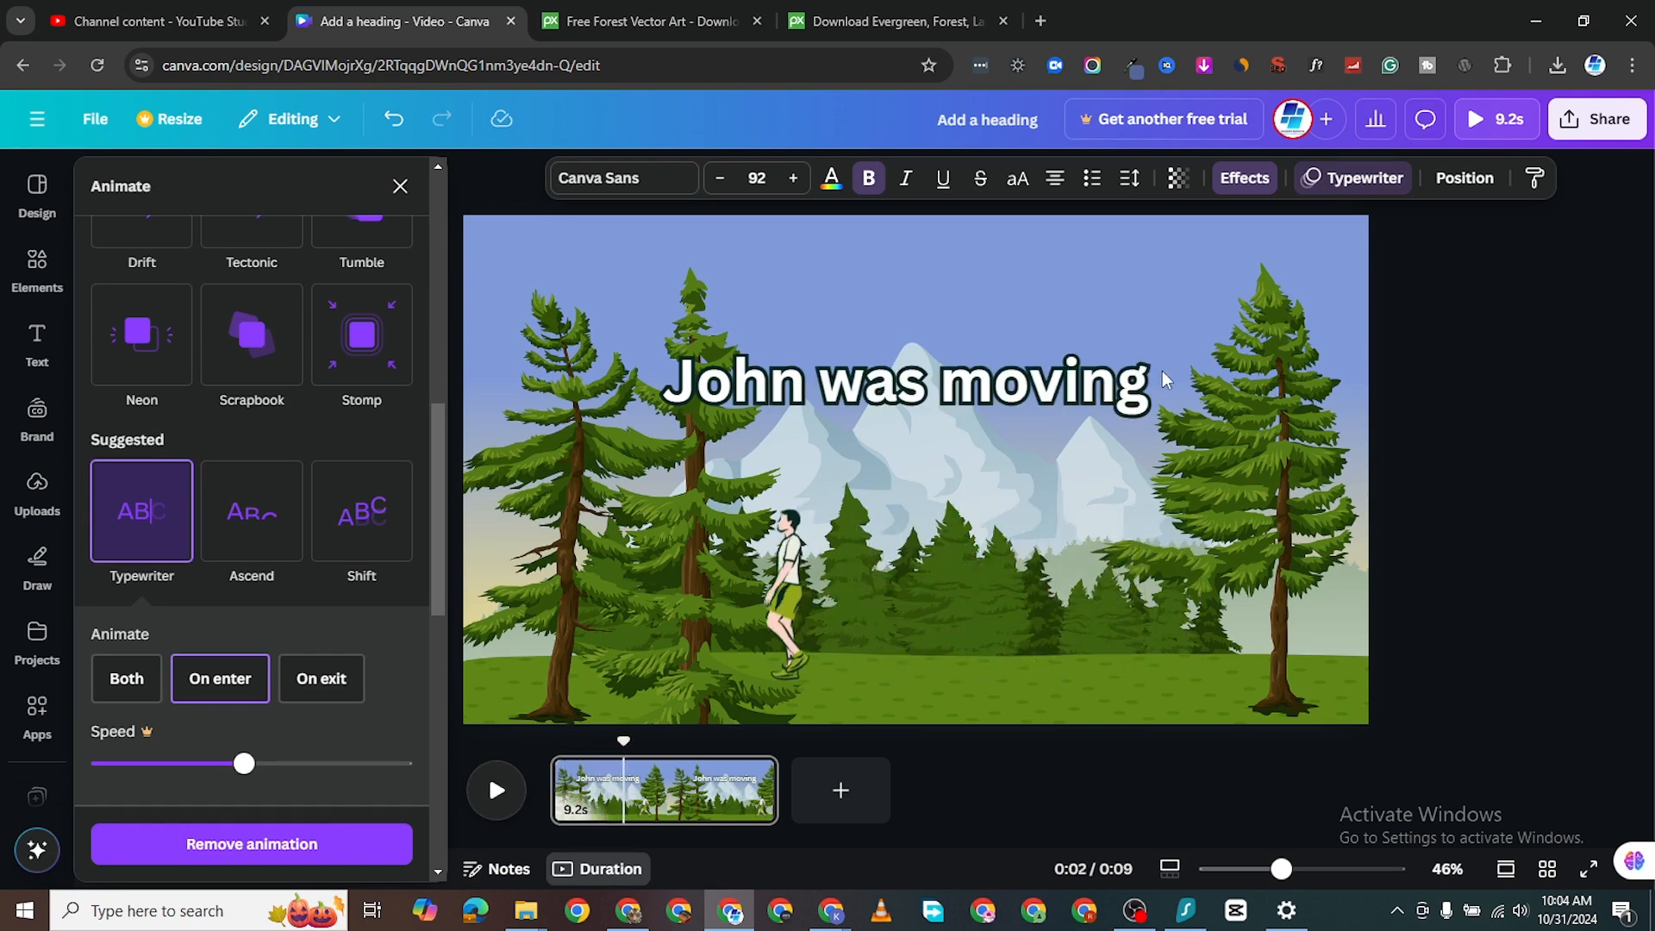
Change the word "moving" in the heading to "walking".
left_click(1165, 380)
left_click(1088, 383)
scroll(173, 379, "down", 5)
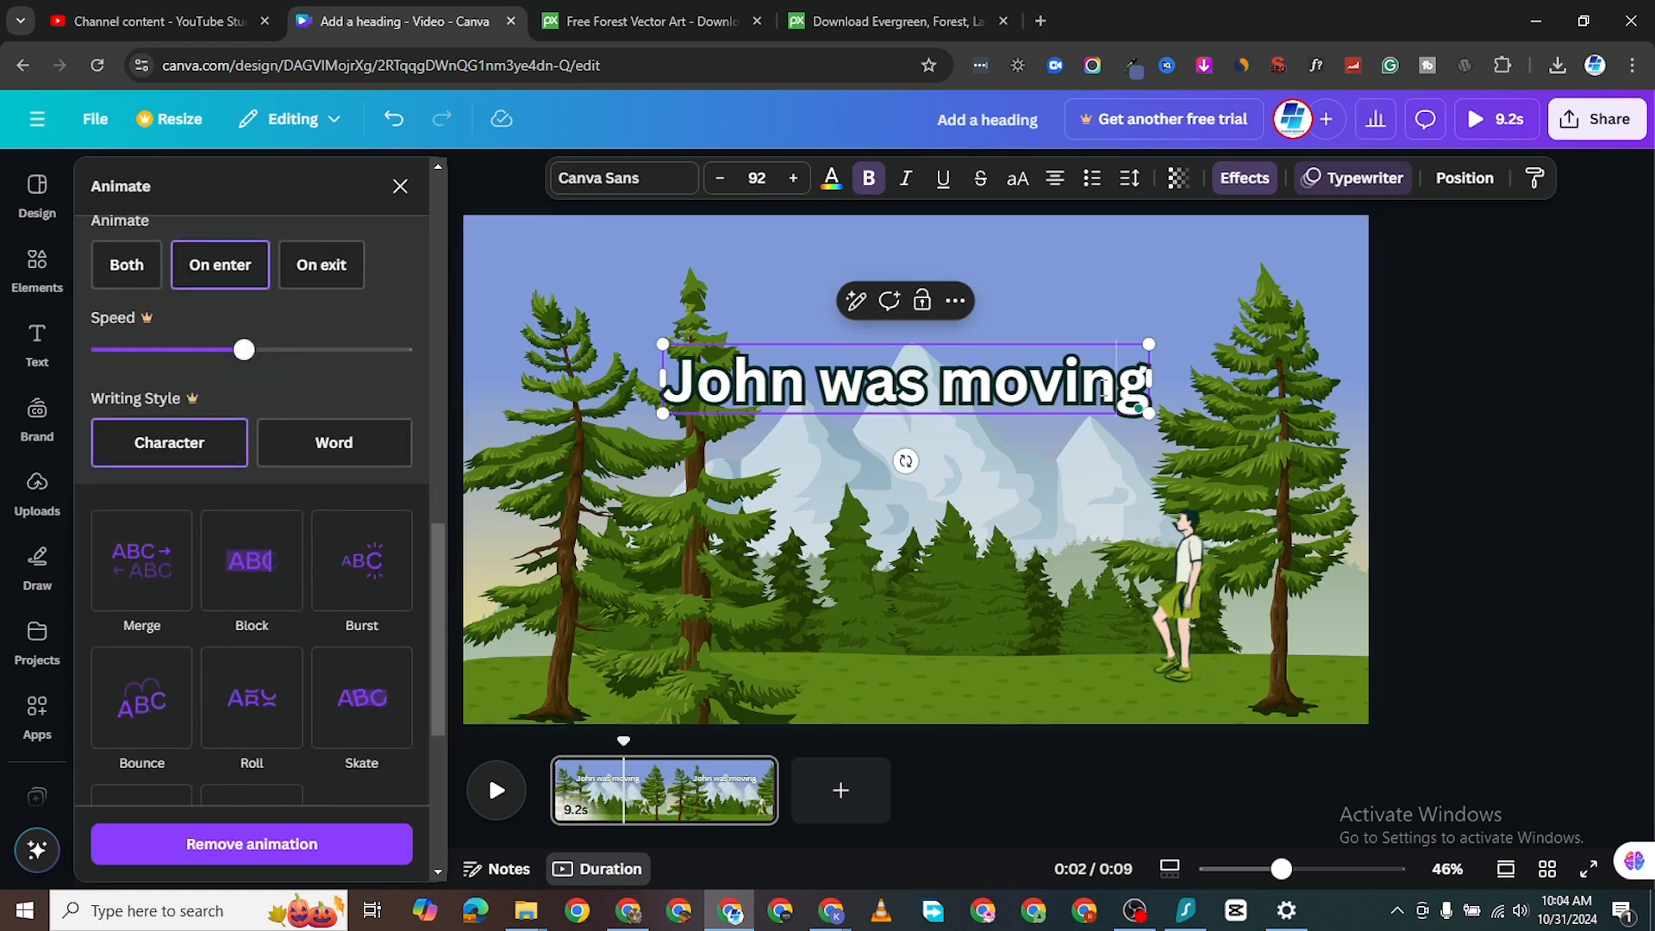
left_click(1066, 383)
key("BackSpace")
key("BackSpace")
key("BackSpace")
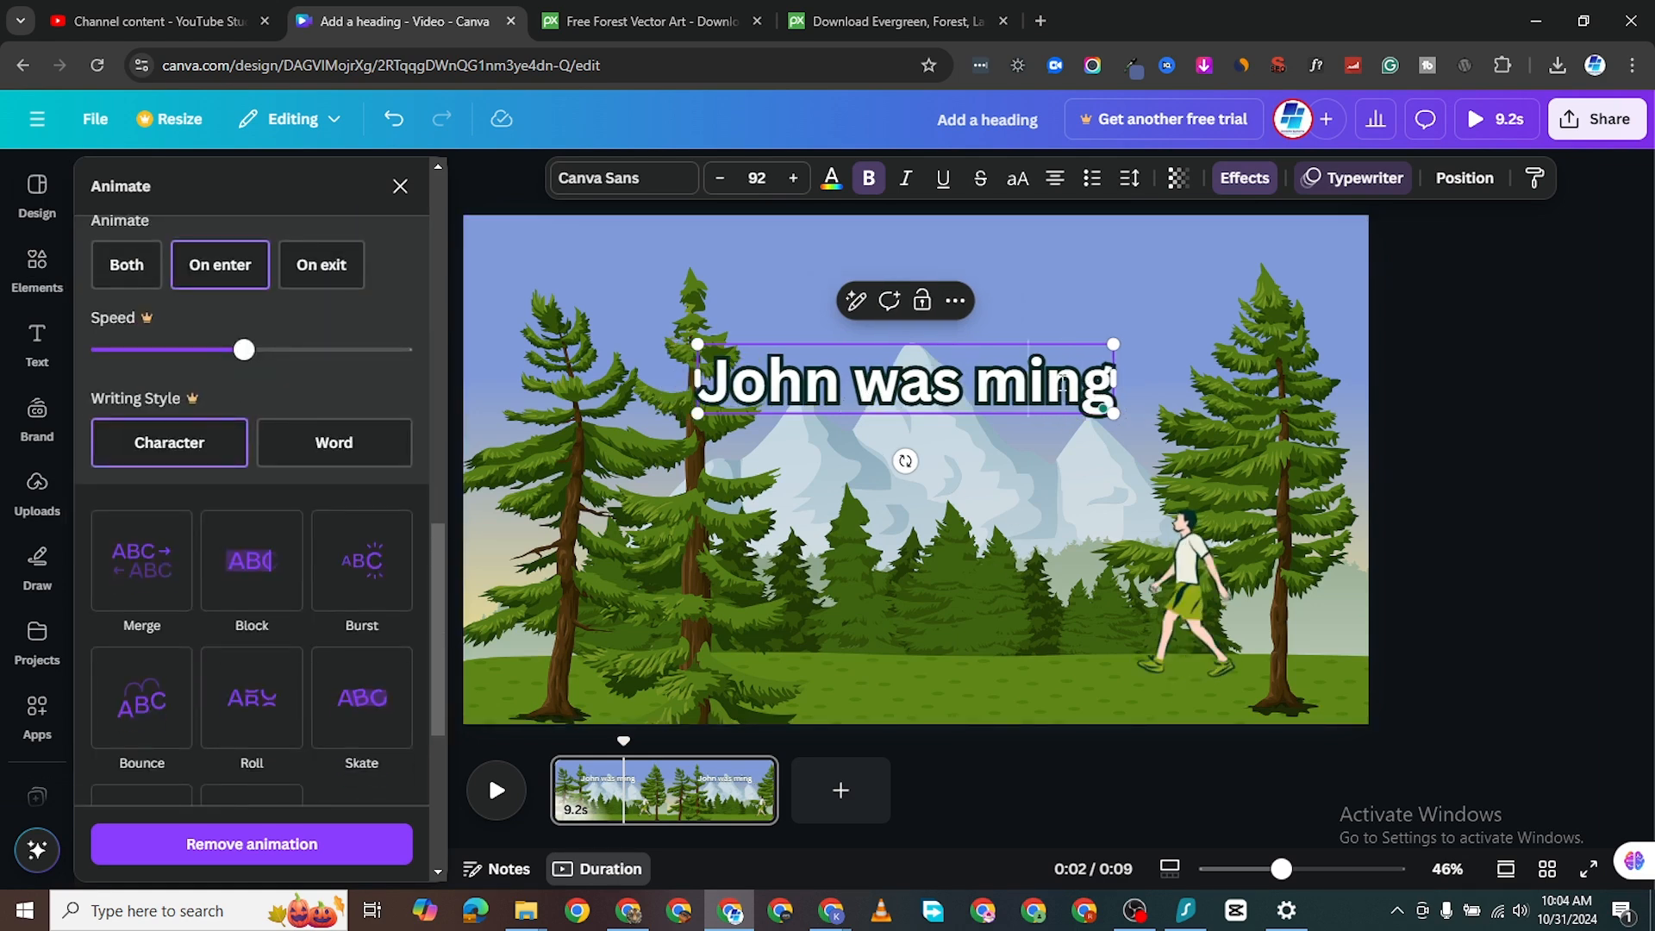
type("wal")
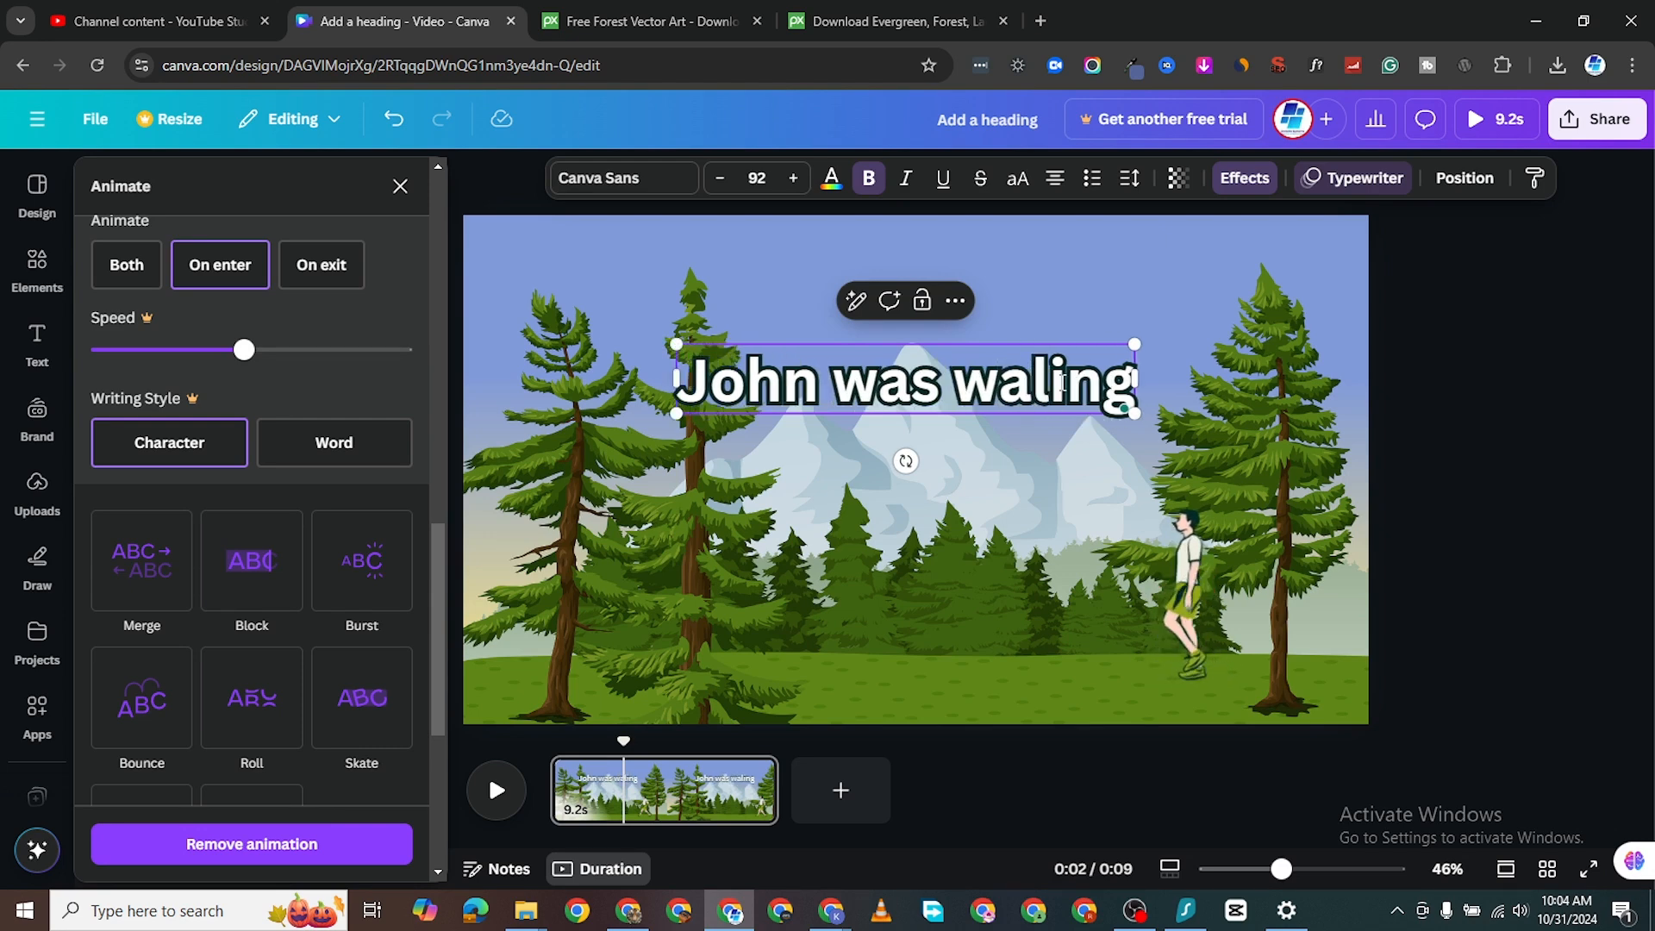
type("k")
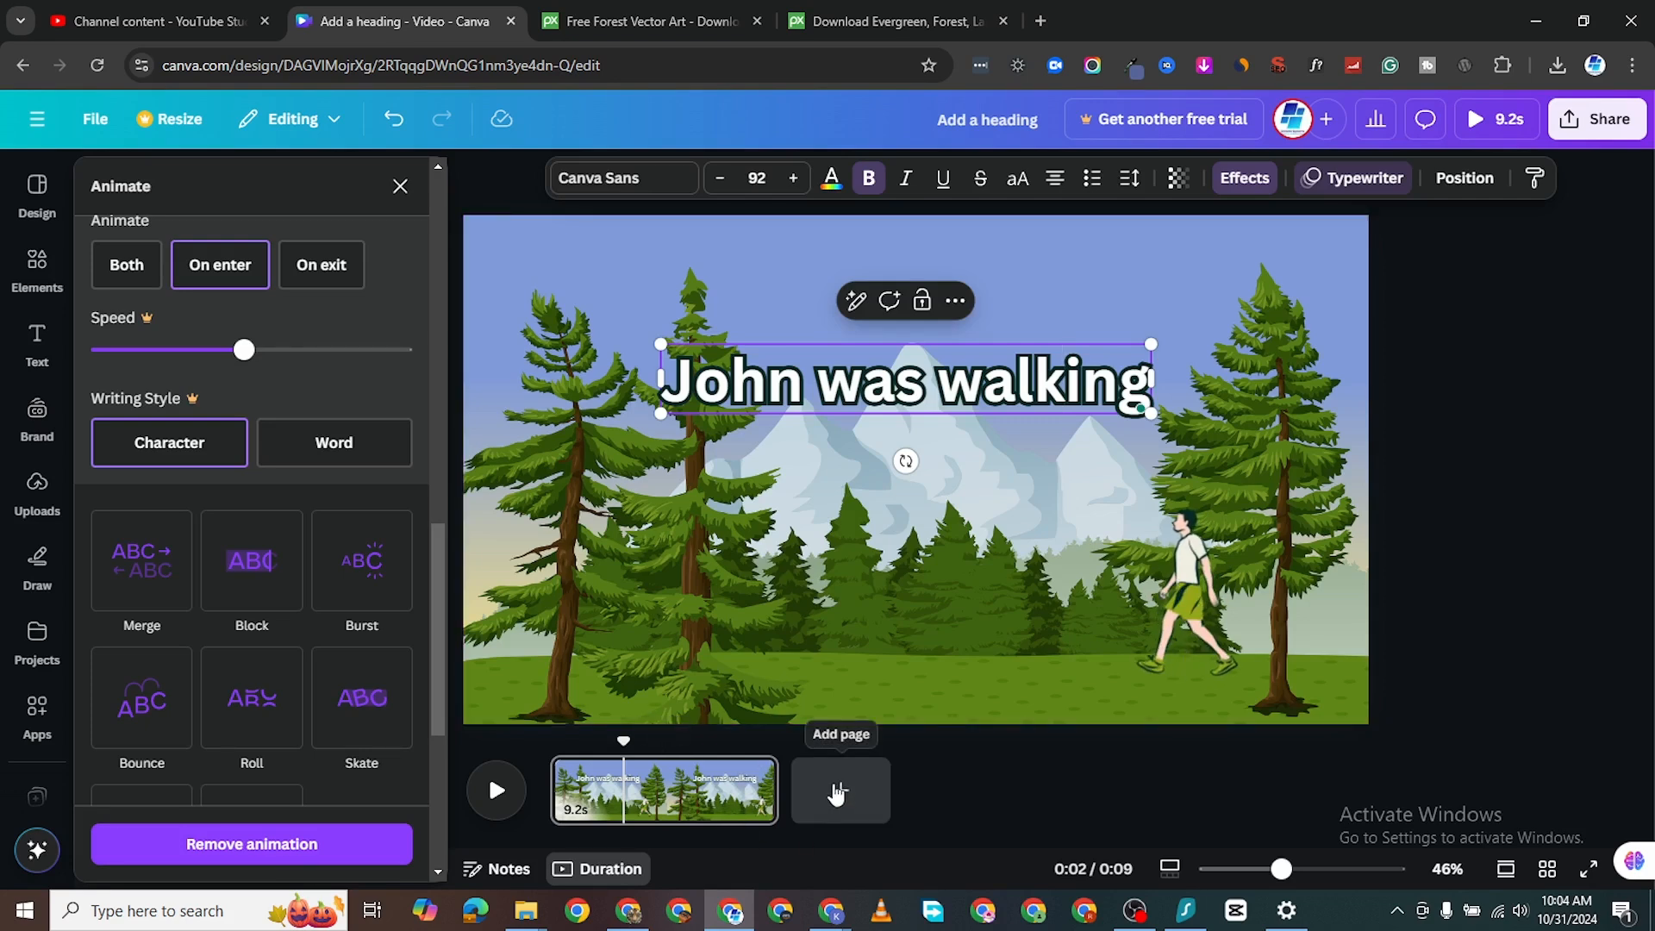
Add a new blank page after the forest scene.
left_click(835, 790)
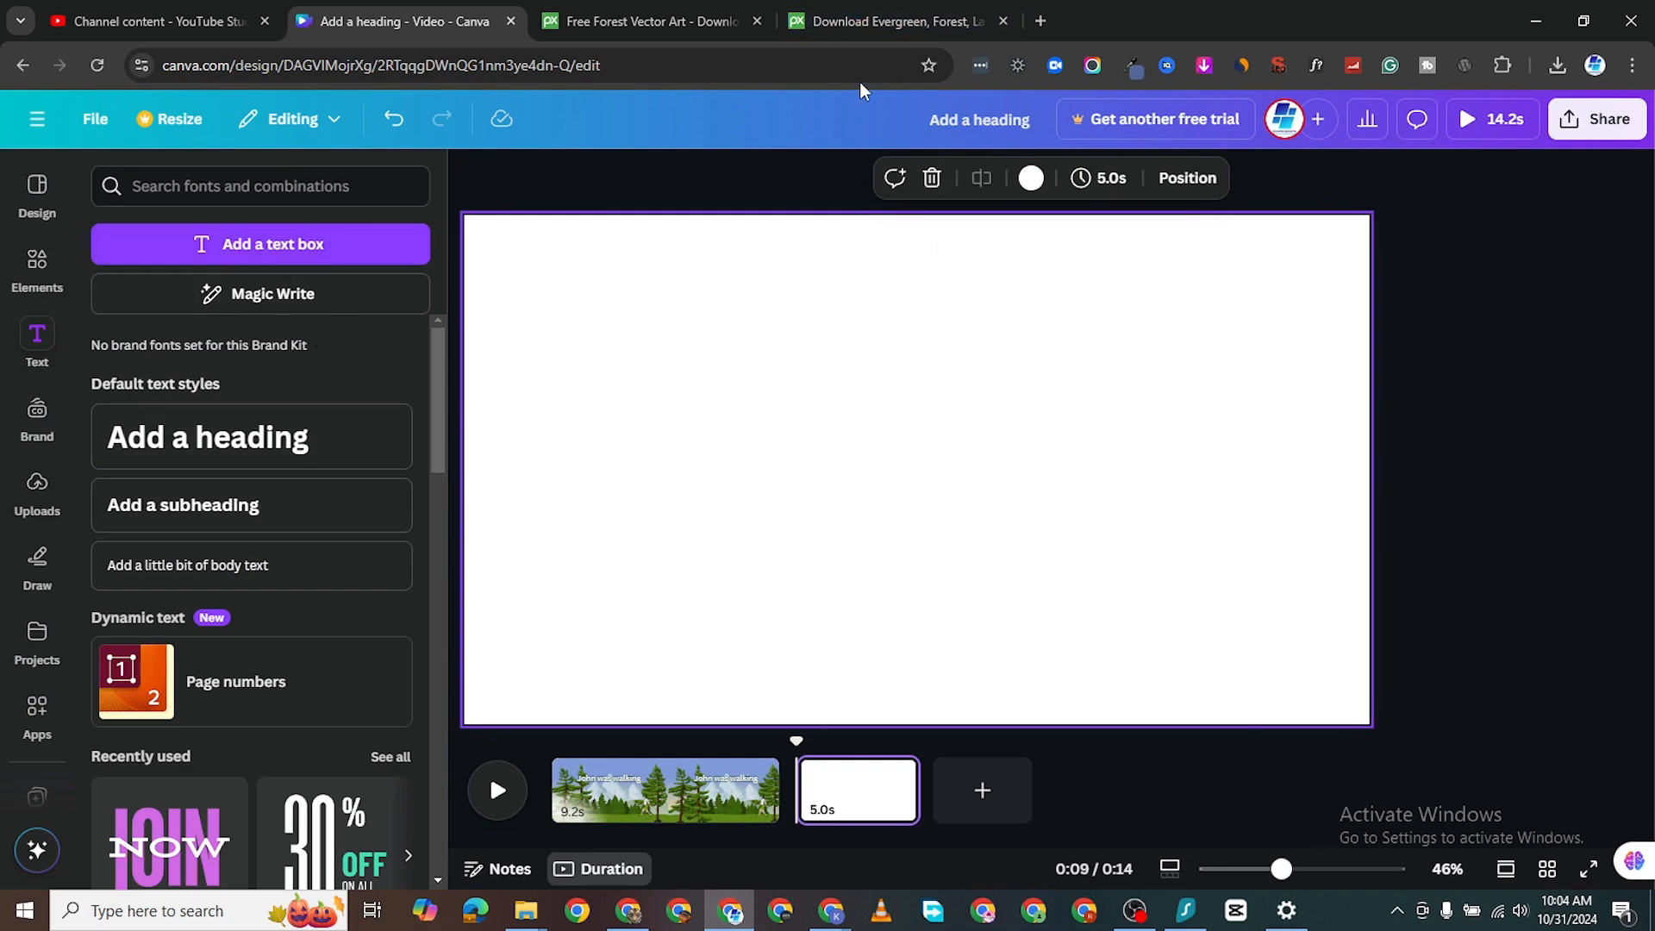
Switch to Pixabay, close the evergreen forest image page and search the vectors for "garden".
left_click(842, 18)
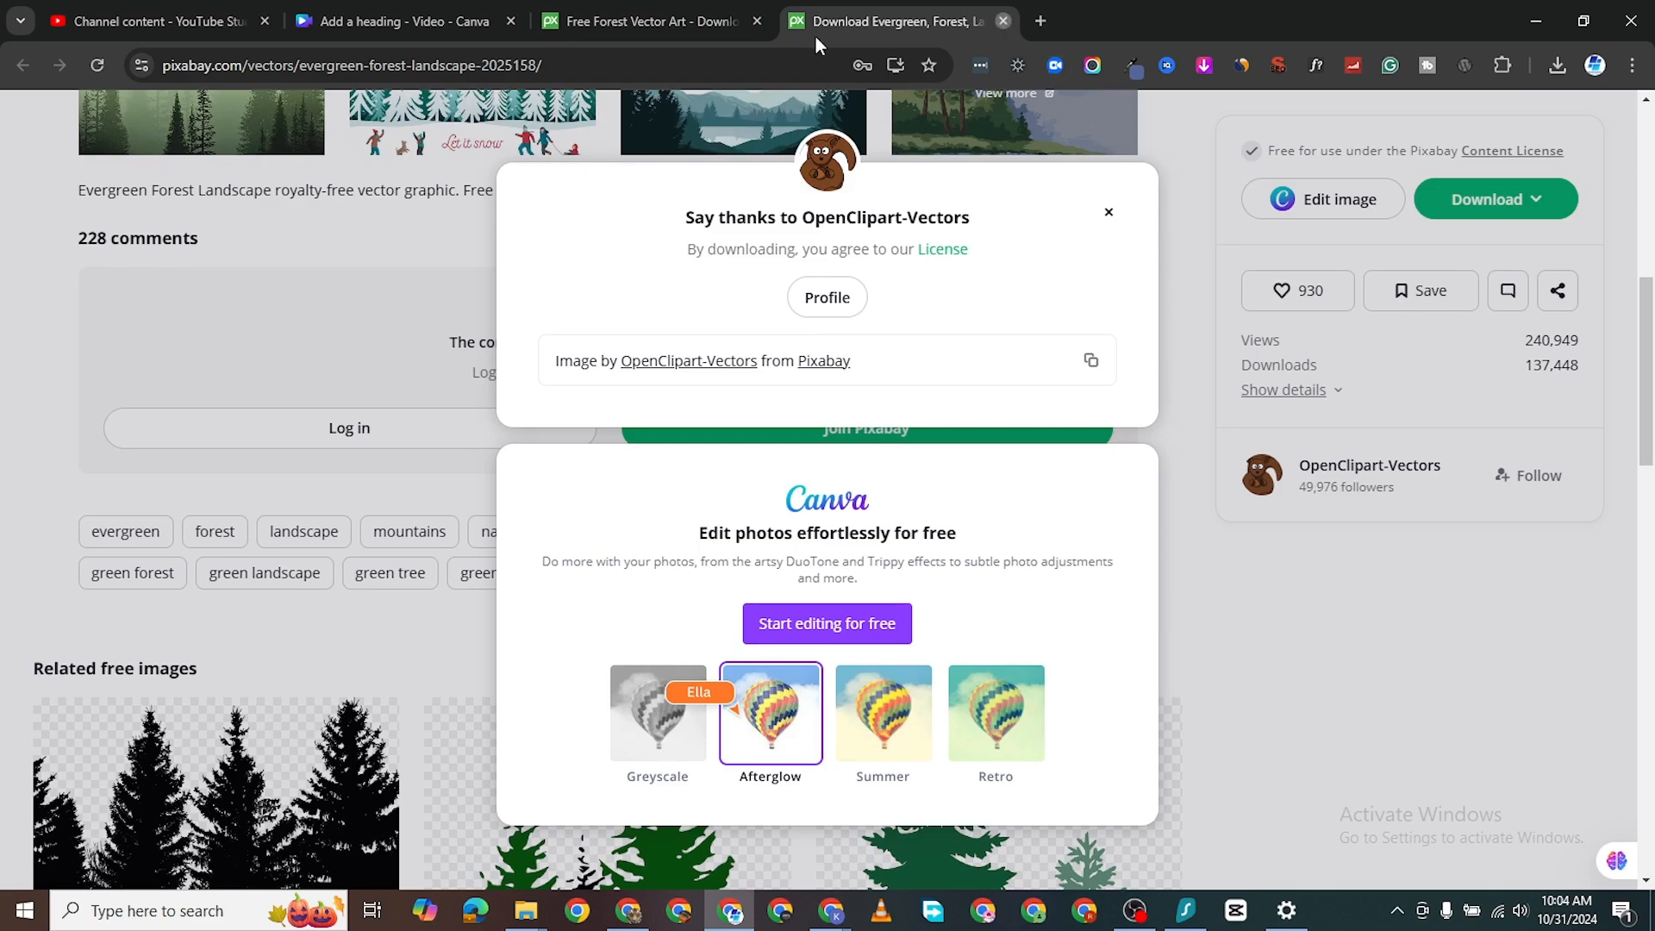
key("ctrl+w")
scroll(878, 539, "down", 3)
scroll(877, 538, "up", 10)
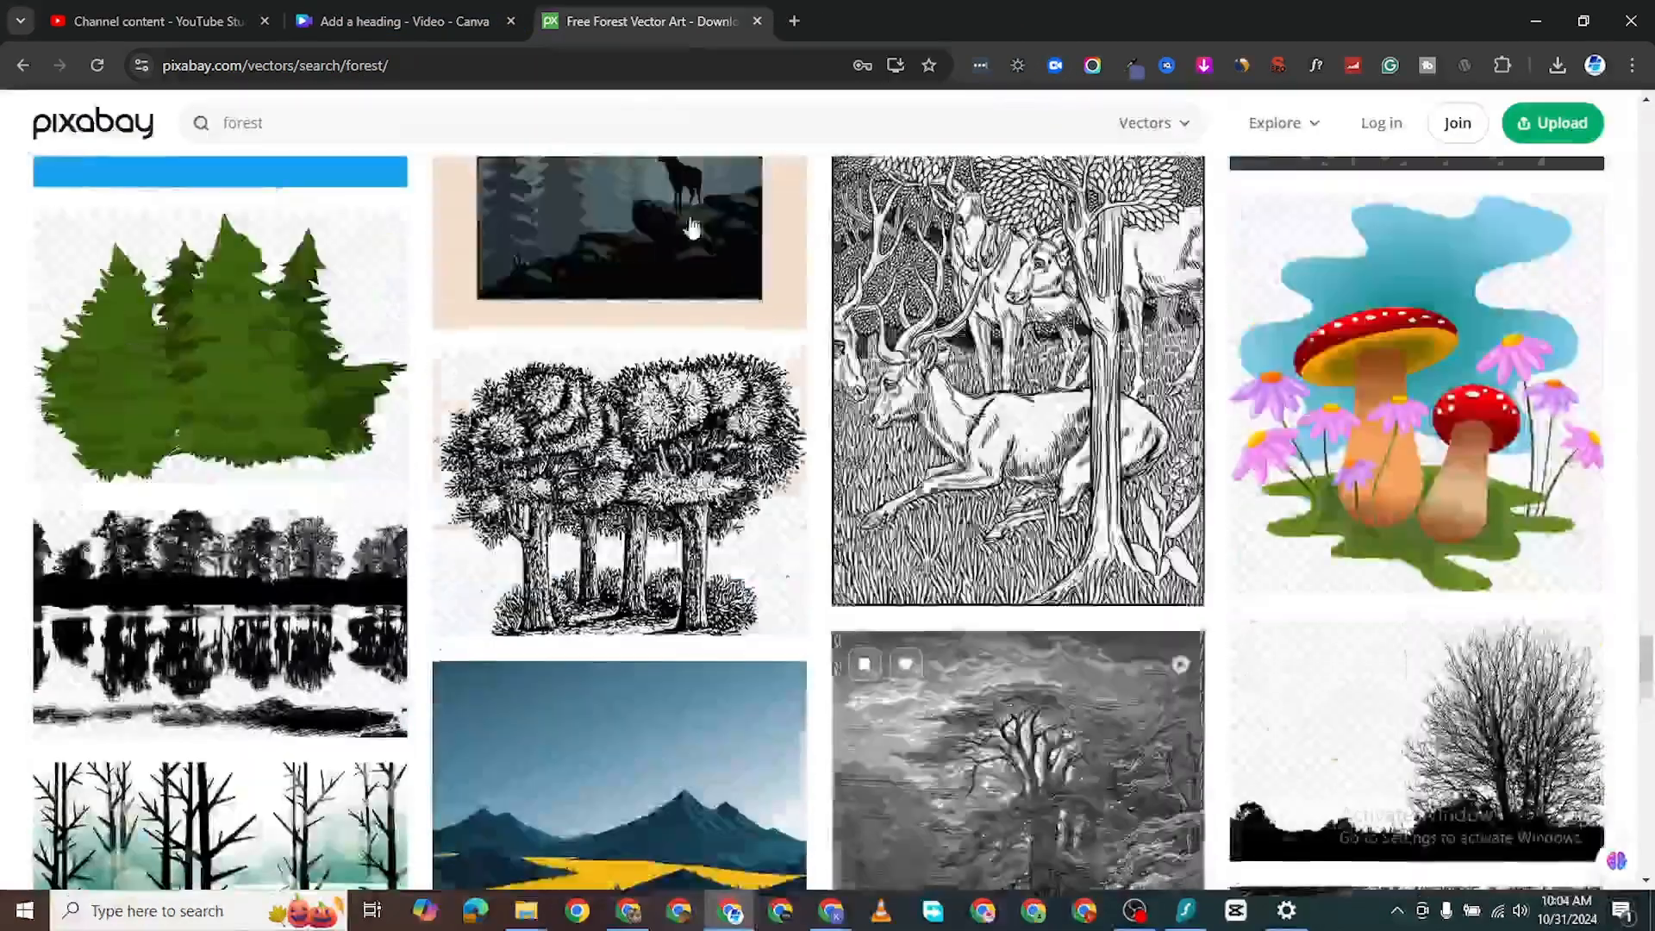
left_click(262, 117)
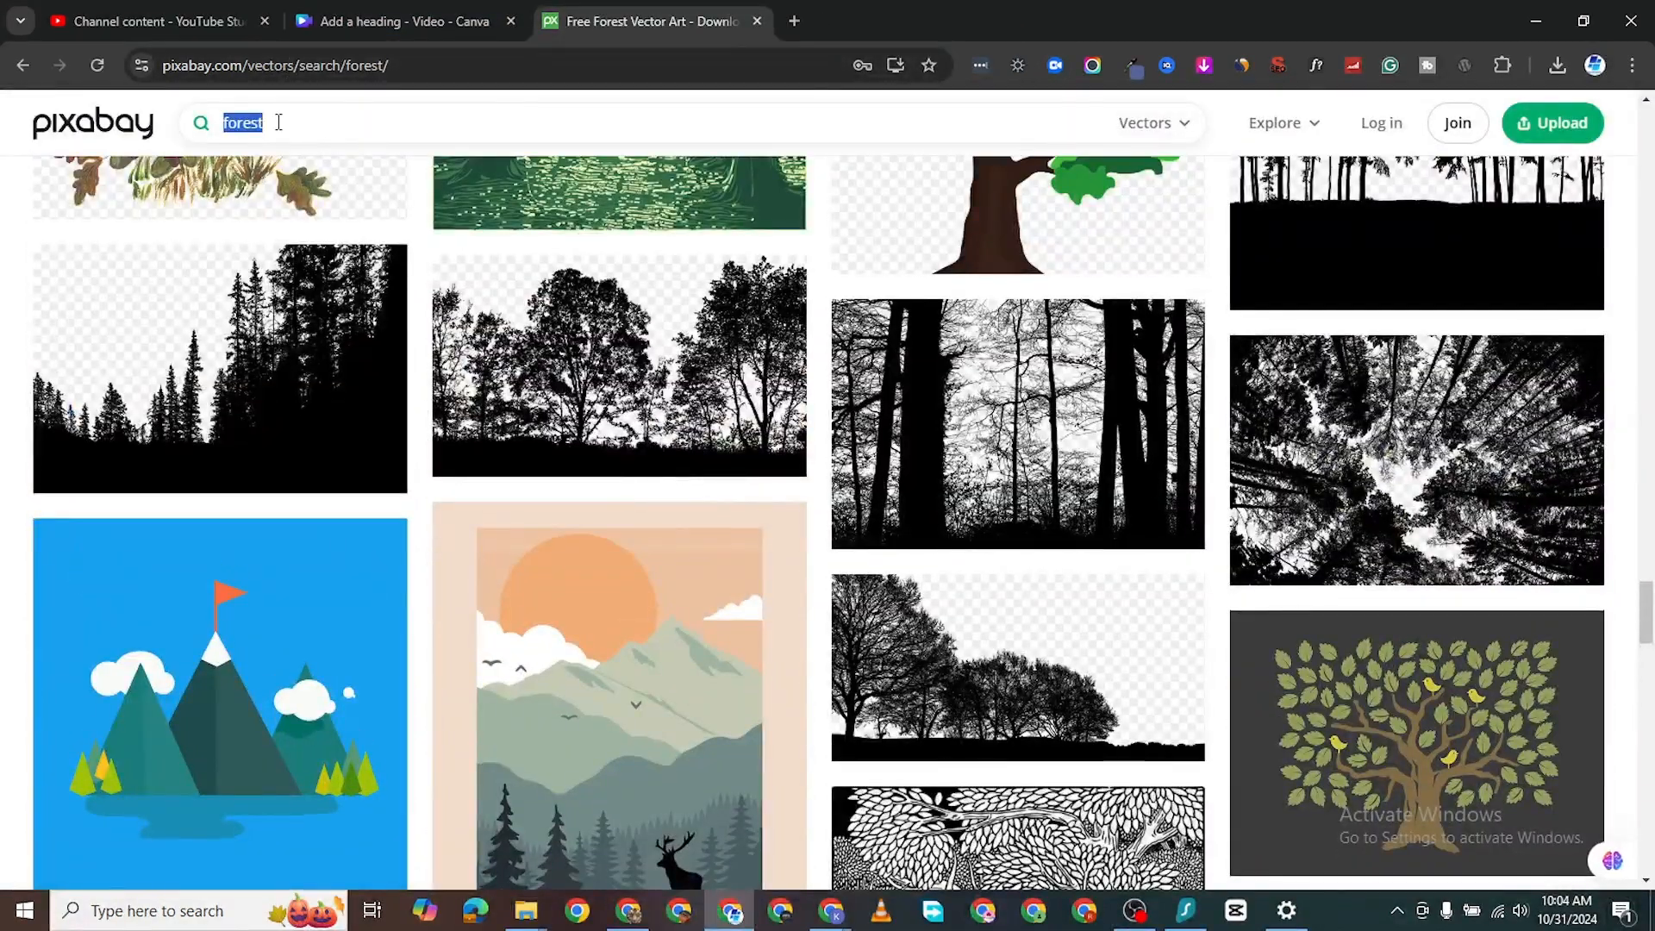
type("garden")
key("Return")
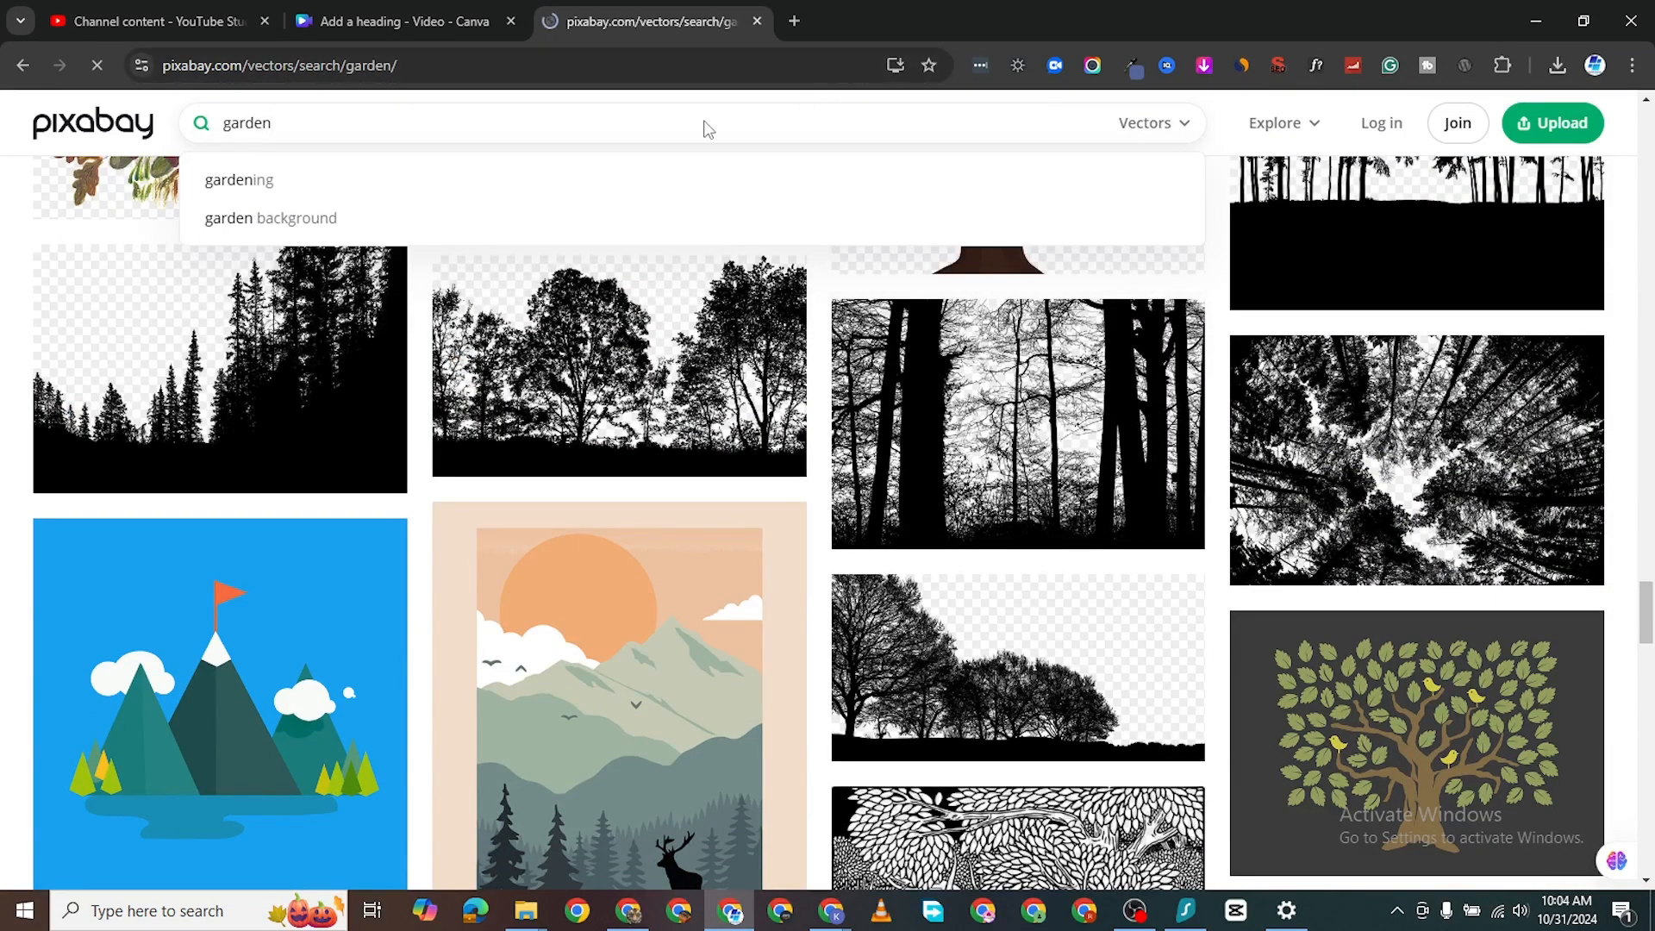
Open the garden fence vector in a new tab and browse the garden results on to the house with trees illustration.
scroll(627, 601, "down", 1)
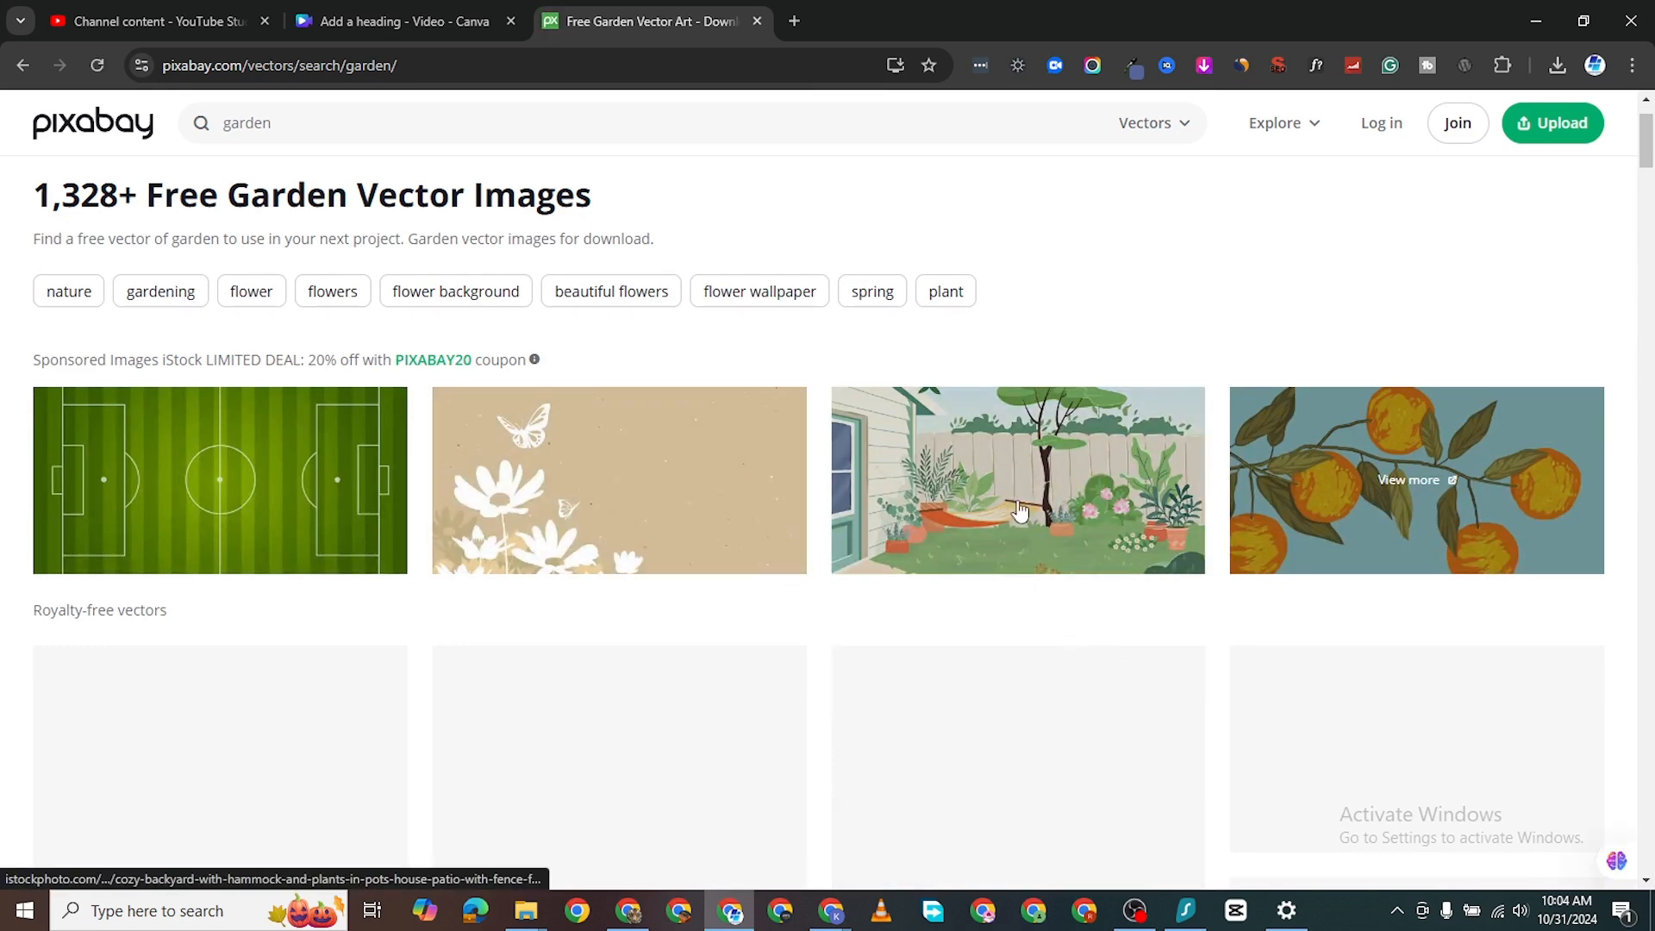
right_click(997, 451)
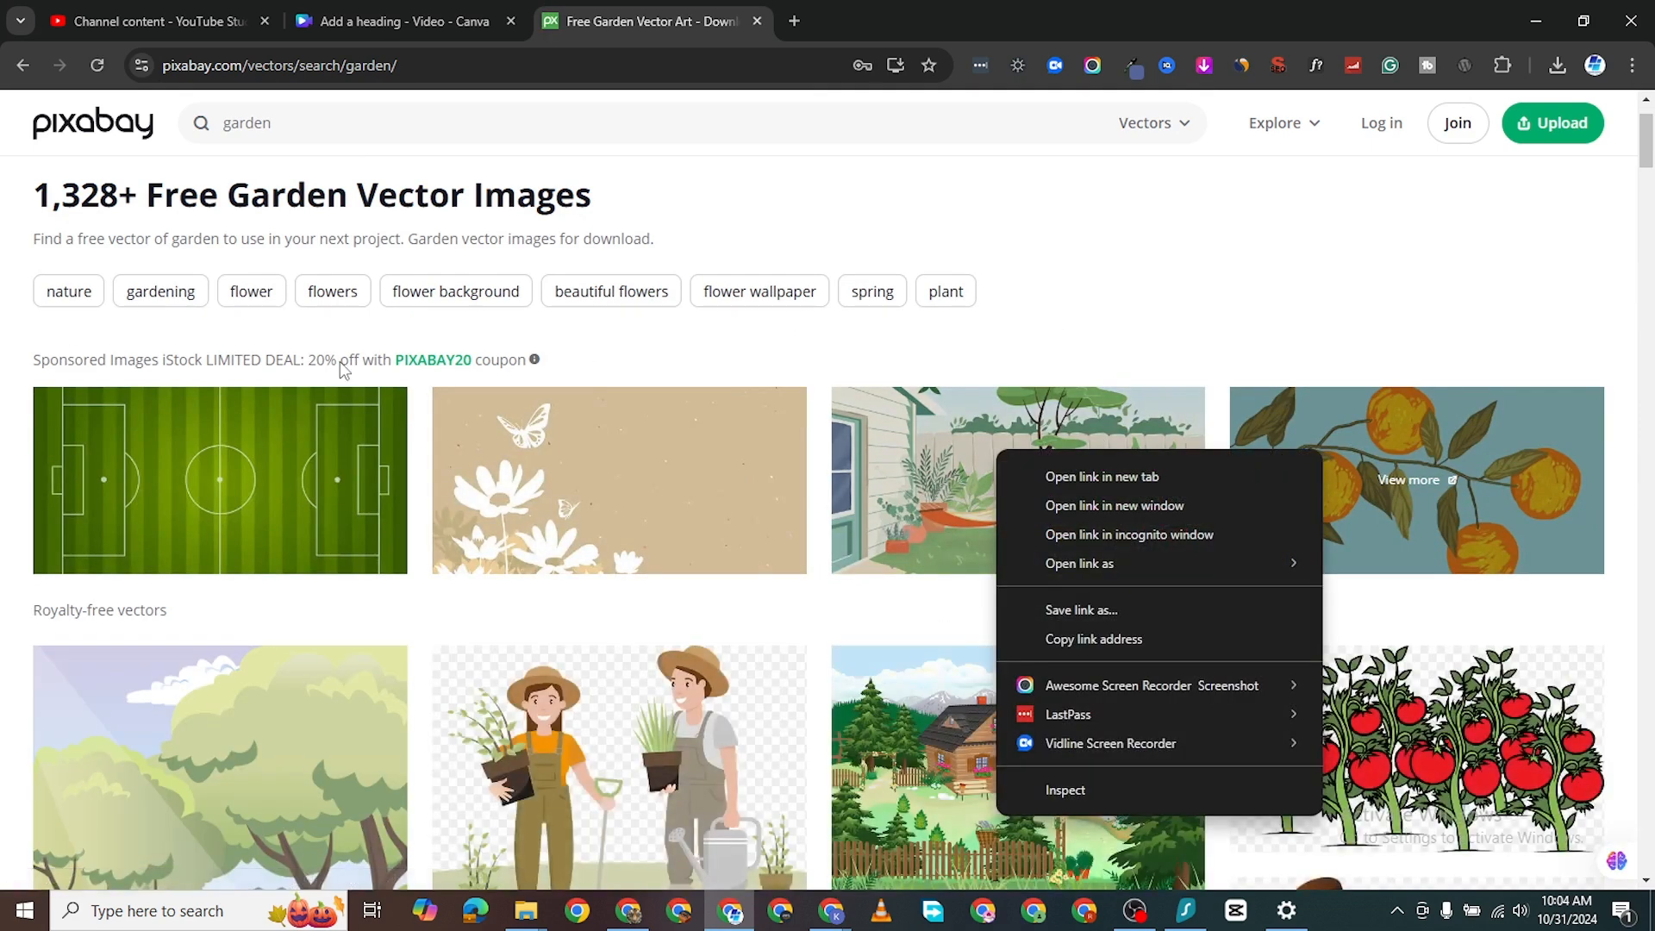
left_click(1407, 259)
scroll(990, 591, "down", 3)
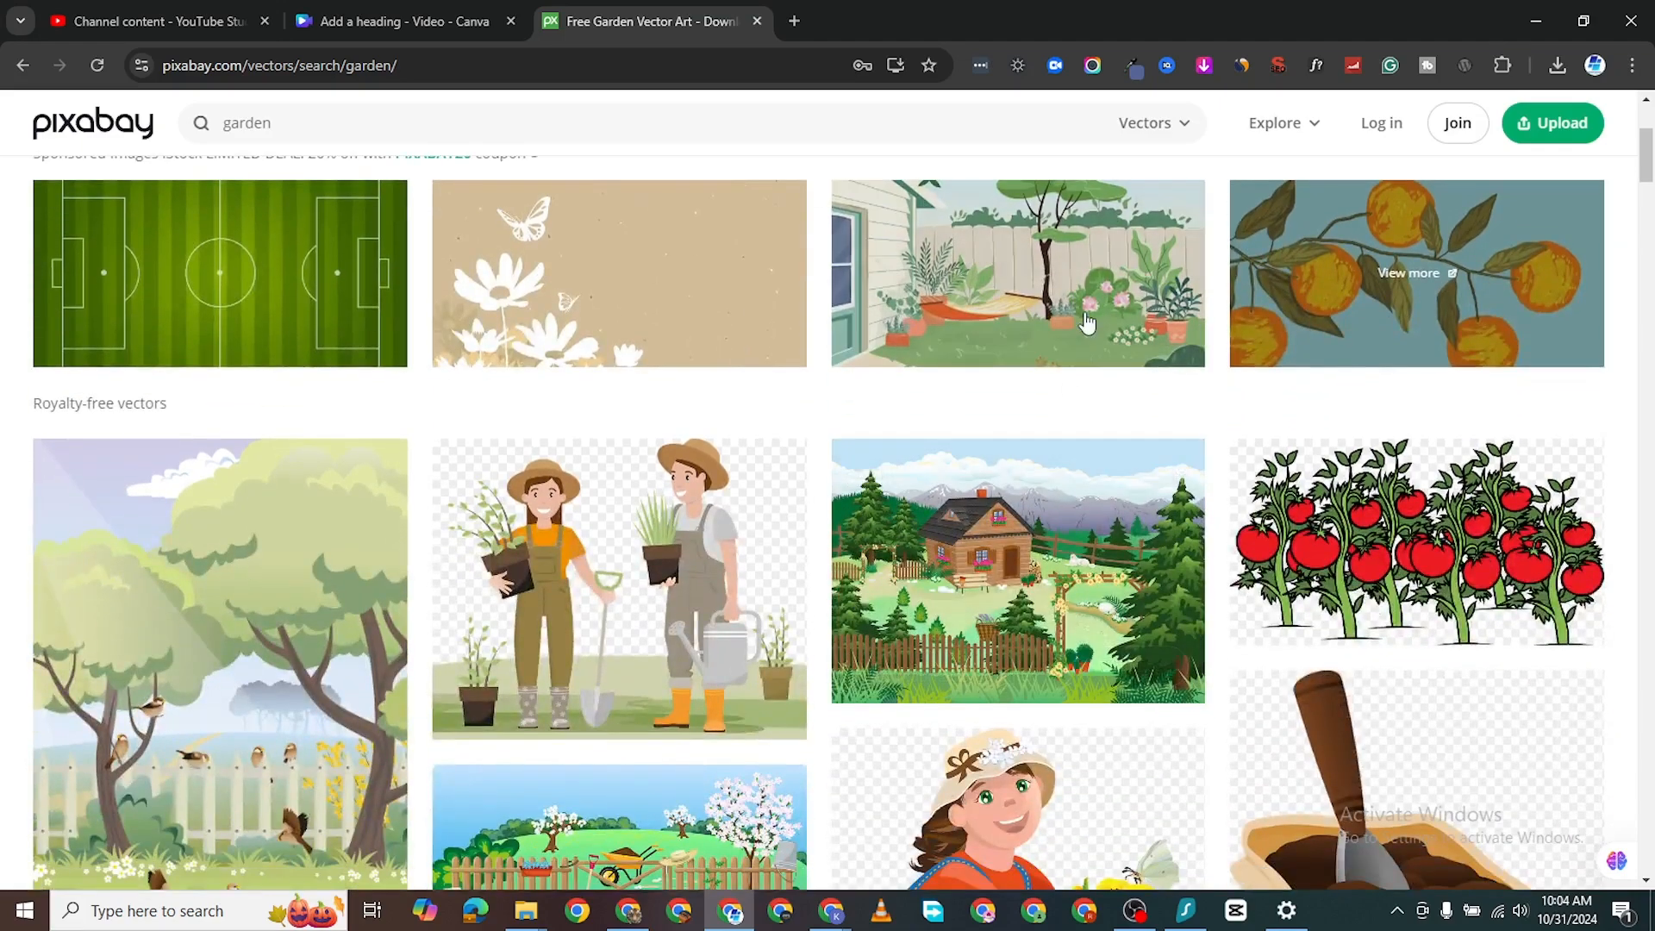
scroll(877, 392, "down", 4)
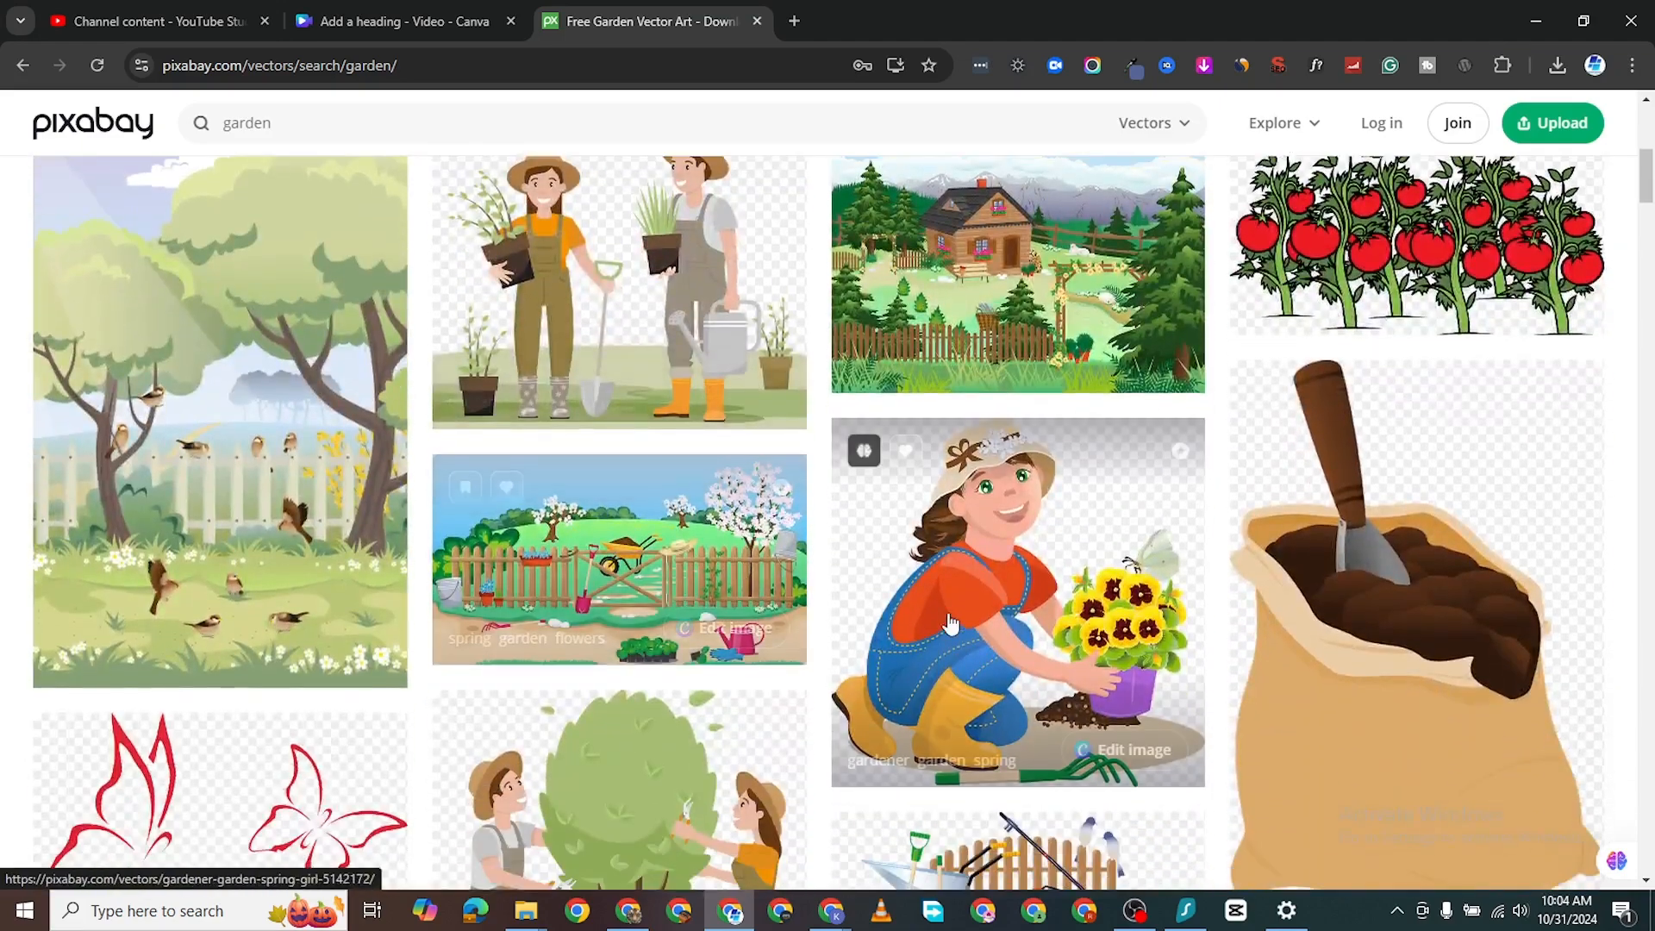
scroll(728, 610, "down", 7)
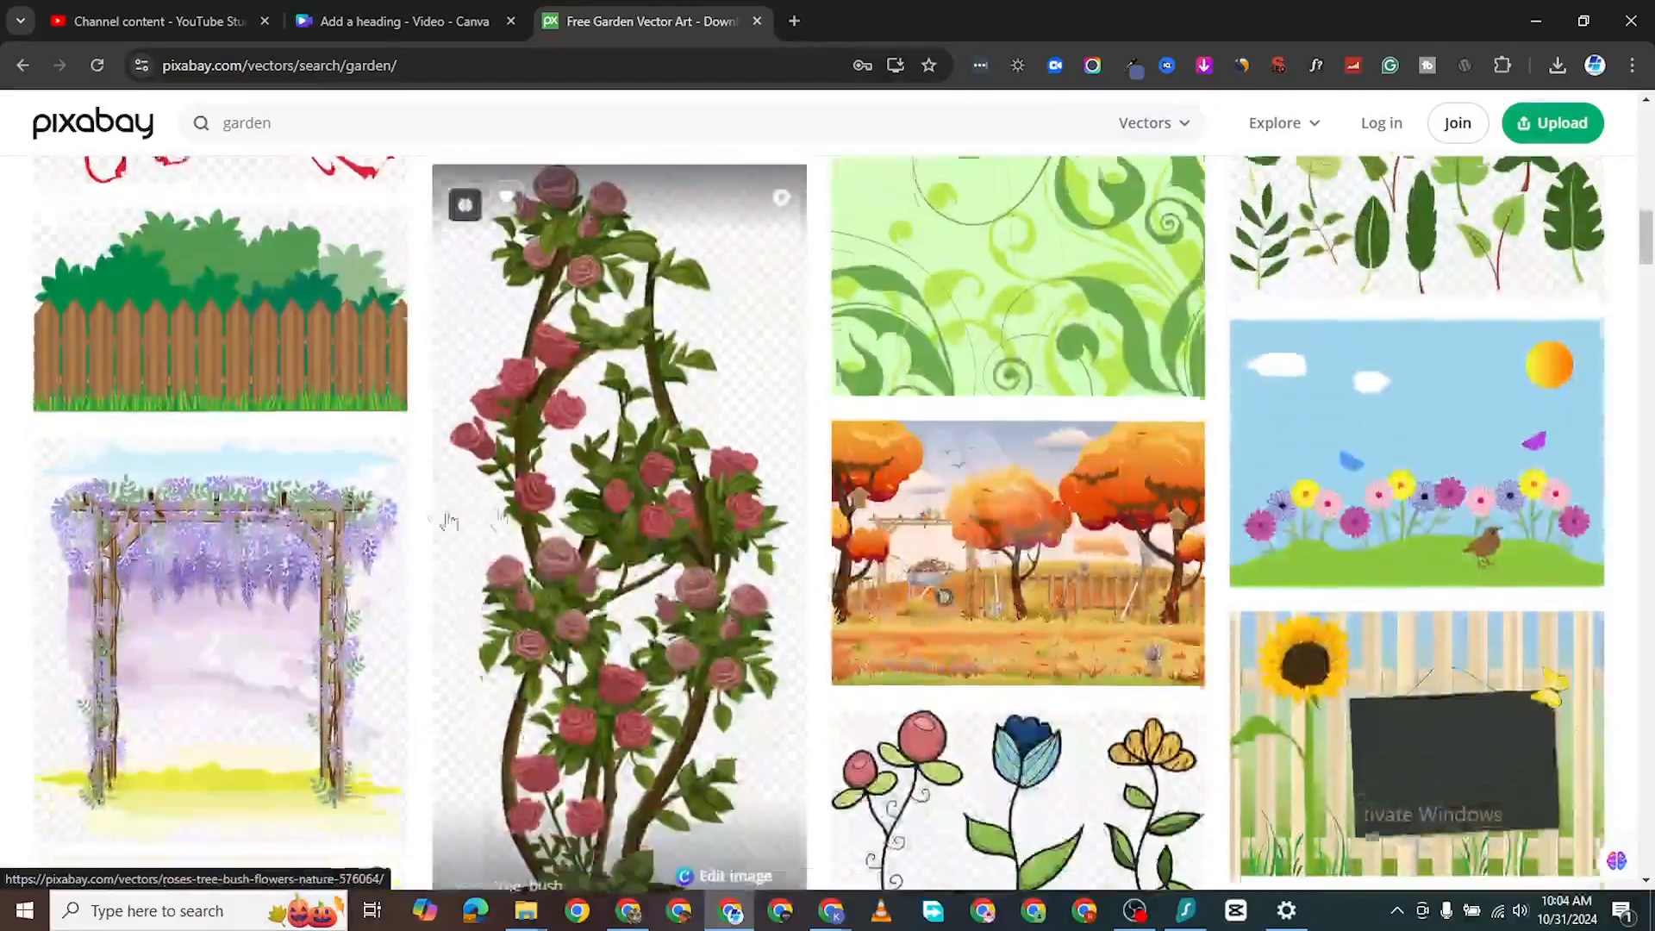
right_click(197, 343)
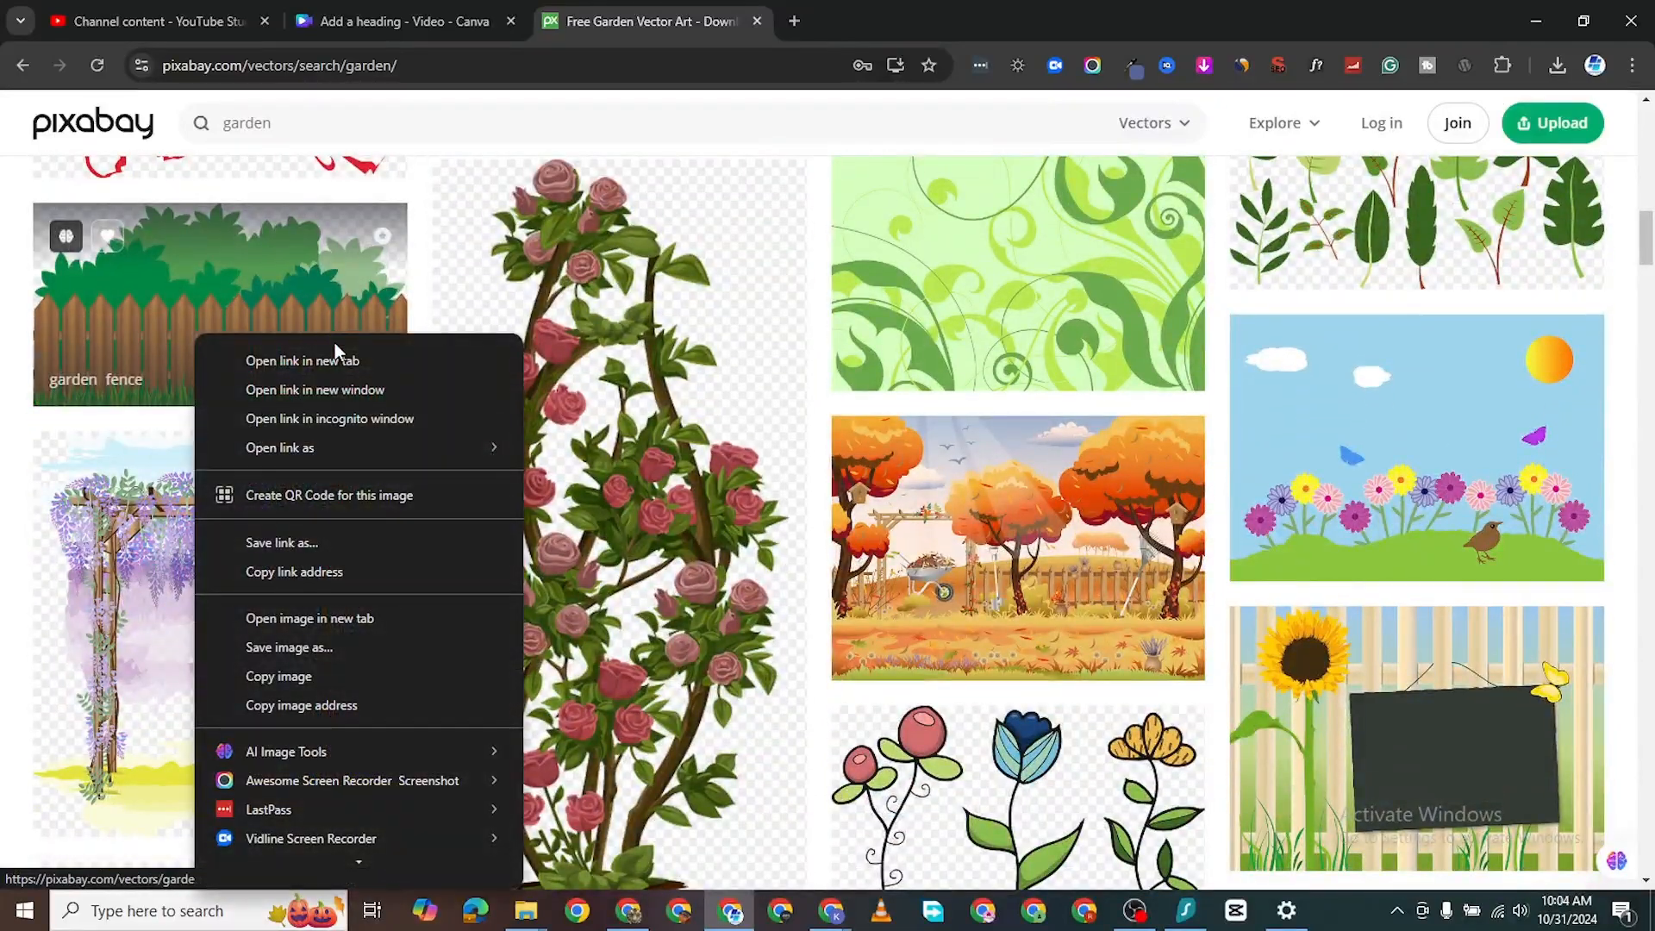
left_click(334, 356)
scroll(881, 601, "down", 3)
scroll(881, 600, "down", 7)
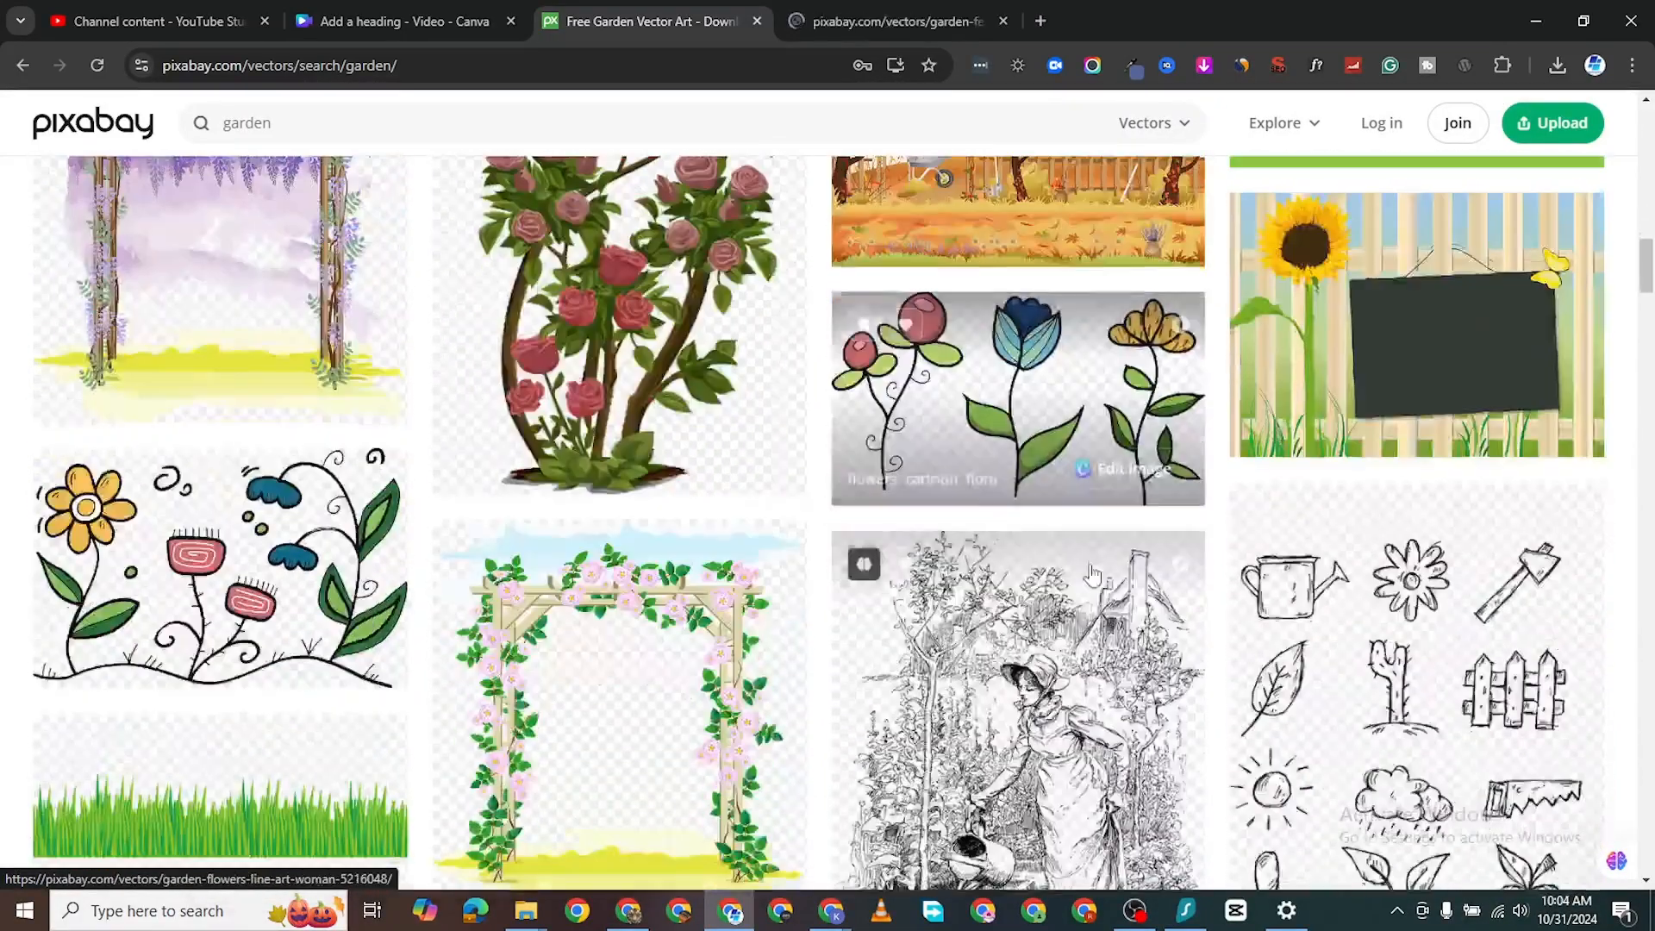
scroll(806, 575, "down", 2)
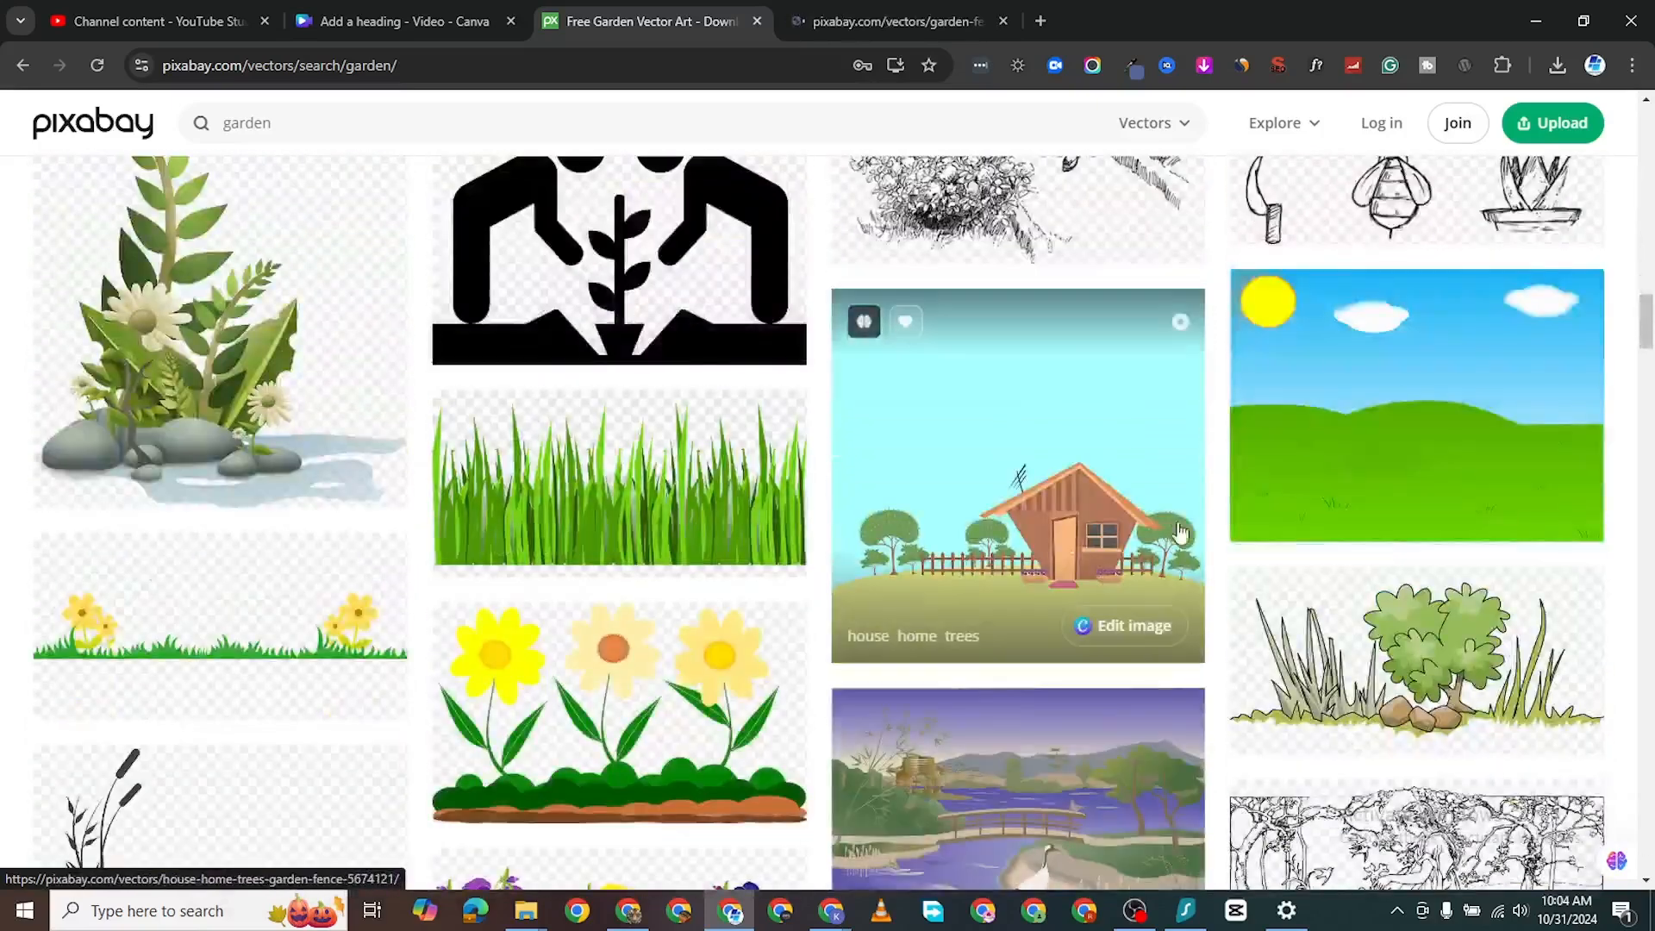
right_click(965, 483)
left_click(1109, 67)
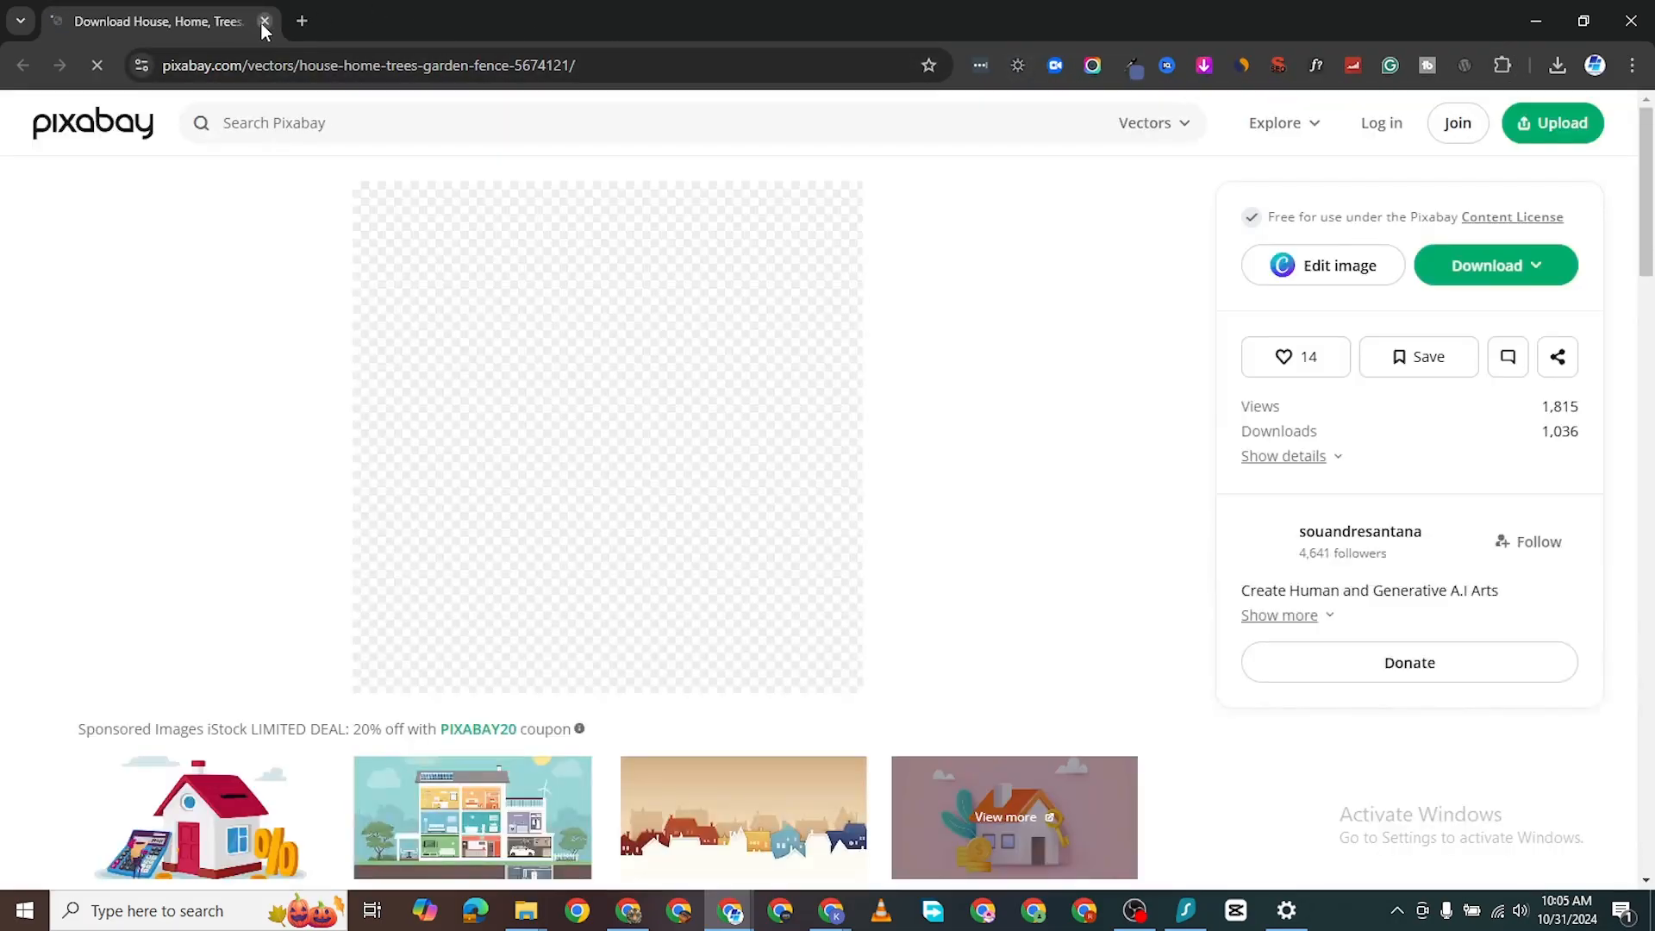
left_click(263, 21)
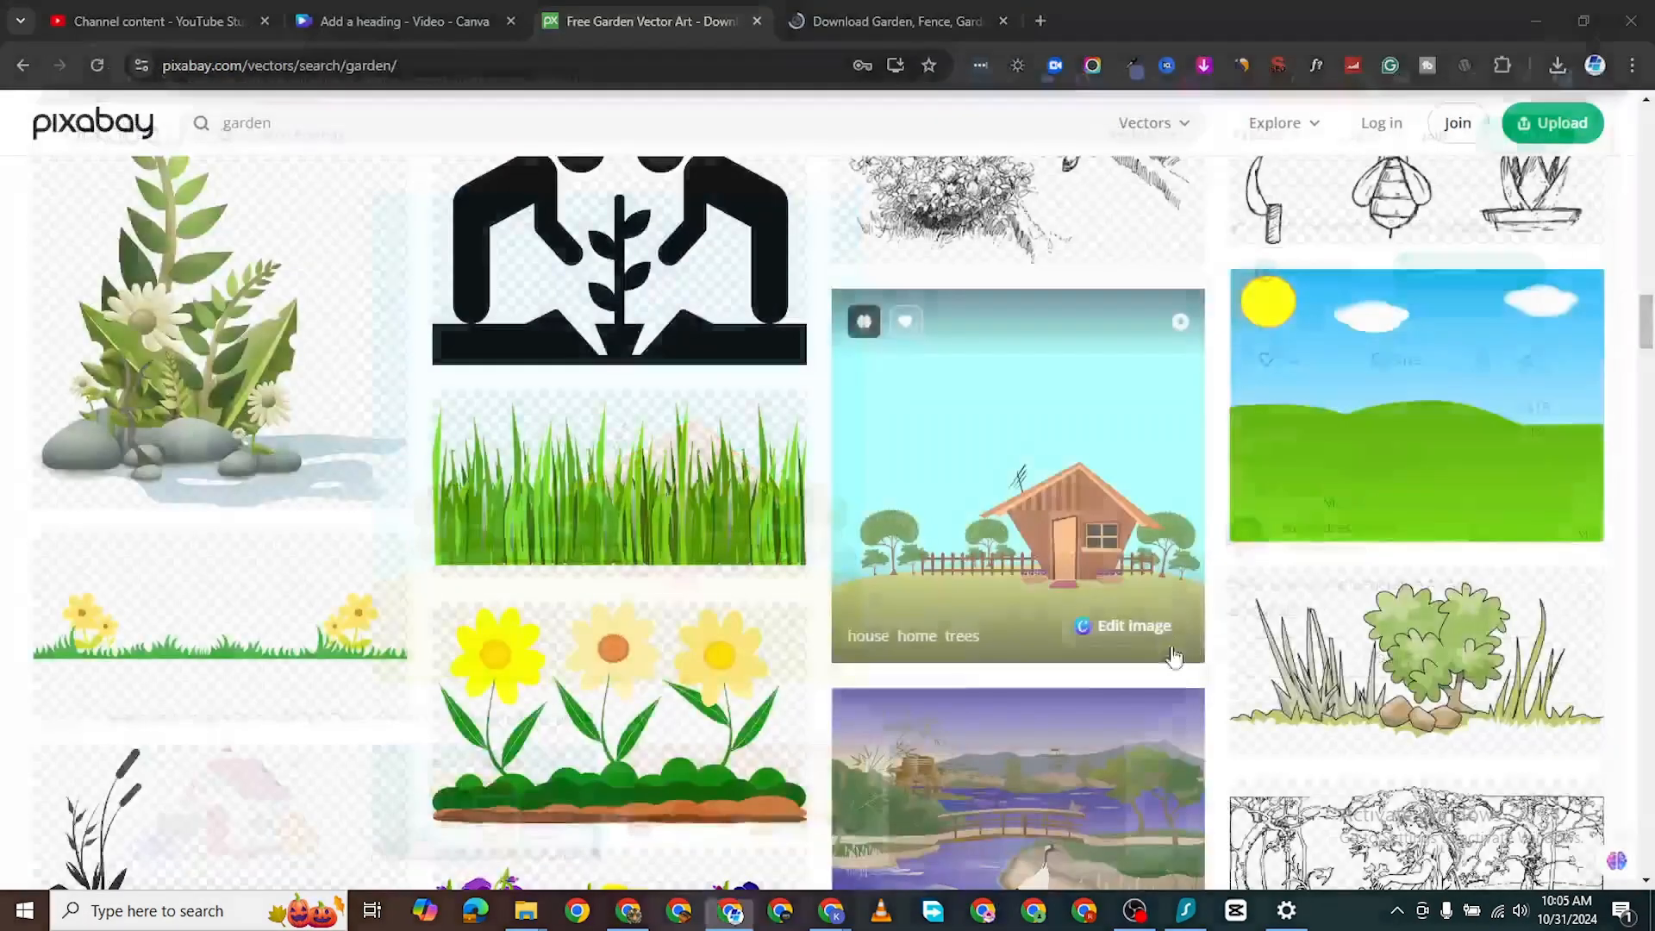
Open the house with trees illustration in a new tab and download it as a 1917×1920 PNG.
right_click(1032, 528)
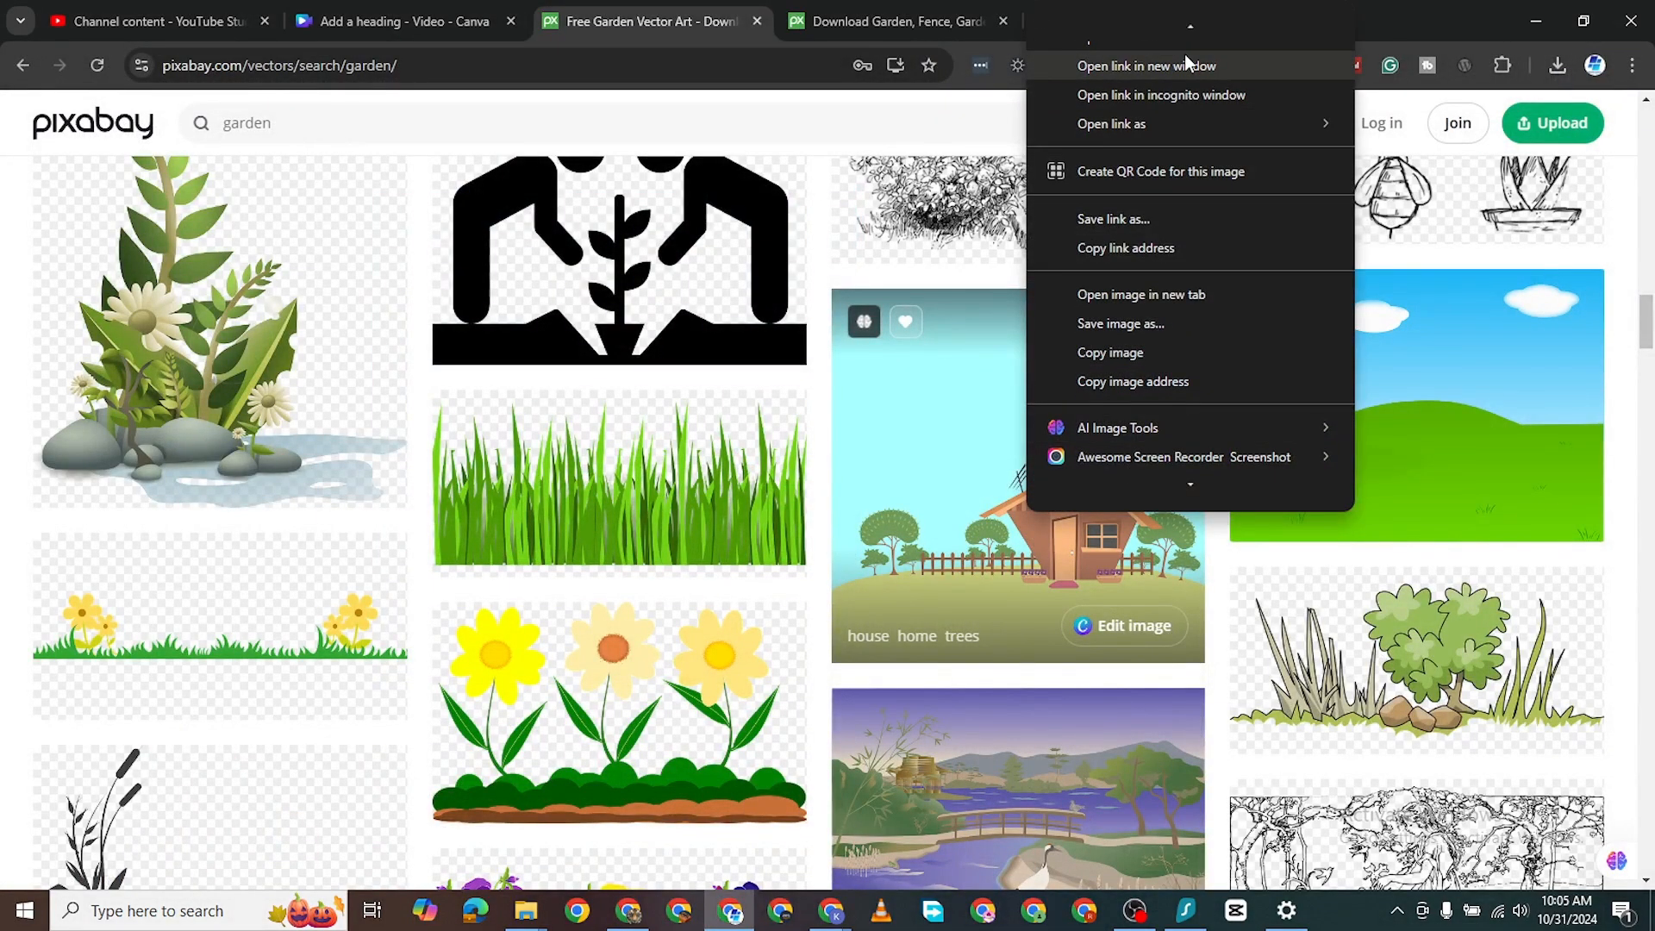
scroll(1202, 98, "down", 2)
scroll(1200, 112, "up", 2)
left_click(1183, 29)
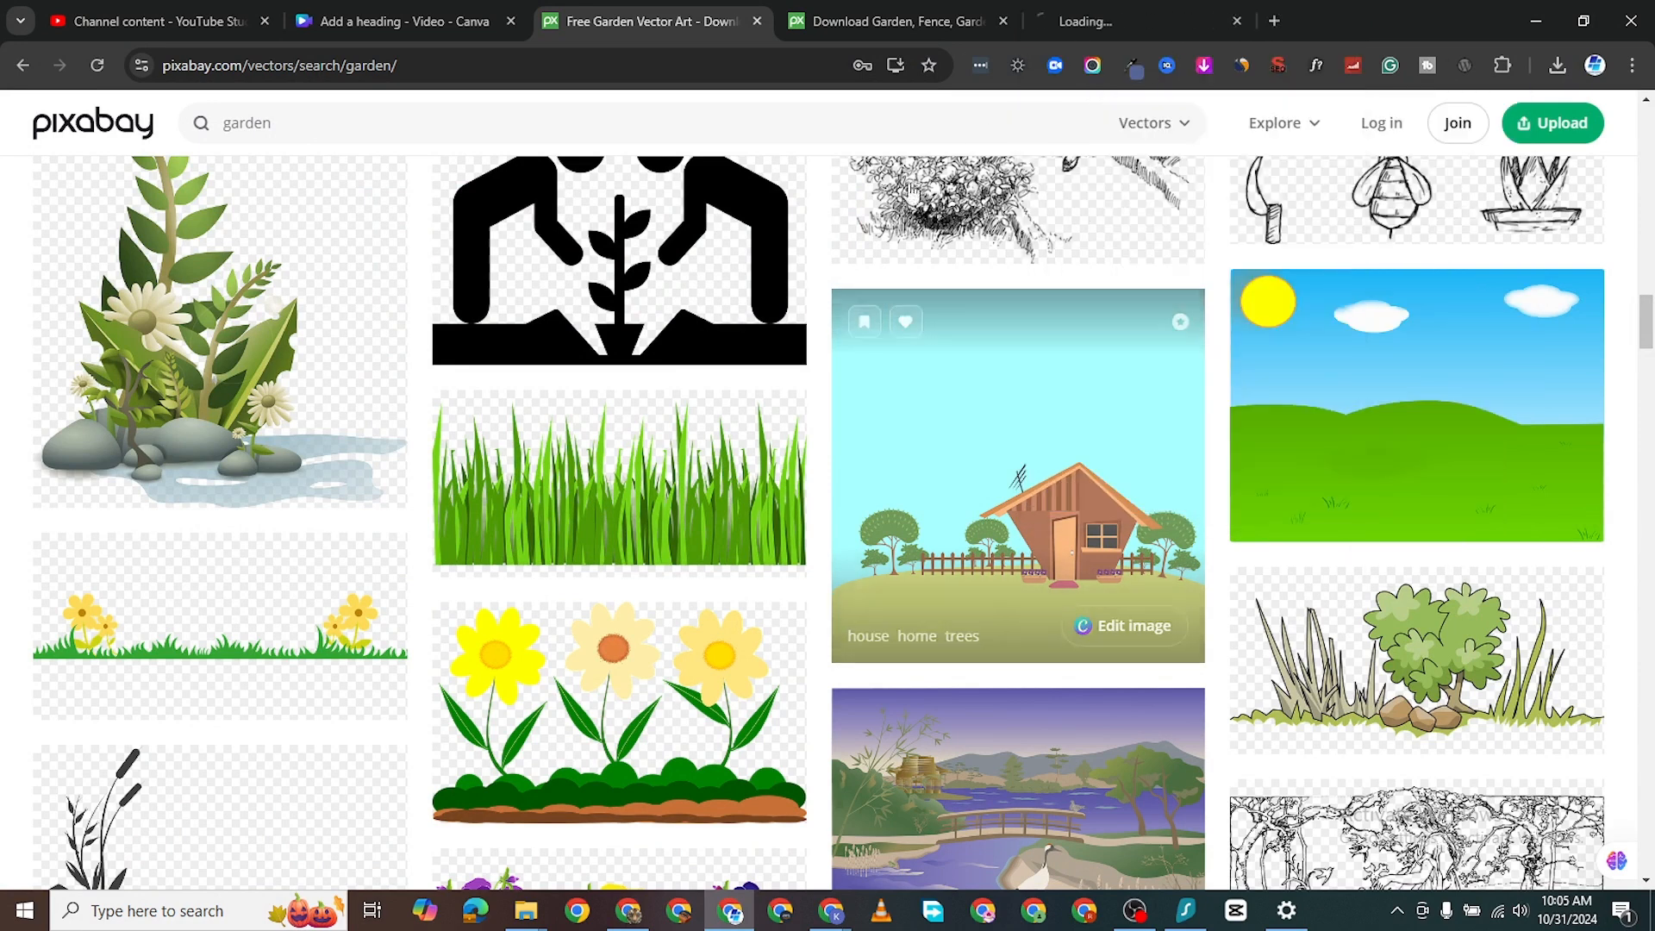
left_click(1093, 22)
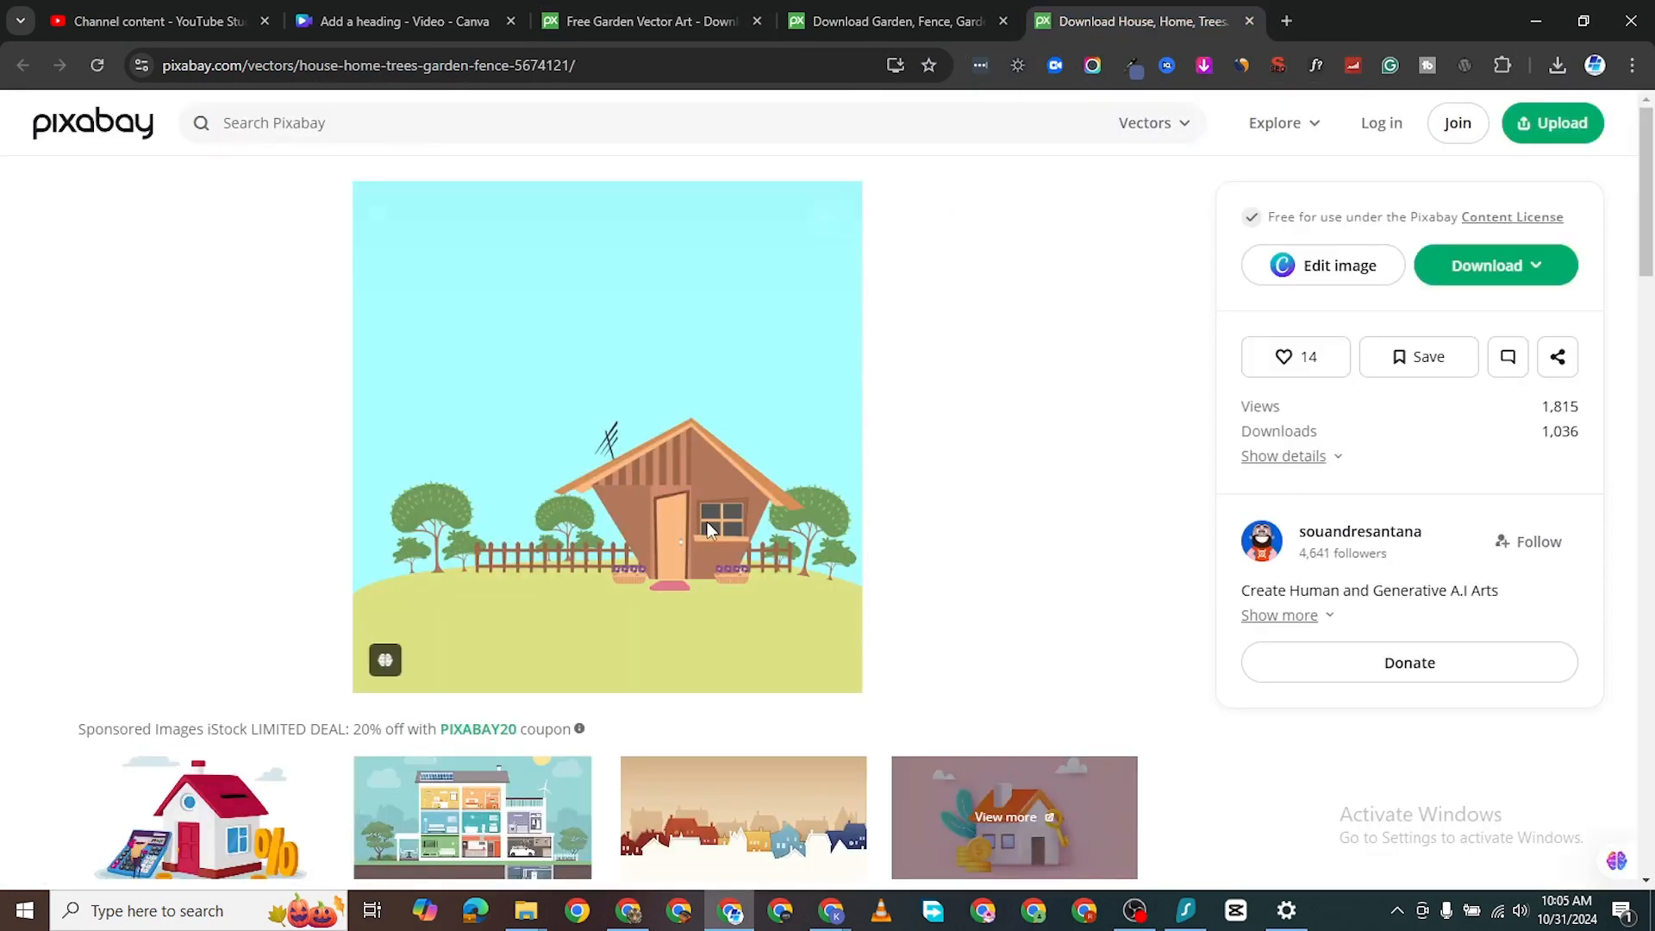
left_click(1528, 282)
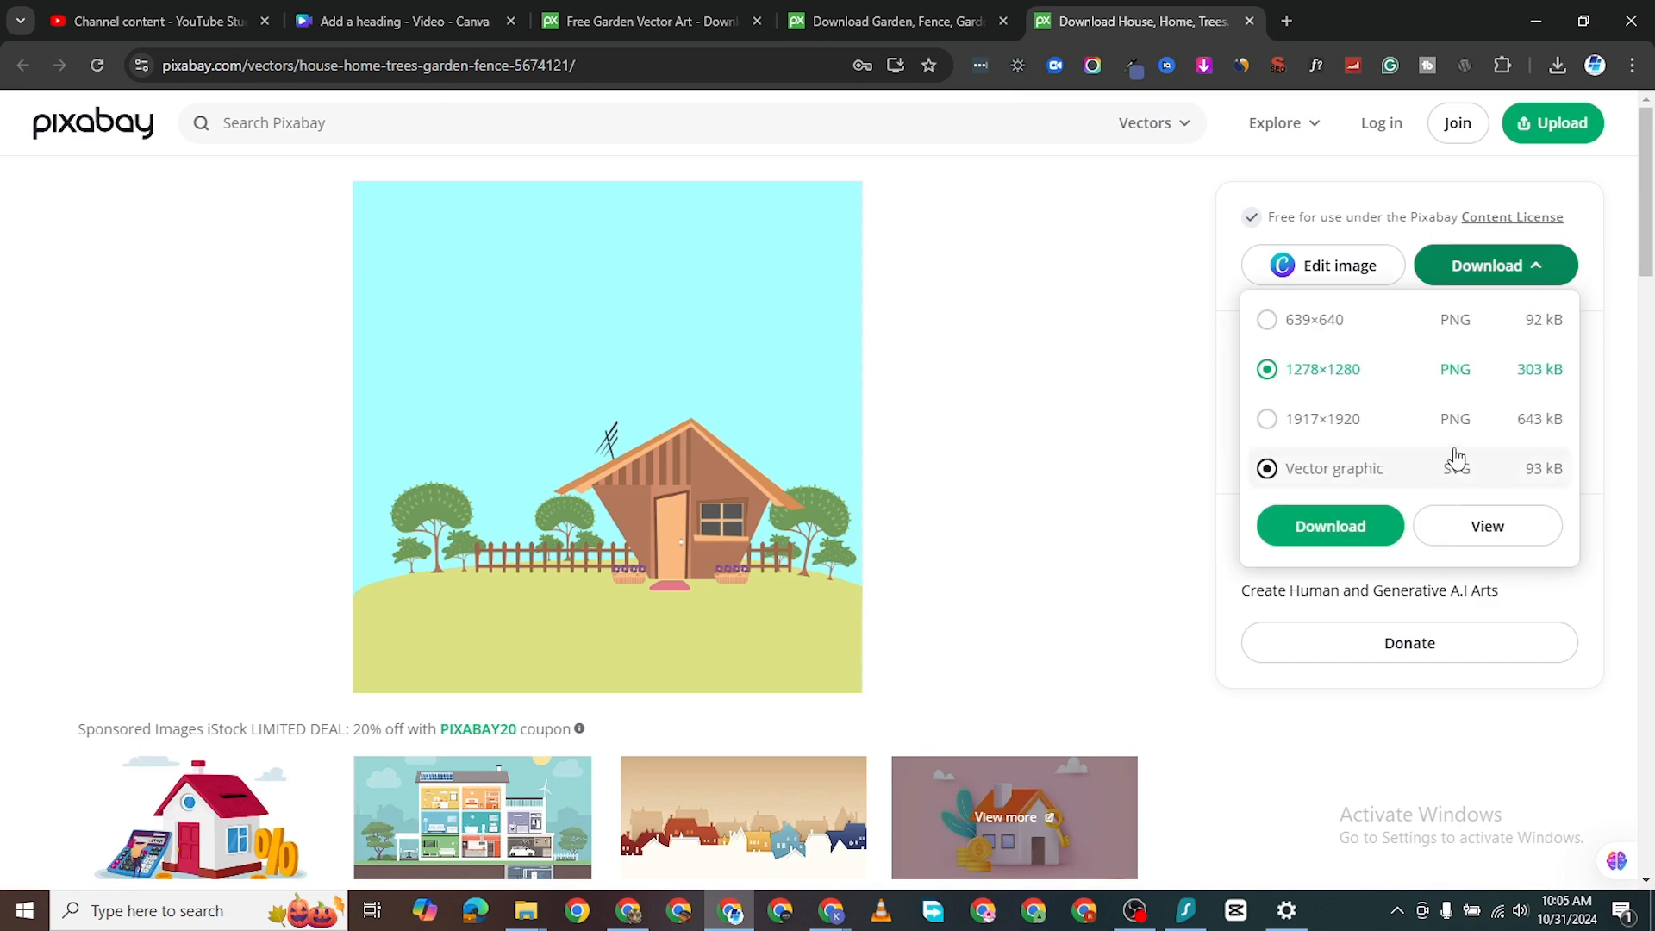
left_click(1324, 539)
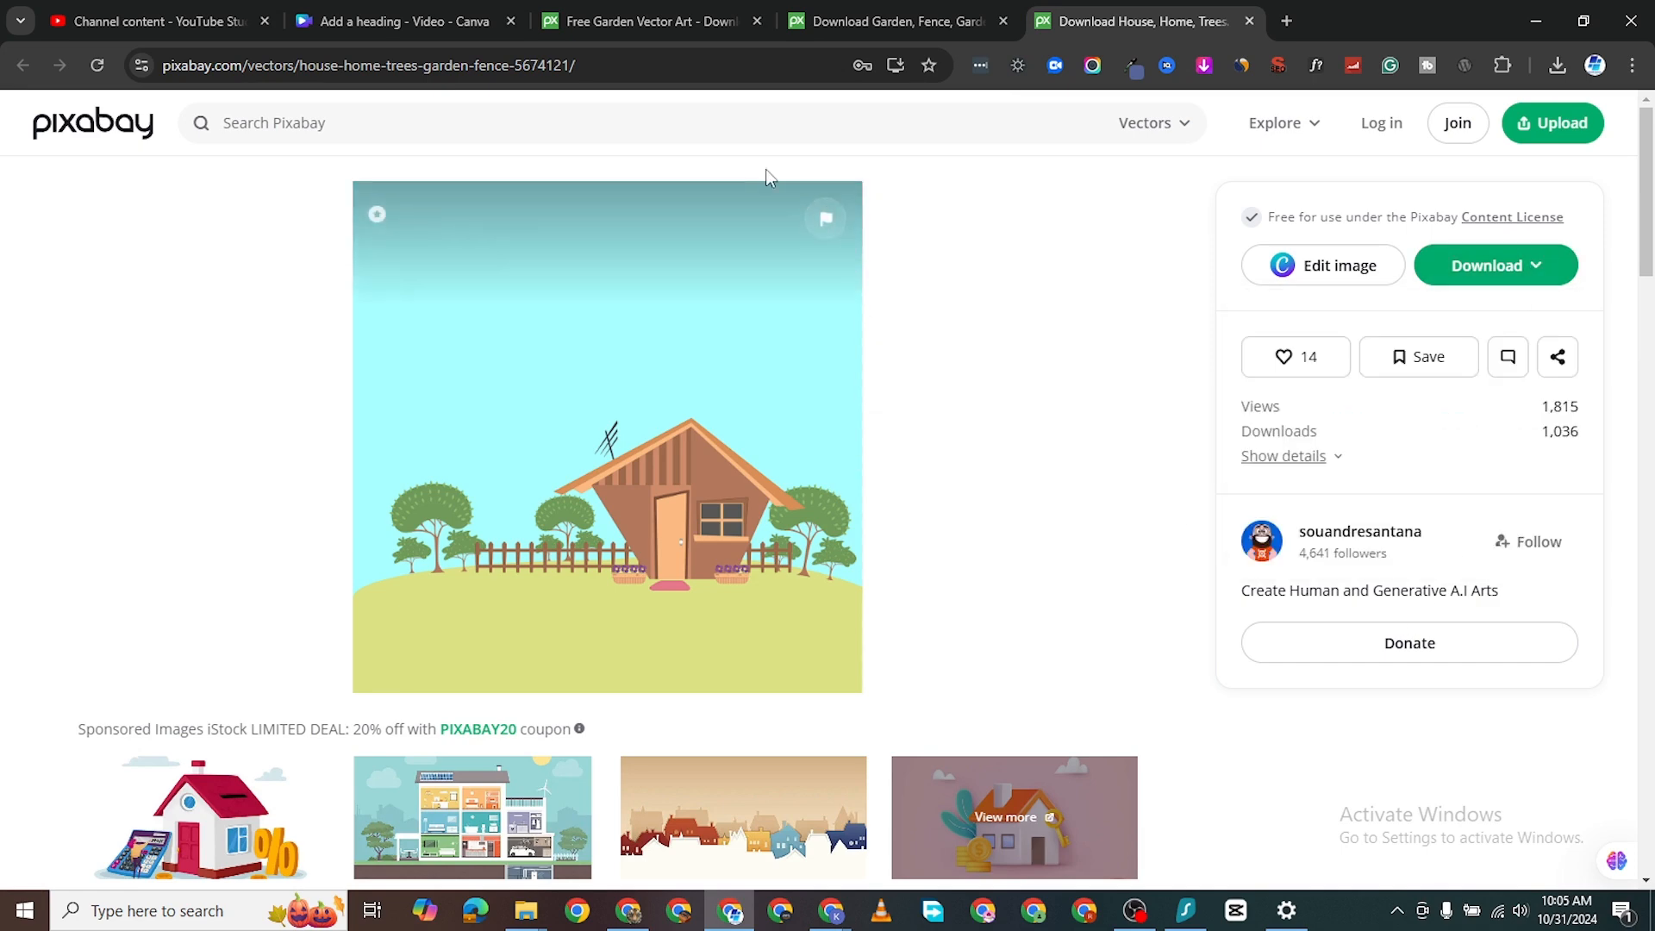
Switch back to Canva, upload house-5674121_1920.png and add it to the blank second page.
left_click(407, 19)
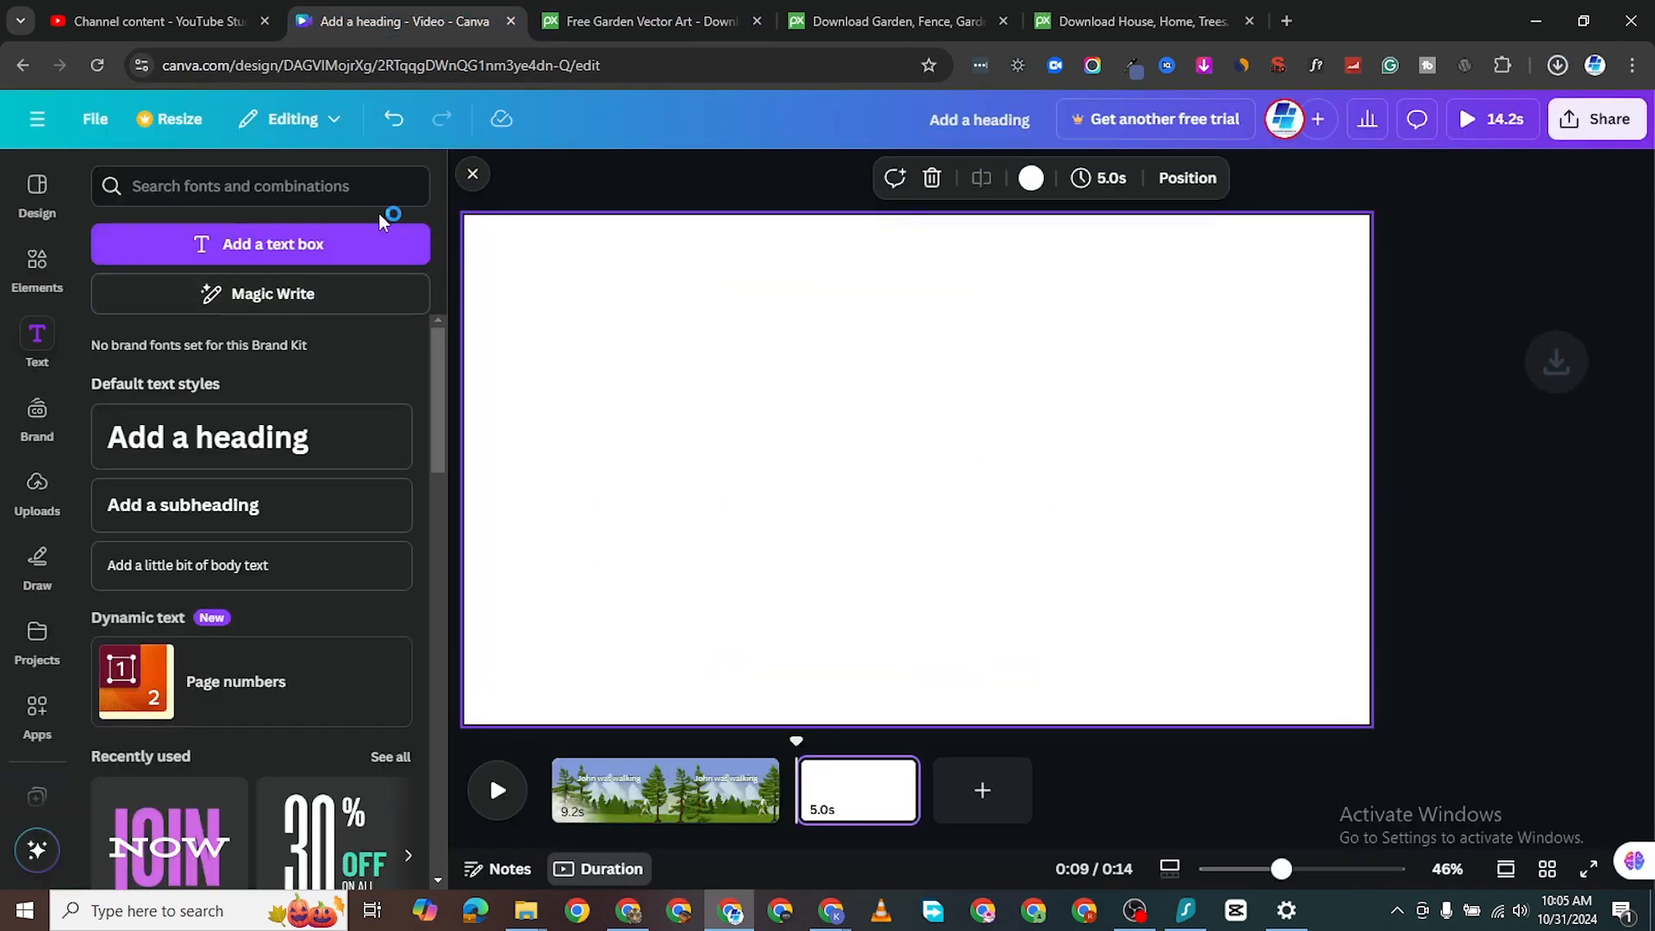
left_click(26, 511)
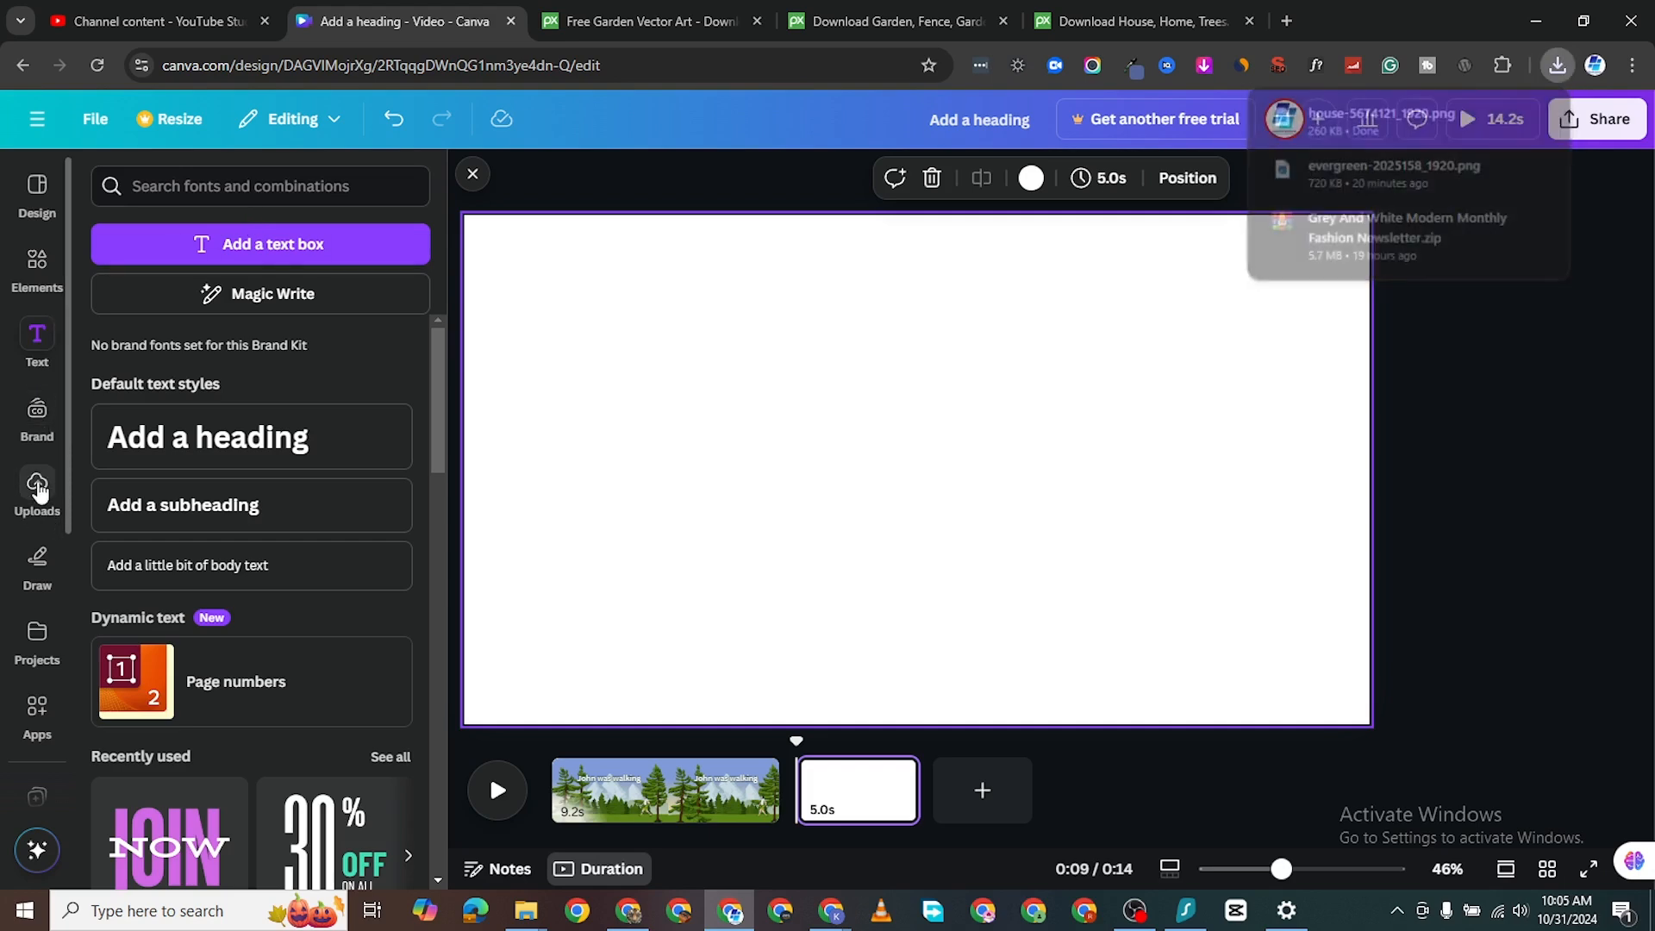
left_click(246, 236)
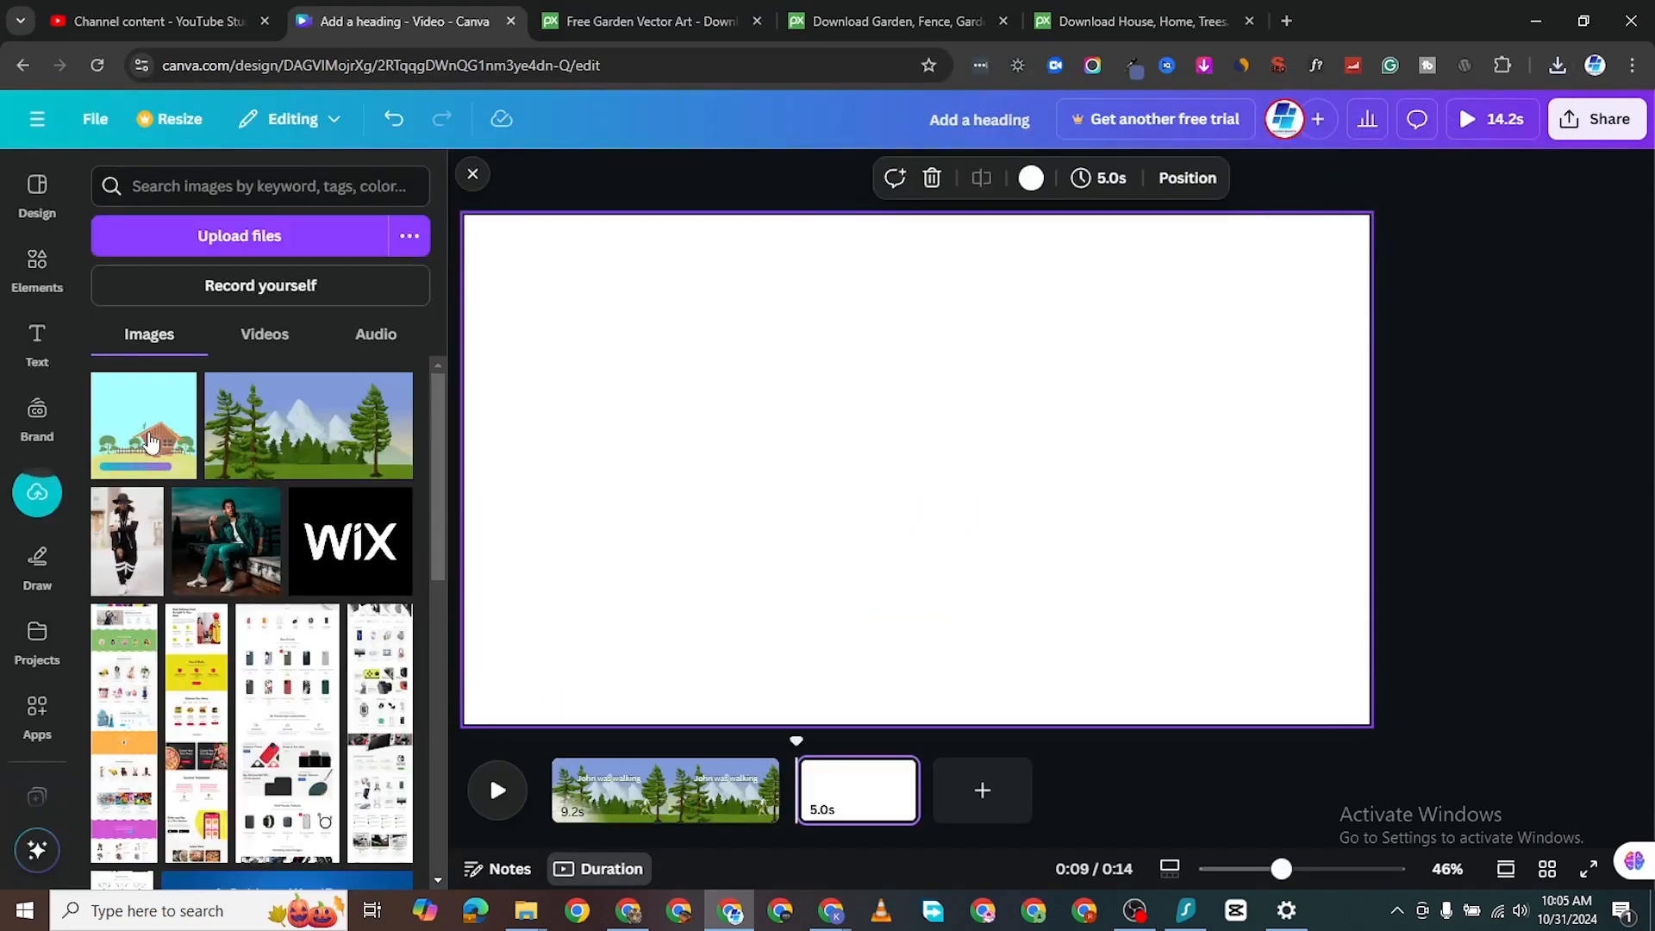
left_click(149, 441)
Enlarge the house image to cover the whole page and position it with the house and lawn inside the frame.
left_click_drag(862, 436, 588, 283)
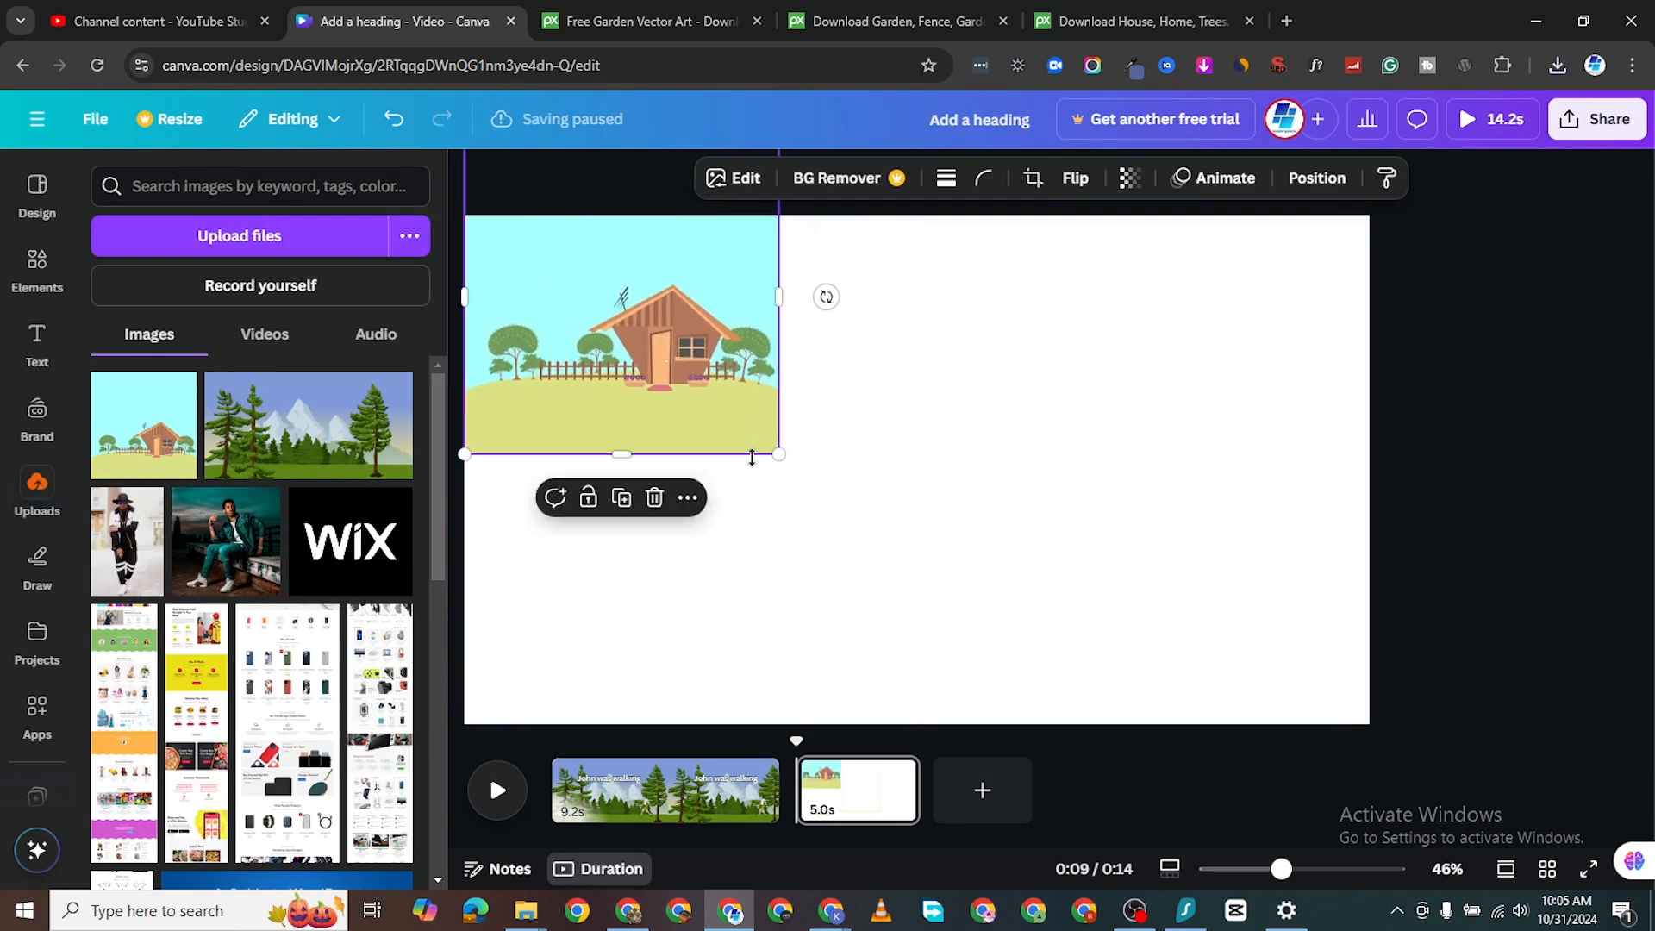
left_click_drag(779, 457, 1189, 631)
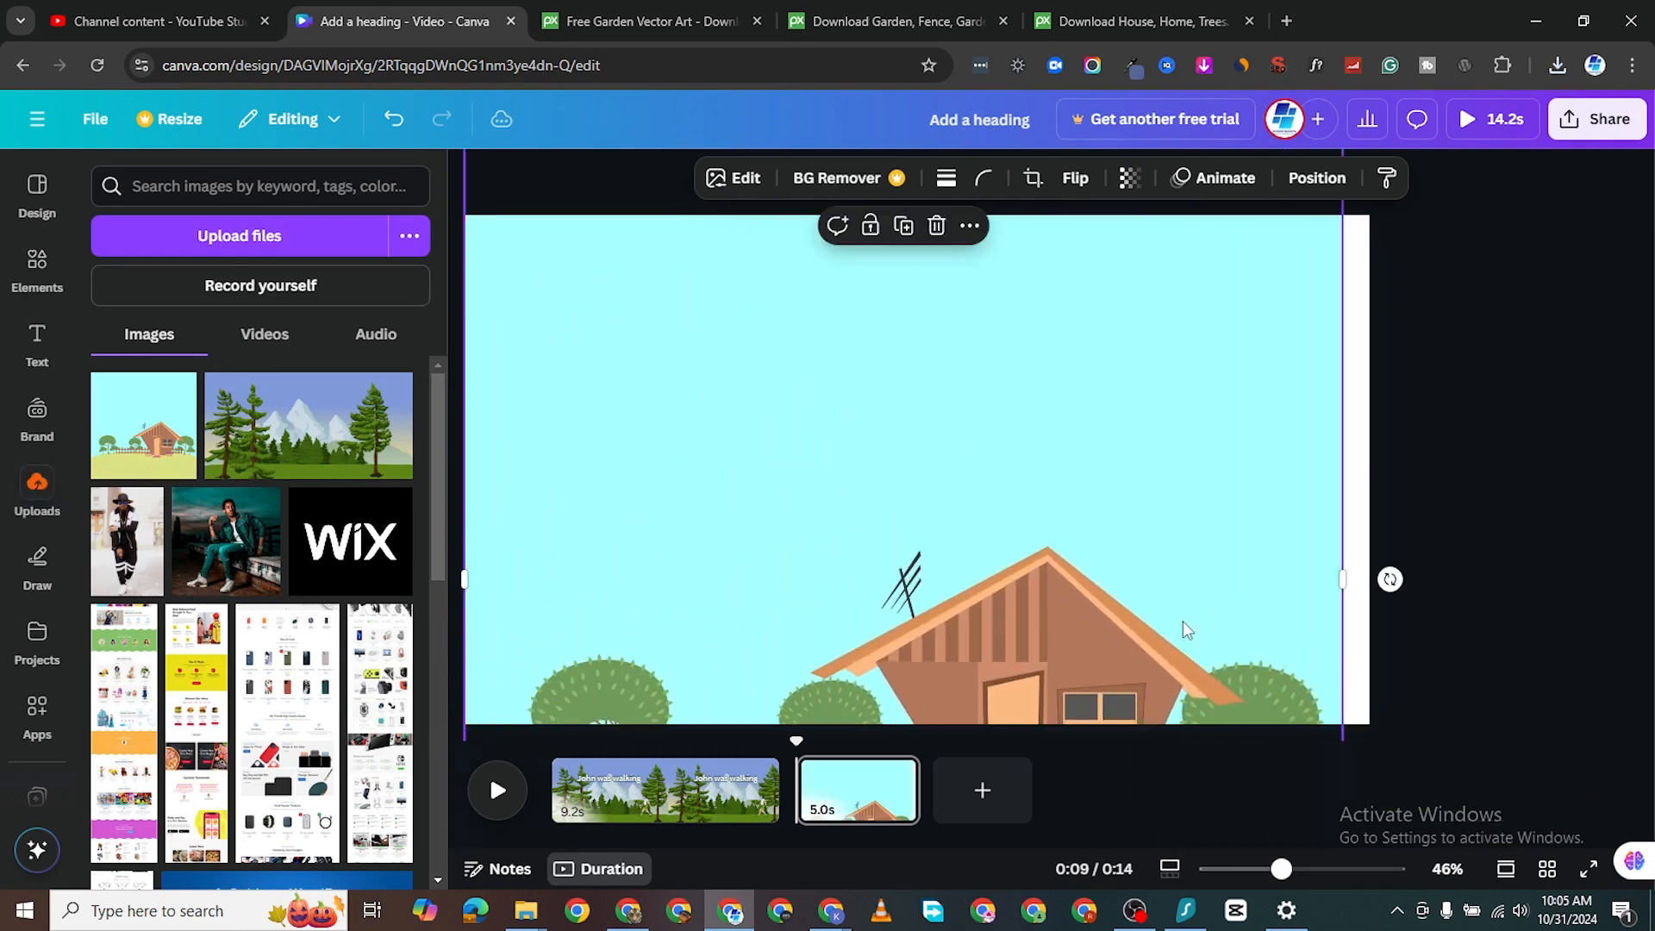
left_click_drag(1052, 539, 1046, 235)
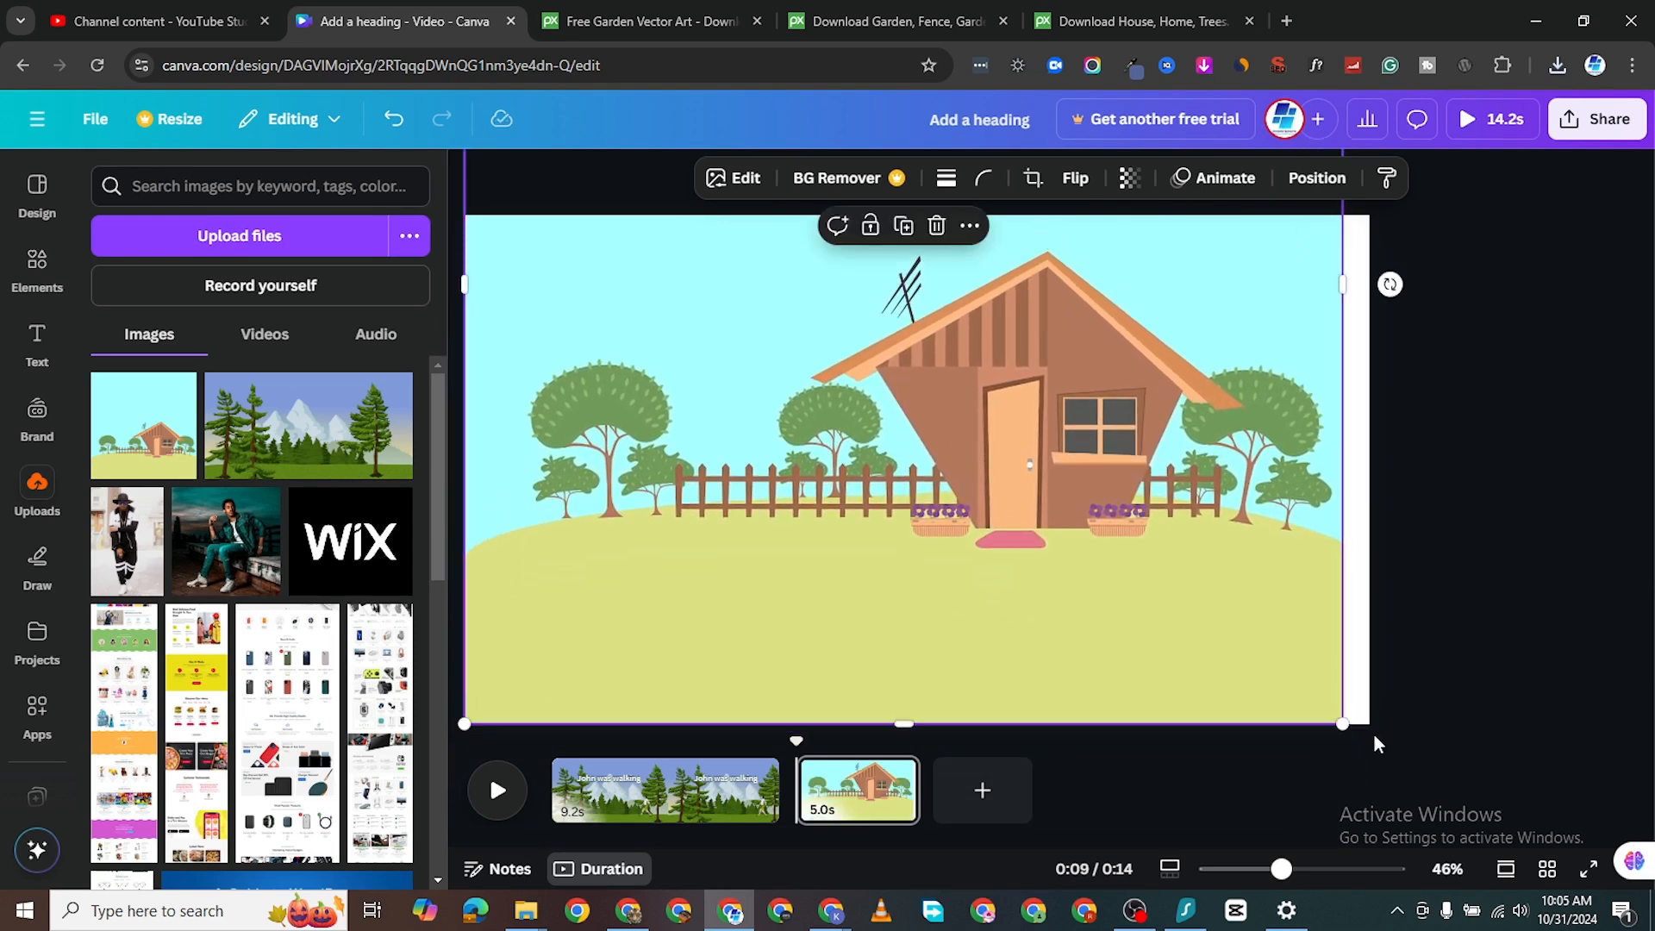
left_click_drag(1352, 727, 1378, 753)
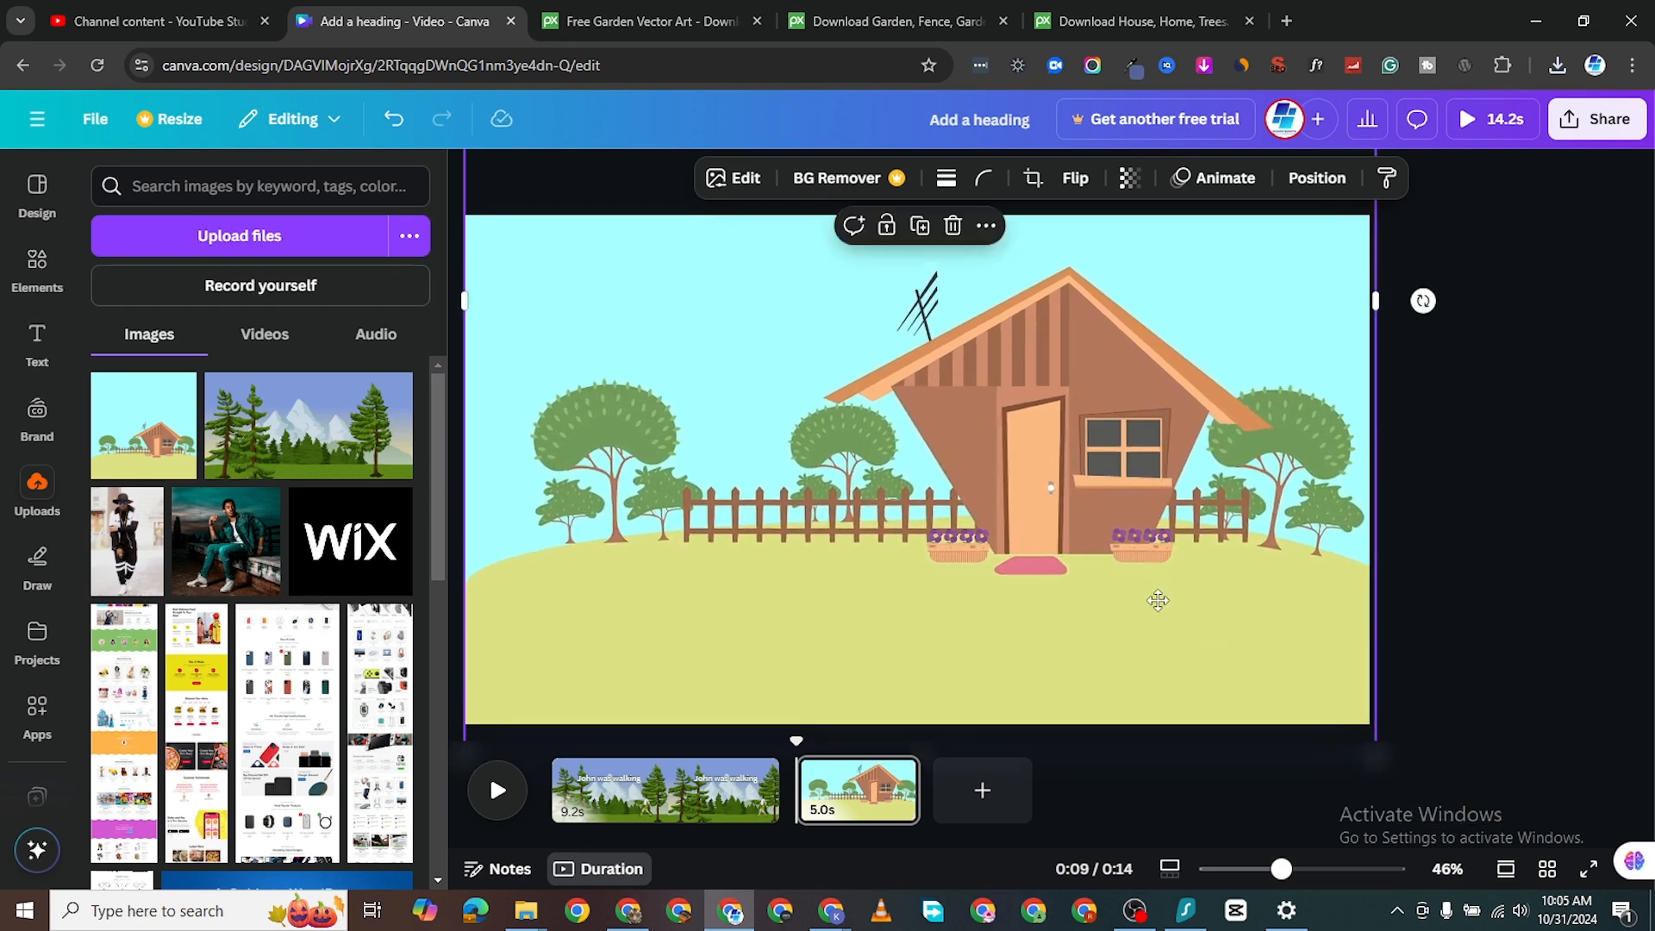
left_click_drag(1157, 598, 1157, 643)
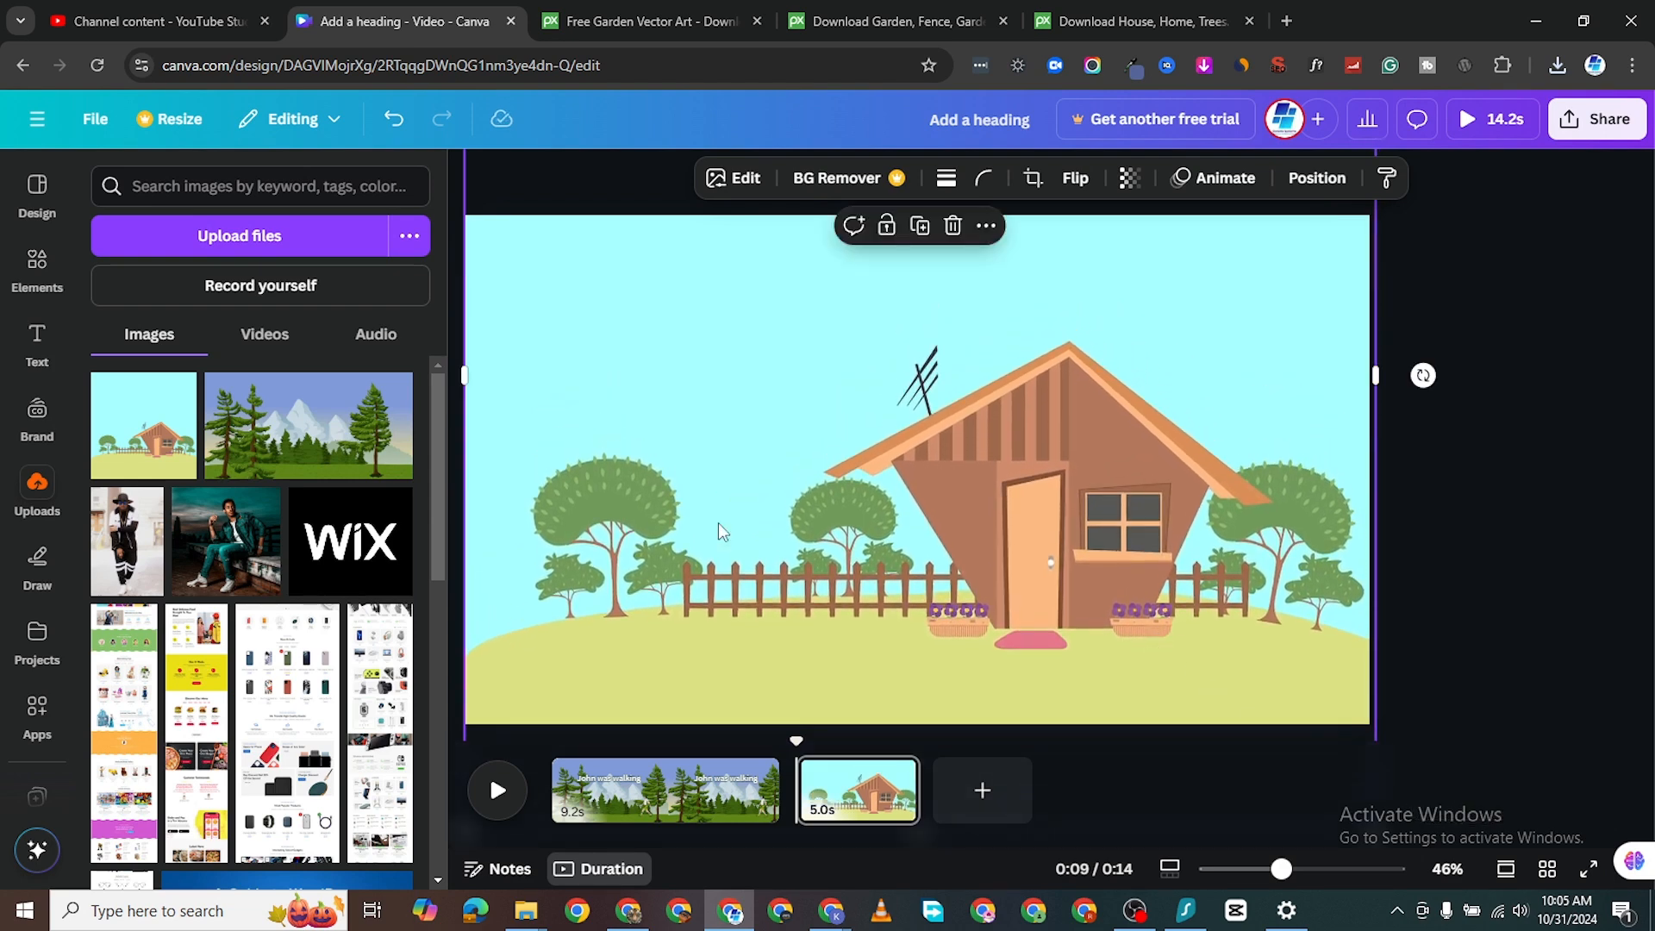
Add the animated blue-masked wrestler from the "man" graphics, scale him down and place him on the lawn left of the house.
left_click(43, 297)
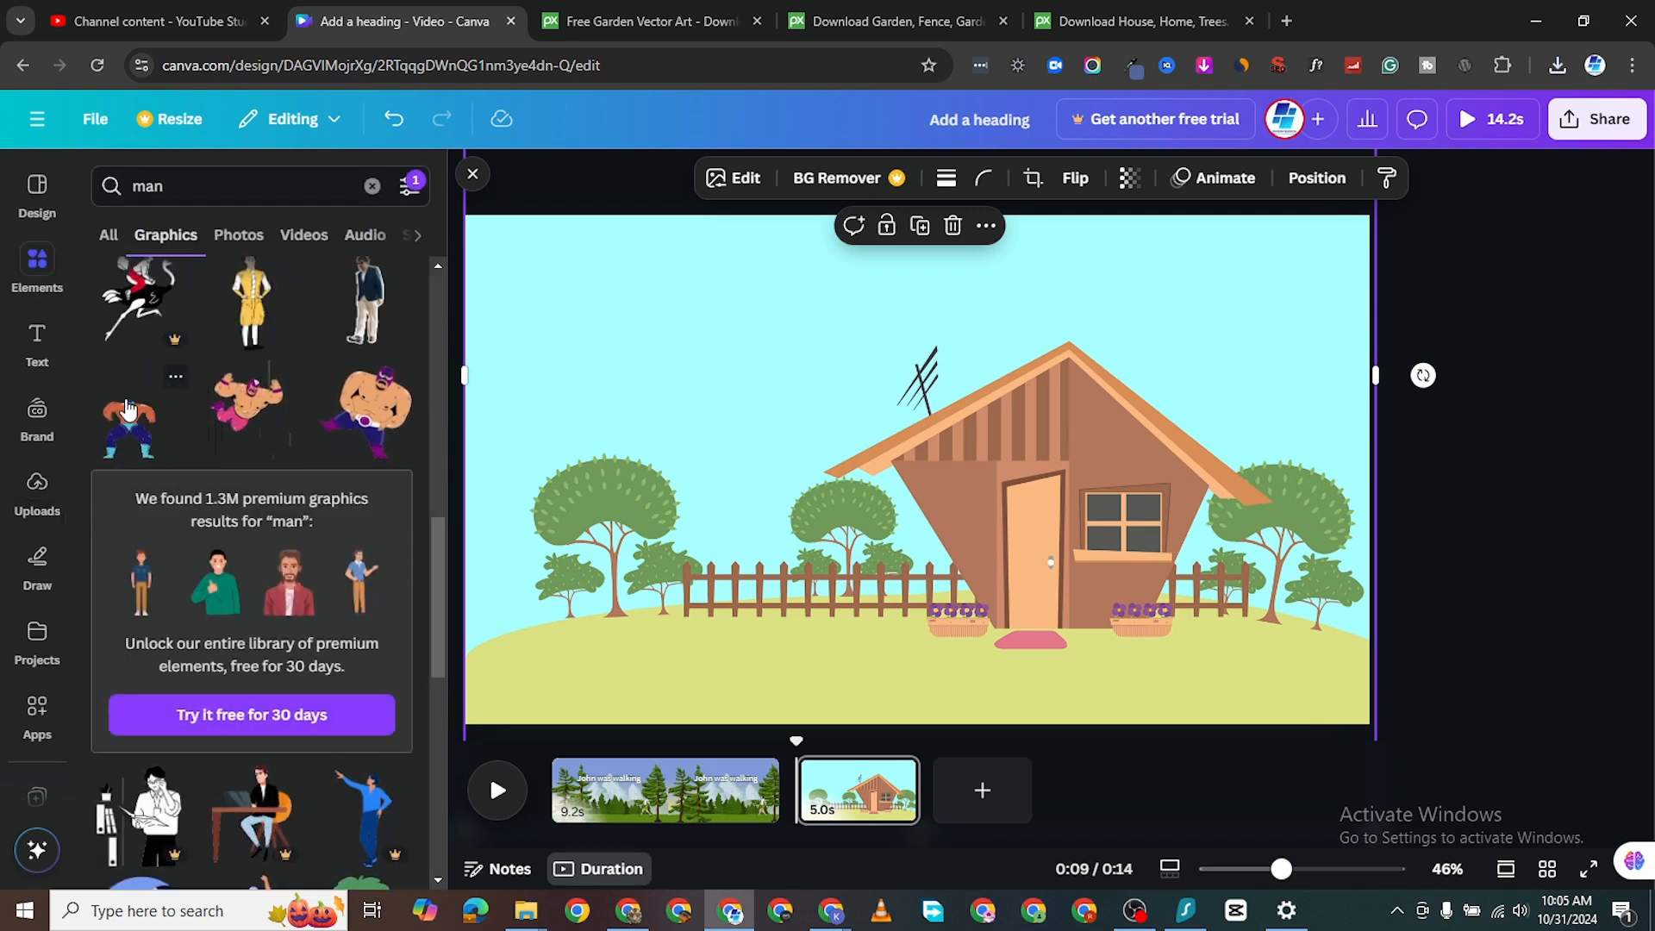
left_click(295, 418)
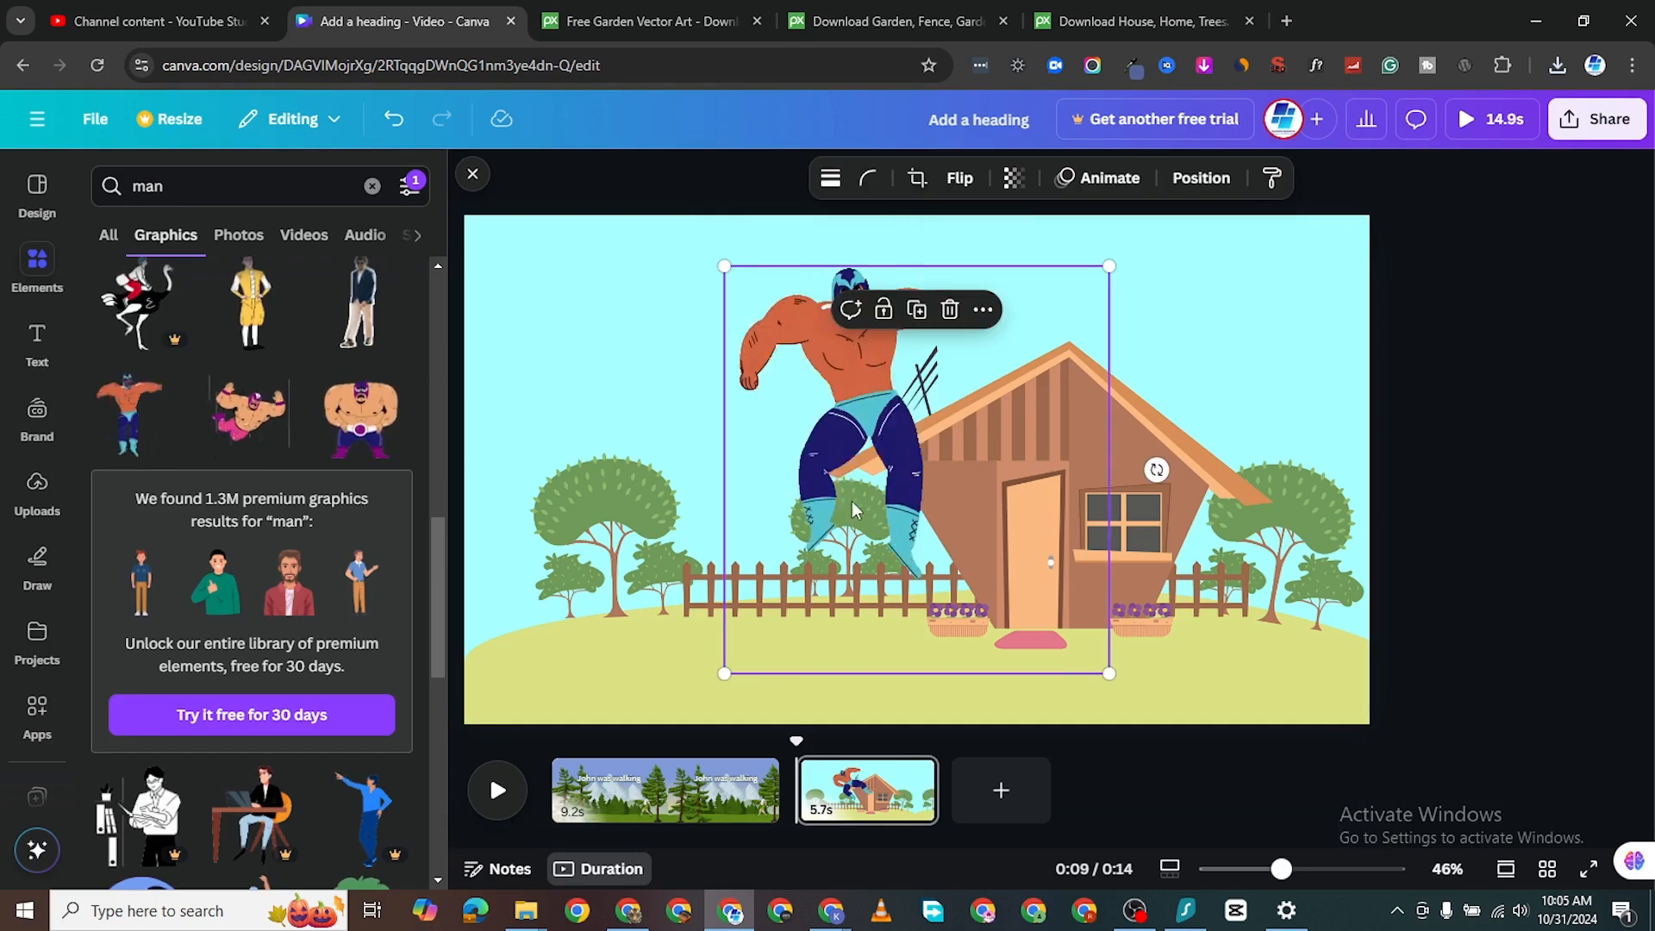
scroll(302, 653, "down", 4)
scroll(295, 673, "down", 5)
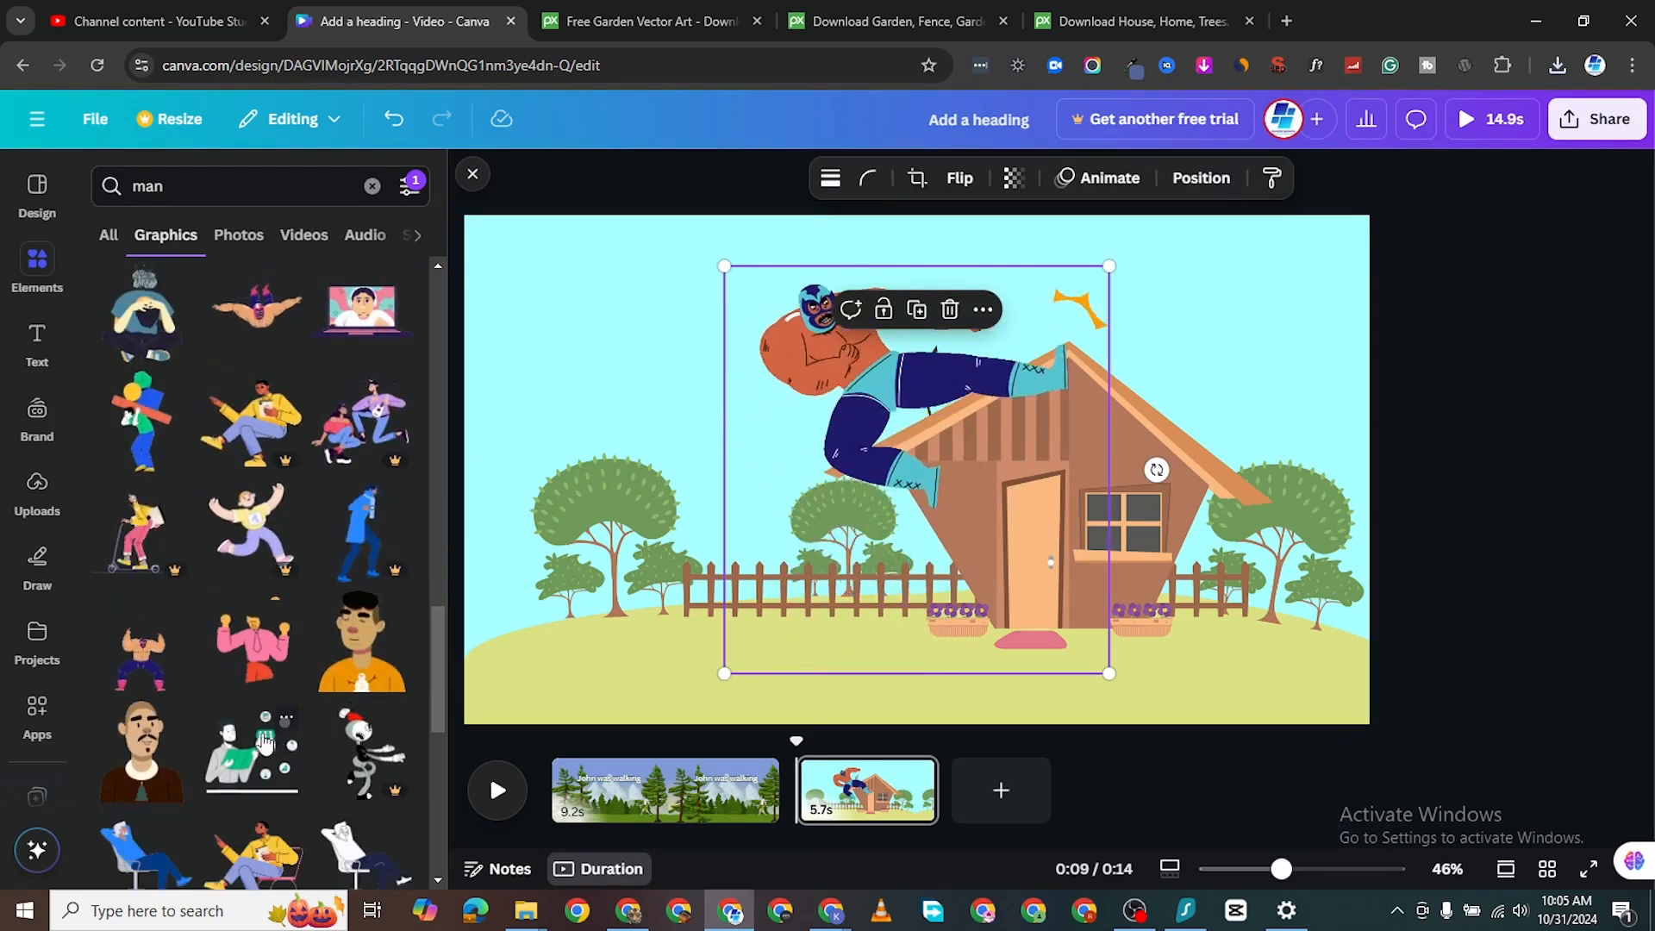
scroll(267, 716, "down", 3)
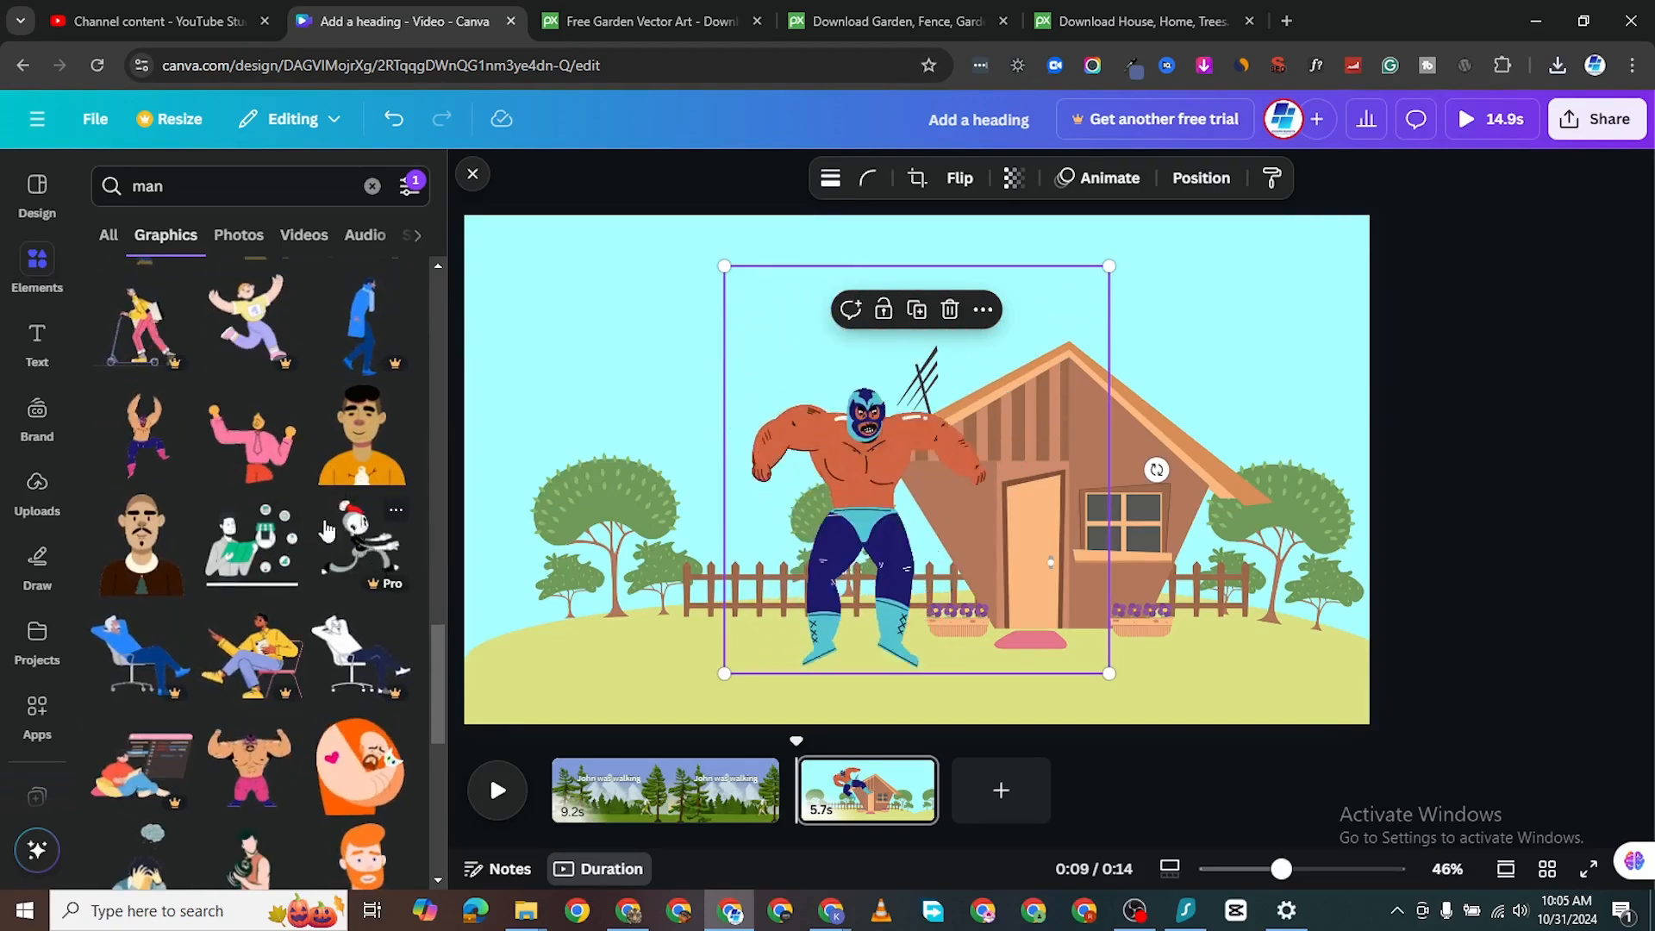
scroll(377, 561, "down", 3)
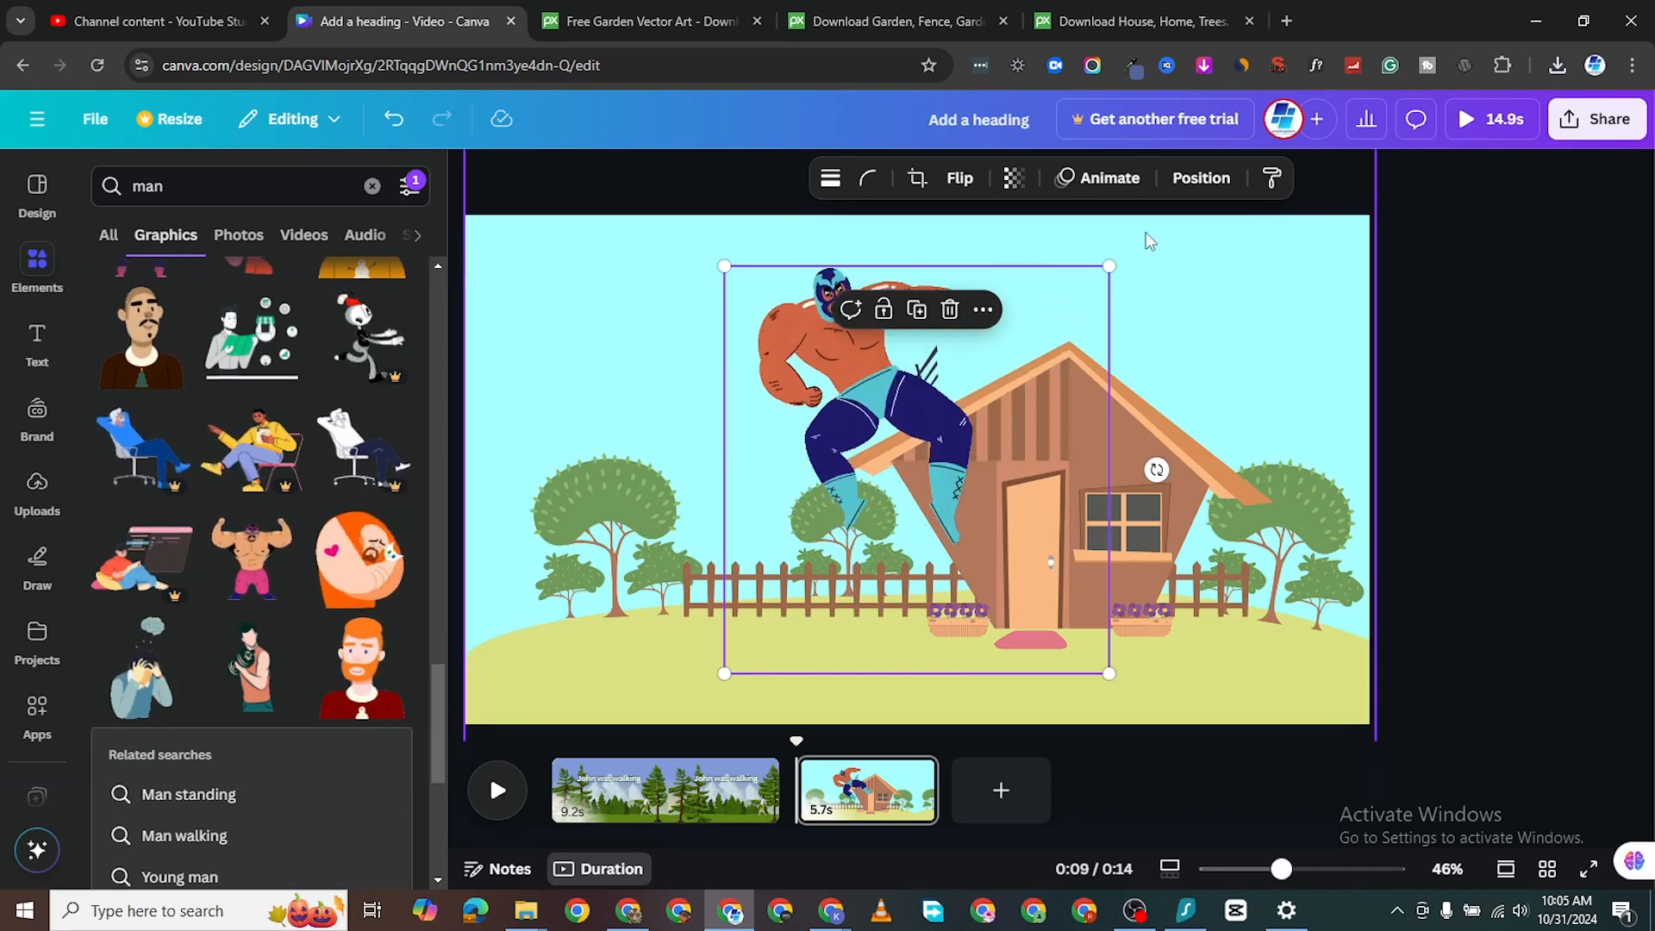
left_click_drag(1109, 266, 987, 380)
left_click_drag(869, 478, 719, 482)
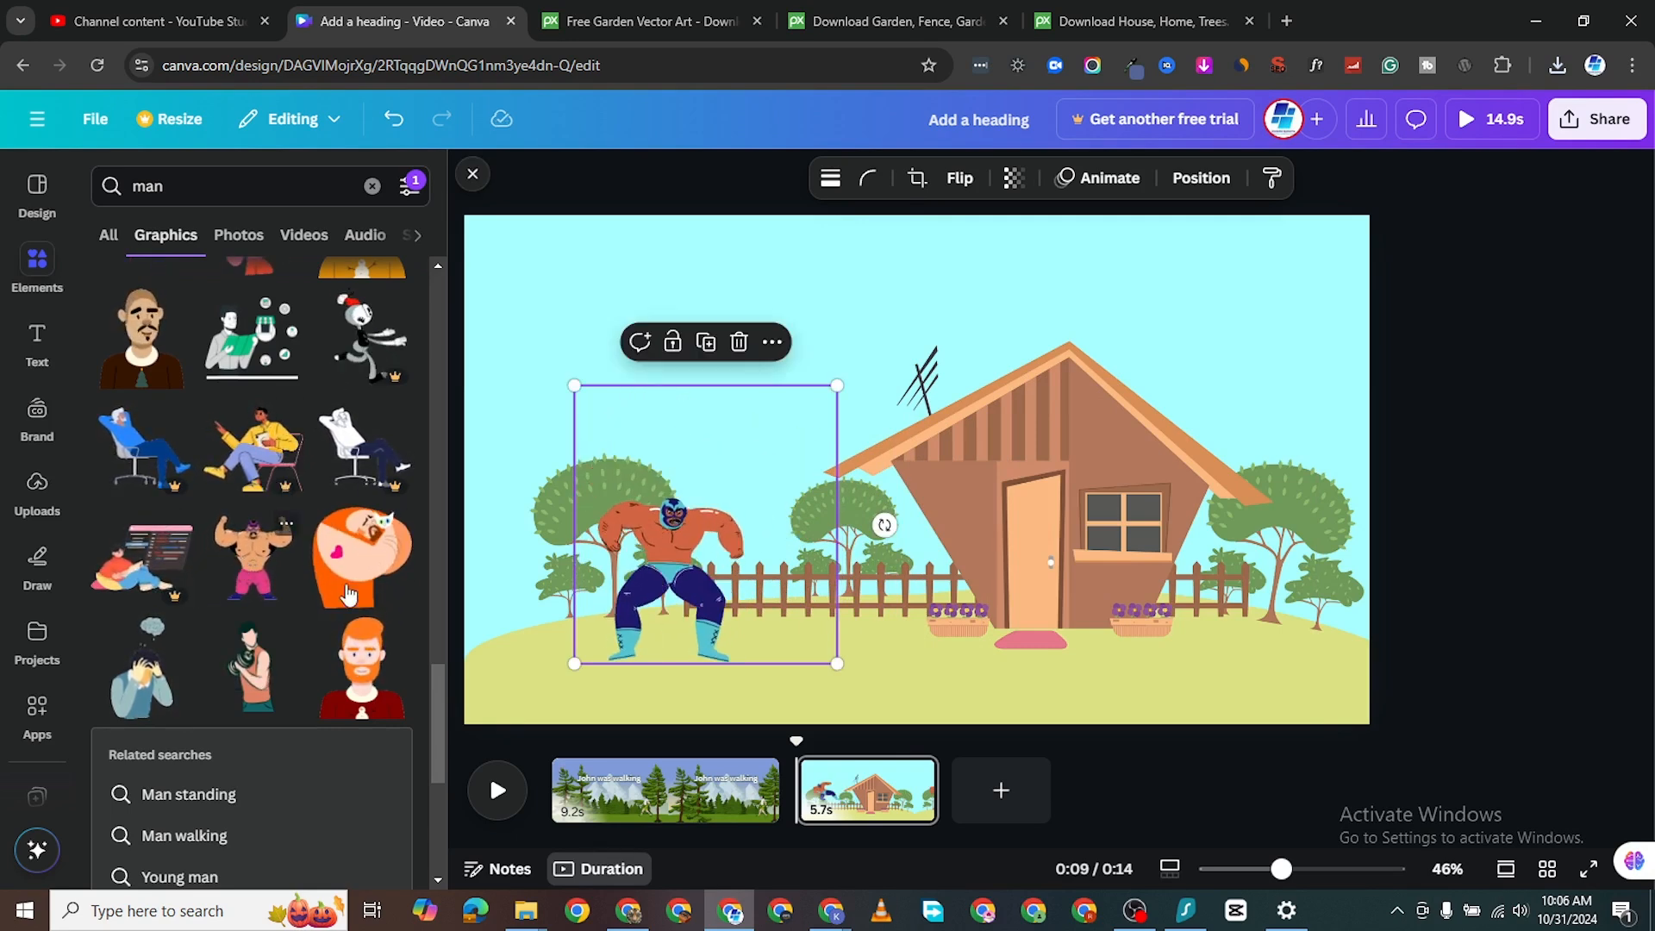
Add the flexing wrestler in pink trousers, shrink him and place him on the lawn at the right side of the house.
left_click(253, 556)
left_click_drag(717, 332, 889, 327)
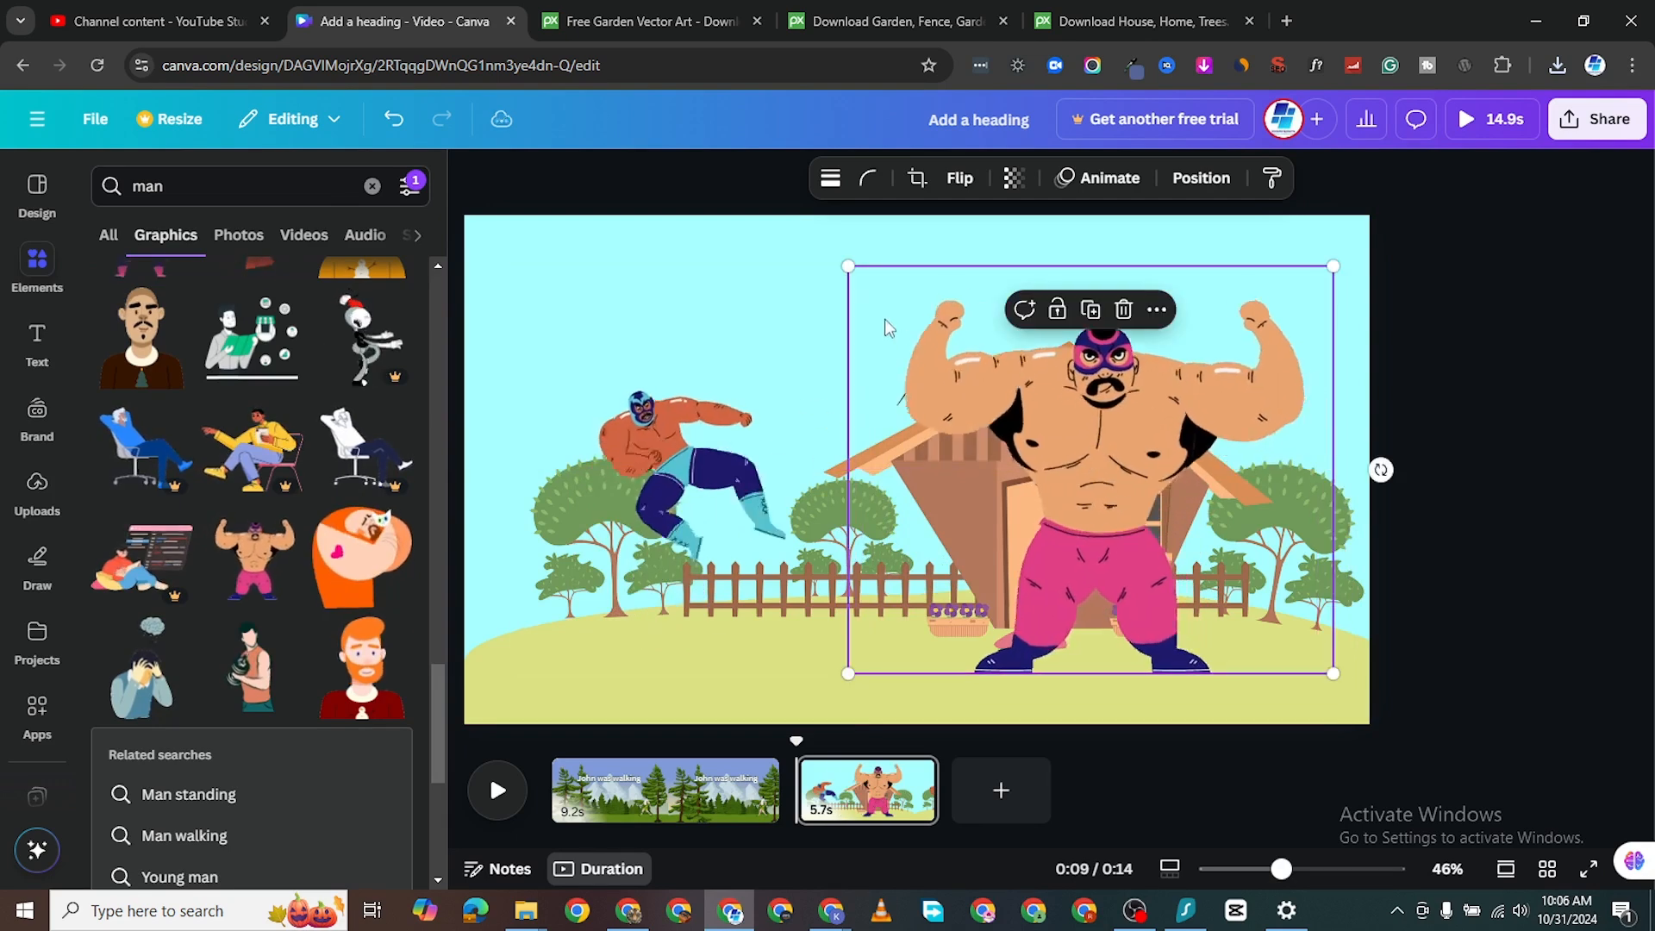
left_click_drag(849, 267, 1101, 555)
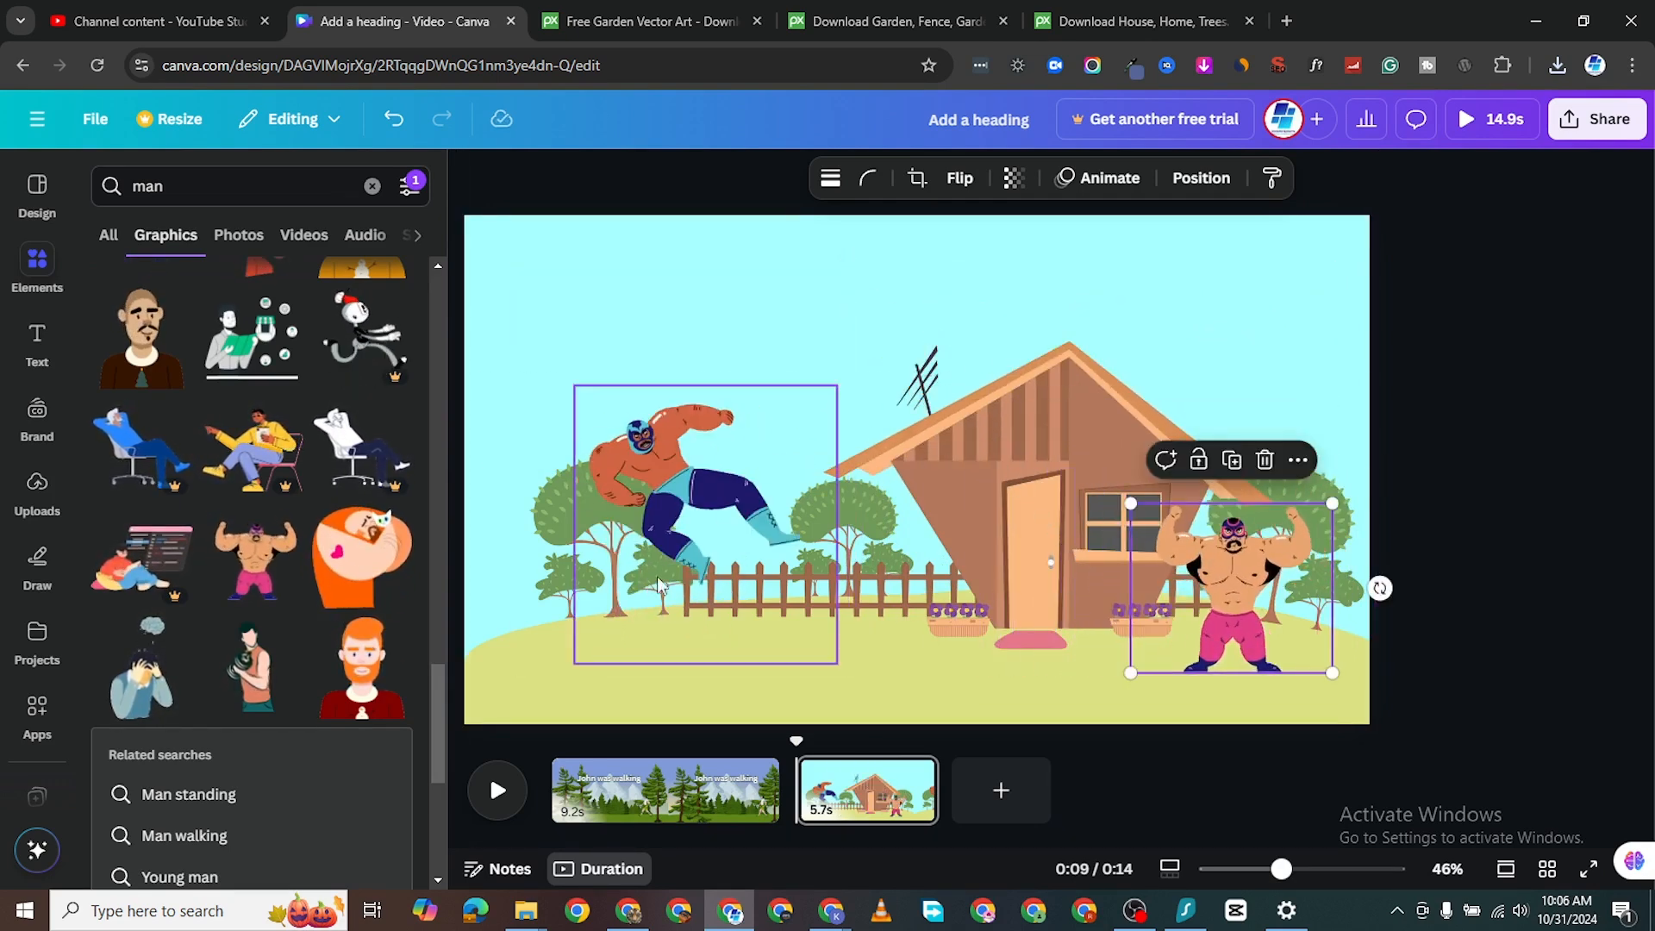
Lower the blue-masked wrestler onto the lawn and place the pink-trousered wrestler larger in front of the house.
scroll(319, 538, "down", 5)
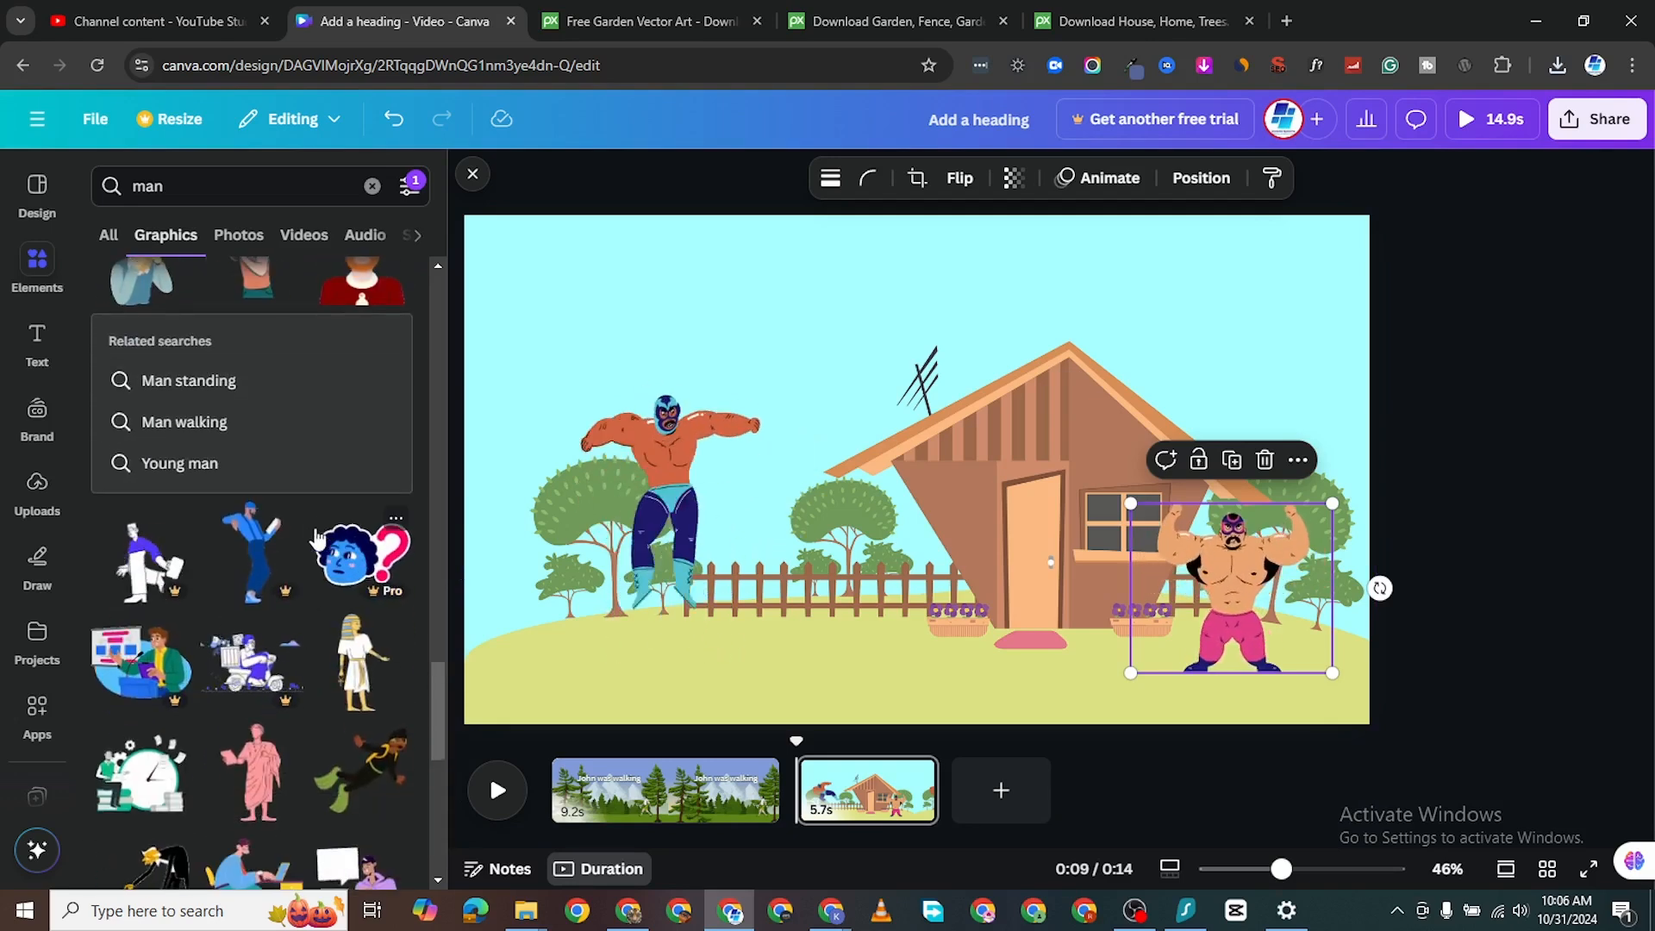
scroll(317, 538, "down", 3)
left_click(749, 543)
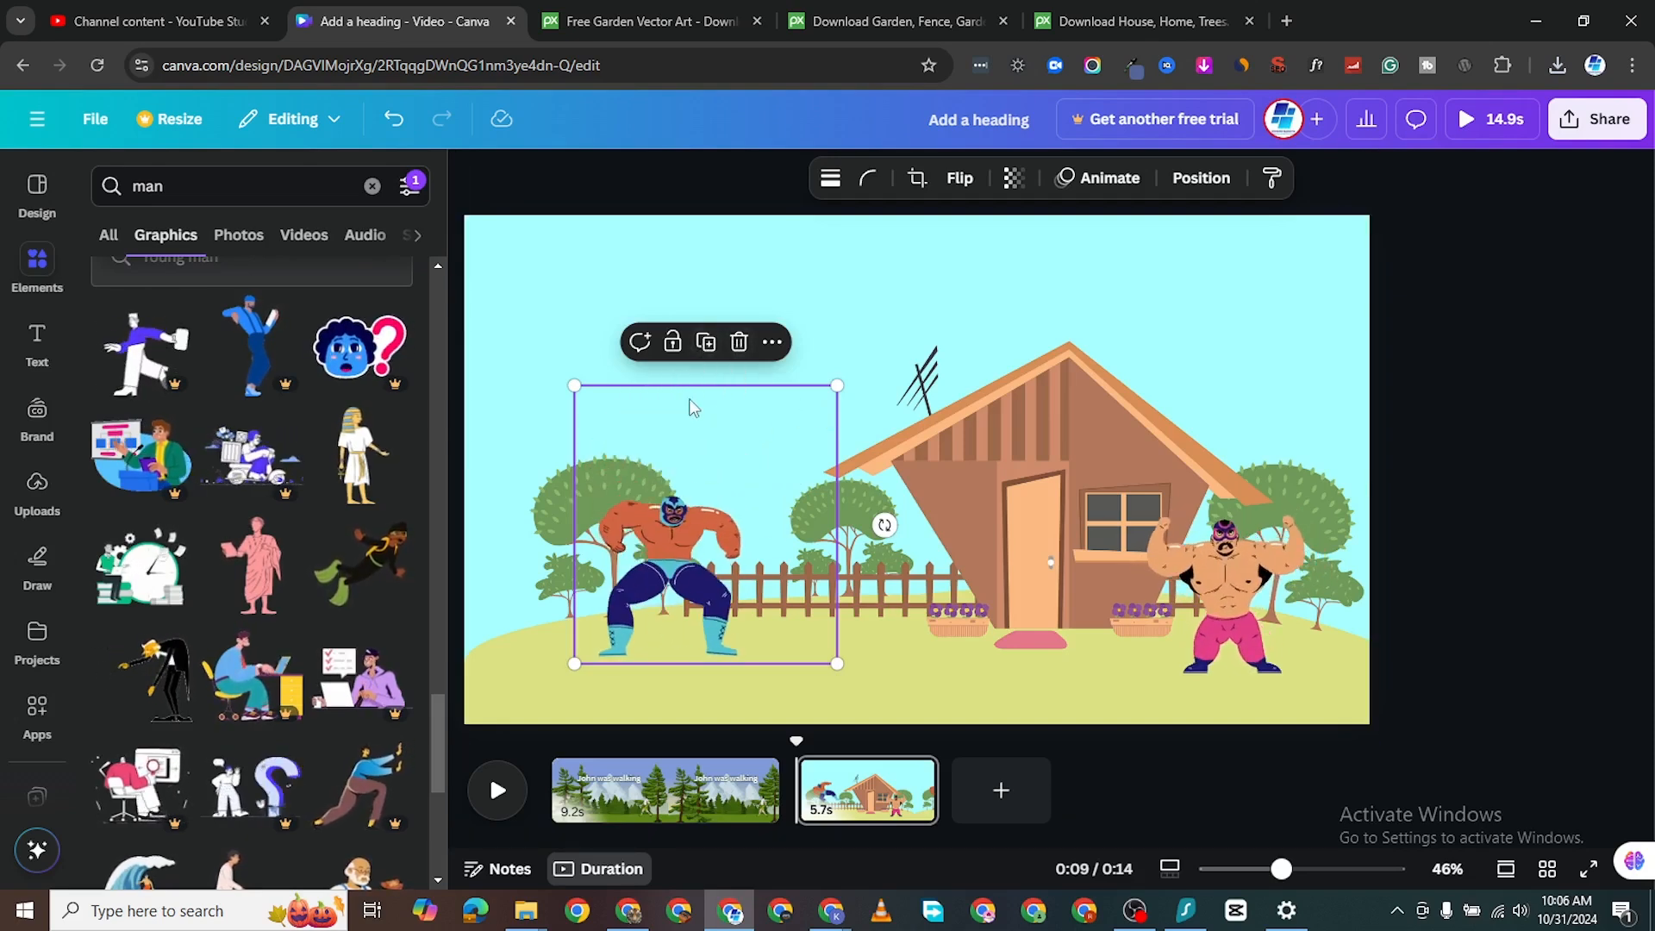
left_click(707, 345)
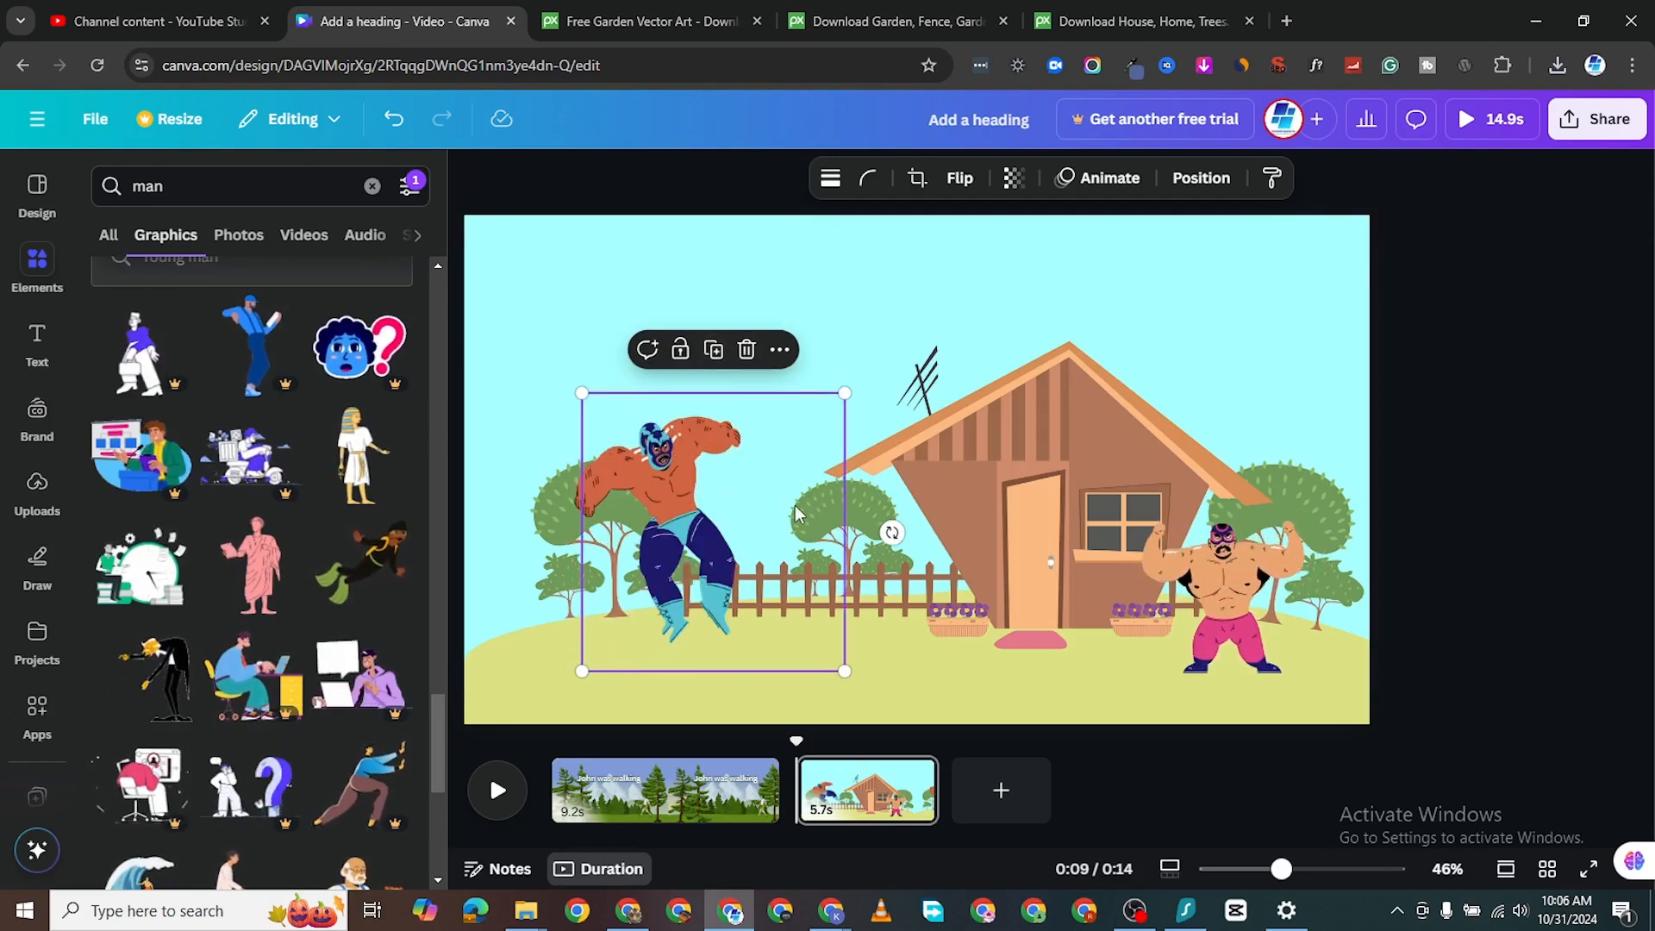
left_click_drag(745, 590, 1088, 590)
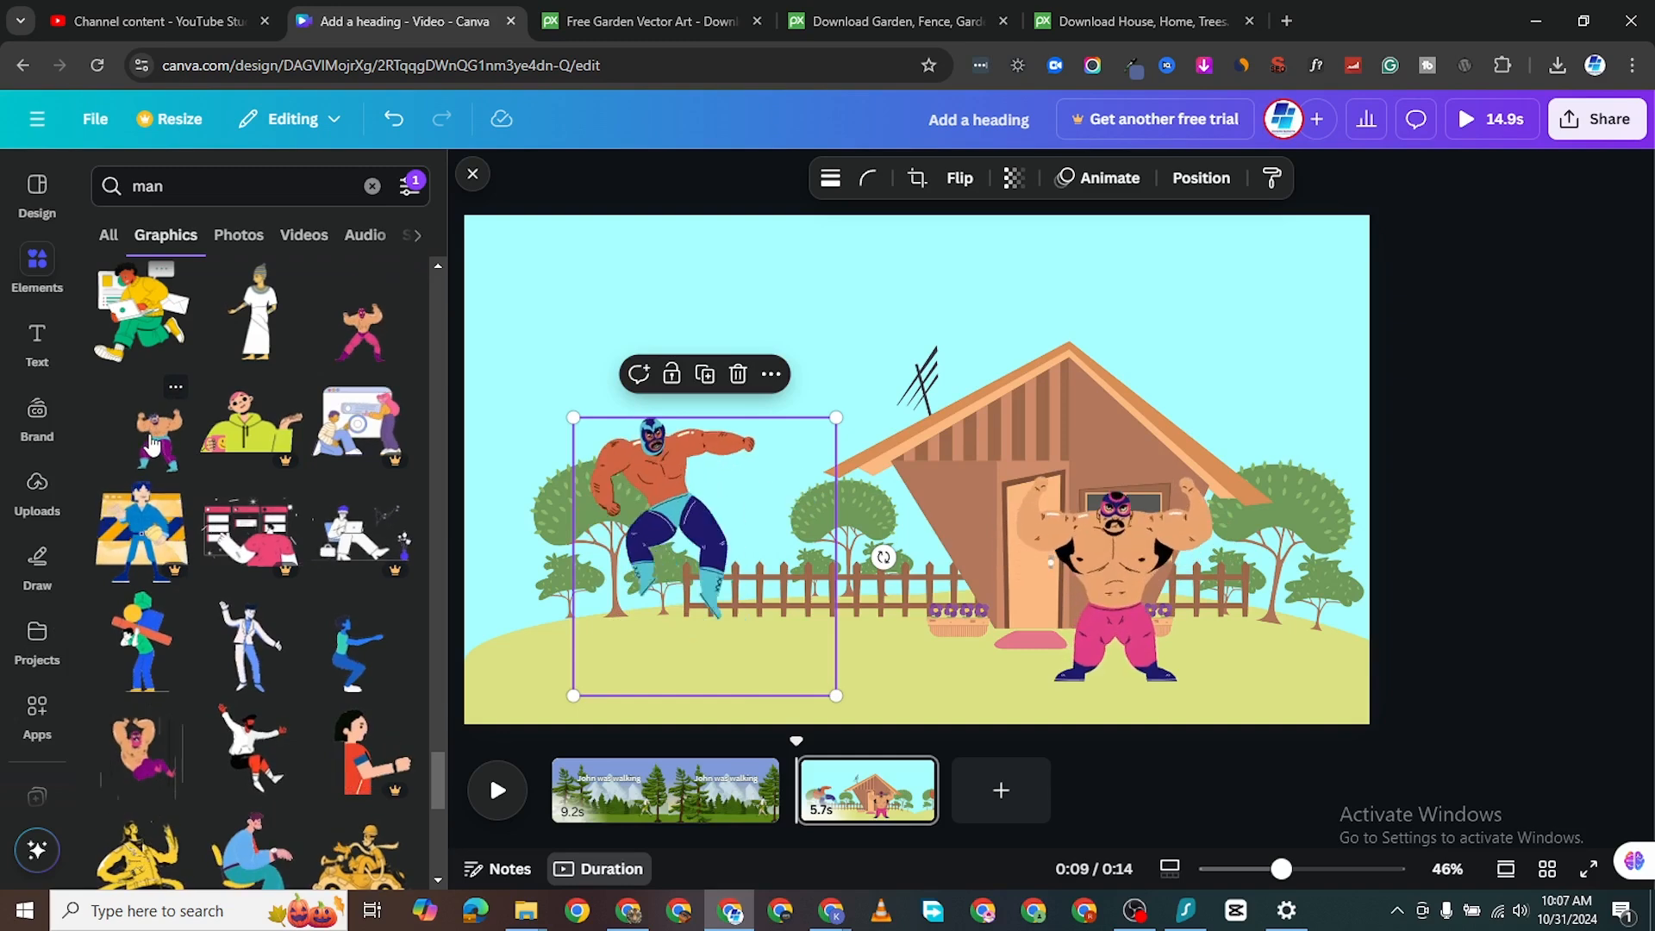
Add the animated kicking wrestler in purple trousers from the "man" graphics and delete the pink-trousered wrestler.
left_click(180, 449)
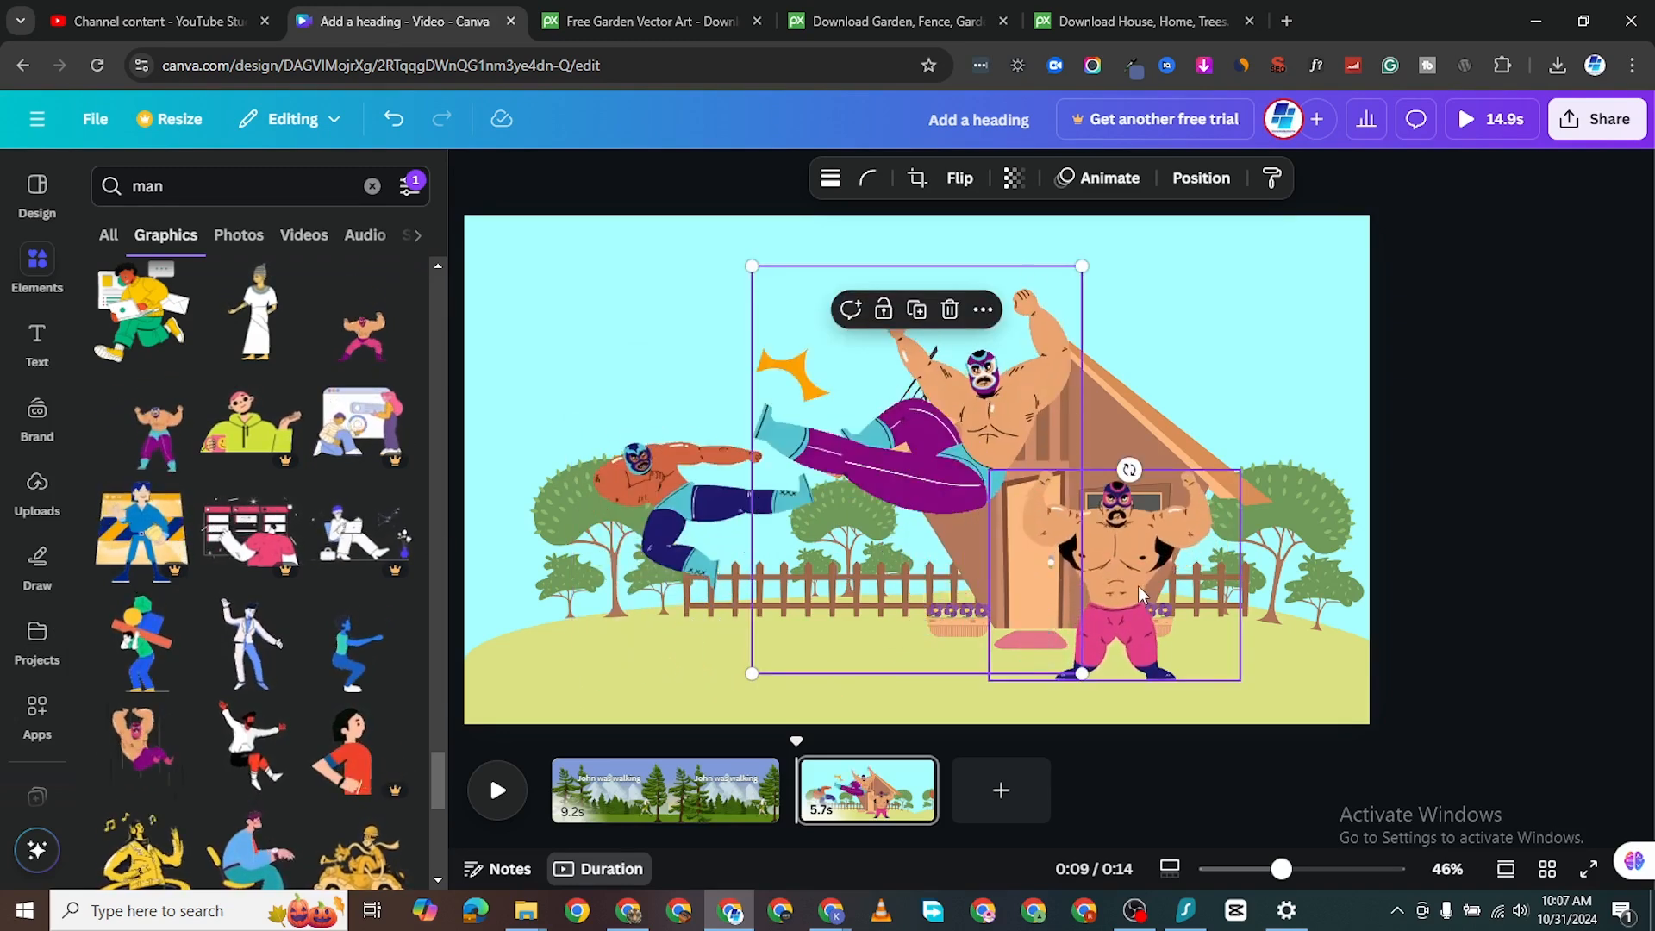
left_click(1146, 562)
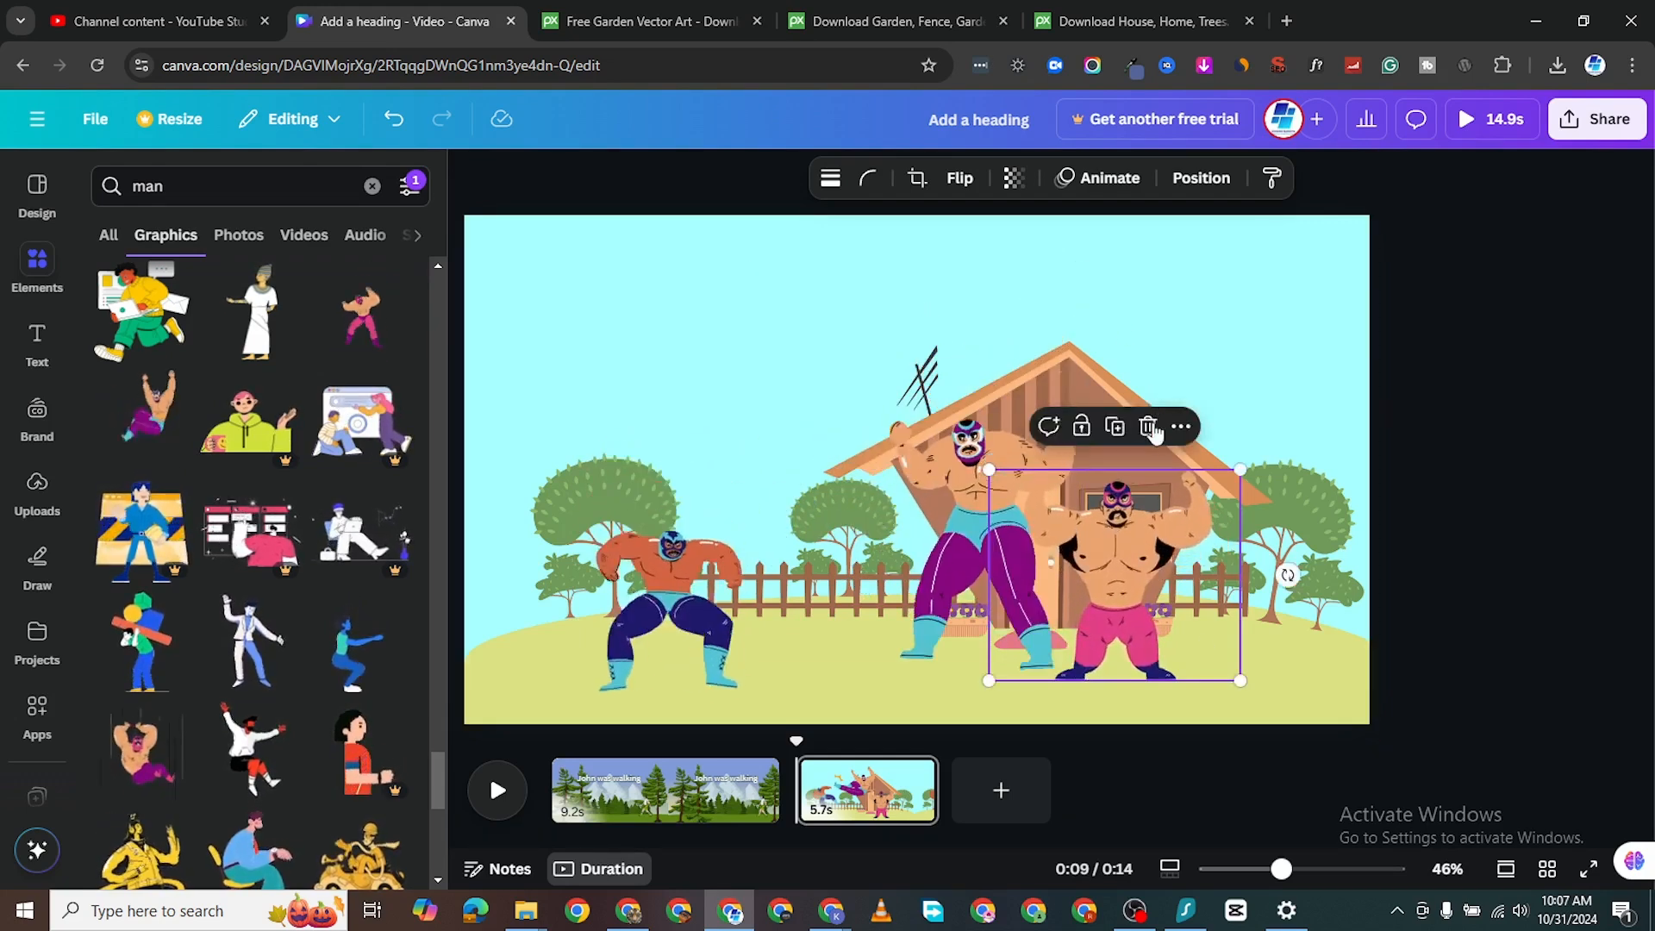
key("Delete")
Shrink the purple-trousered wrestler, stand him in front of the house and bring the blue-masked wrestler closer to face him.
left_click_drag(973, 557, 1165, 579)
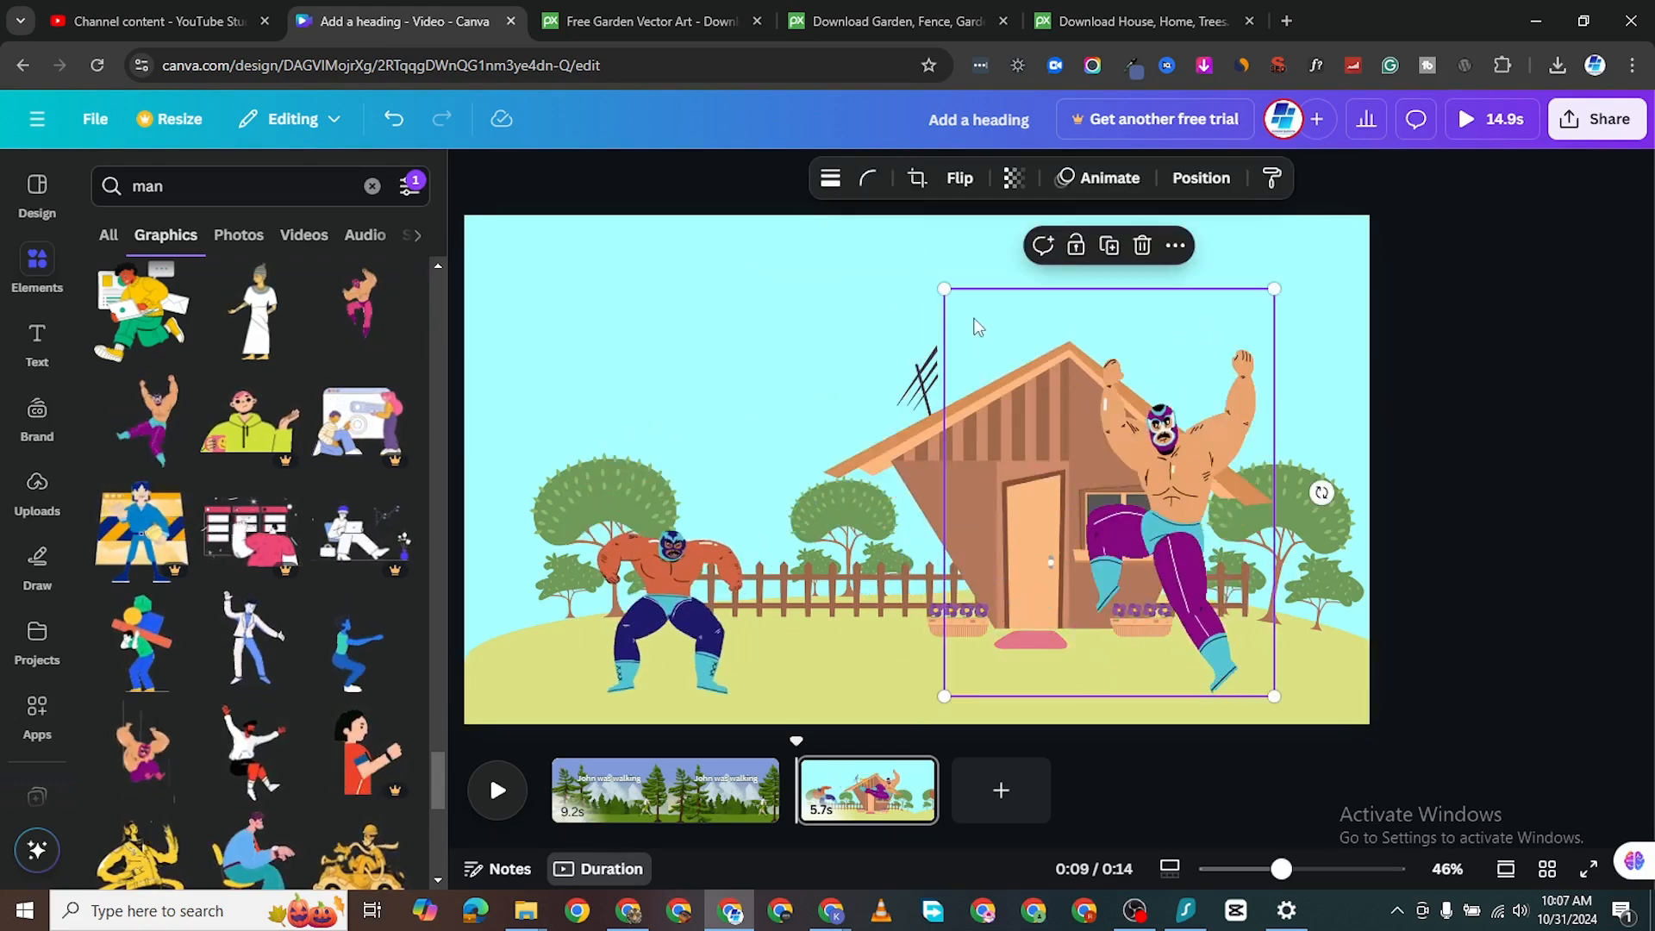
left_click_drag(944, 291, 1031, 429)
left_click_drag(1086, 572, 935, 556)
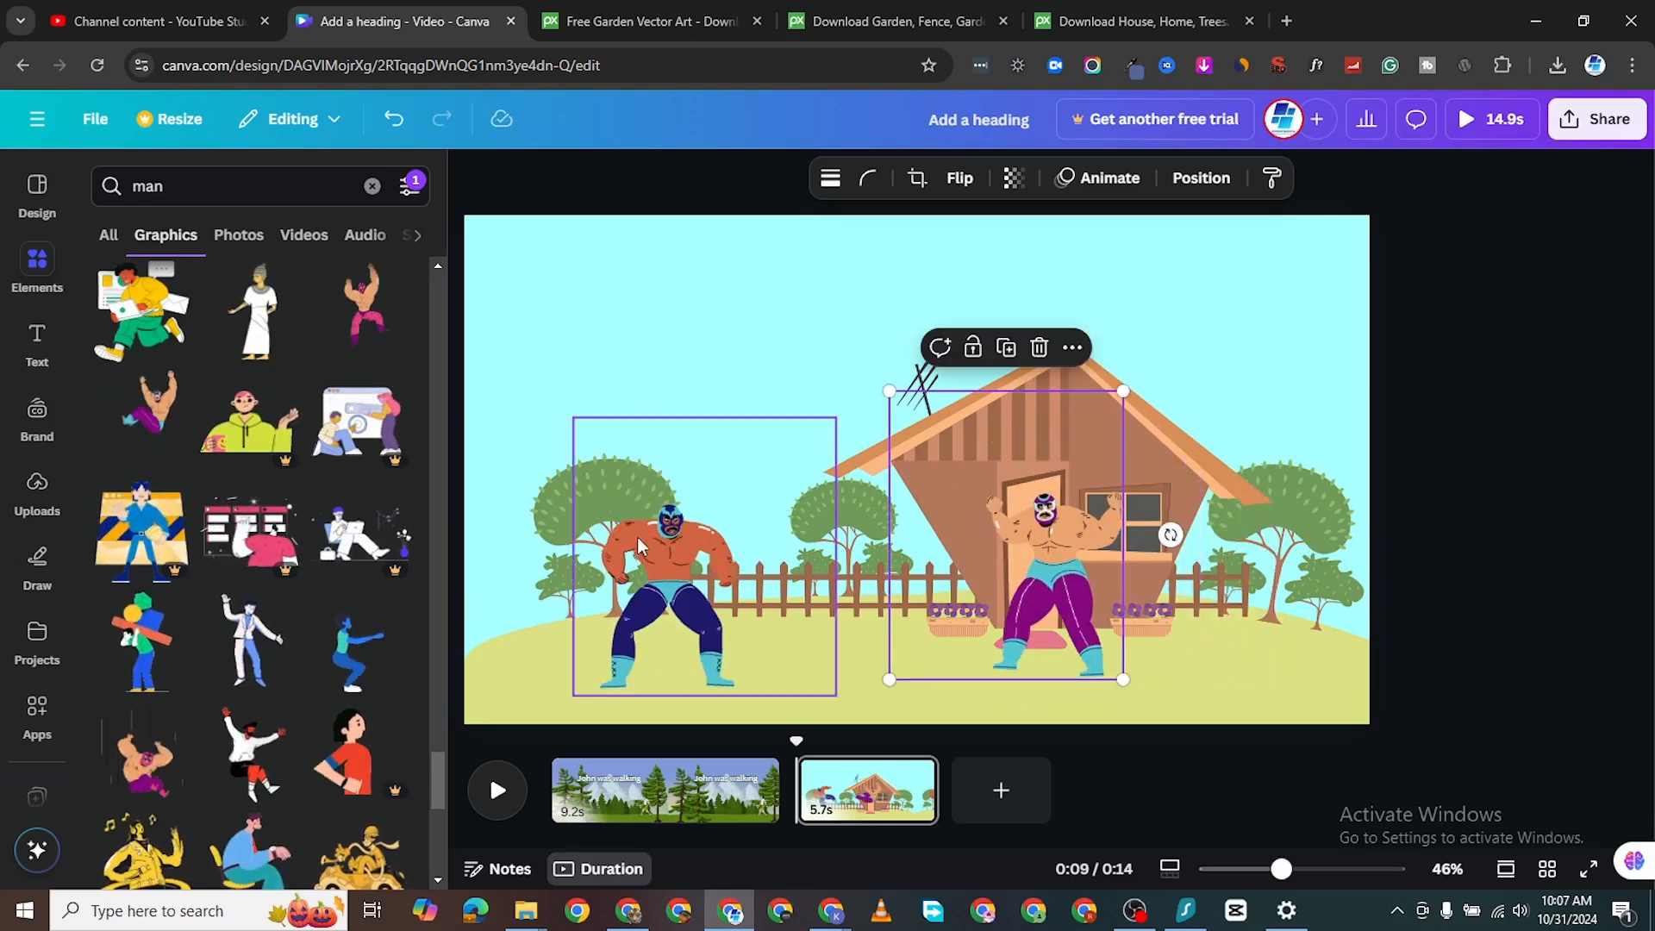
left_click_drag(638, 545, 717, 544)
left_click_drag(1043, 550, 1064, 556)
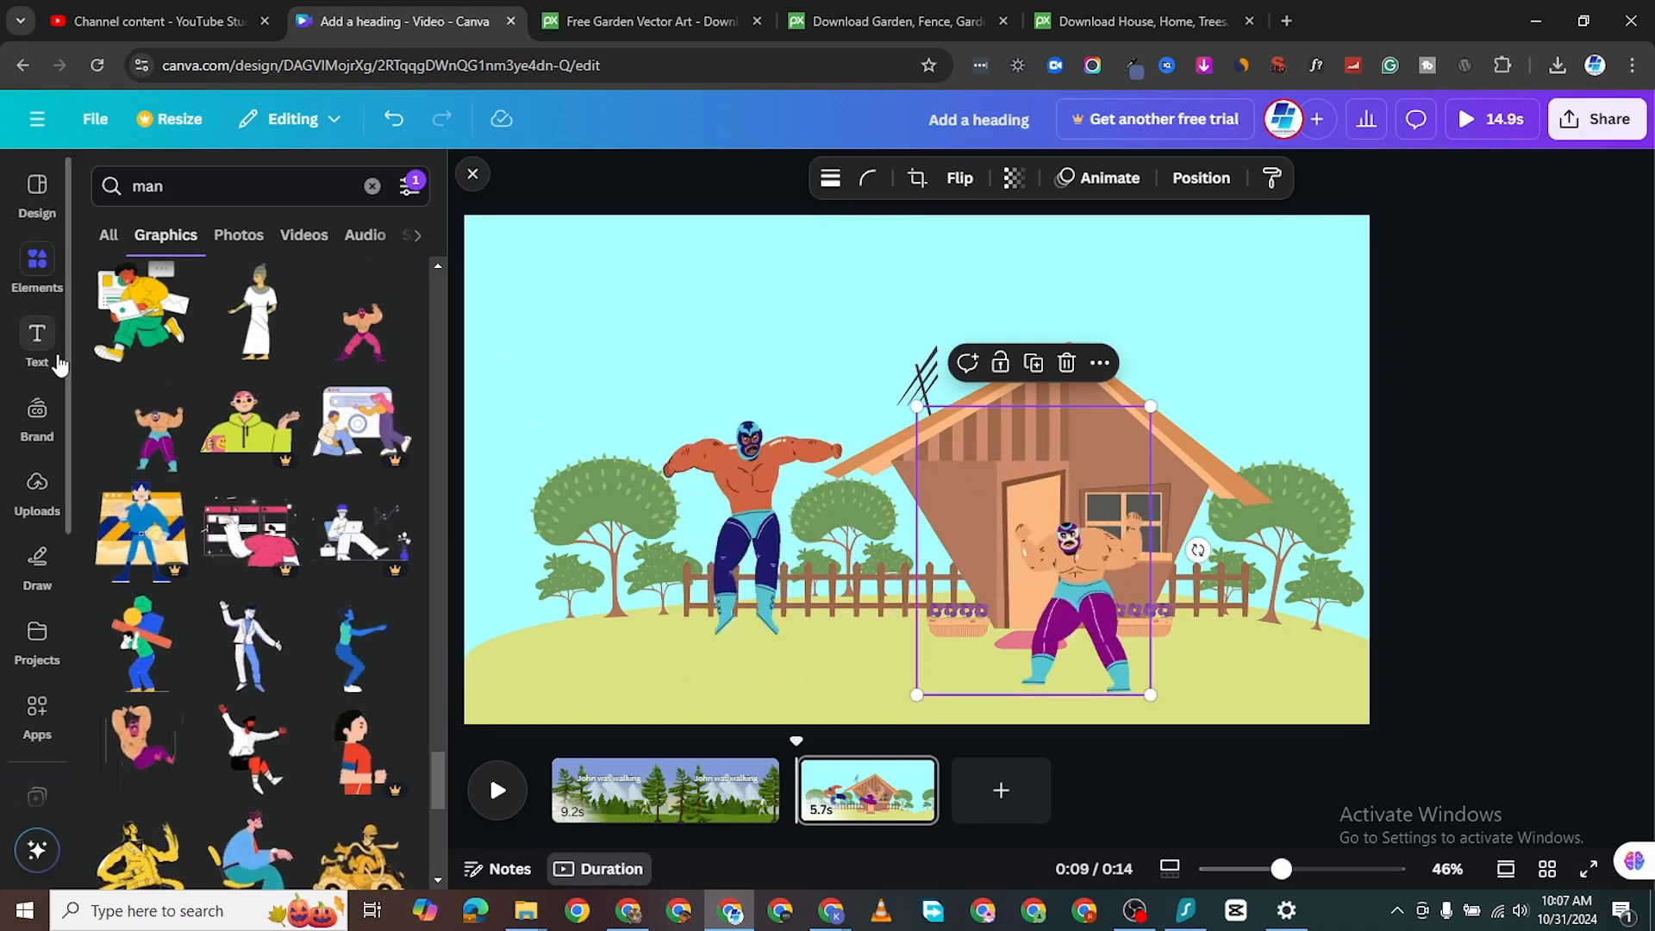
Add a heading in the sky above the wrestlers reading "Peter & Paul were fighting".
left_click(38, 341)
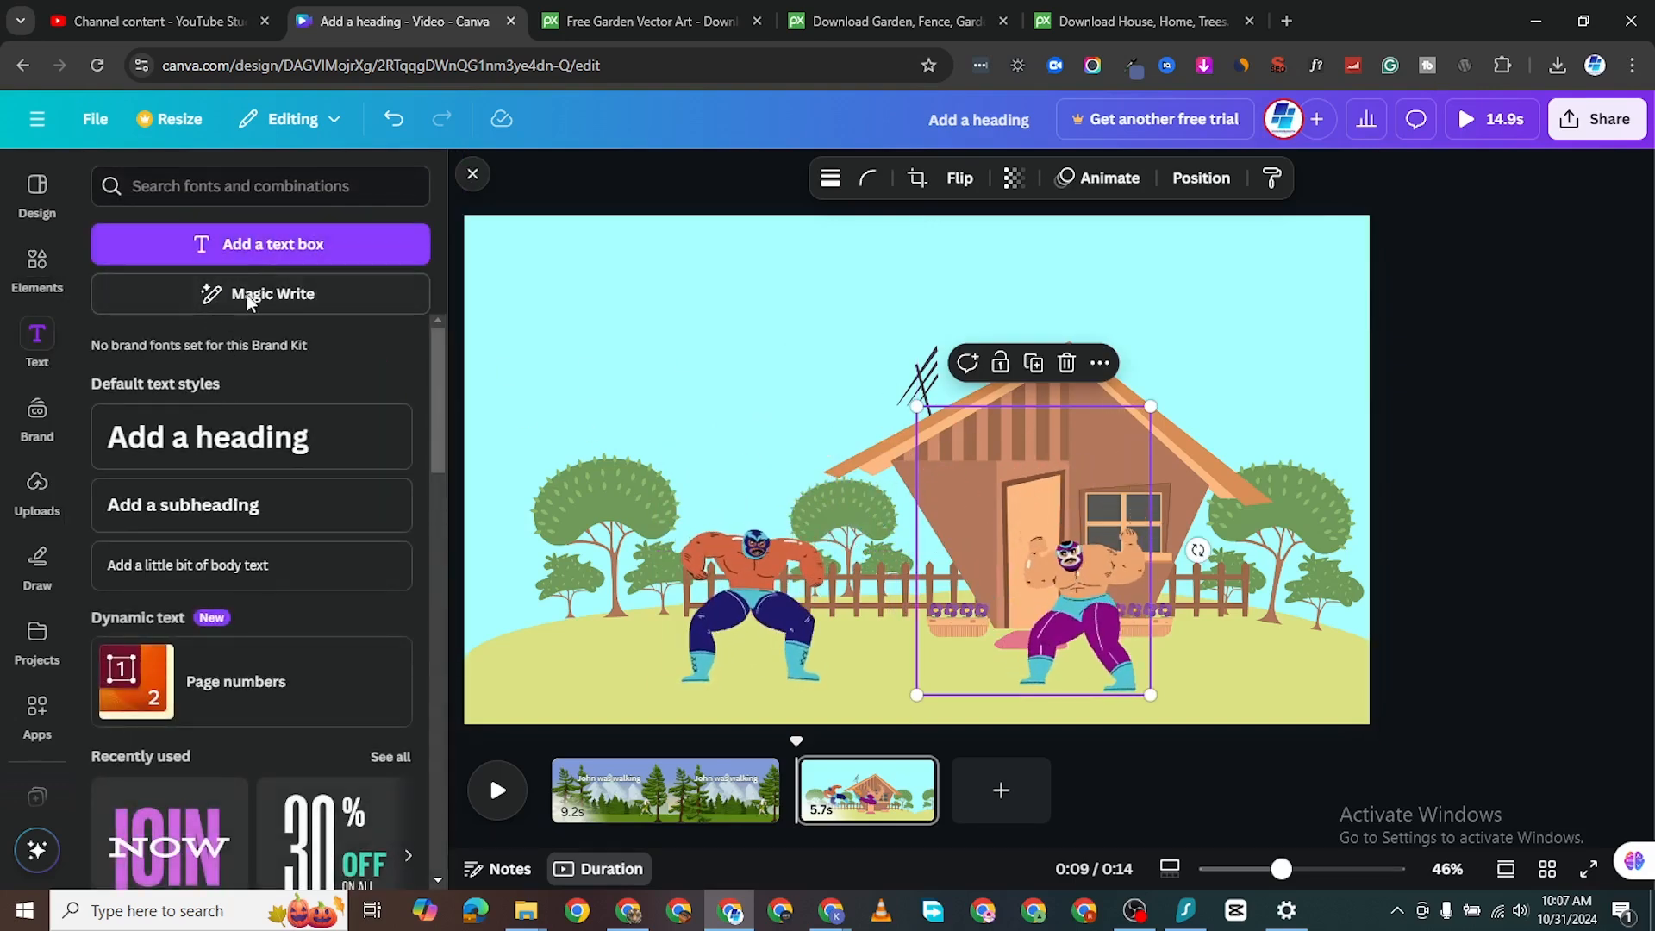
left_click(340, 441)
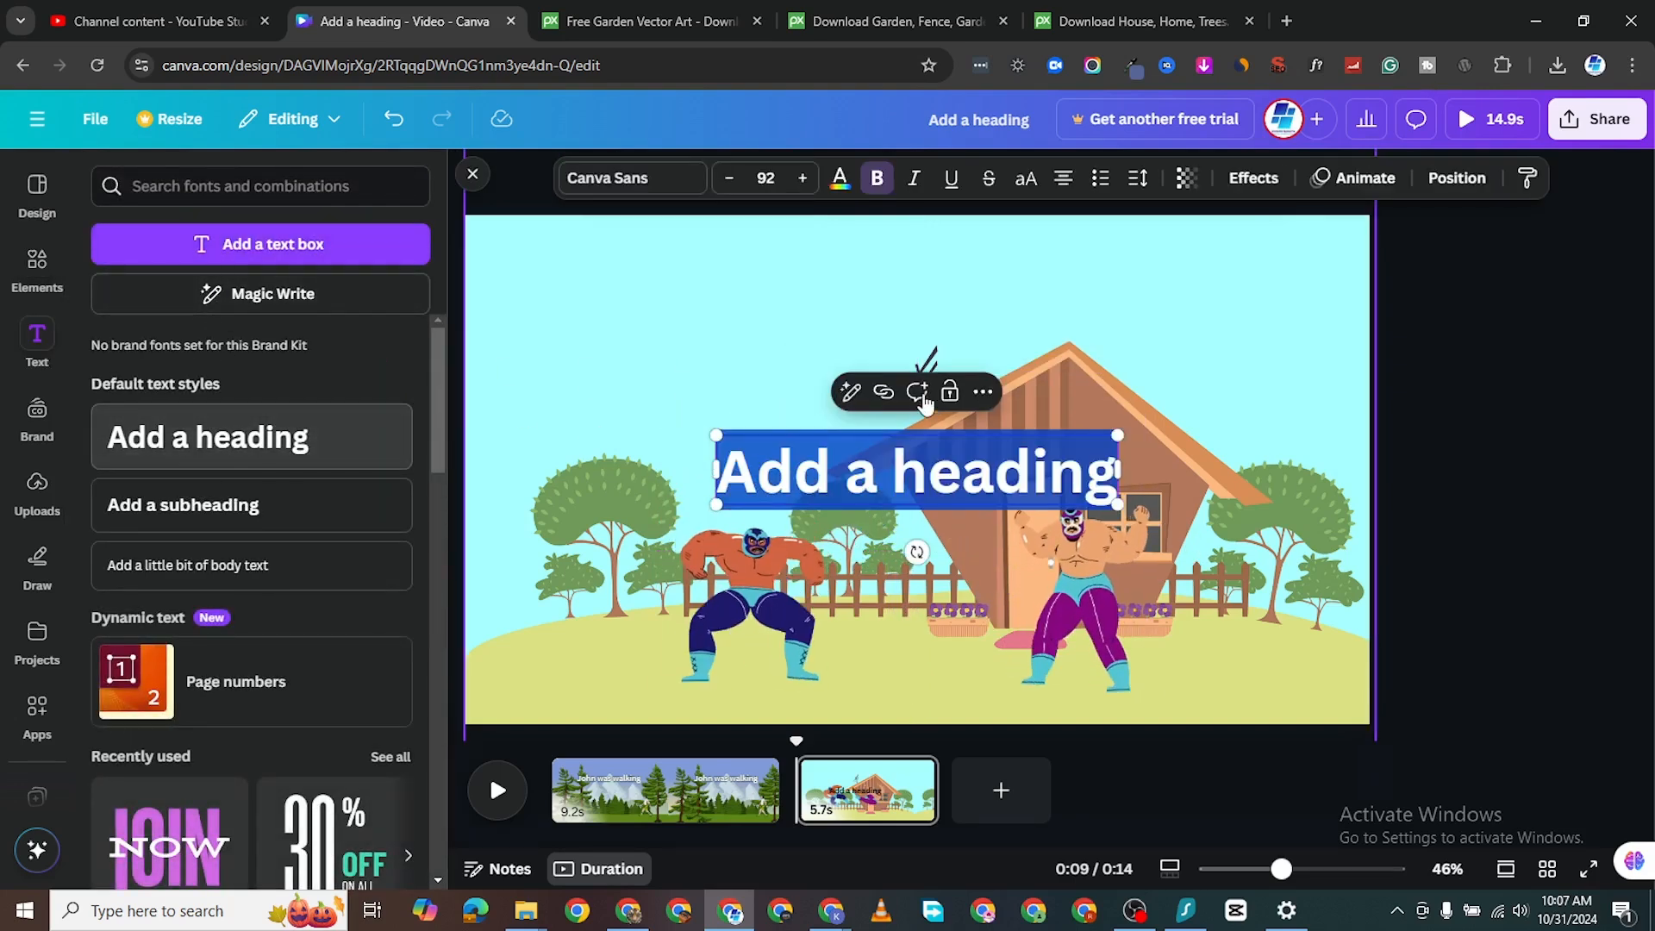
left_click(1038, 434)
left_click_drag(1030, 470, 838, 319)
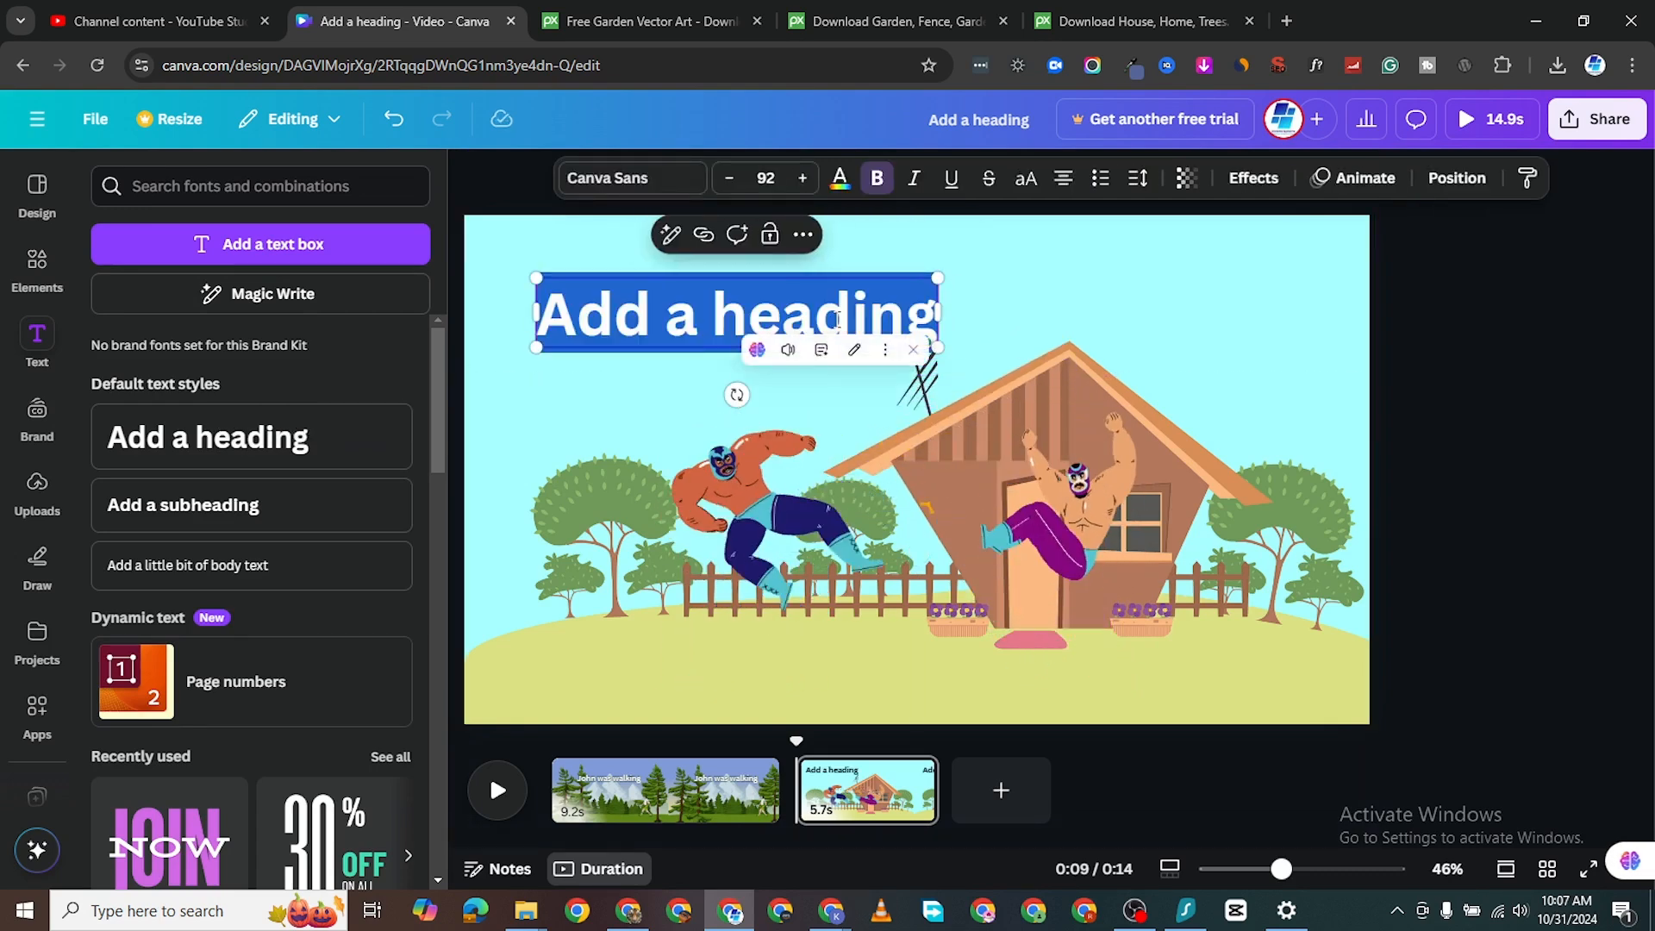
type("Peter")
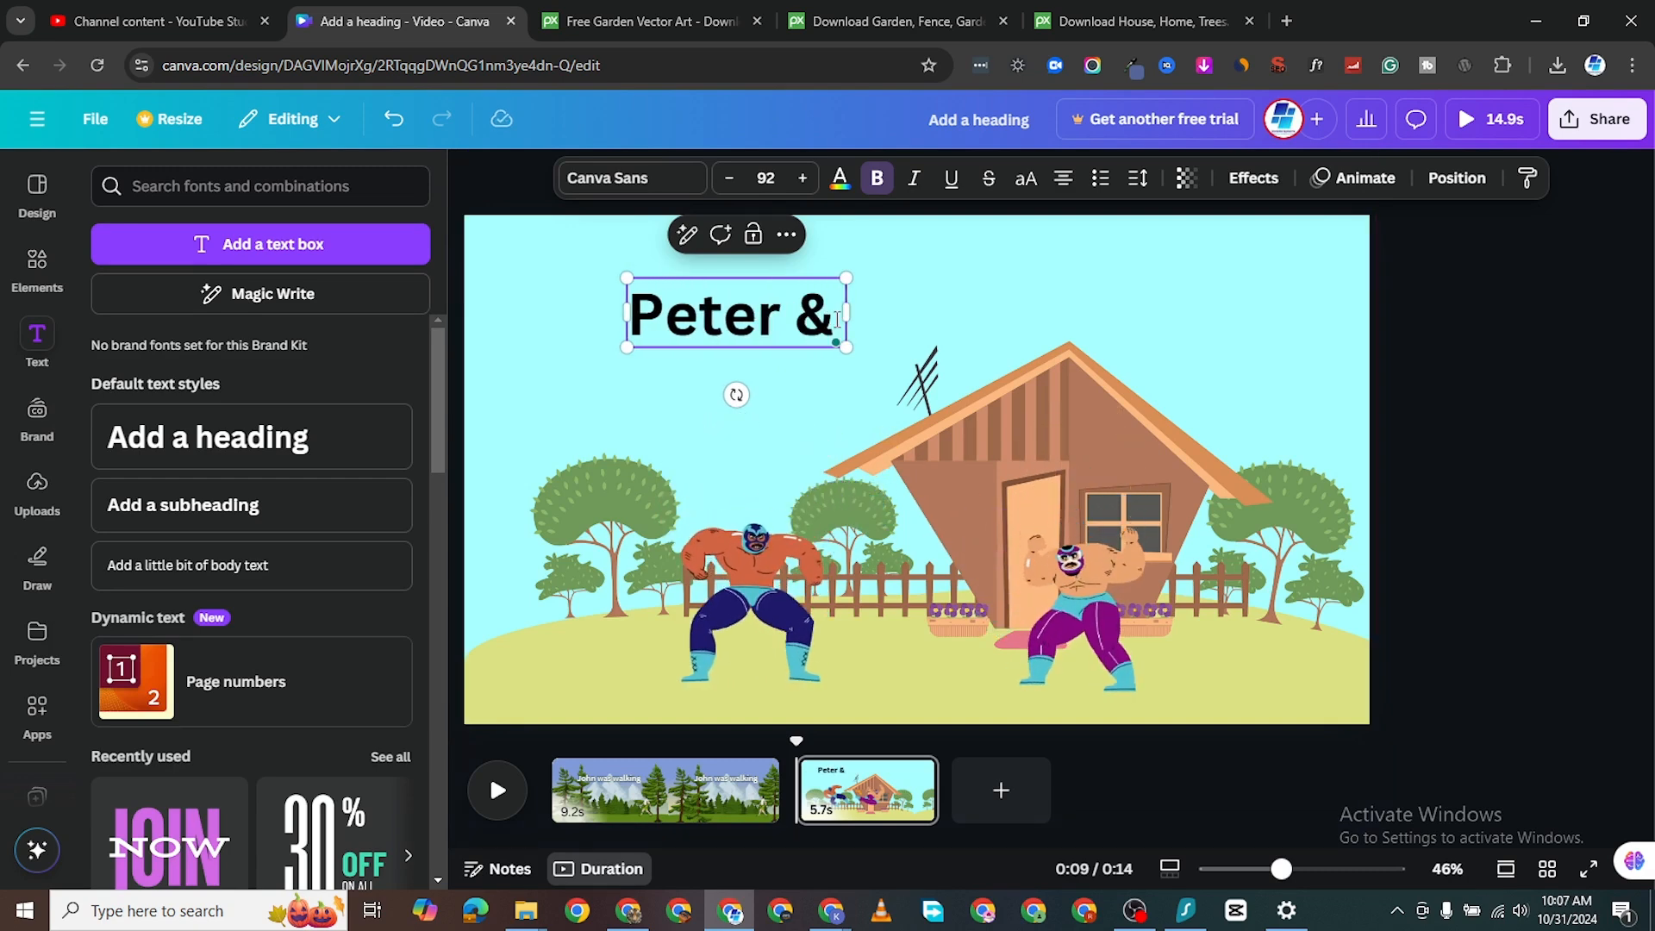
type(" & Psu;")
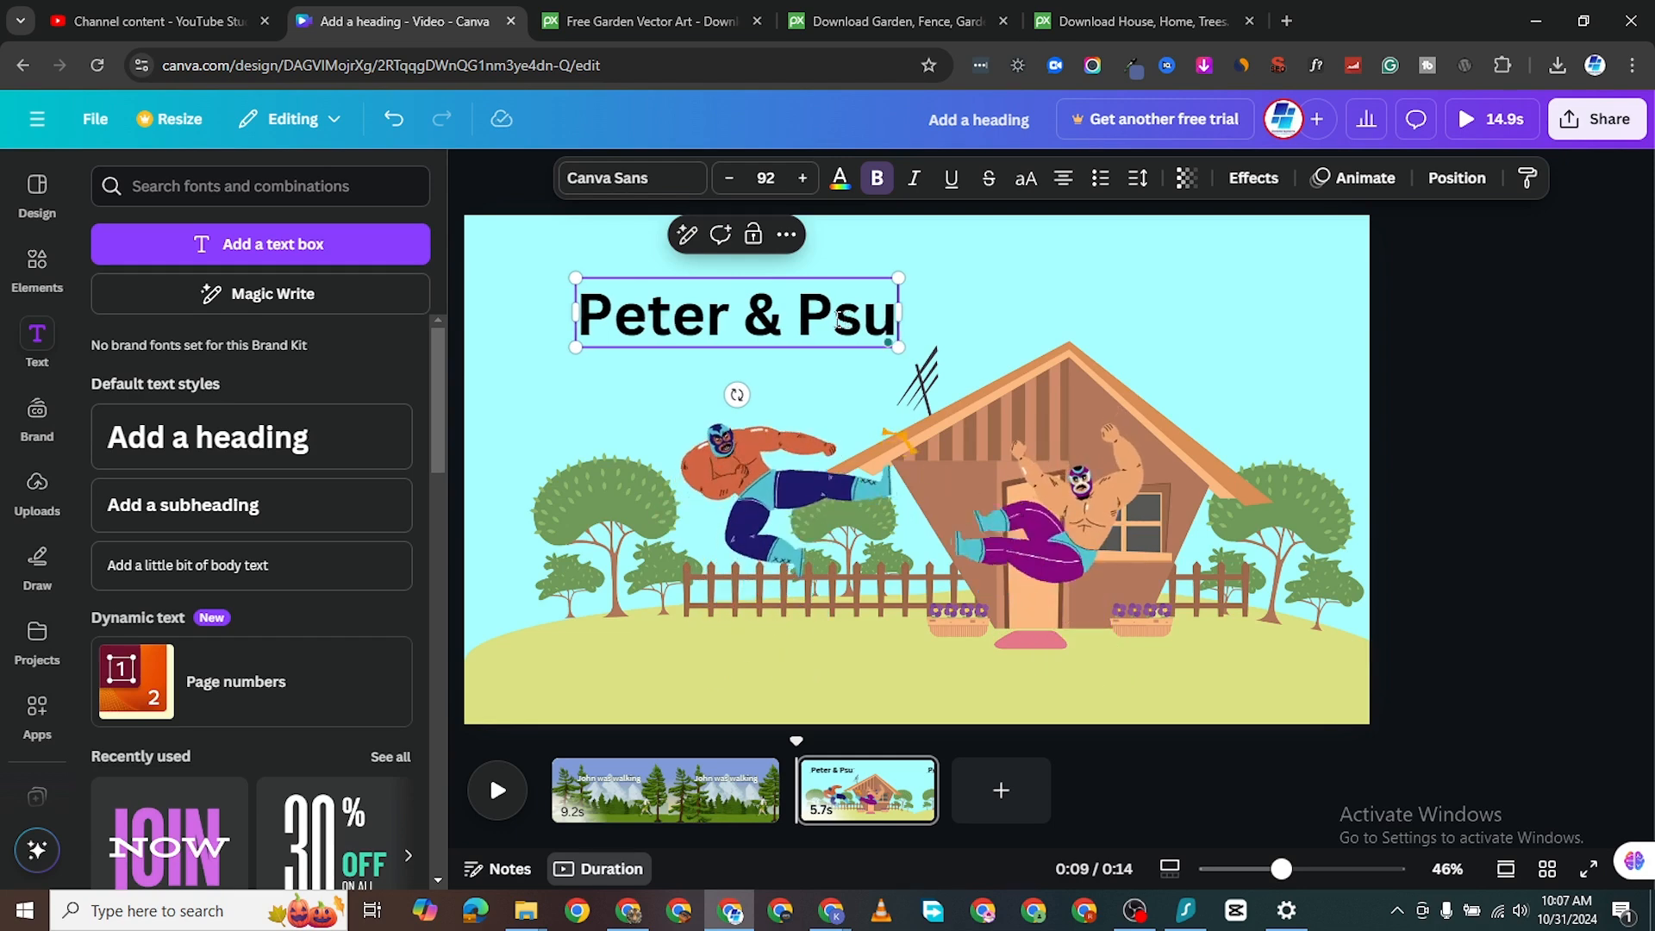
key("BackSpace")
key("BackSpace")
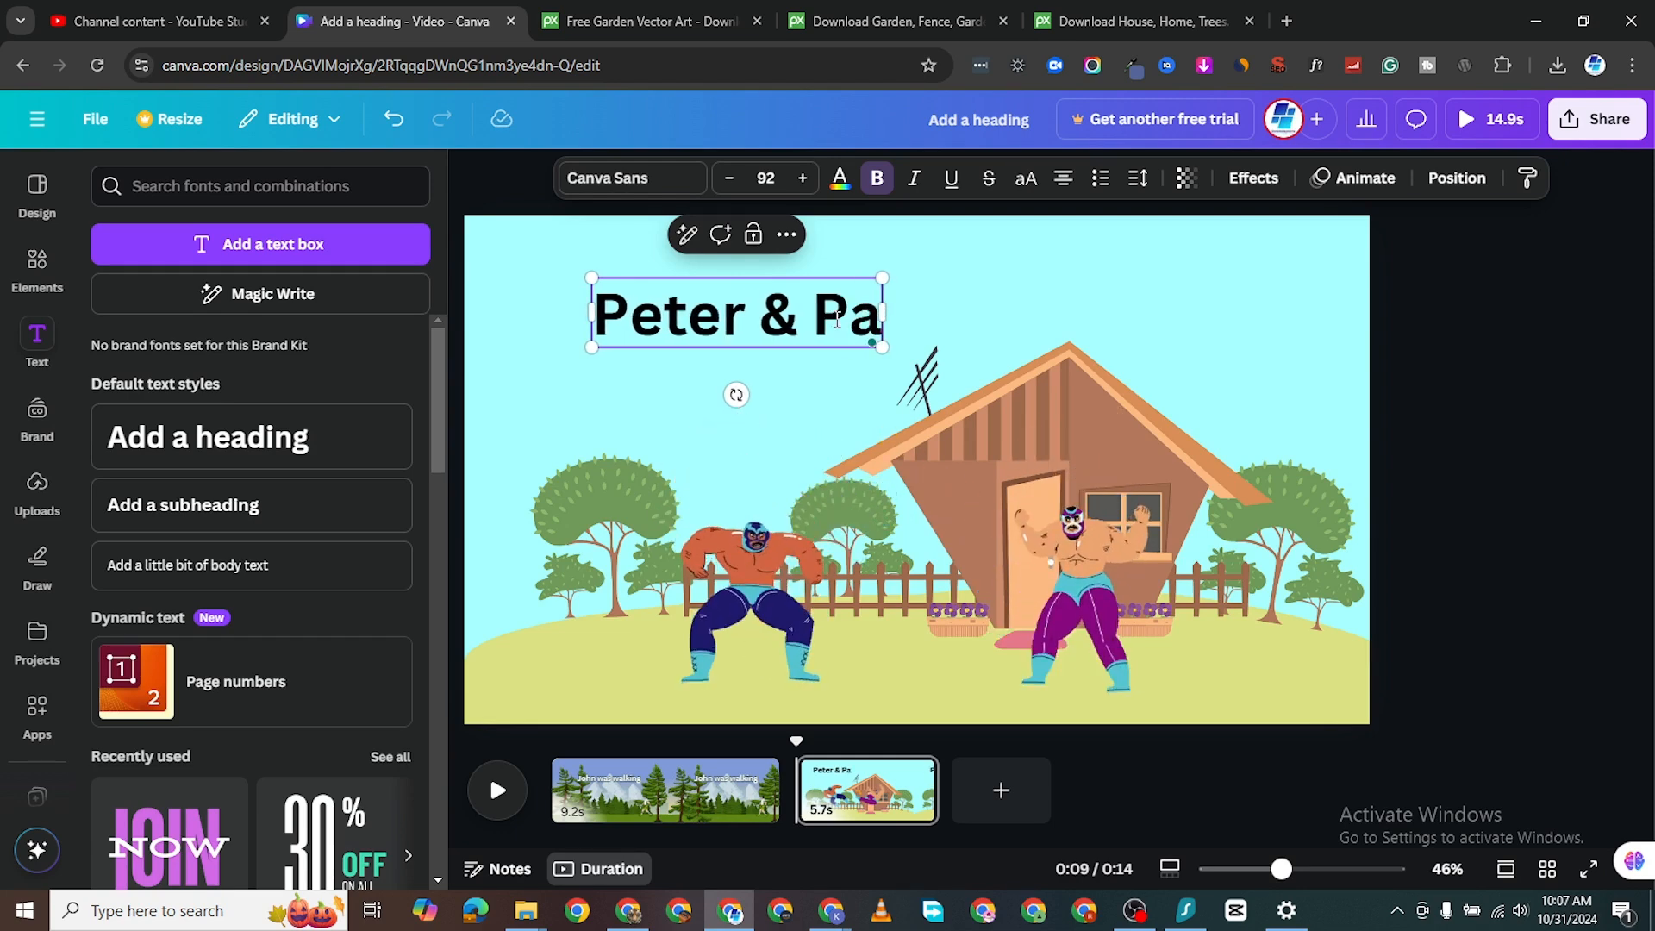
type("aul were fighting")
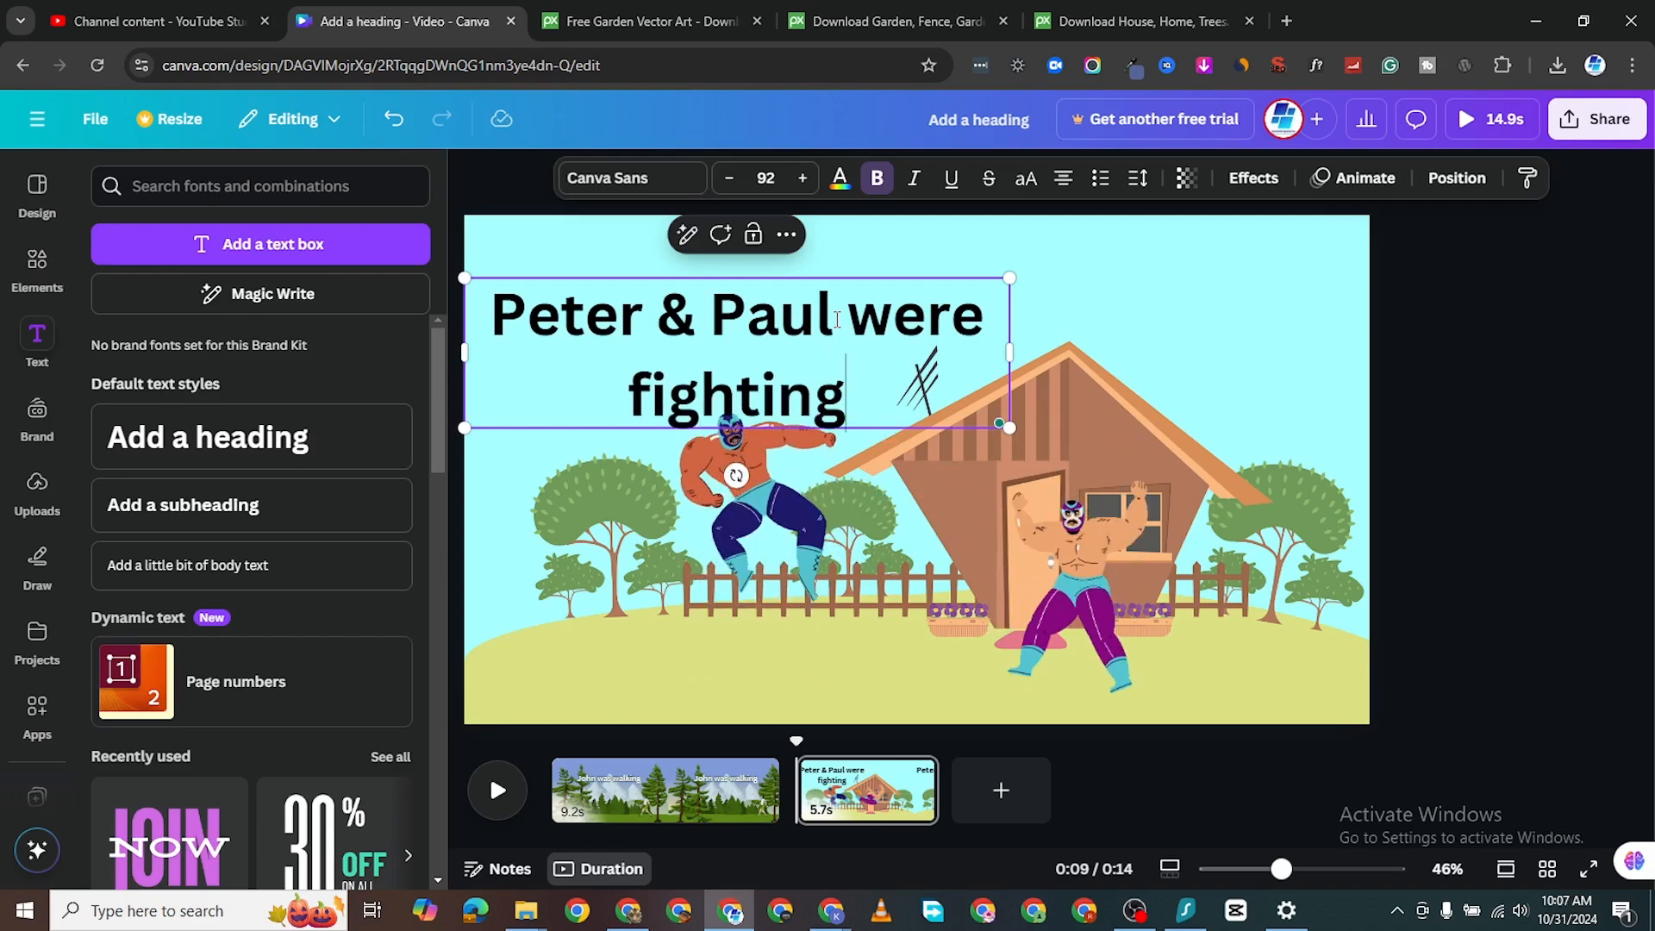
Widen the caption to fit on one line centred above the house, and nudge the blue-masked wrestler toward his opponent.
left_click(1164, 383)
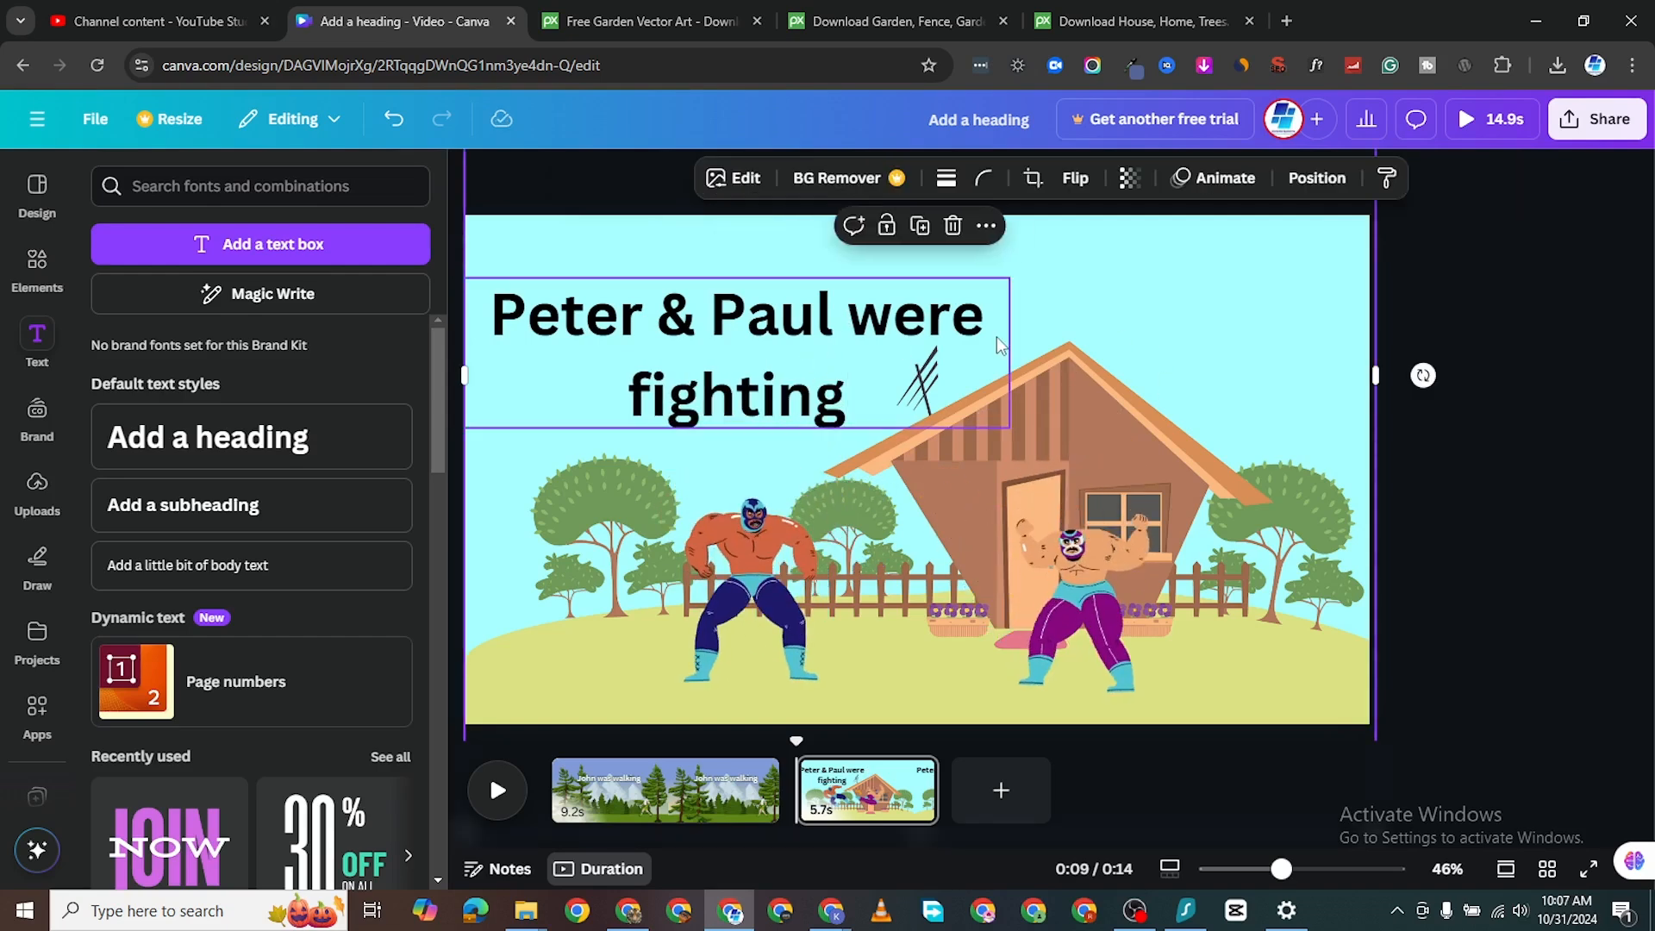
left_click(969, 357)
left_click_drag(1034, 351, 1224, 367)
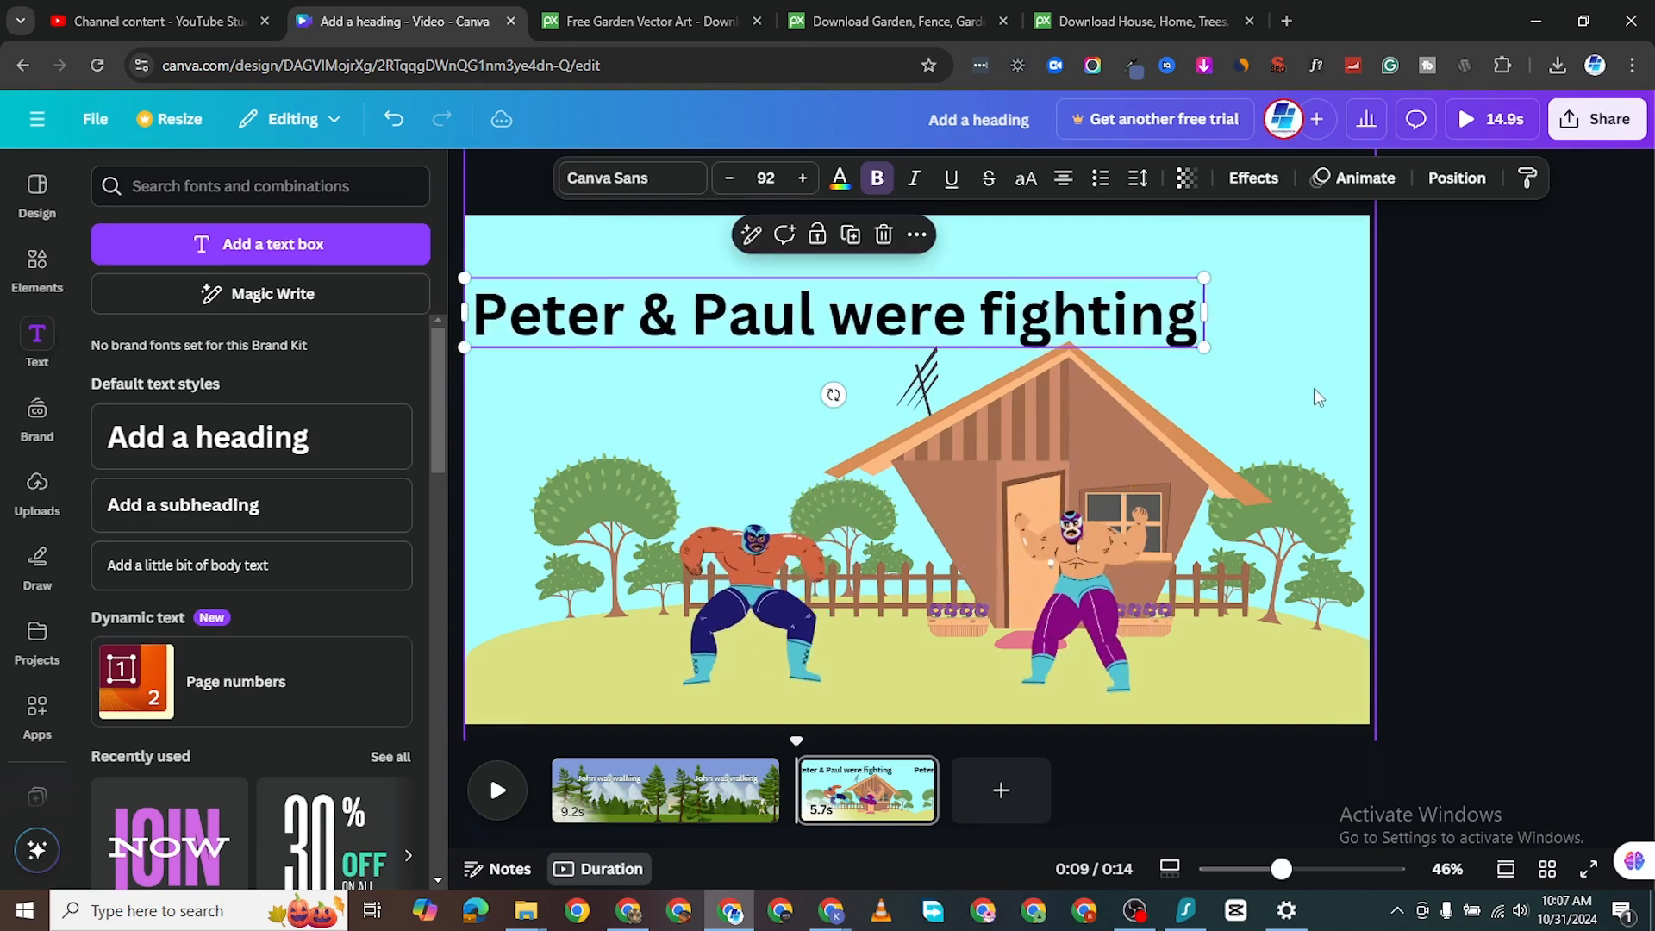
left_click_drag(1013, 310, 1094, 319)
double_click(988, 326)
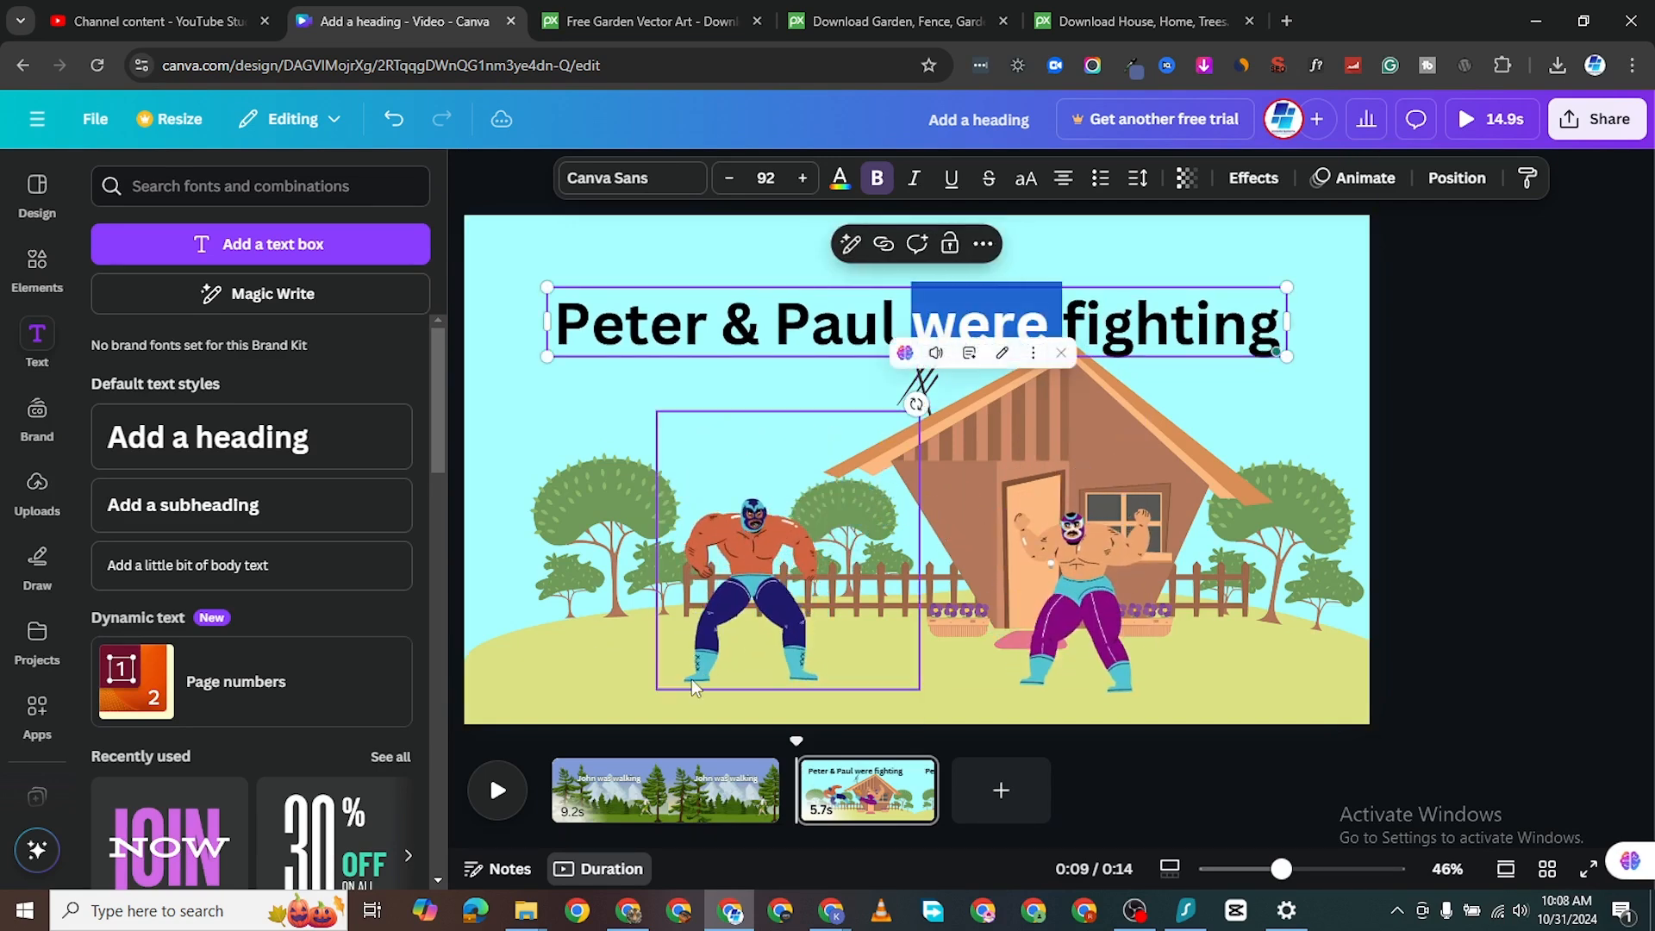
left_click_drag(766, 606, 797, 611)
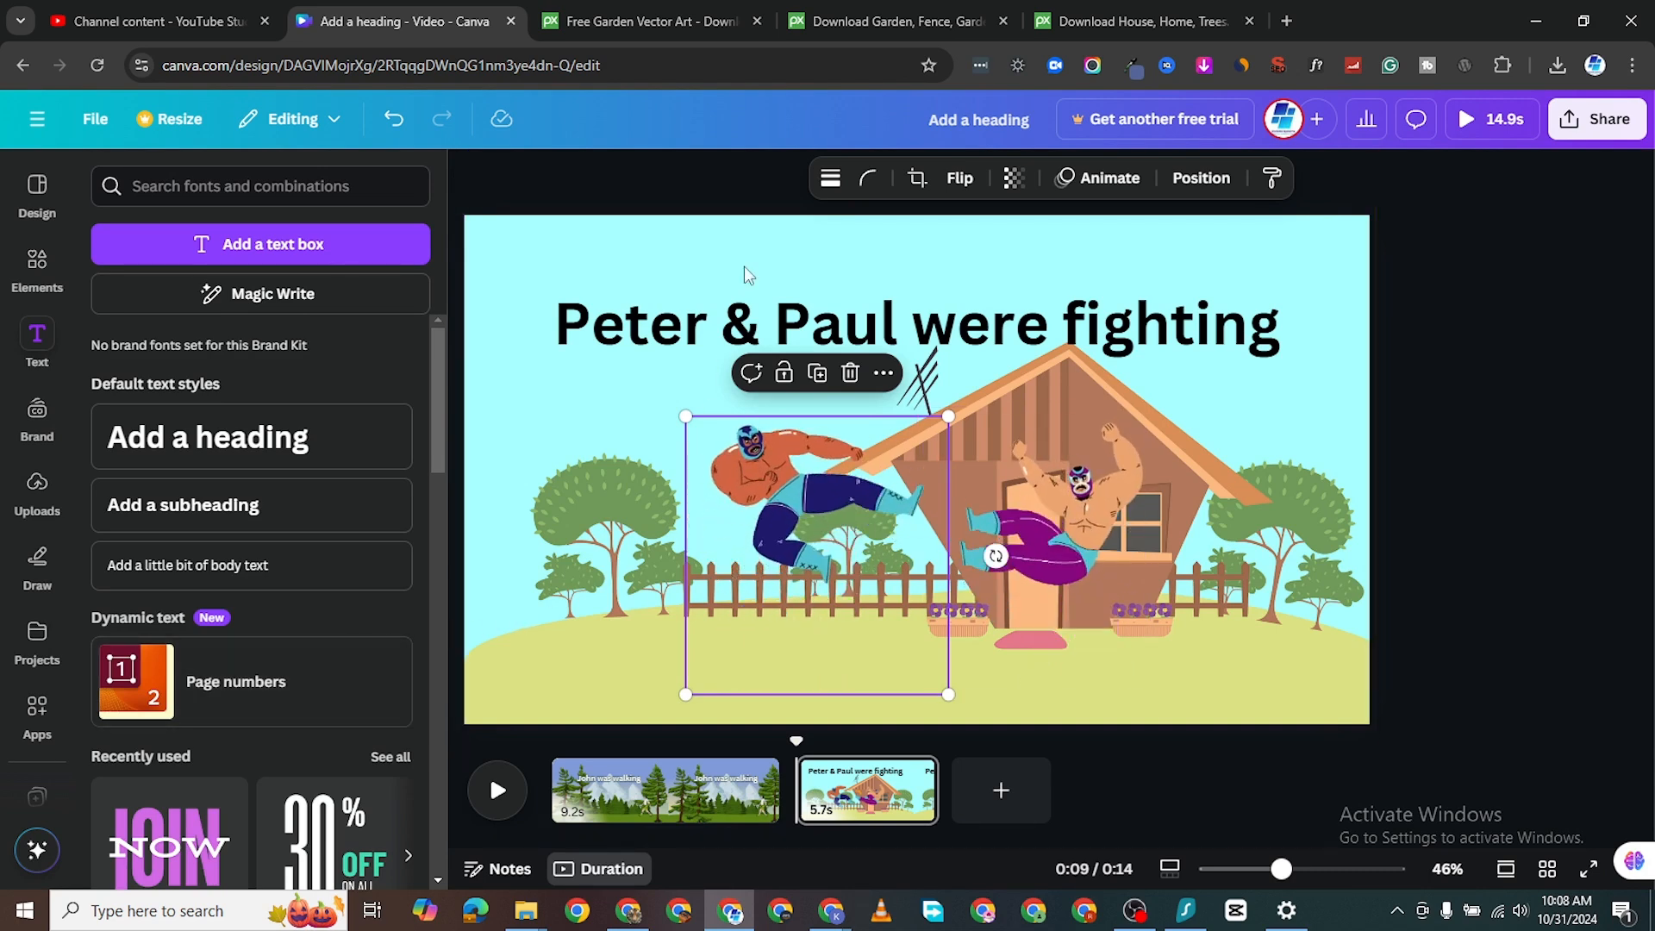
Change the whole caption's text colour to the olive green from the document colours.
double_click(741, 347)
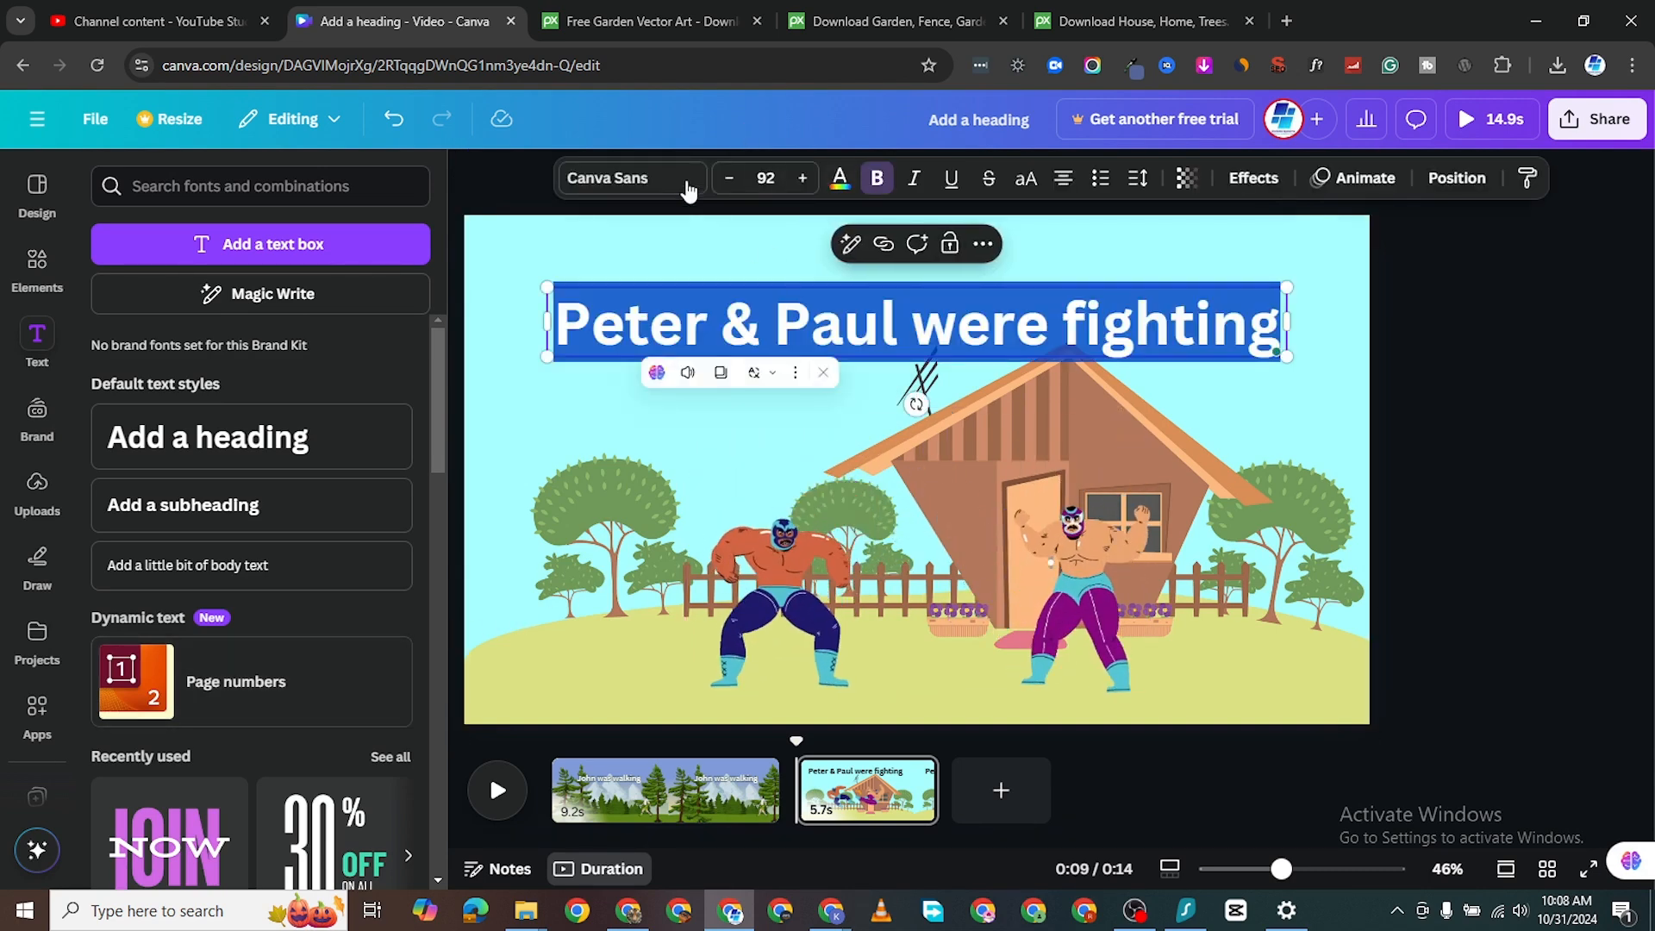
left_click(839, 178)
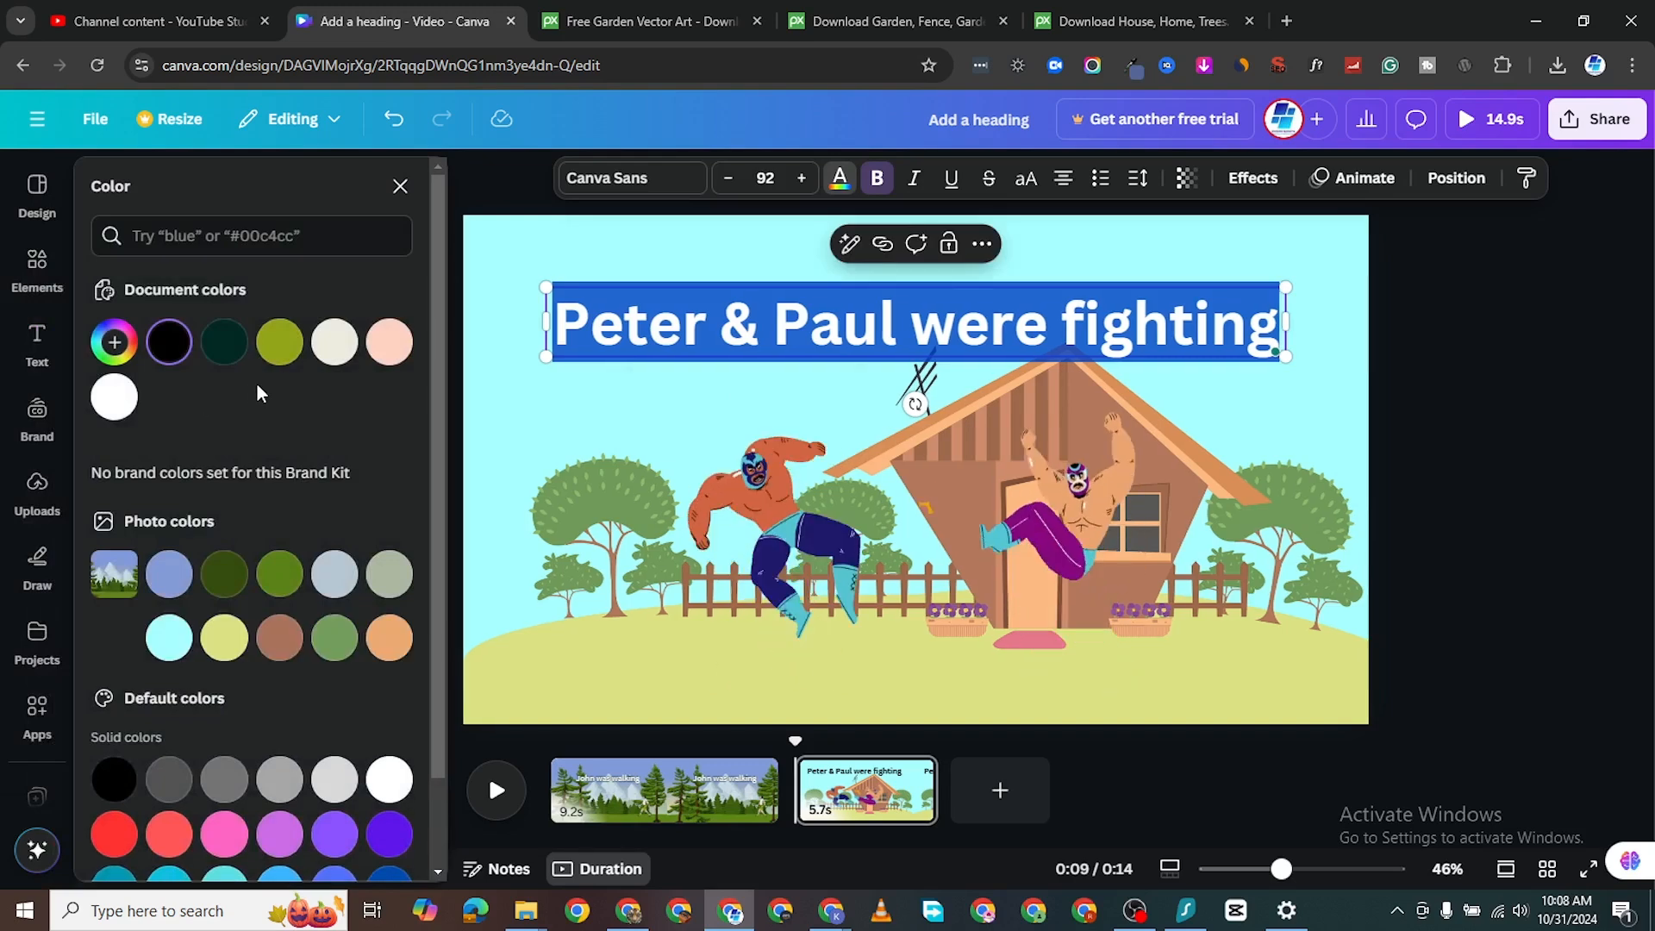
left_click(282, 354)
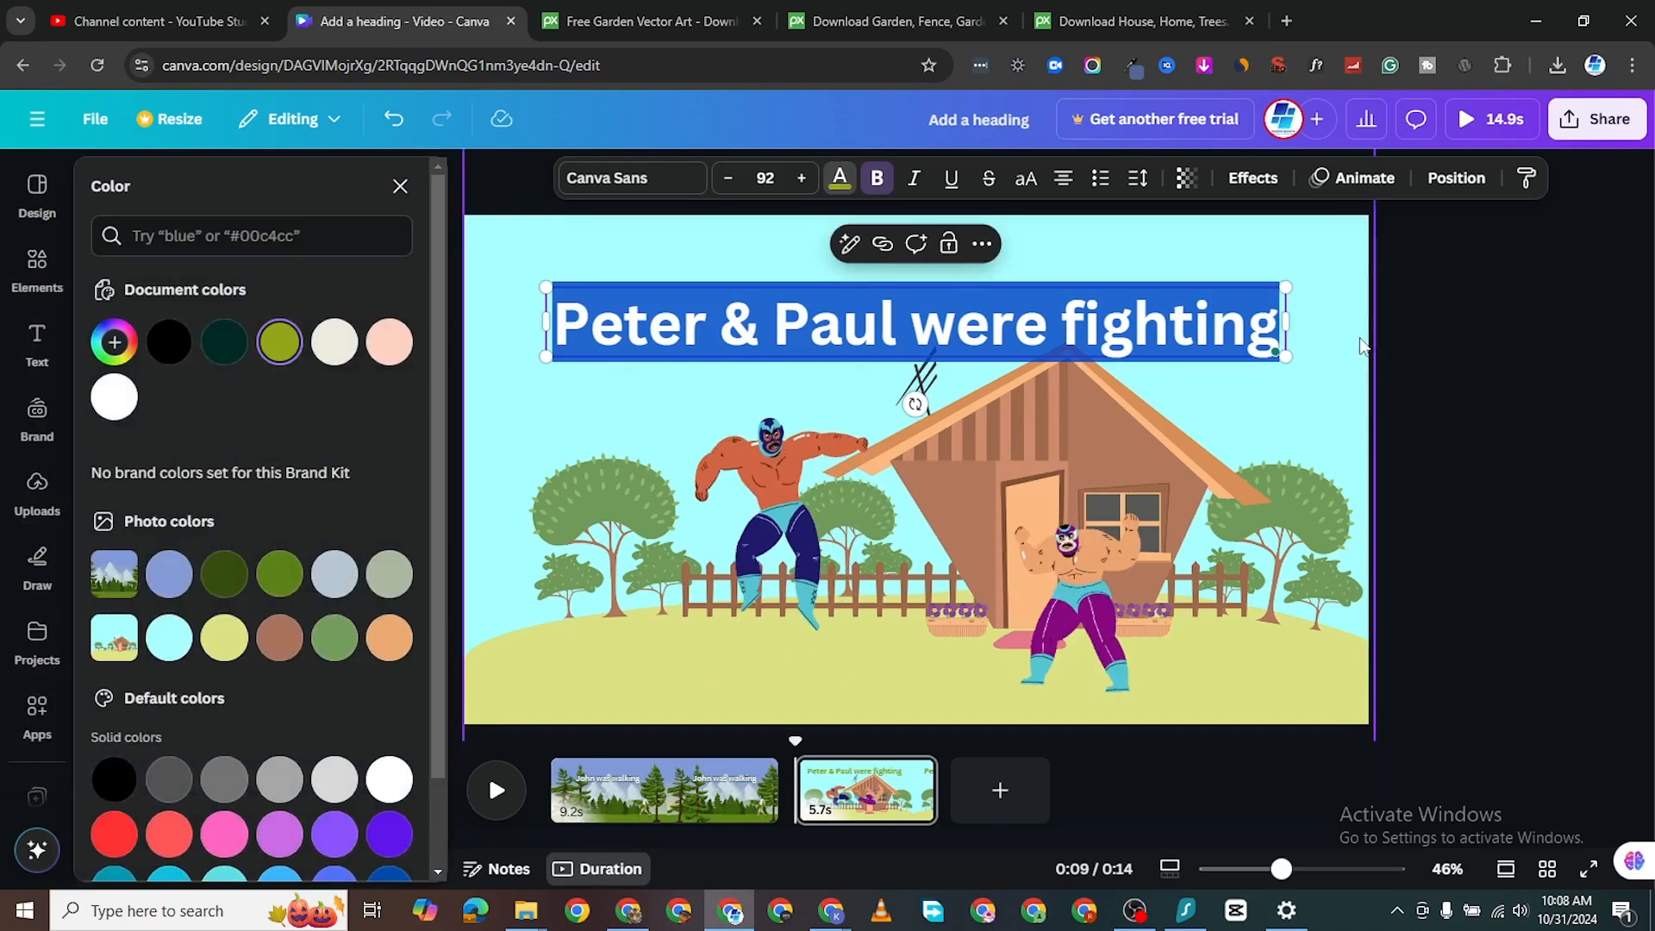
left_click(1356, 387)
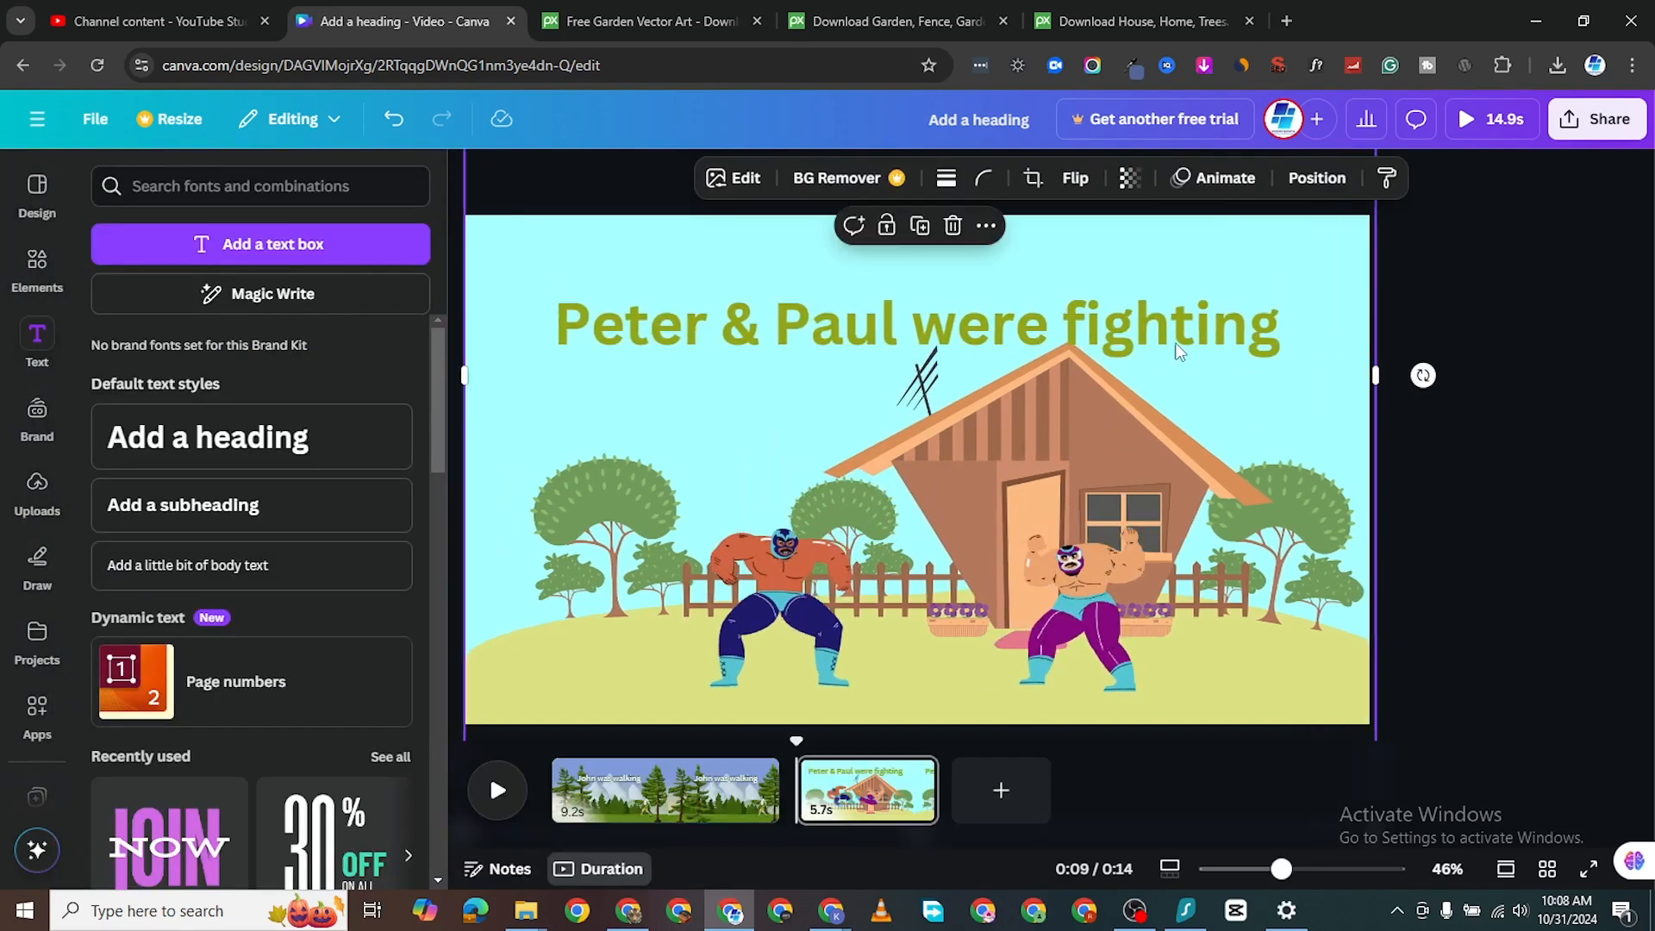
Apply the Outline effect to the caption with thickness 100 and a white outline colour.
left_click(1167, 335)
left_click(1167, 335)
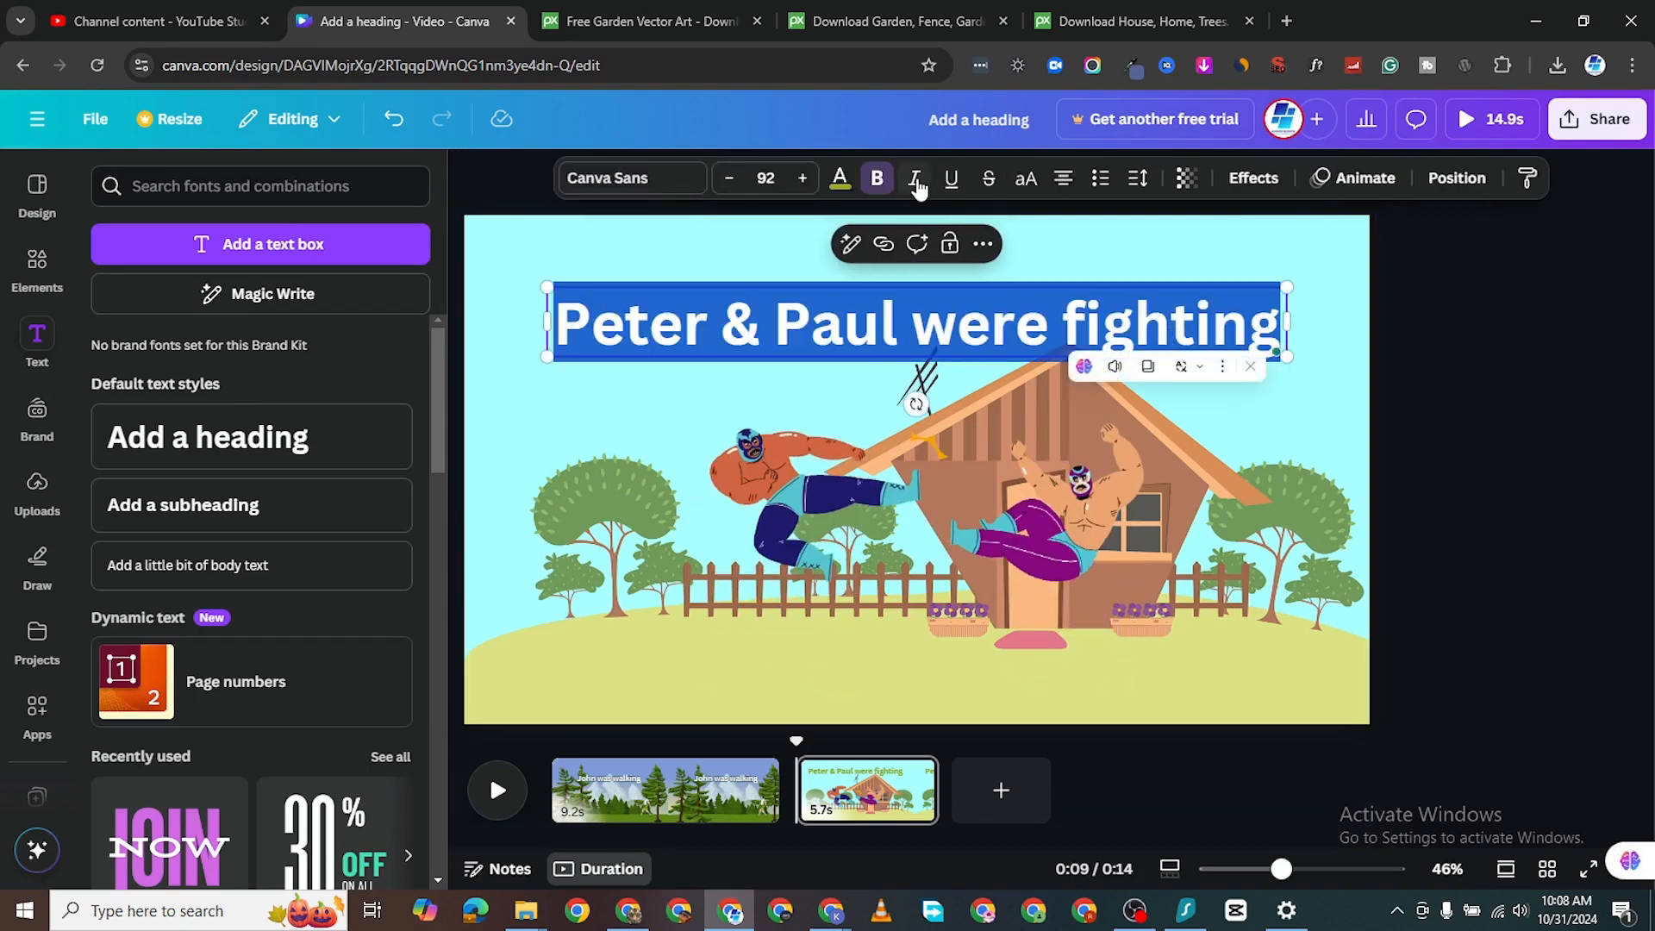
left_click(1250, 178)
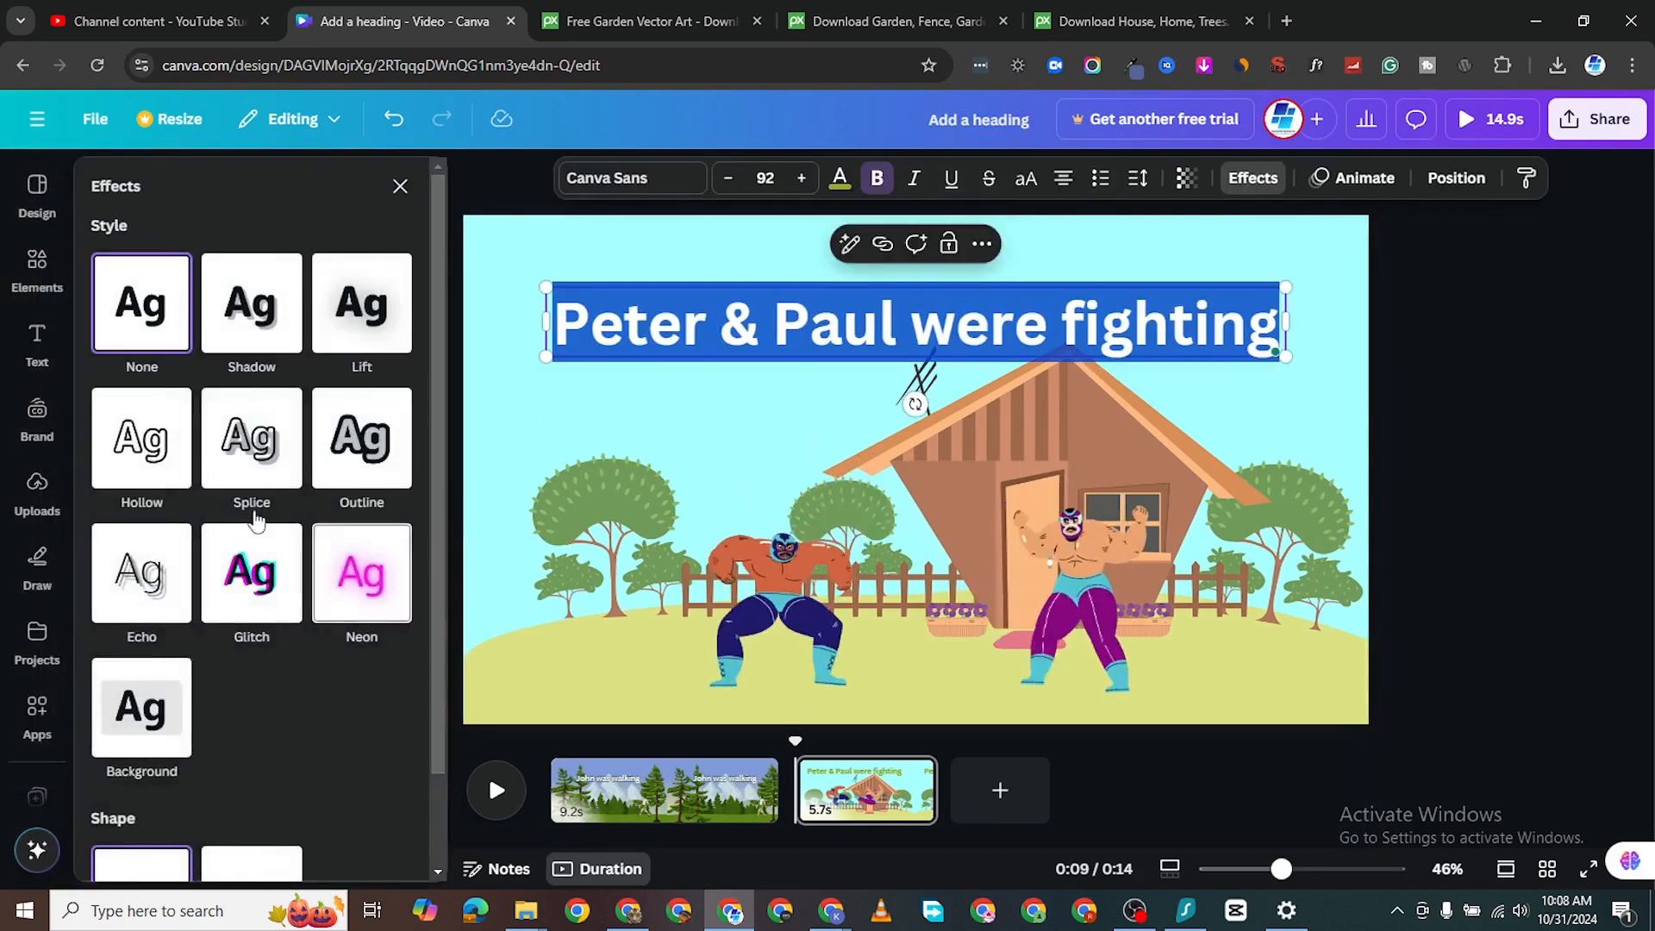
left_click(354, 442)
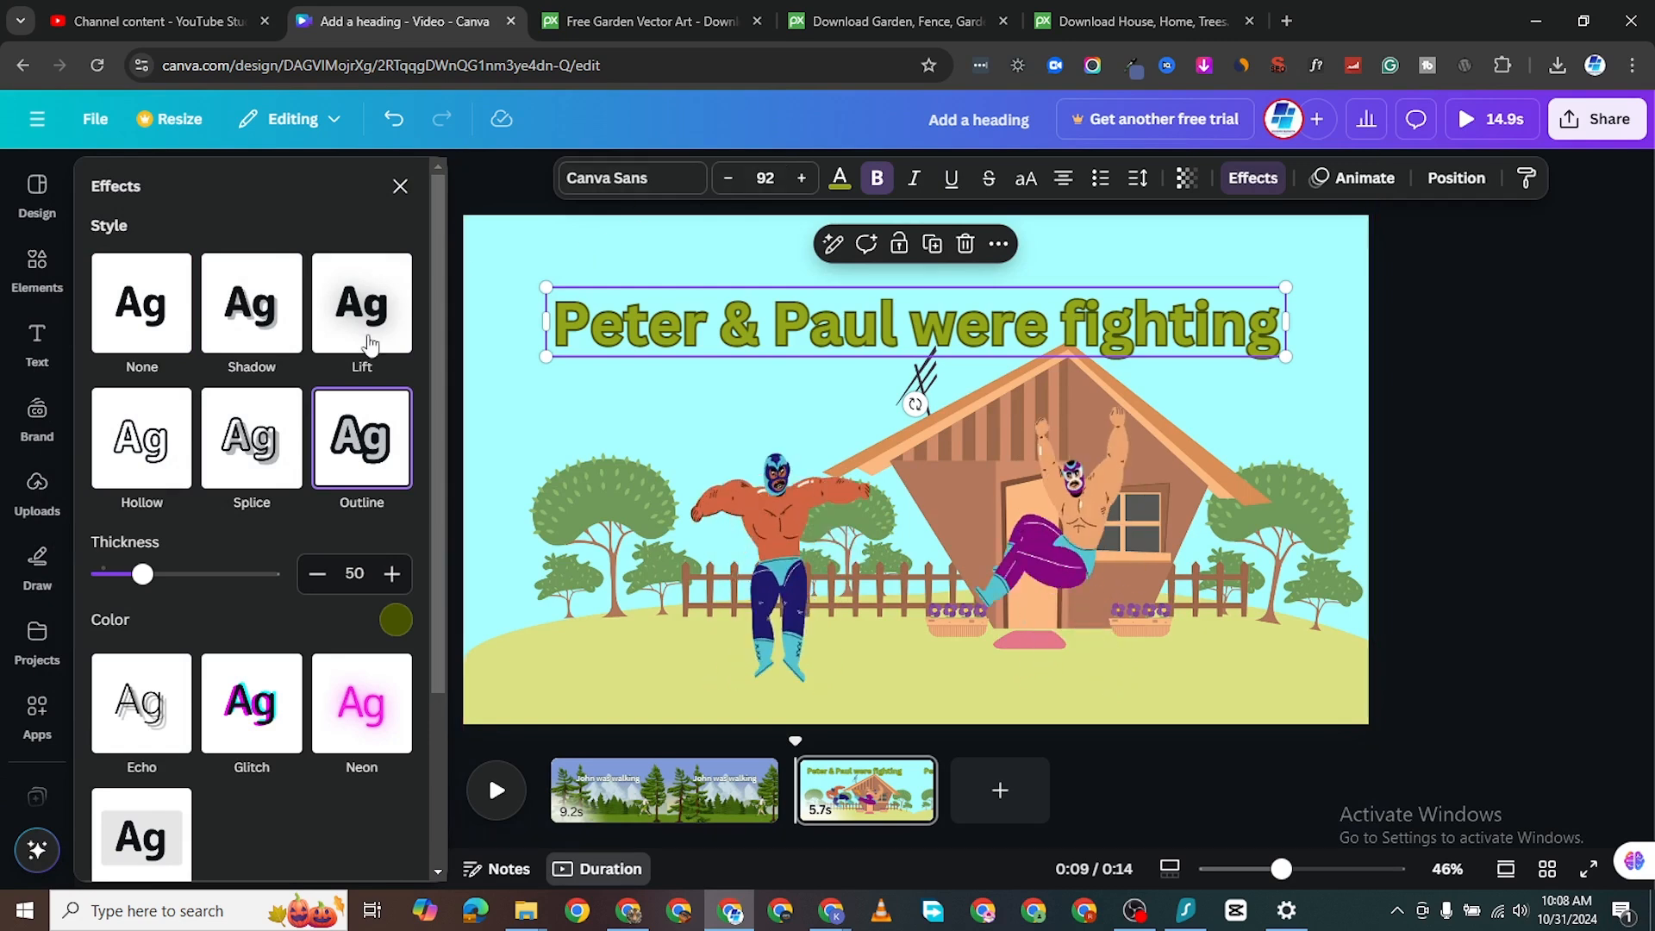
left_click_drag(141, 576, 179, 576)
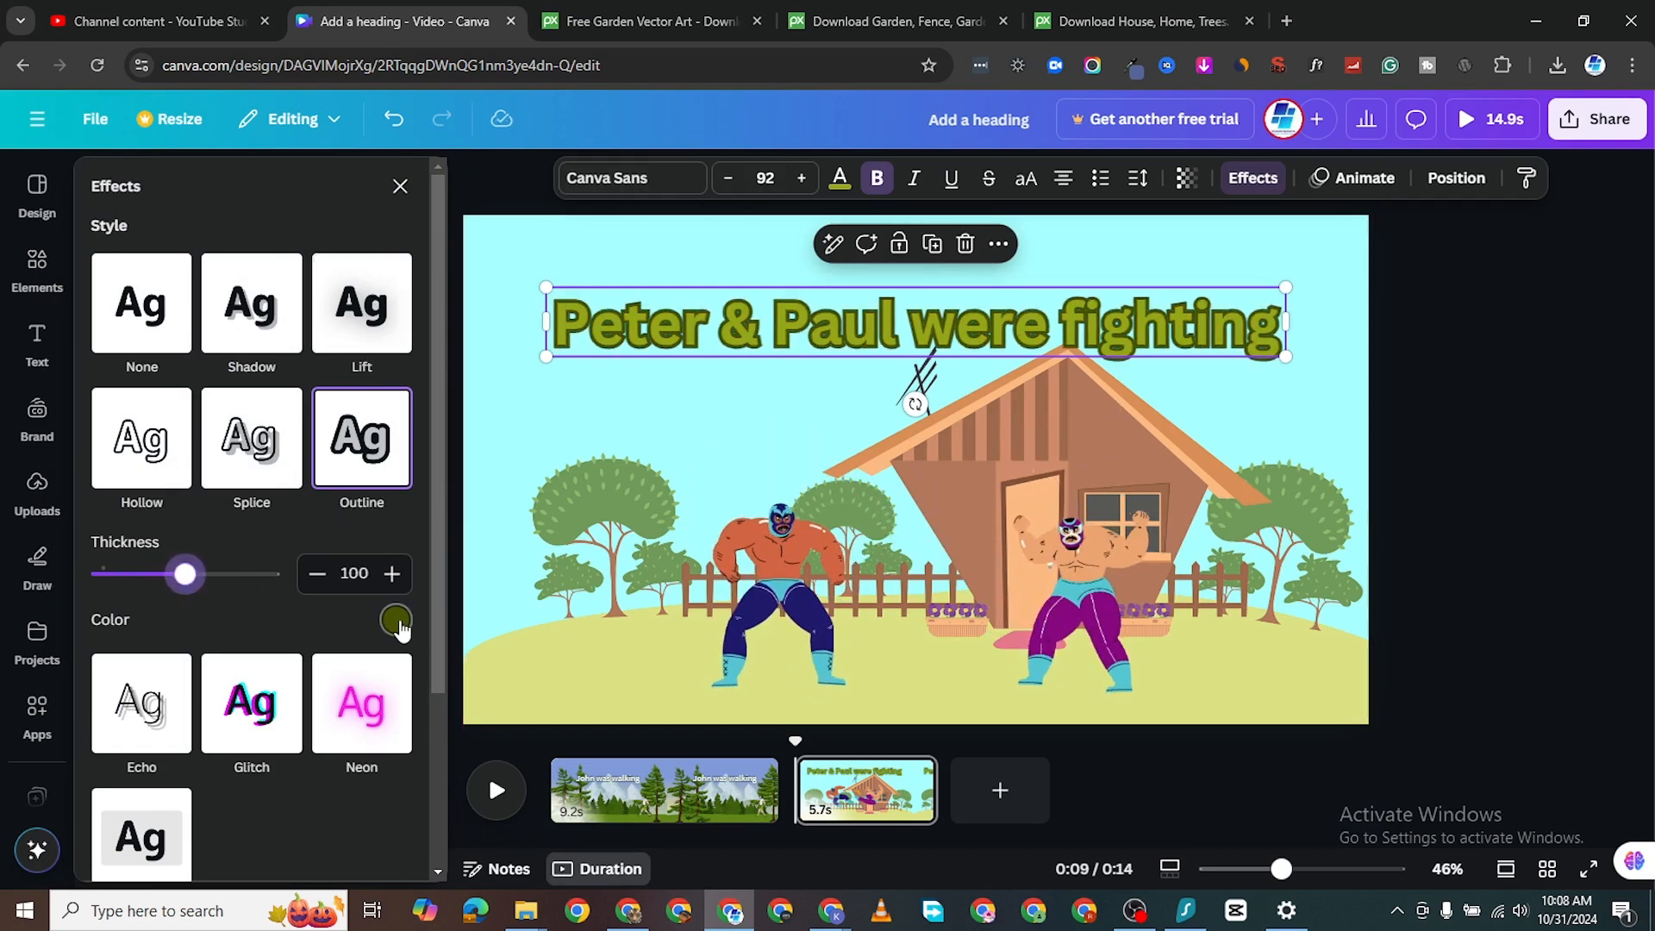
left_click(396, 621)
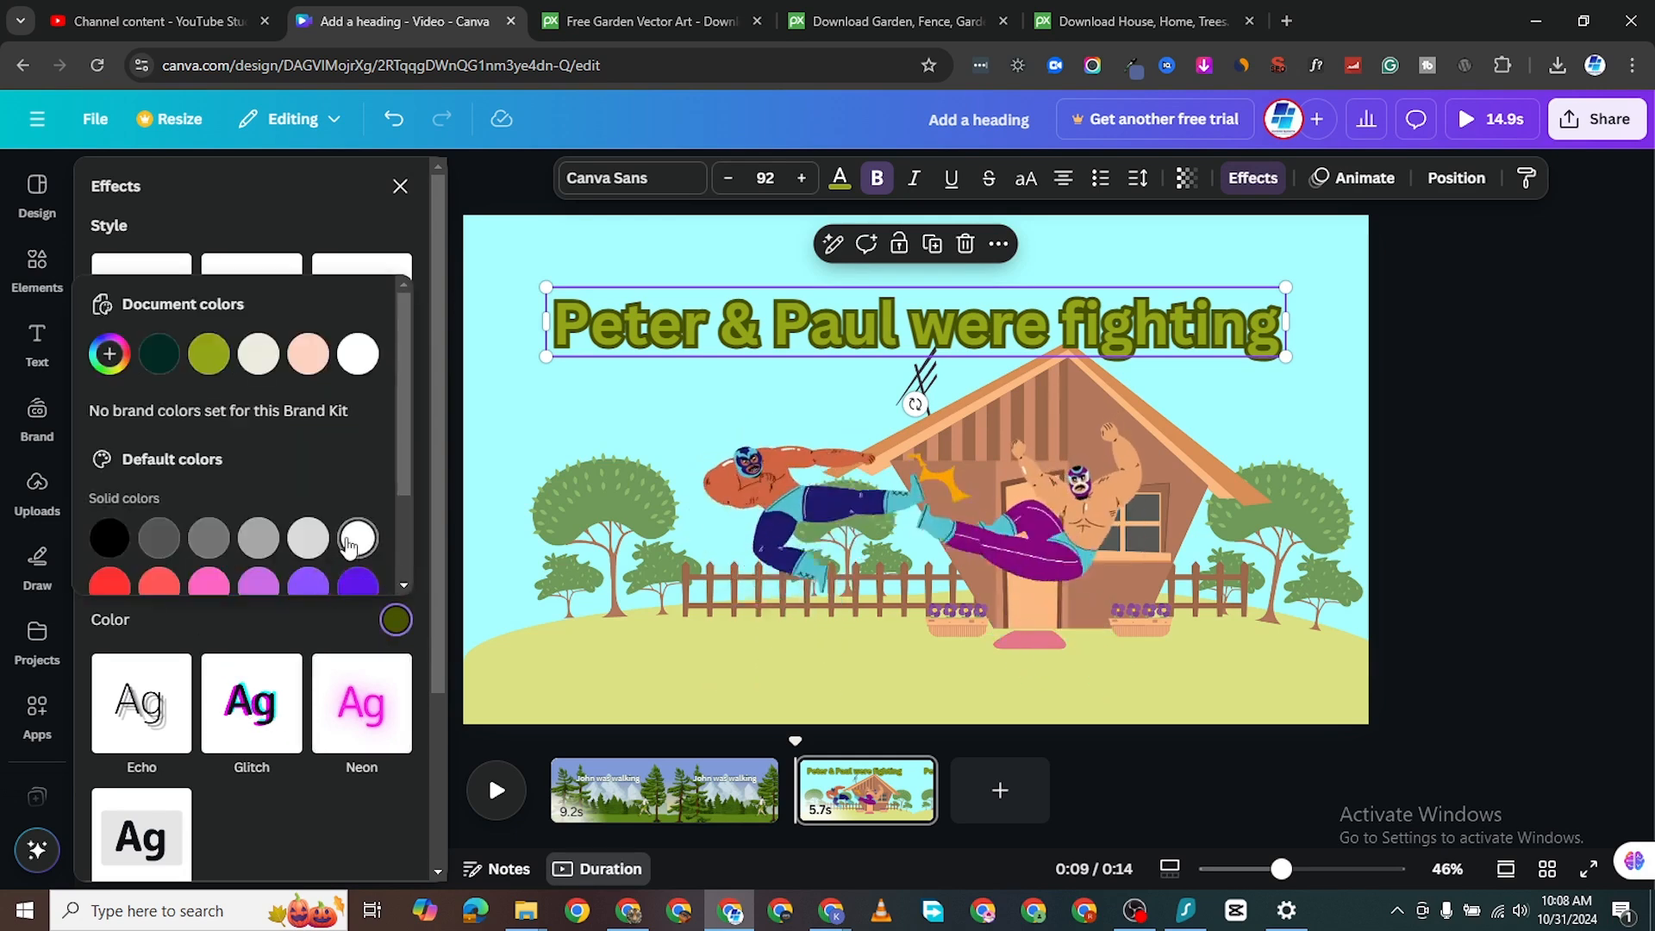
left_click(353, 541)
left_click(1438, 370)
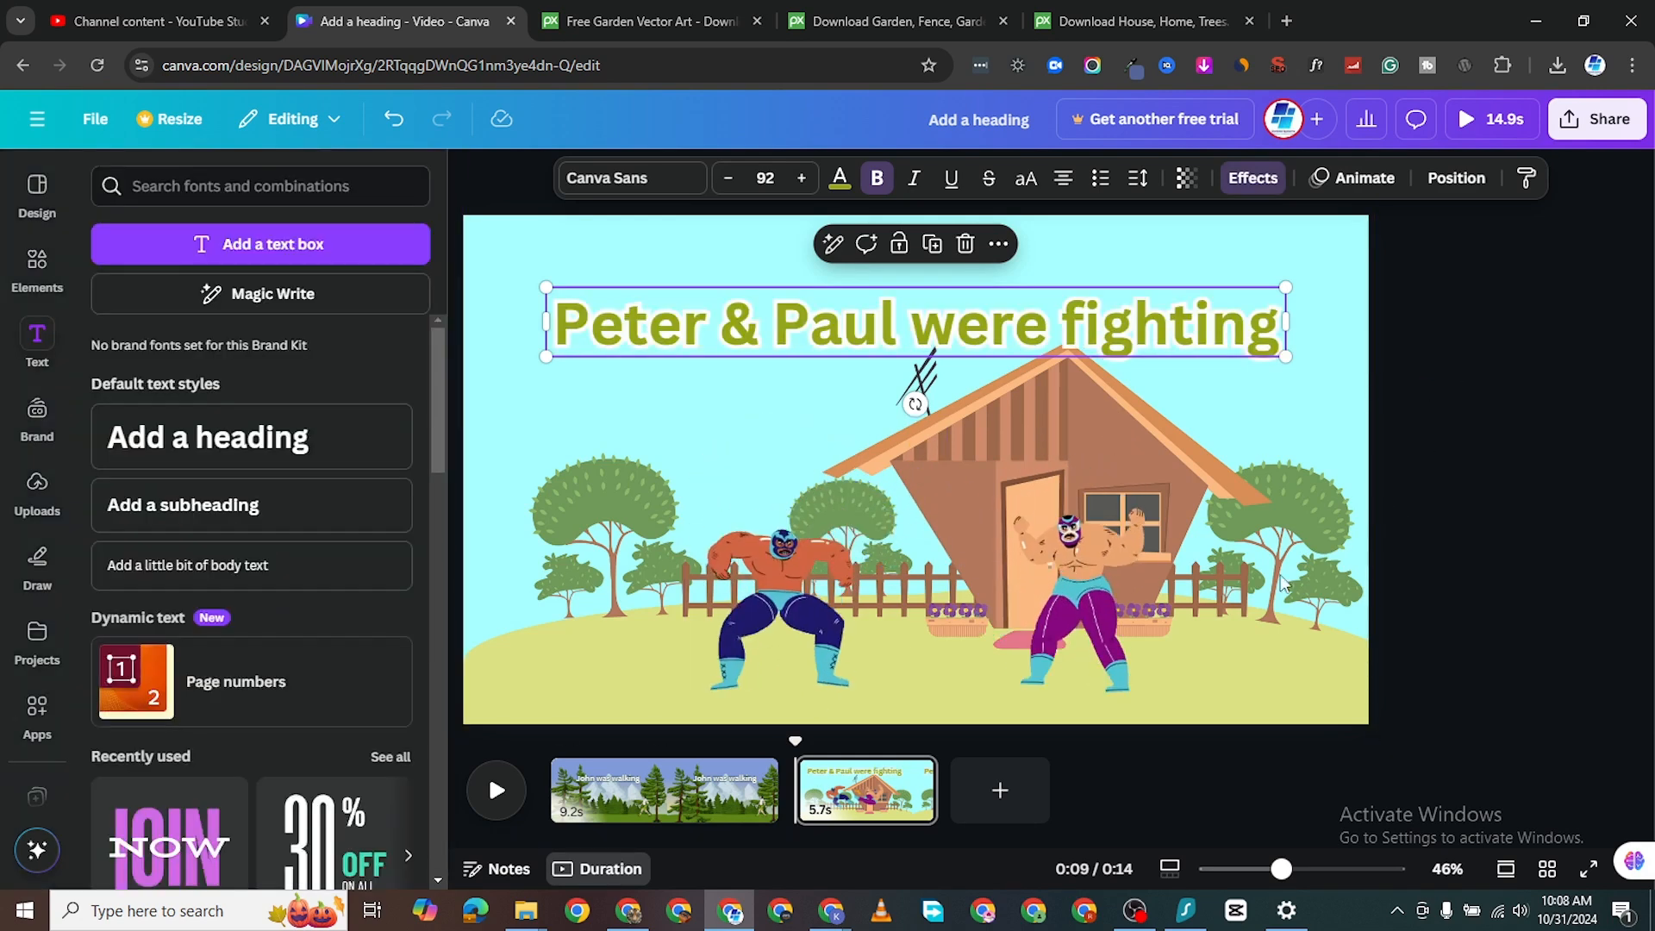
Add a blank third page, switch to Pixabay and search the vectors for "gym".
left_click(1001, 791)
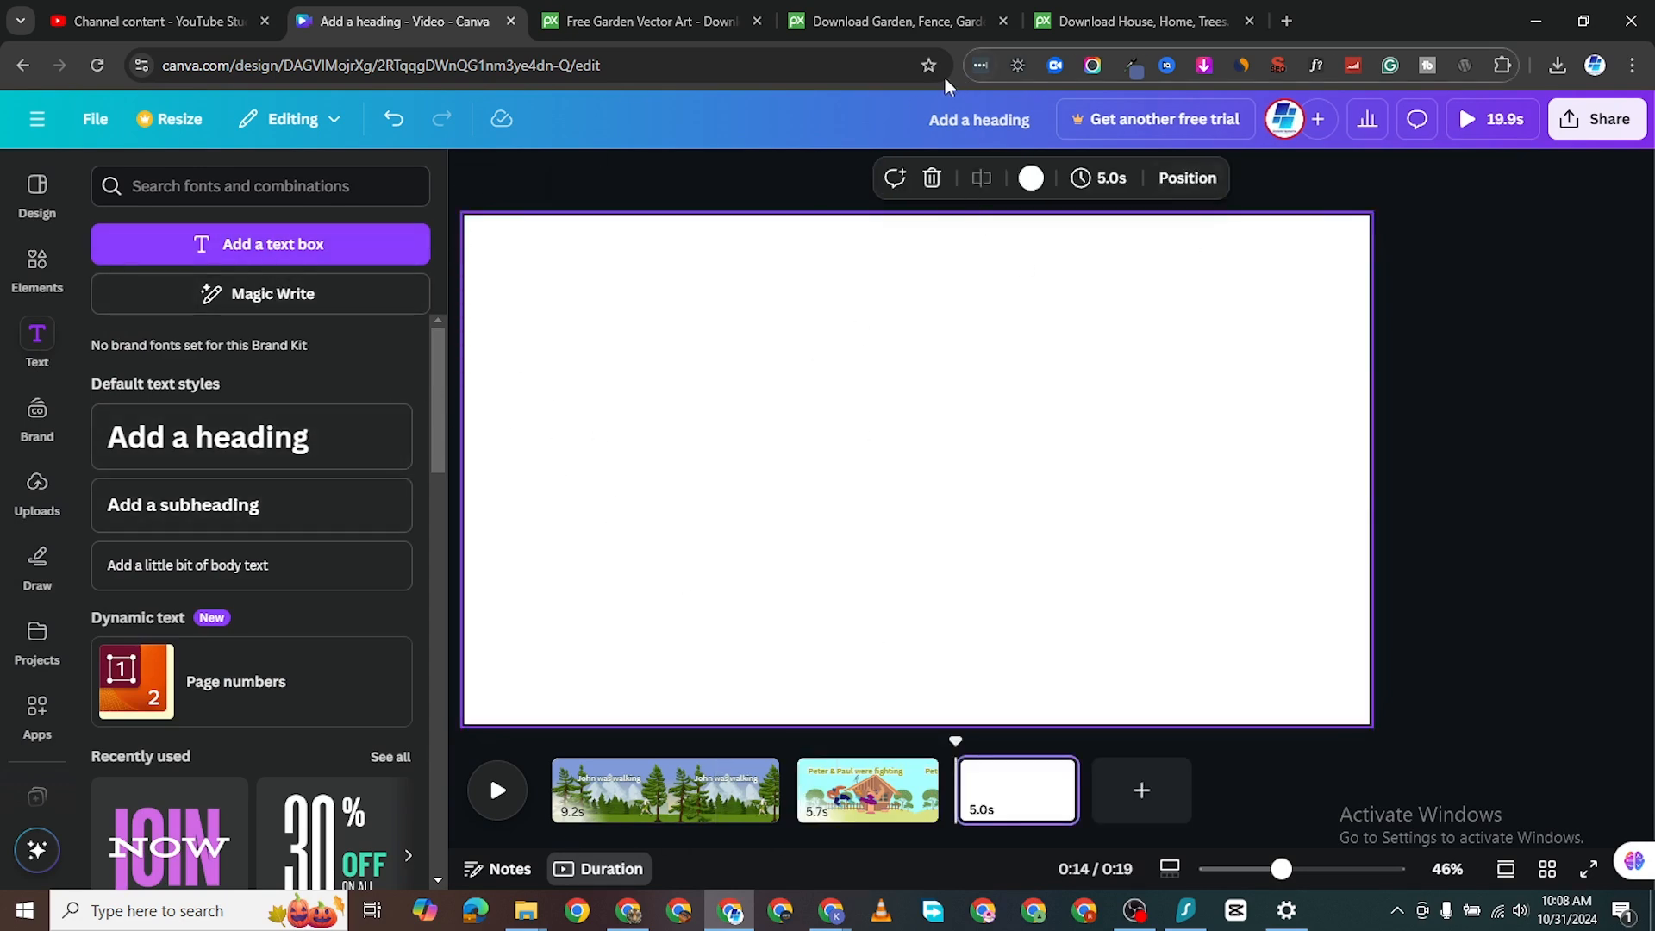
left_click(914, 24)
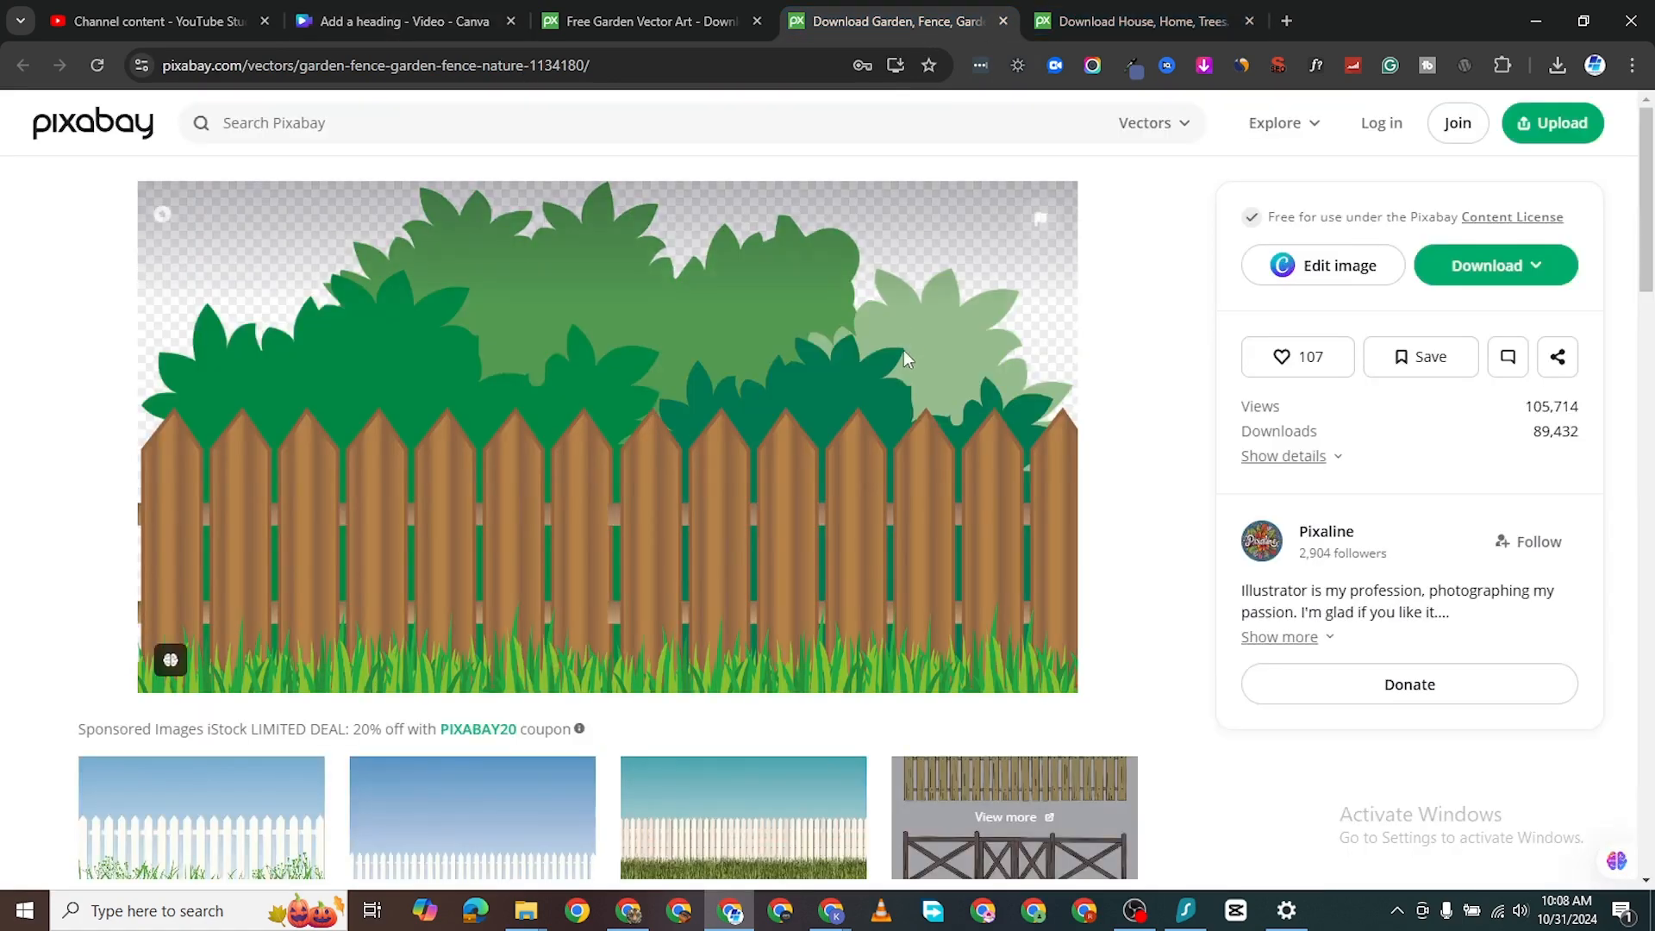
scroll(872, 402, "down", 2)
left_click(665, 26)
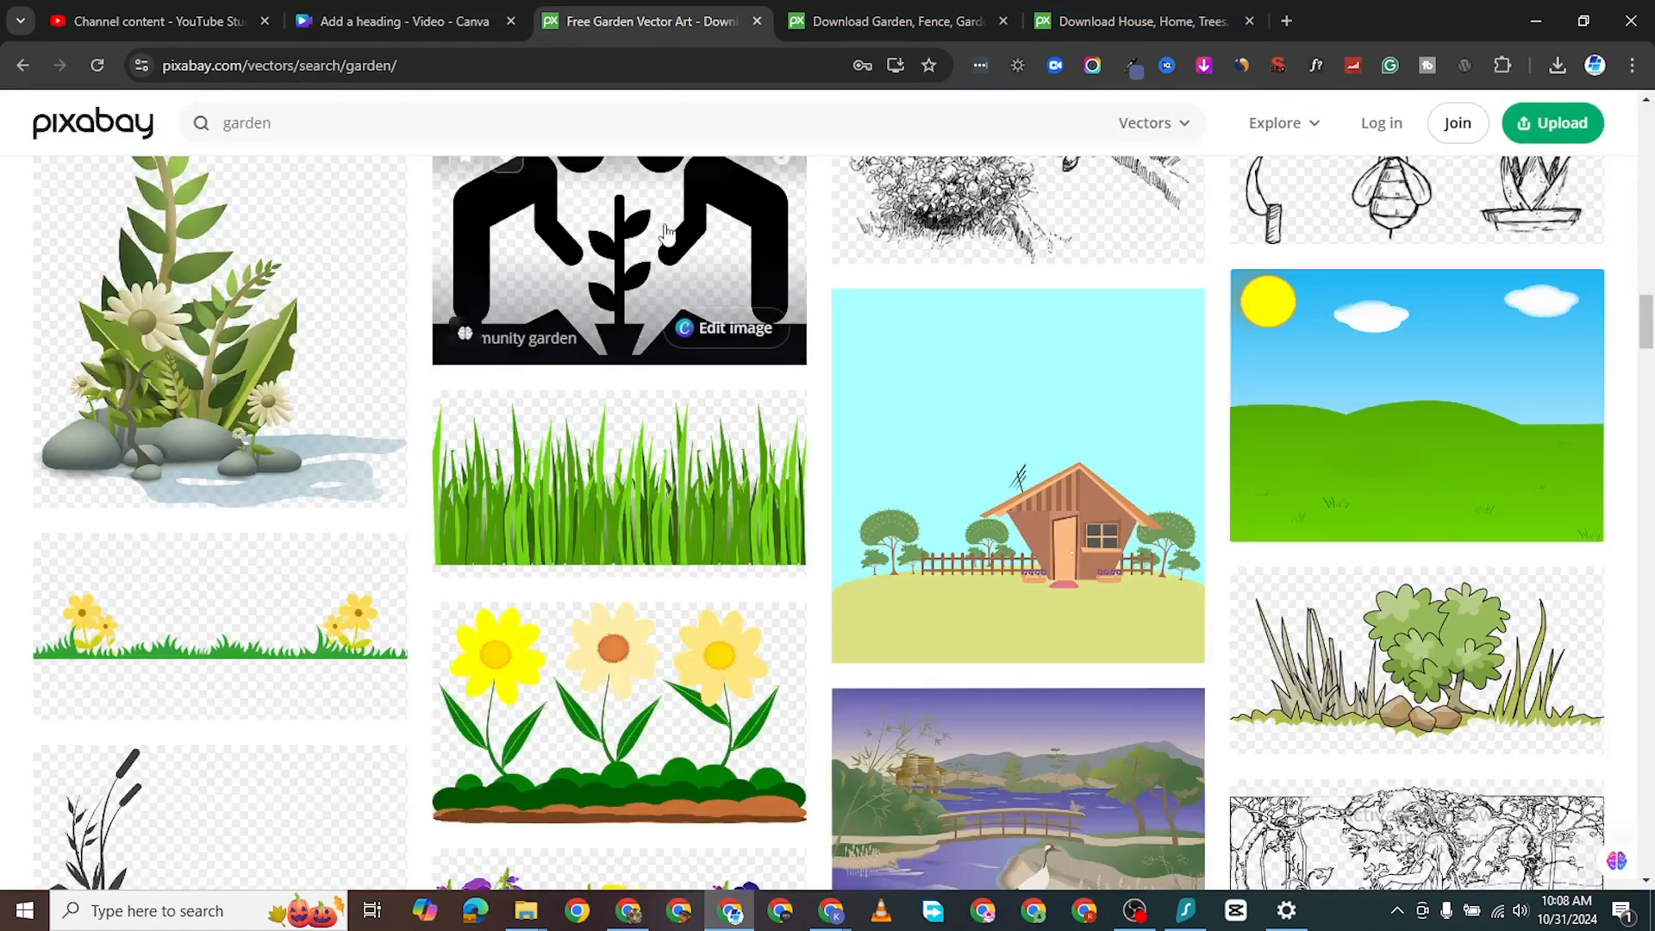
left_click(324, 111)
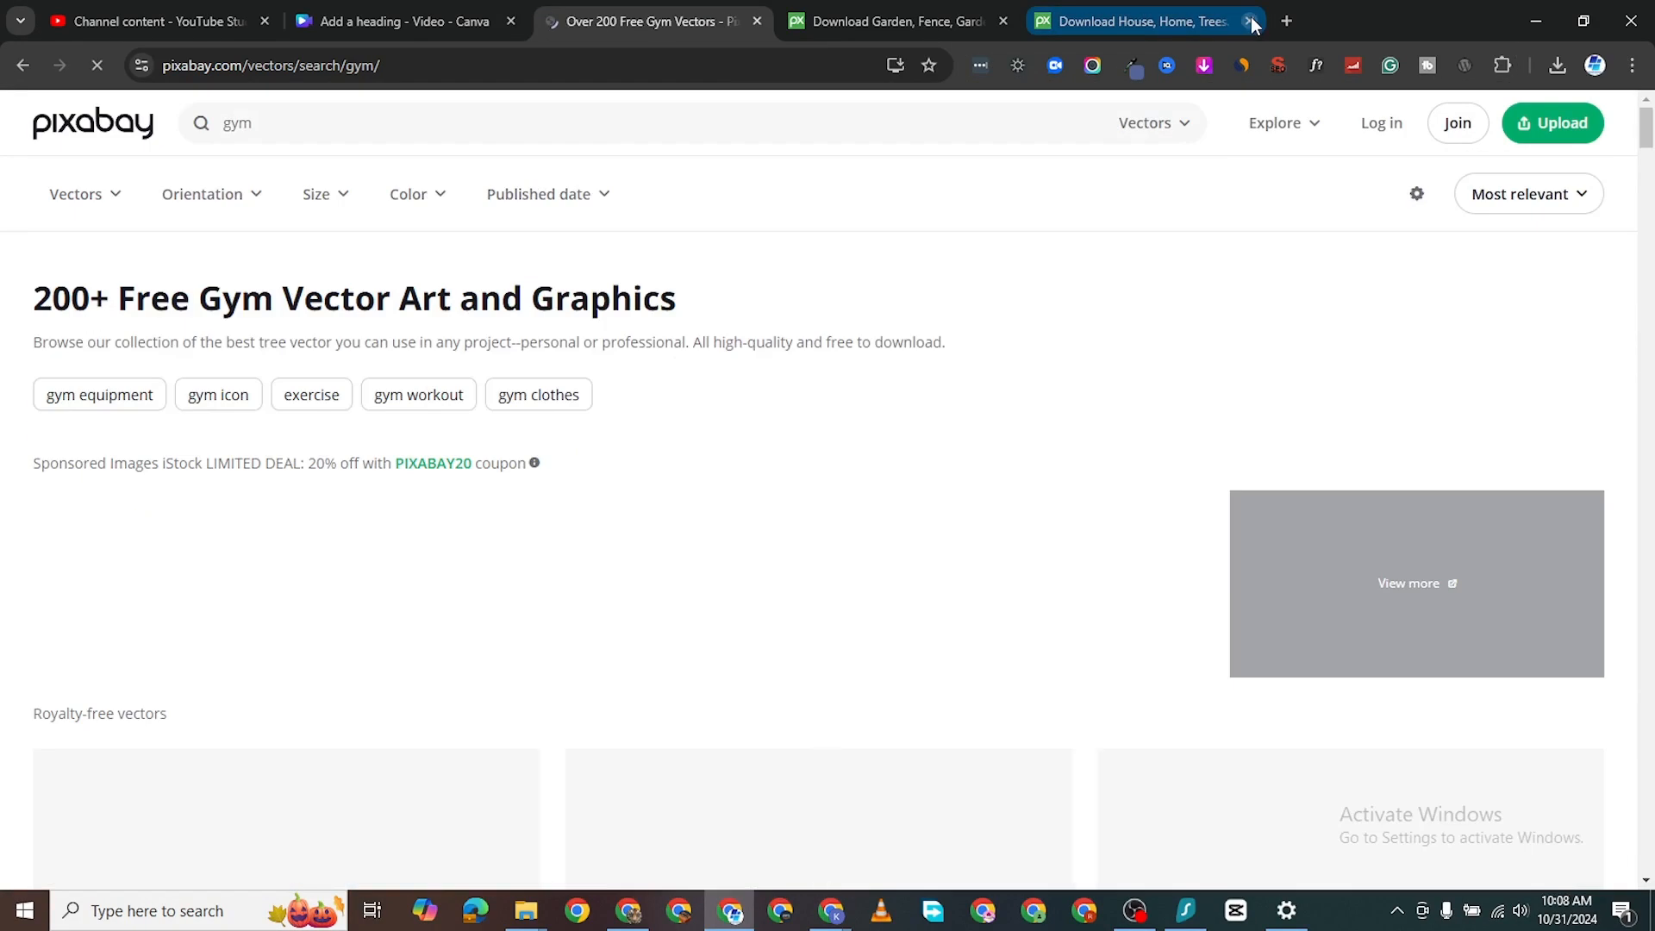
scroll(520, 595, "down", 5)
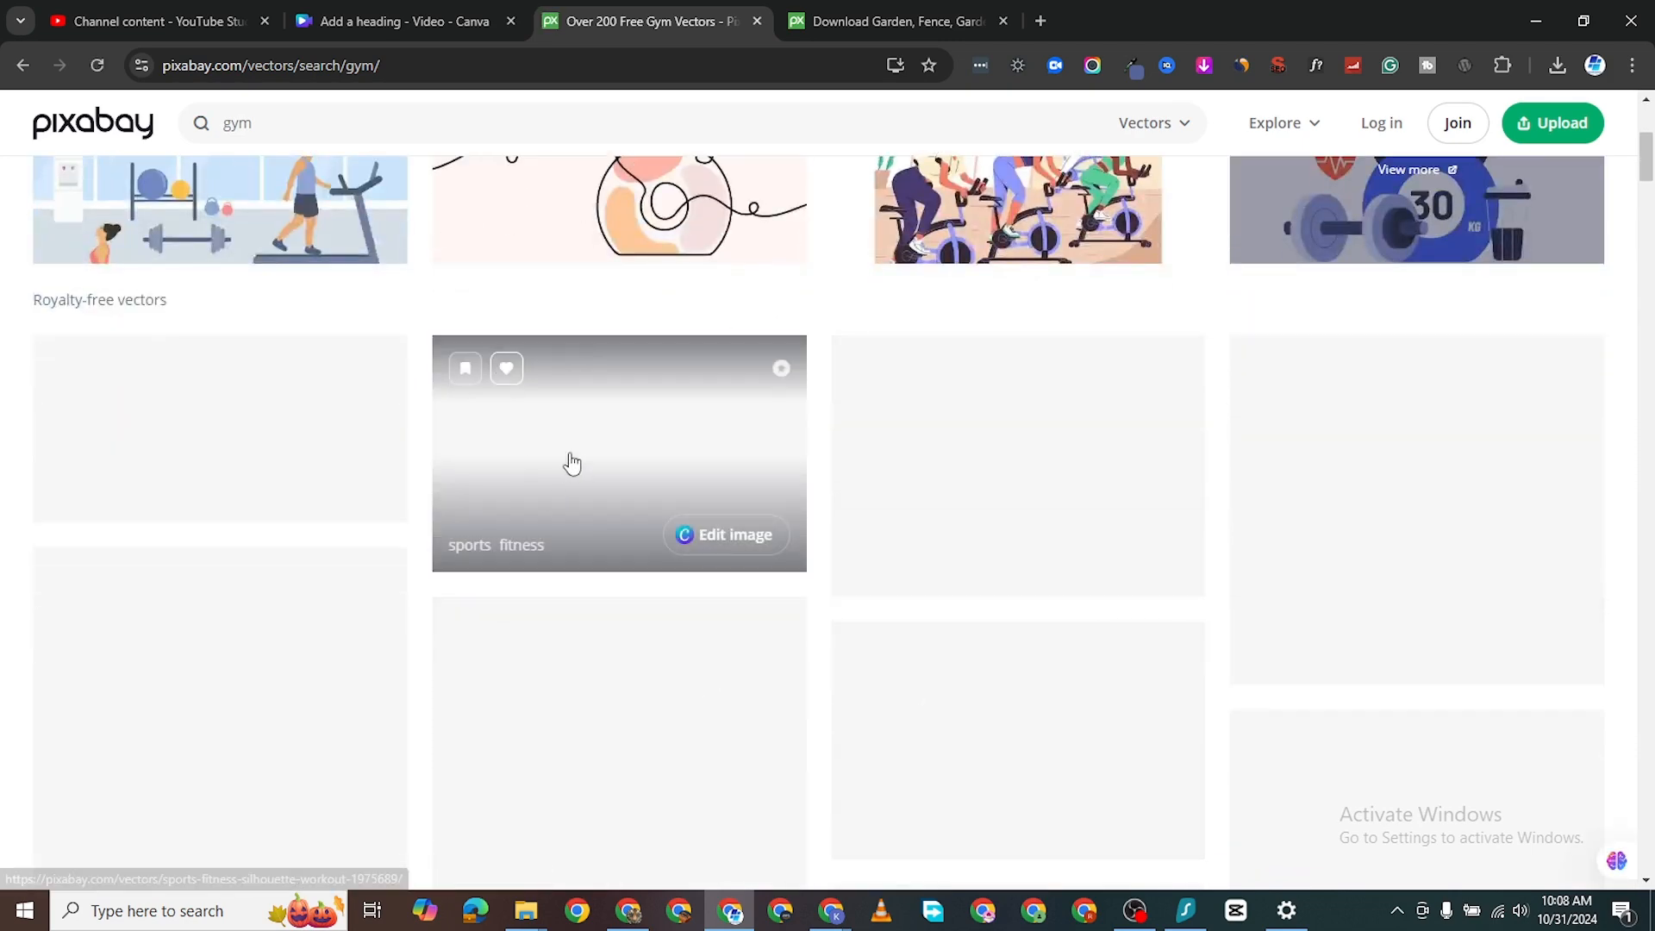
Find the yellow-signed gym building illustration among the gym vectors and download it as a 1280×867 PNG.
scroll(565, 467, "up", 1)
scroll(561, 474, "down", 5)
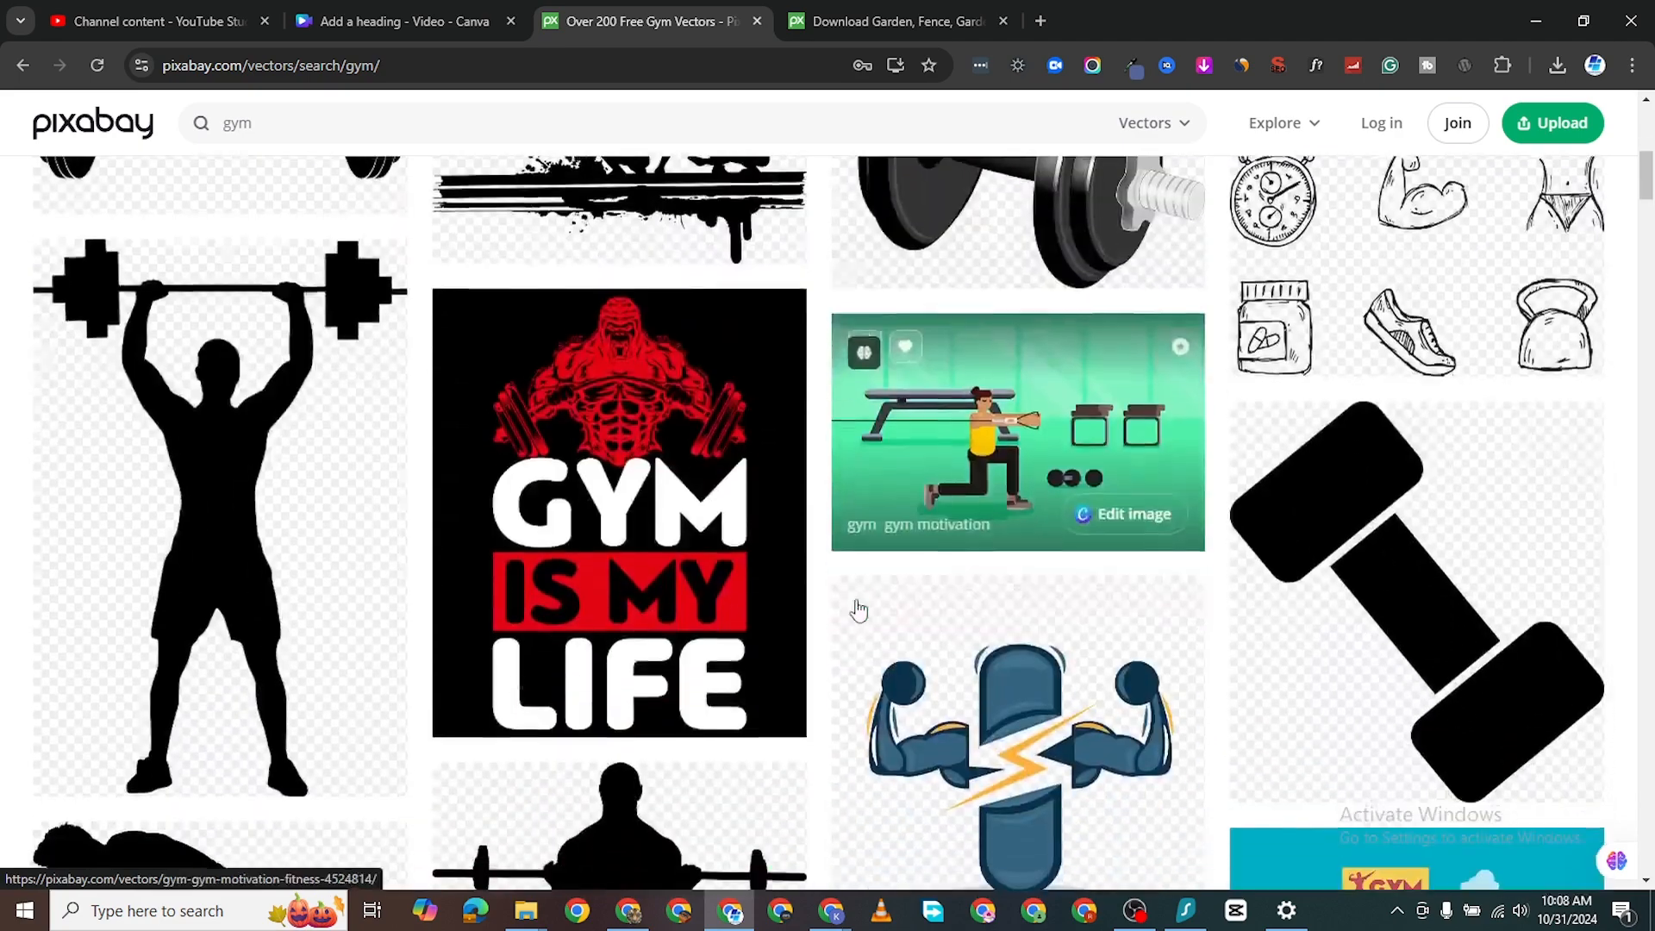
scroll(919, 560, "down", 9)
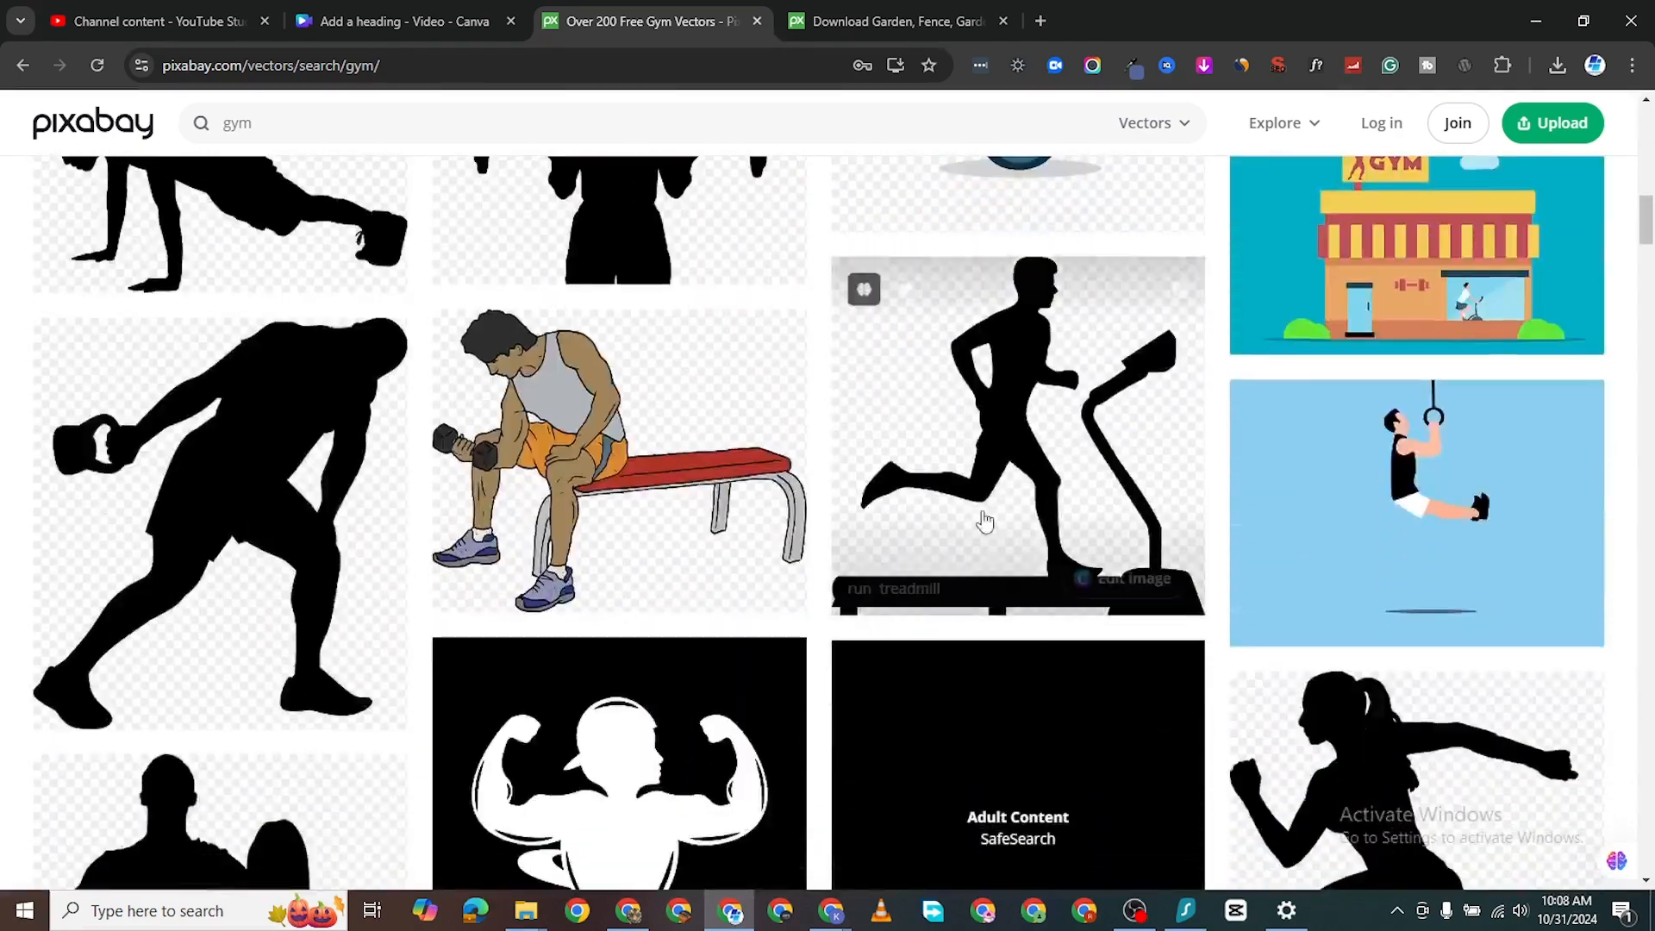
scroll(1065, 500, "down", 16)
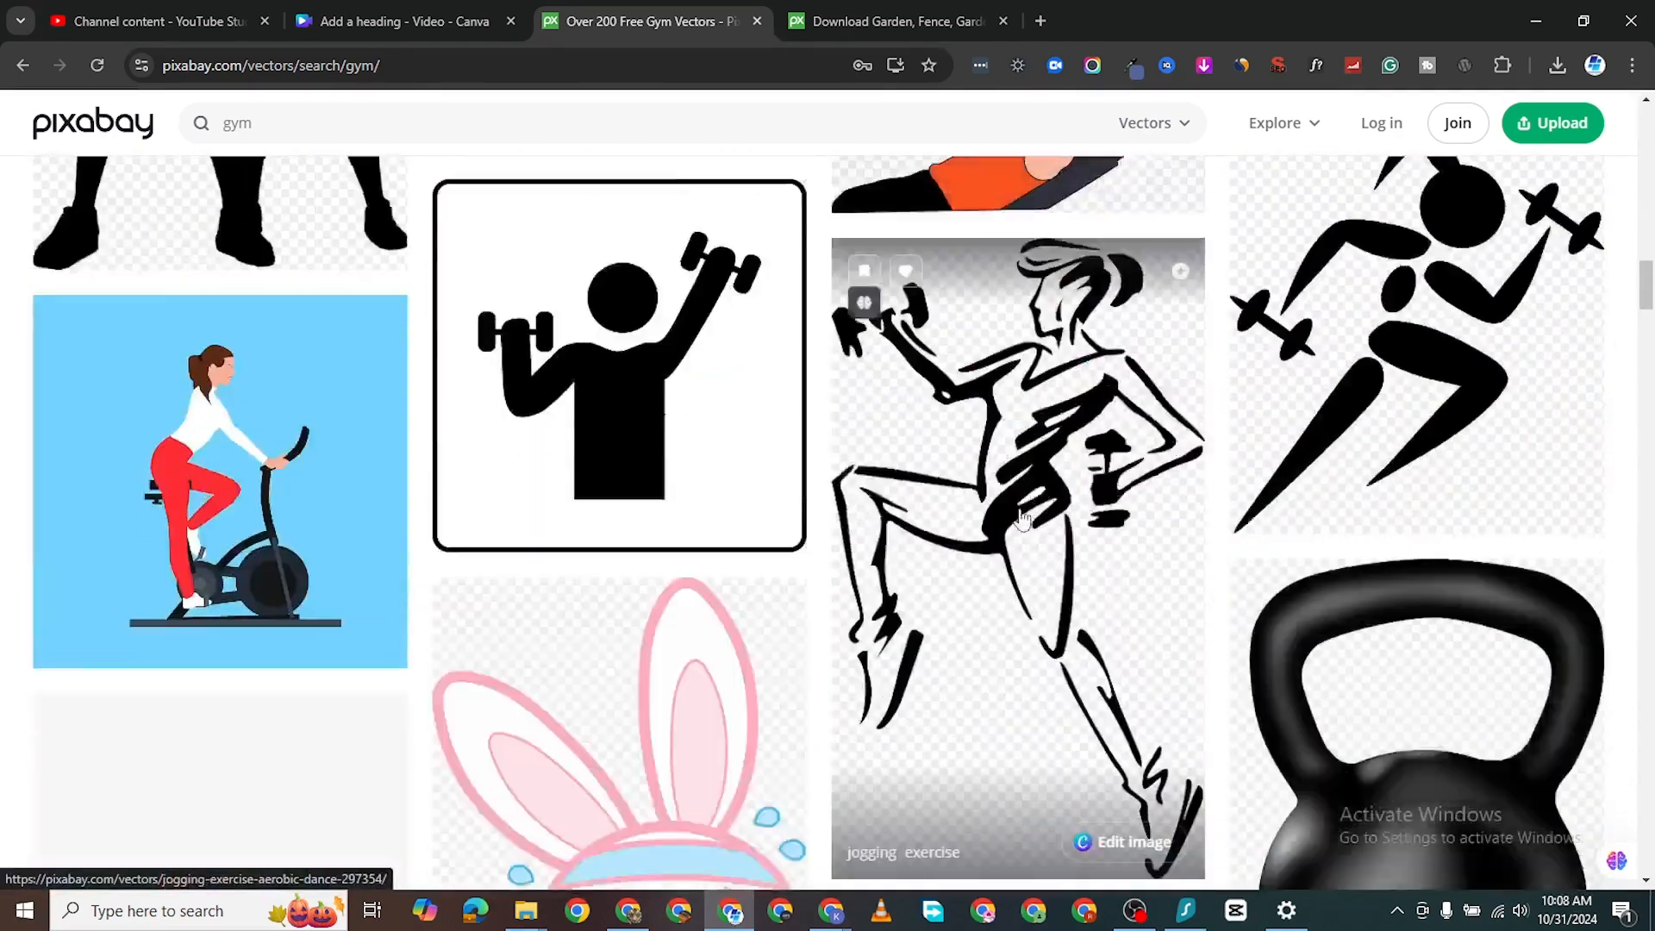
scroll(1000, 530, "down", 16)
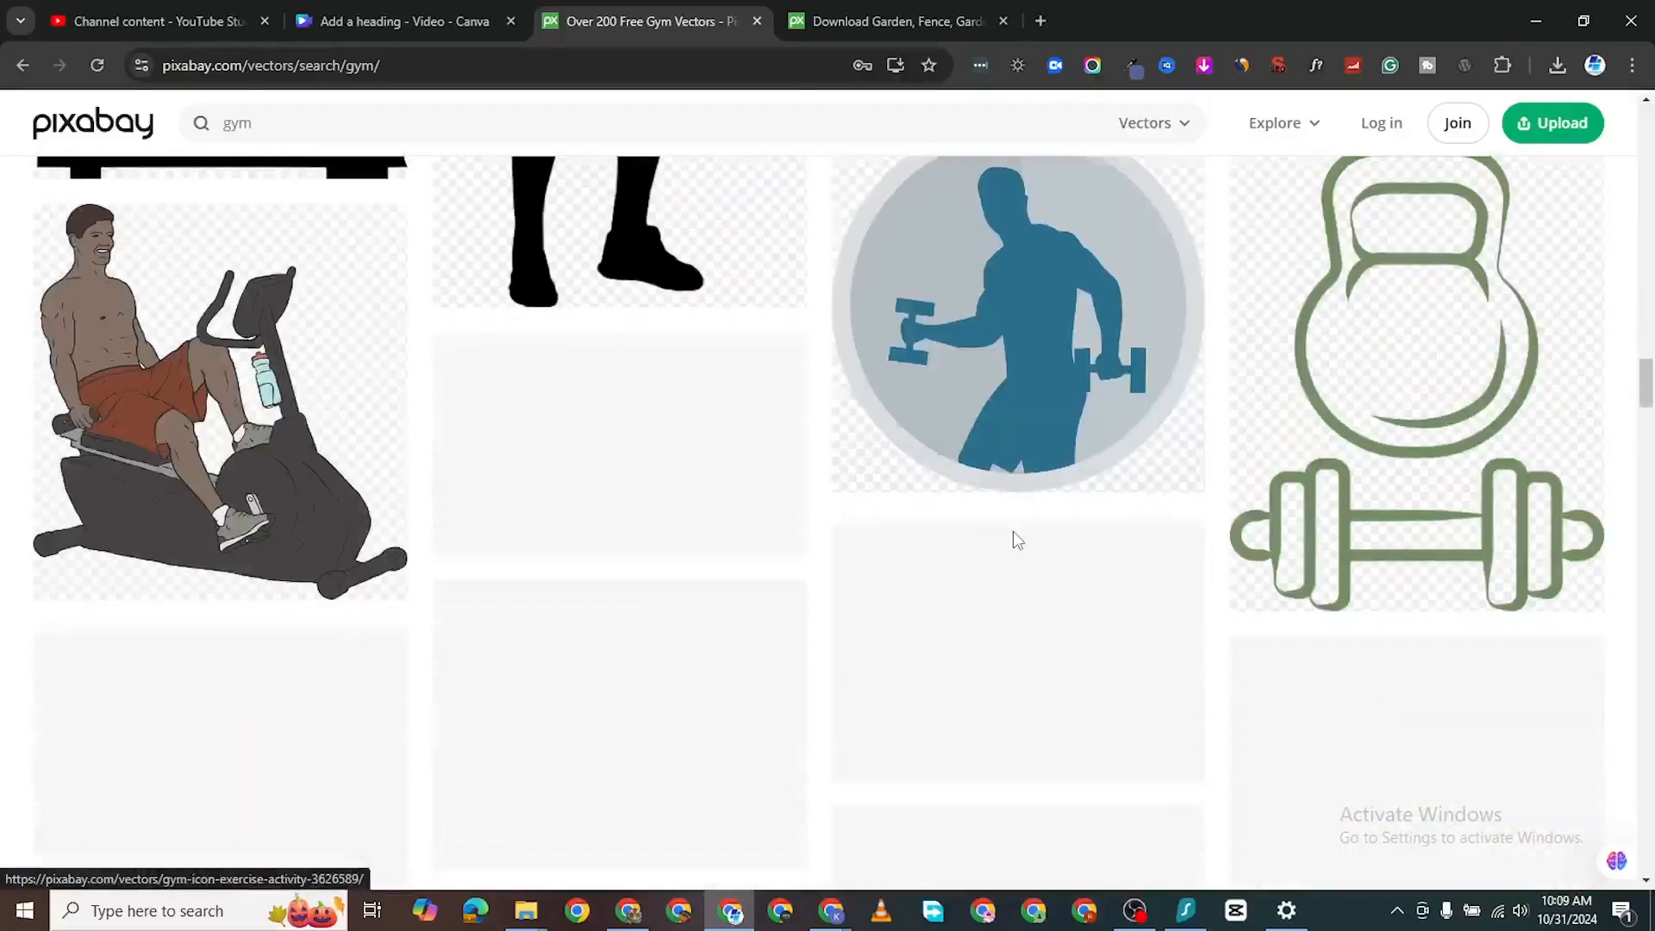
scroll(1026, 539, "down", 8)
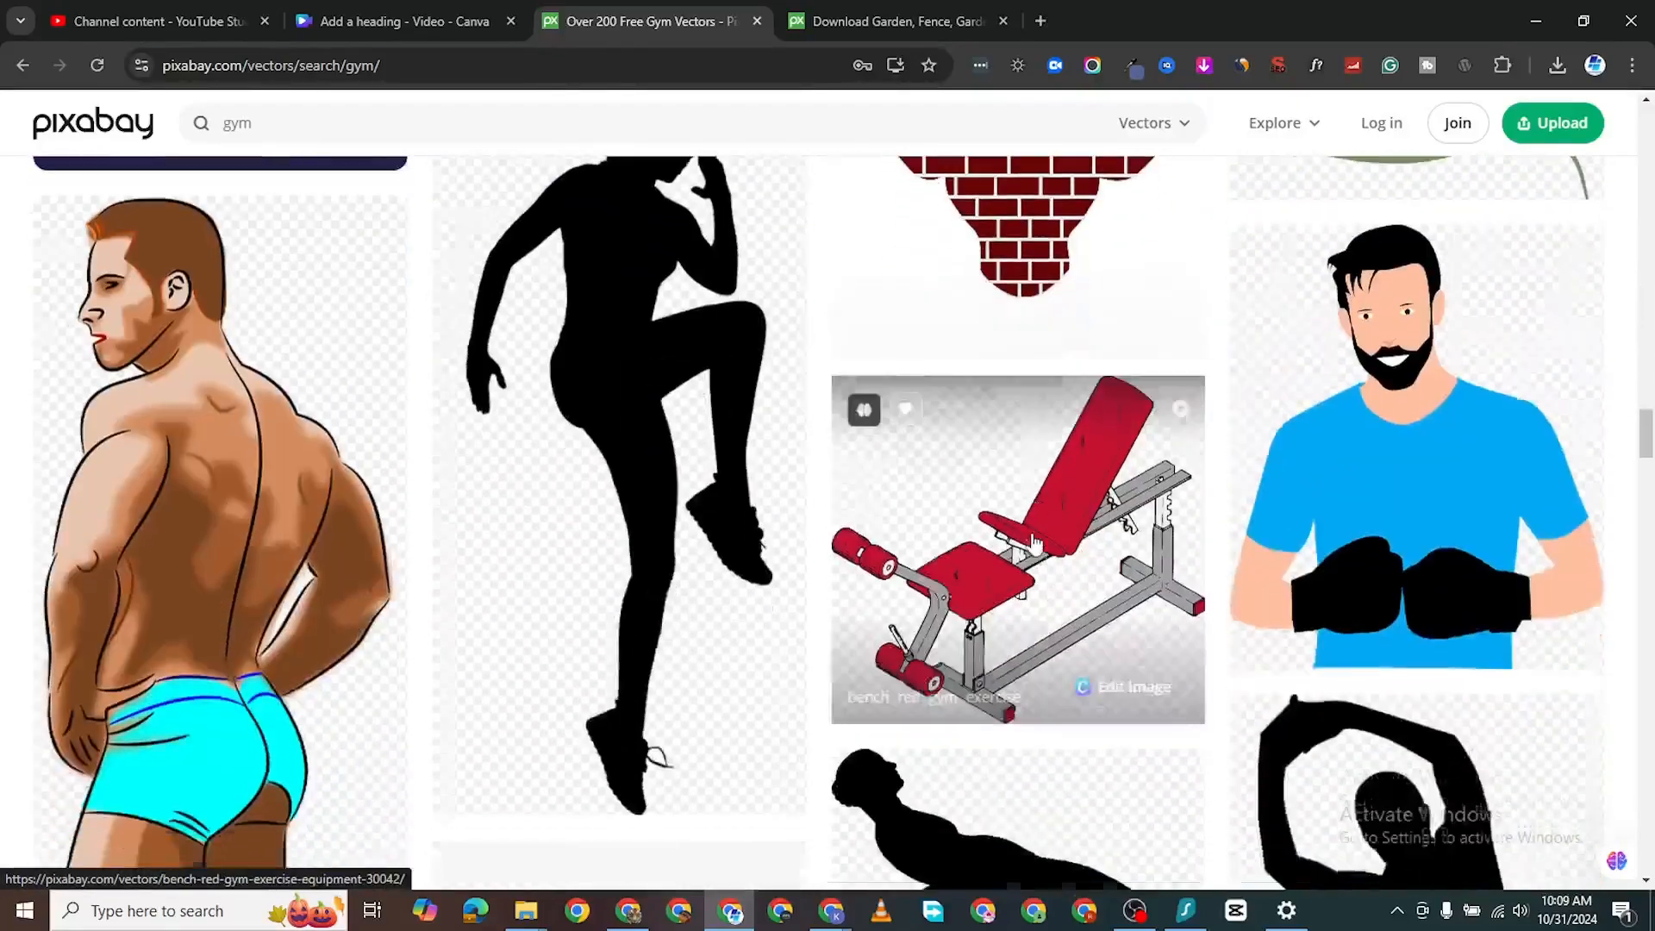
scroll(1319, 528, "down", 8)
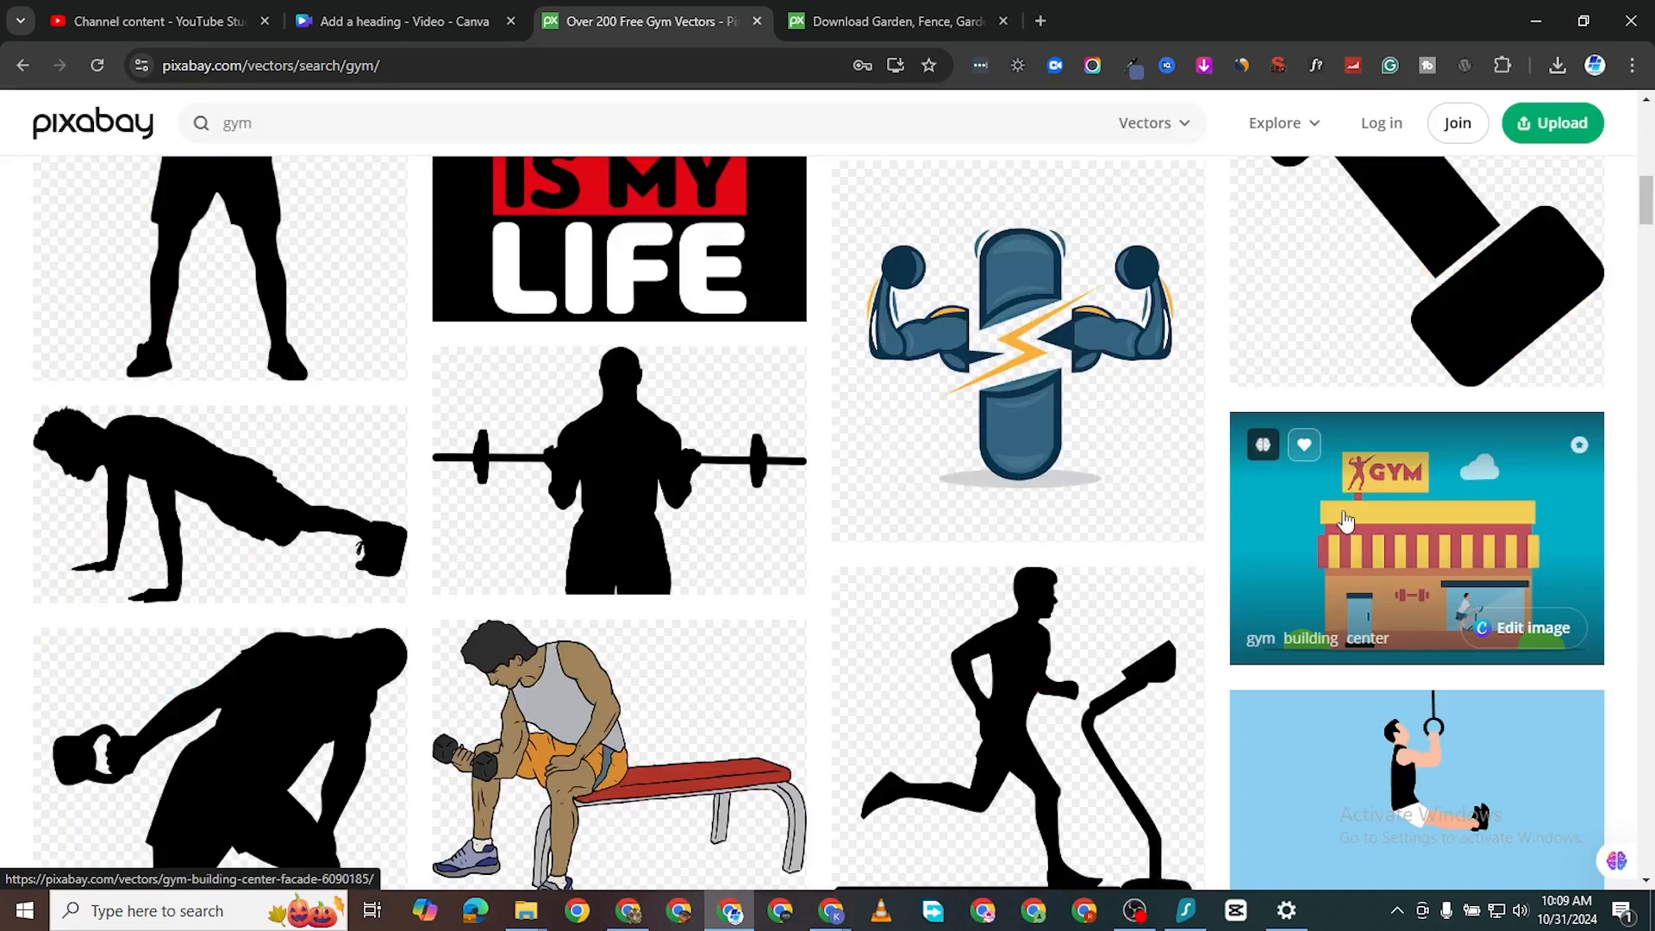
right_click(1346, 520)
left_click(1078, 30)
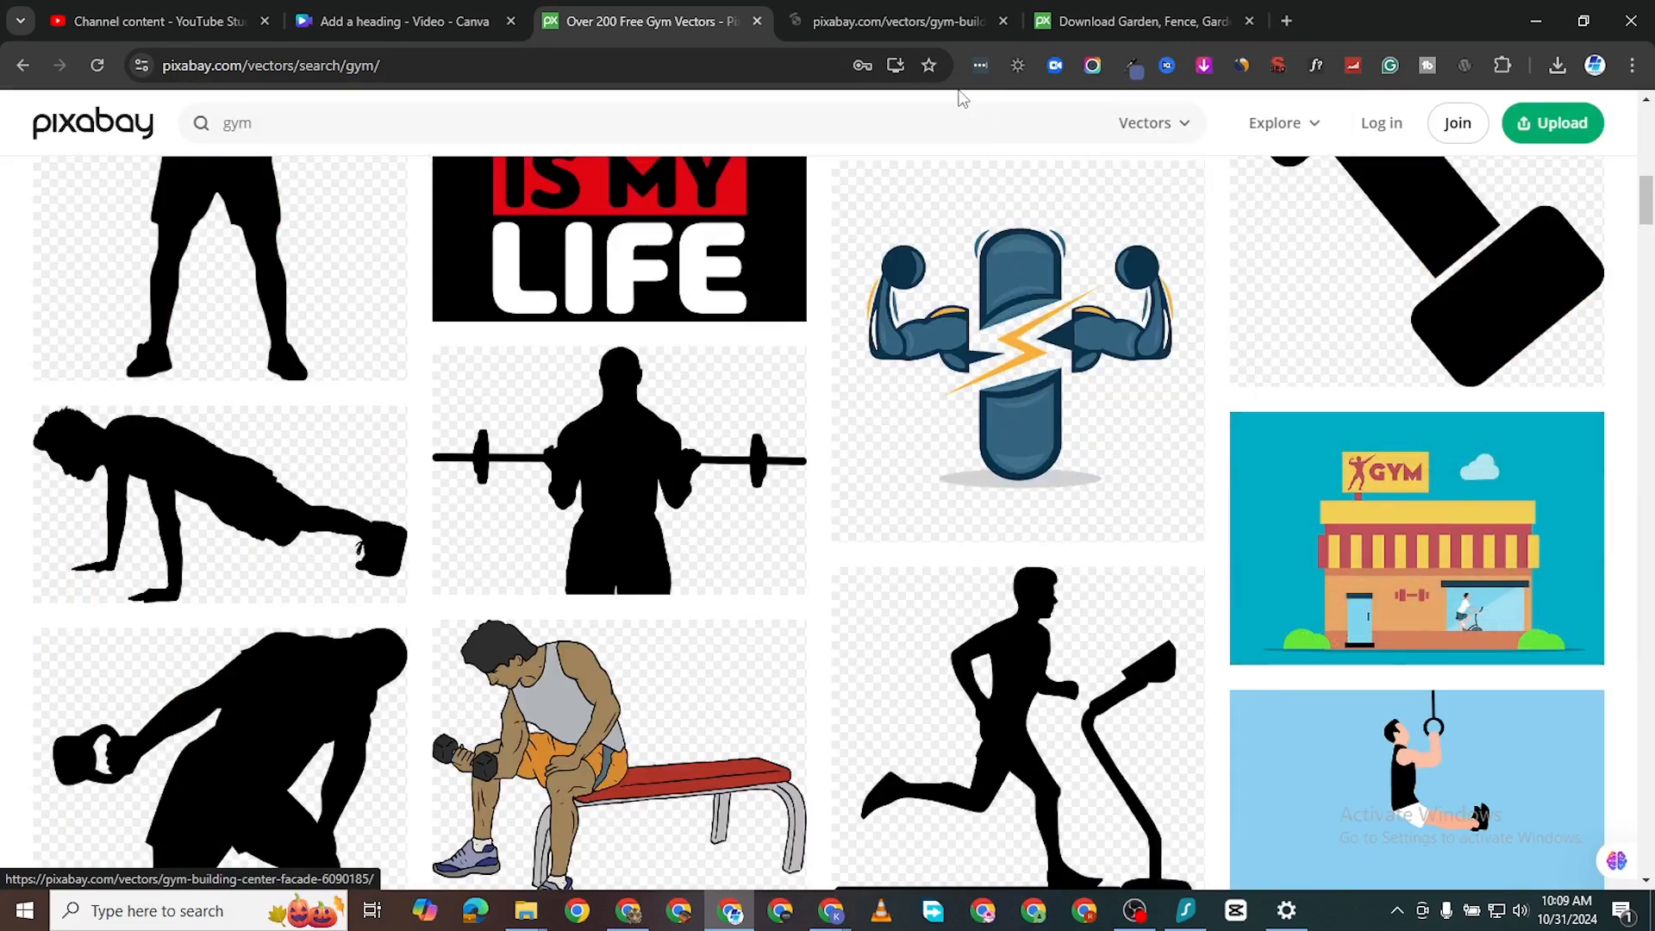
left_click(948, 23)
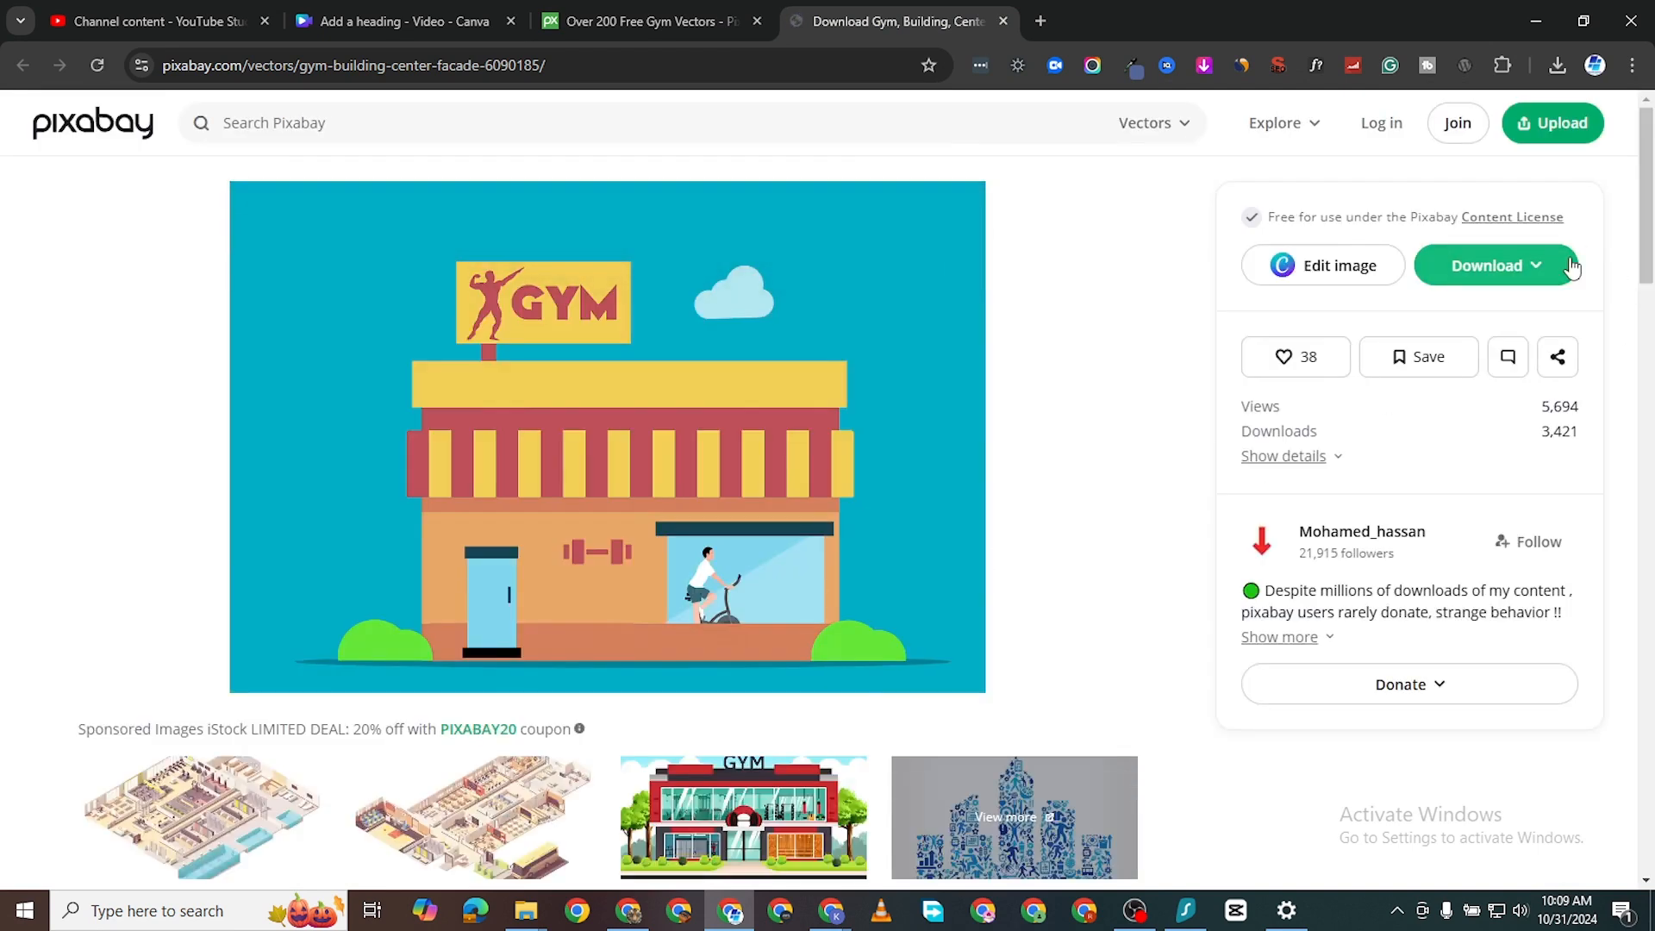
left_click(1550, 272)
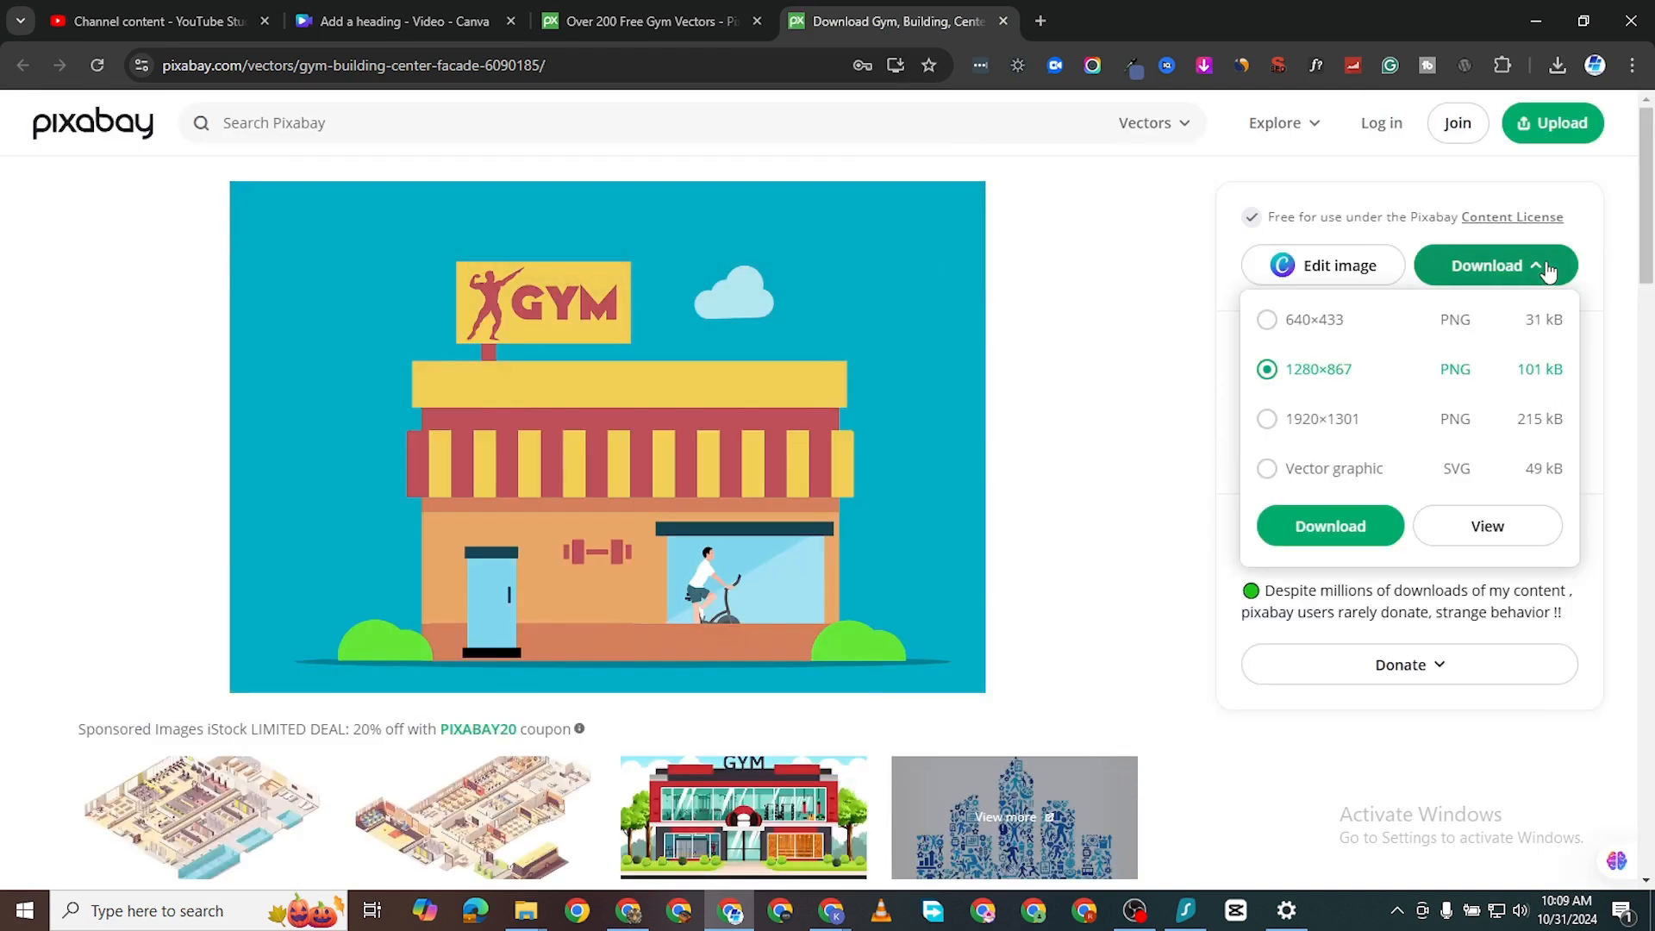
left_click(1350, 536)
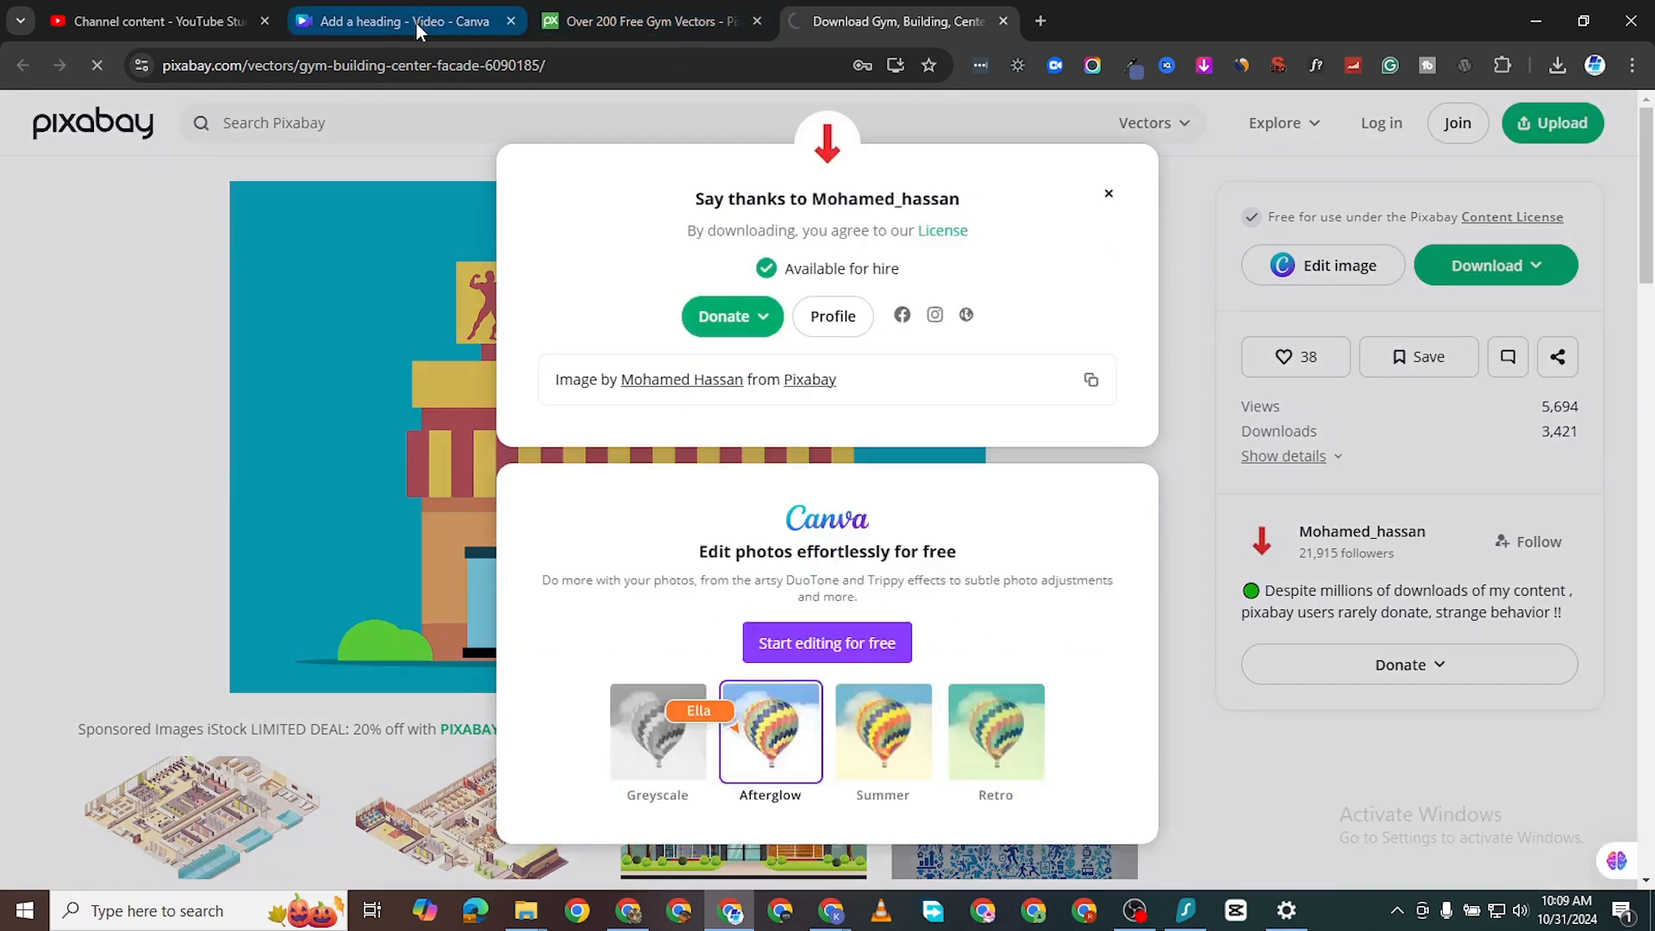
Switch to Canva and place the uploaded gym image on the third page, filling its full width with the image's bottom edge on the page's bottom edge.
left_click(417, 23)
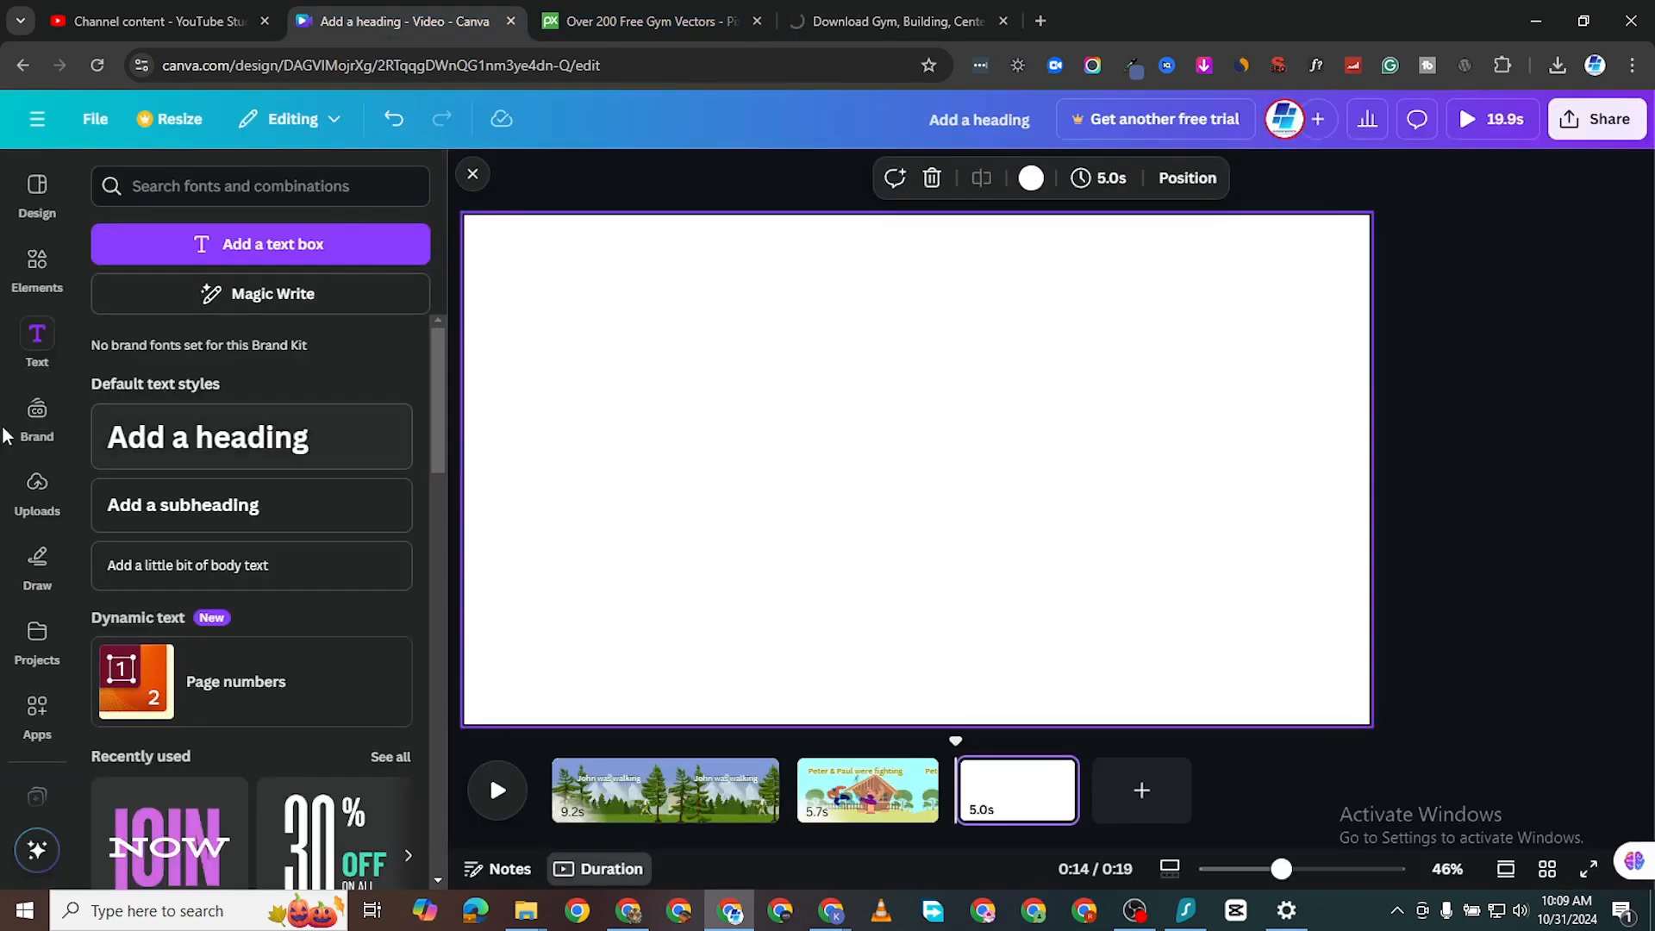
left_click(37, 491)
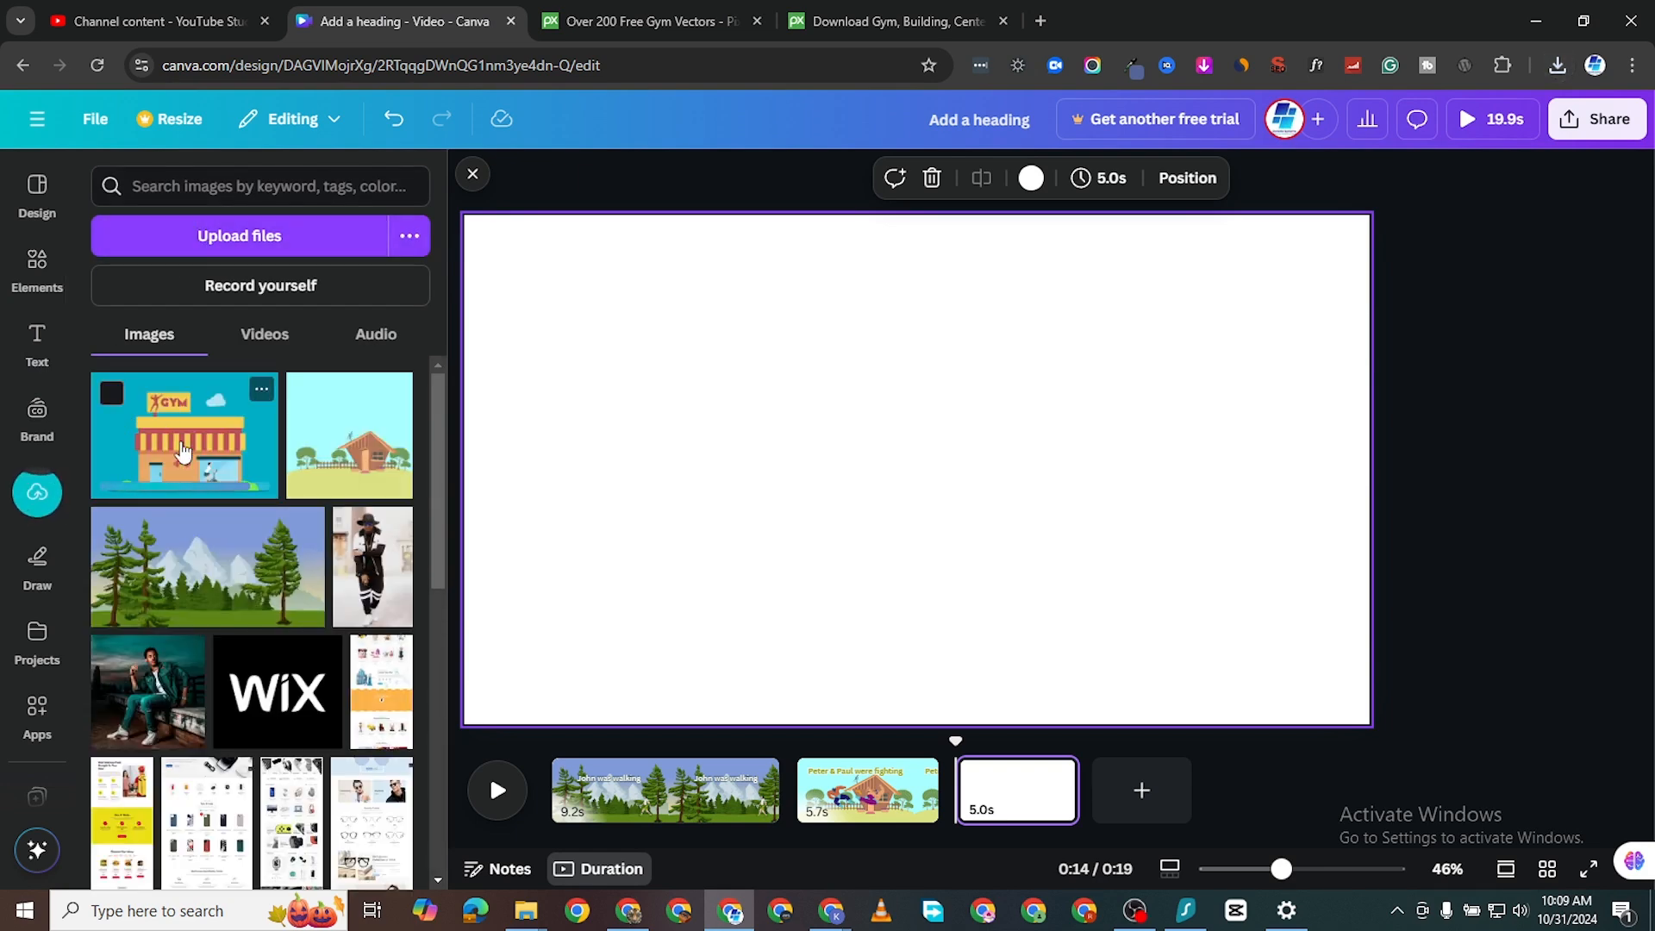
left_click(182, 450)
left_click_drag(945, 452, 869, 433)
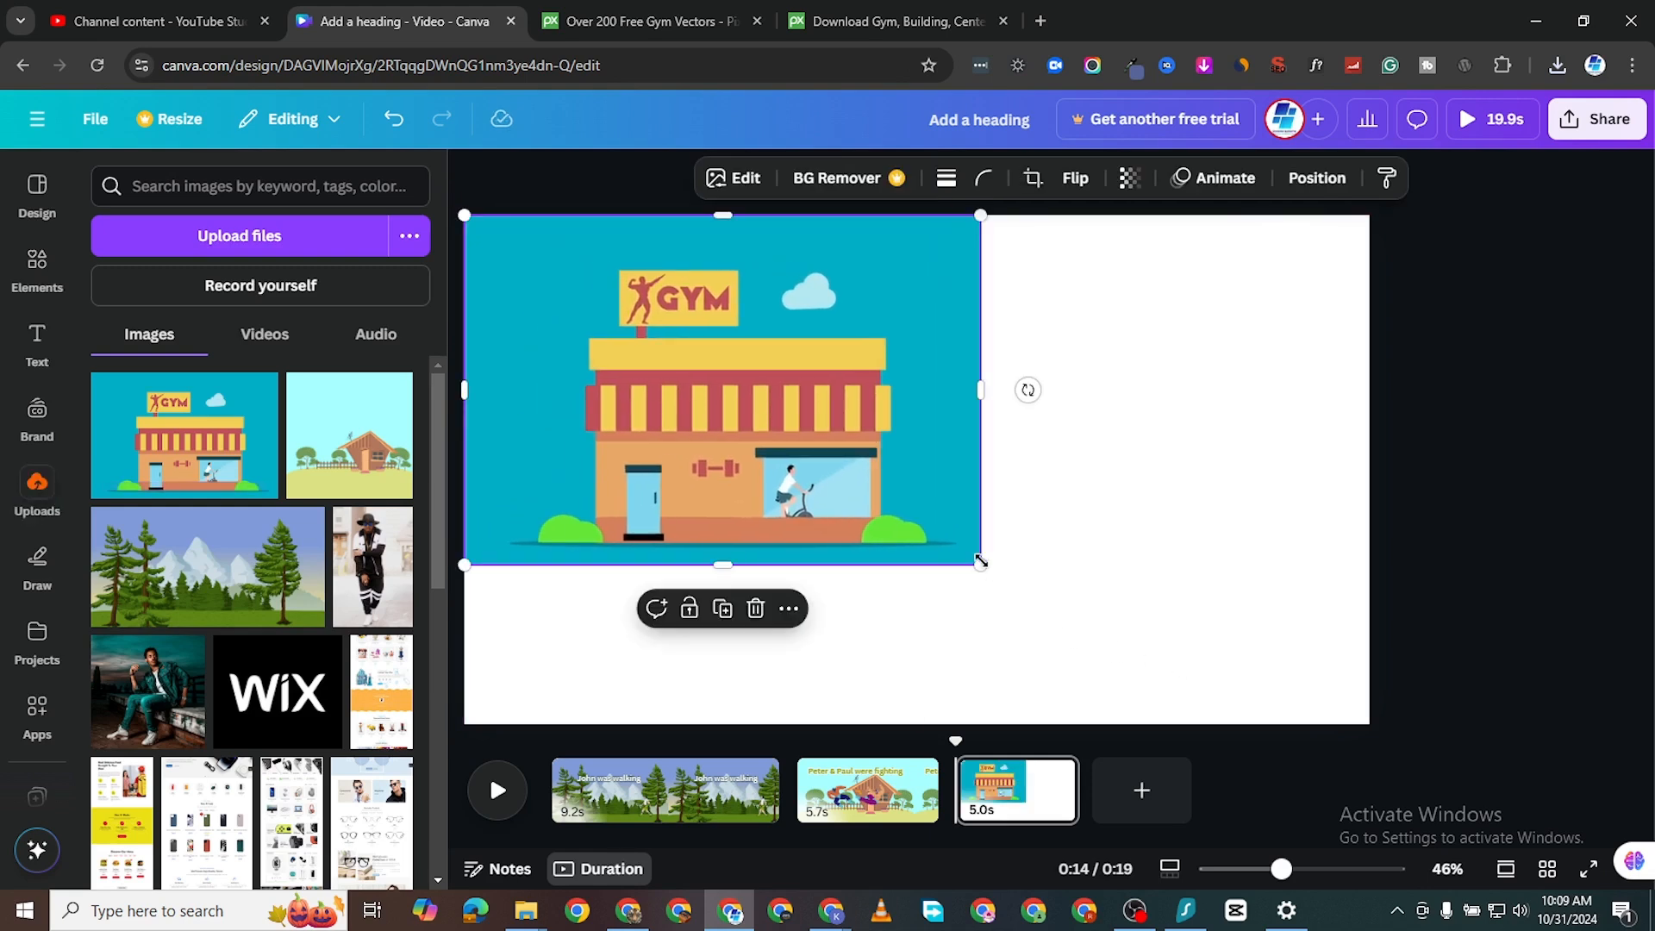
left_click_drag(980, 561, 1435, 729)
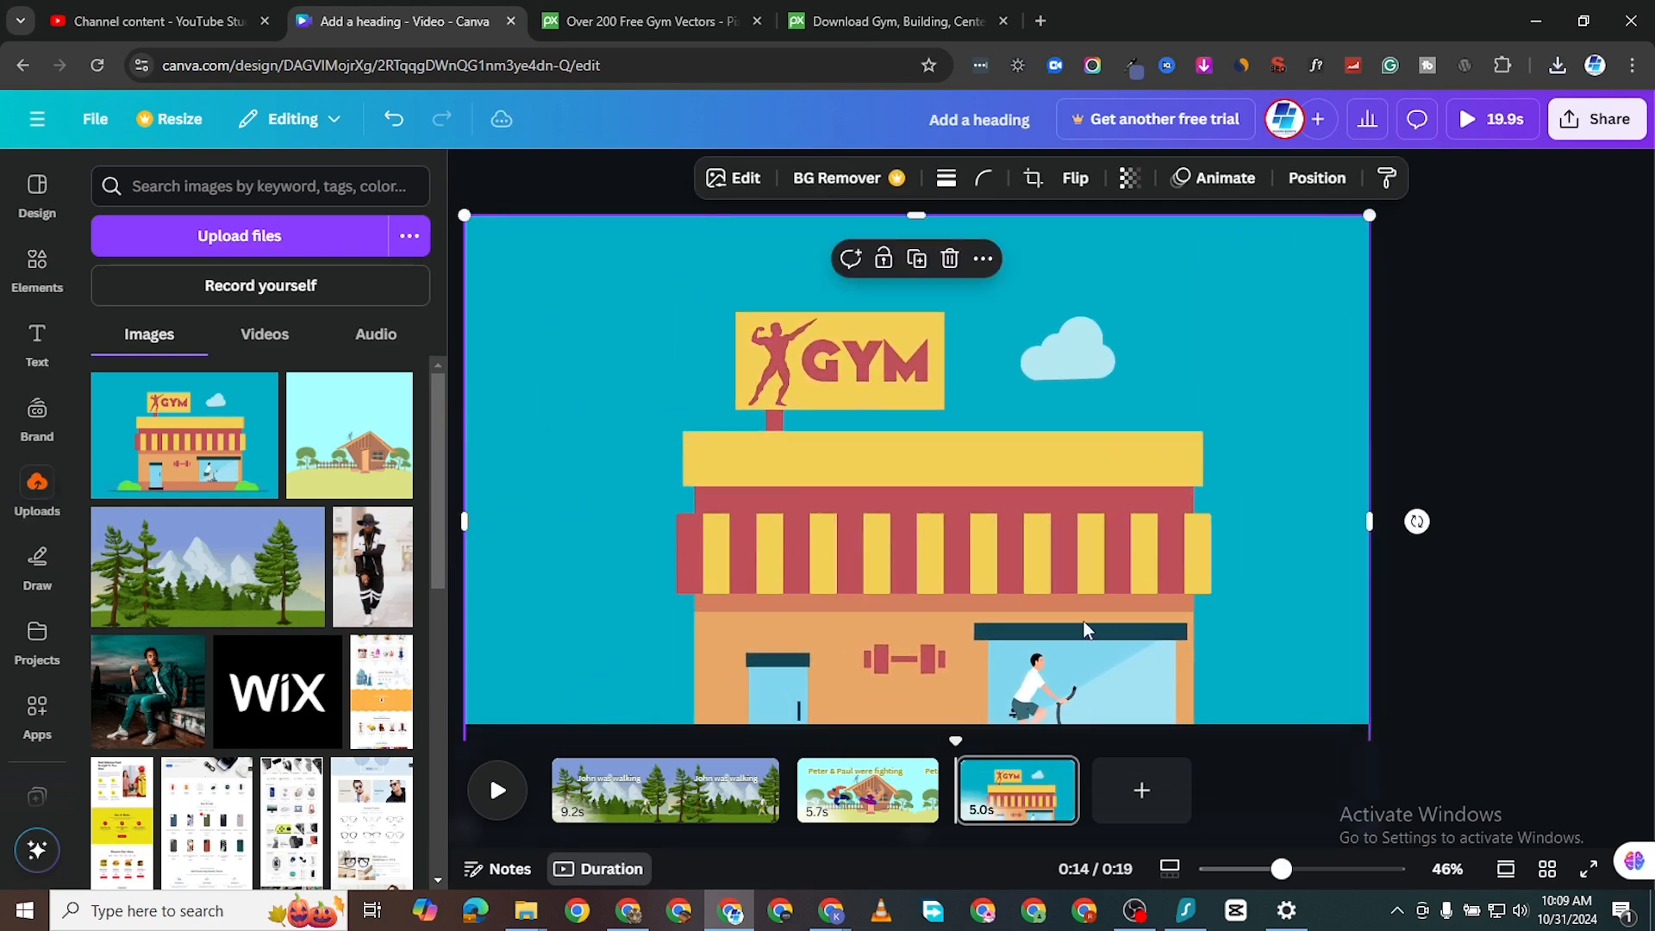
left_click_drag(1086, 630, 1089, 515)
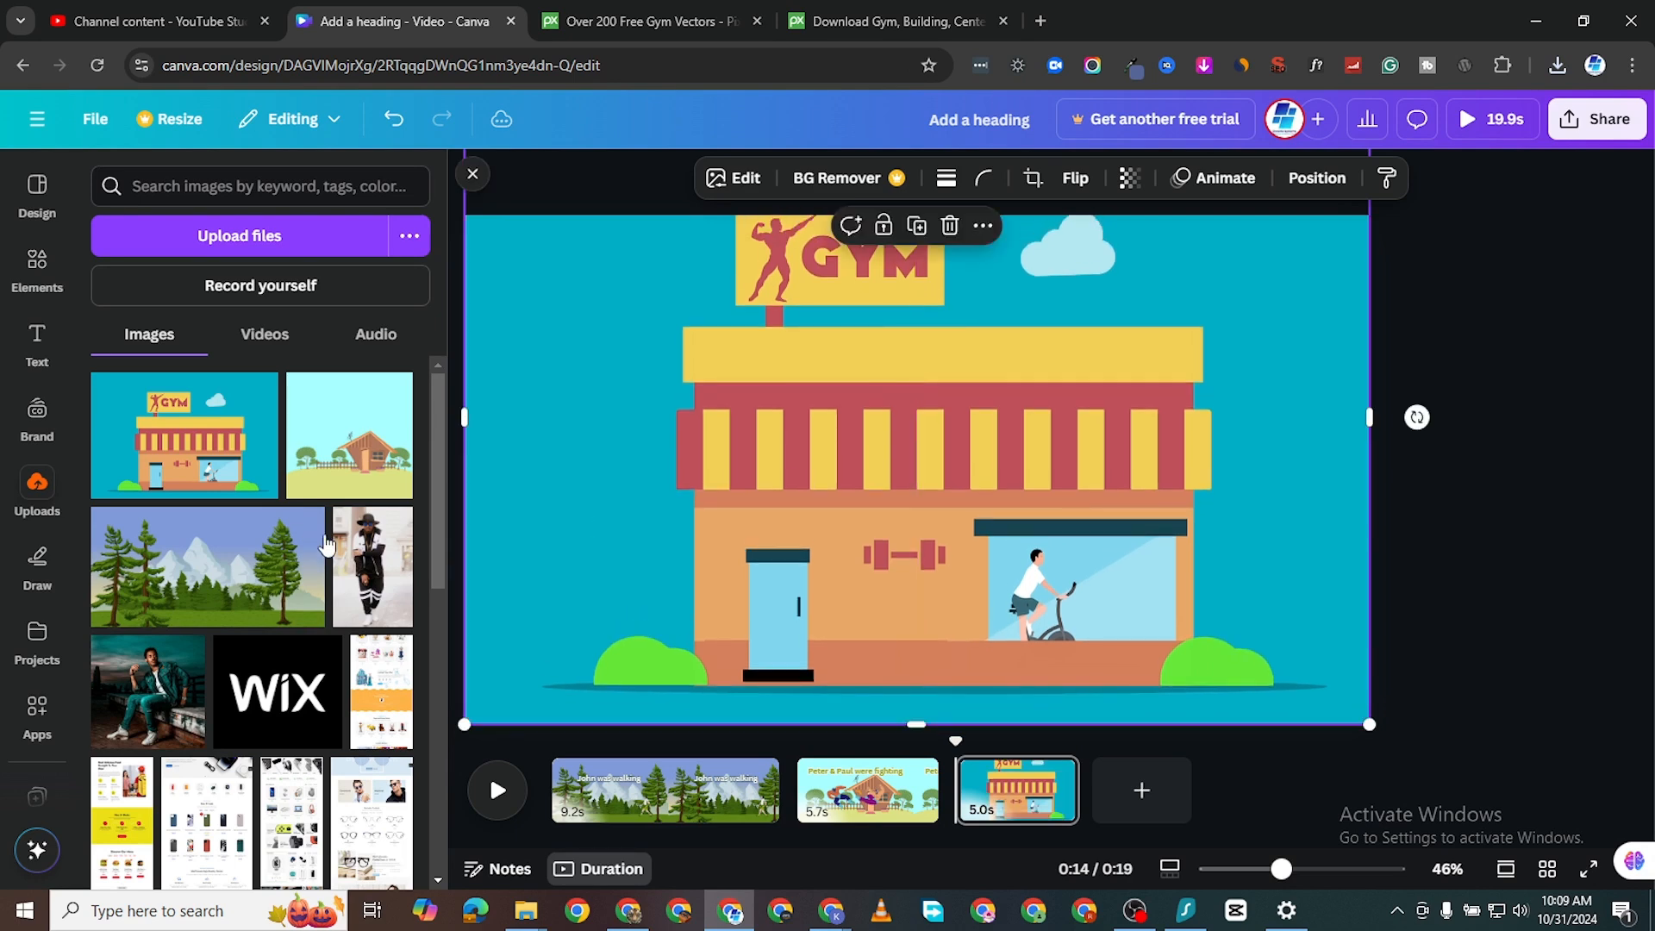
Add the pink-masked wrestler from the "man" graphics and size him to stand in front of the gym, left of its door.
left_click(43, 285)
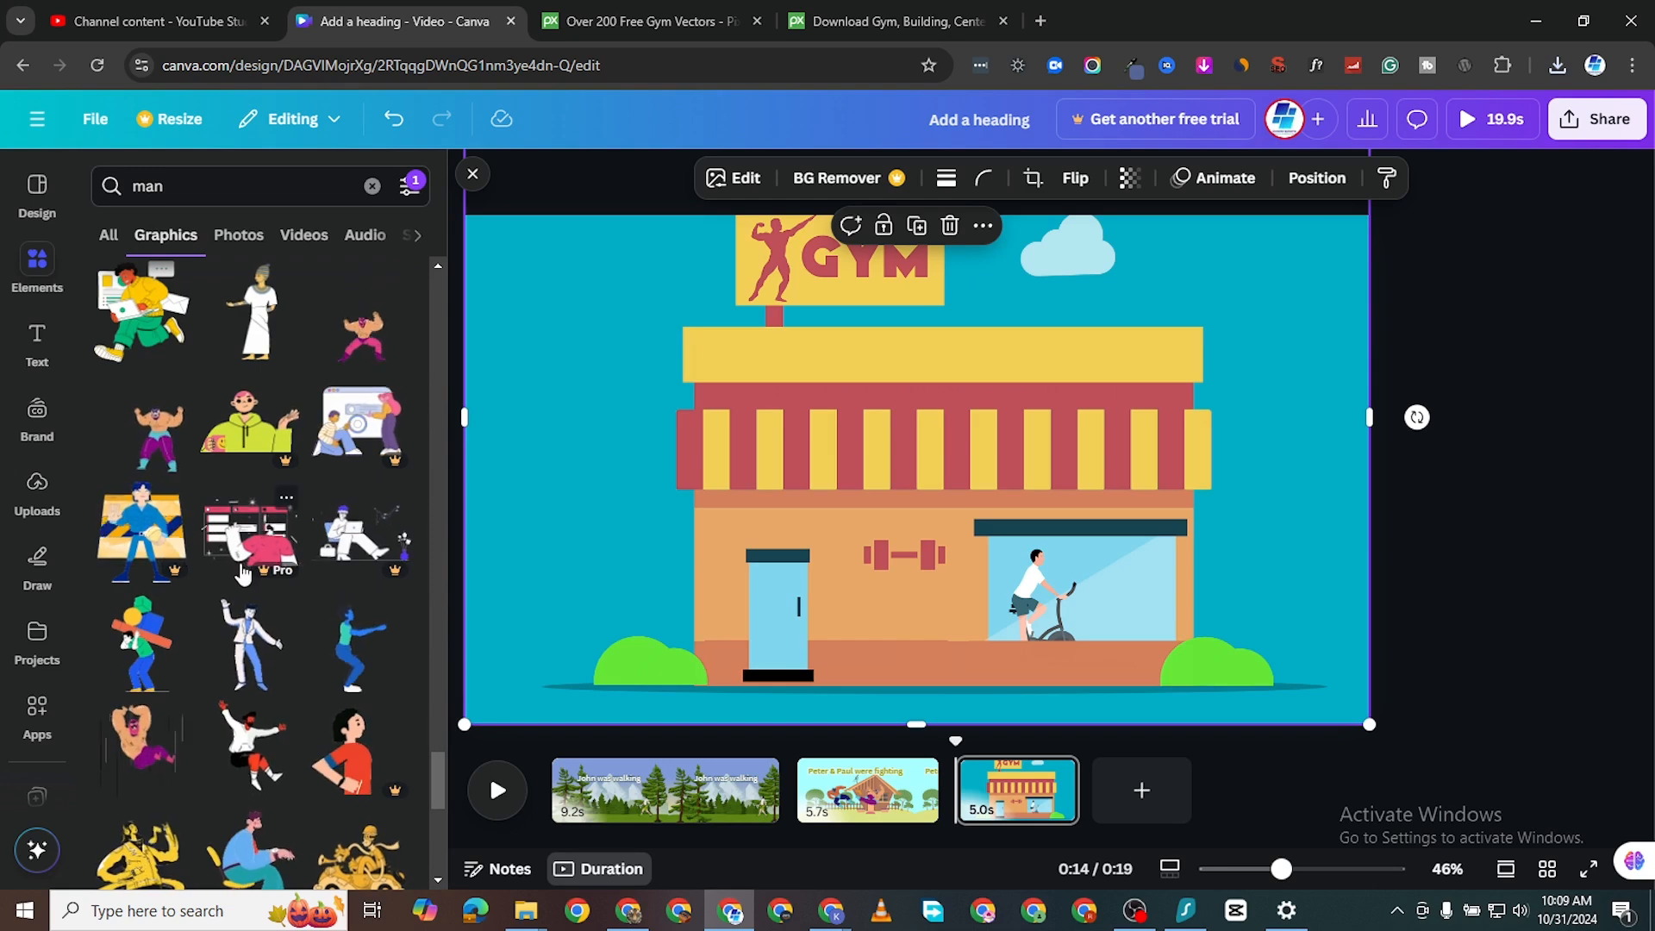
scroll(214, 453, "down", 1)
scroll(226, 450, "up", 2)
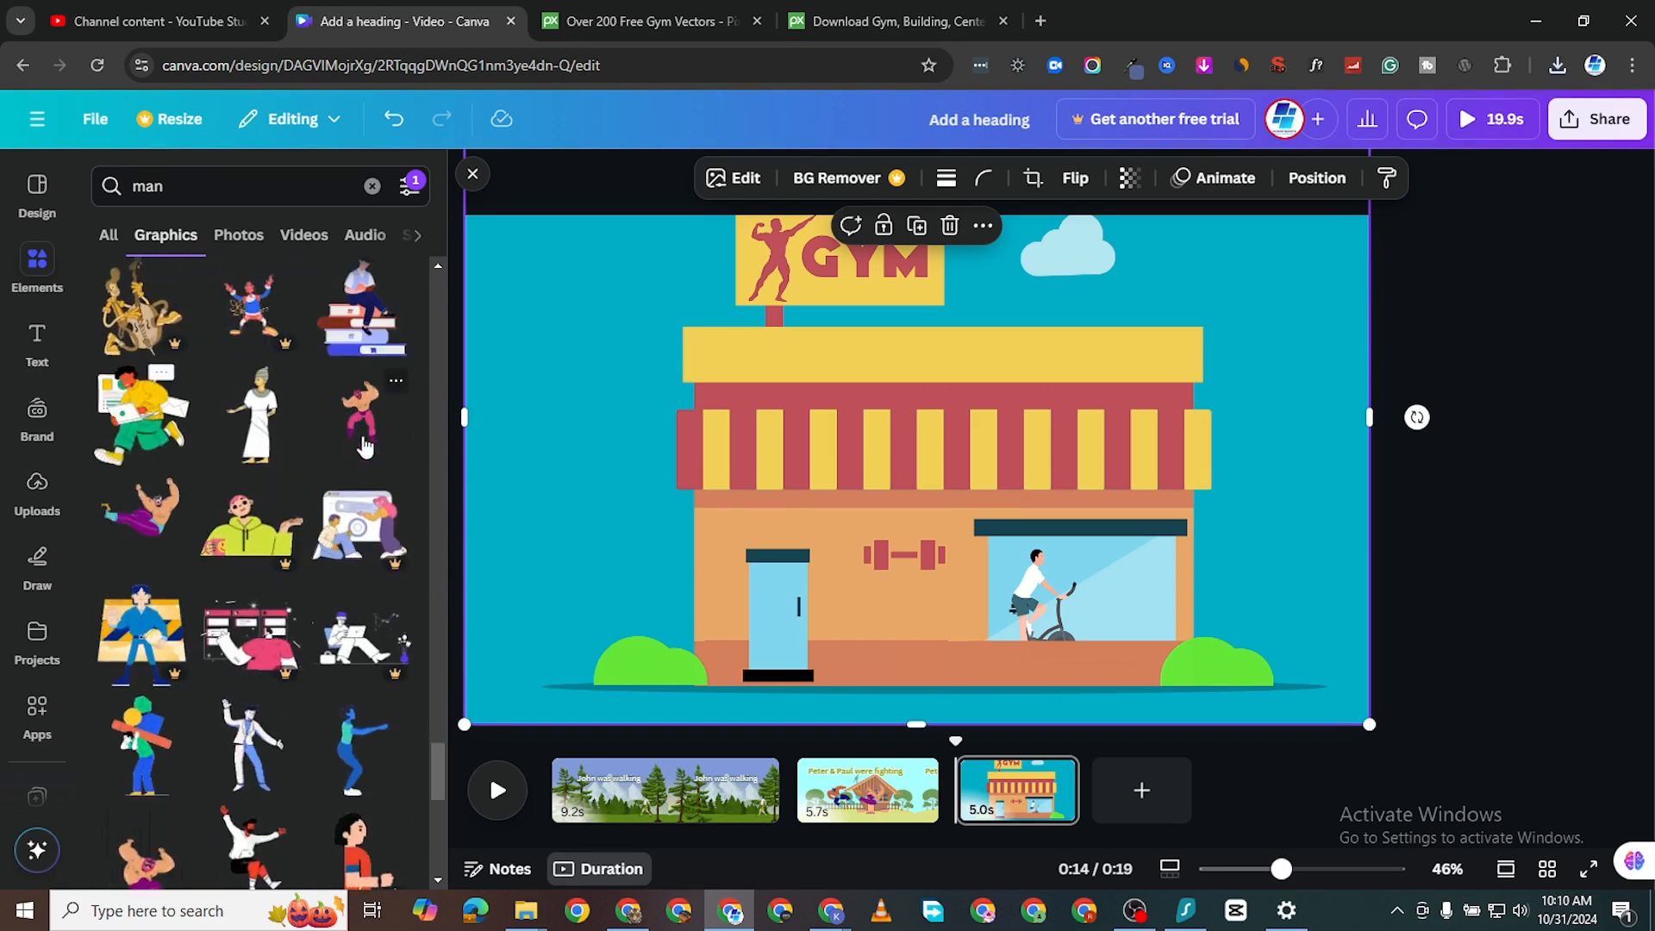
scroll(270, 383, "up", 3)
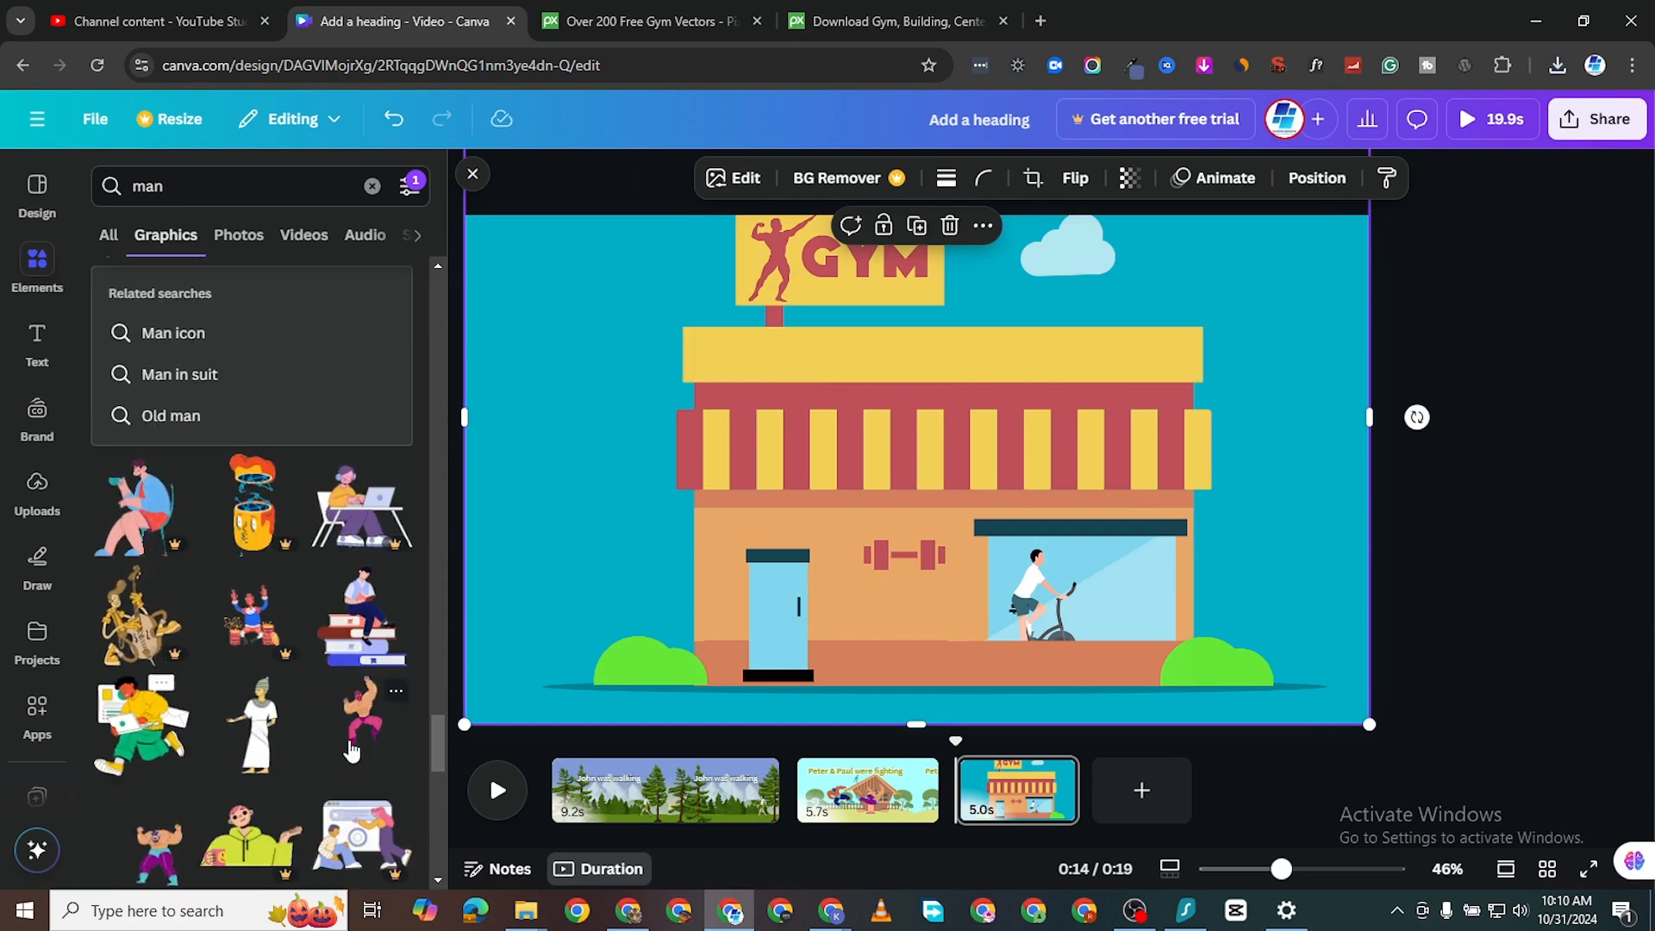
left_click_drag(910, 527, 602, 570)
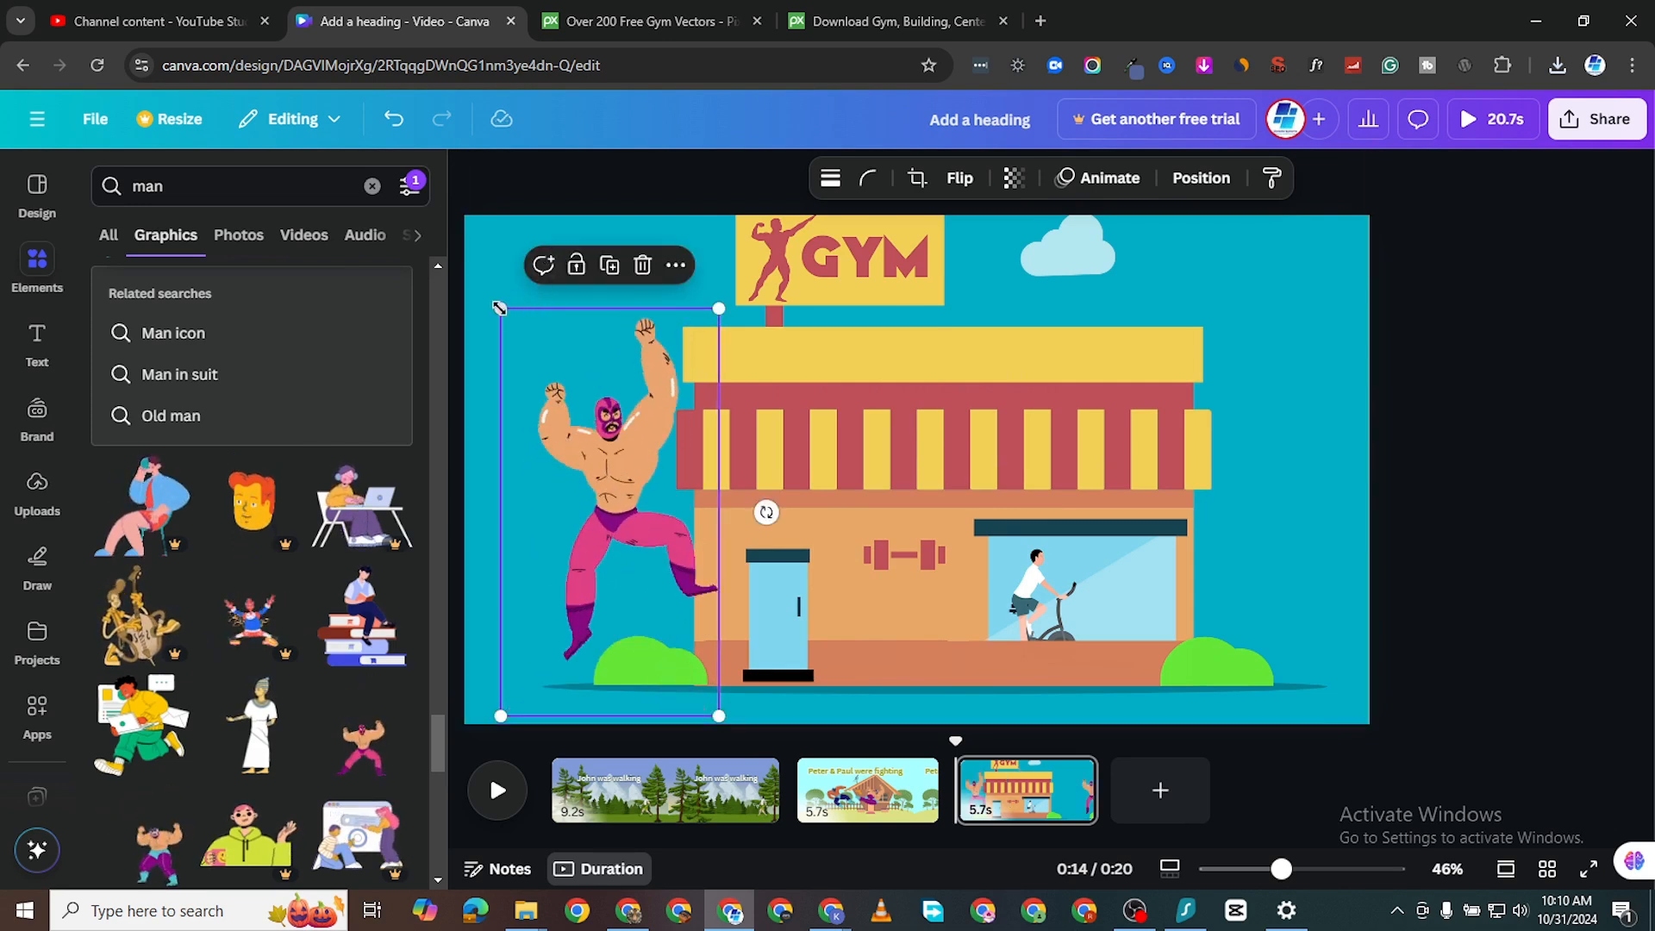
left_click_drag(502, 309, 567, 393)
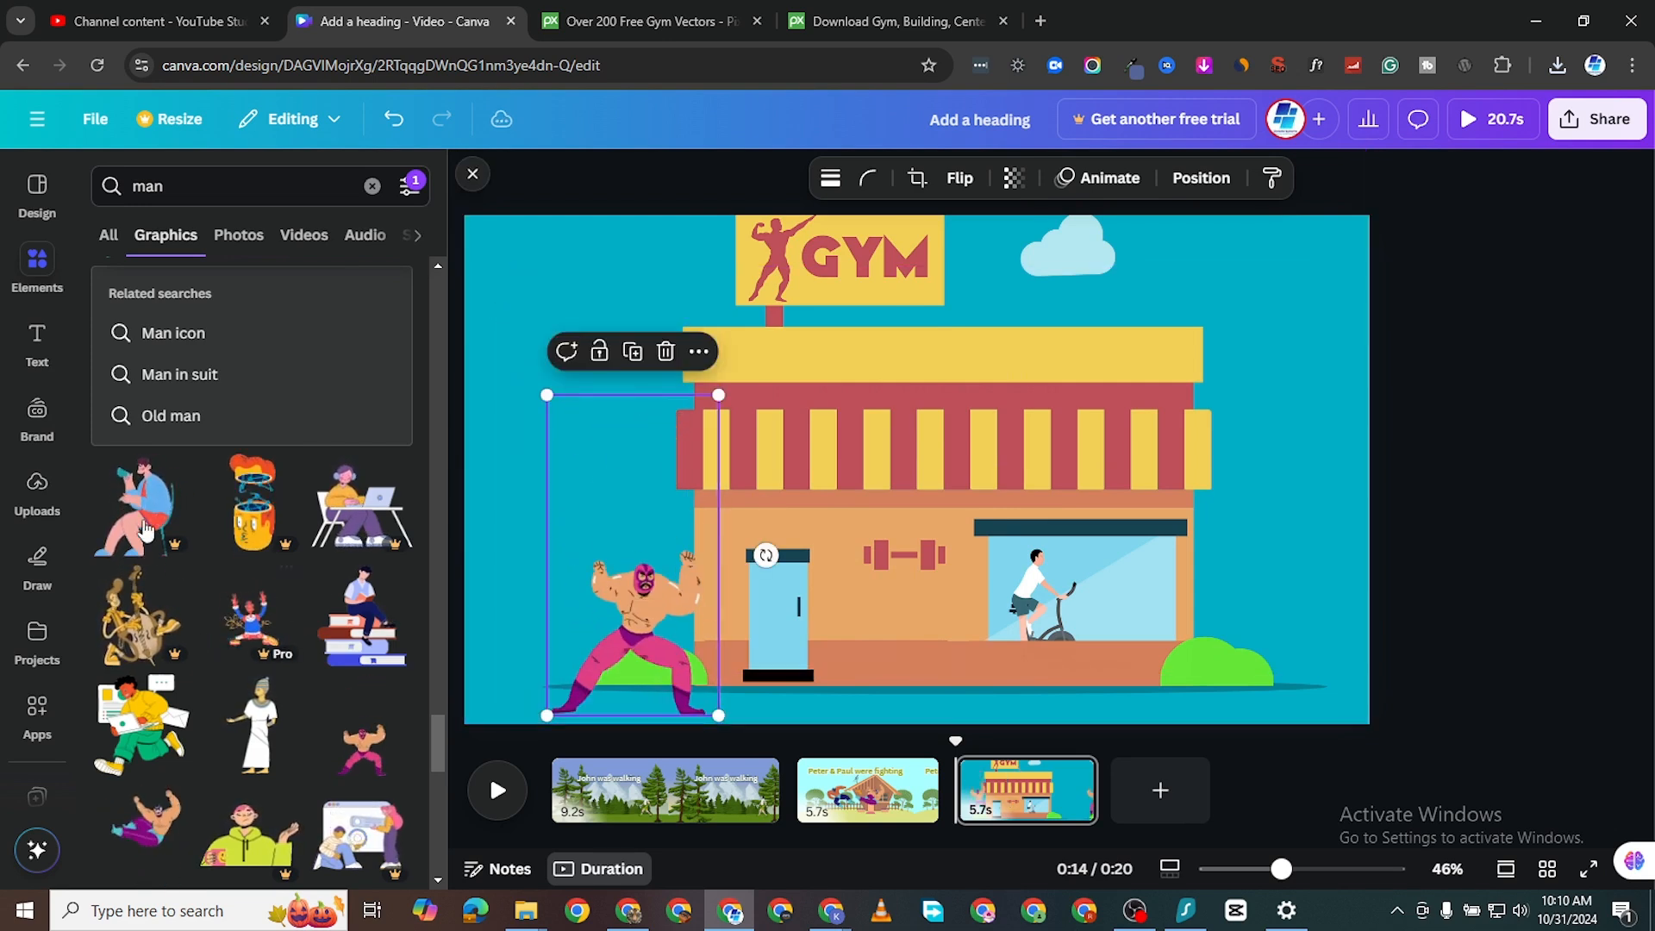
scroll(259, 534, "down", 3)
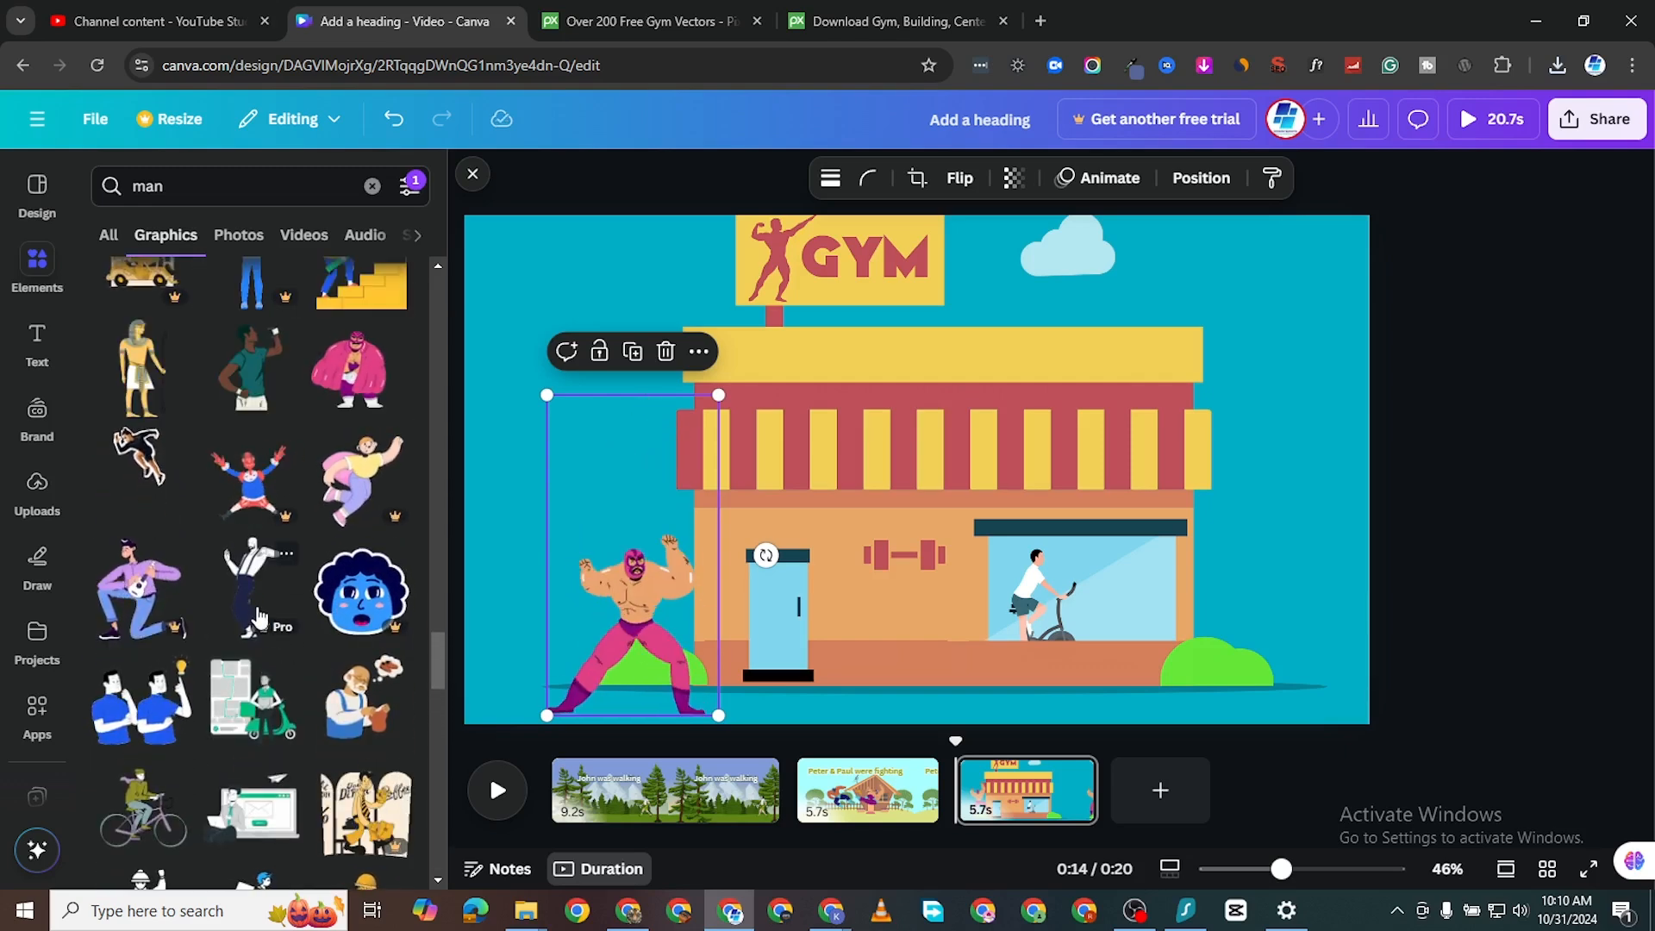
scroll(220, 531, "up", 6)
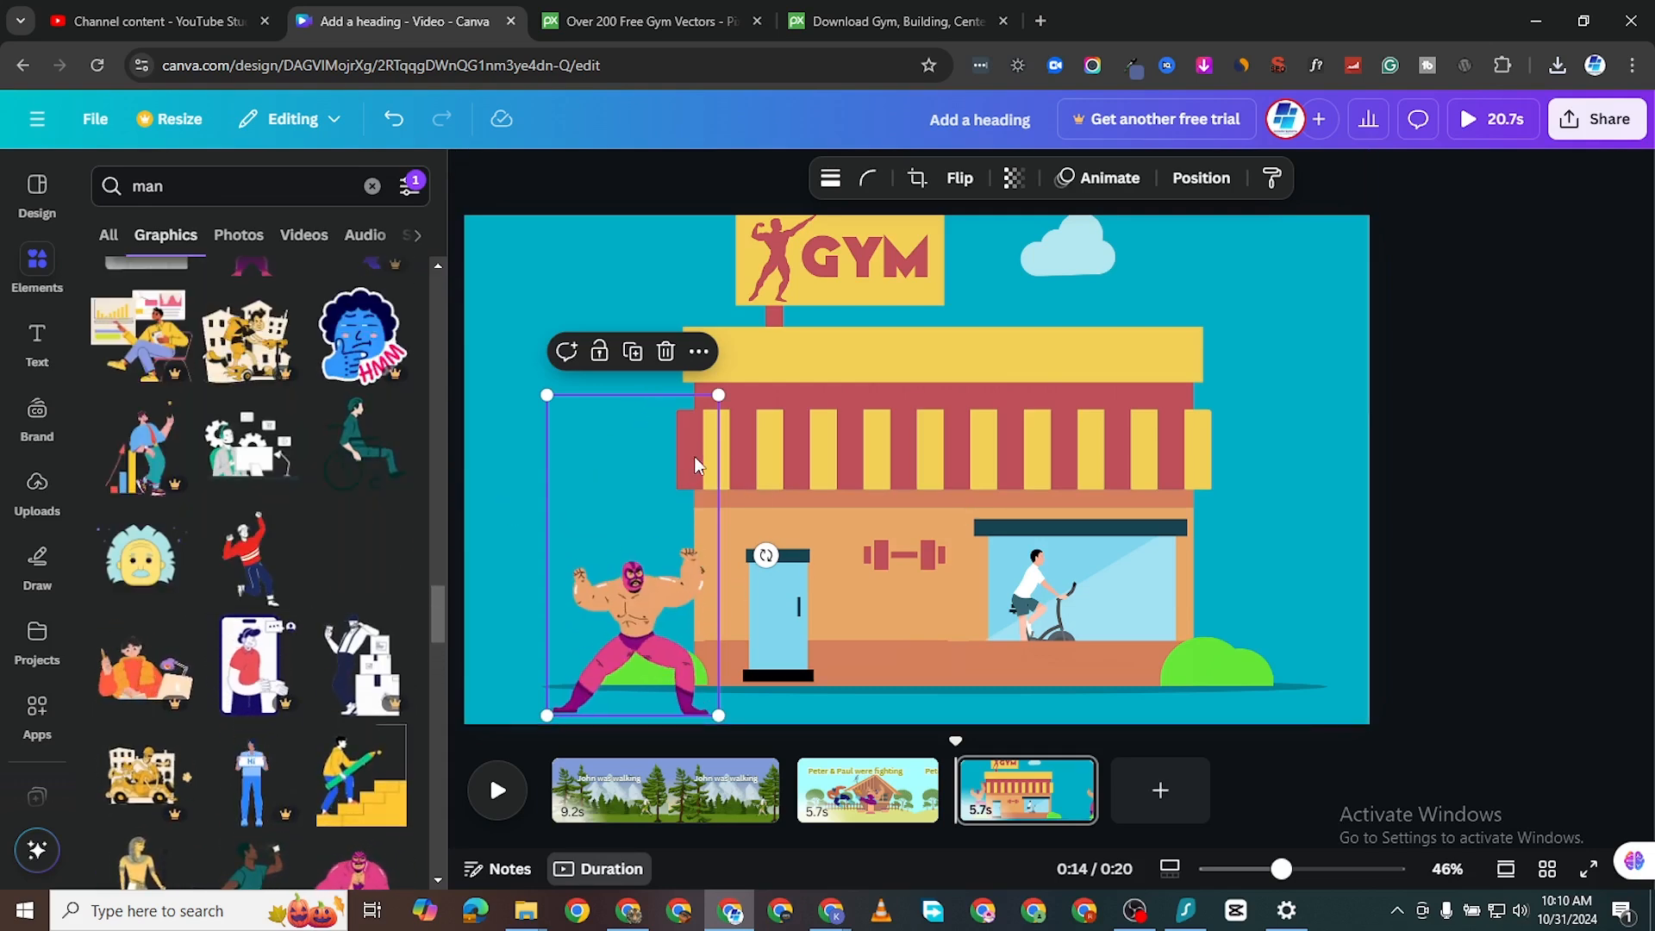
left_click_drag(719, 395, 768, 301)
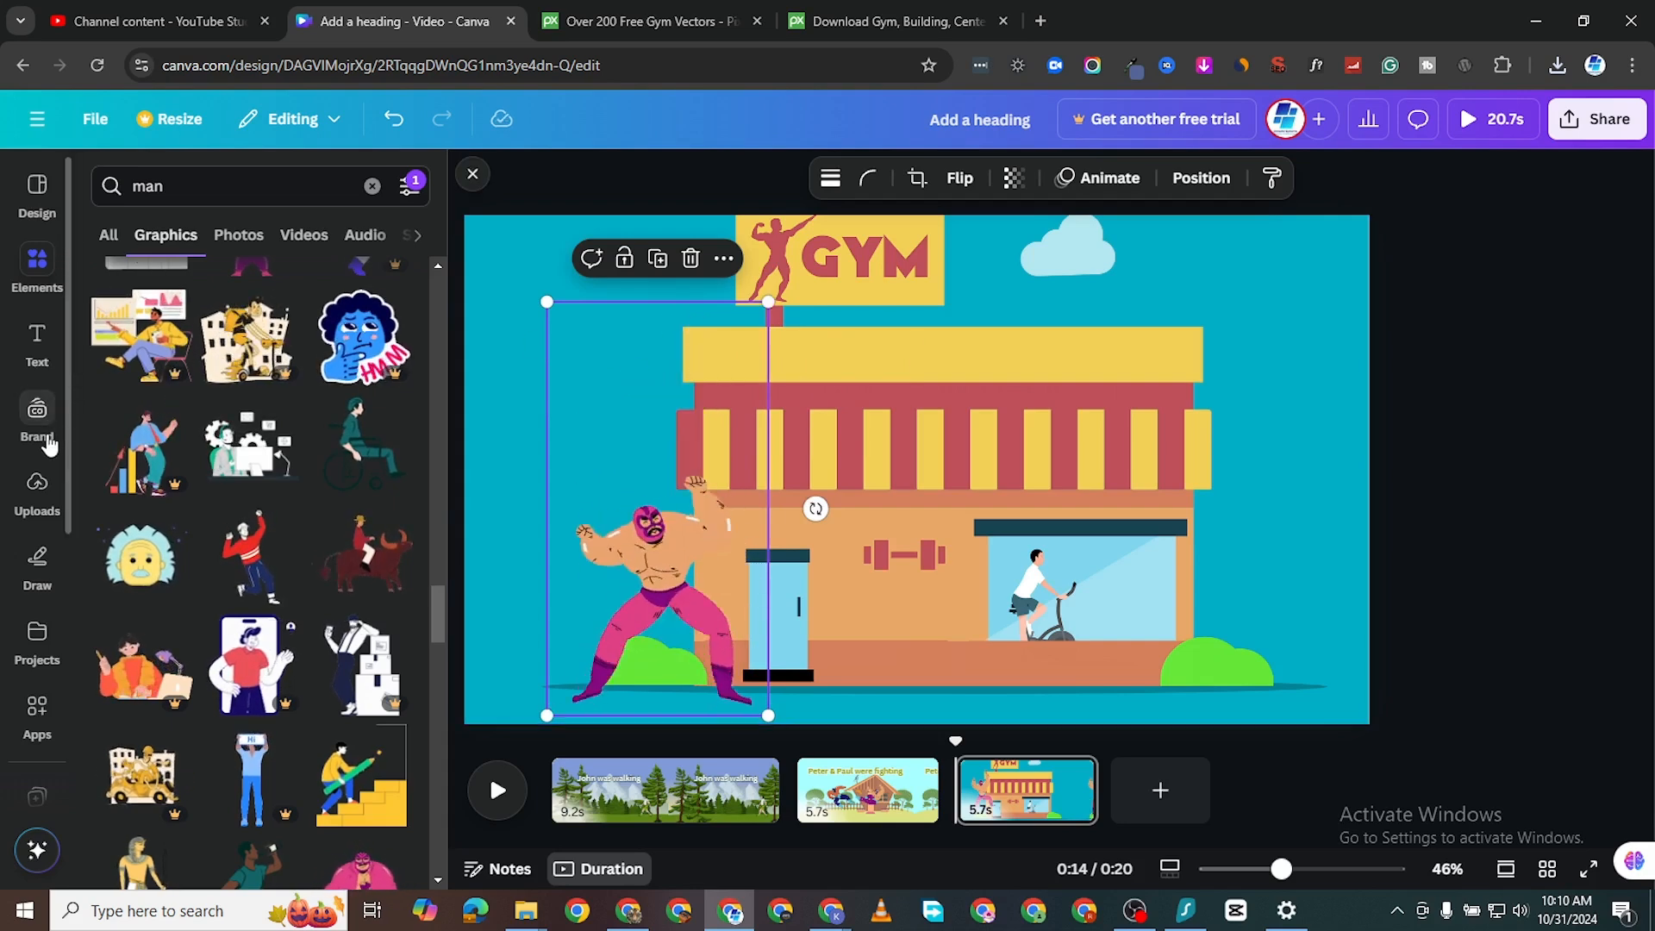
Add a heading with the character's first name followed by "Is Working Out" and place it centred over the lower part of the gym sign.
left_click(37, 343)
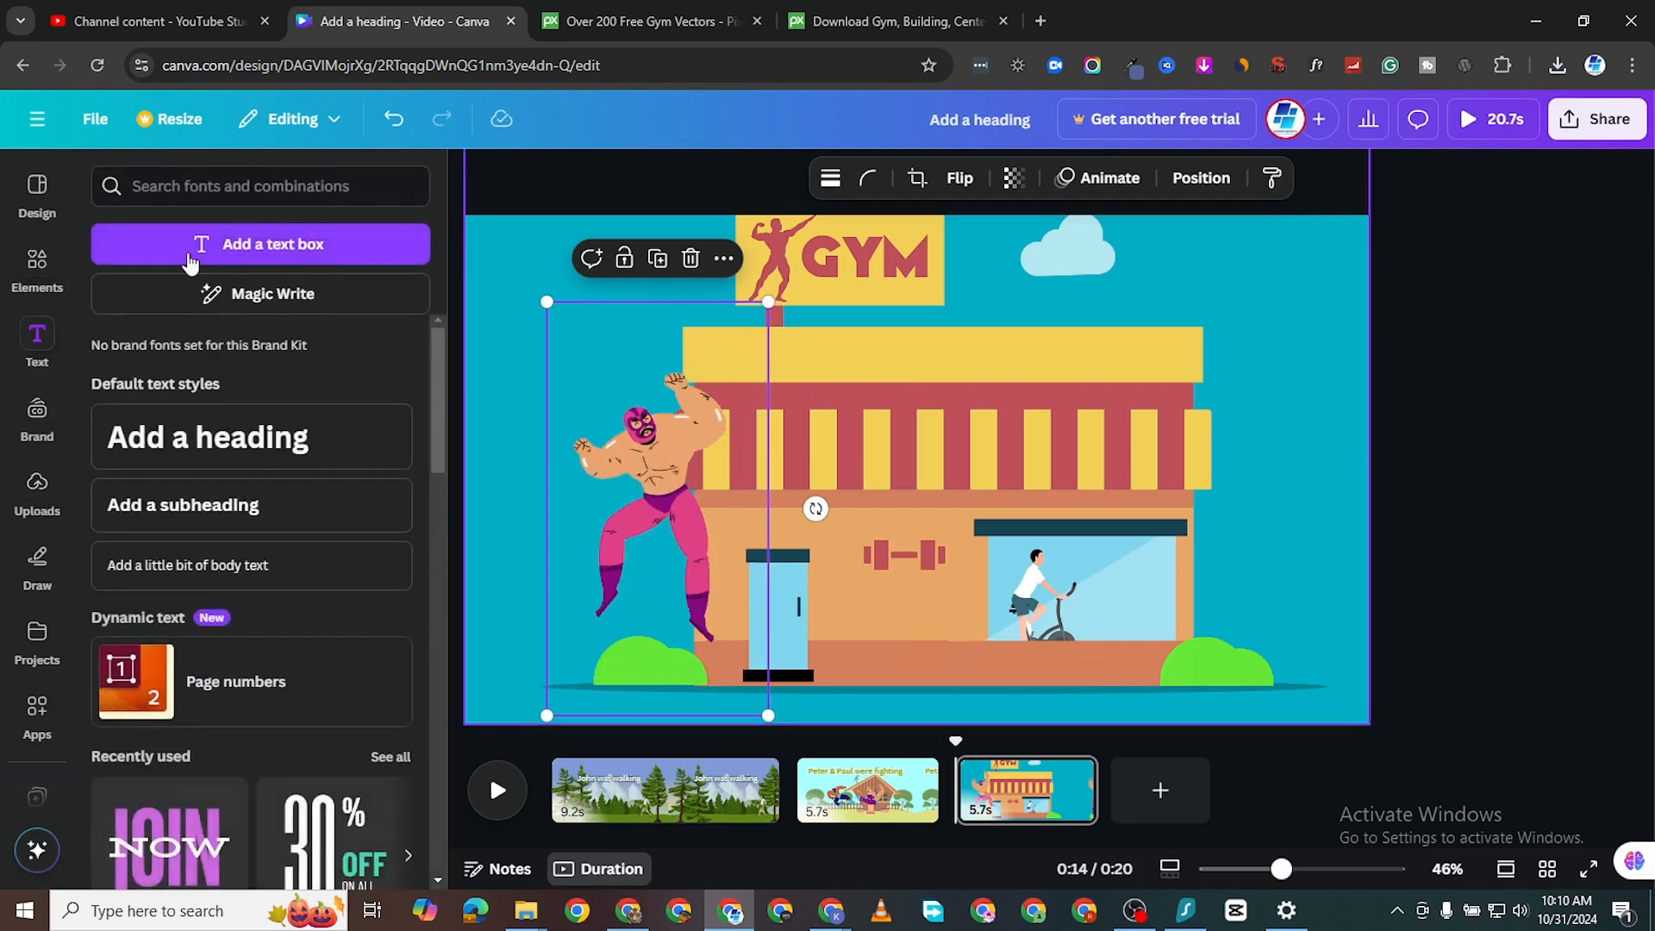
left_click(200, 442)
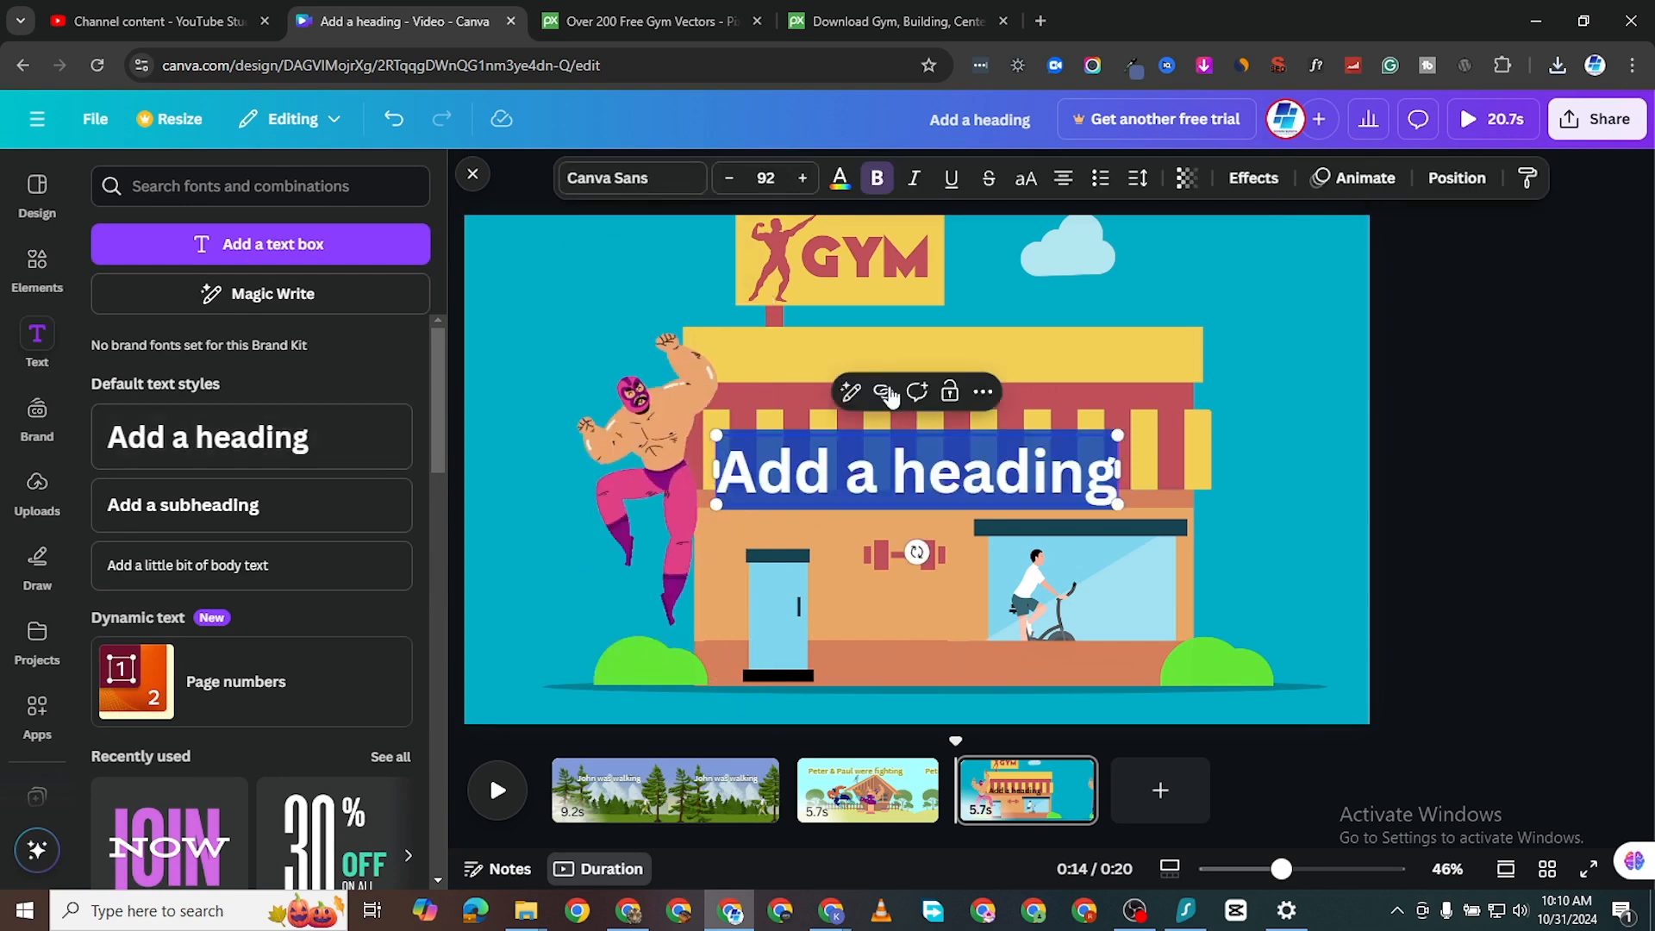
type("Bria")
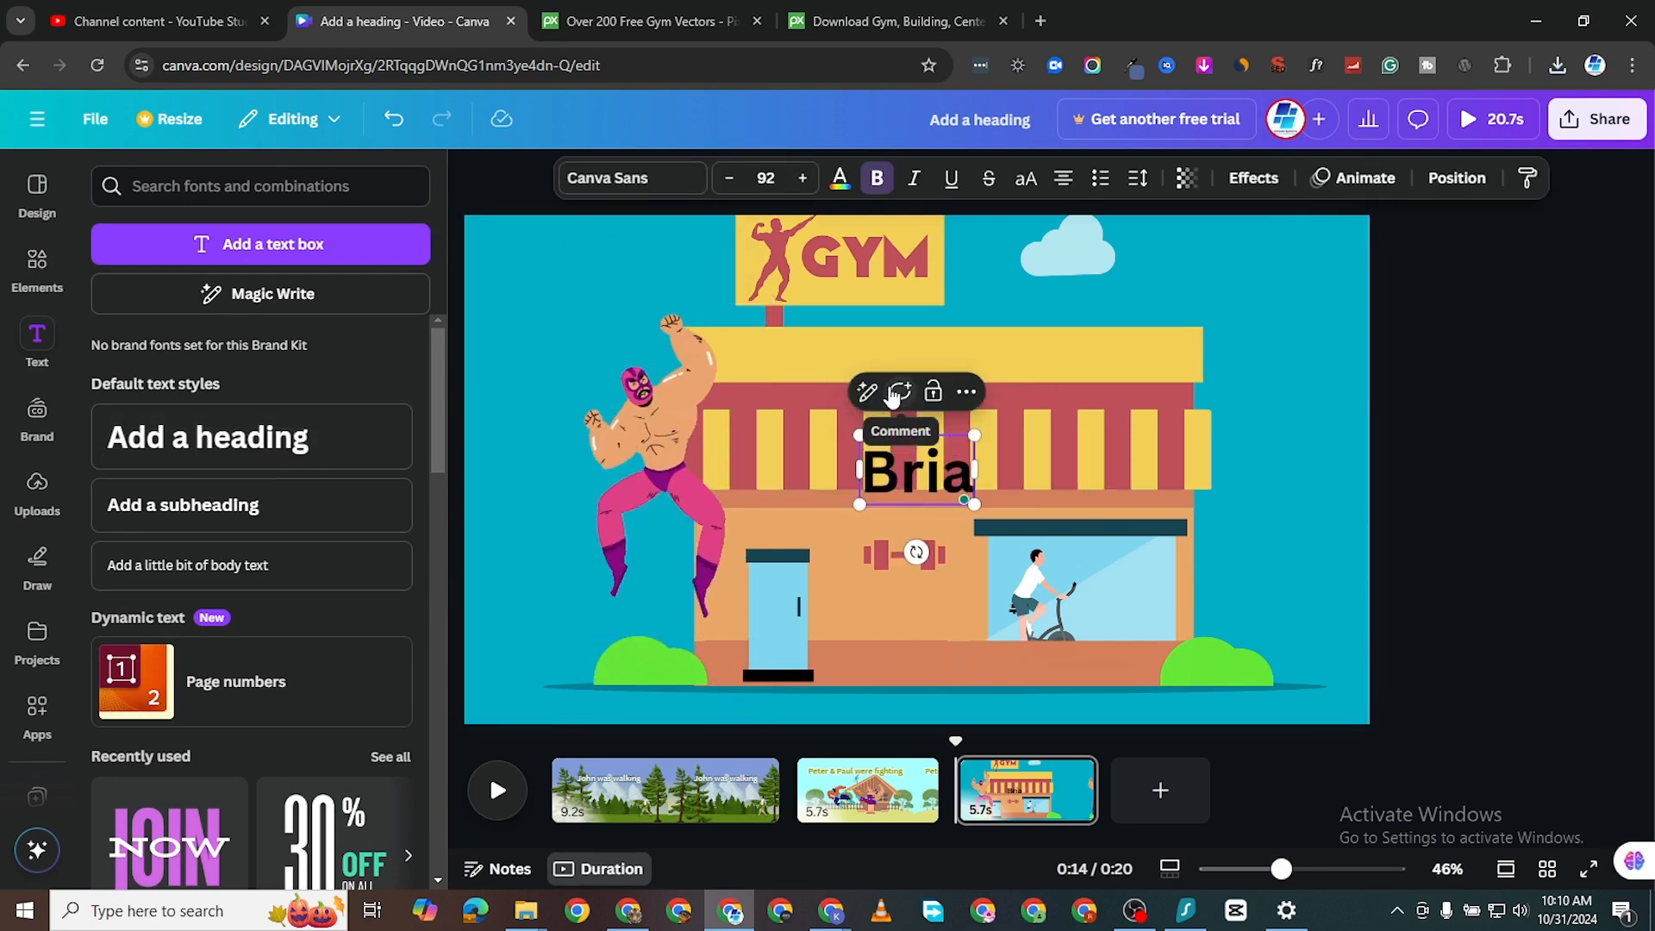
type("n Is")
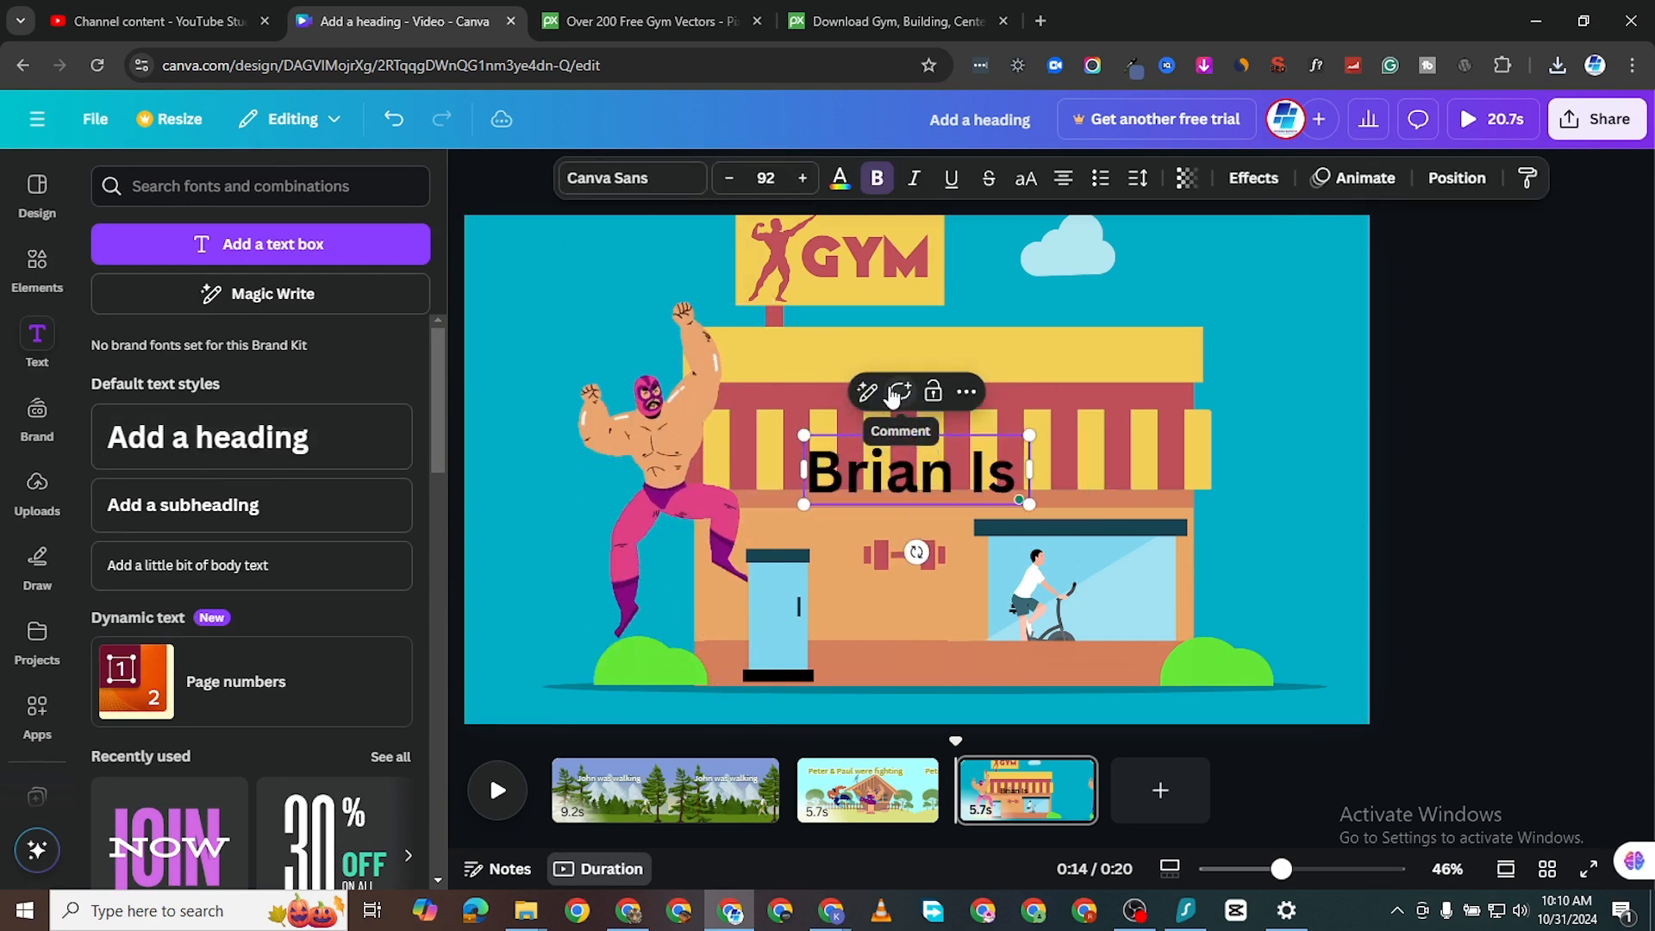
type(" Working Our")
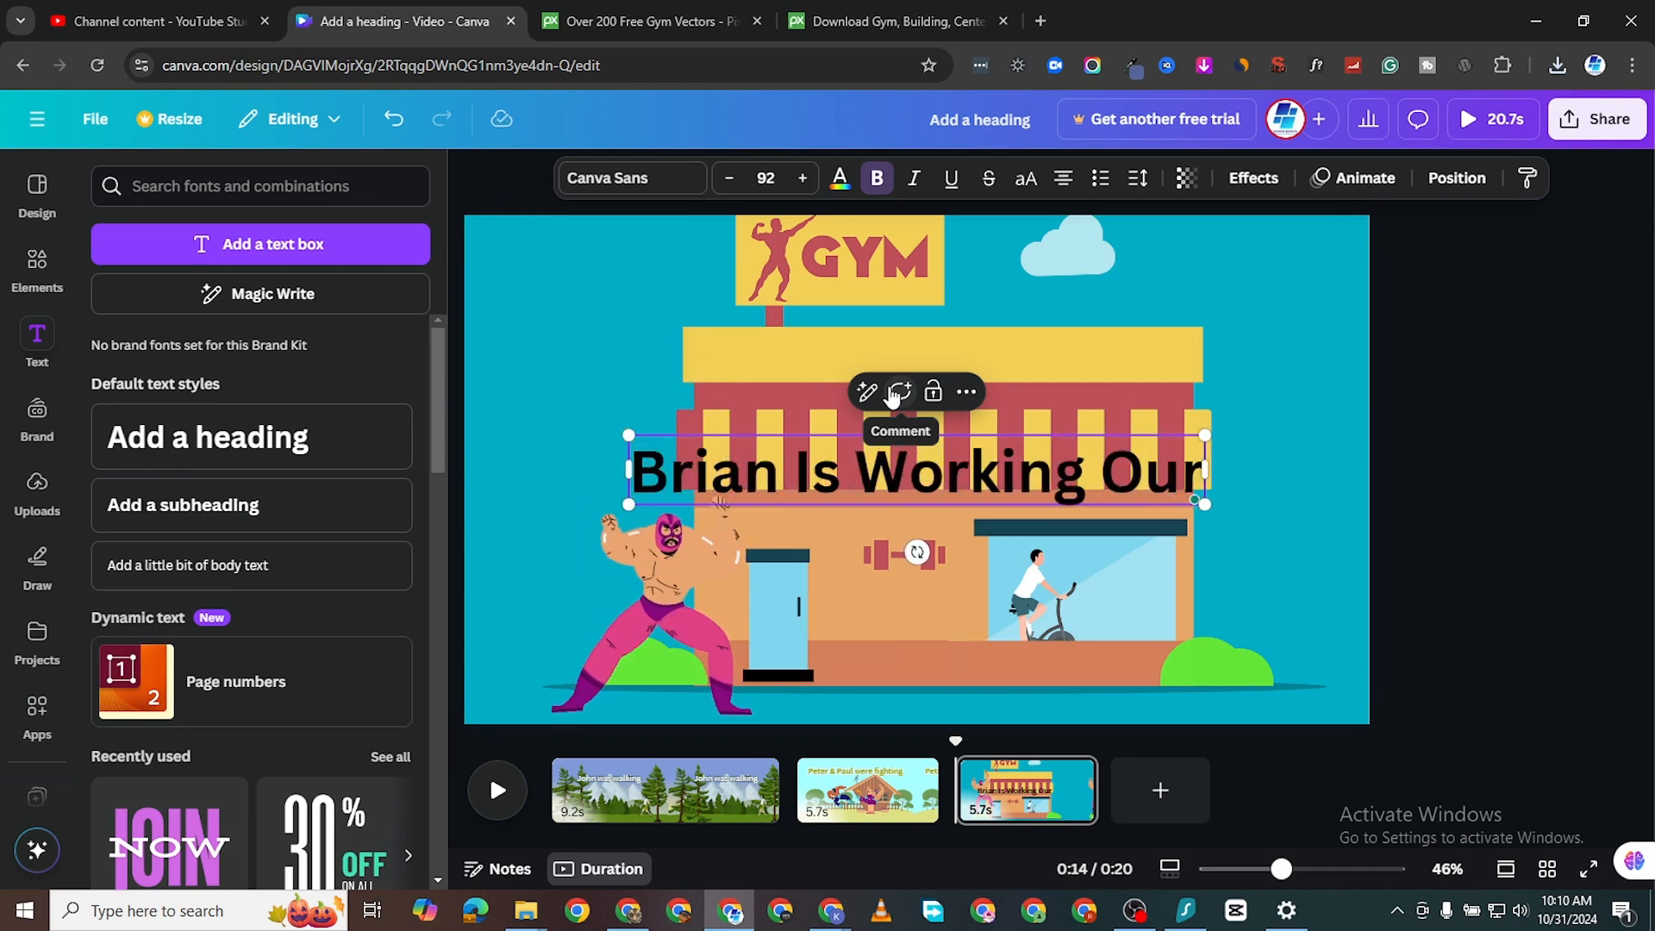
key("BackSpace")
type("t")
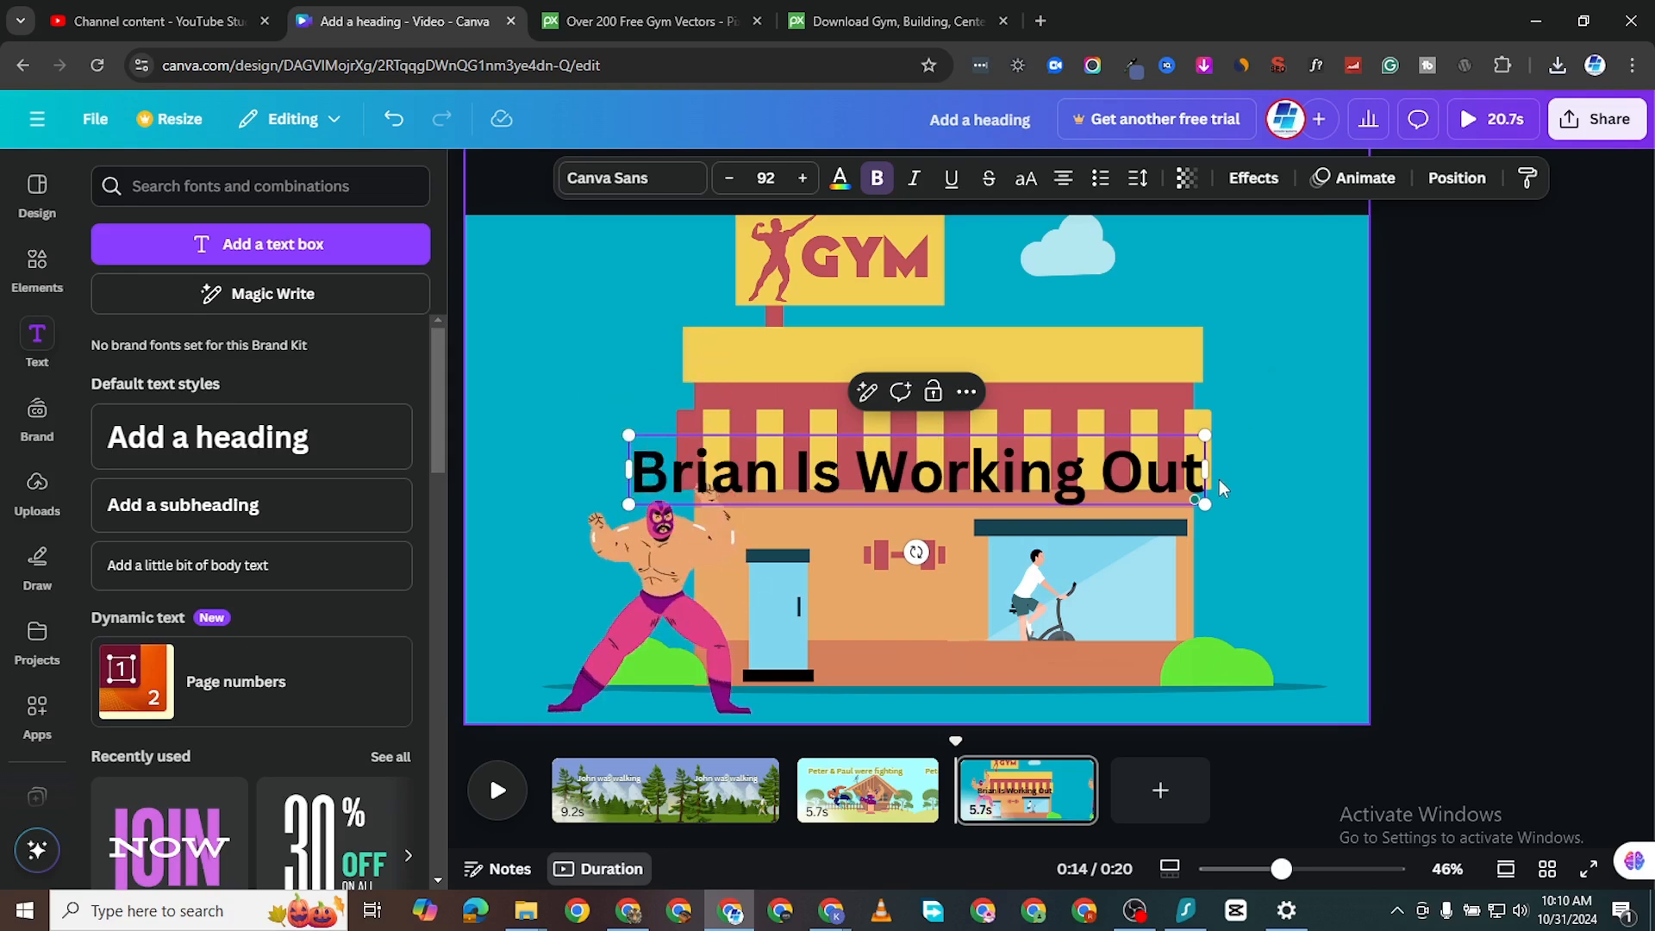
left_click_drag(1156, 464, 1138, 312)
Change the whole caption's text colour to white from the document colours.
triple_click(1125, 323)
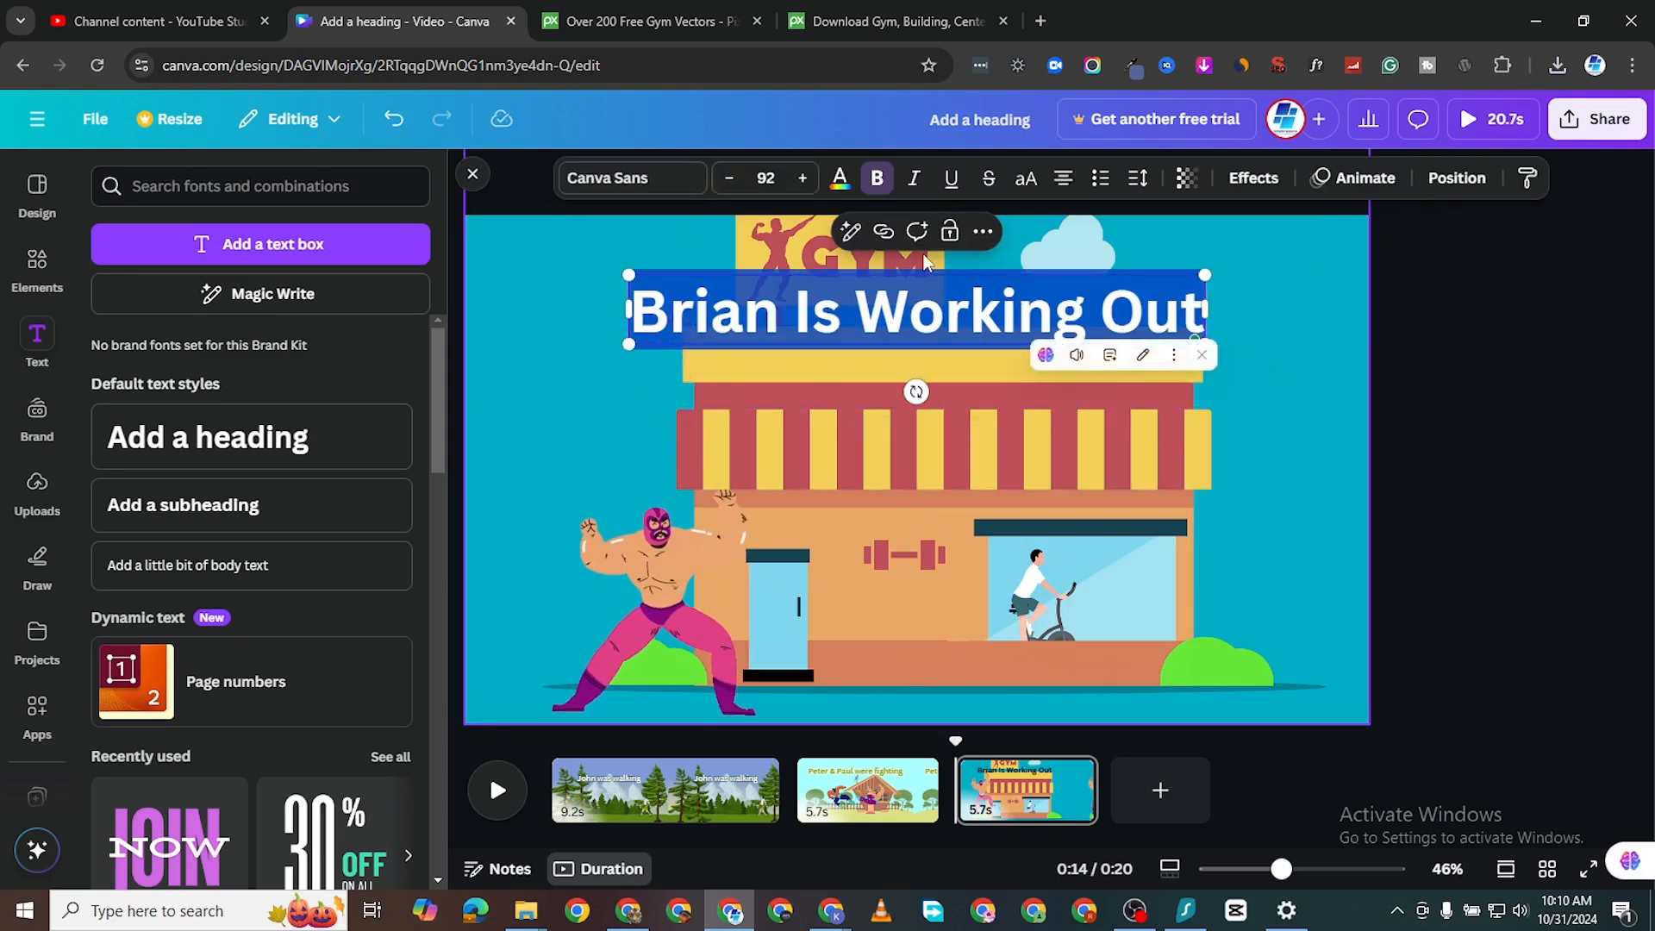
left_click(842, 198)
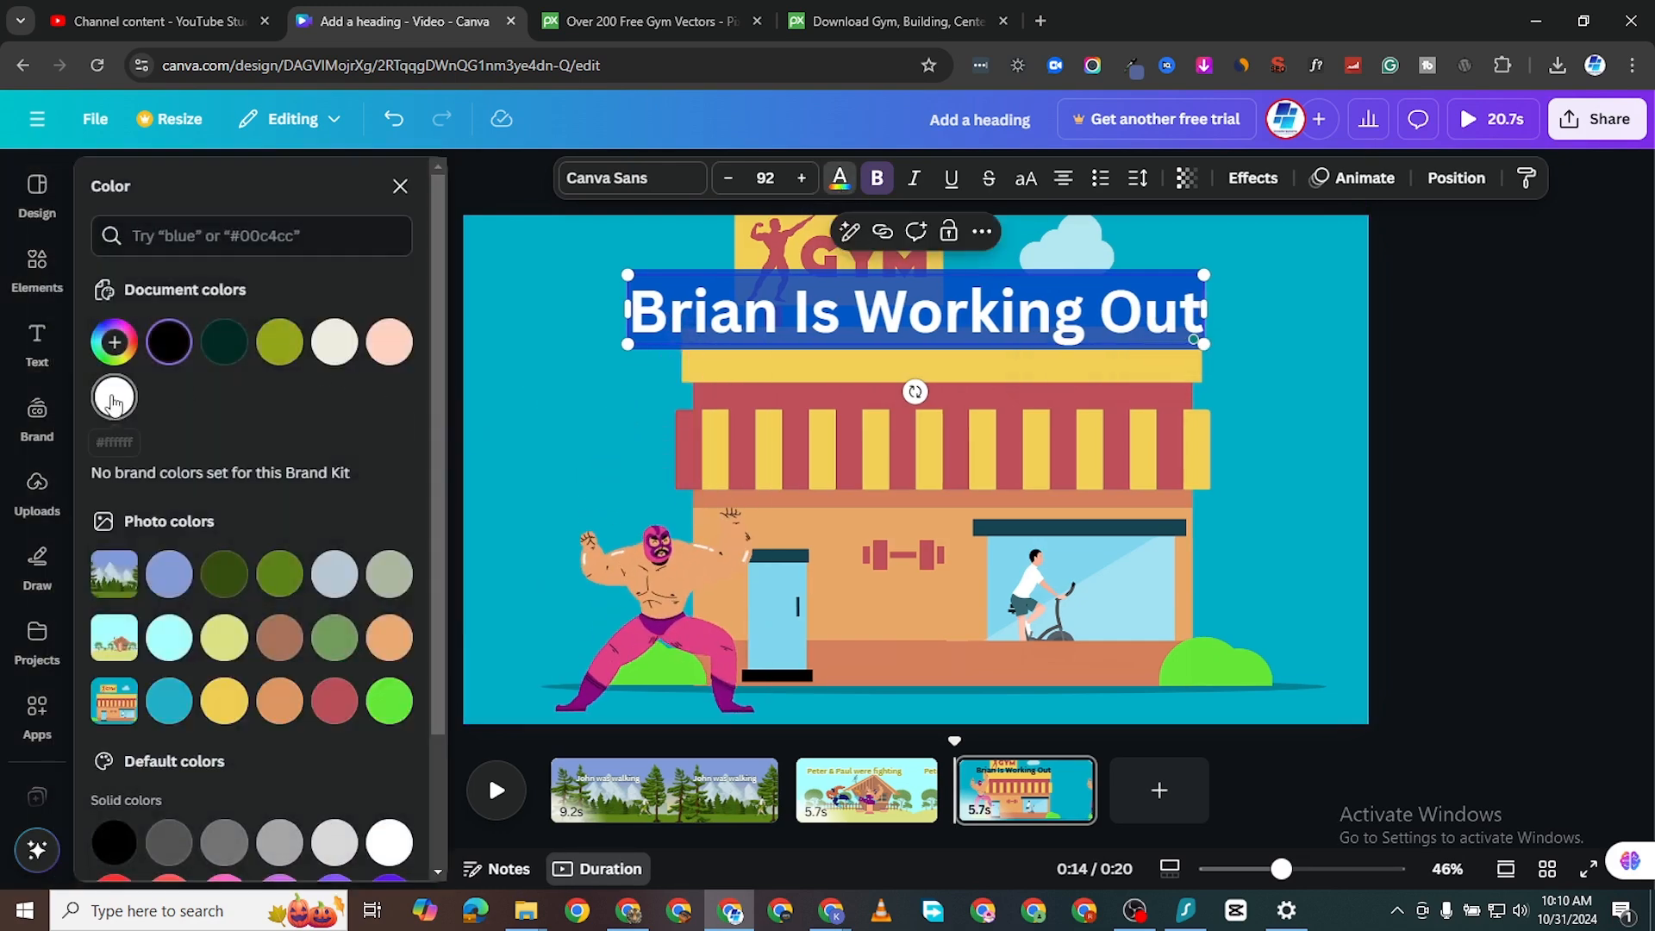
left_click(1355, 407)
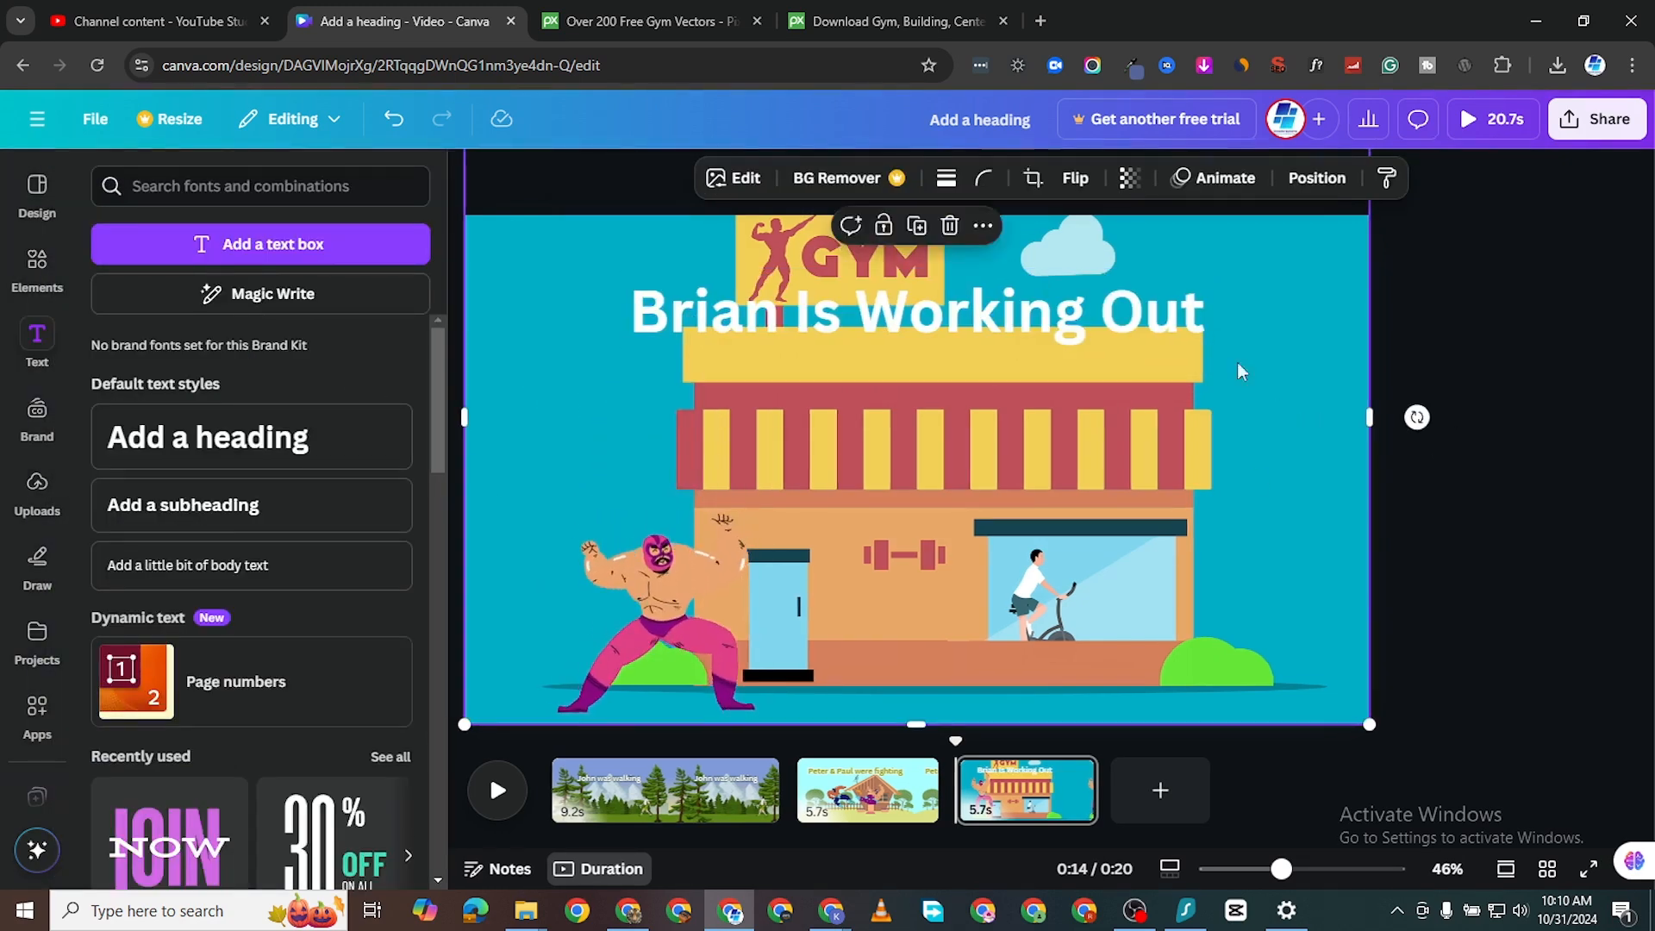
Apply the Background effect to the gym caption.
left_click(1163, 319)
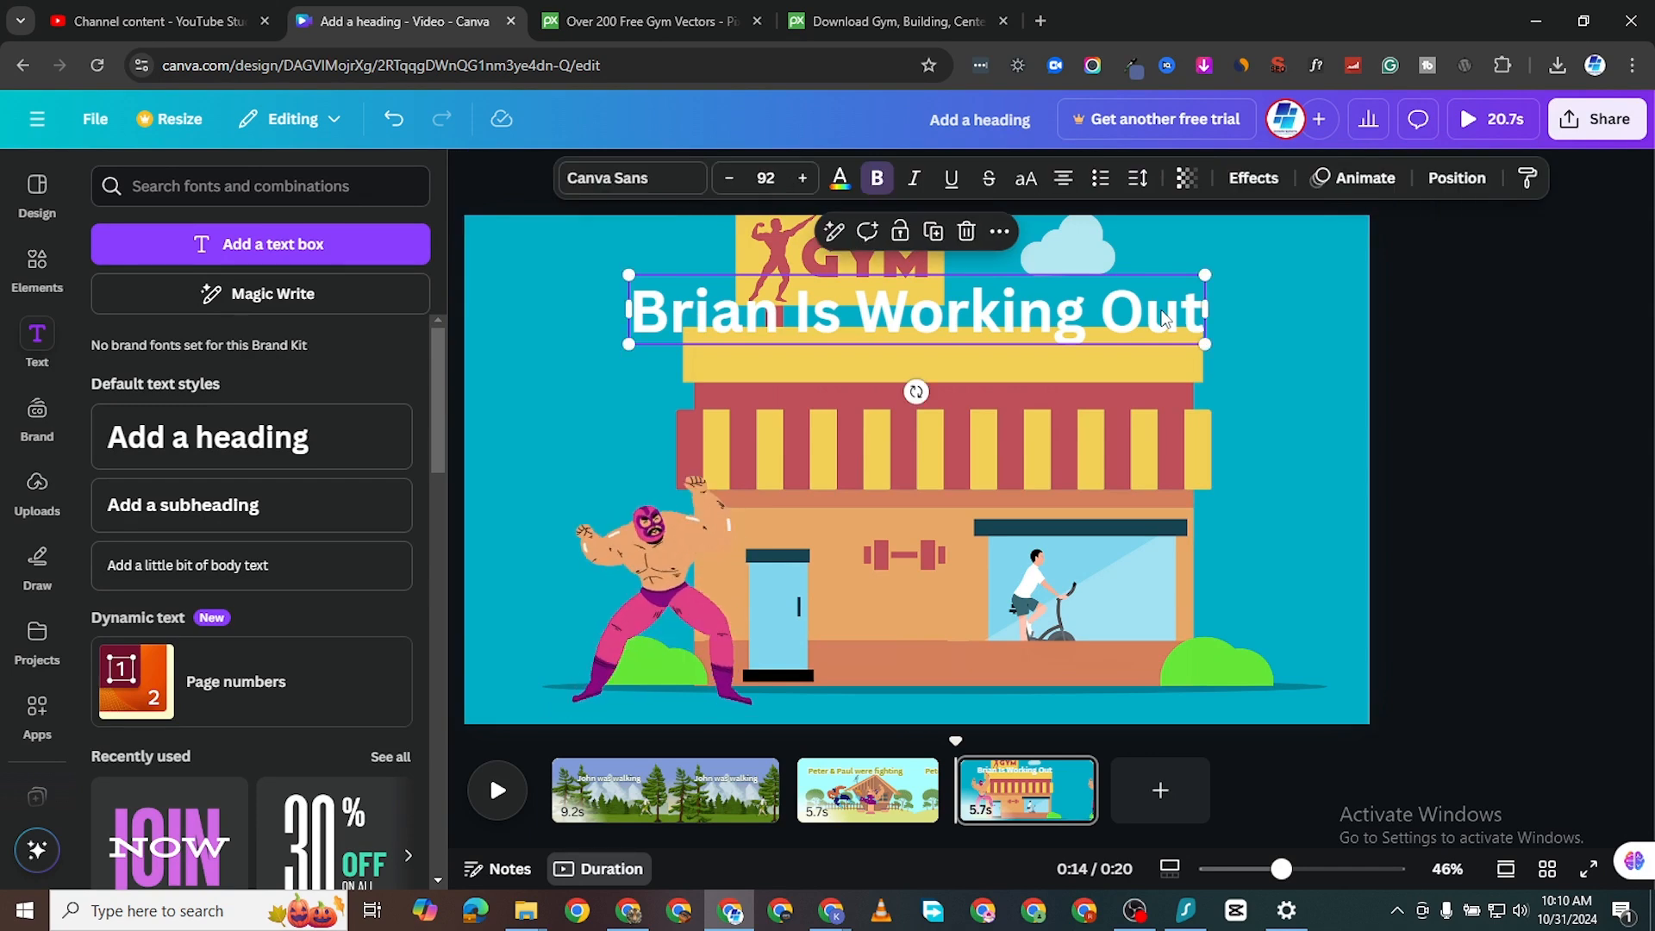
left_click(1251, 178)
scroll(241, 595, "down", 1)
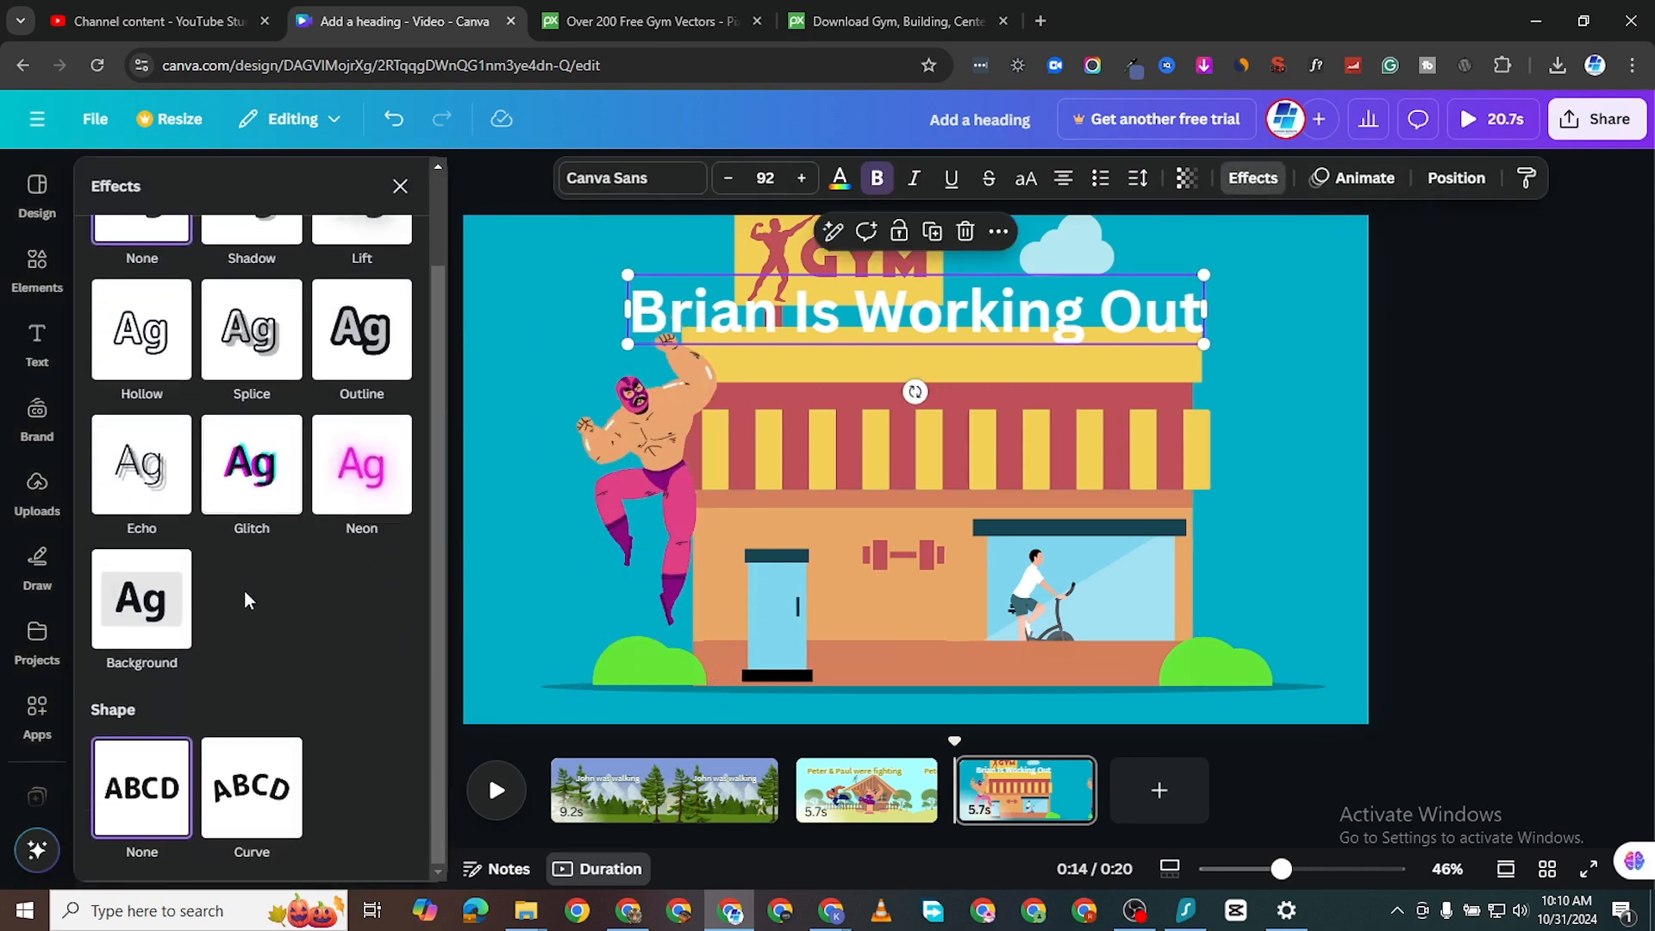
left_click(141, 598)
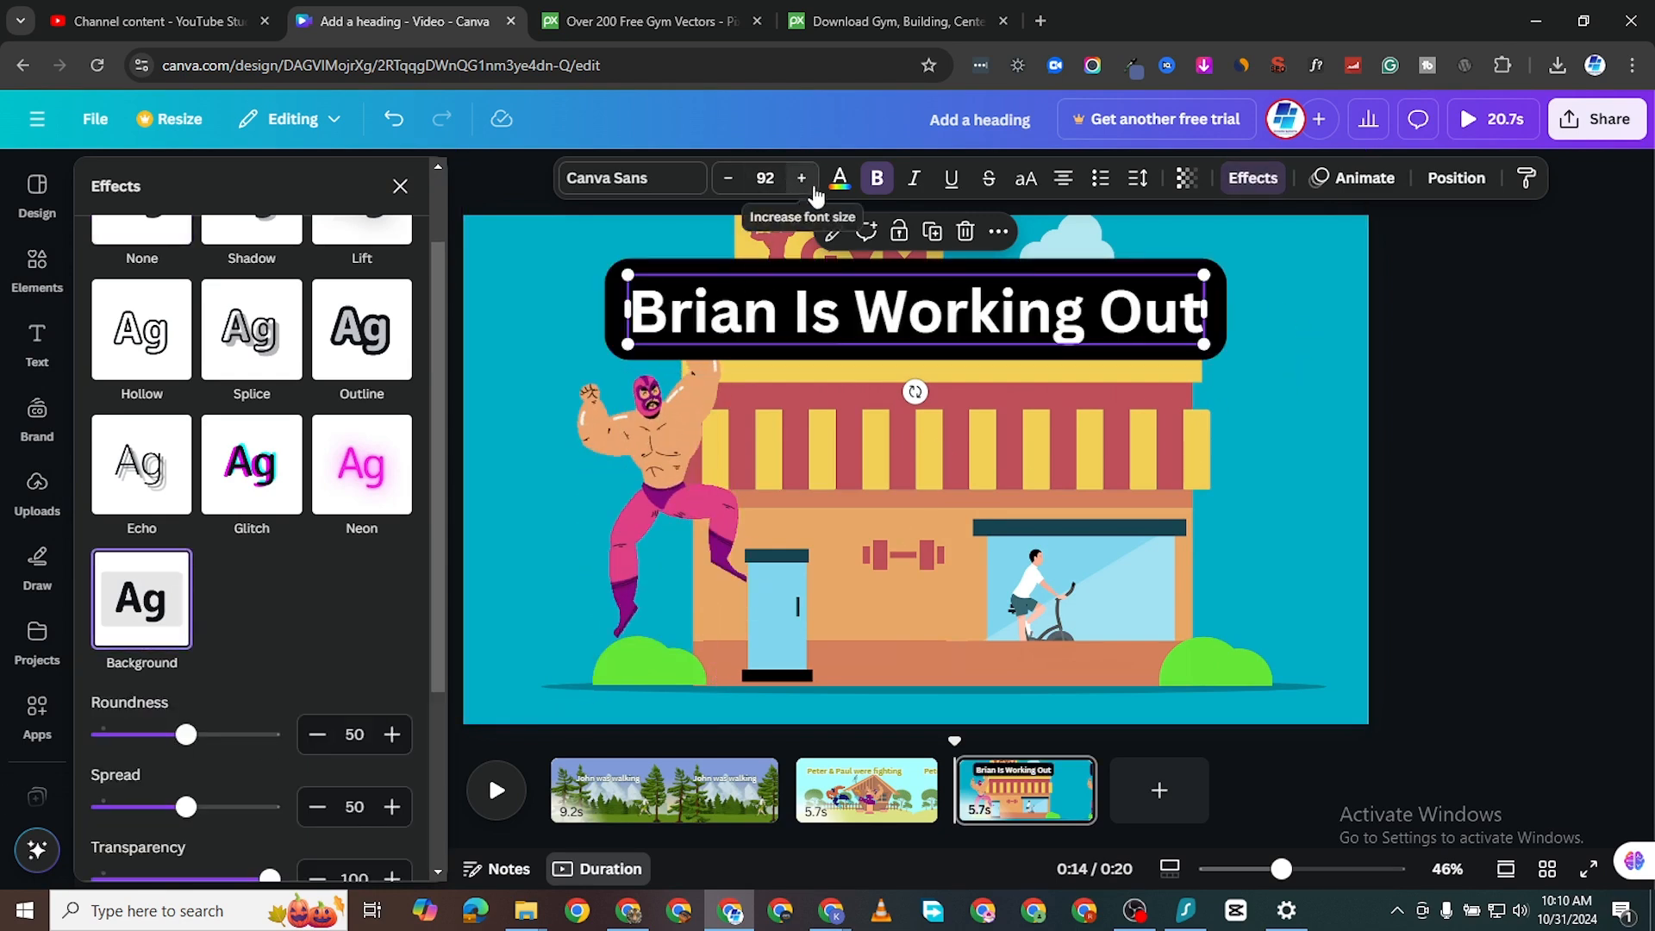
Colour the gym caption's background effect yellow (#ffde59) and set its transparency to 46.
scroll(275, 660, "down", 3)
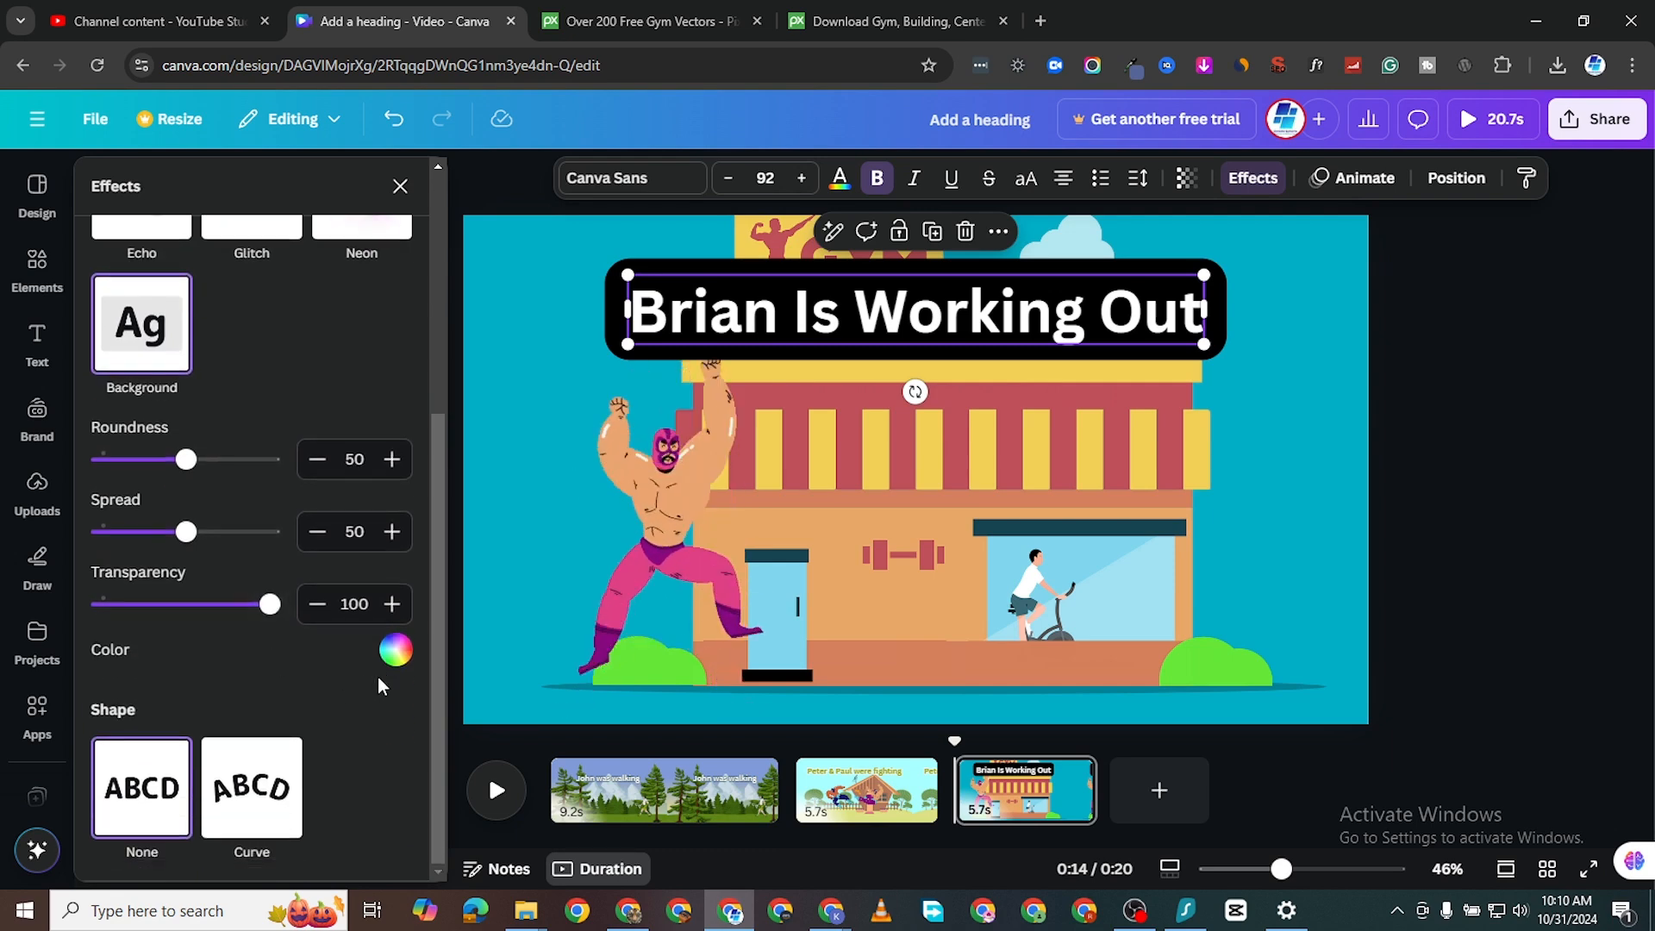
left_click(396, 650)
scroll(230, 589, "down", 3)
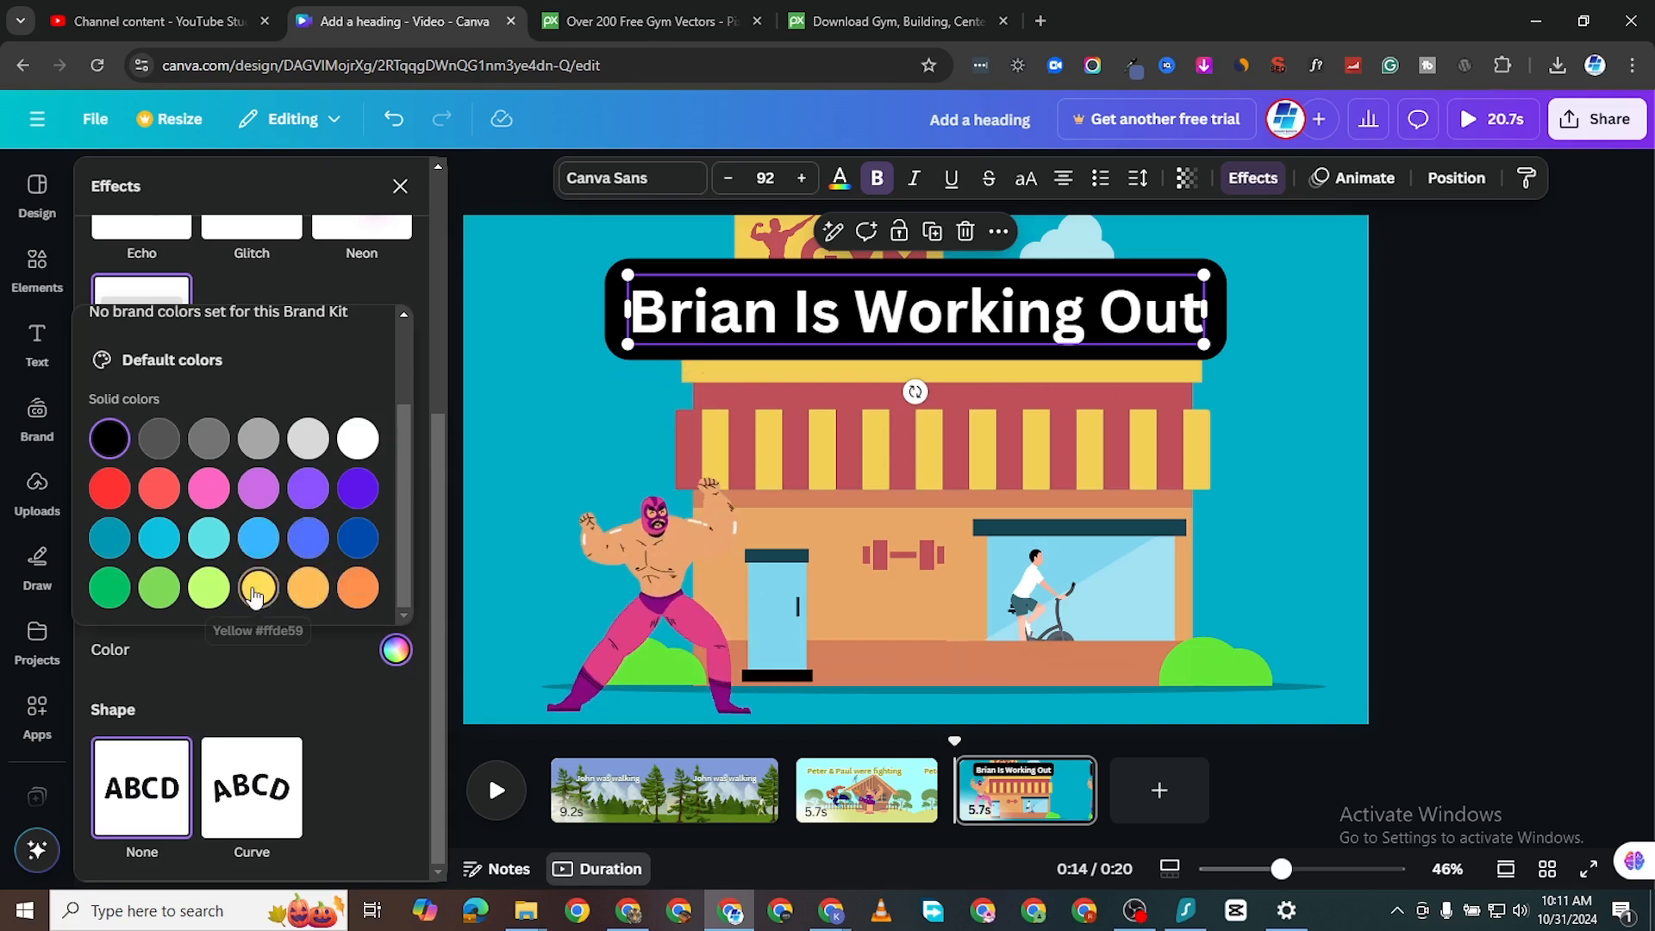
left_click(255, 591)
scroll(204, 412, "up", 3)
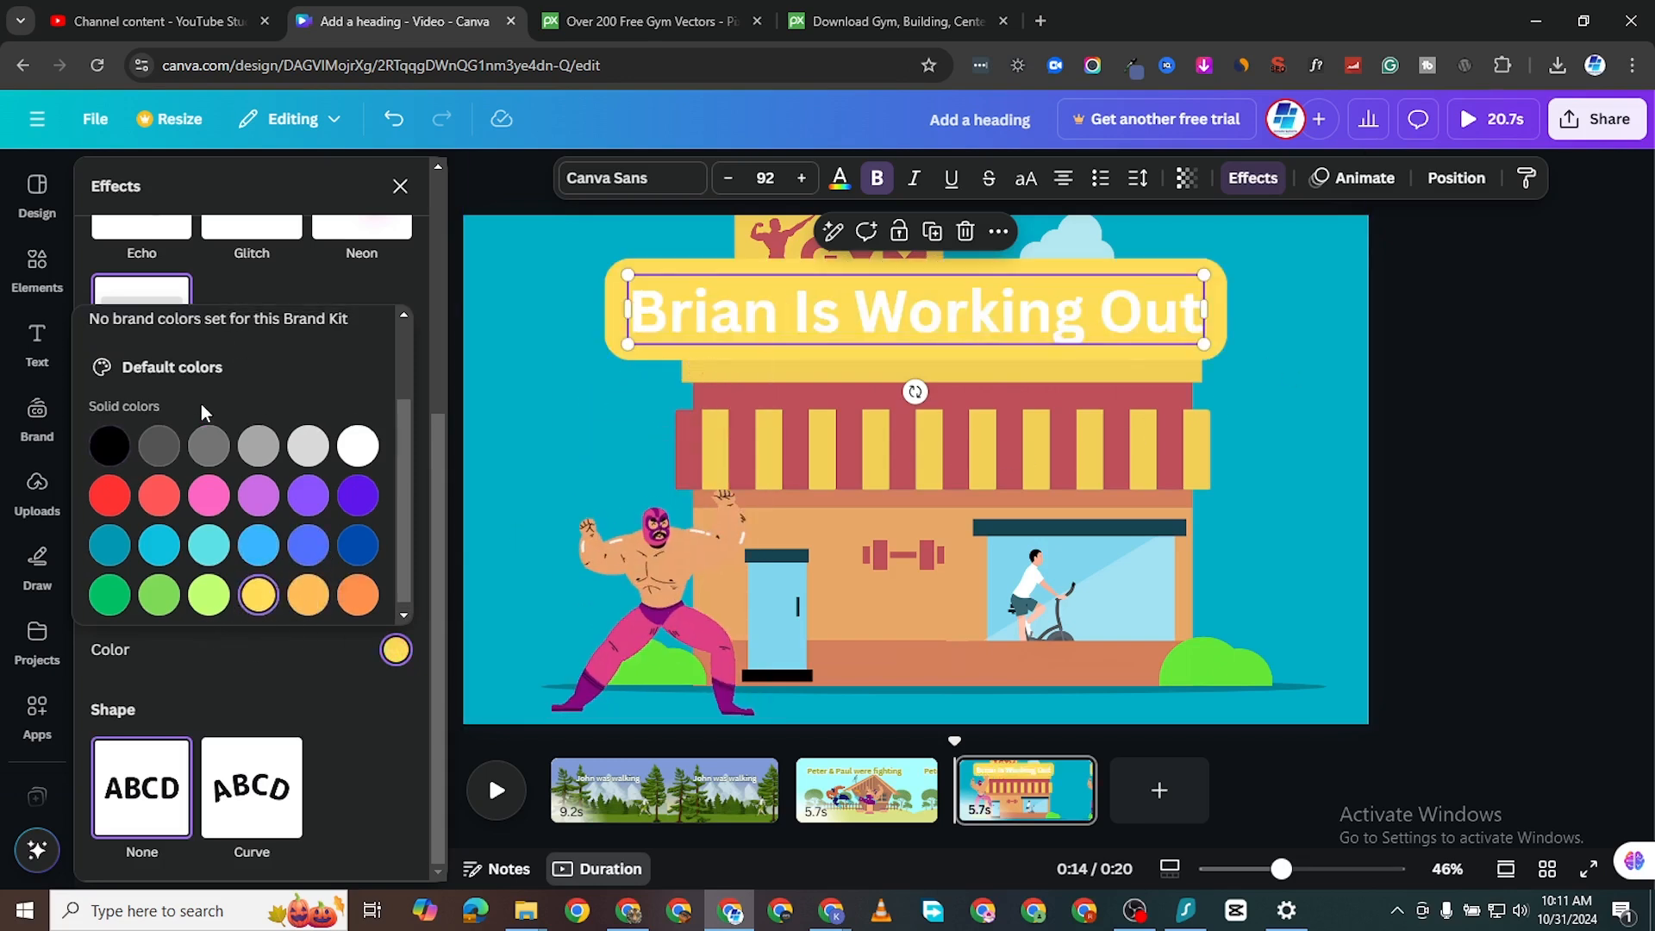
left_click(317, 278)
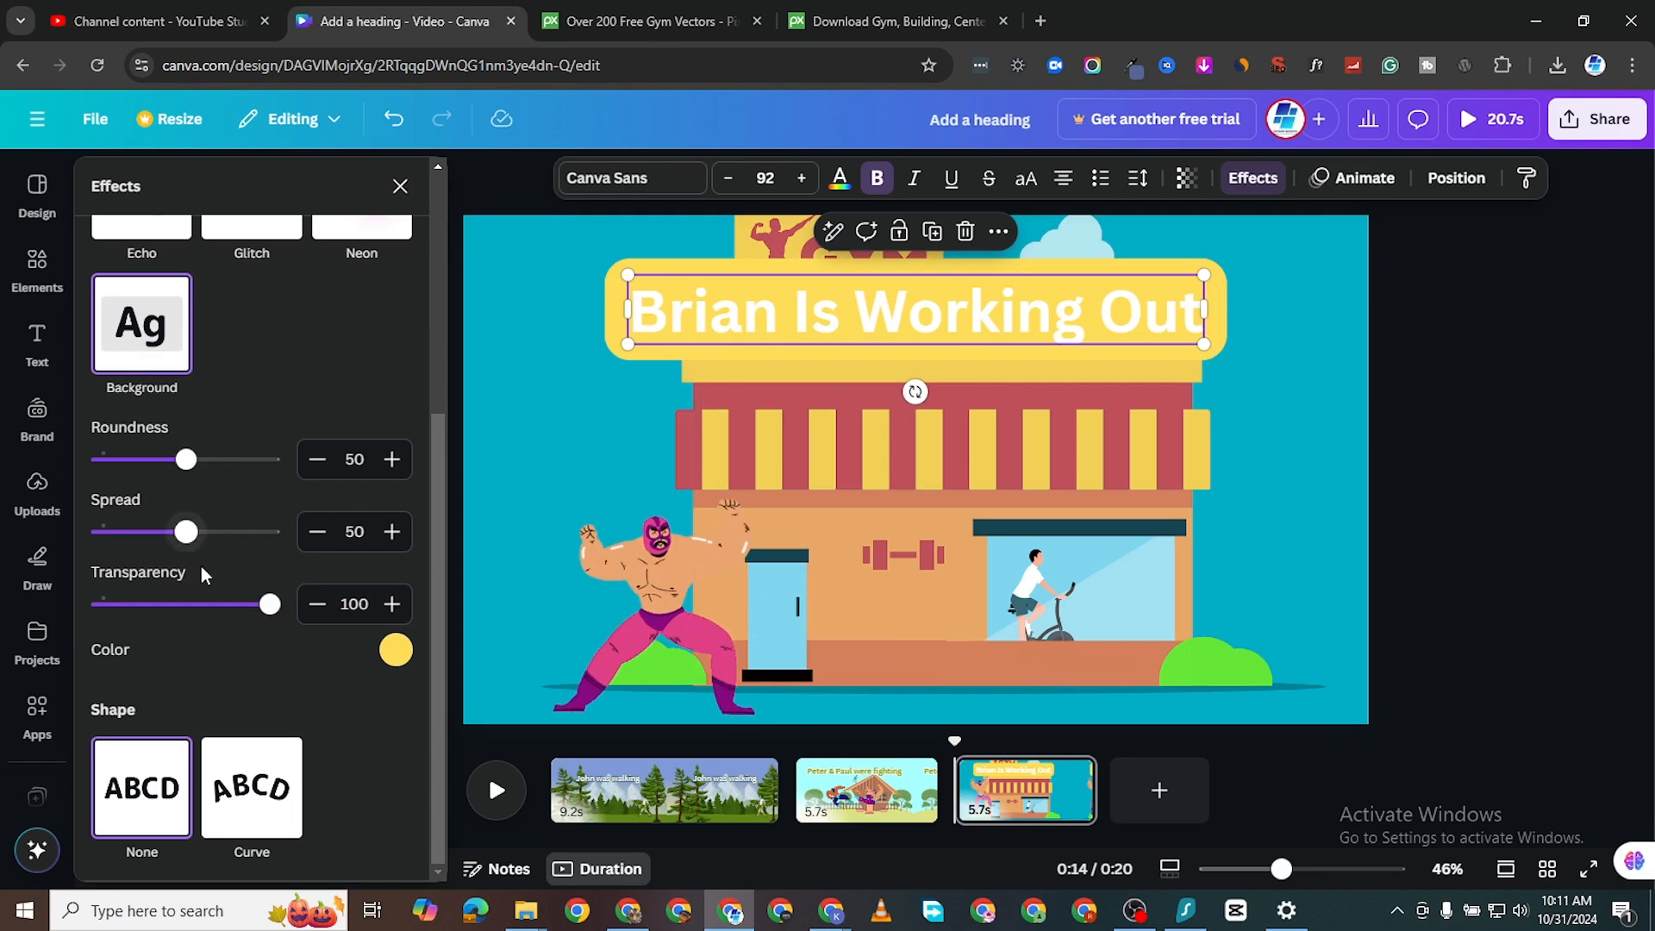
left_click_drag(261, 612, 213, 614)
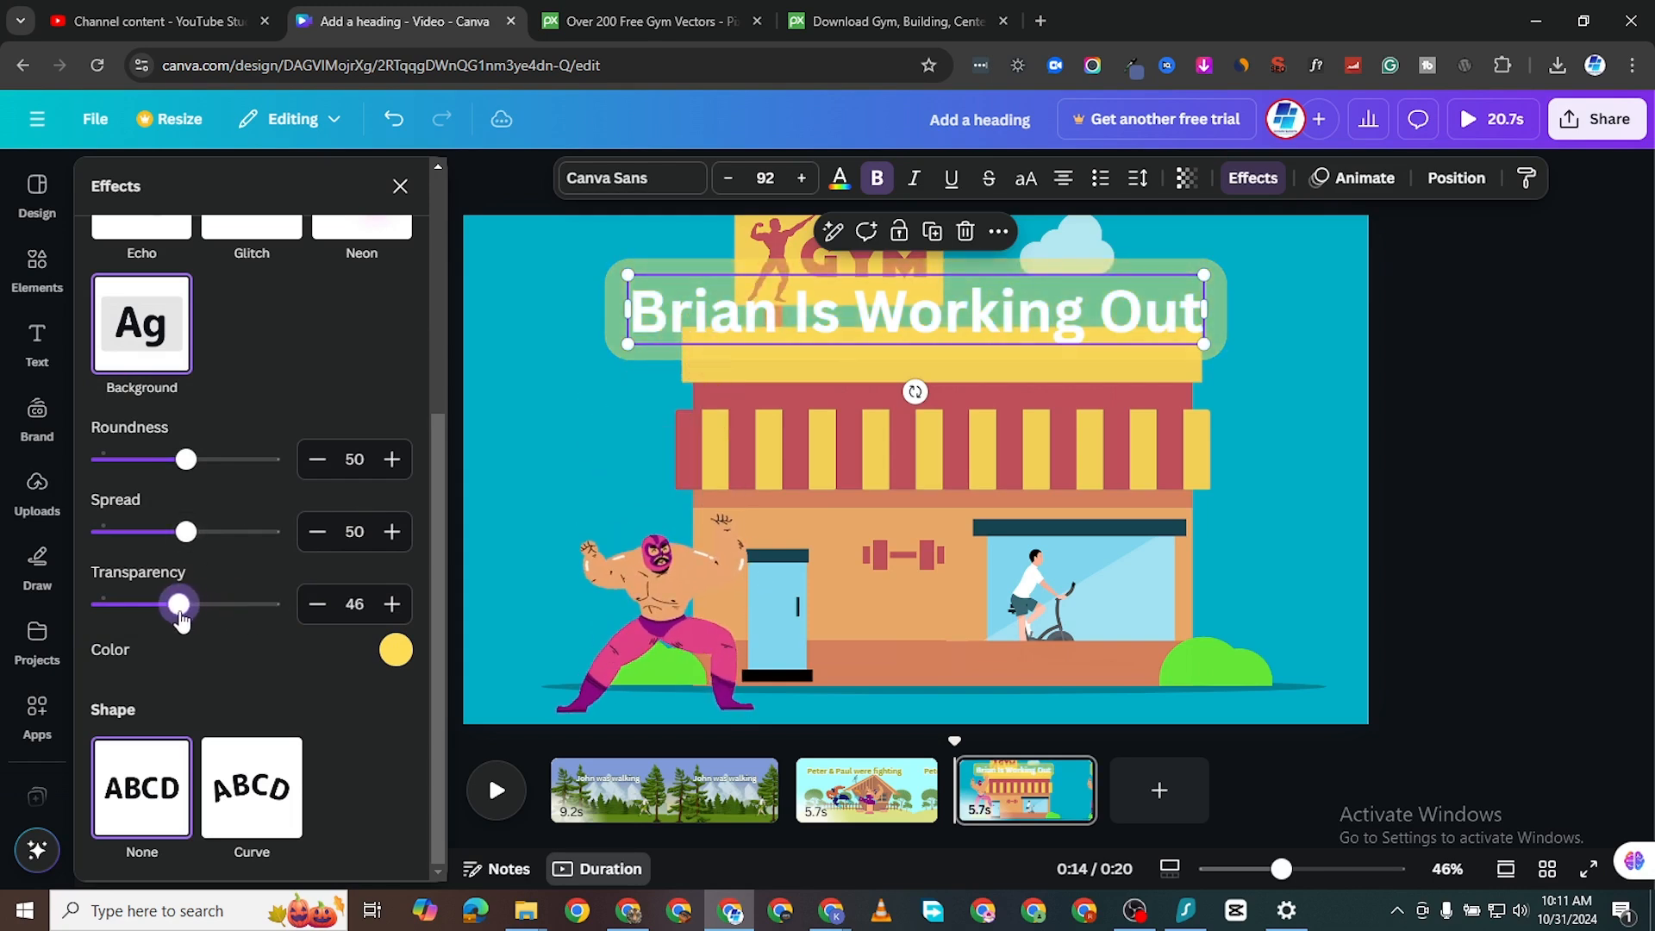
left_click(1213, 336)
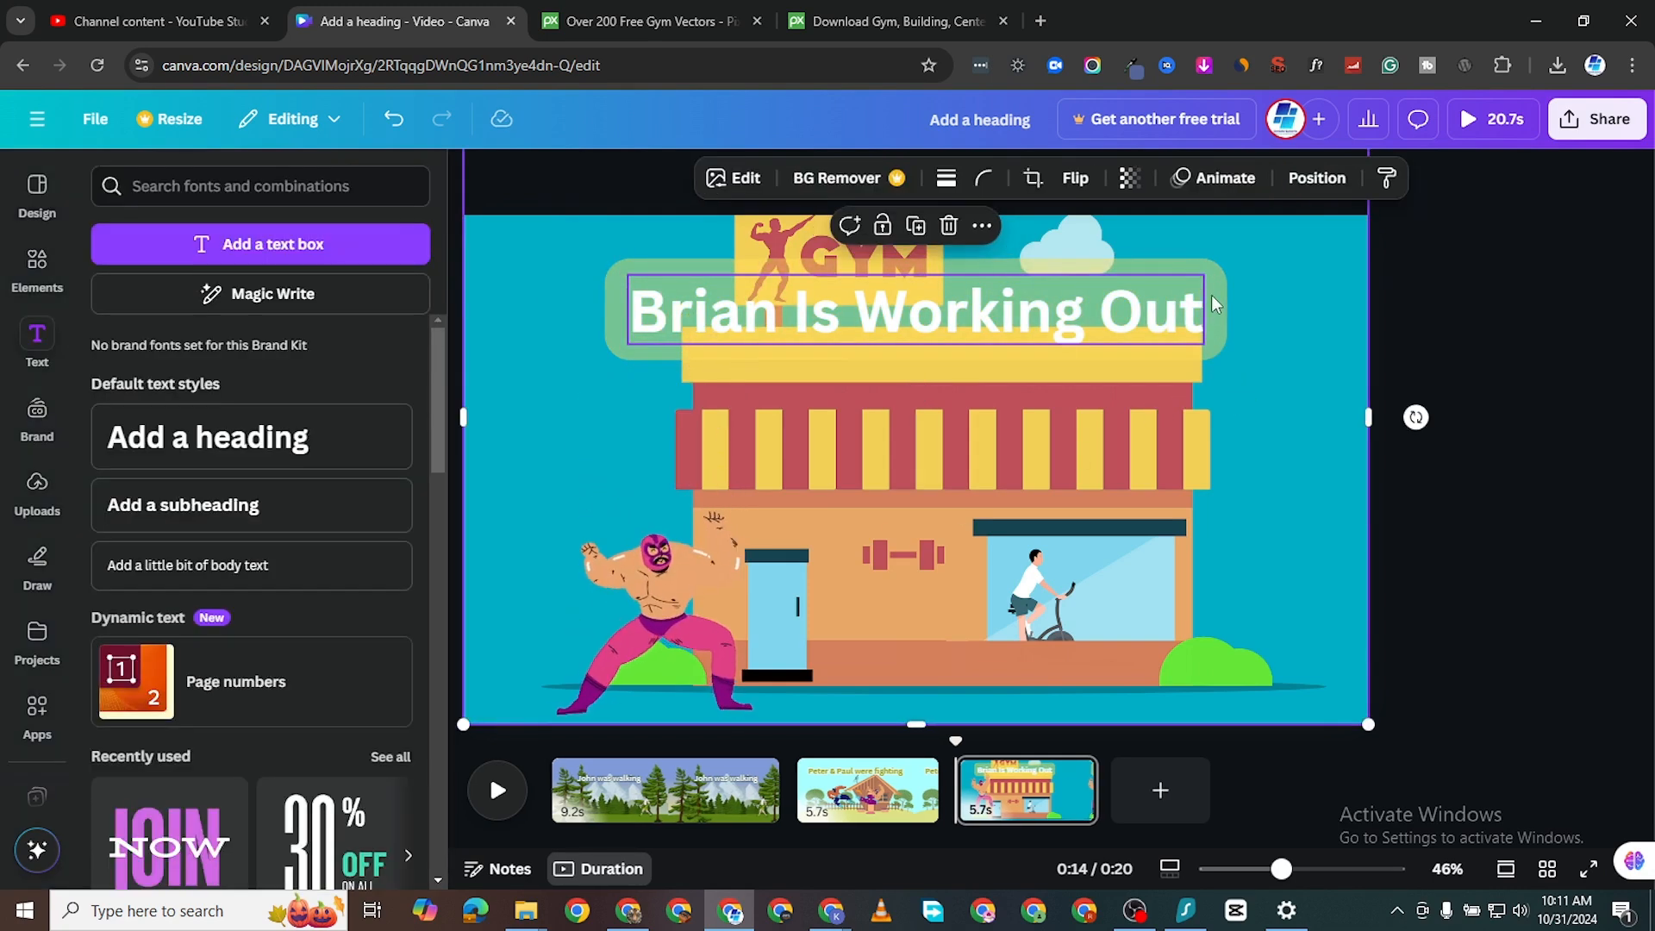
Replace the gym caption's background effect with the Outline effect.
left_click(1203, 298)
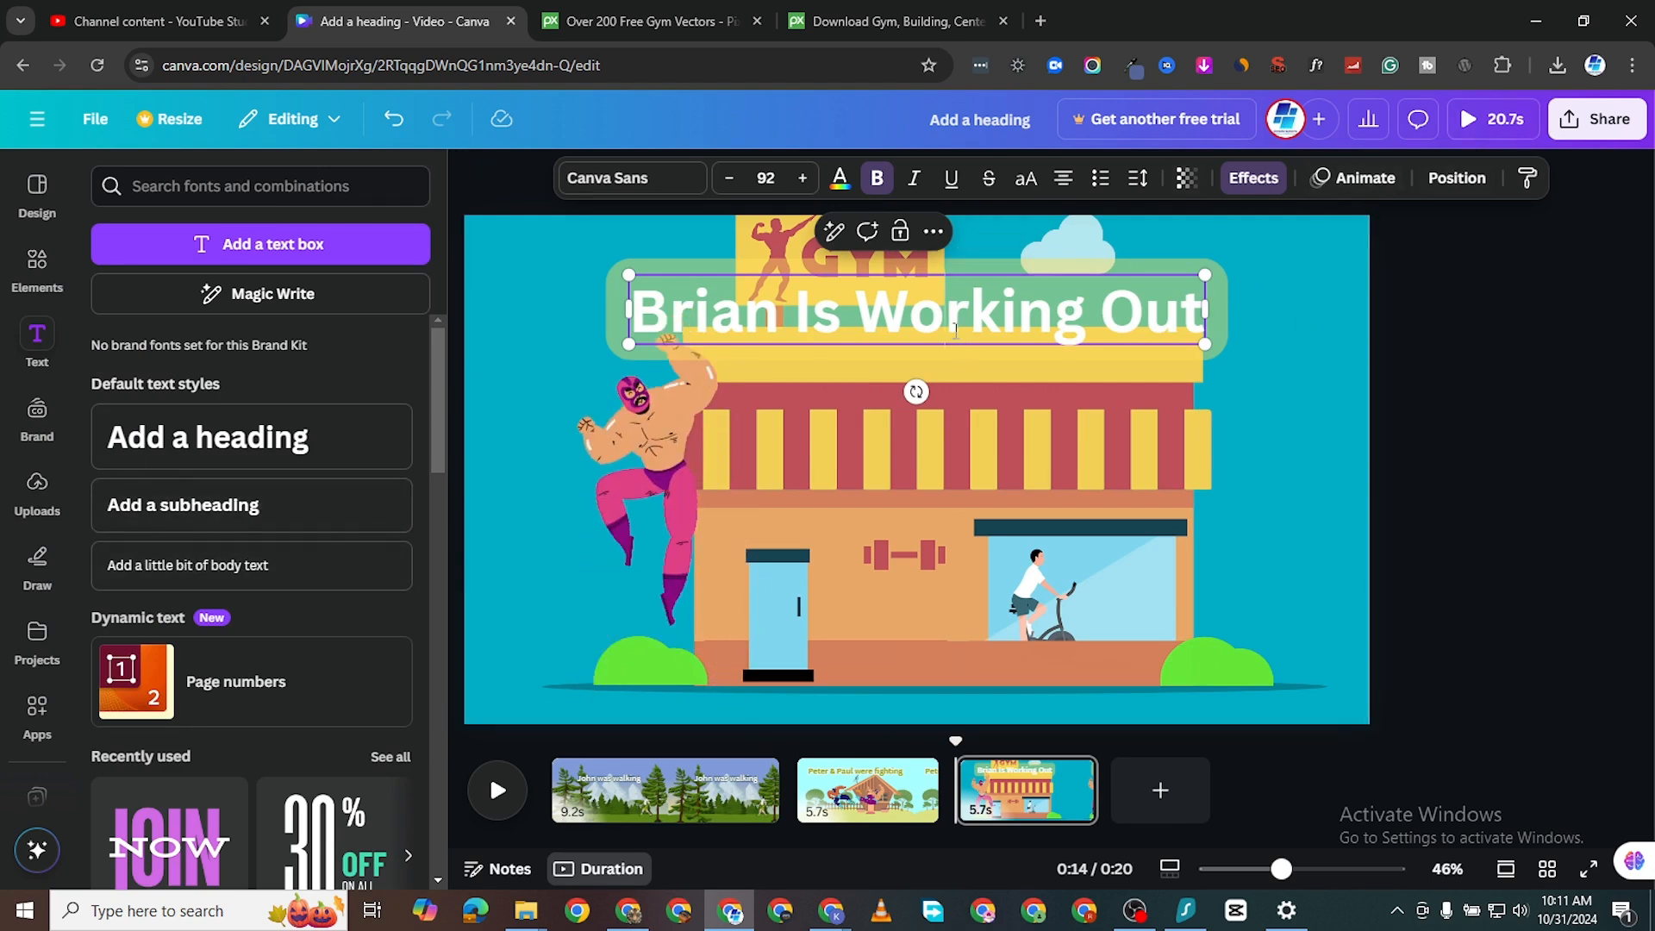
scroll(259, 584, "down", 5)
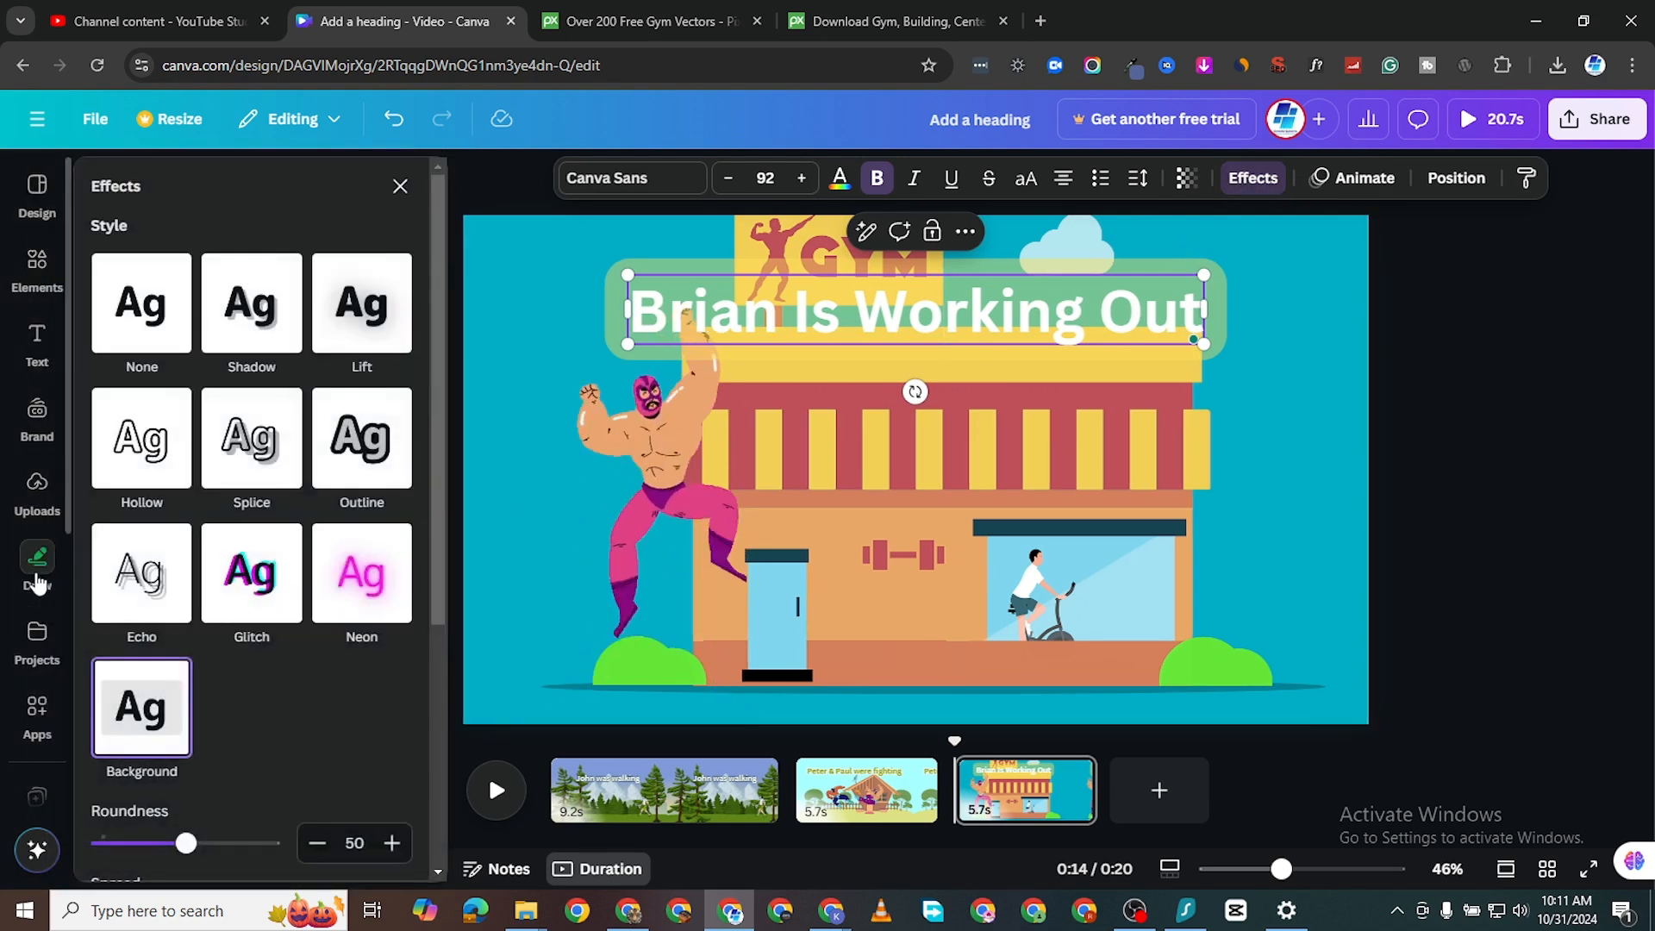
left_click(349, 444)
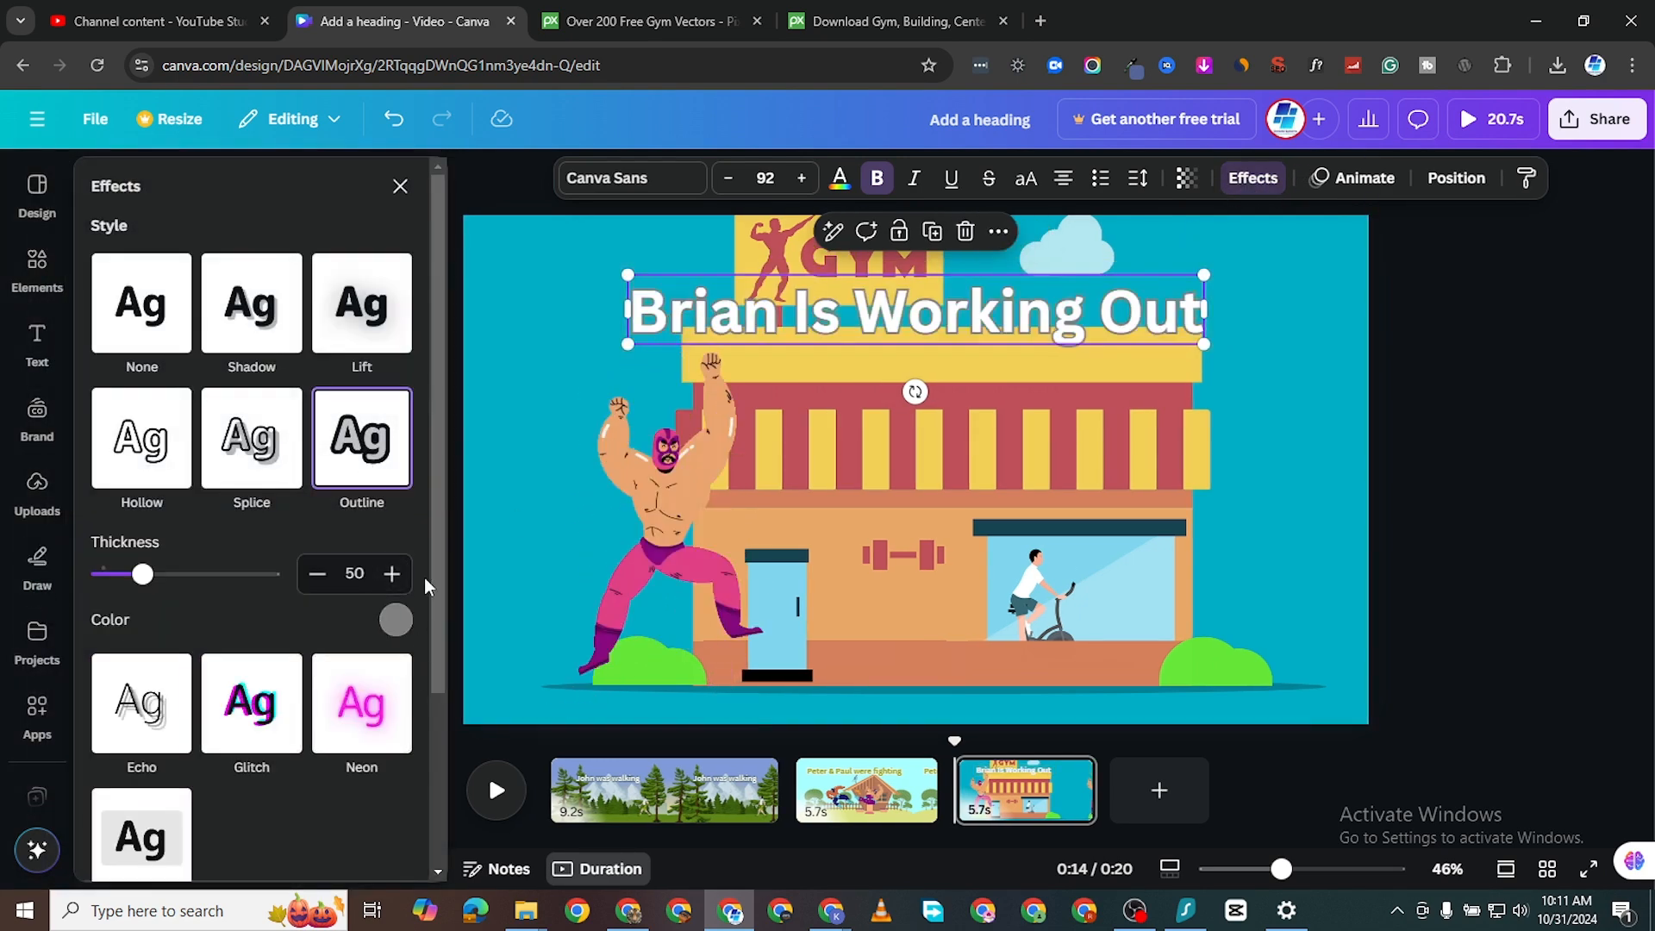
scroll(178, 521, "down", 3)
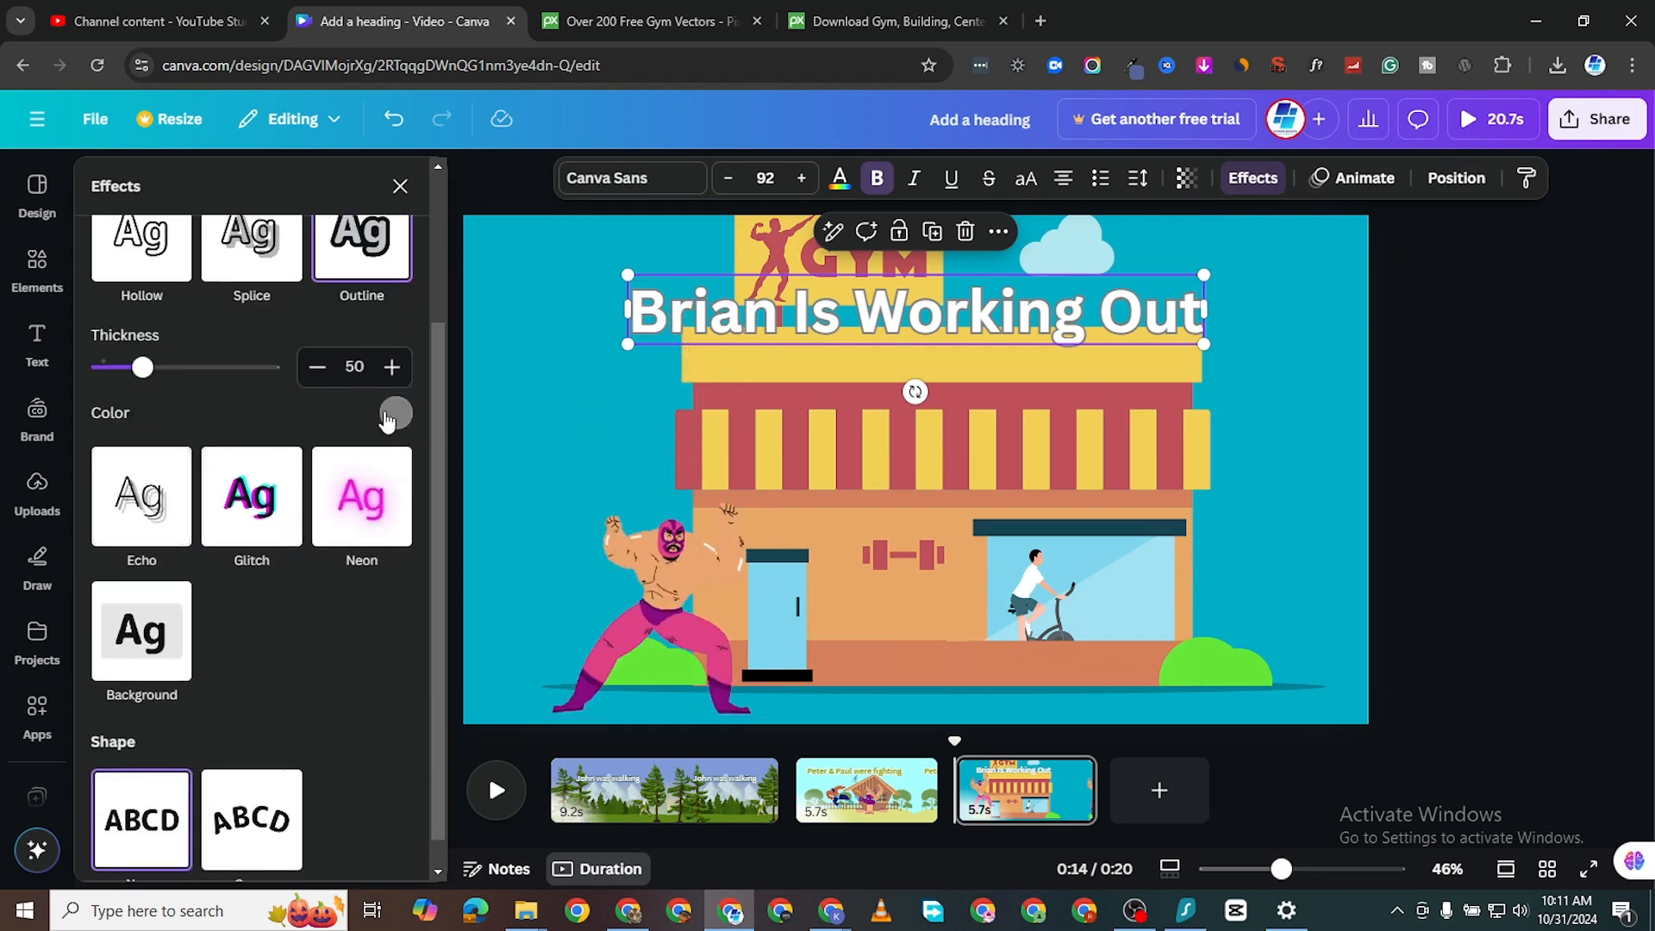
Set the caption's outline thickness to 102 in the olive-green document colour and shift the caption slightly to the right.
left_click(396, 413)
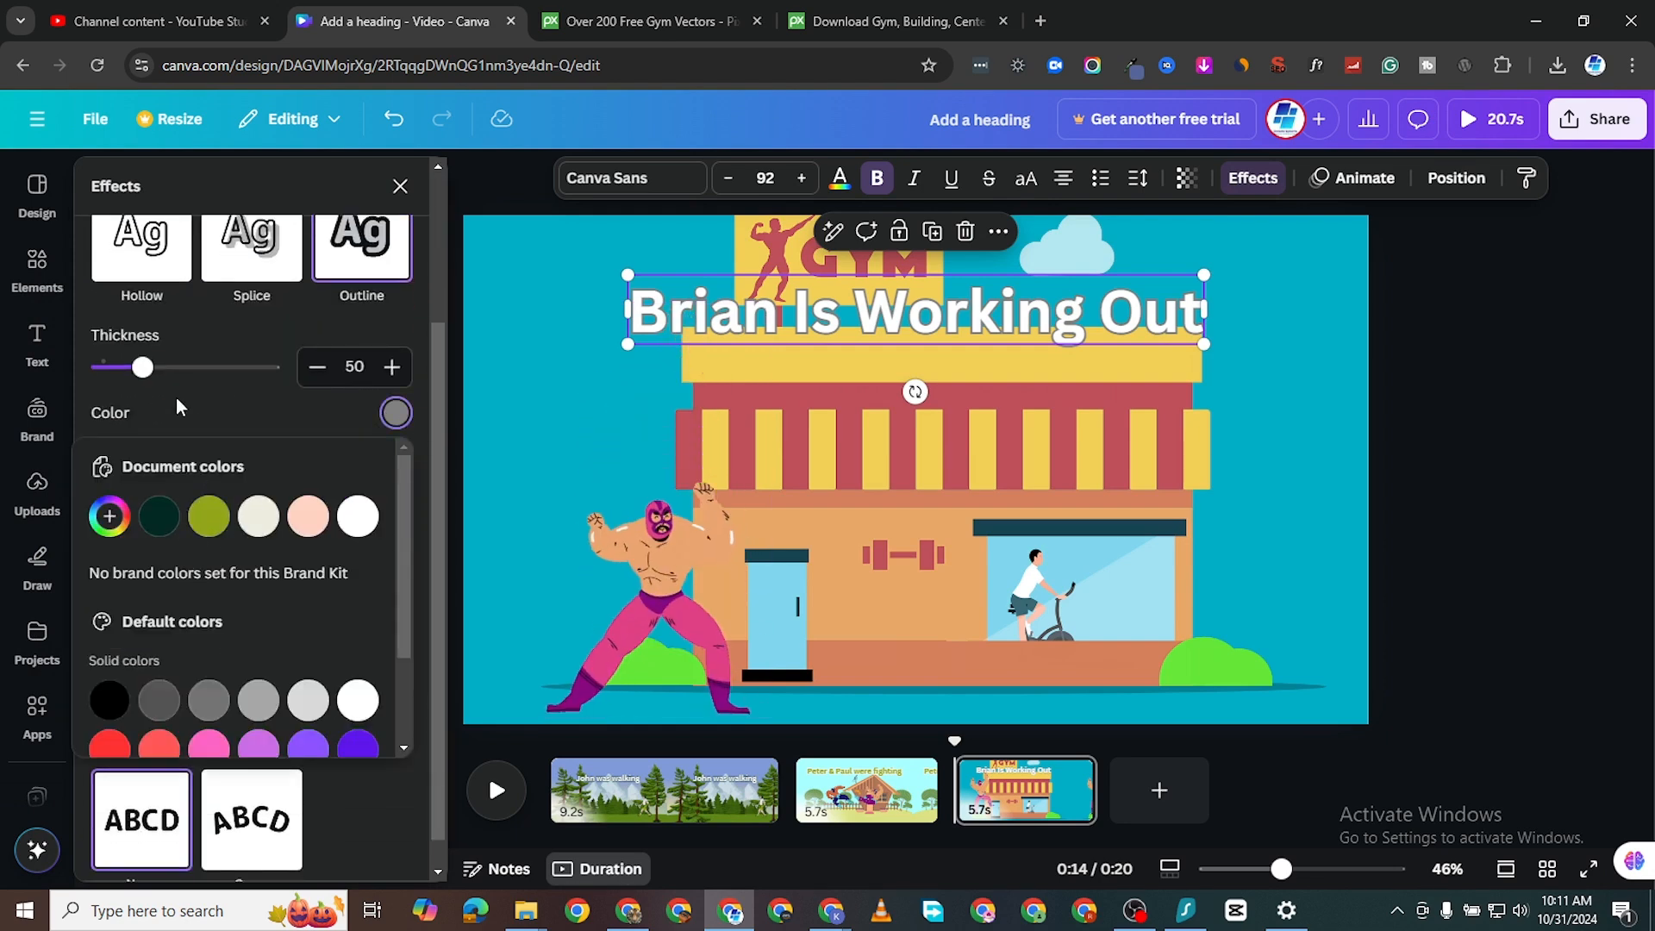
left_click_drag(142, 367, 190, 384)
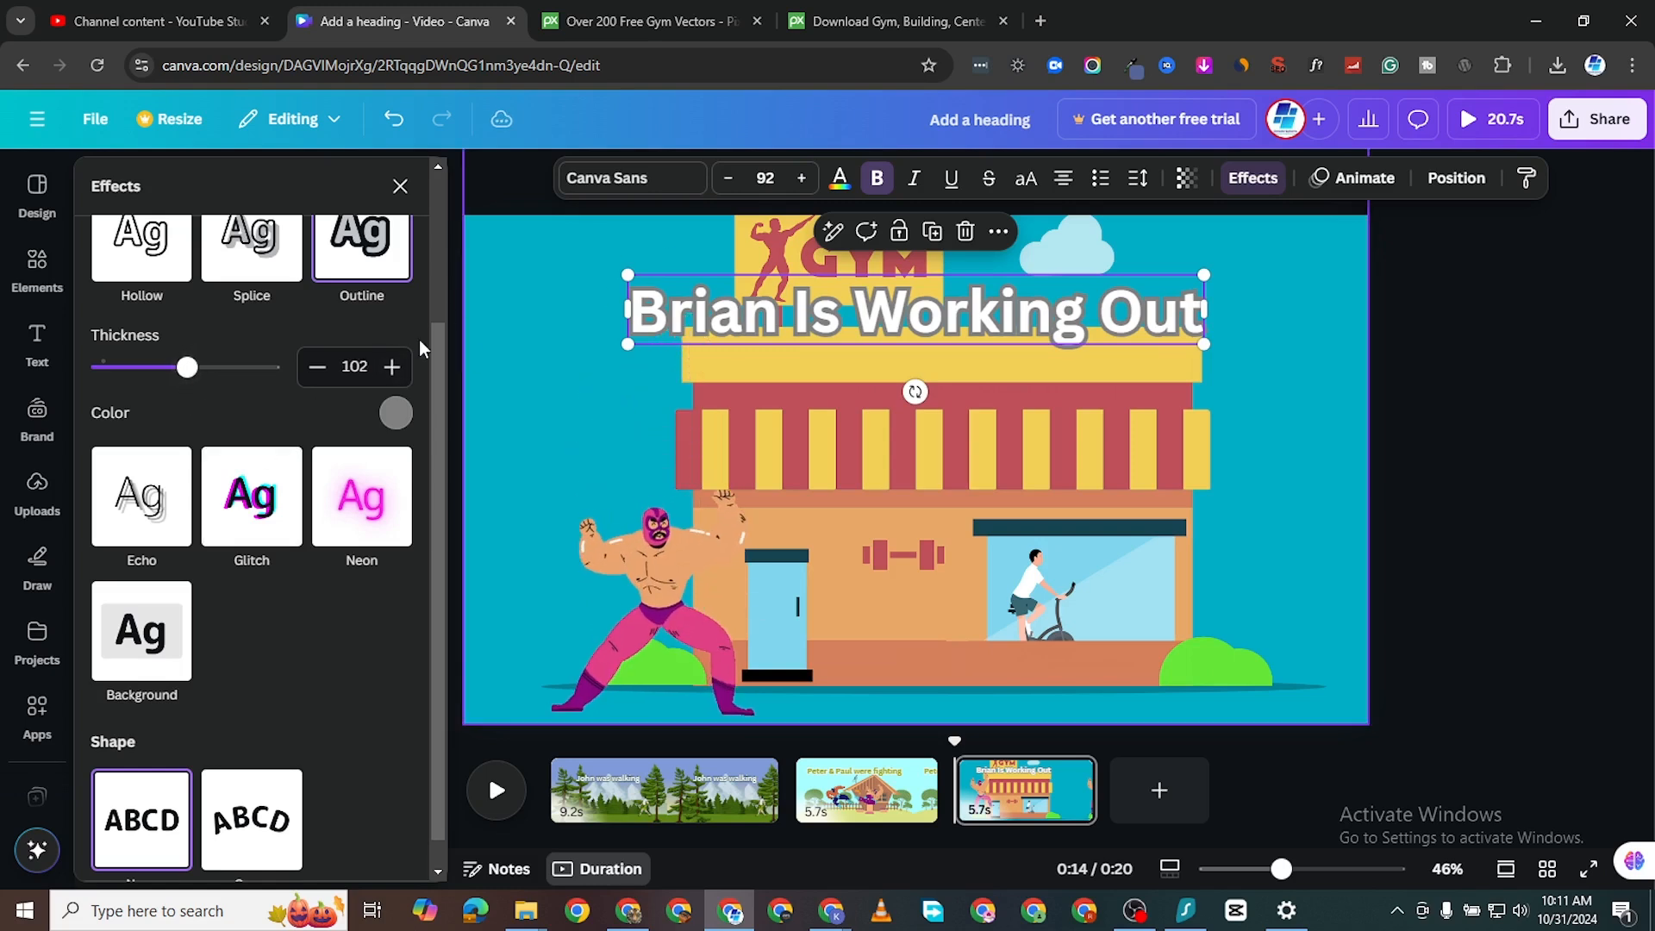
left_click(396, 413)
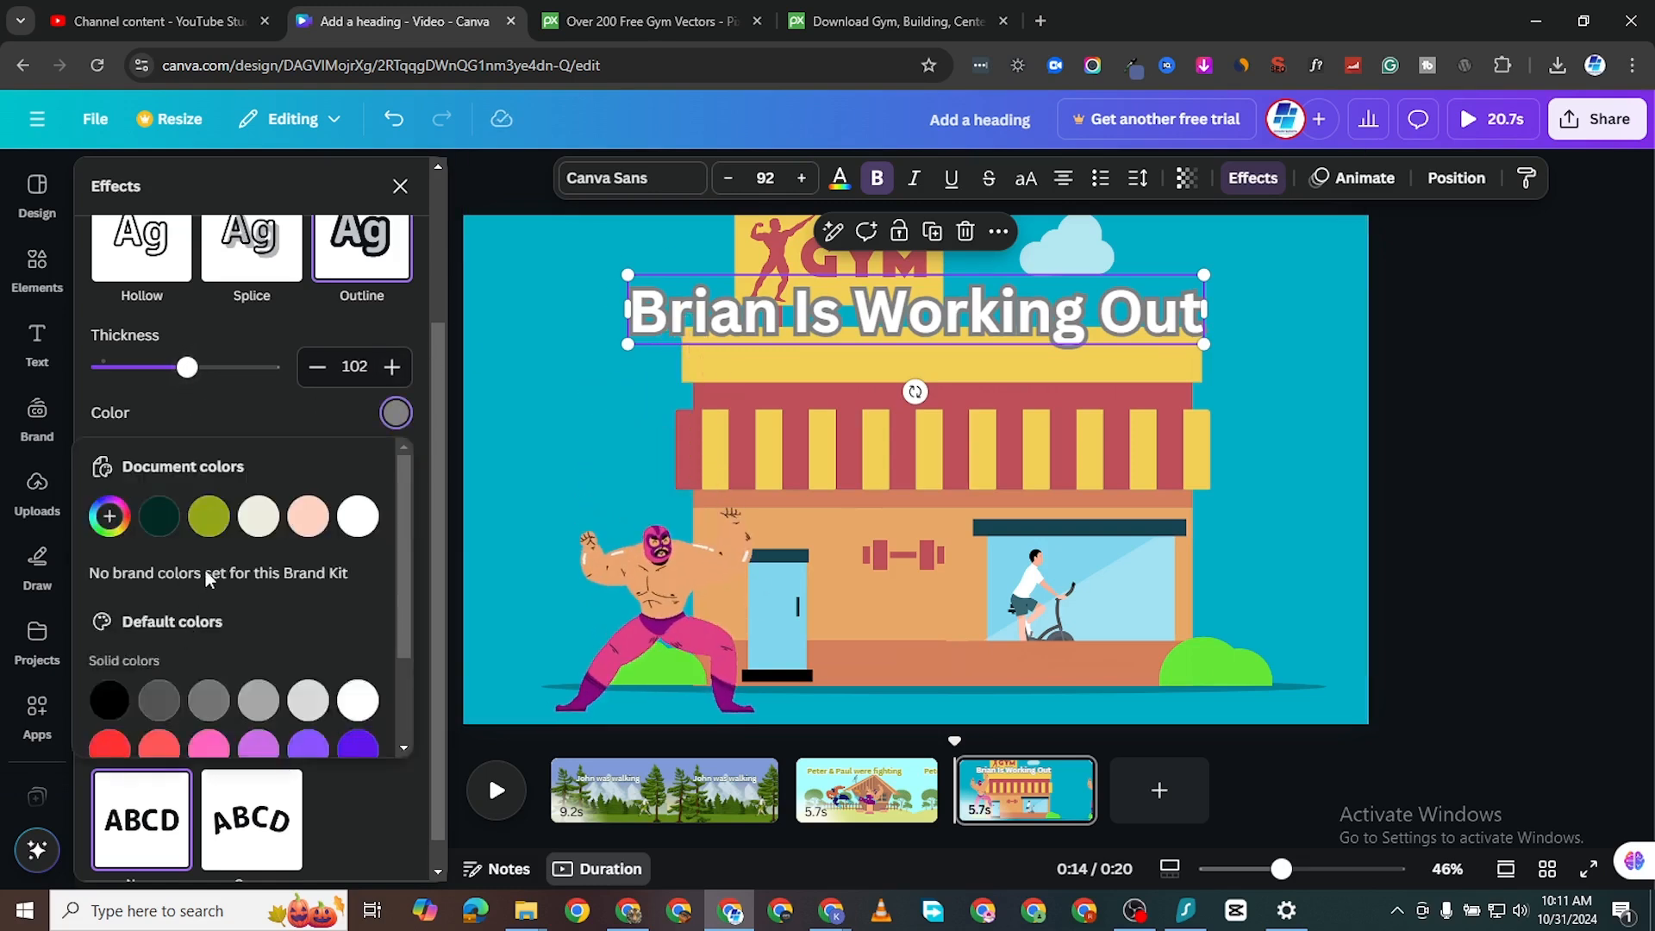
left_click(208, 517)
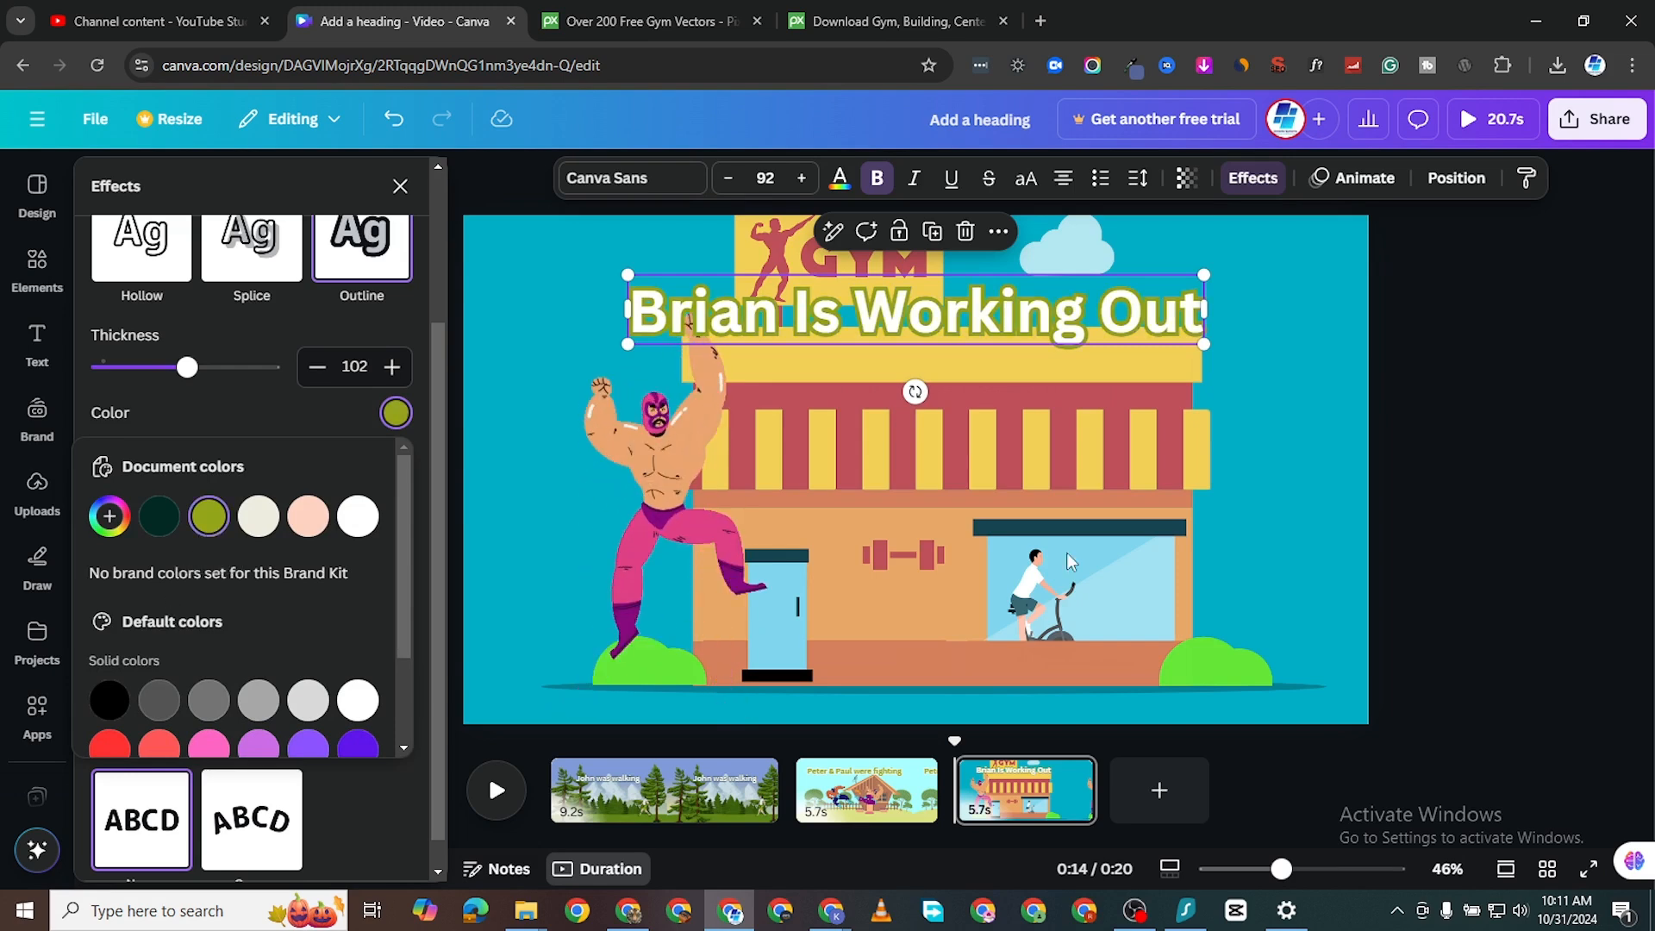
left_click(1259, 422)
mouse_move(1164, 312)
left_mouse_down()
mouse_move(1209, 315)
mouse_move(1194, 315)
left_mouse_up()
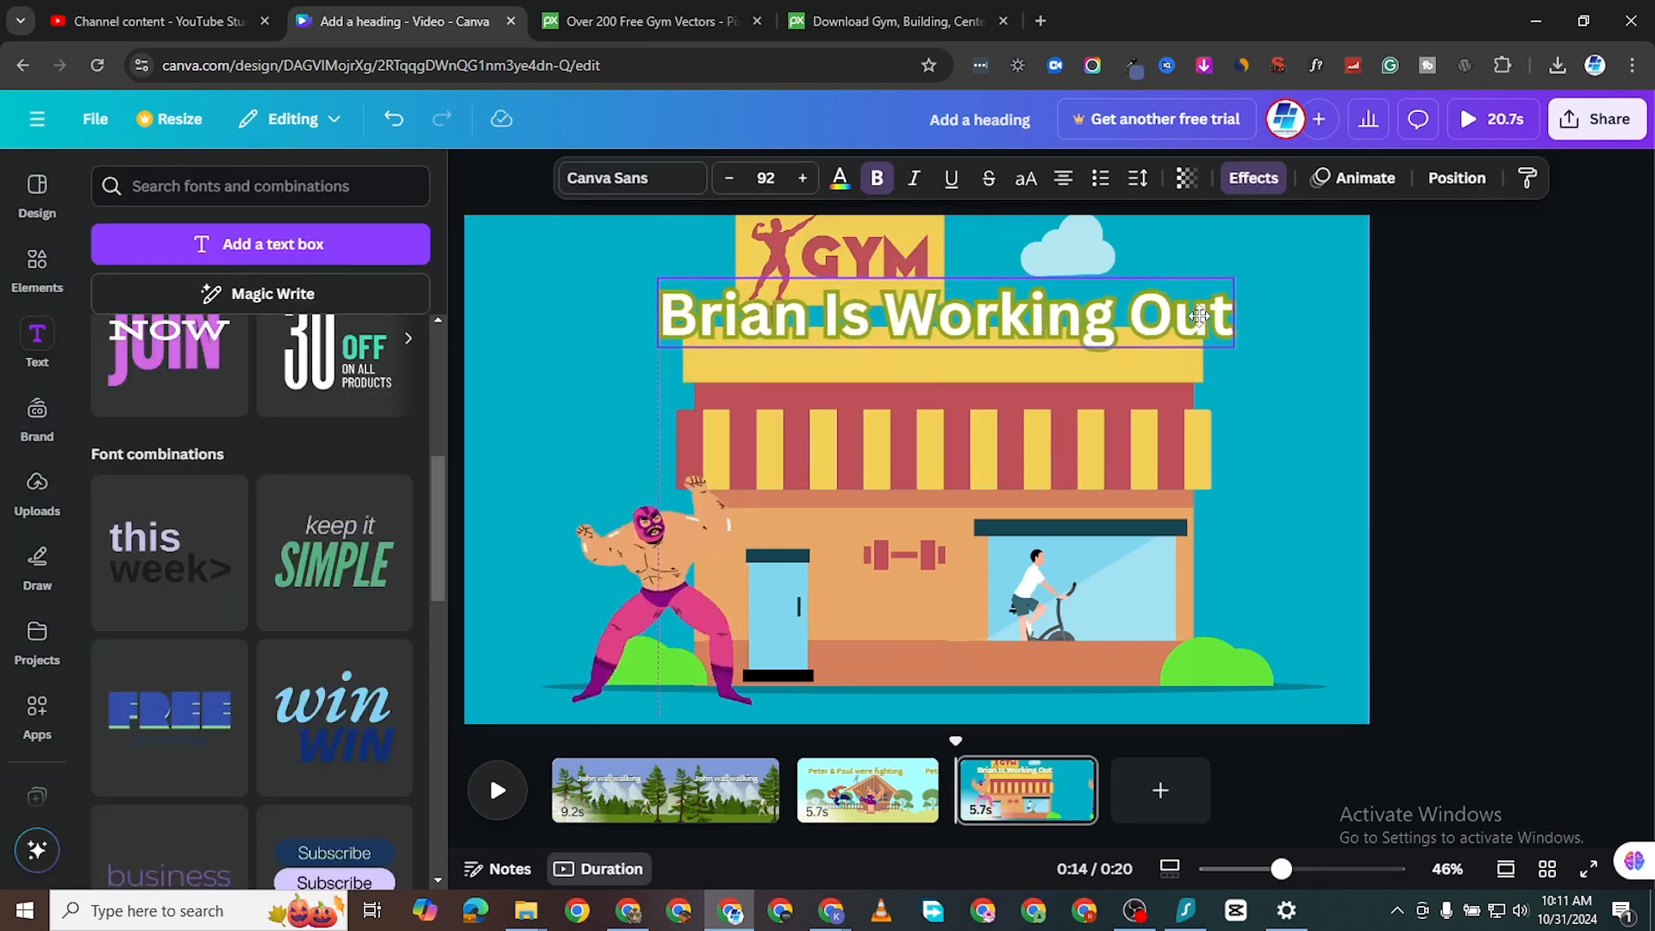
Create a custom animation path moving the pink-masked wrestler horizontally across the gym front and out past the scene's right edge.
left_click(624, 553)
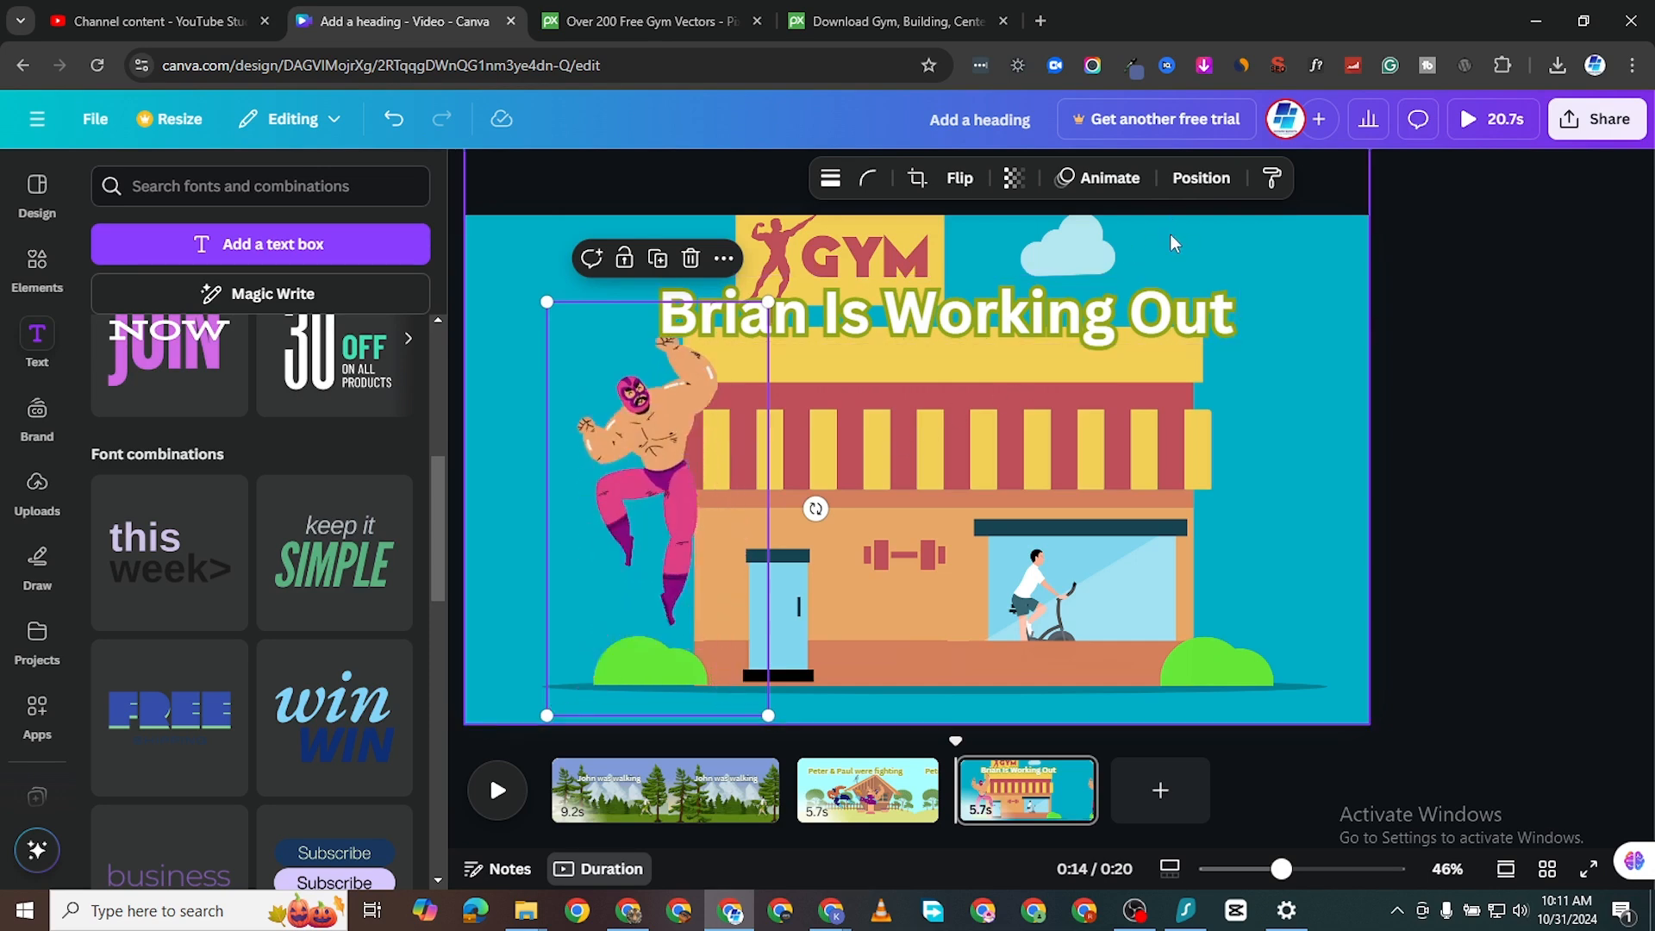
left_click(1091, 178)
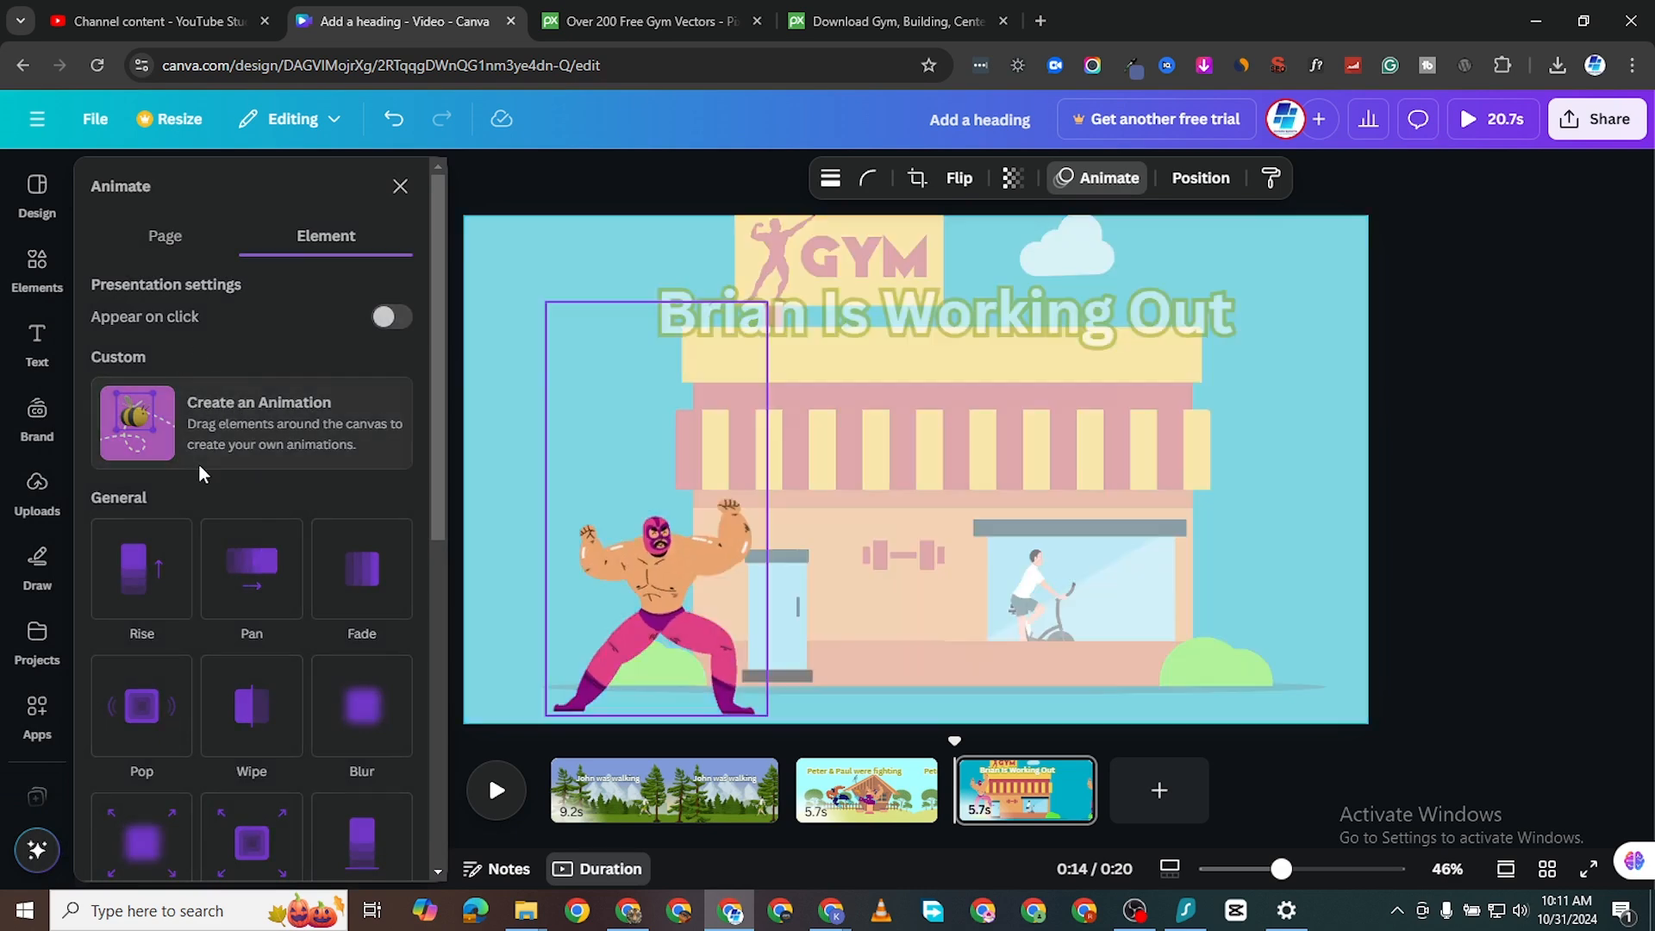
left_click(200, 464)
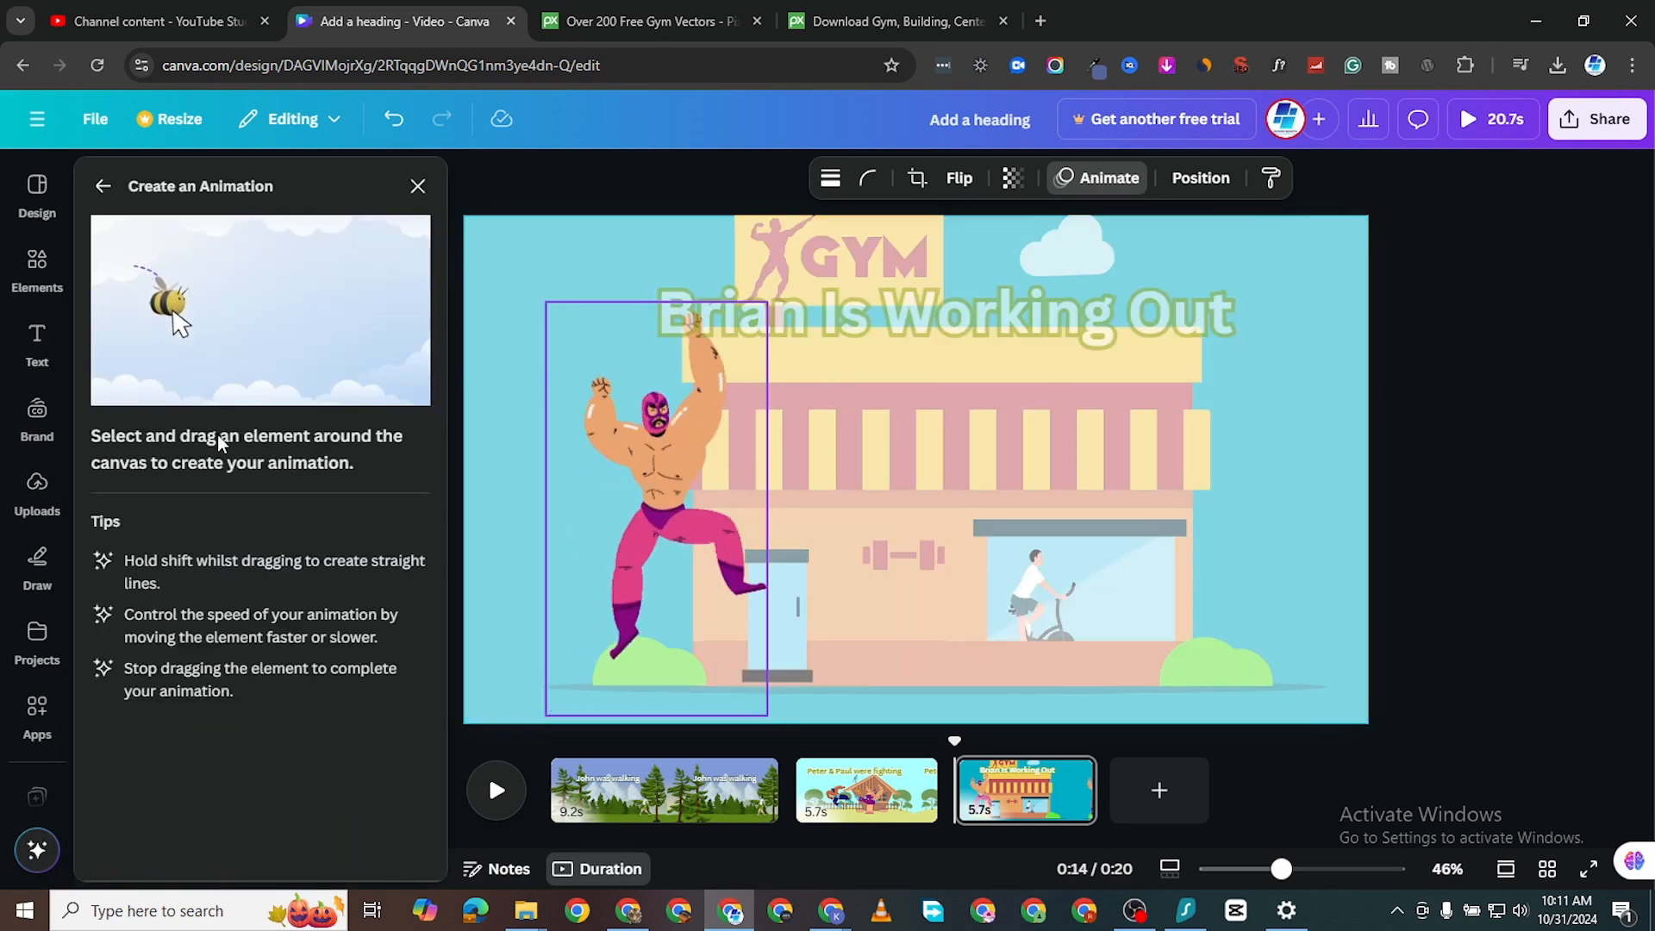
mouse_move(683, 552)
left_mouse_down()
mouse_move(1320, 550)
mouse_move(1467, 571)
left_mouse_up()
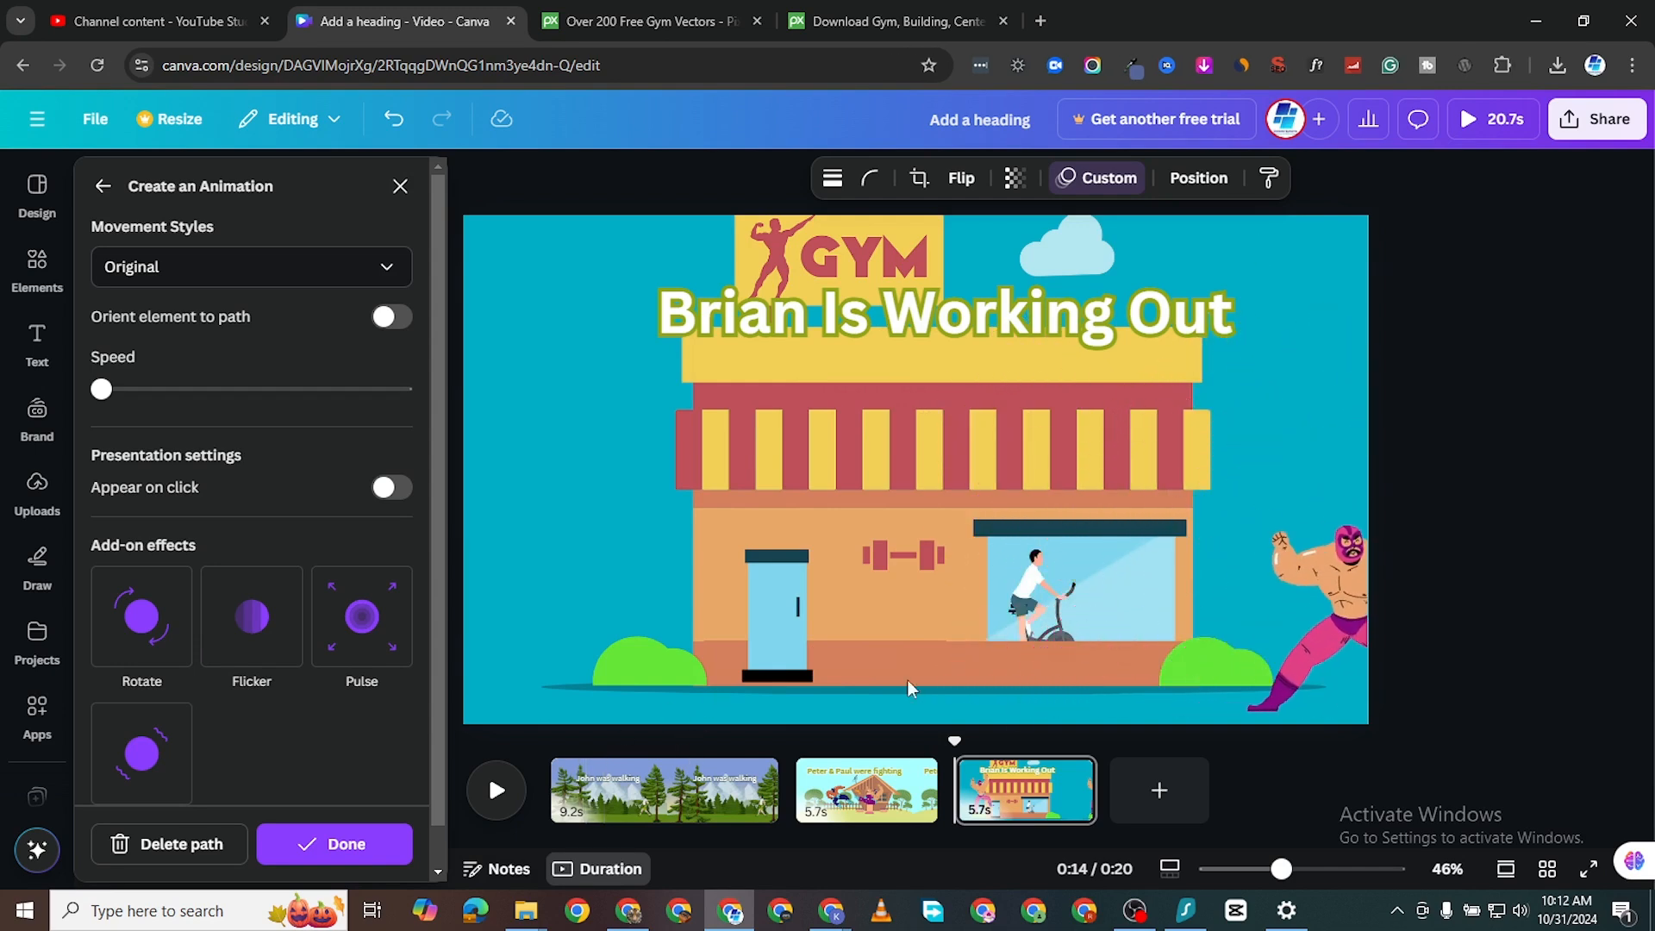
Play the video from the start to review the forest scene and the fighting scene.
left_click_drag(951, 750, 500, 750)
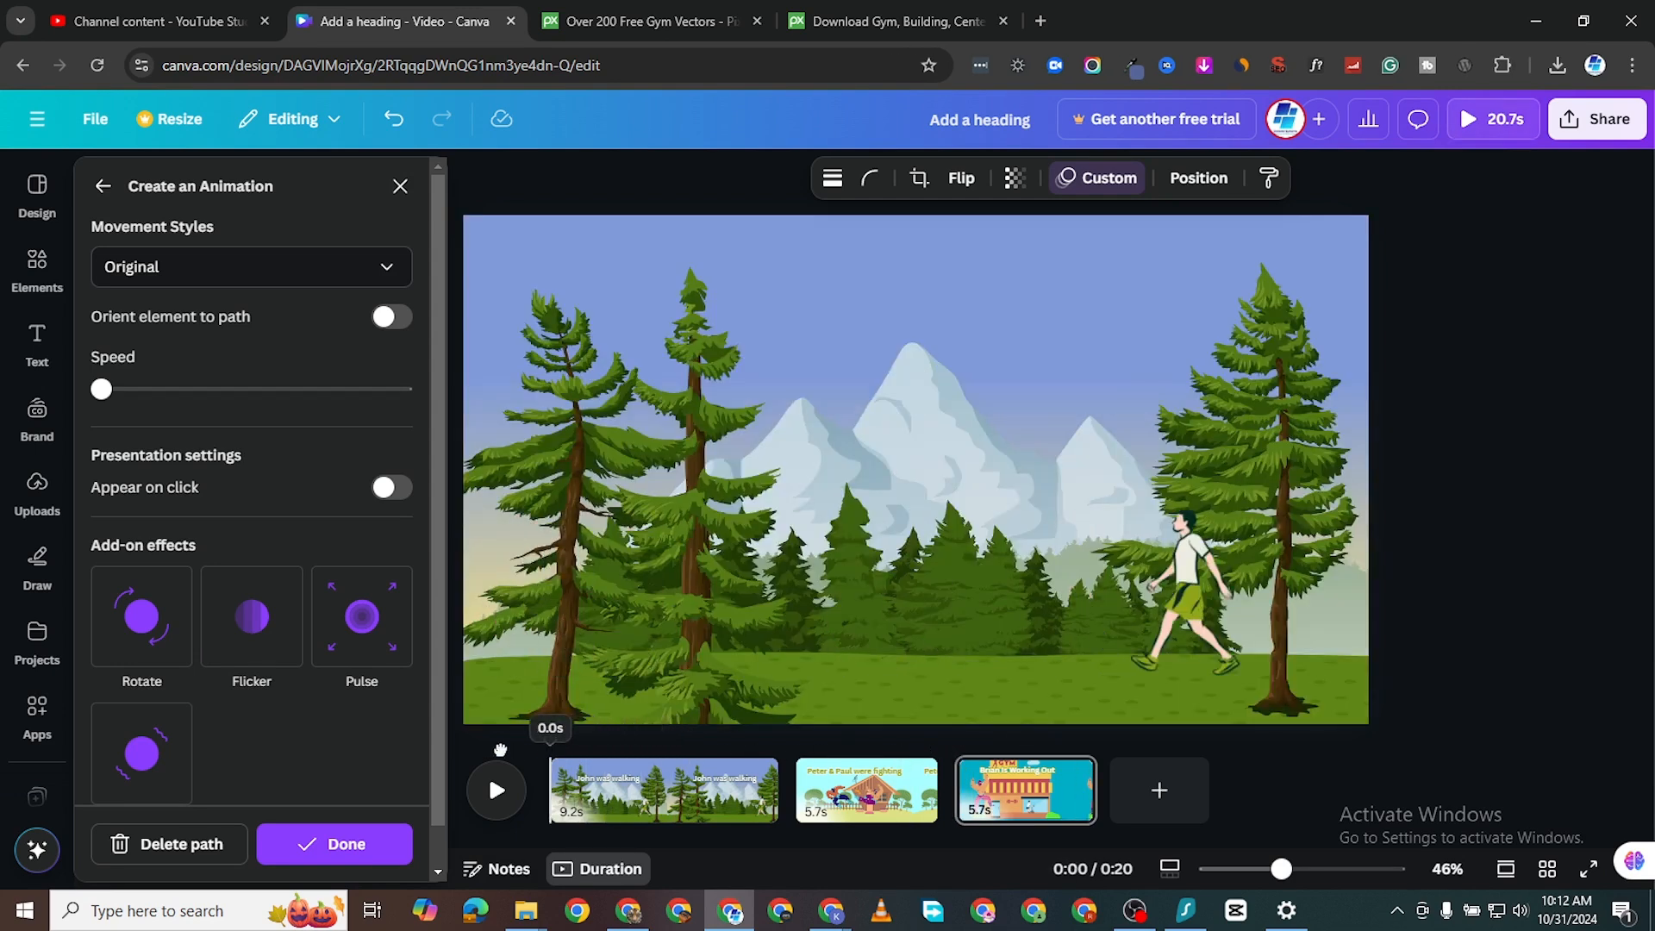
left_click(500, 792)
left_click(505, 791)
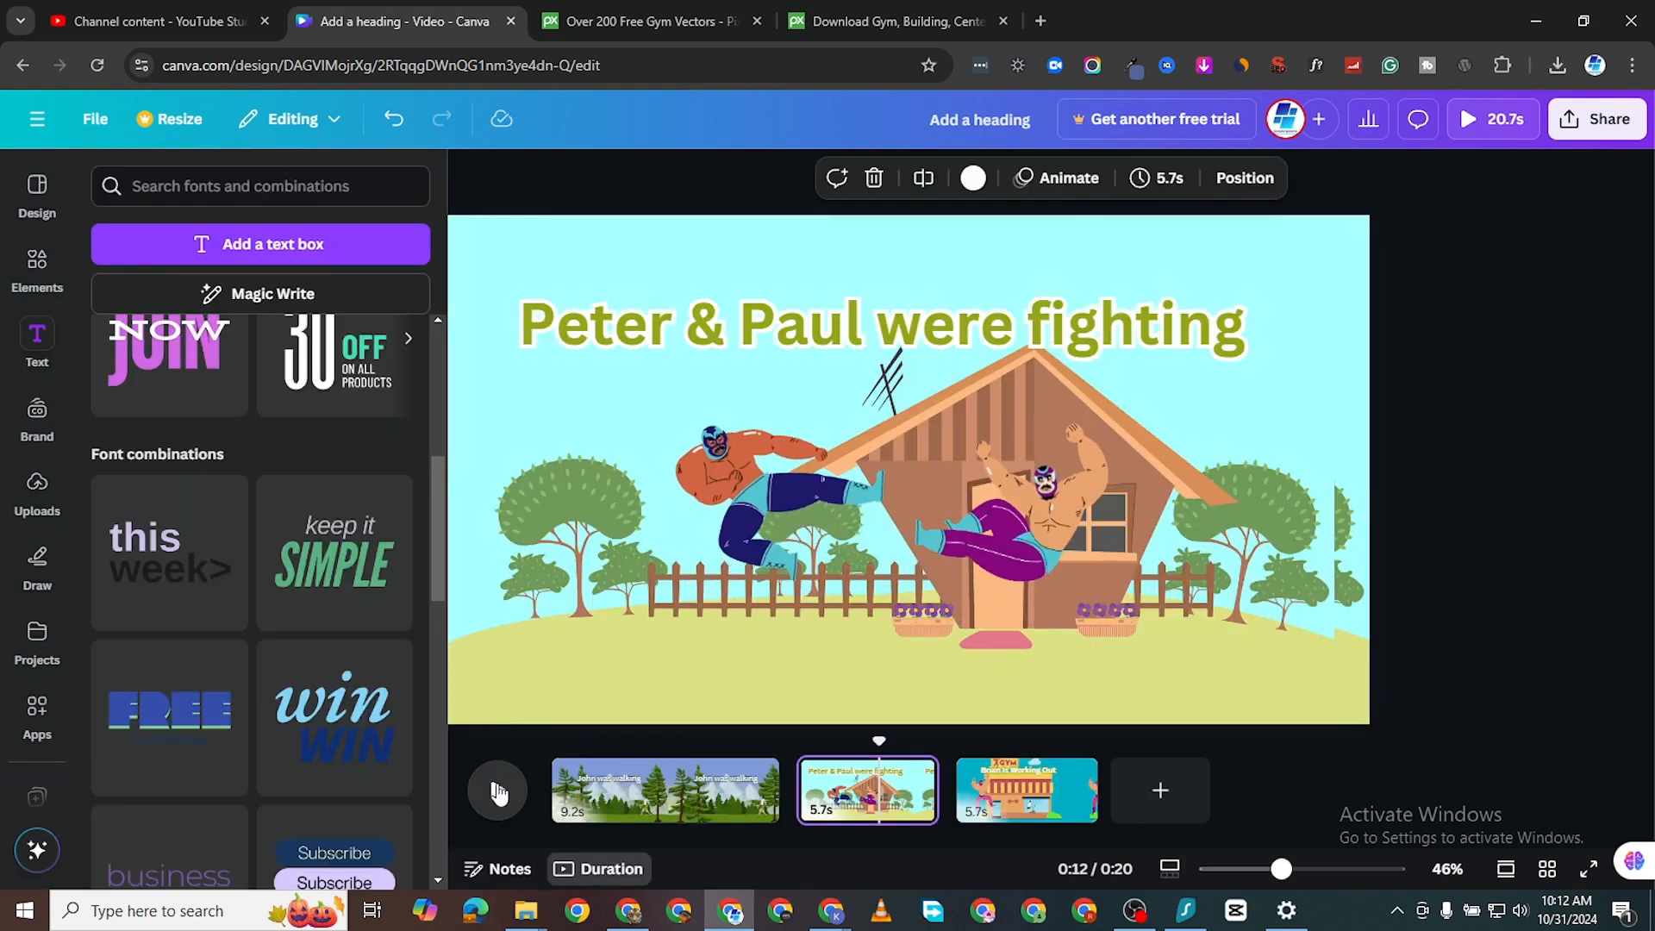
left_click_drag(880, 743, 545, 740)
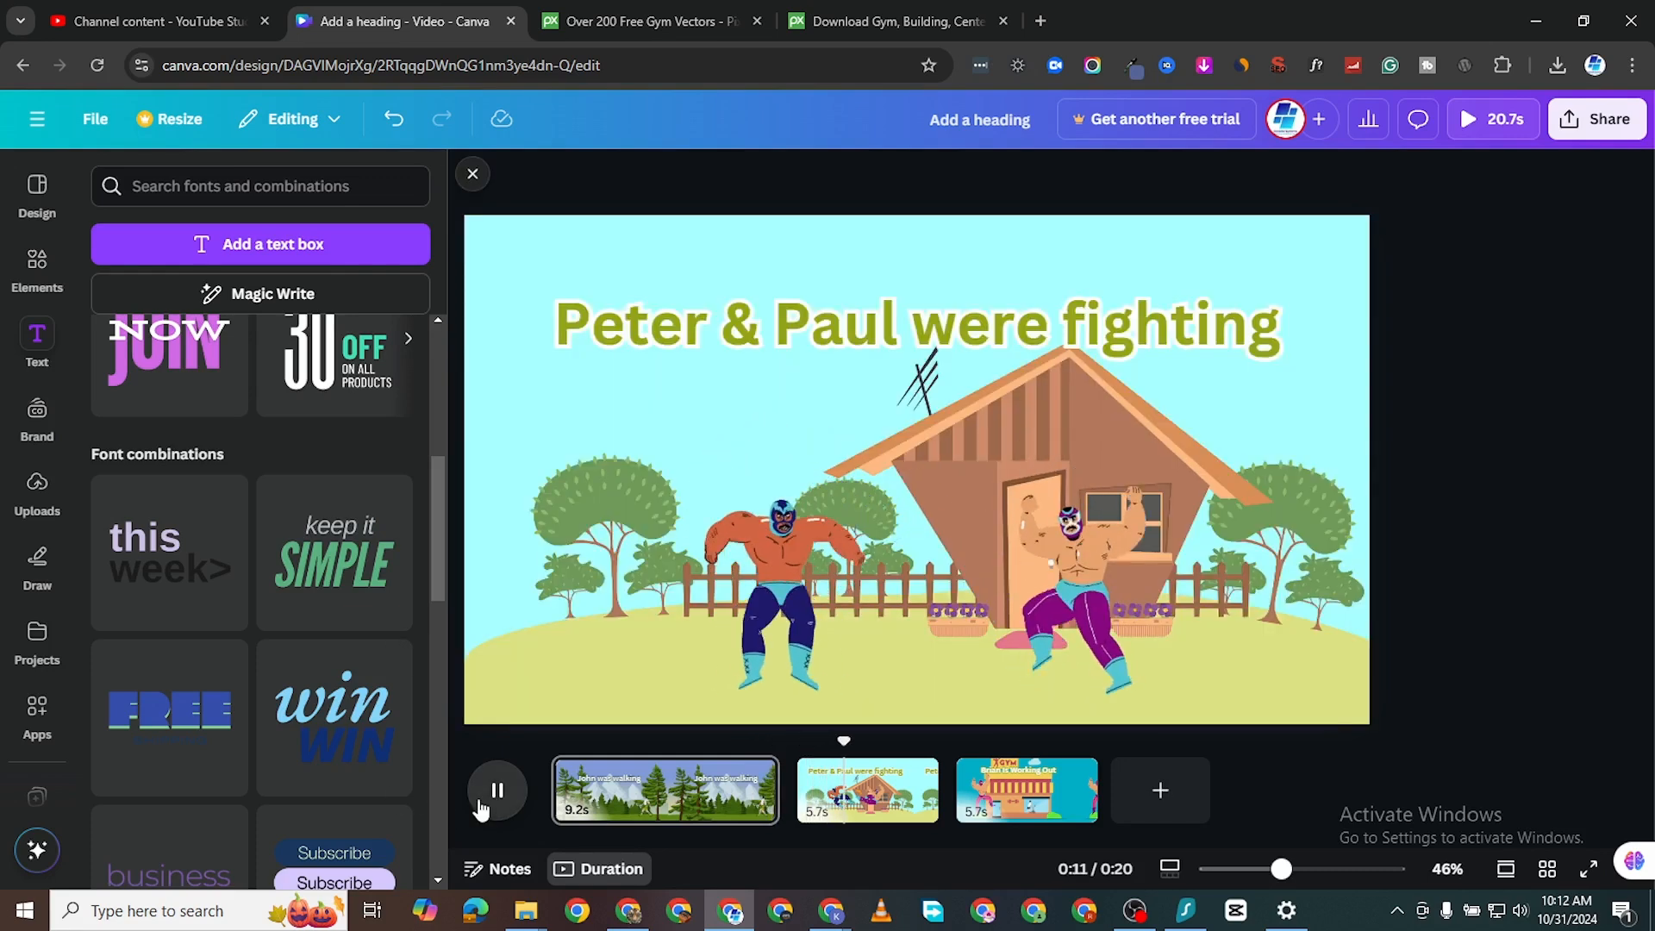
left_click(482, 809)
Apply the Stomp animation to the fighting caption in the house scene.
left_click(843, 346)
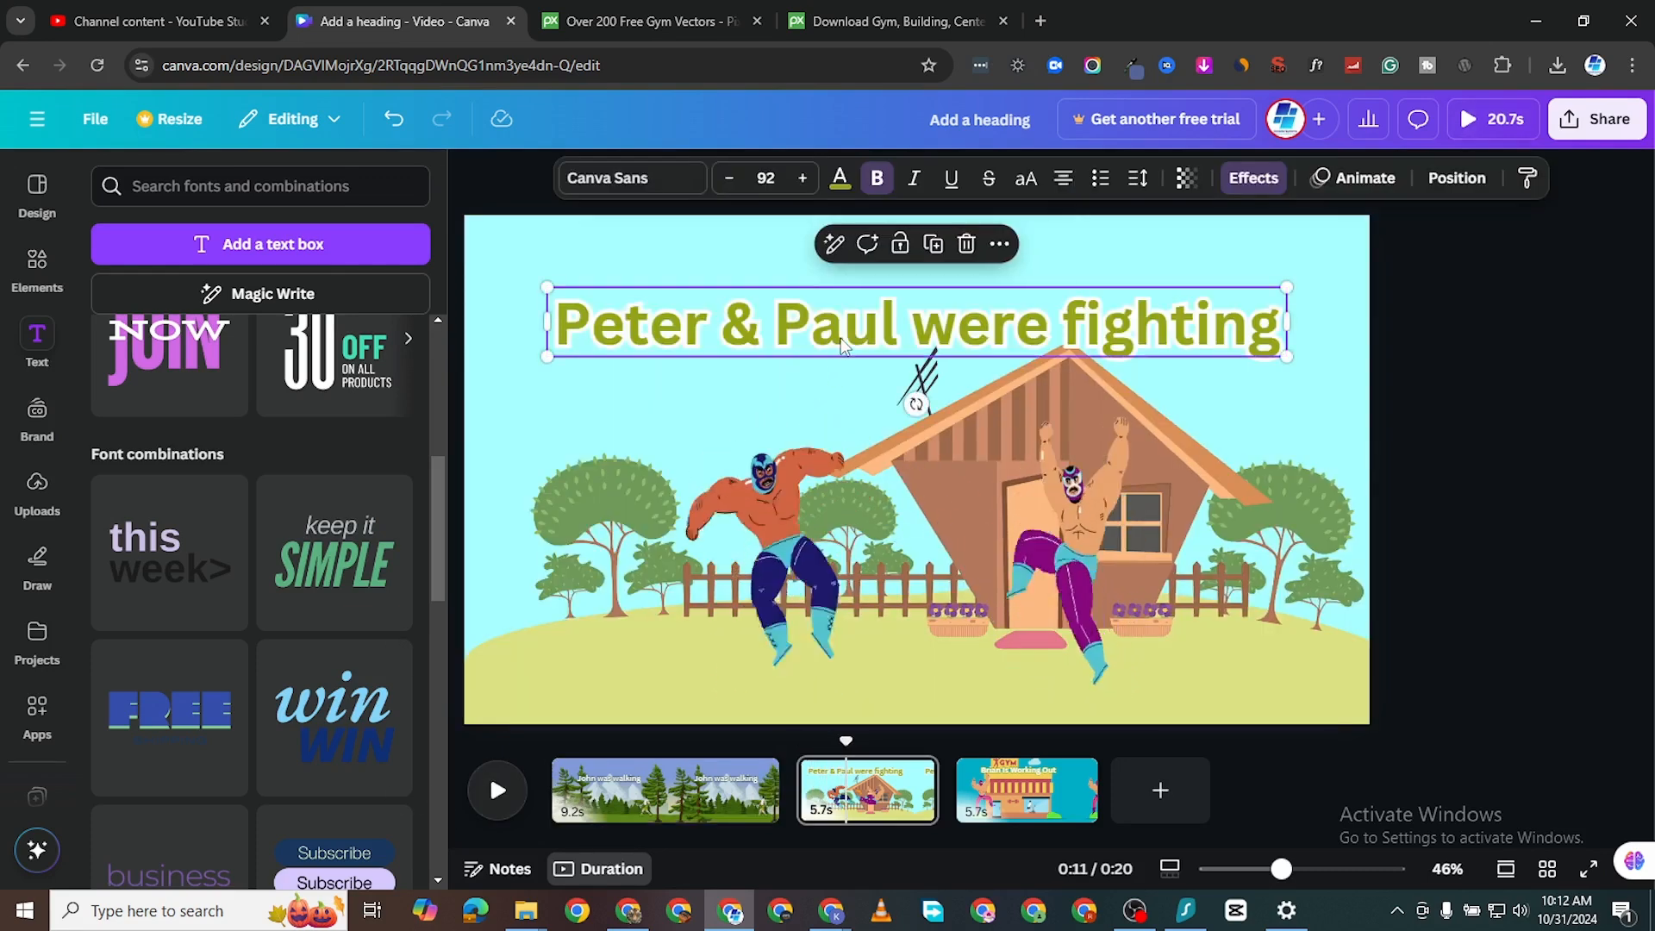
left_click(1345, 190)
scroll(250, 604, "down", 3)
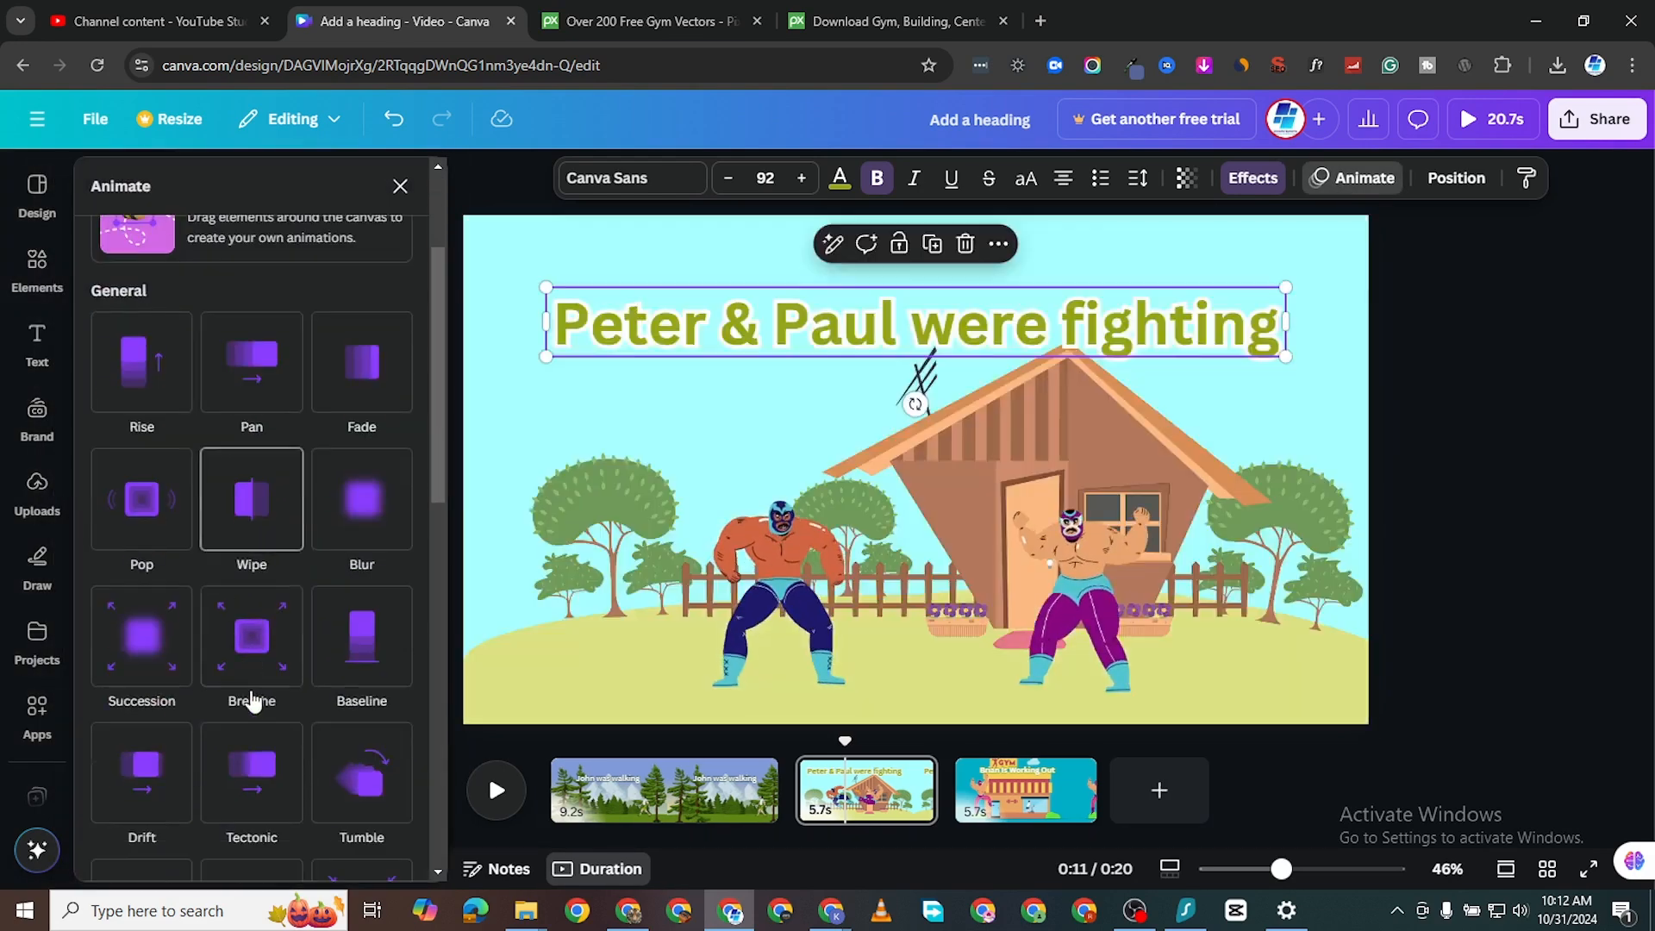
scroll(220, 483, "down", 2)
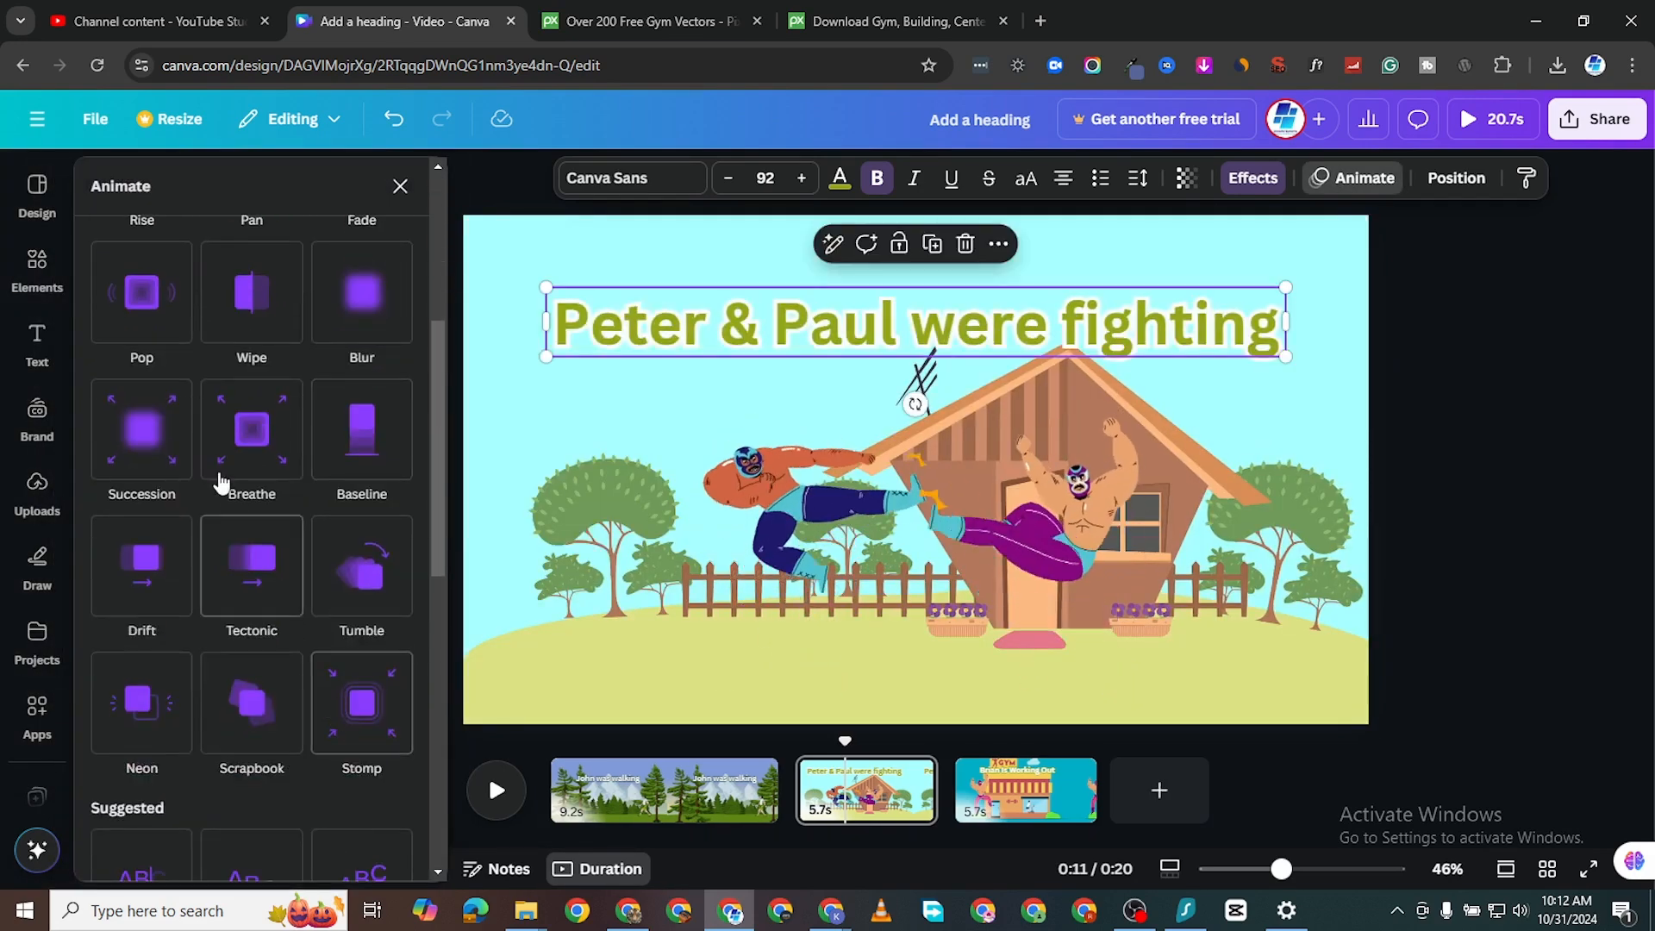
scroll(197, 601, "down", 1)
scroll(294, 566, "down", 2)
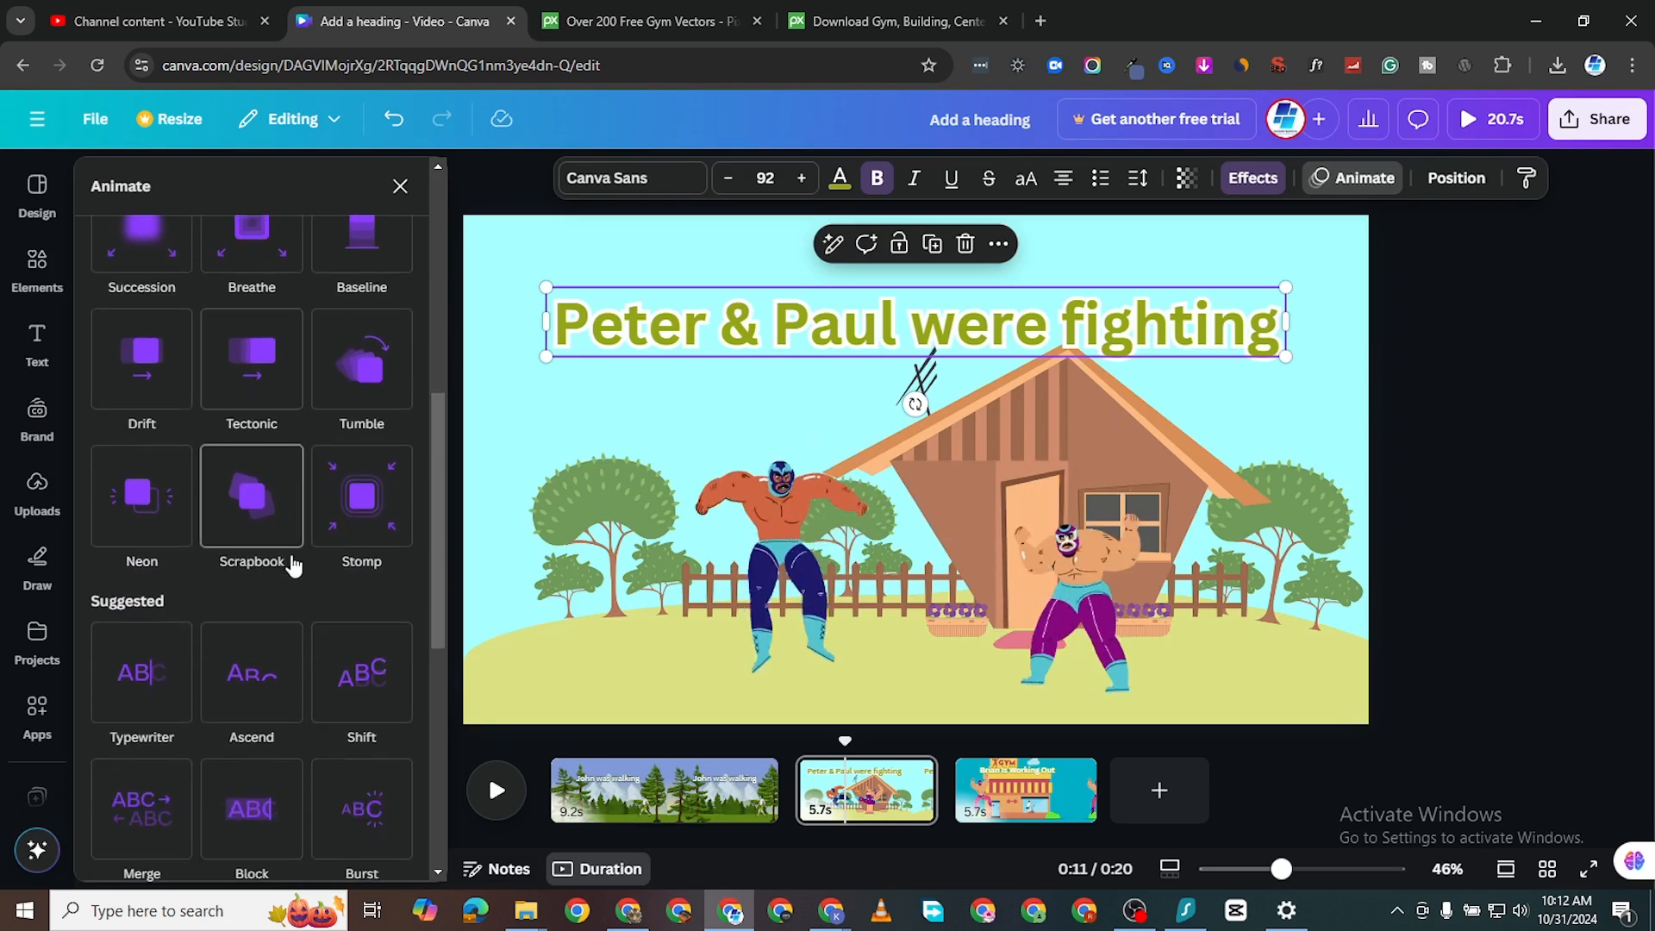
scroll(199, 548, "up", 5)
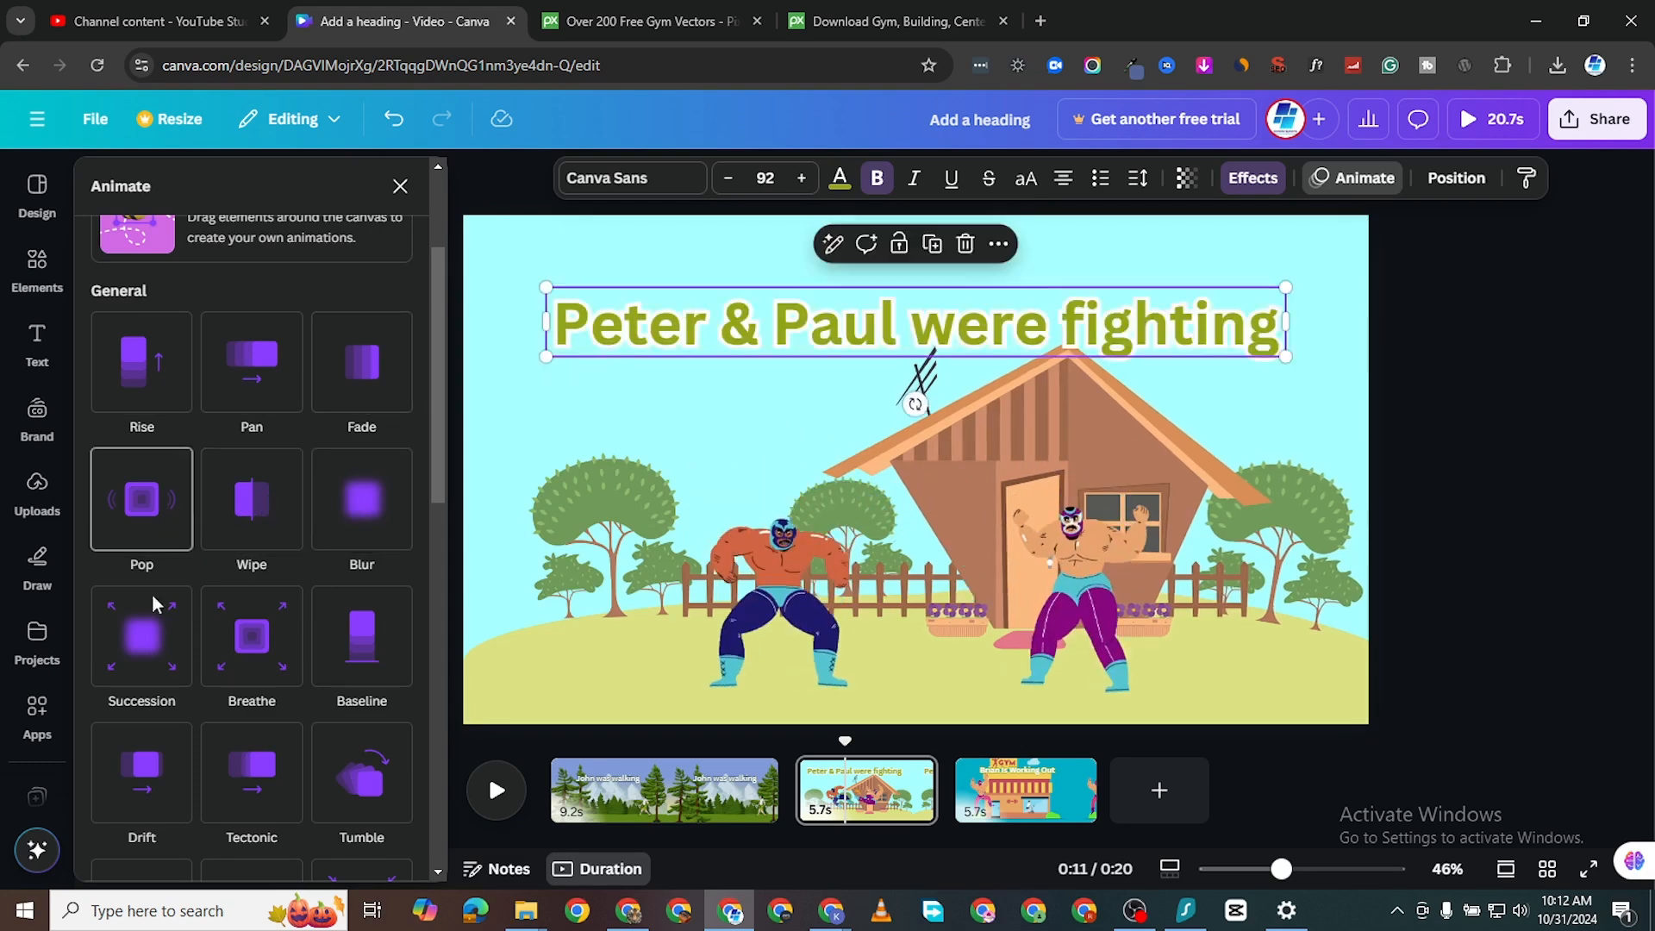
scroll(354, 638, "down", 1)
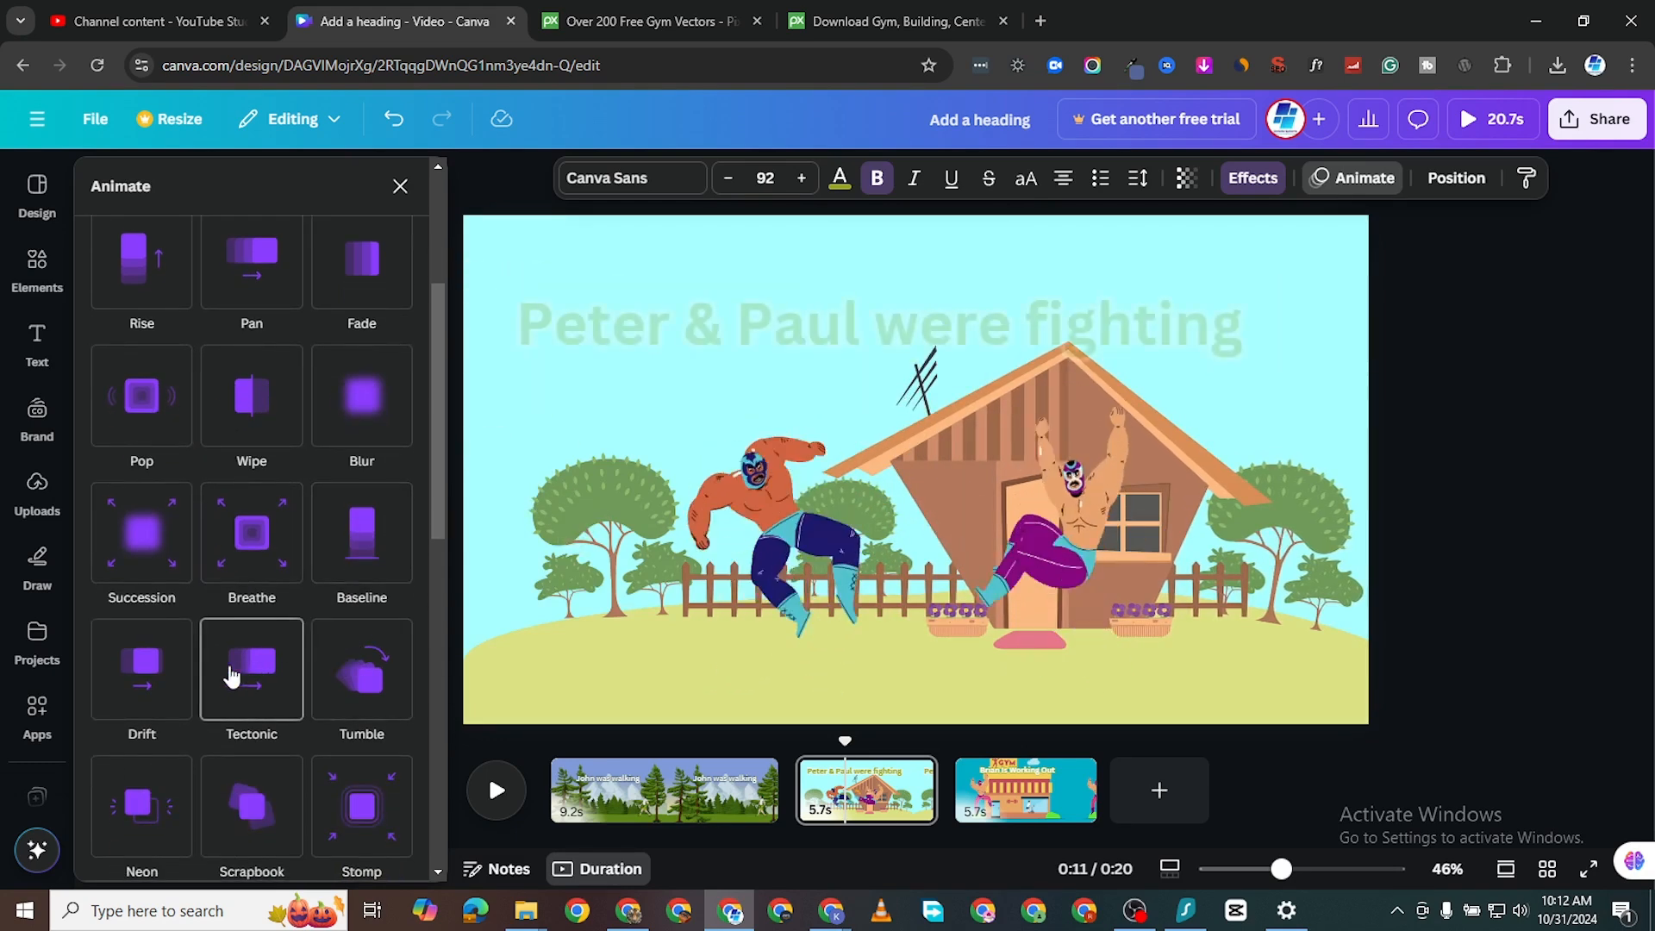
scroll(325, 695, "down", 1)
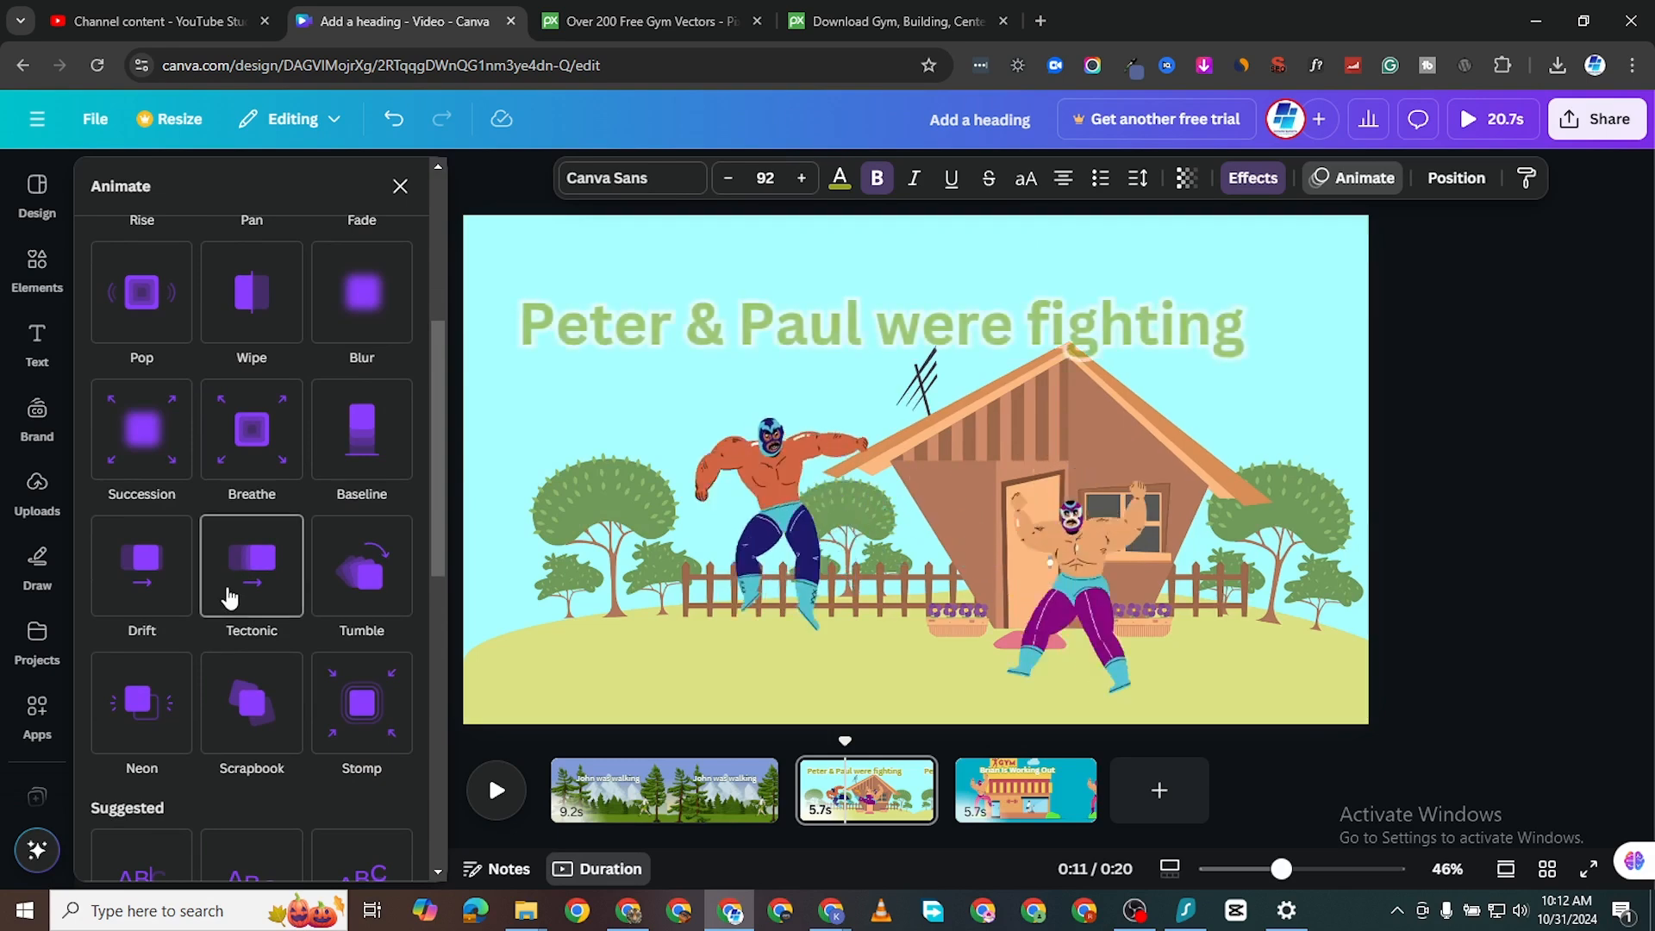
scroll(252, 638, "down", 1)
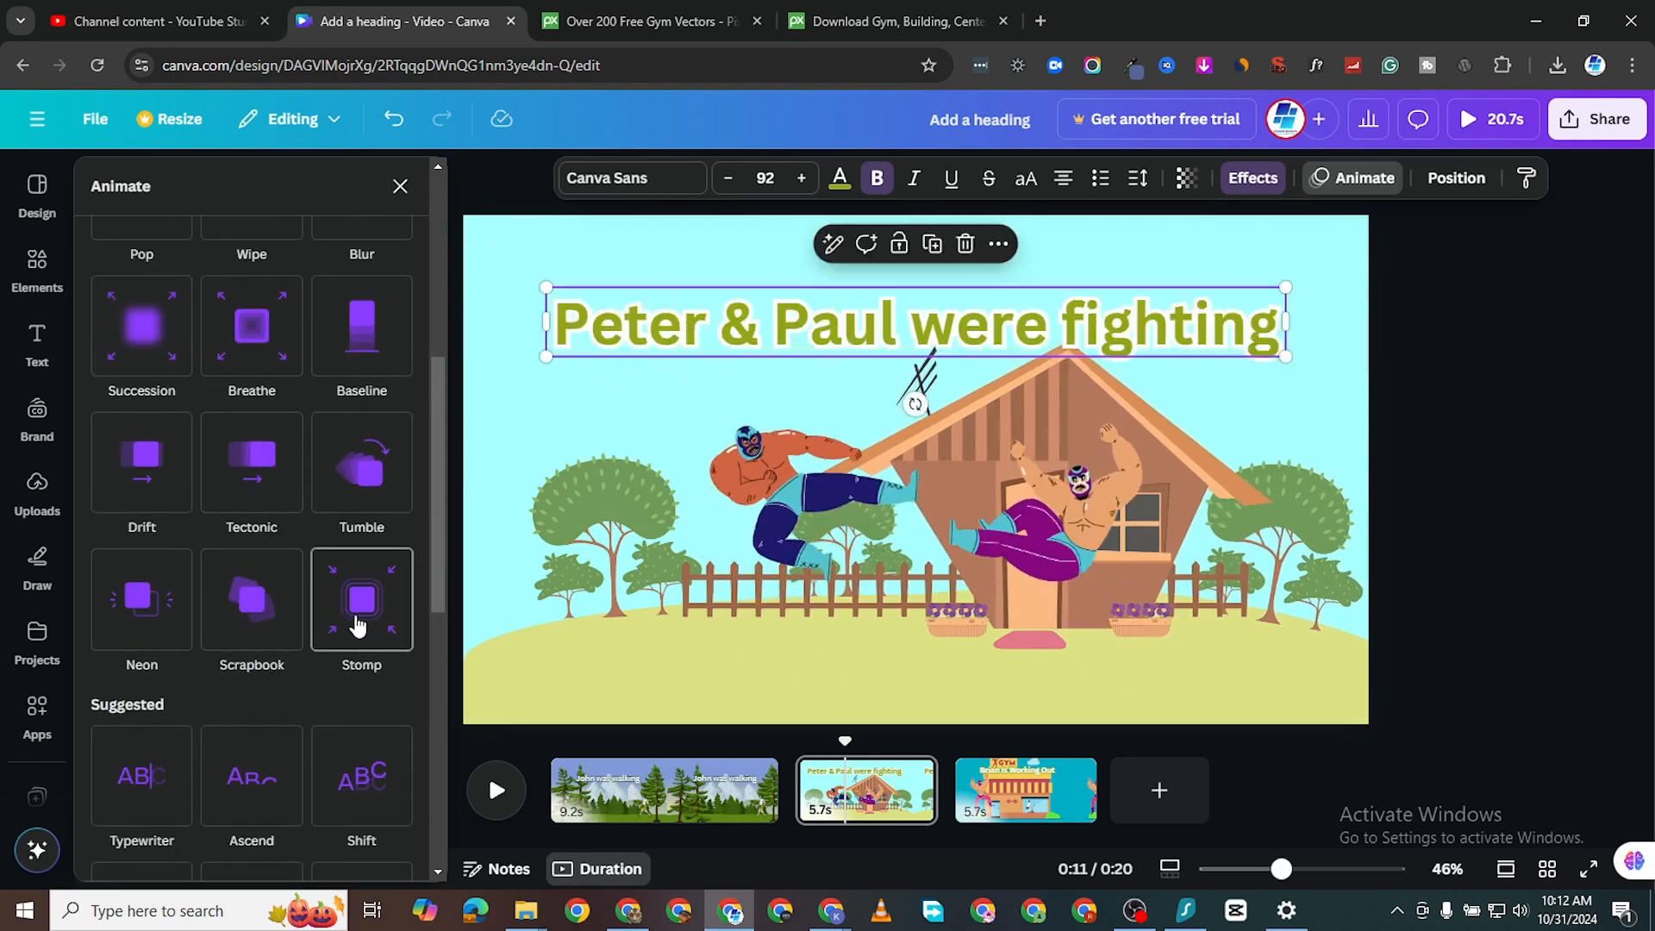
left_click(361, 674)
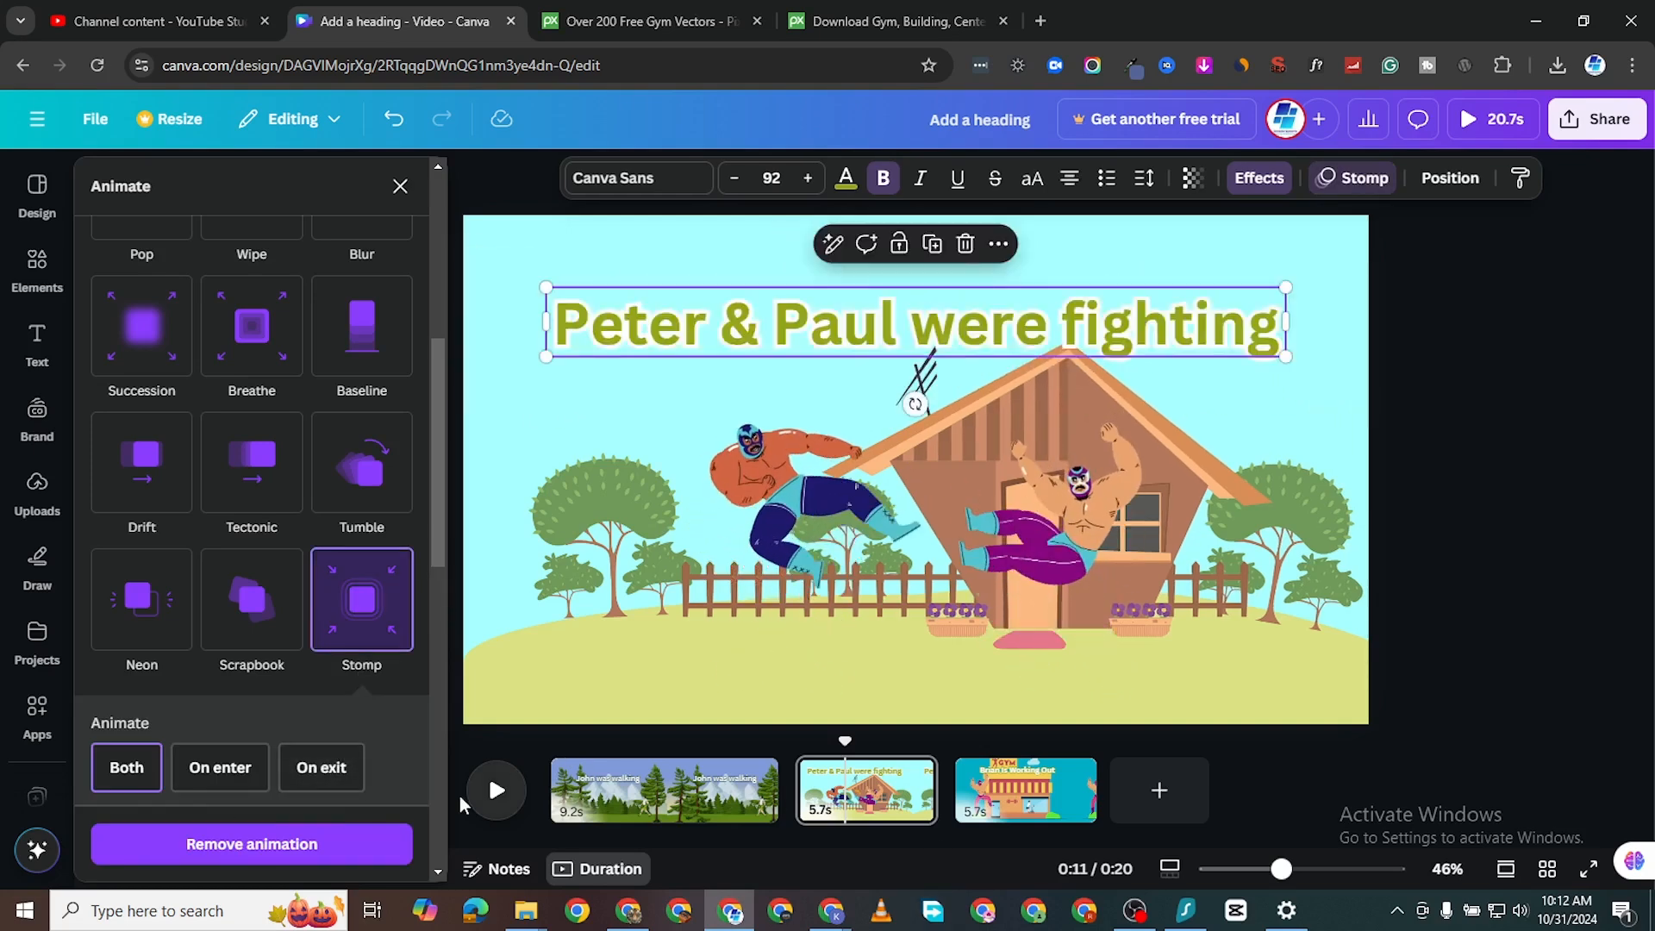
Add the Pulse add-on effect to the caption in the gym scene.
left_click(1026, 477)
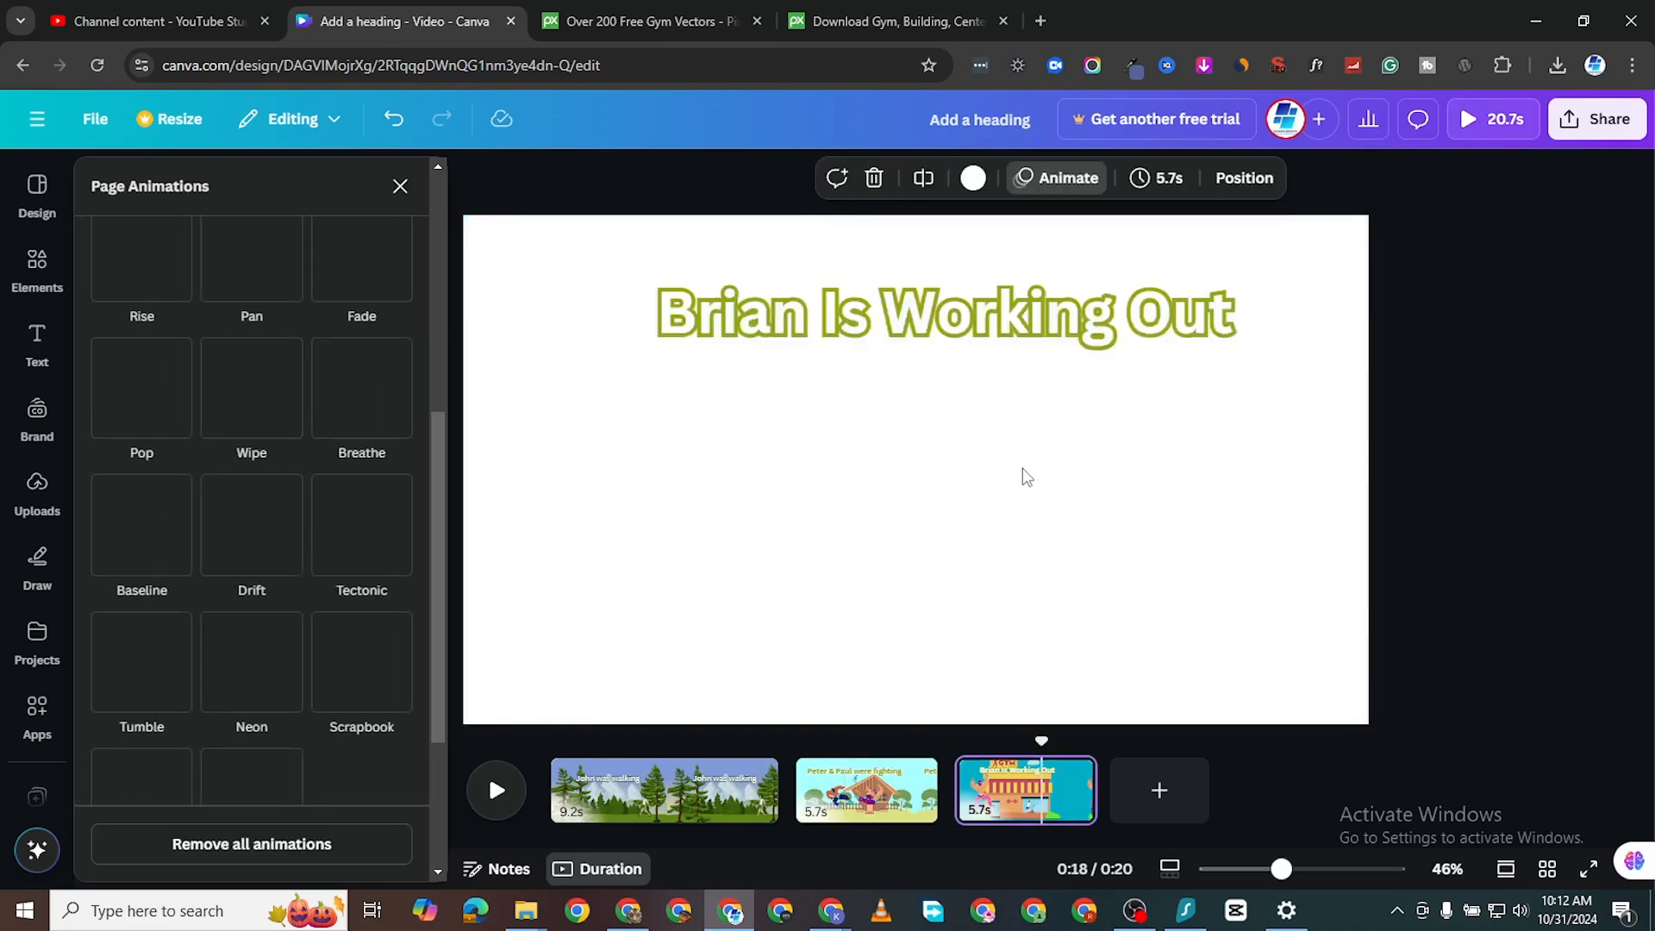
left_click(989, 317)
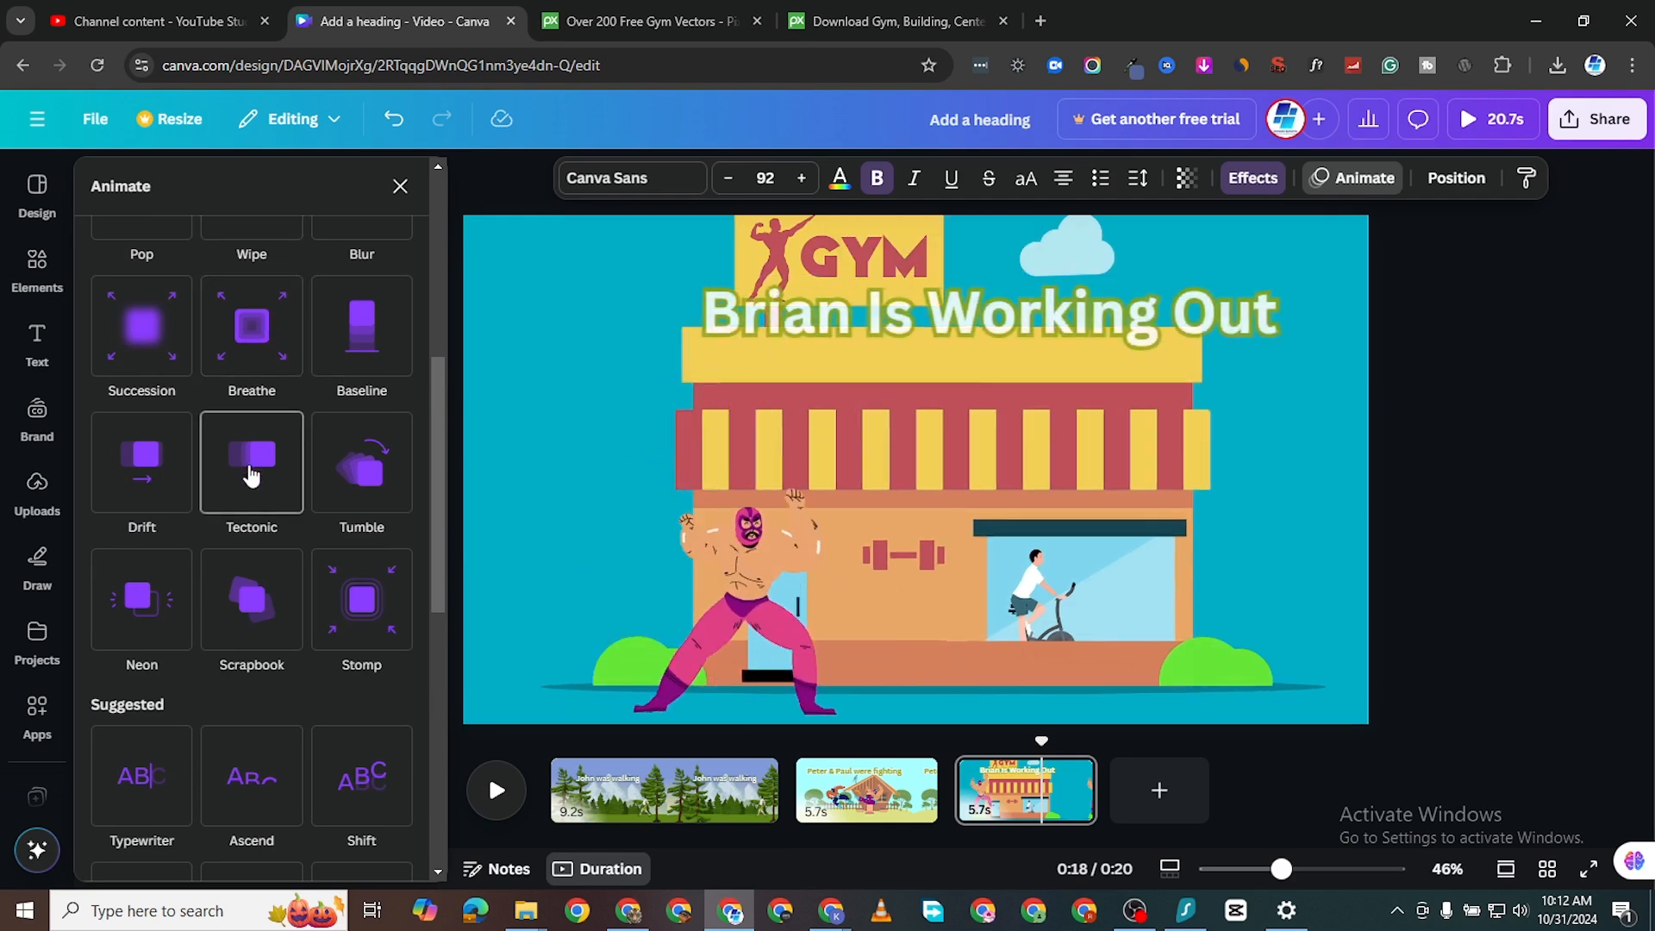
scroll(315, 668, "down", 3)
scroll(303, 666, "down", 5)
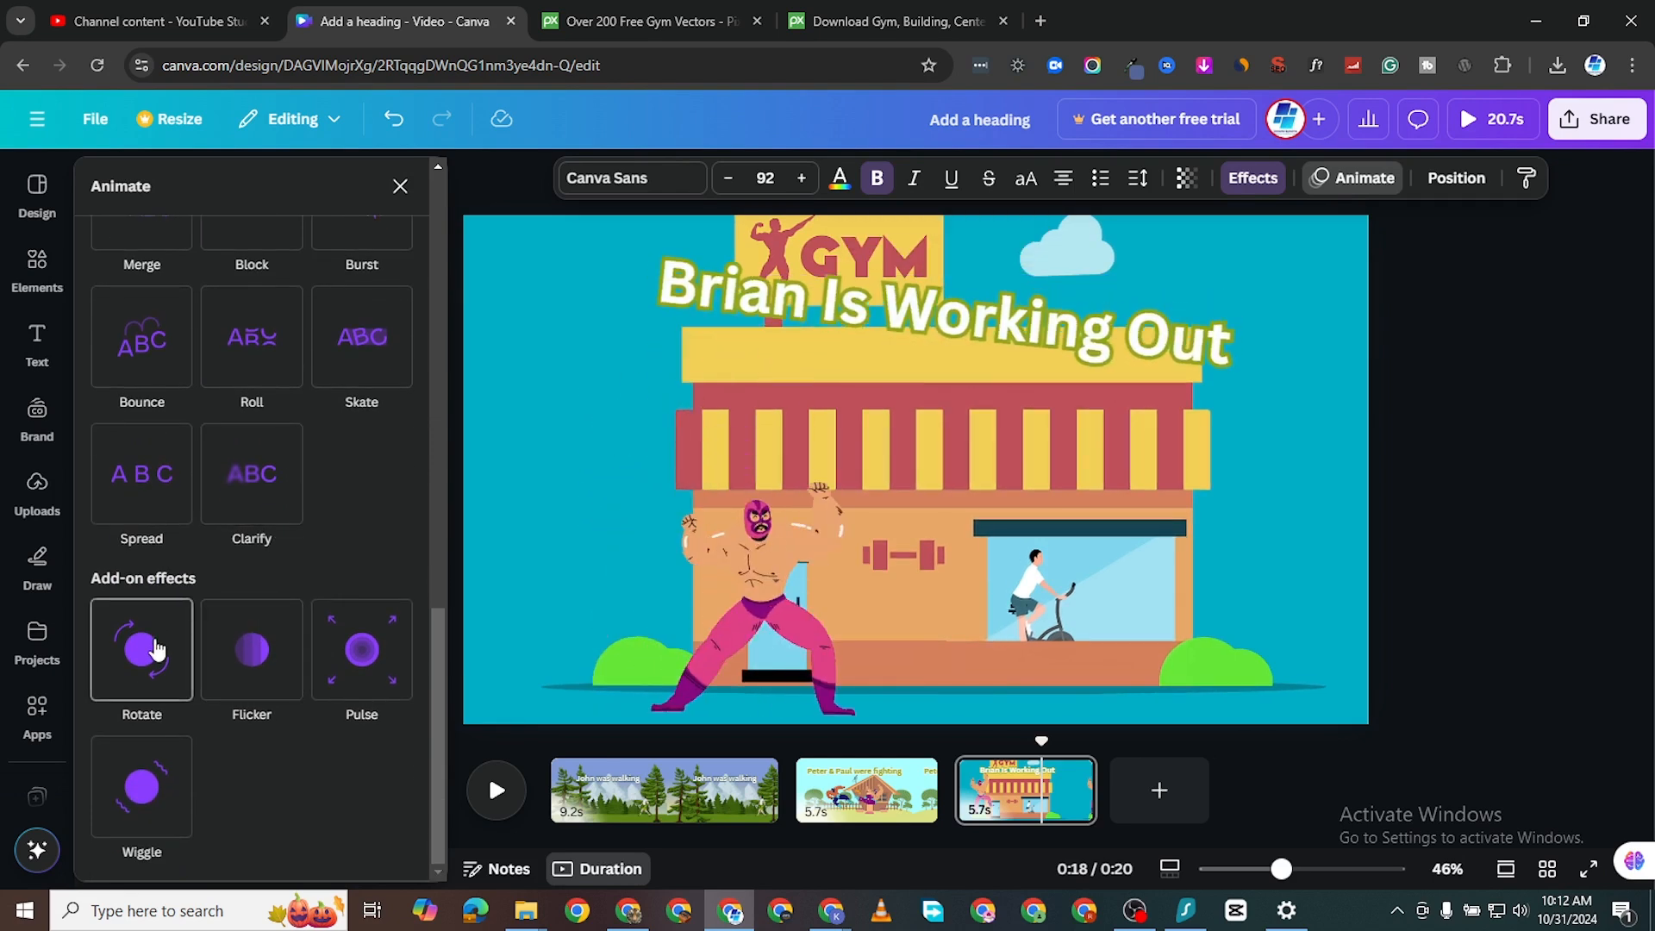
left_click(396, 659)
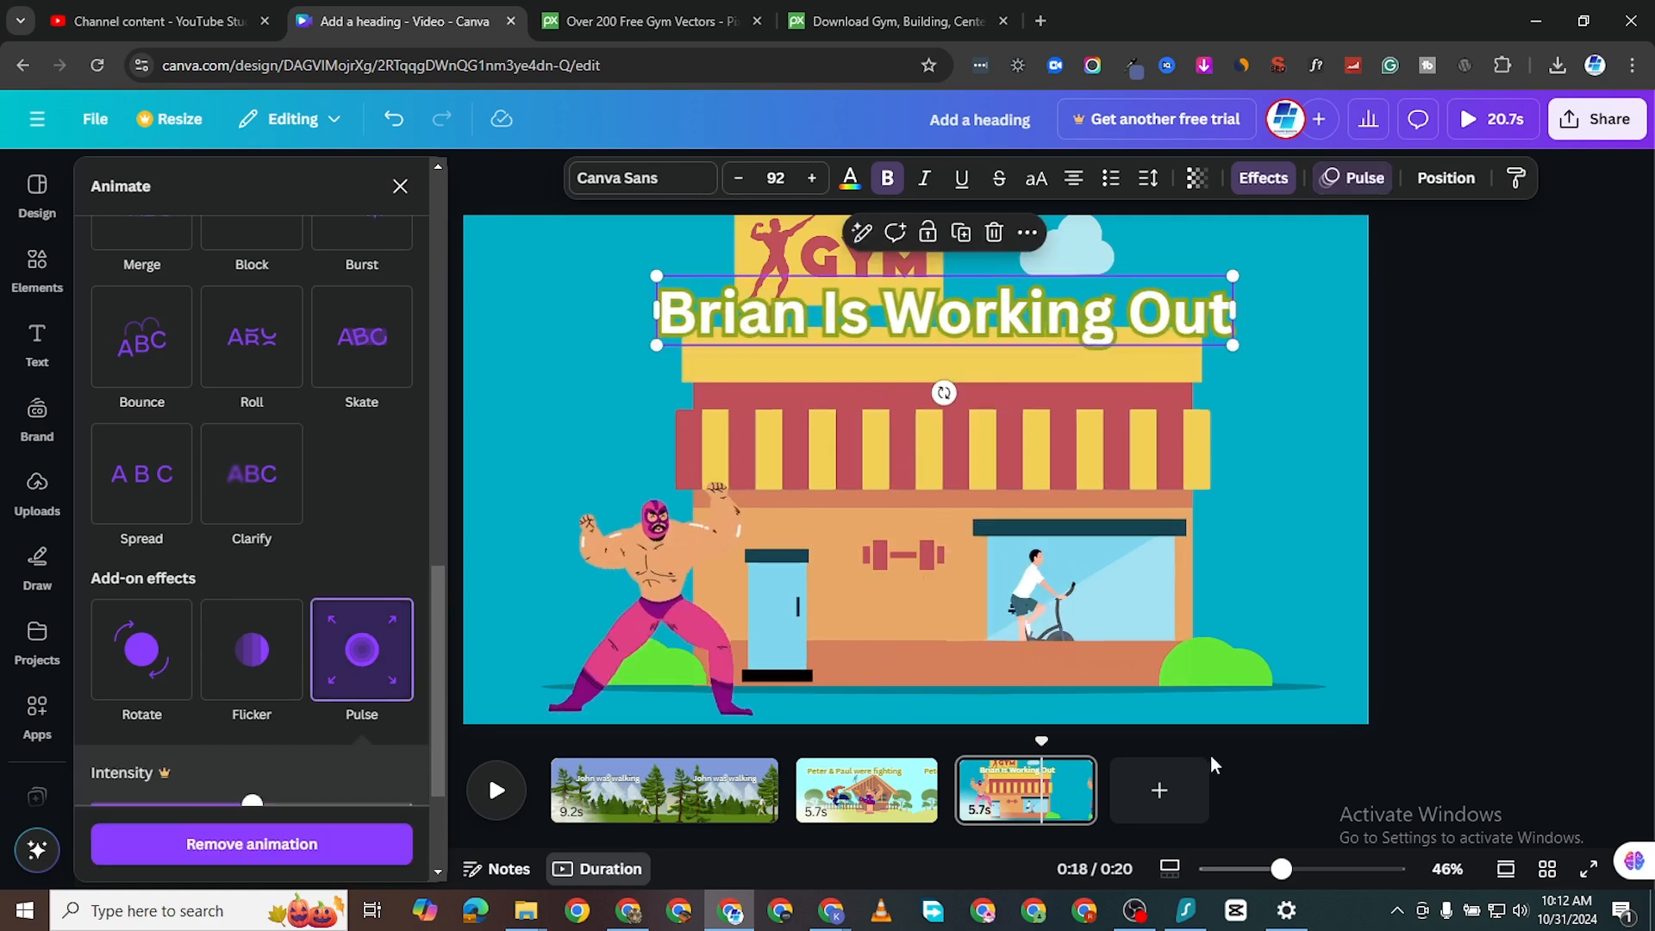
Play the whole video from the beginning through the gym scene to review all the animations.
left_click_drag(1037, 737, 534, 712)
left_click(498, 786)
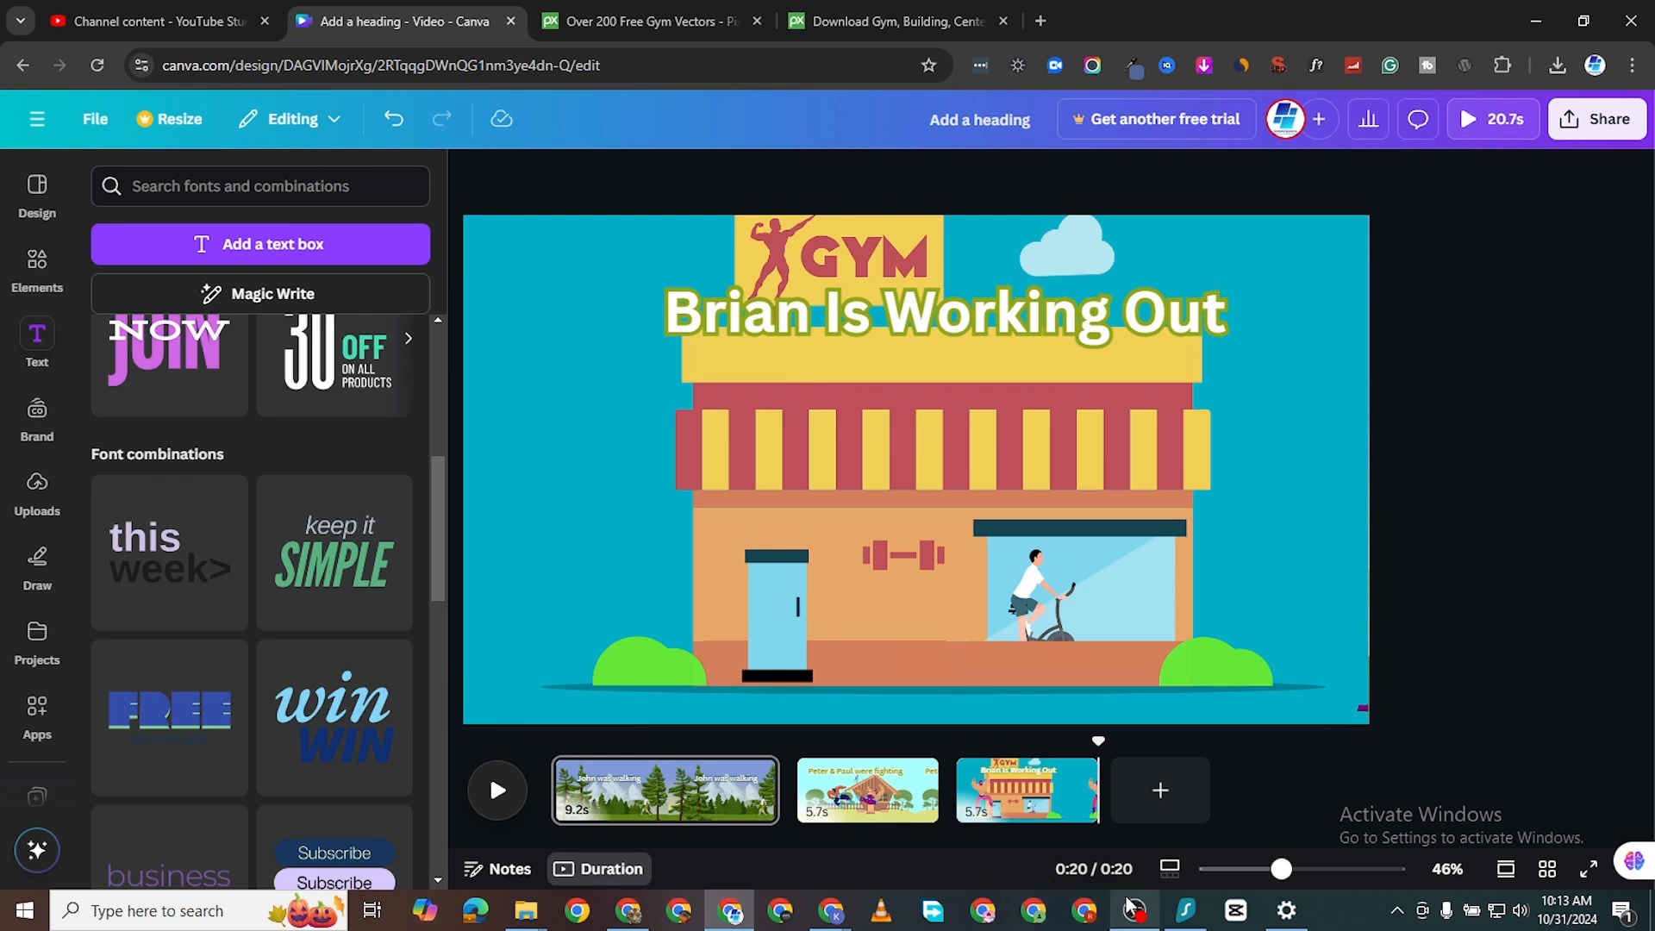
mouse_move(1136, 910)
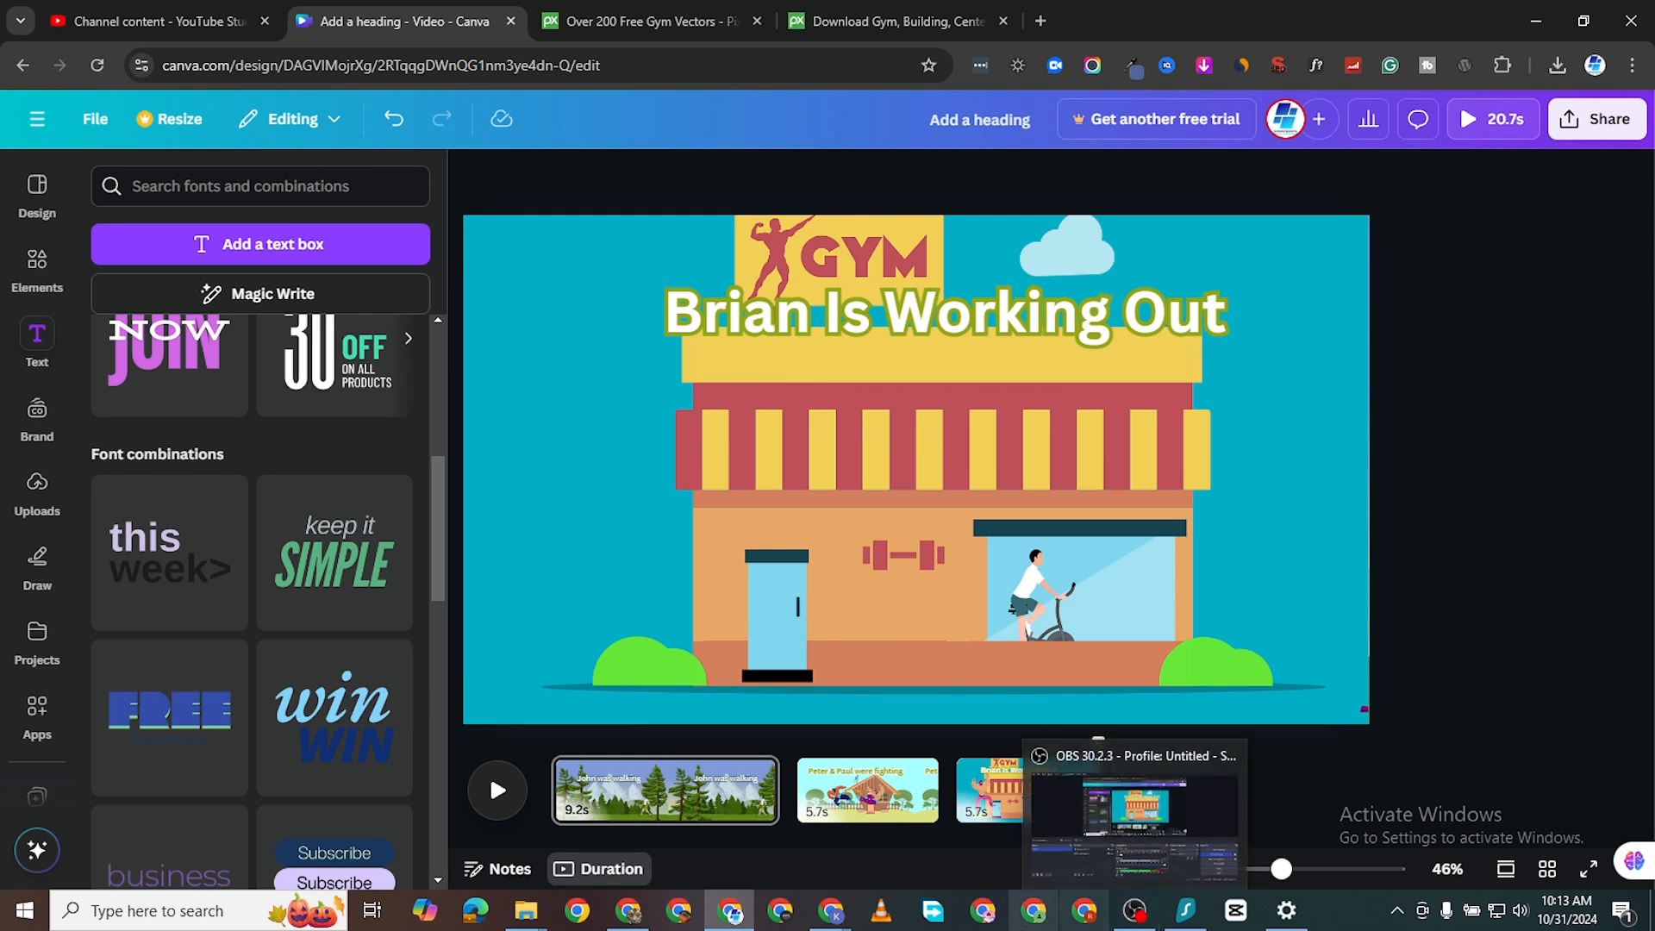